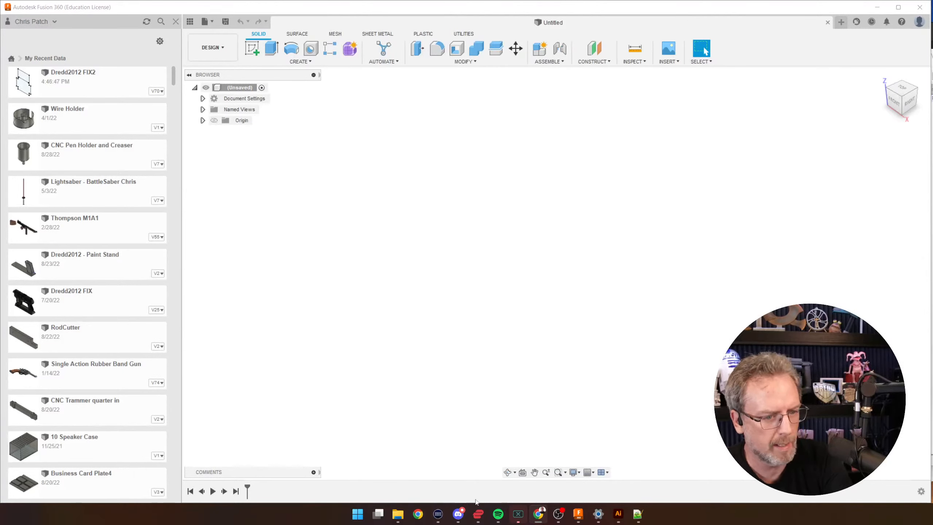
# - Open the 3Dconnexion SpaceMouse settings to review them, and close them again
pyautogui.click(358, 513)
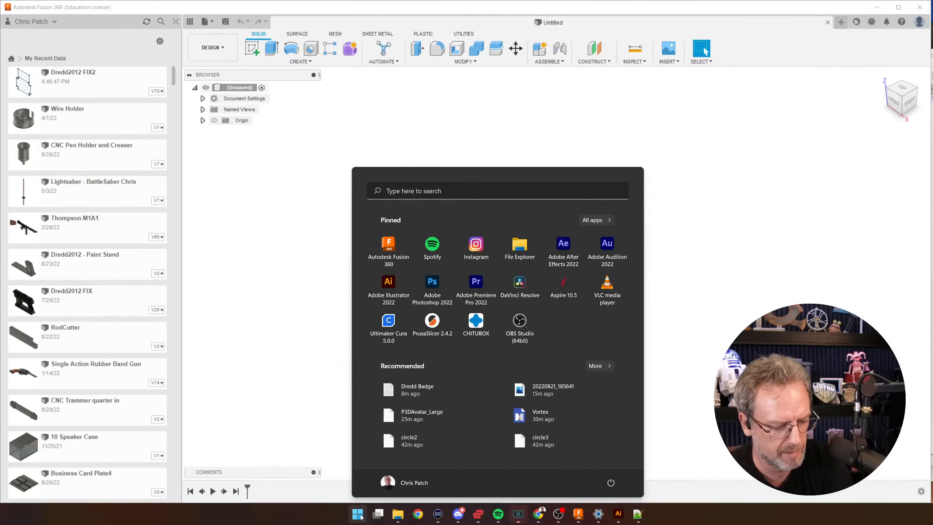
pyautogui.write('3dcon')
pyautogui.click(407, 265)
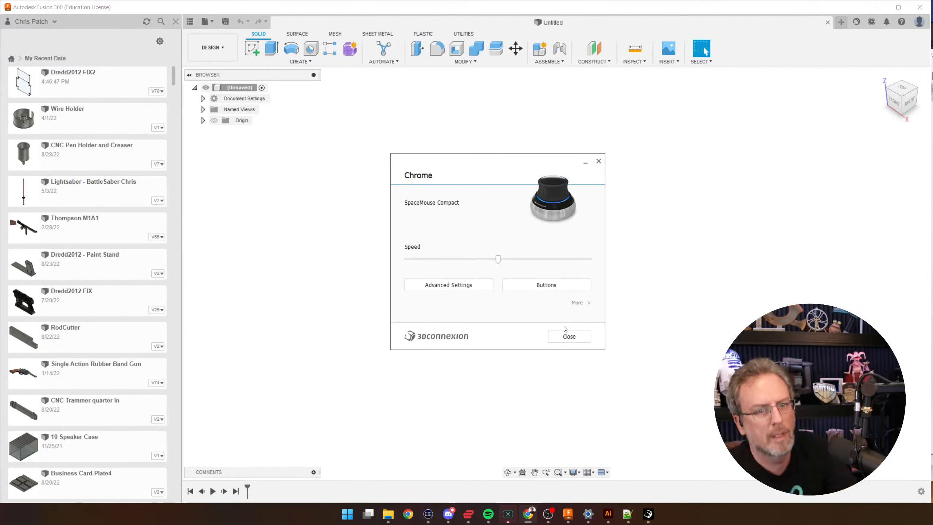
pyautogui.click(566, 335)
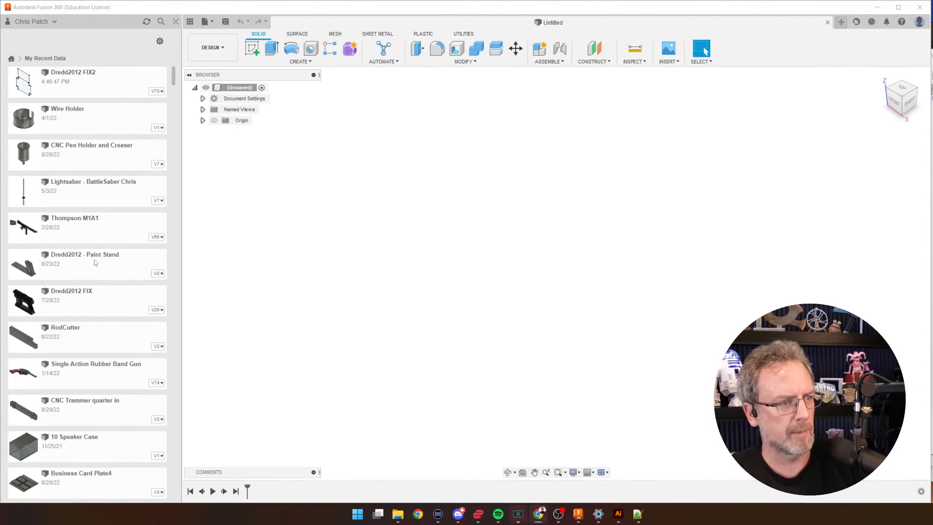
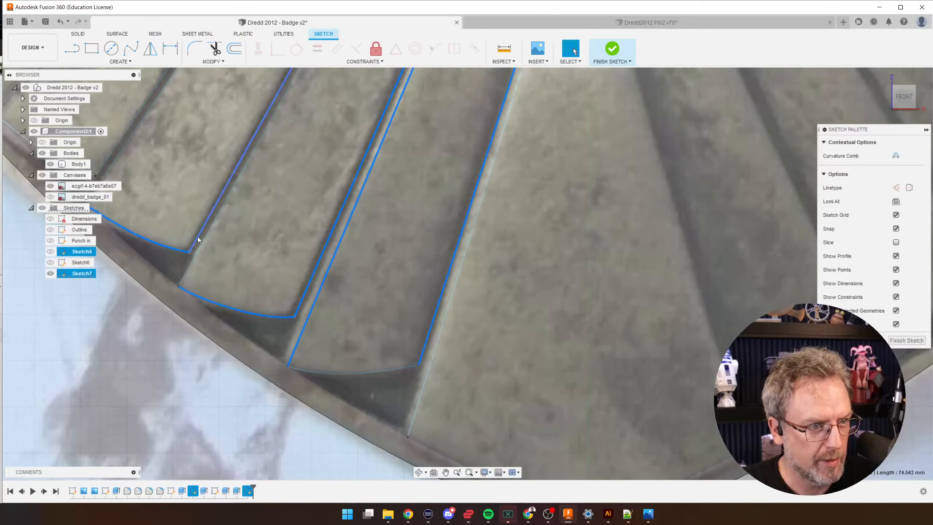
pyautogui.keyDown('ctrl'); pyautogui.click(199, 237); pyautogui.keyUp('ctrl')
pyautogui.scroll(-1, 199, 240)
pyautogui.moveTo(205, 250); pyautogui.dragTo(312, 346, button='middle')
pyautogui.keyDown('ctrl'); pyautogui.click(231, 283); pyautogui.keyUp('ctrl')
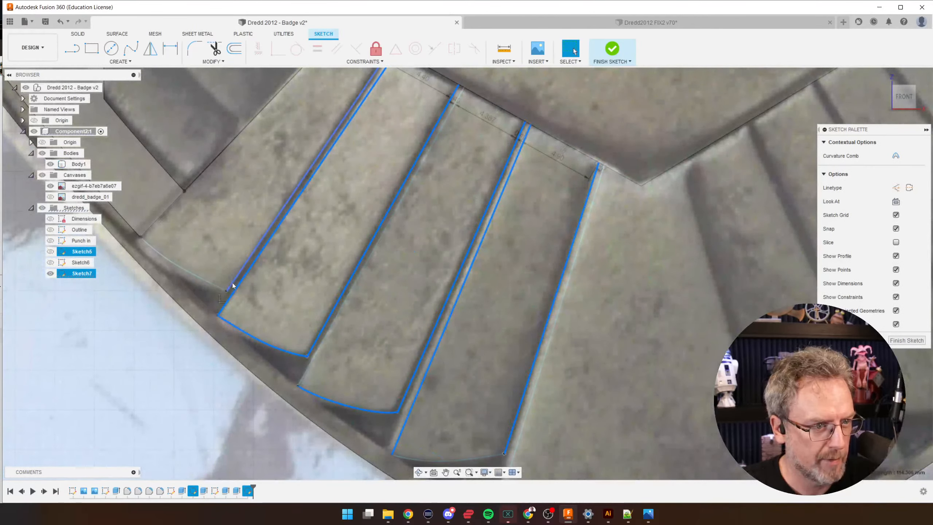
pyautogui.keyDown('ctrl'); pyautogui.click(204, 280); pyautogui.keyUp('ctrl')
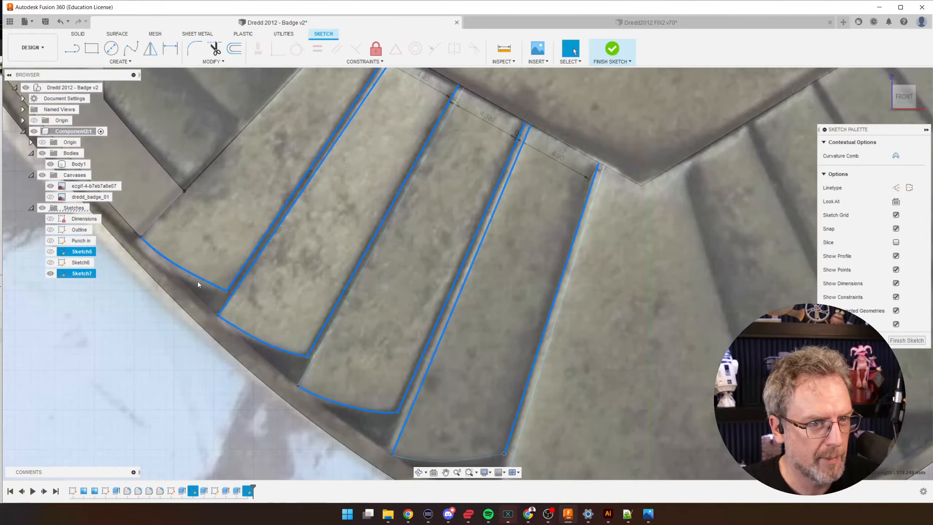
pyautogui.scroll(-1, 340, 268)
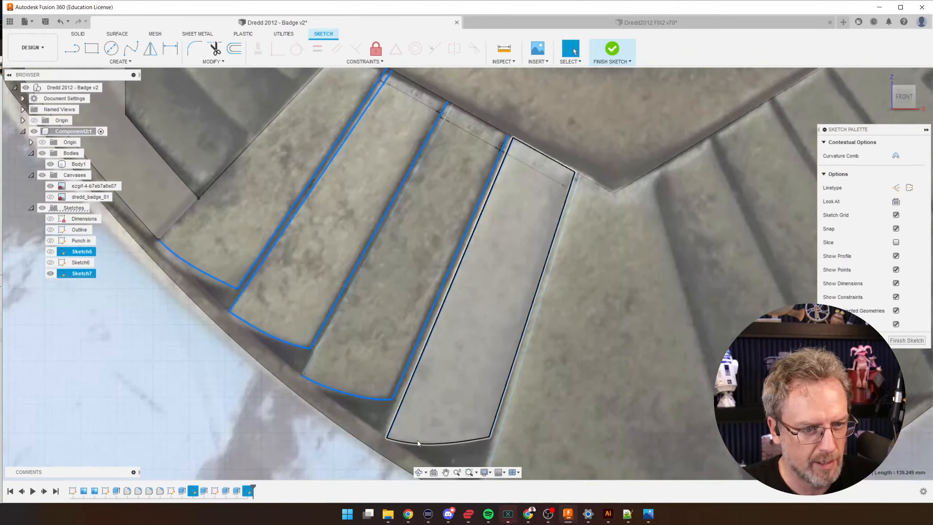
pyautogui.keyDown('ctrl'); pyautogui.click(417, 441); pyautogui.keyUp('ctrl')
pyautogui.keyDown('ctrl'); pyautogui.click(309, 363); pyautogui.keyUp('ctrl')
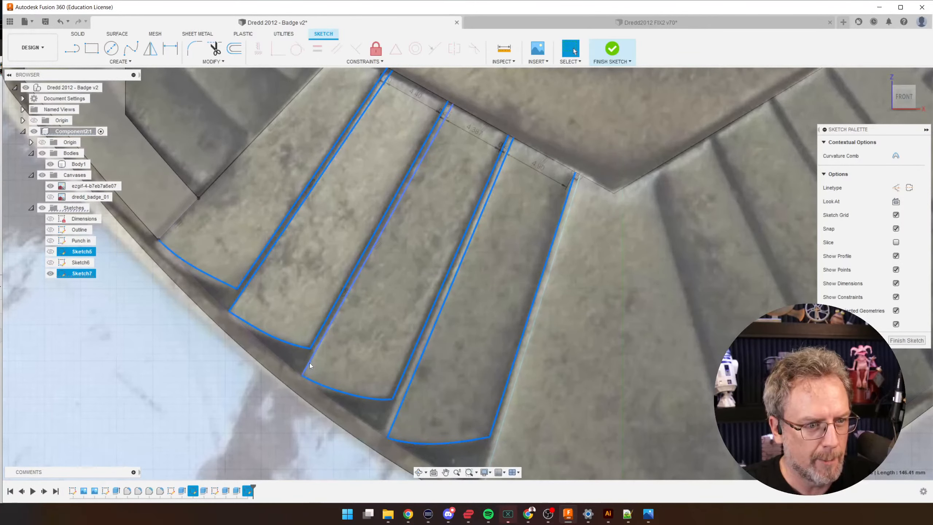
pyautogui.click(150, 48)
pyautogui.click(867, 156)
pyautogui.scroll(-5, 444, 328)
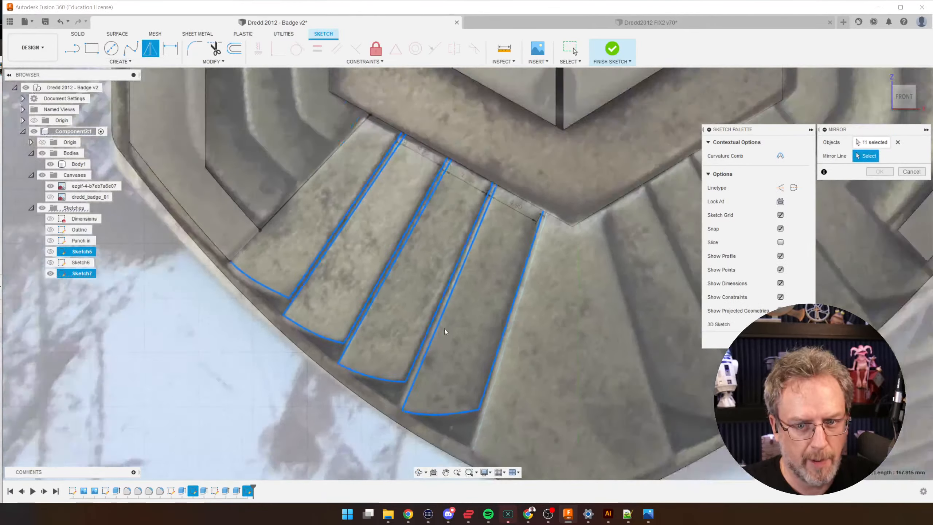
pyautogui.scroll(1, 533, 391)
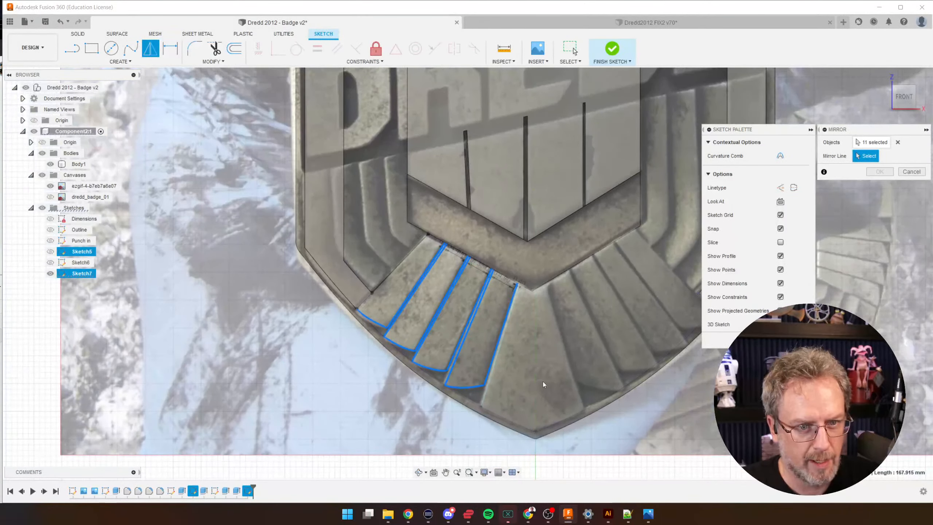
pyautogui.scroll(2, 542, 381)
pyautogui.press('Escape')
pyautogui.press('Escape')
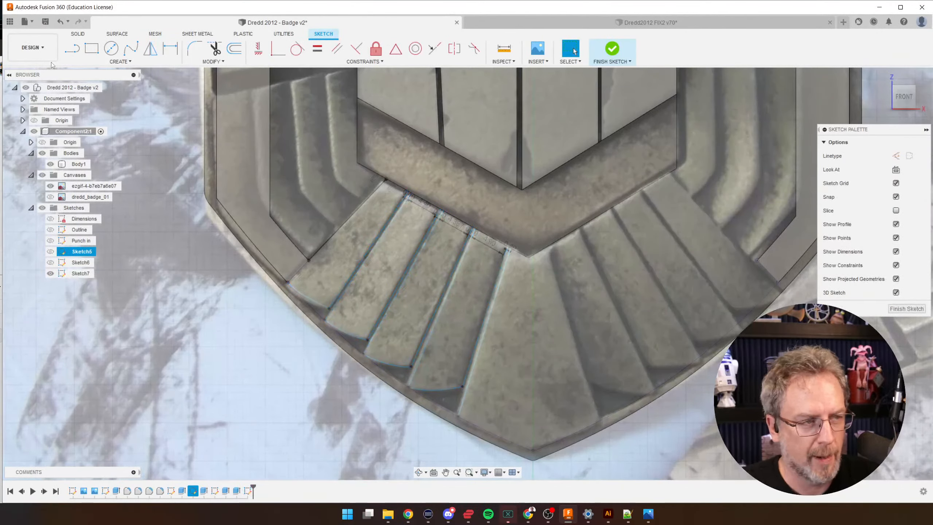
# - Draw a vertical construction line from the badge's lower tip up to the origin at its upper peak
pyautogui.click(74, 50)
pyautogui.click(895, 156)
pyautogui.scroll(3, 528, 441)
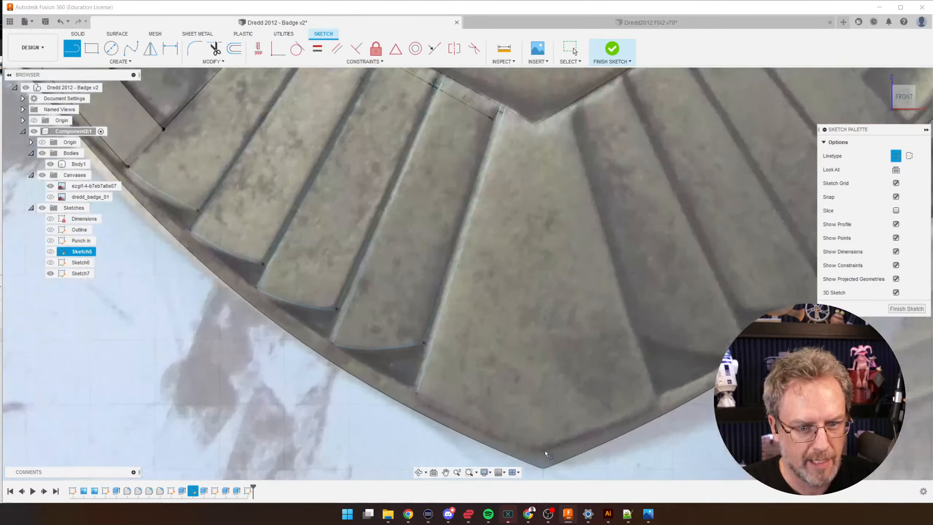
pyautogui.click(543, 466)
pyautogui.scroll(-4, 542, 453)
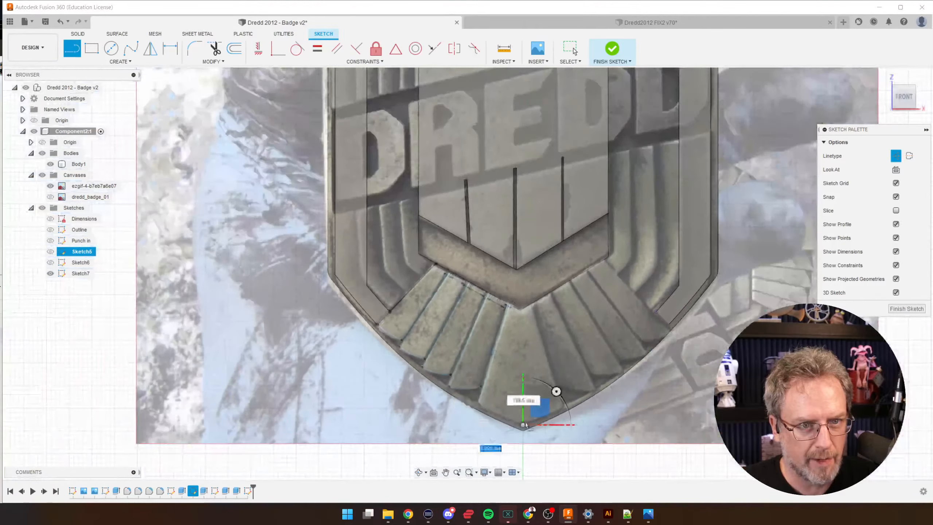
pyautogui.scroll(-2, 524, 404)
pyautogui.scroll(8, 521, 206)
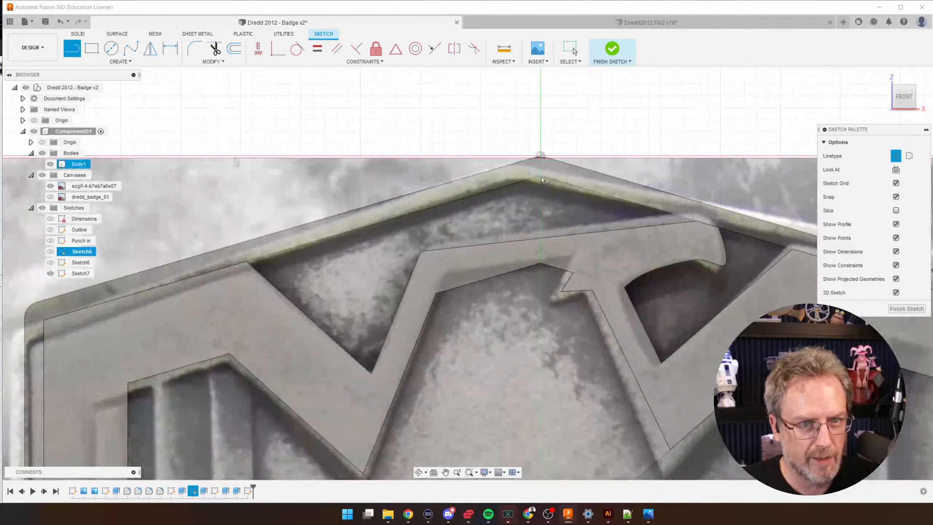
pyautogui.scroll(2, 541, 177)
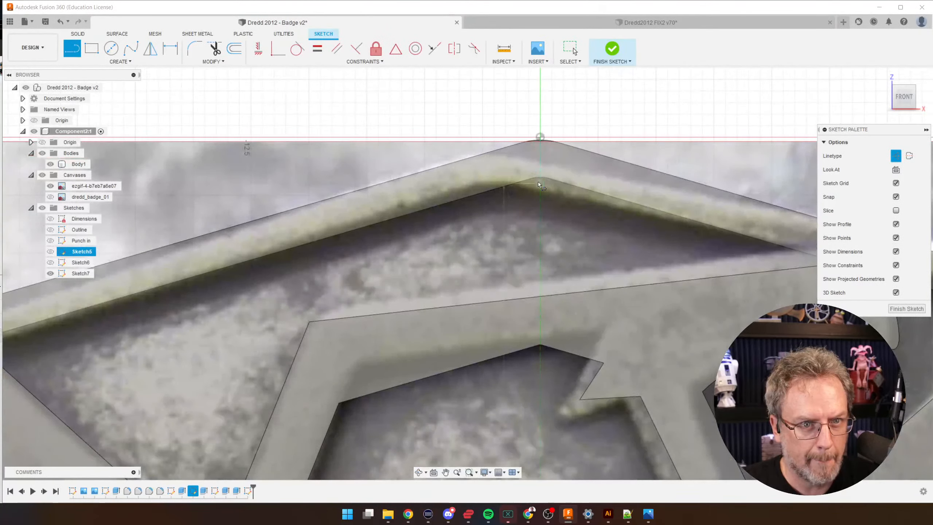
pyautogui.scroll(2, 538, 179)
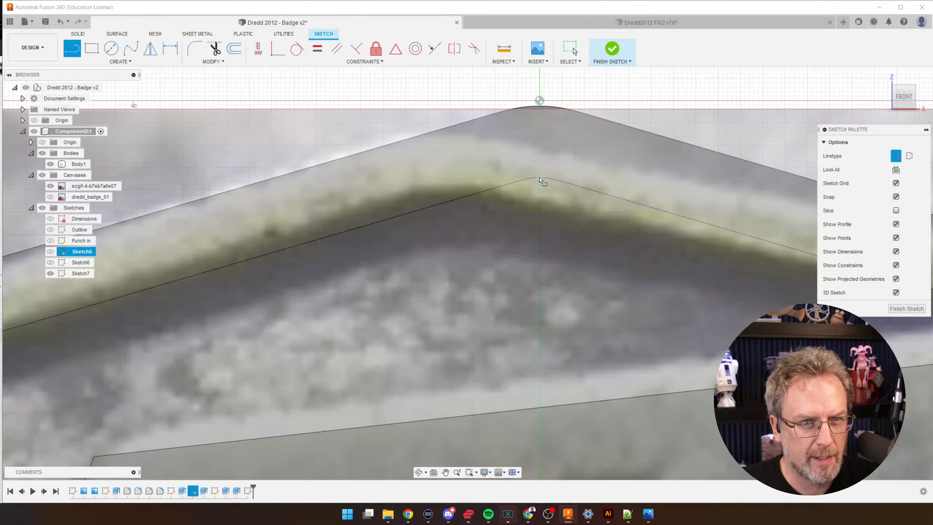
pyautogui.scroll(3, 535, 180)
pyautogui.scroll(-4, 531, 180)
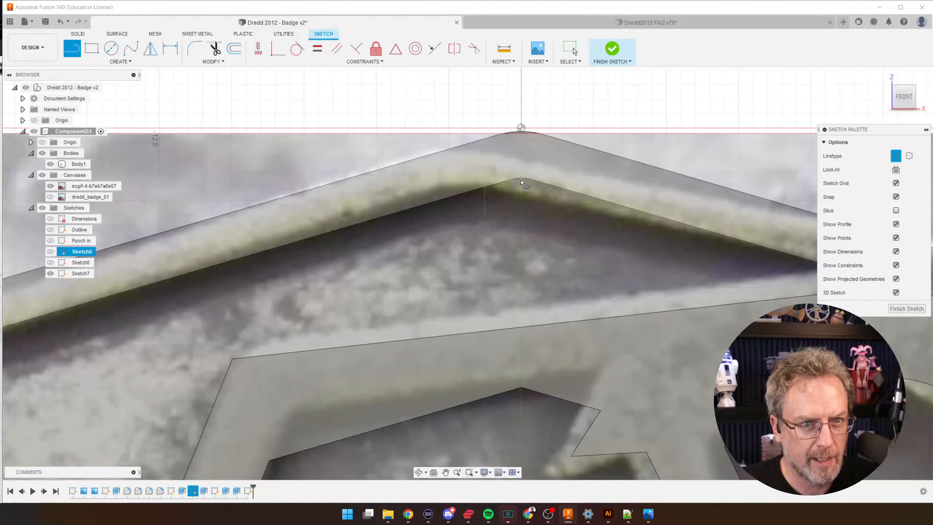
pyautogui.click(521, 127)
pyautogui.press('Escape')
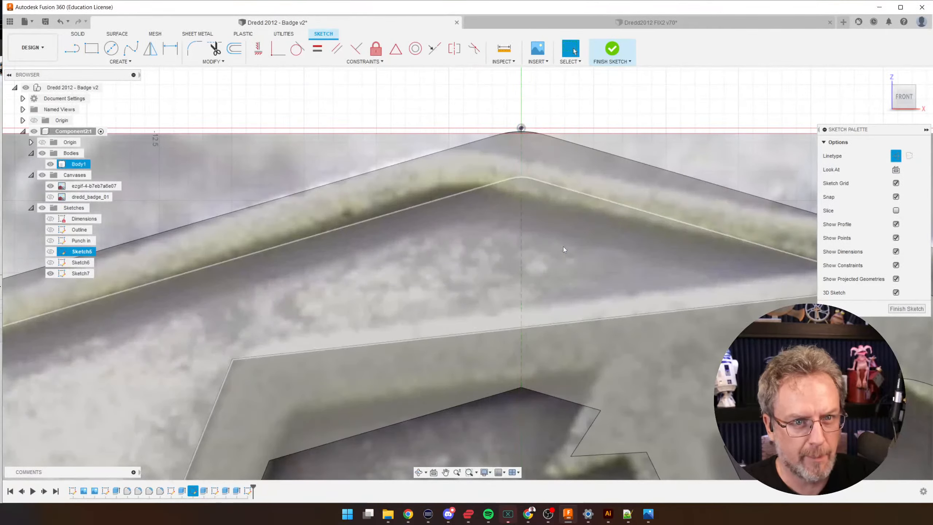
pyautogui.scroll(-5, 562, 247)
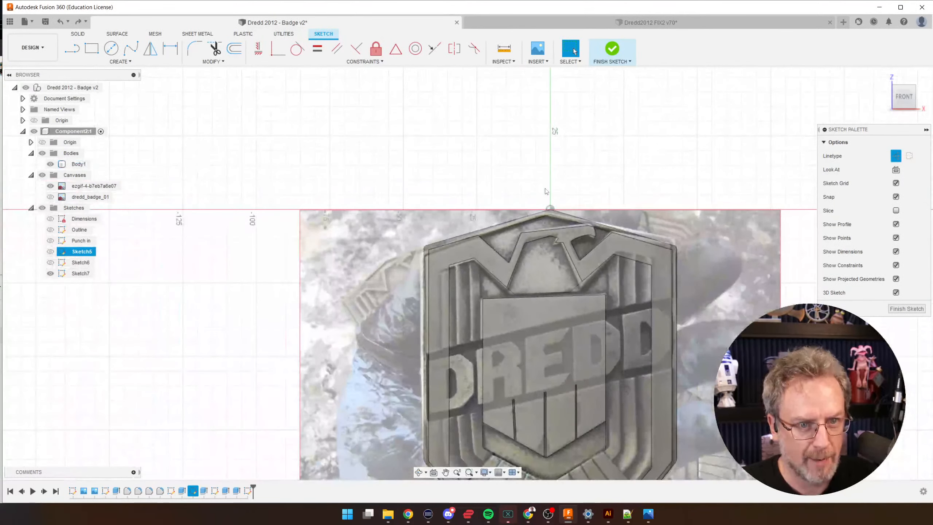
# - Draw a short vertical construction line from the badge's lower tip upward through the middle of the central ray
pyautogui.scroll(-2, 546, 191)
pyautogui.scroll(4, 540, 390)
pyautogui.press('l')
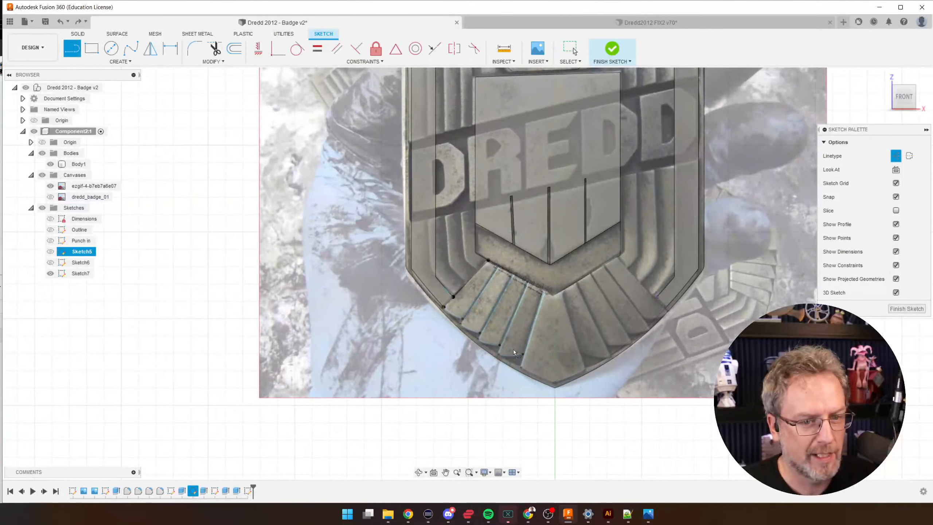
pyautogui.scroll(3, 513, 349)
pyautogui.click(595, 394)
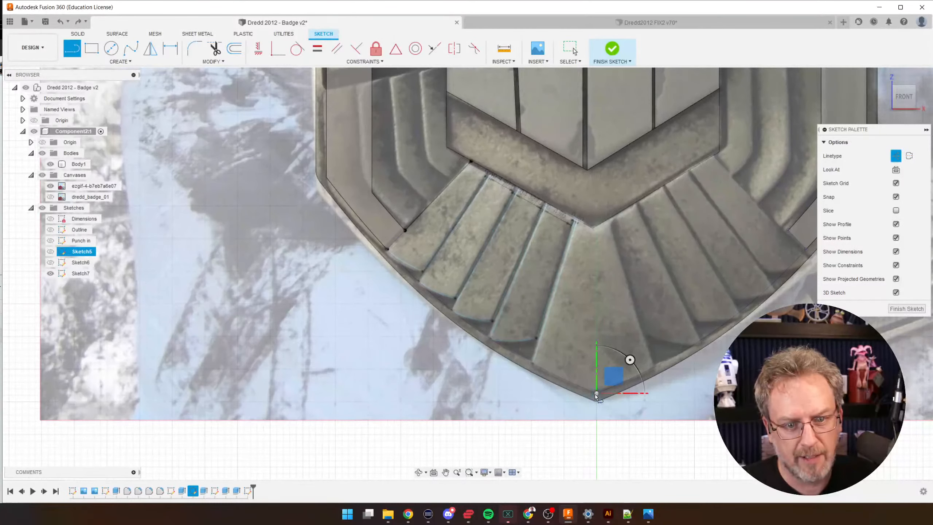
pyautogui.click(596, 257)
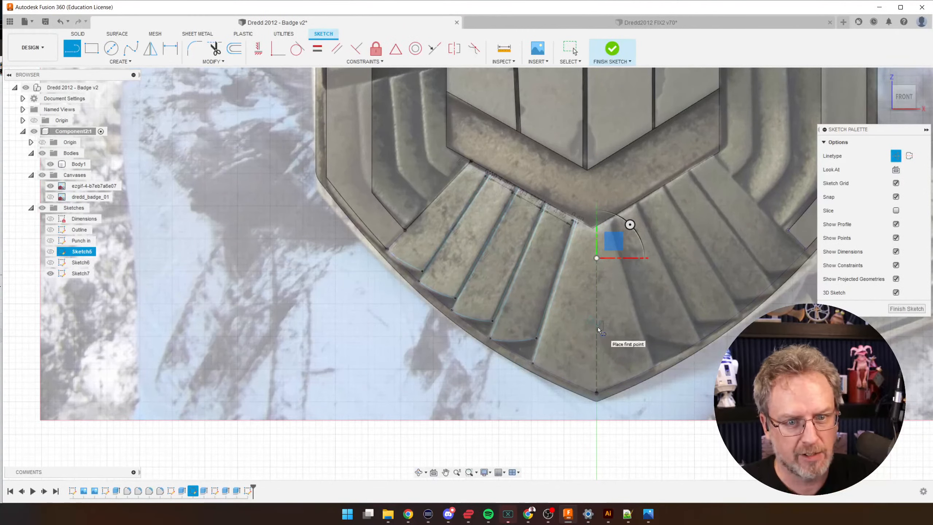
pyautogui.press('Escape')
# - Try to mirror the left-hand ray edges and end arcs about the vertical construction line
pyautogui.scroll(2, 543, 337)
pyautogui.click(542, 337)
pyautogui.scroll(2, 541, 333)
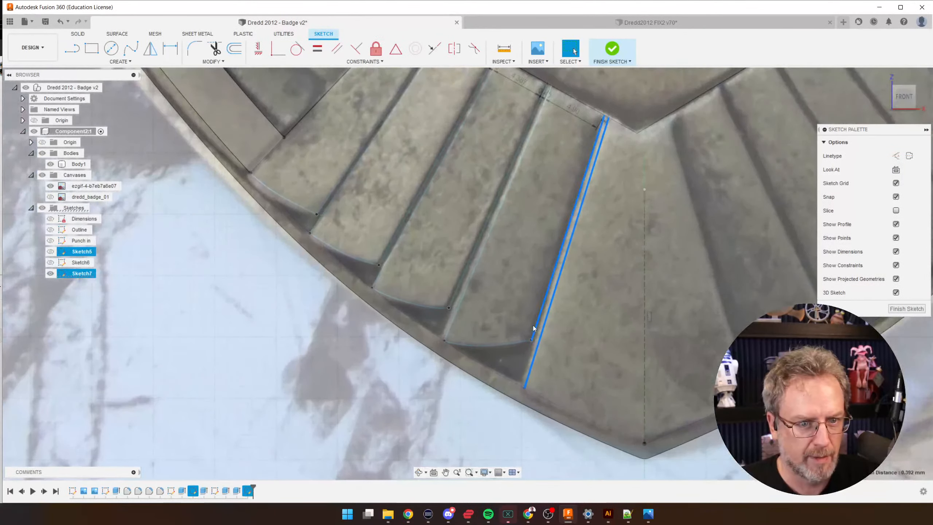
pyautogui.keyDown('shift'); pyautogui.click(490, 345); pyautogui.keyUp('shift')
pyautogui.keyDown('shift'); pyautogui.click(448, 297); pyautogui.keyUp('shift')
pyautogui.keyDown('shift'); pyautogui.click(423, 303); pyautogui.keyUp('shift')
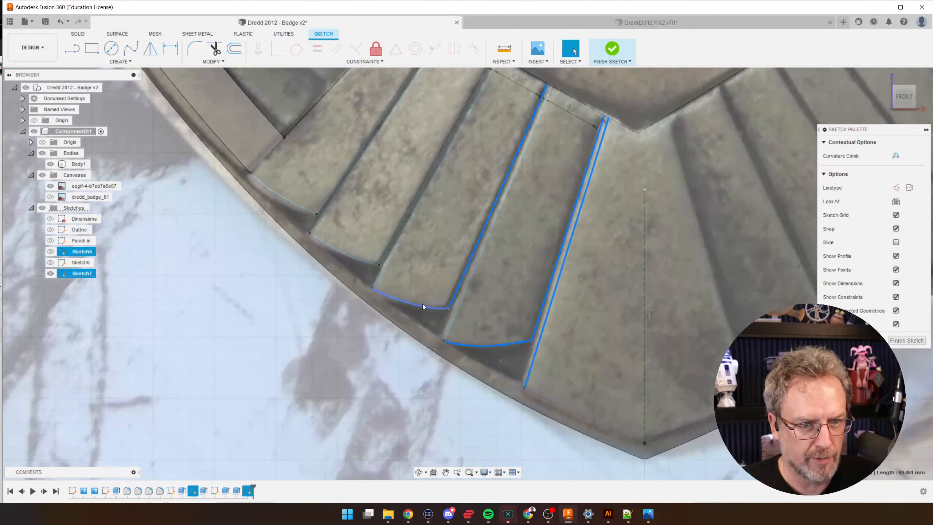
pyautogui.keyDown('shift'); pyautogui.click(360, 258); pyautogui.keyUp('shift')
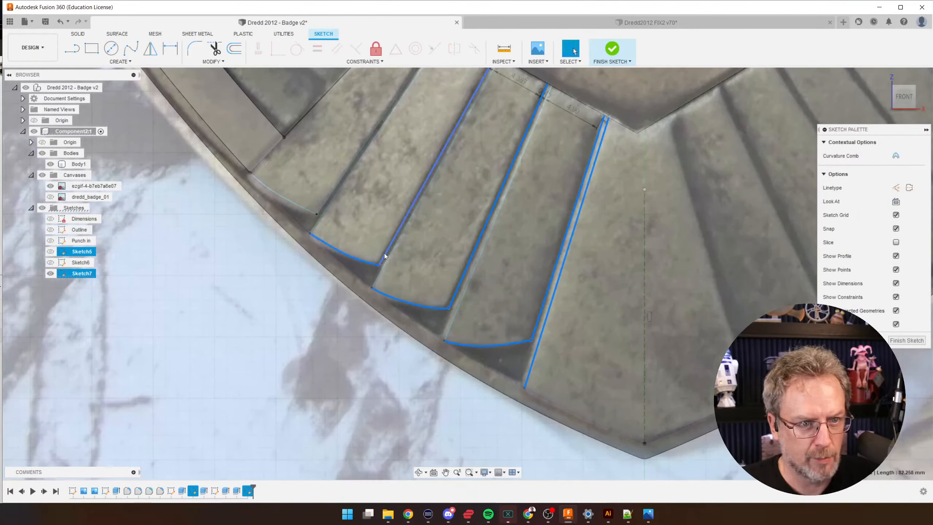
pyautogui.keyDown('shift'); pyautogui.click(385, 256); pyautogui.keyUp('shift')
pyautogui.keyDown('shift'); pyautogui.click(312, 211); pyautogui.keyUp('shift')
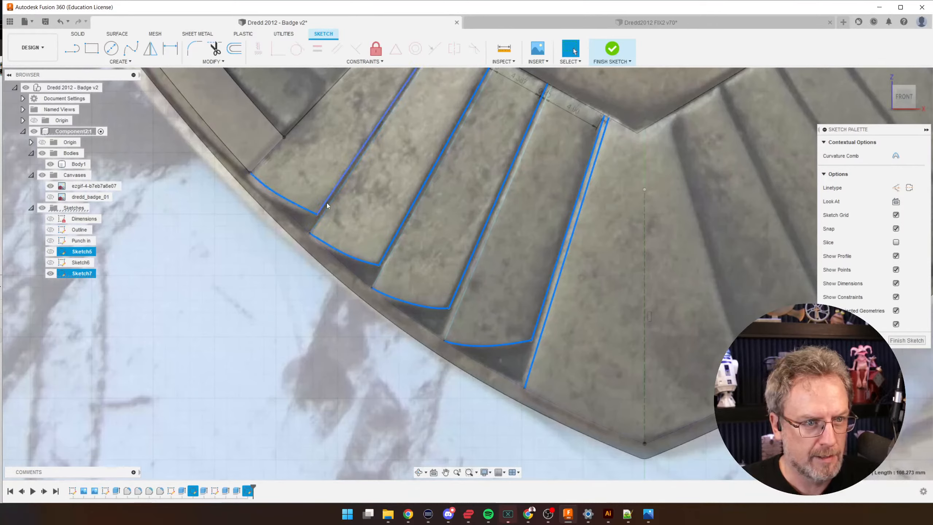
pyautogui.keyDown('shift'); pyautogui.click(326, 203); pyautogui.keyUp('shift')
pyautogui.scroll(-3, 314, 203)
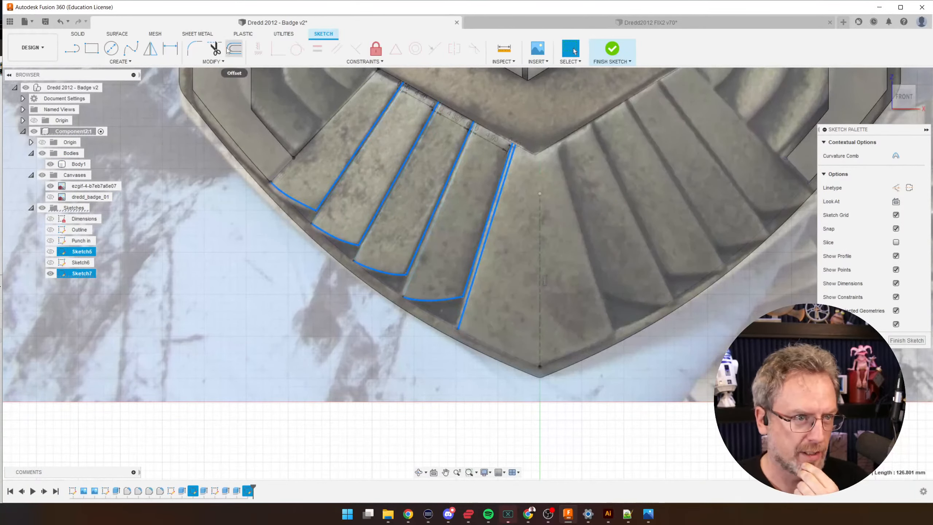
pyautogui.click(151, 48)
pyautogui.click(867, 156)
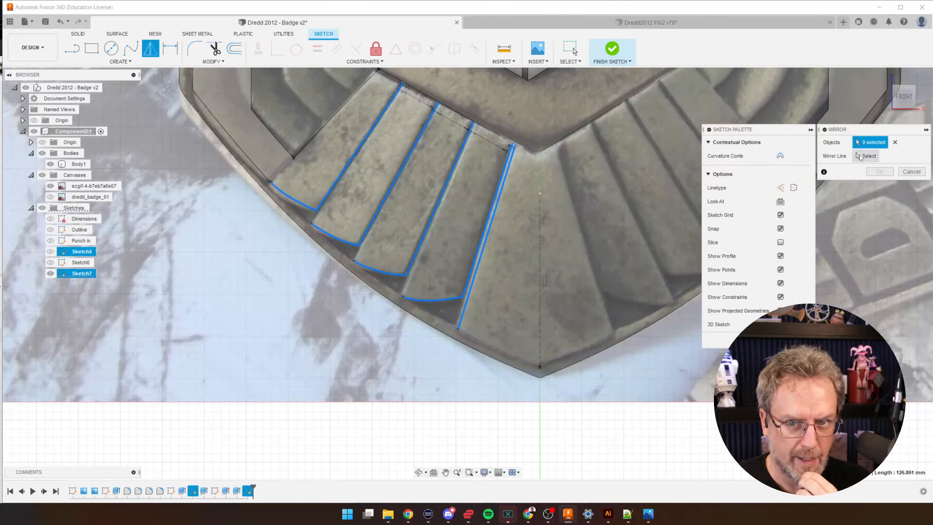
pyautogui.click(540, 230)
pyautogui.scroll(-3, 441, 267)
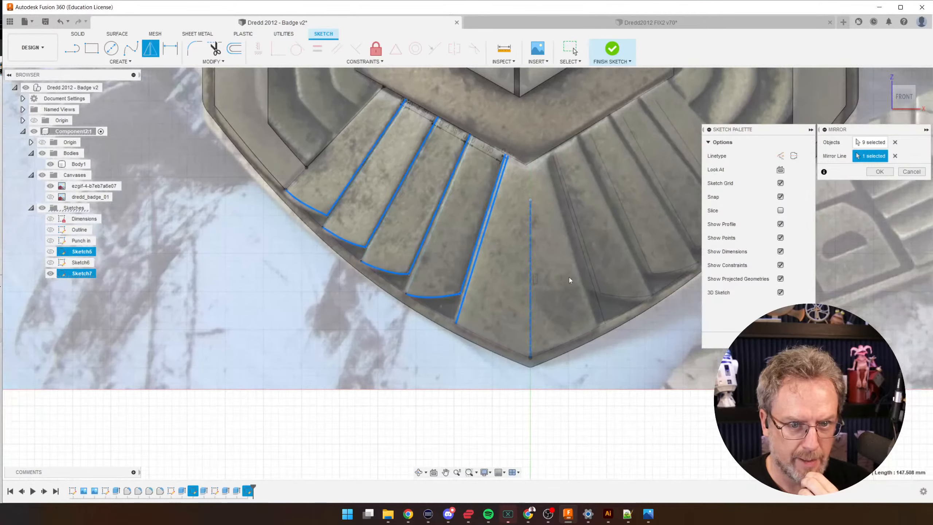
pyautogui.press('Escape')
# - Draw a solid line along the central ray's right-hand edge, from the V-shaped inner border down to its lower corner
pyautogui.scroll(3, 590, 268)
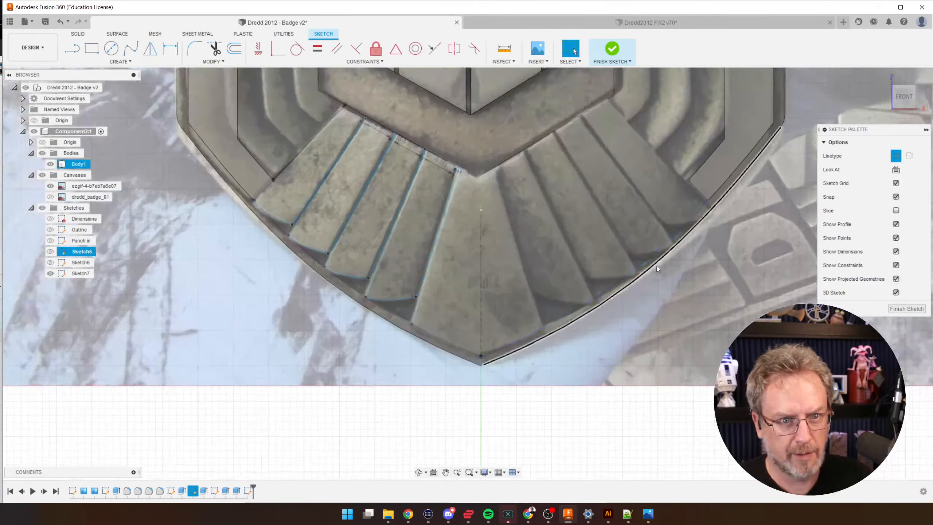
pyautogui.click(71, 48)
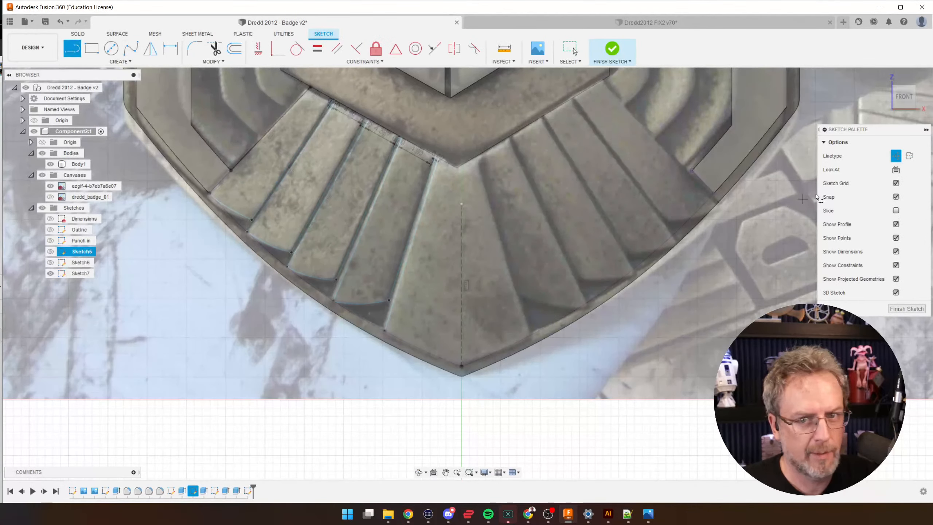
pyautogui.scroll(2, 474, 172)
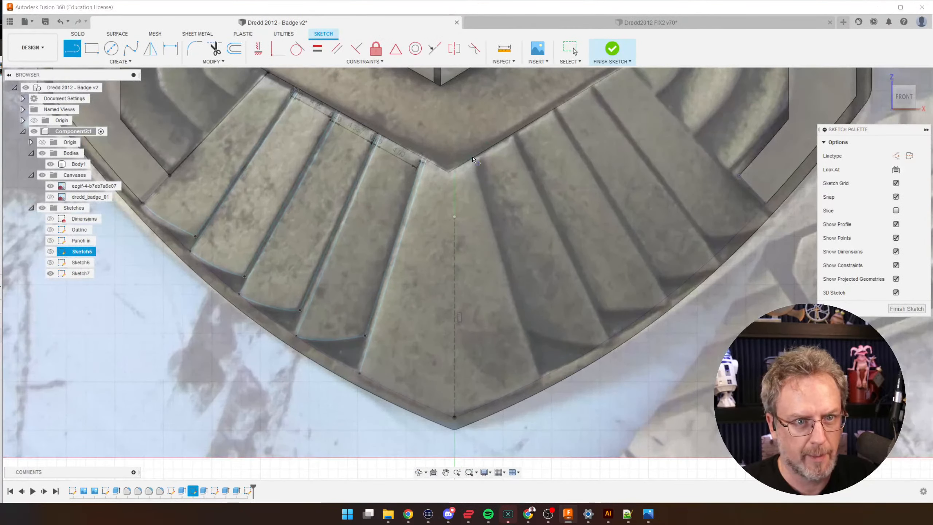
pyautogui.click(473, 157)
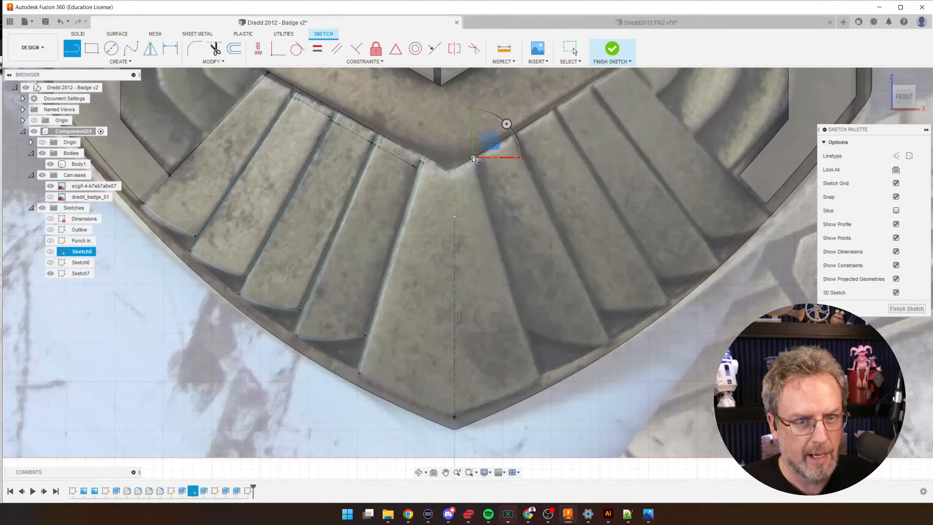
pyautogui.scroll(2, 540, 377)
pyautogui.click(537, 380)
pyautogui.scroll(-3, 537, 380)
pyautogui.scroll(3, 510, 234)
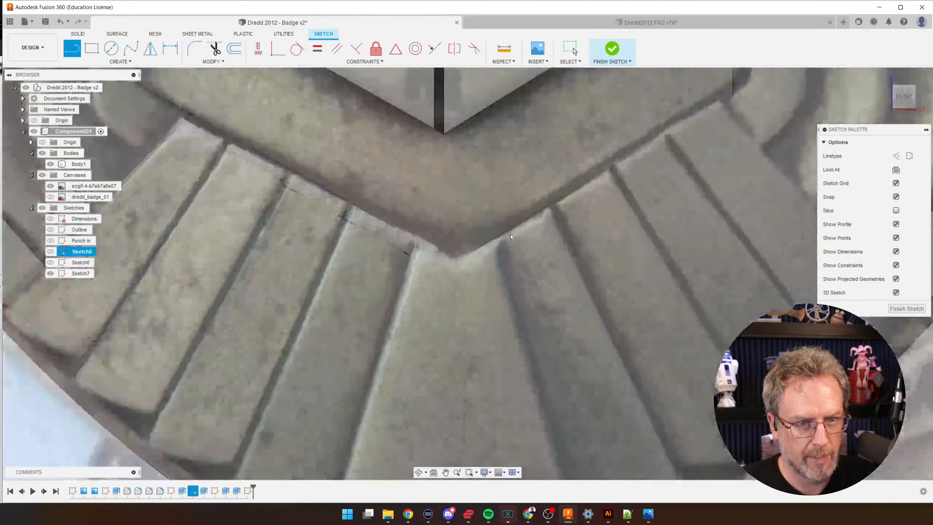
# - Trace the next three ray edges right of the central ray with lines from the inner border to their lower ends
pyautogui.click(548, 204)
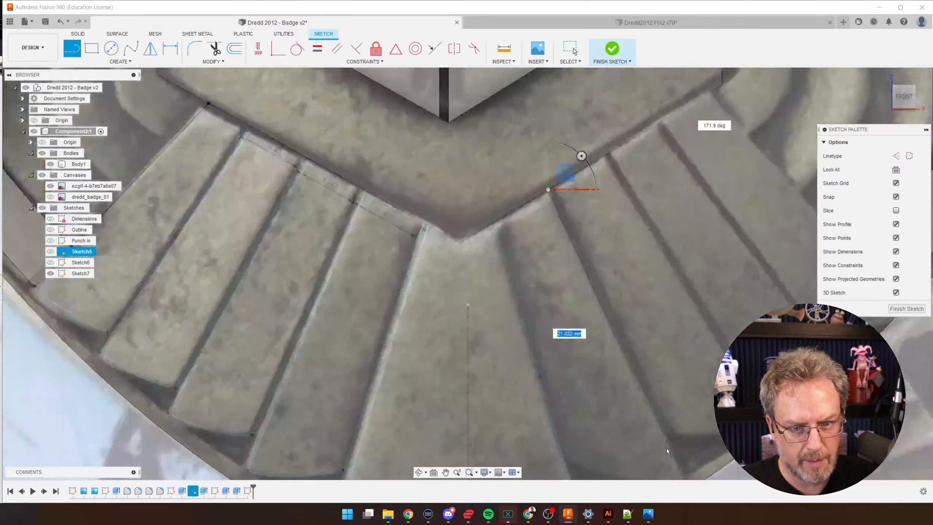
pyautogui.scroll(-2, 672, 444)
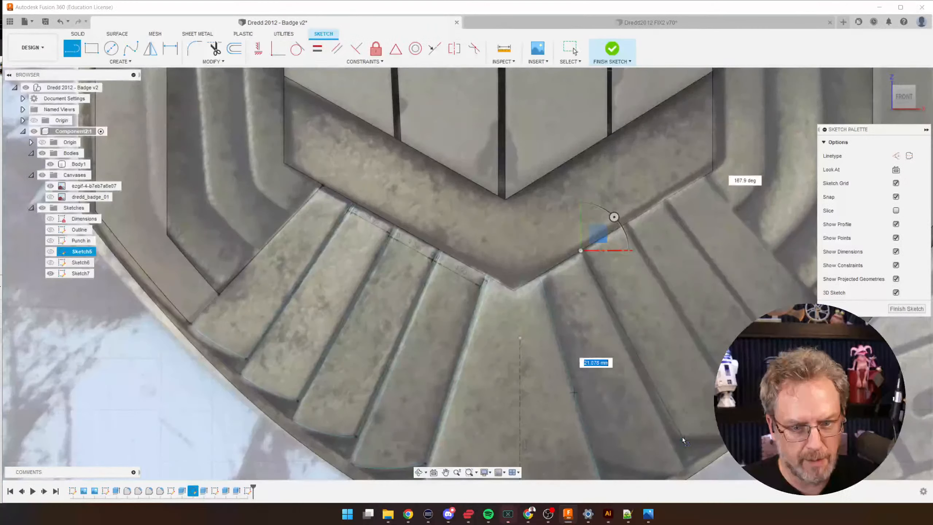
pyautogui.click(684, 468)
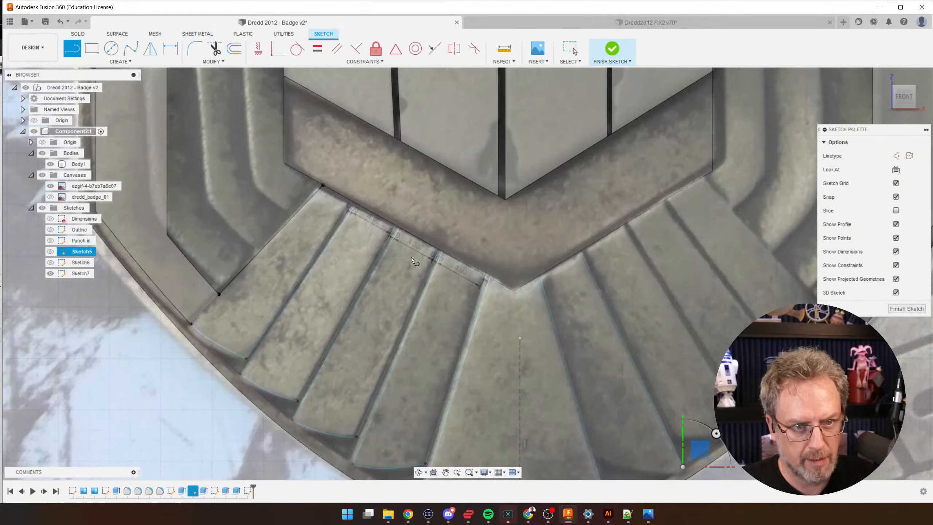
pyautogui.click(622, 224)
pyautogui.press('Escape')
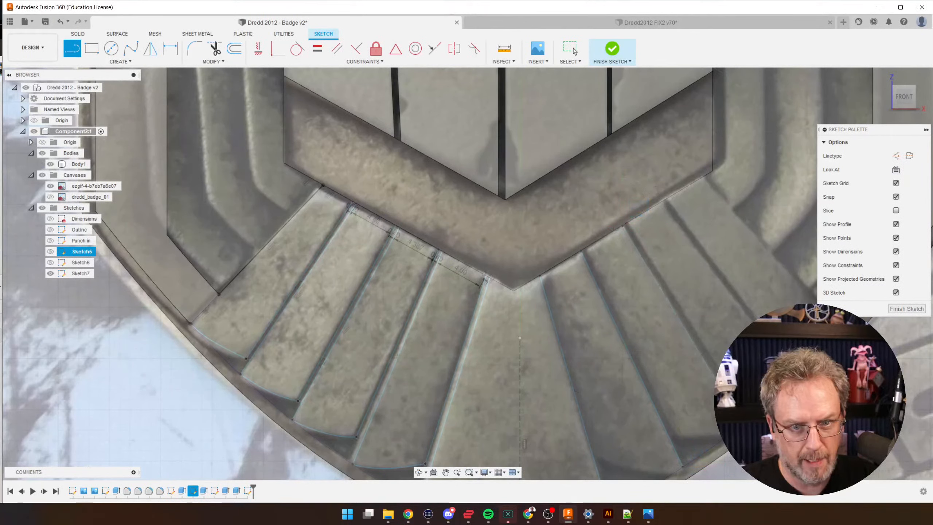
pyautogui.click(662, 203)
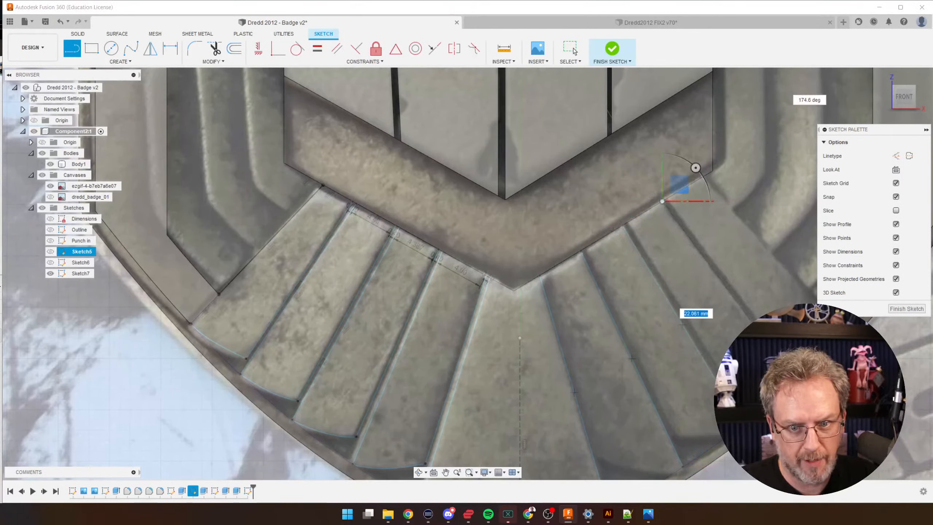
pyautogui.press('Escape')
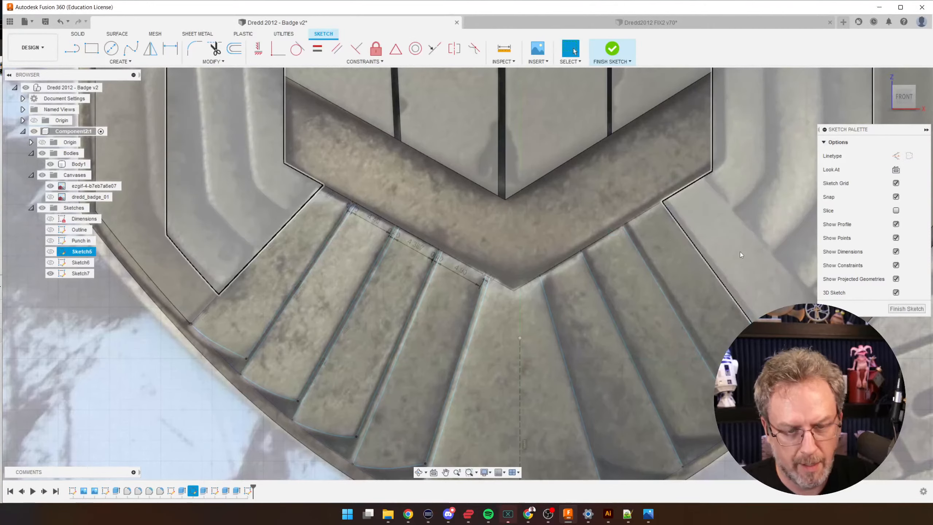
# - Draw a line along the outer edge of the outermost right-hand ray, from its lower corner up to the inner border
pyautogui.press('l')
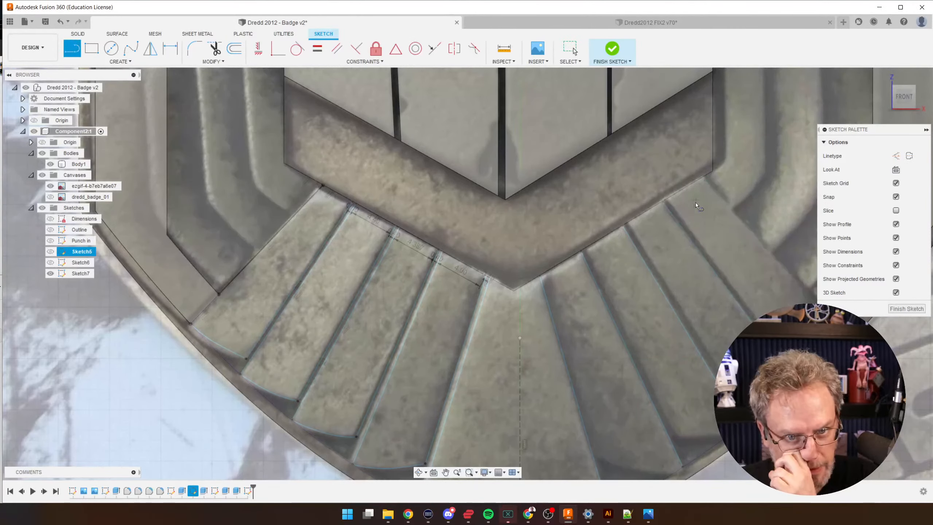
pyautogui.moveTo(696, 203); pyautogui.dragTo(641, 189, button='middle')
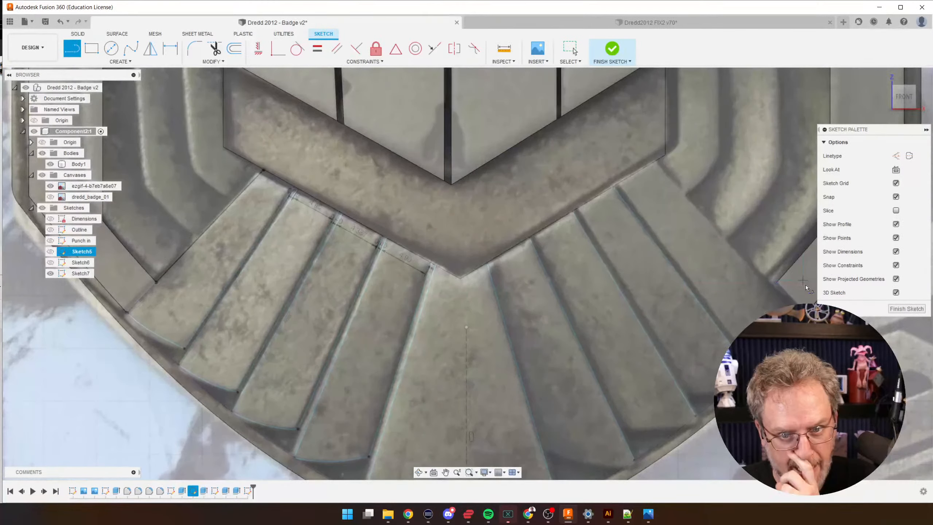
pyautogui.click(778, 283)
pyautogui.click(658, 159)
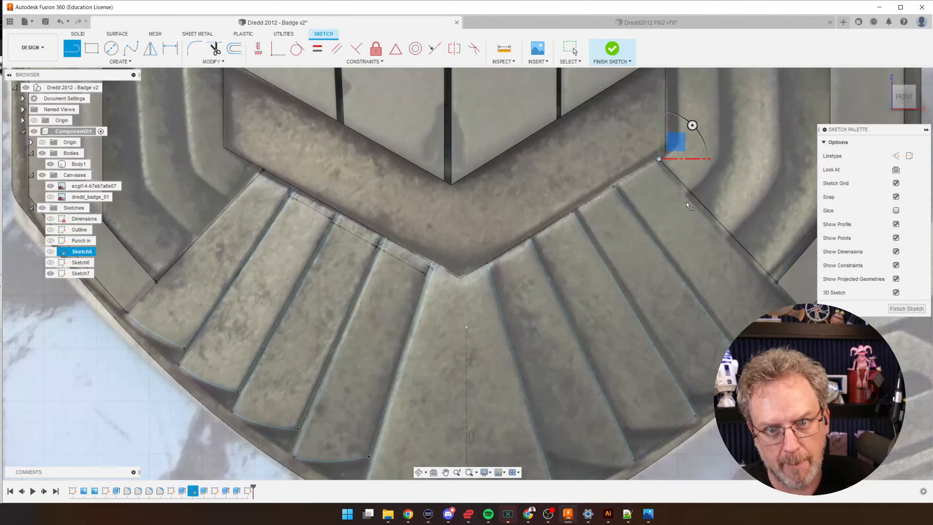
pyautogui.press('Escape')
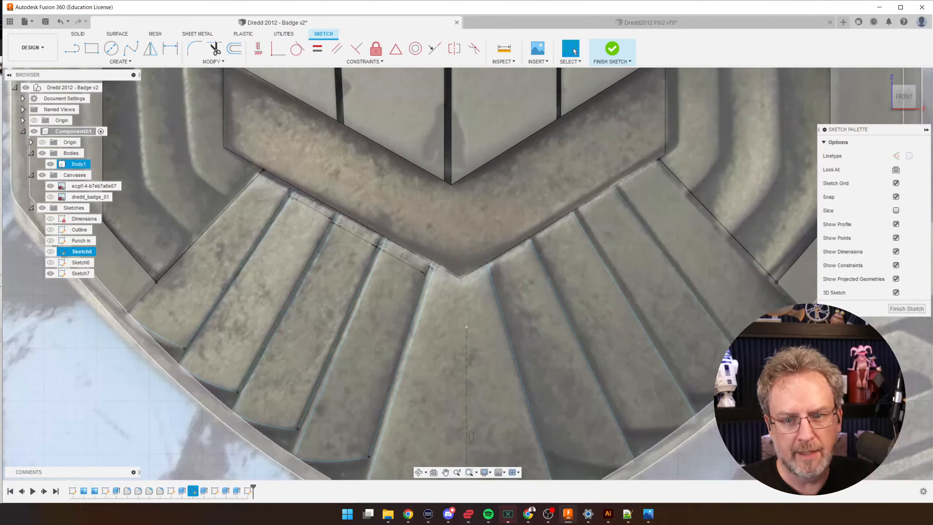
# - Switch to construction linetype and draw a 0.4 mm line along the inner border from the top of the fourth right-hand ray edge
pyautogui.press('l')
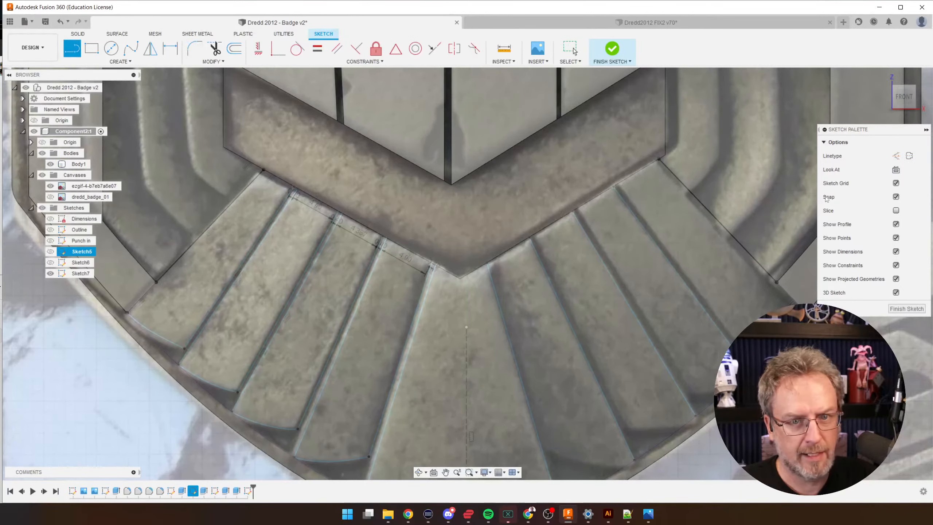
pyautogui.scroll(5, 672, 198)
pyautogui.click(895, 156)
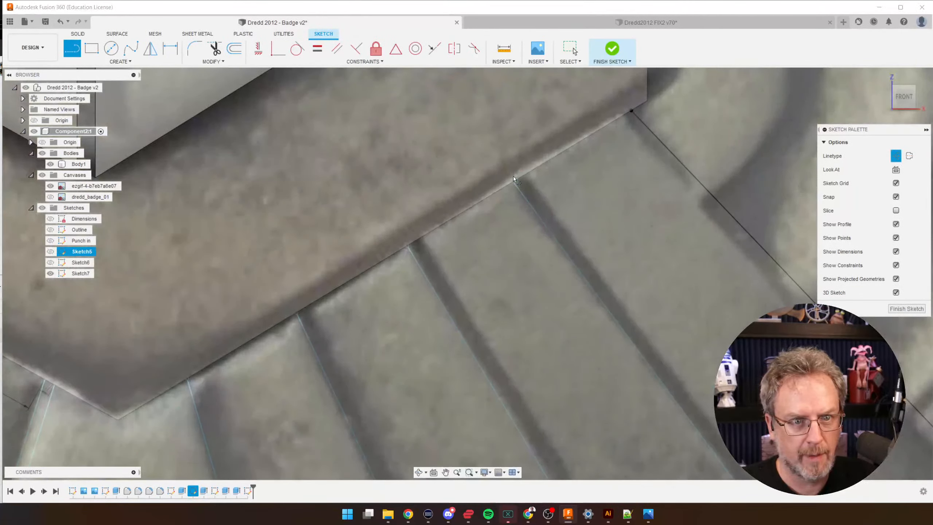
pyautogui.click(513, 181)
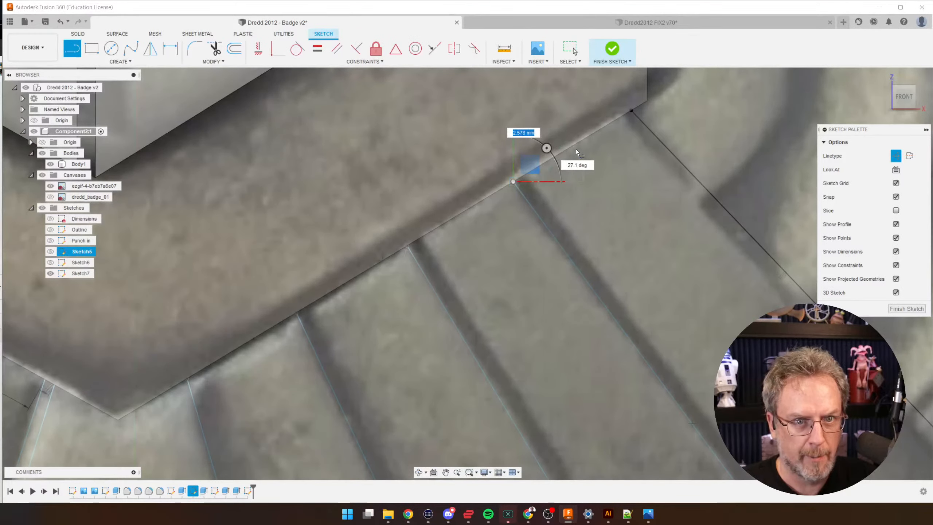
pyautogui.write('.4')
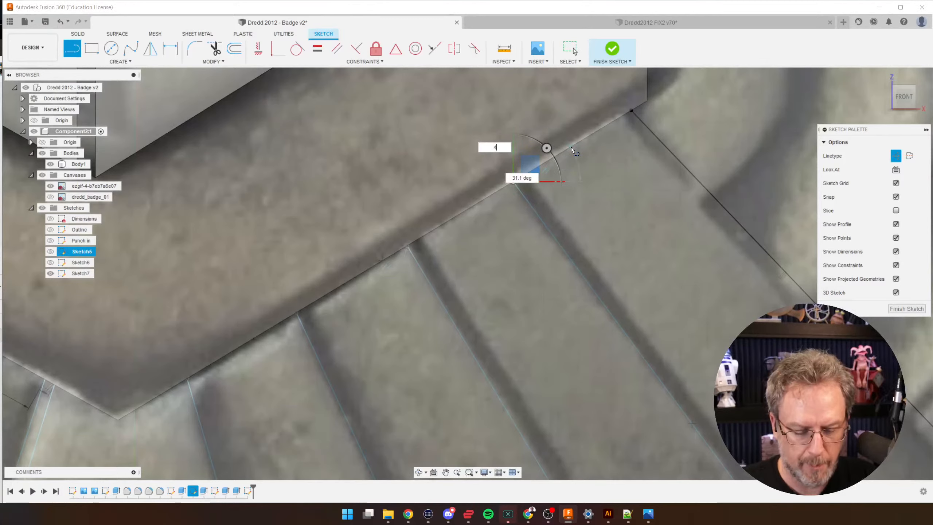
pyautogui.press('Return')
pyautogui.press('Escape')
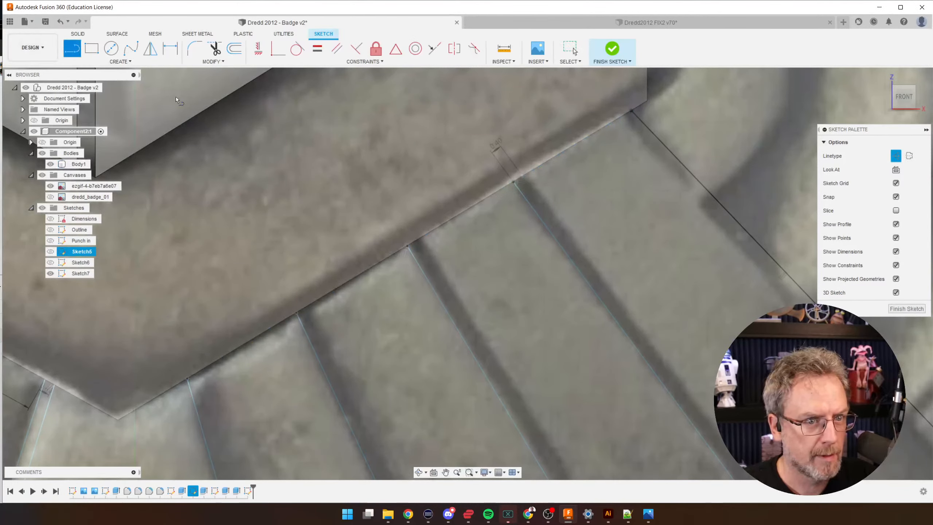
# - Draw a 0.4 mm construction line along the inner border from the top end of the third right-hand ray edge
pyautogui.scroll(2, 367, 261)
pyautogui.click(415, 244)
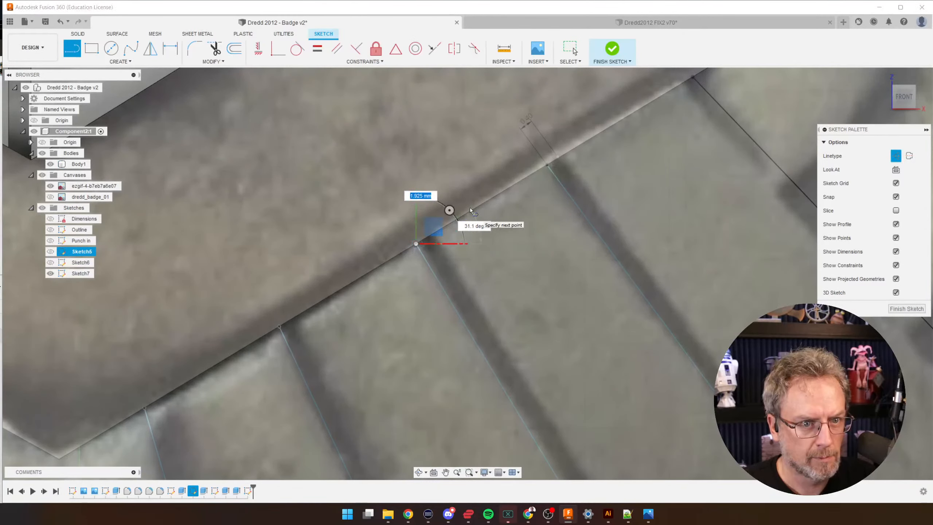
pyautogui.write('.4')
pyautogui.press('Return')
pyautogui.press('Escape')
pyautogui.scroll(2, 548, 172)
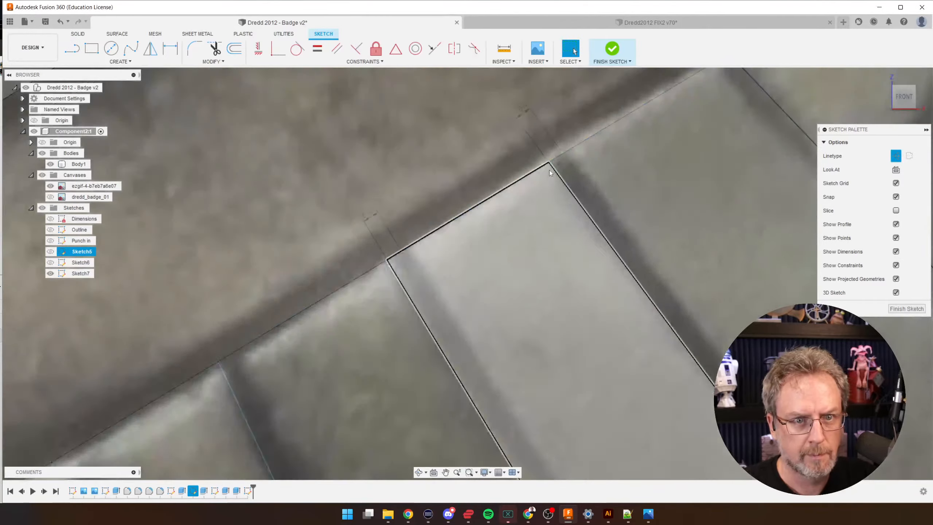
# - Draw a 0.4 mm construction line along the inner border from the top end of the second right-hand ray edge
pyautogui.scroll(3, 549, 170)
pyautogui.scroll(-5, 534, 154)
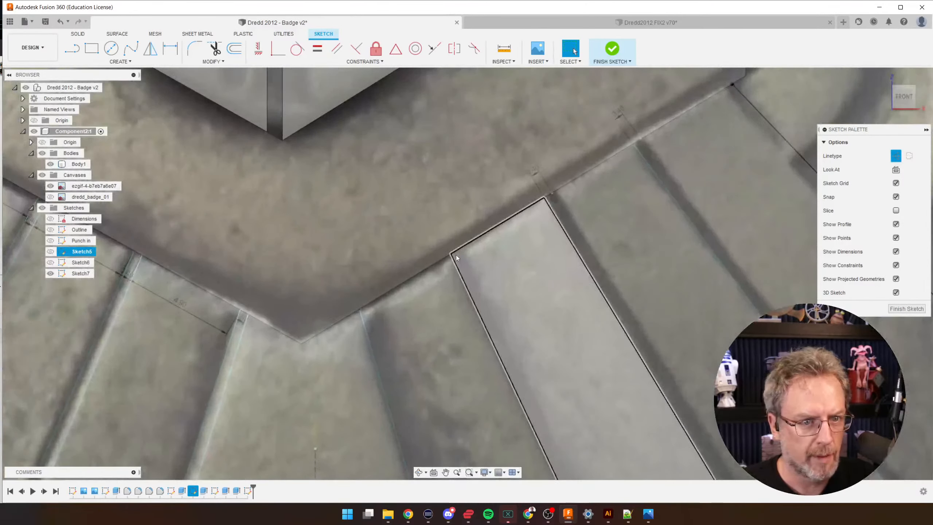
pyautogui.press('l')
pyautogui.click(450, 254)
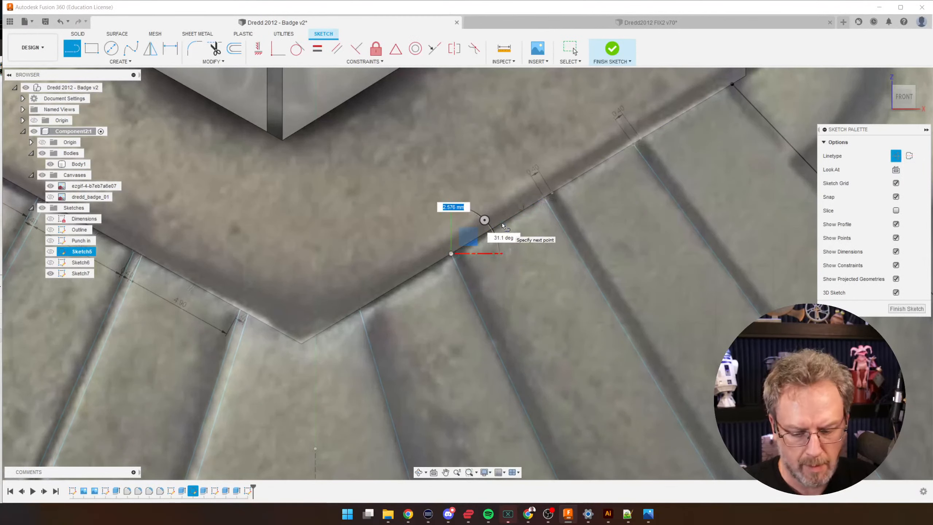
pyautogui.write('.4')
pyautogui.press('Return')
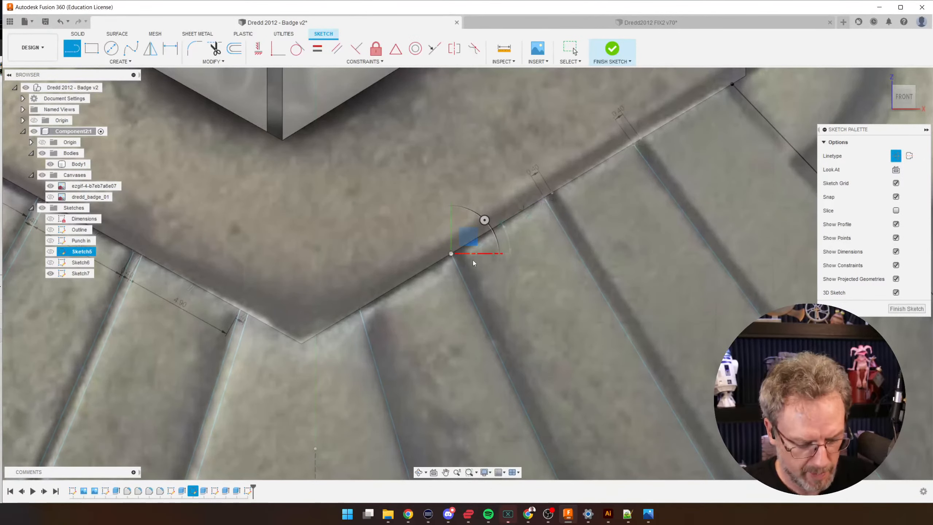
# - Draw a 0.4 mm construction line along the inner border from the top of the central ray's right-hand edge
pyautogui.scroll(3, 357, 309)
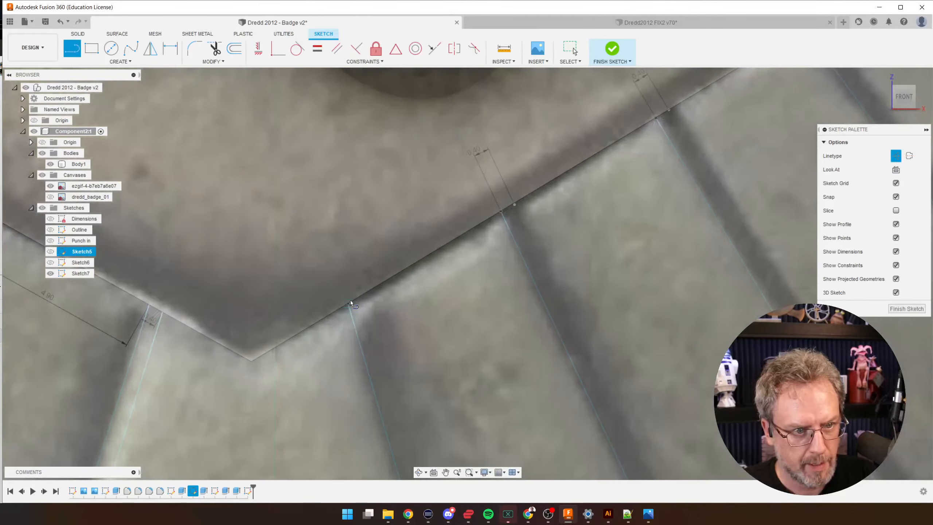
pyautogui.write('.4')
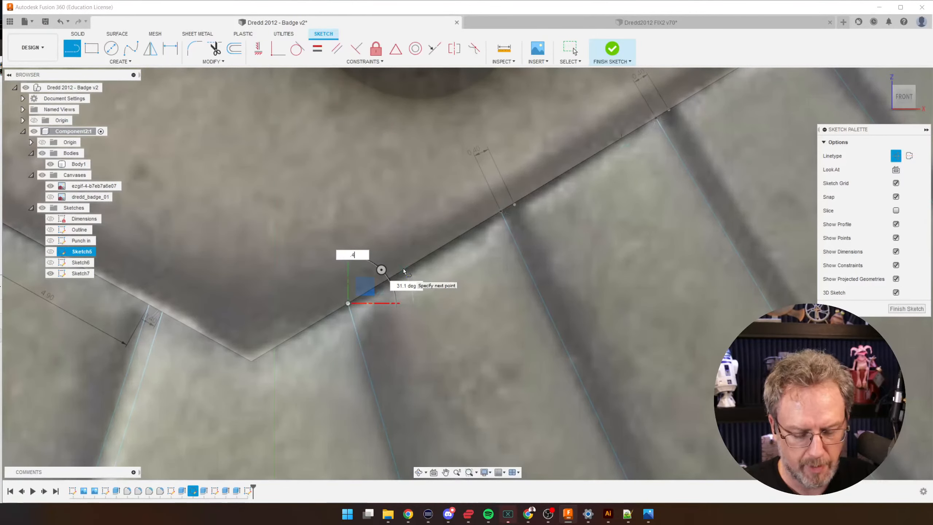
pyautogui.press('Return')
pyautogui.press('Escape')
# - Undo the construction line at the central ray's right-hand edge and delete the one at the second ray edge
pyautogui.scroll(-2, 407, 237)
pyautogui.scroll(4, 358, 299)
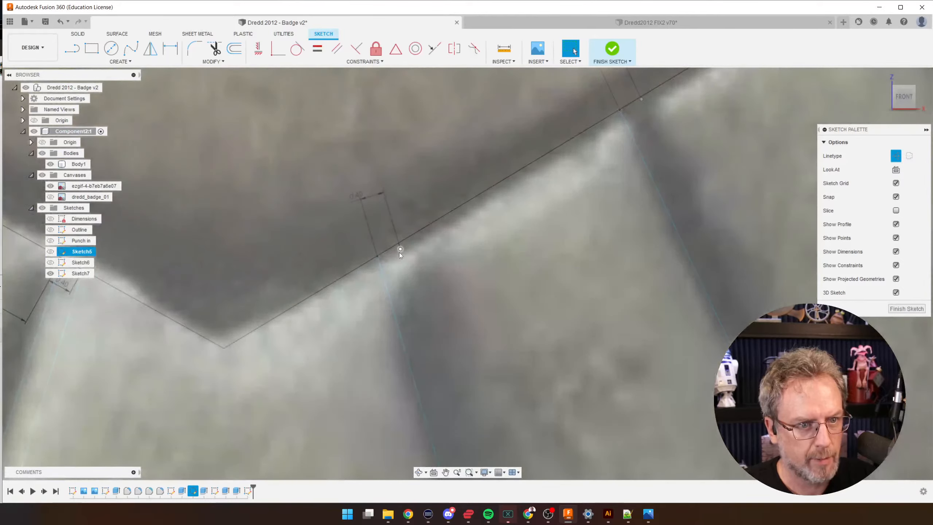
pyautogui.hotkey('ctrl', 'z')
pyautogui.scroll(1, 645, 105)
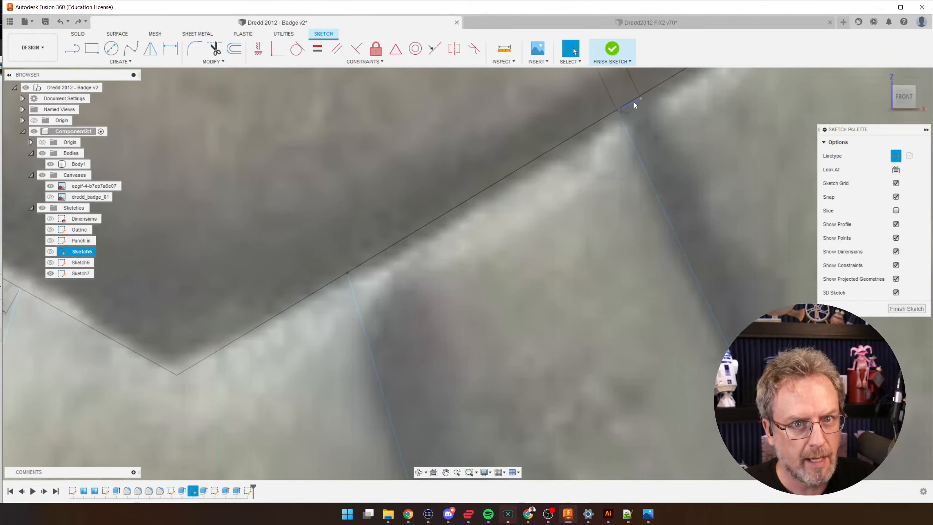
pyautogui.click(634, 103)
pyautogui.press('Delete')
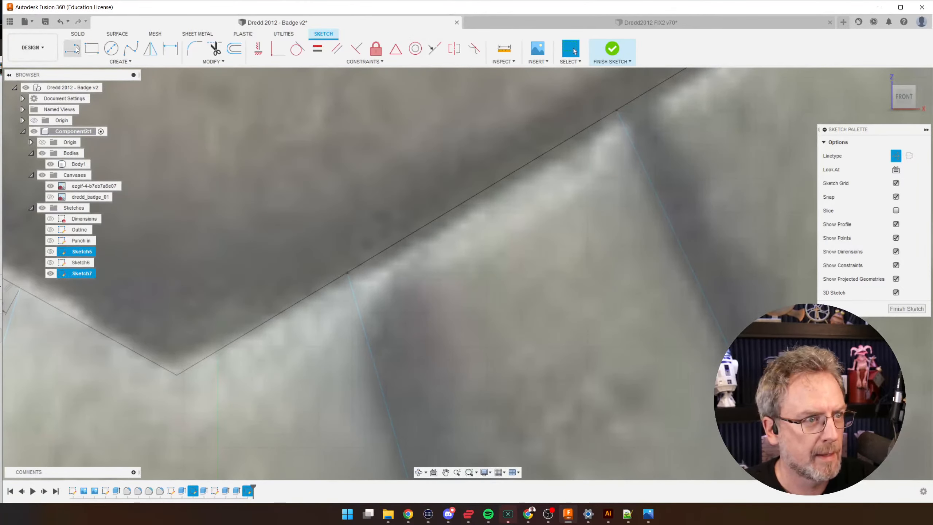
# - Redraw the 0.4 mm construction line on the inner border from the top of the central ray's right-hand edge
pyautogui.click(73, 48)
pyautogui.click(347, 272)
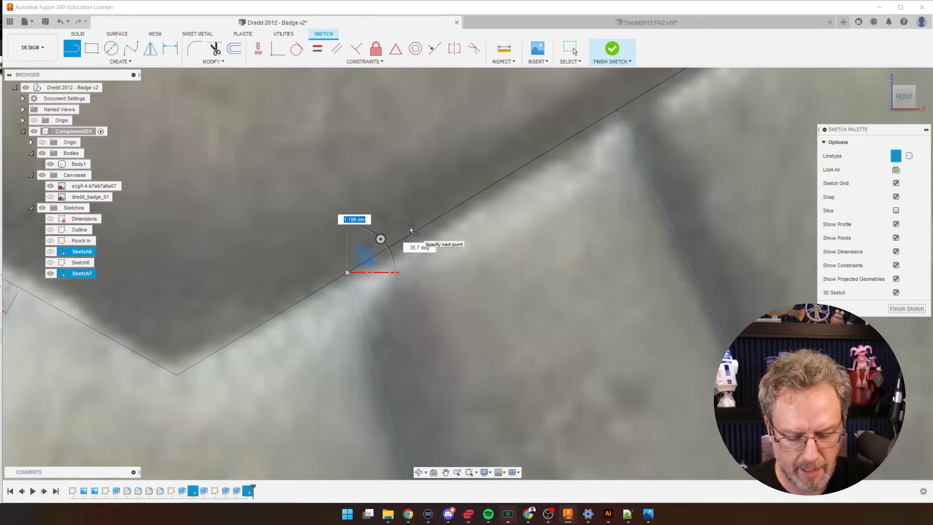
pyautogui.write('.4')
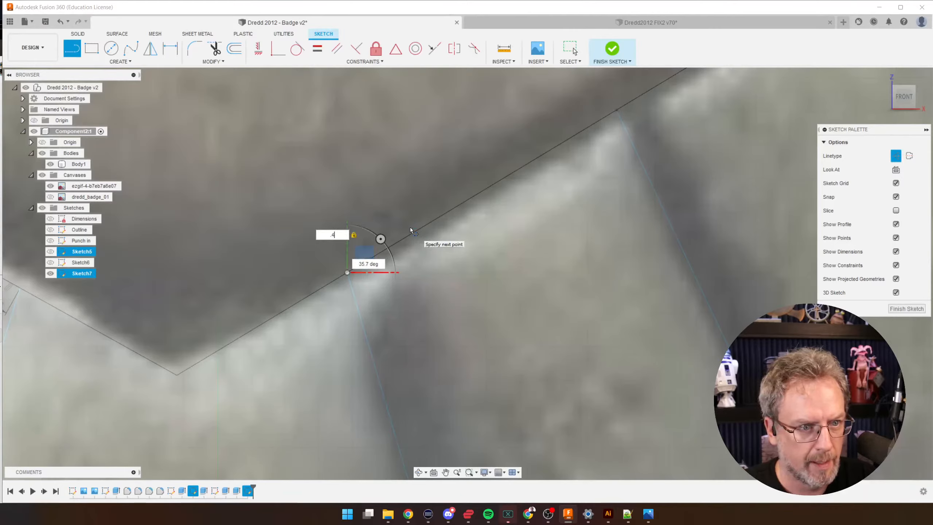
pyautogui.press('Escape')
pyautogui.moveTo(390, 246); pyautogui.dragTo(238, 322, button='middle')
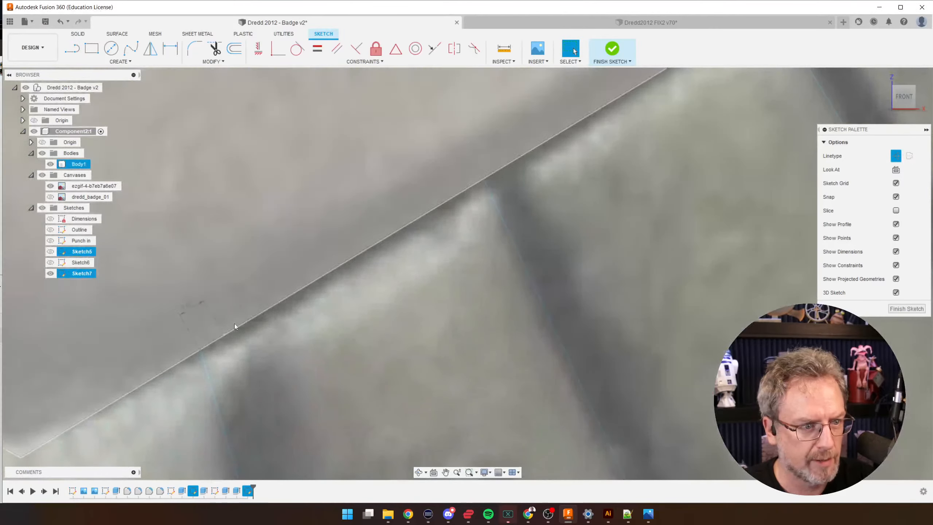
# - Draw a 0.4 mm construction line from the top of the second right-hand ray edge and place its free end on the inner border
pyautogui.scroll(1, 501, 192)
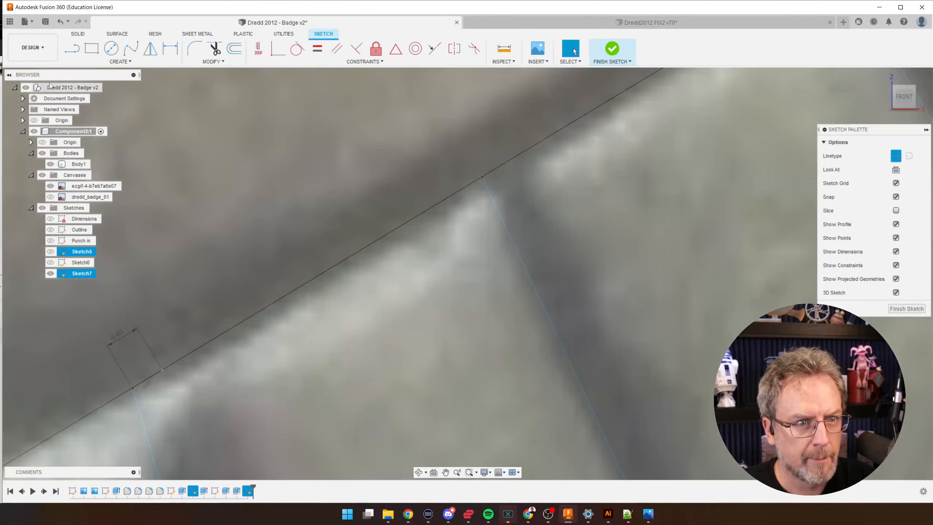
pyautogui.click(72, 48)
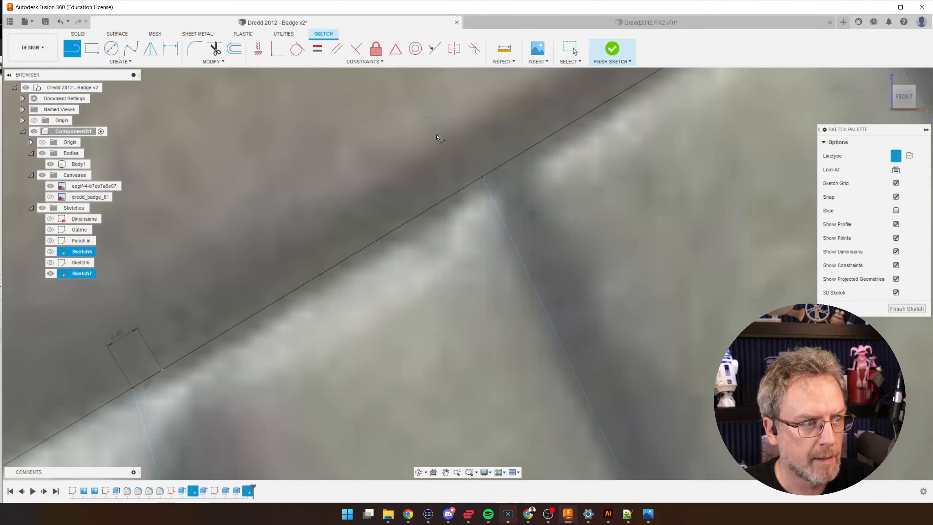
pyautogui.click(482, 177)
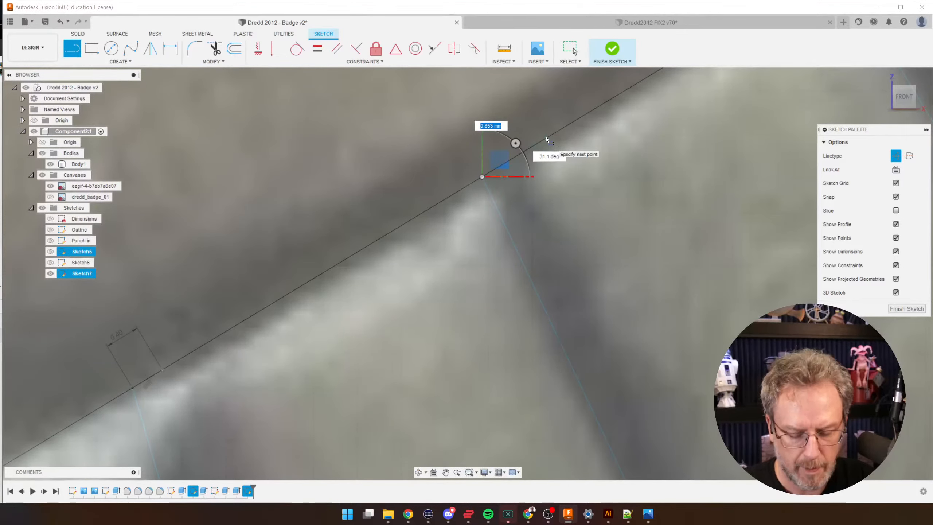
pyautogui.write('.4')
pyautogui.press('Tab')
pyautogui.press('Return')
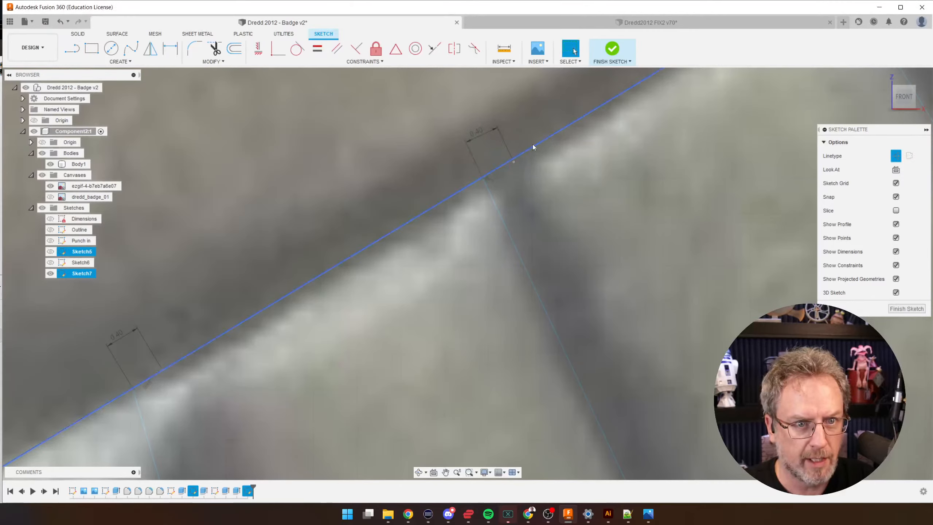
pyautogui.scroll(2, 514, 158)
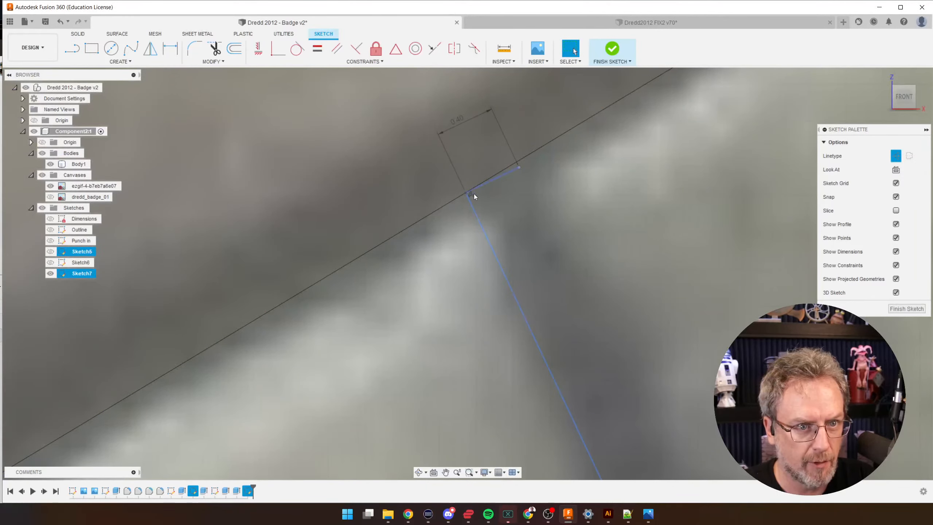
pyautogui.moveTo(518, 167); pyautogui.dragTo(516, 161)
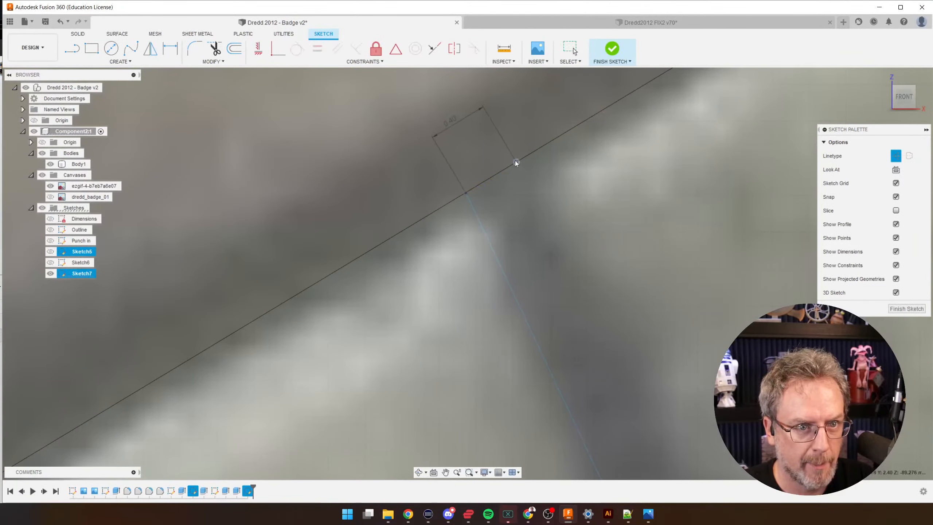
# - Move the free end of the 0.4 mm construction line at the third right-hand ray edge onto the inner border
pyautogui.scroll(6, 507, 163)
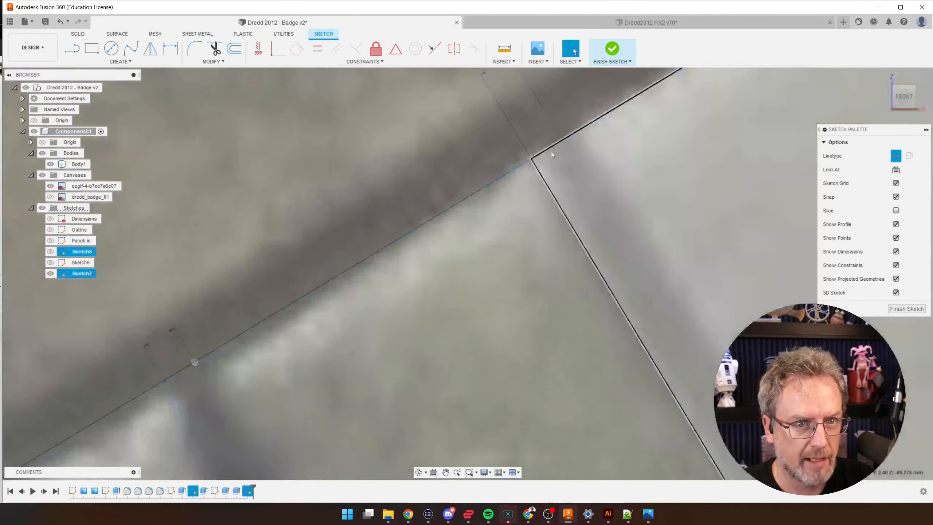
pyautogui.scroll(5, 551, 152)
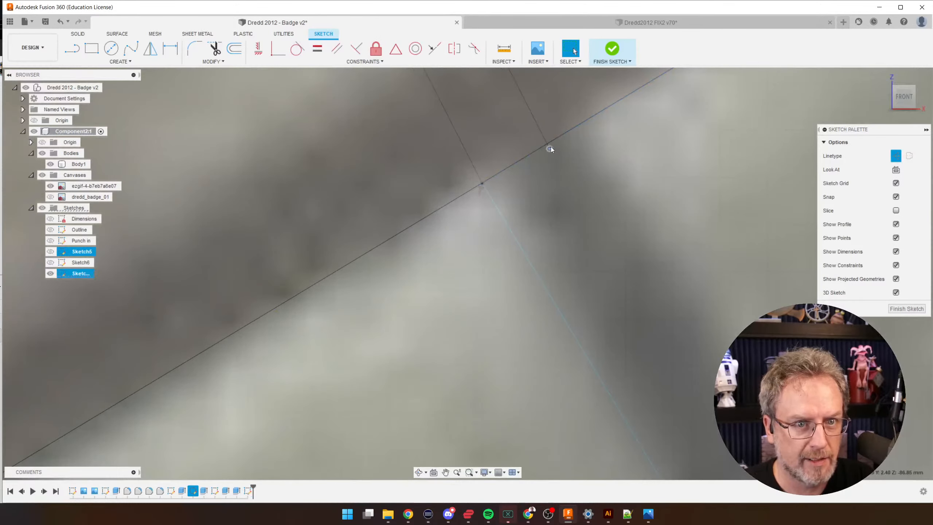
pyautogui.moveTo(549, 148); pyautogui.dragTo(546, 142)
# - Delete the perpendicular constraint at the top of the fourth right-hand ray edge and align its short construction line with the inner border
pyautogui.scroll(-6, 327, 266)
pyautogui.scroll(5, 529, 179)
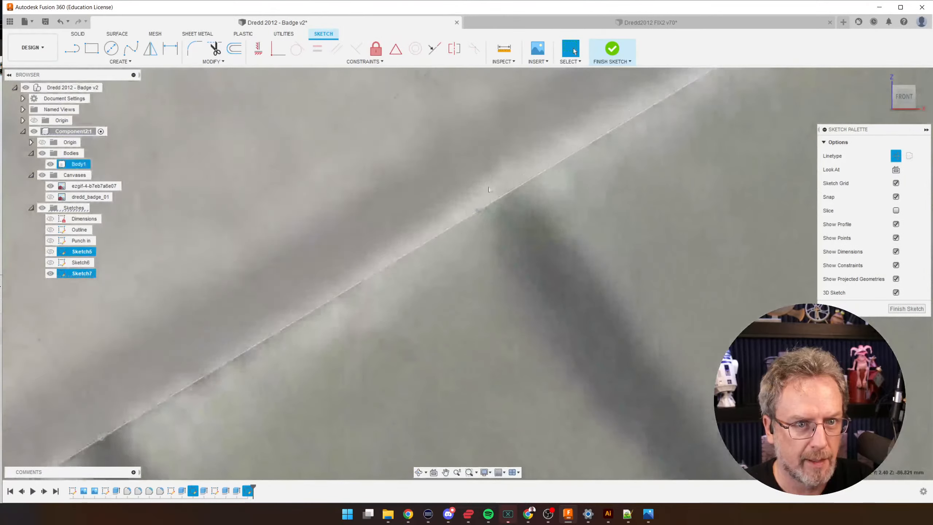
pyautogui.scroll(3, 488, 188)
pyautogui.click(467, 211)
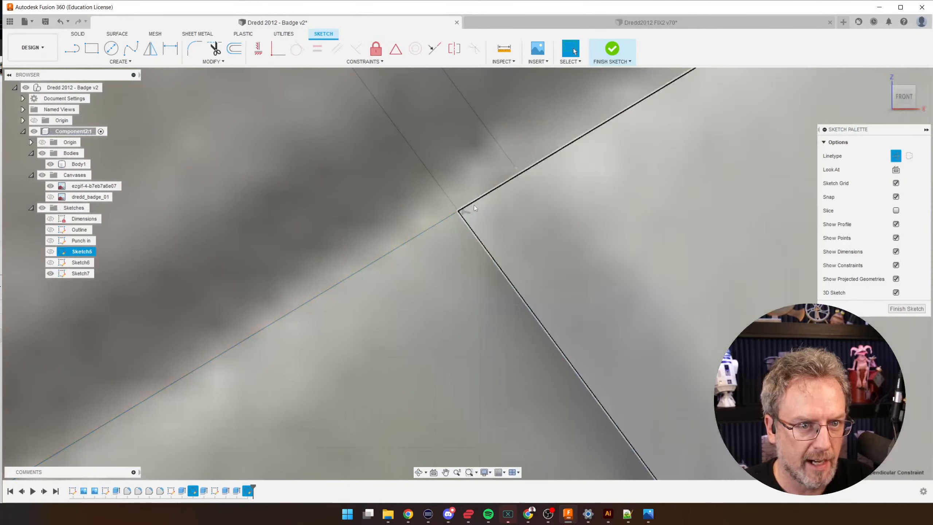
pyautogui.press('Delete')
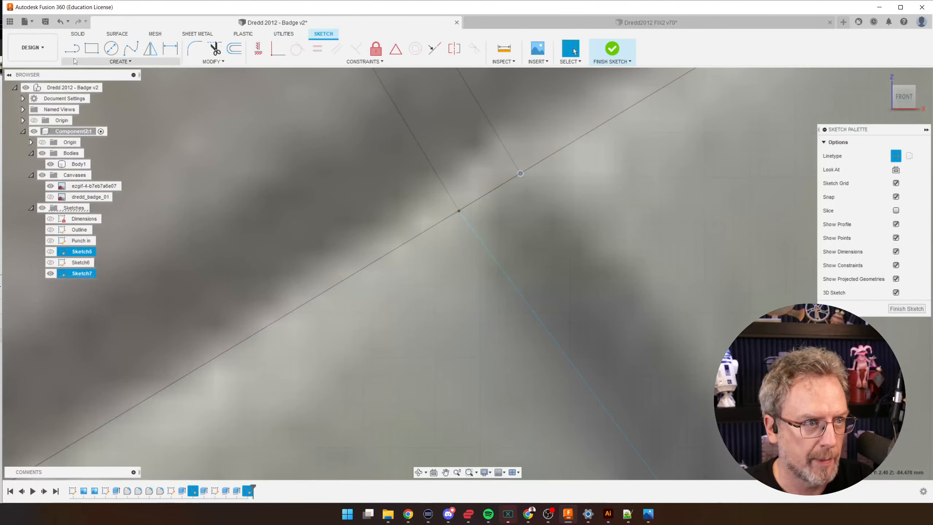
pyautogui.click(72, 49)
pyautogui.click(520, 174)
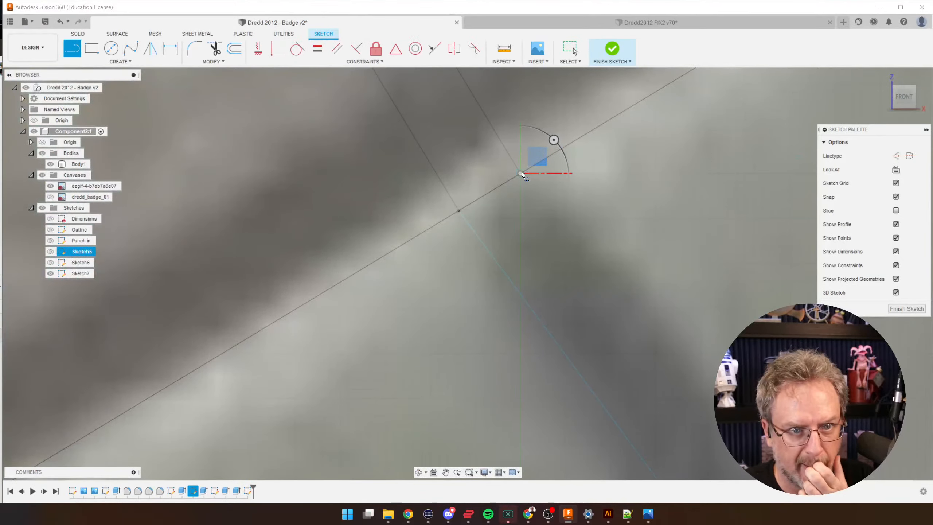
pyautogui.scroll(-5, 413, 173)
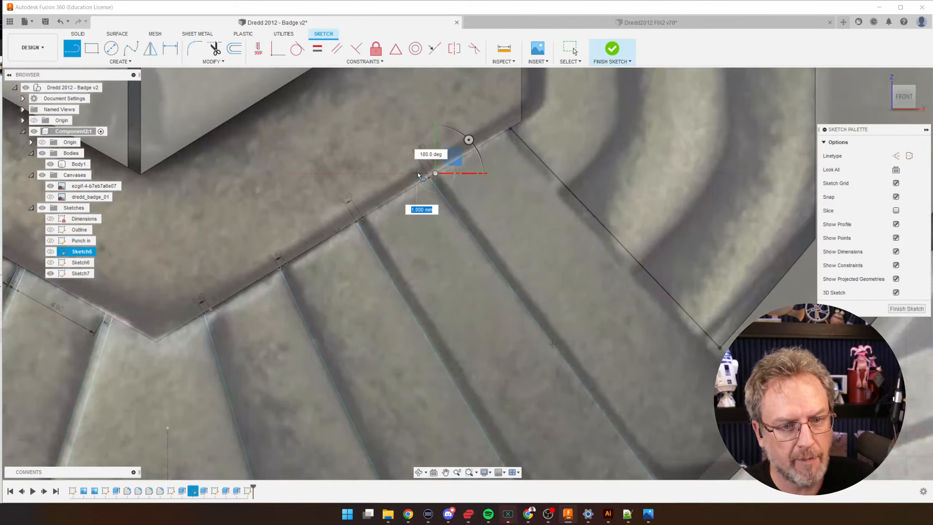
pyautogui.press('Escape')
# - Draw a 0.4 mm construction line along the inner border from the top end of the outermost right-hand ray edge
pyautogui.scroll(4, 502, 117)
pyautogui.click(72, 48)
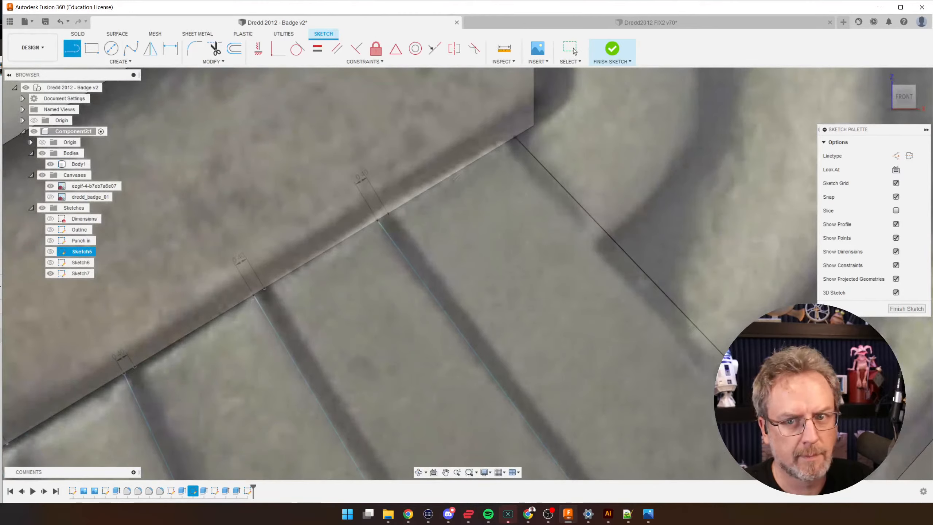
pyautogui.scroll(3, 489, 106)
pyautogui.click(534, 159)
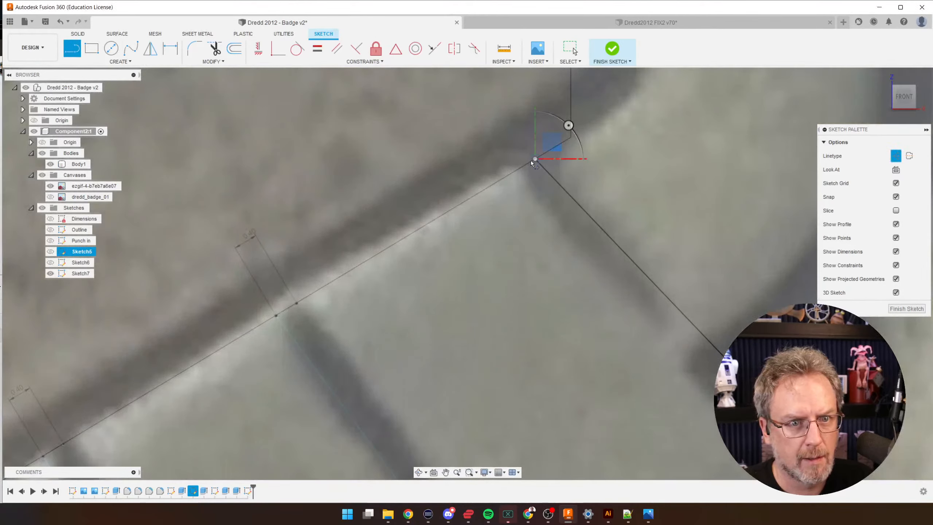
pyautogui.write('.4')
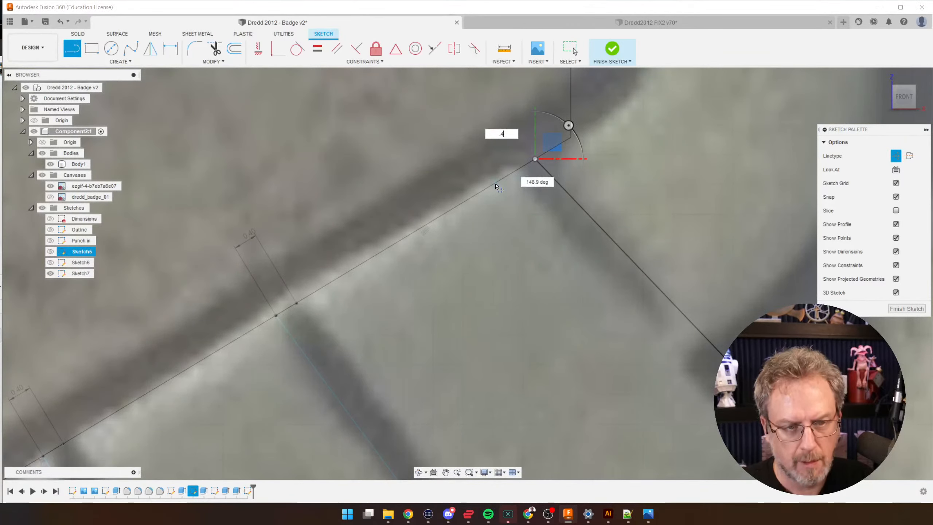
pyautogui.press('Return')
pyautogui.scroll(5, 495, 183)
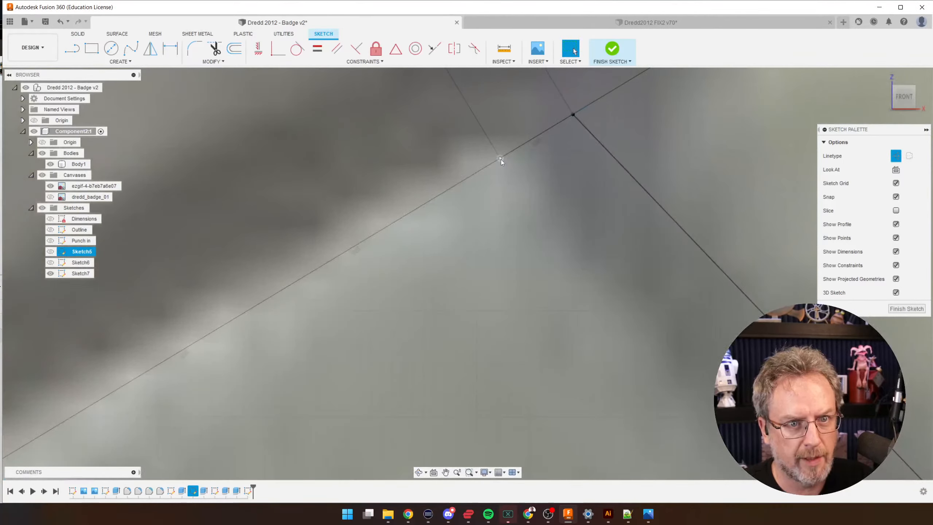
# - Draw a solid line about 20 mm long from the outermost 0.4 mm gap point down beside the outermost ray edge to the badge rim
pyautogui.press('l')
pyautogui.click(499, 158)
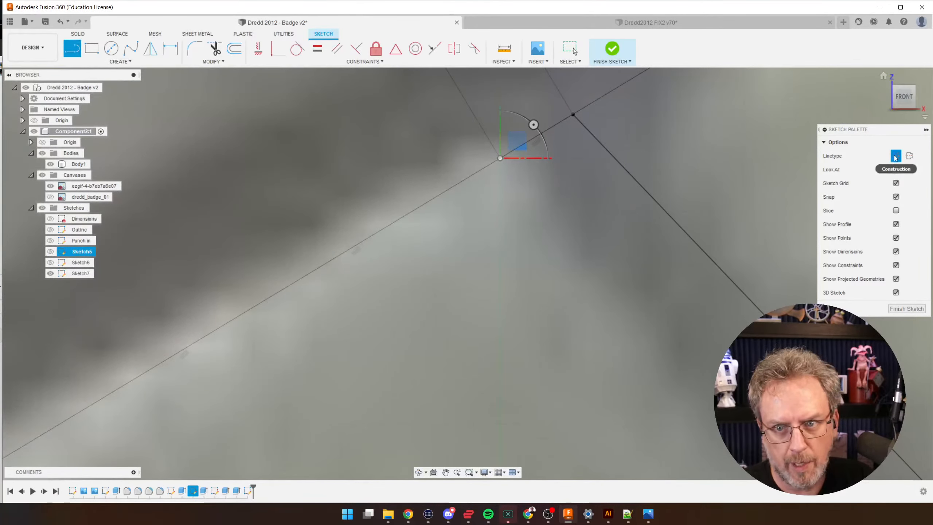
pyautogui.click(894, 158)
pyautogui.click(501, 159)
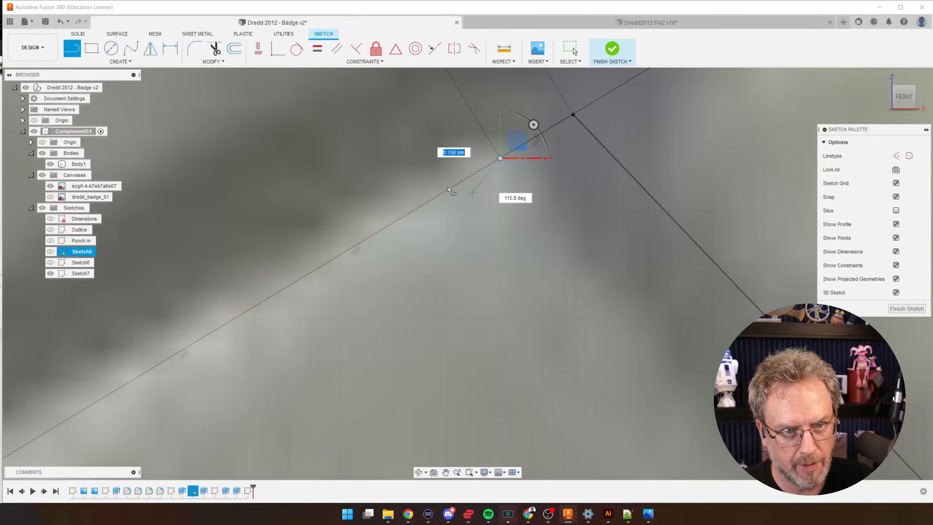
pyautogui.scroll(-5, 430, 136)
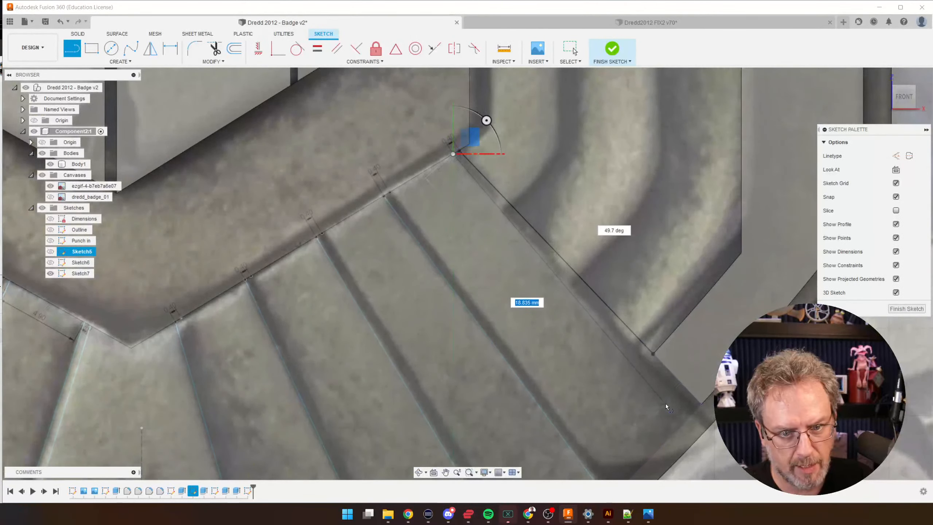
pyautogui.click(693, 413)
pyautogui.press('Escape')
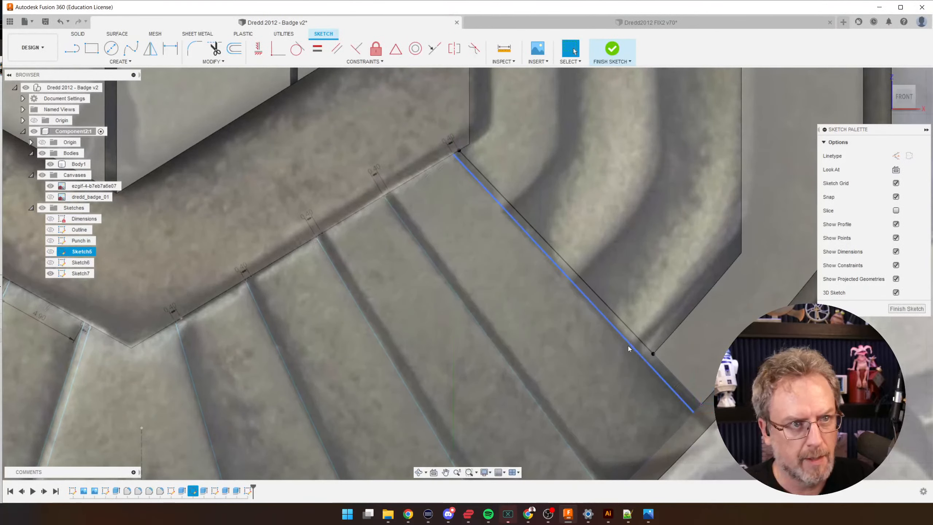
# - Make the new outermost gap line parallel to the existing outermost right-hand ray edge
pyautogui.click(336, 48)
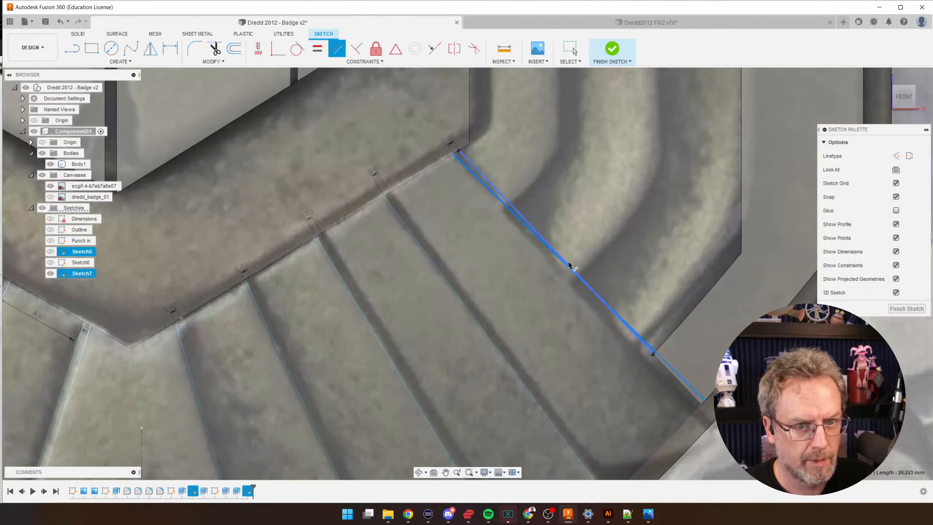
pyautogui.click(492, 182)
pyautogui.scroll(-2, 566, 223)
pyautogui.press('Escape')
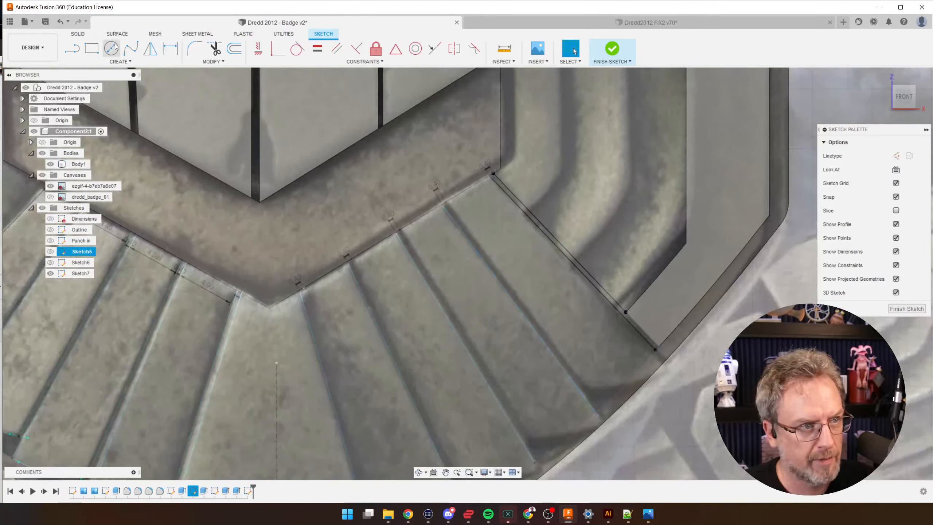
# - Draw a line about 20 mm long from the fourth right-hand gap point down alongside the fourth ray edge
pyautogui.click(72, 48)
pyautogui.scroll(1, 446, 201)
pyautogui.click(447, 201)
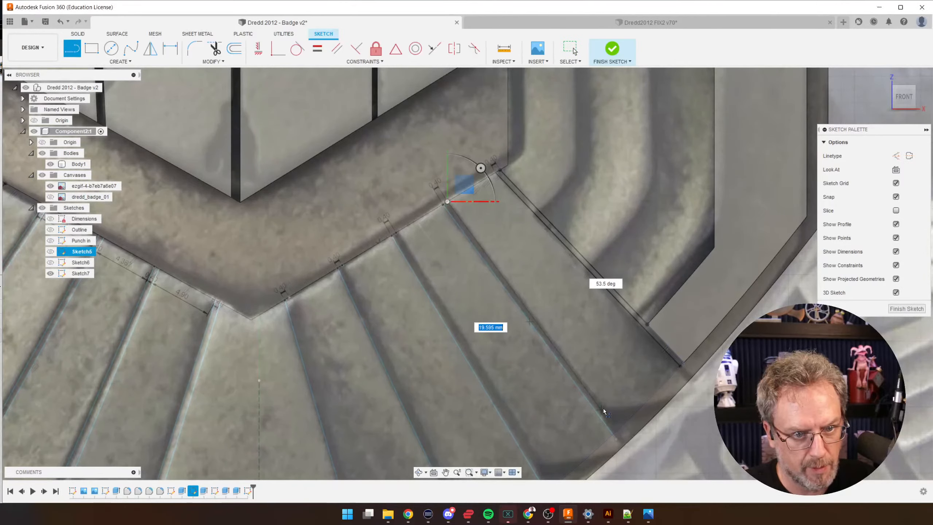
pyautogui.click(603, 408)
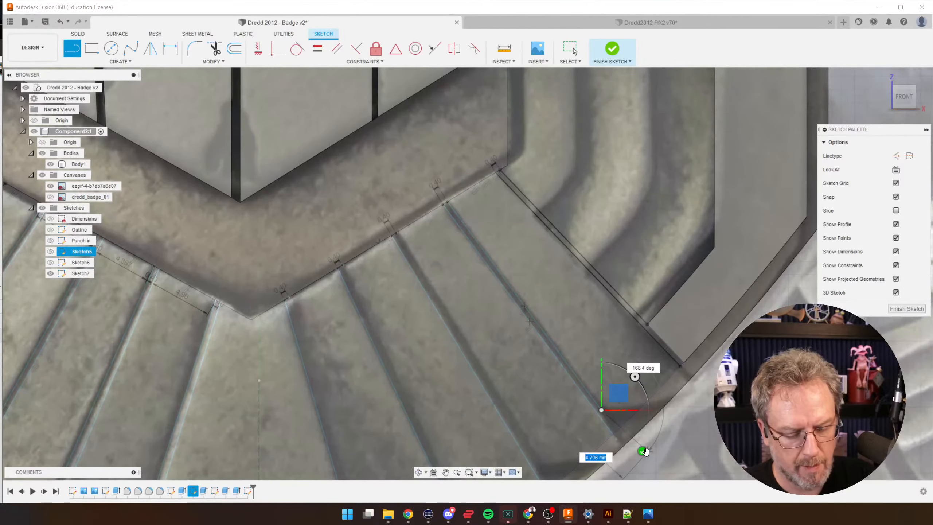
pyautogui.press('Escape')
# - Delete the stray short segment at the lower end of the fourth gap line
pyautogui.scroll(-2, 619, 387)
pyautogui.scroll(3, 559, 395)
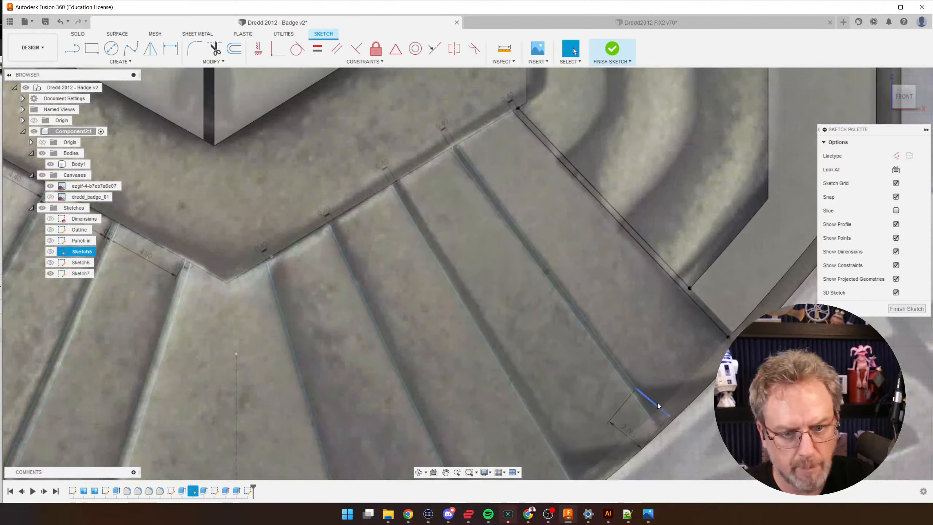
pyautogui.click(649, 398)
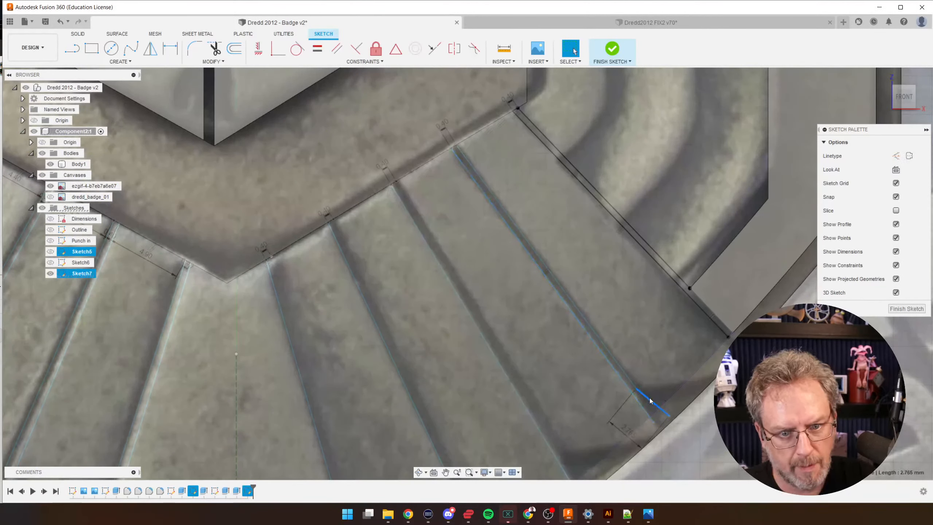
pyautogui.press('Delete')
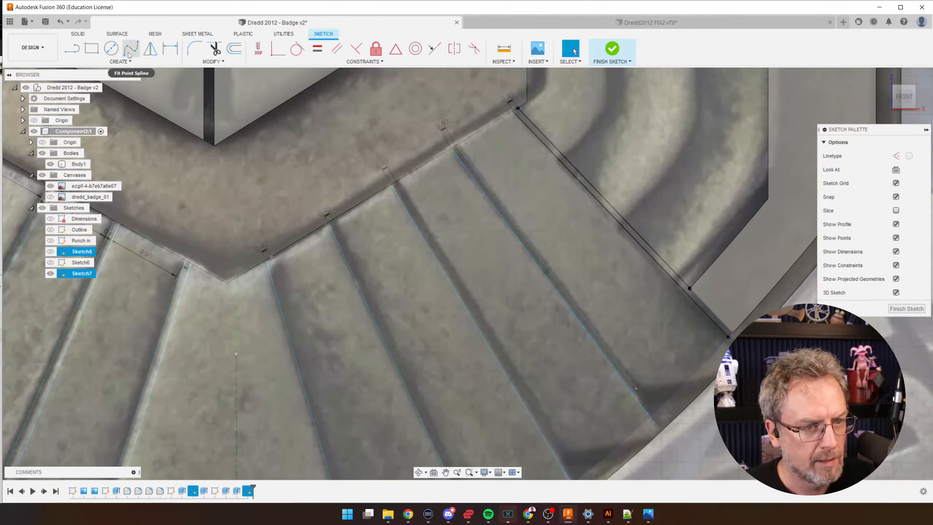
# - Draw a line about 21 mm long from the third right-hand gap point down alongside the third ray edge
pyautogui.click(72, 48)
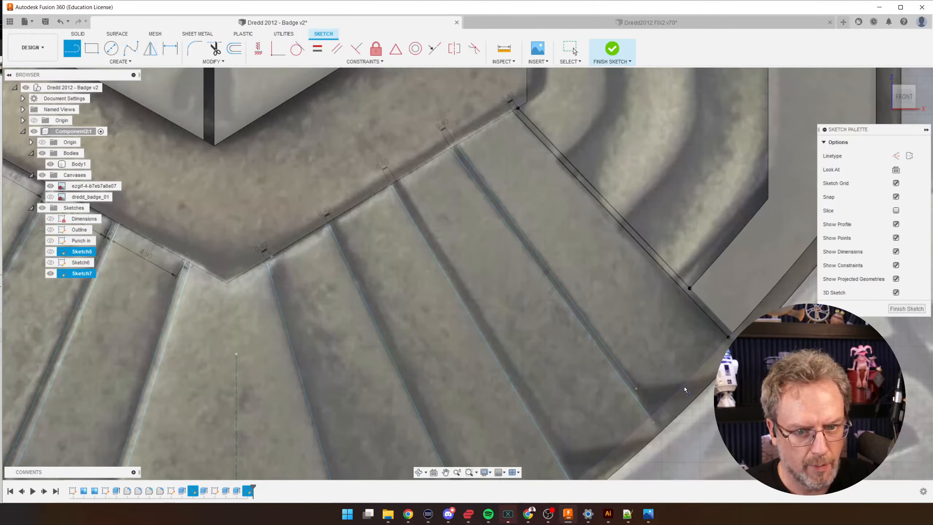
pyautogui.scroll(1, 683, 387)
pyautogui.scroll(-2, 558, 323)
pyautogui.scroll(3, 422, 210)
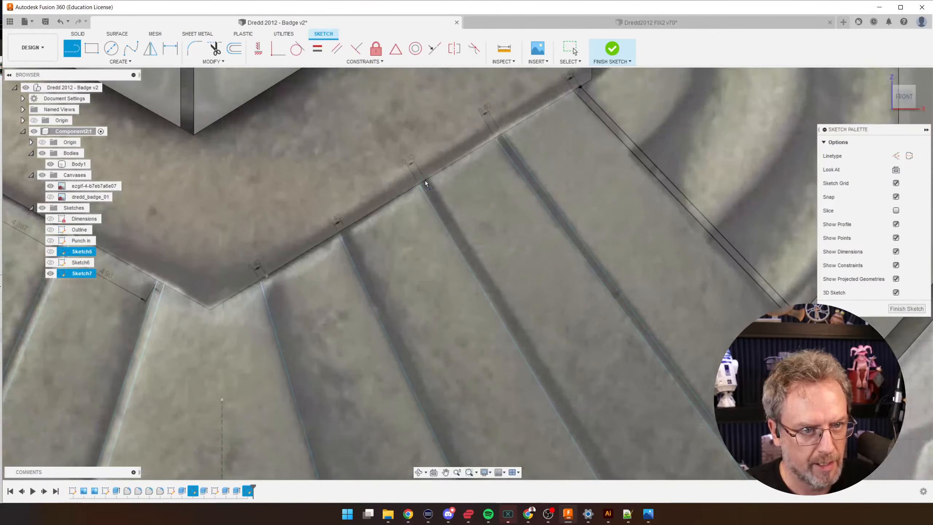
pyautogui.click(425, 181)
pyautogui.scroll(-2, 572, 375)
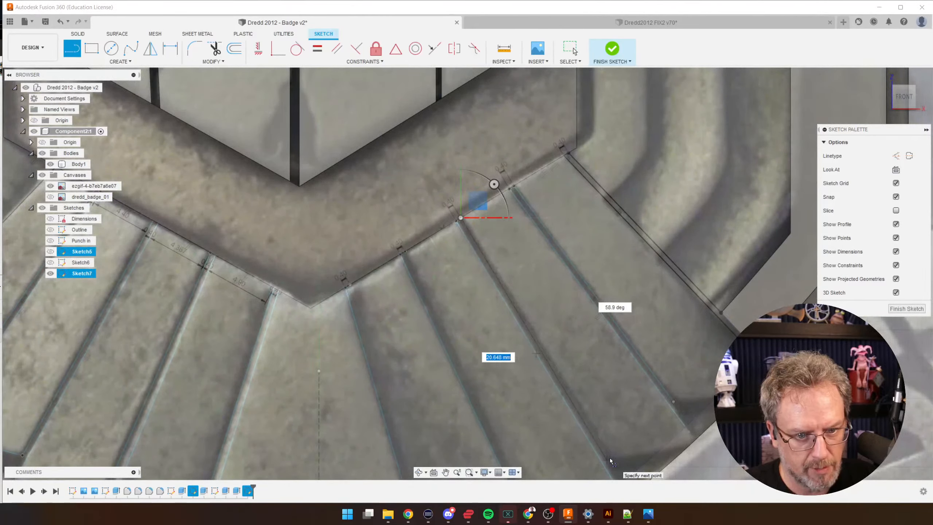
pyautogui.click(609, 457)
# - Draw a line from the second right-hand gap point down alongside the second ray edge
pyautogui.scroll(-3, 564, 356)
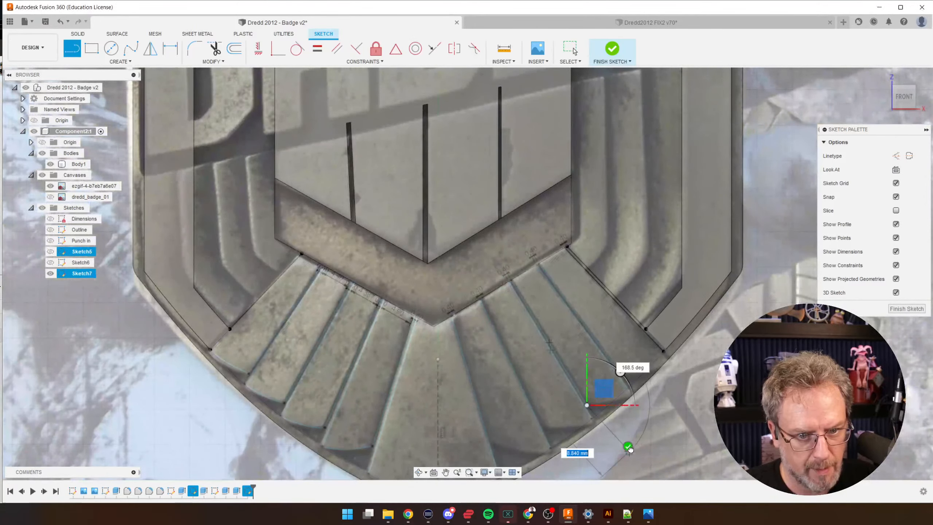
pyautogui.scroll(3, 500, 349)
pyautogui.click(469, 262)
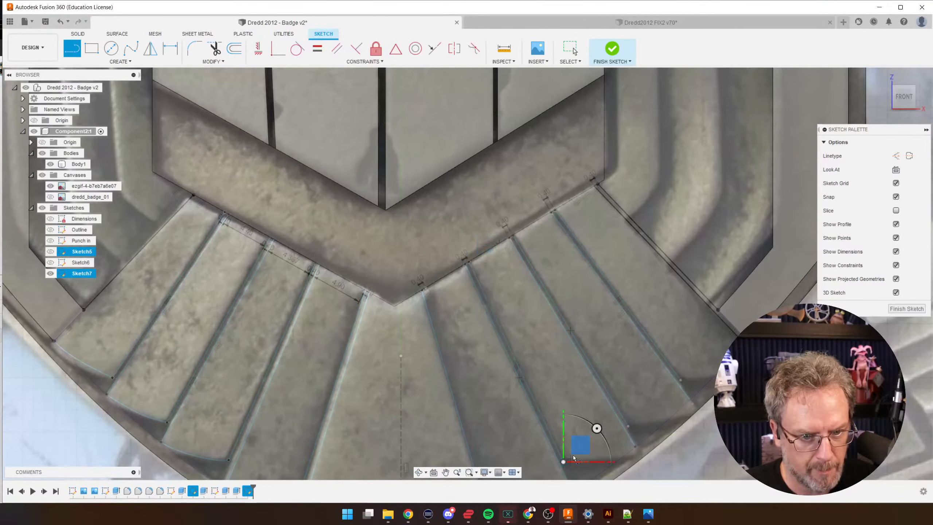
pyautogui.scroll(-4, 641, 484)
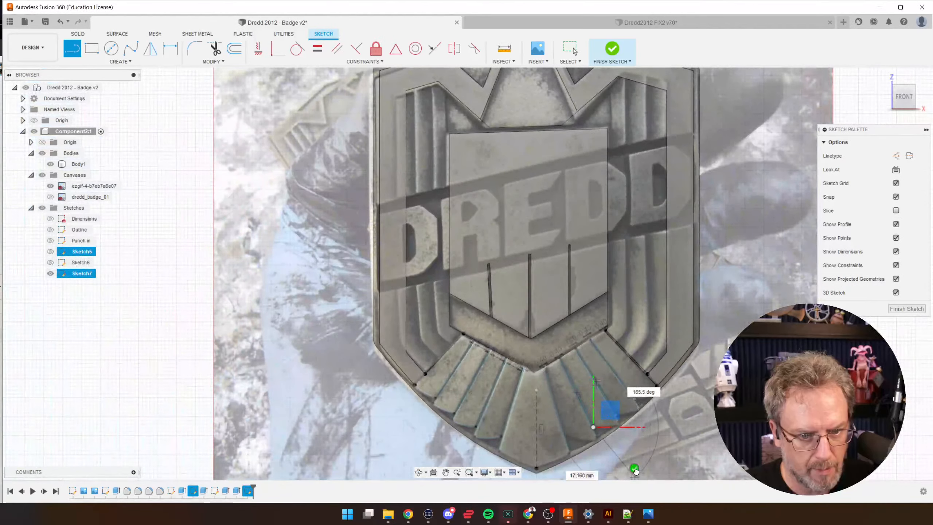
pyautogui.scroll(3, 560, 453)
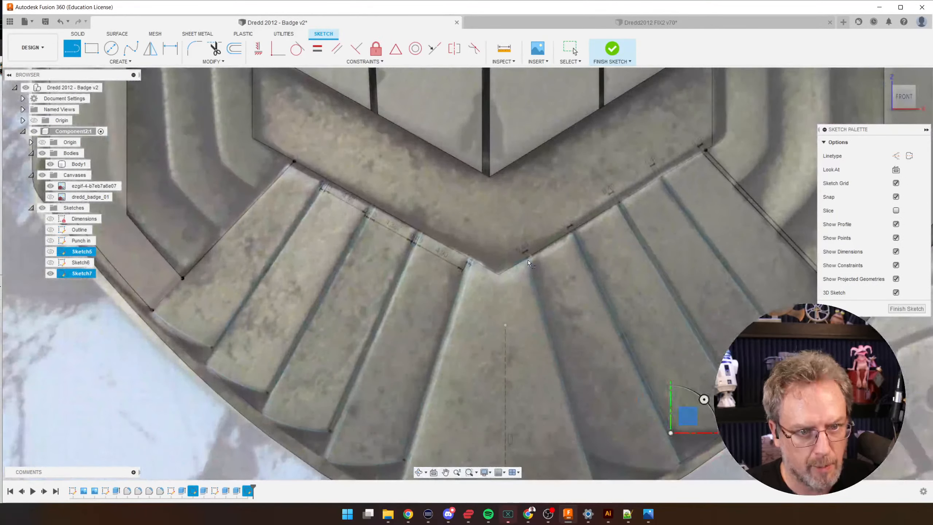
# - Draw a line about 18.5 mm long from the first right-hand gap point down alongside the first ray edge
pyautogui.click(529, 255)
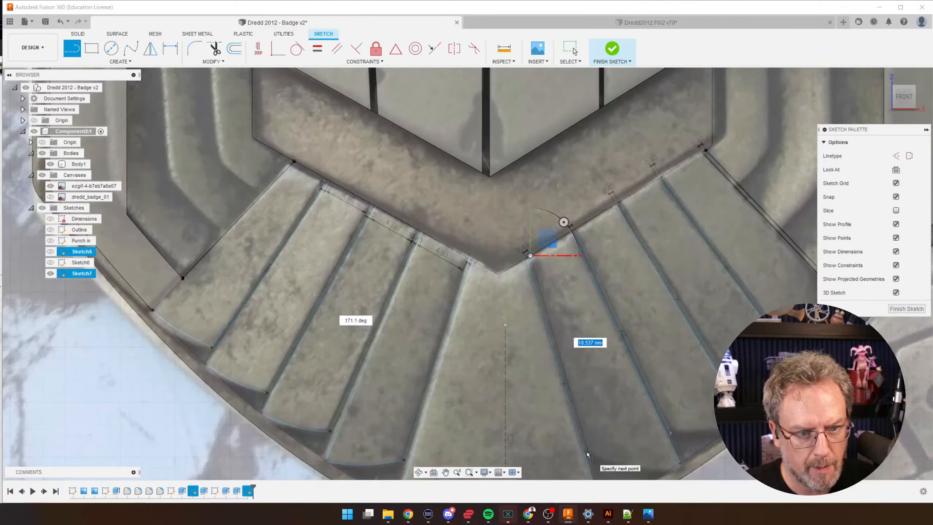
pyautogui.click(586, 451)
pyautogui.press('Escape')
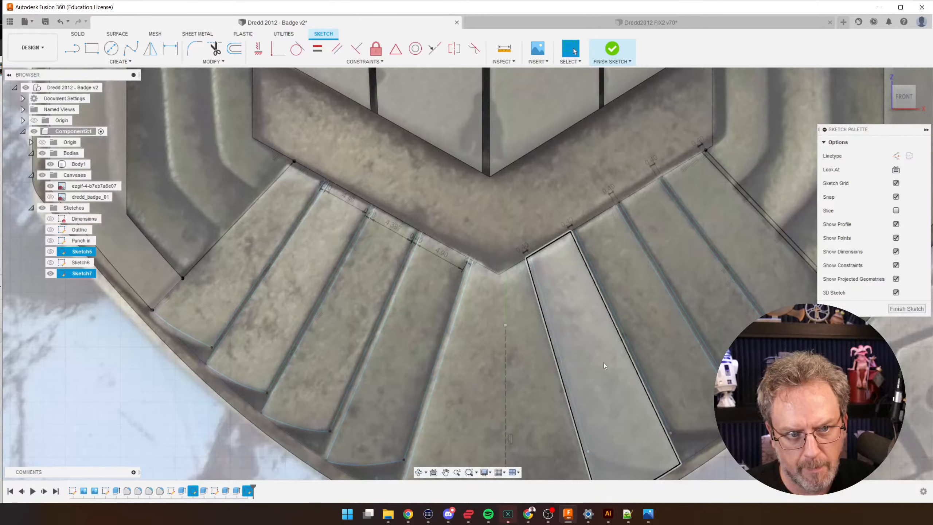
pyautogui.scroll(-3, 603, 362)
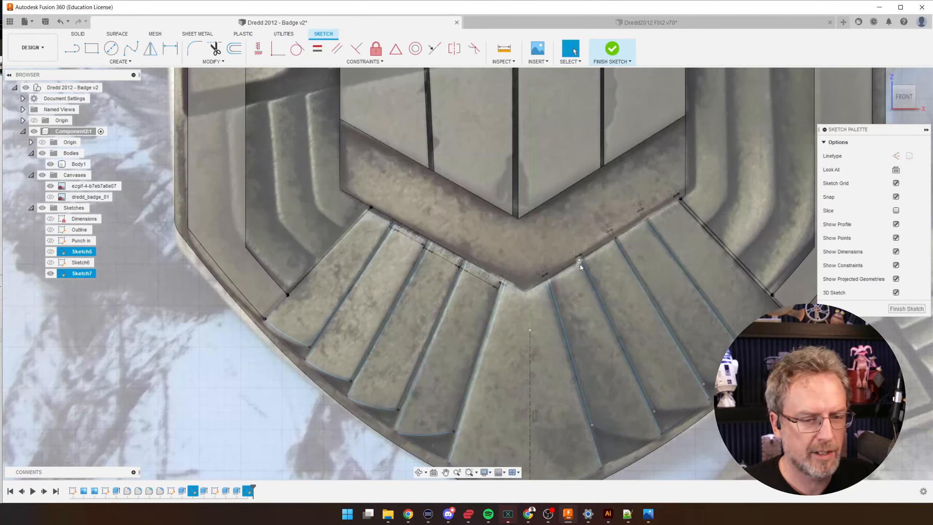
pyautogui.click(591, 273)
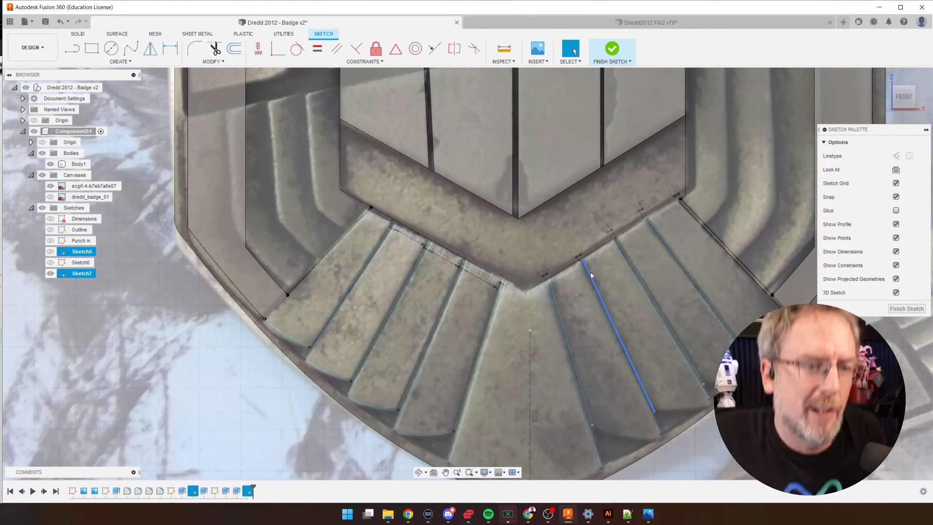
pyautogui.click(132, 50)
pyautogui.scroll(4, 621, 404)
pyautogui.click(581, 423)
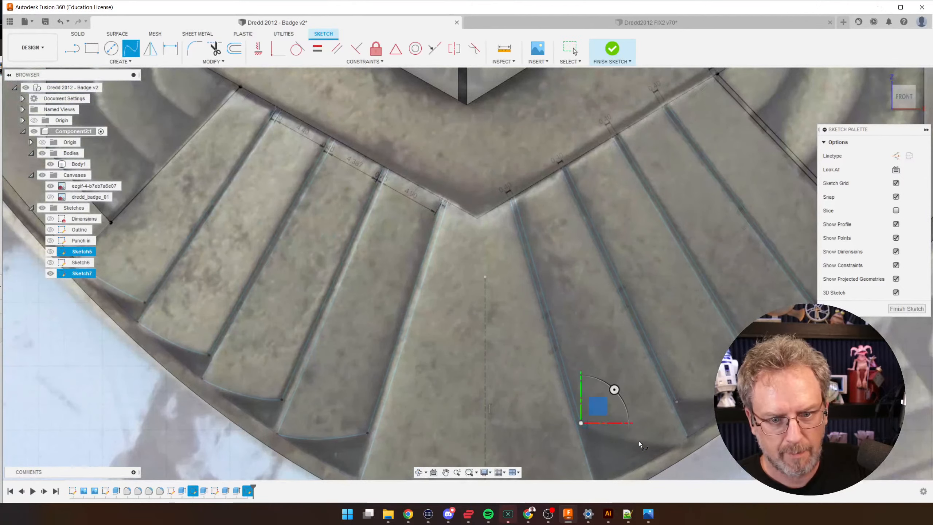
pyautogui.scroll(1, 685, 439)
pyautogui.click(688, 438)
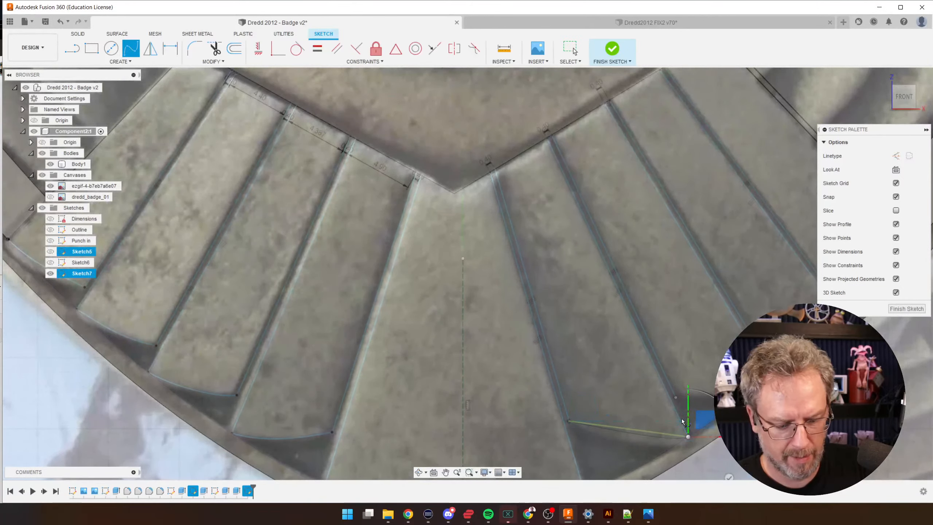
pyautogui.press('Escape')
# - Close the lower end of the first right-hand ray with a two-point spline between its side lines
pyautogui.click(133, 50)
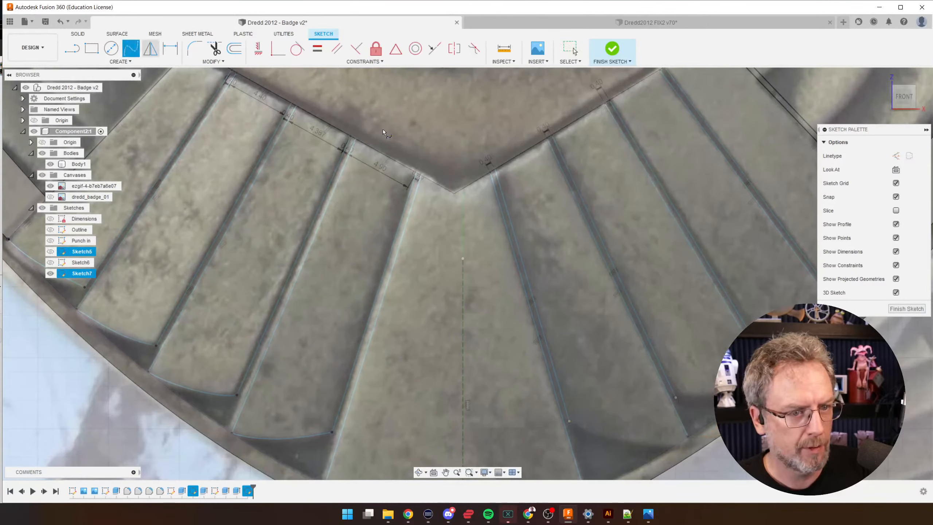
pyautogui.click(570, 422)
pyautogui.click(688, 436)
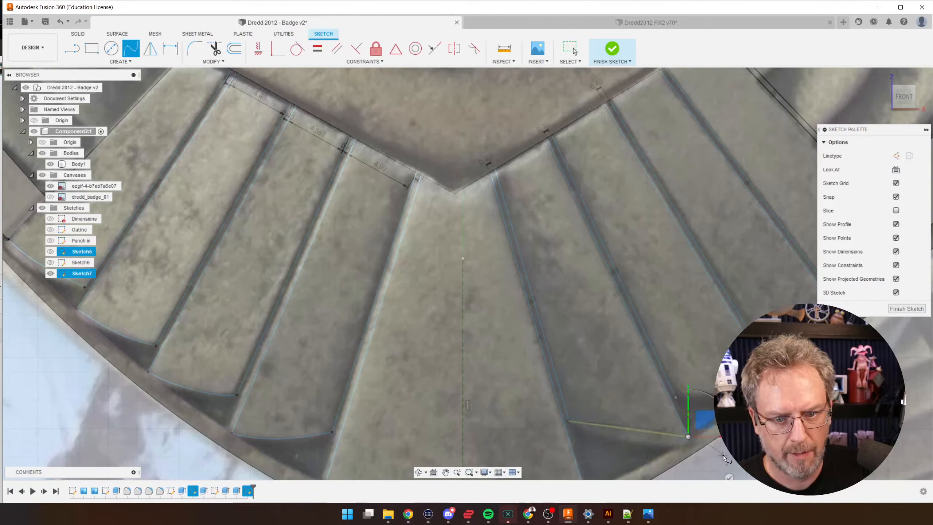
pyautogui.click(728, 476)
# - Close the lower ends of the second, third and fourth right-hand rays with two-point splines between their side lines
pyautogui.click(675, 397)
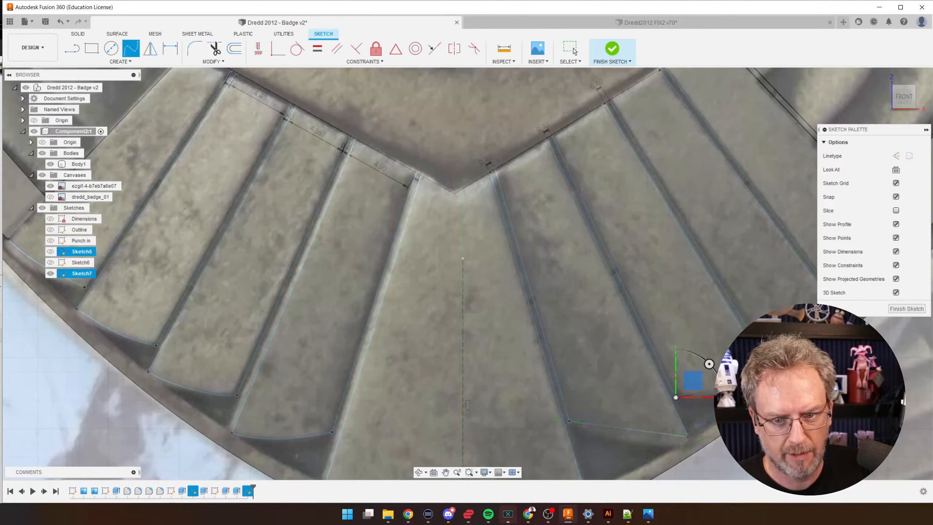
pyautogui.scroll(-2, 488, 381)
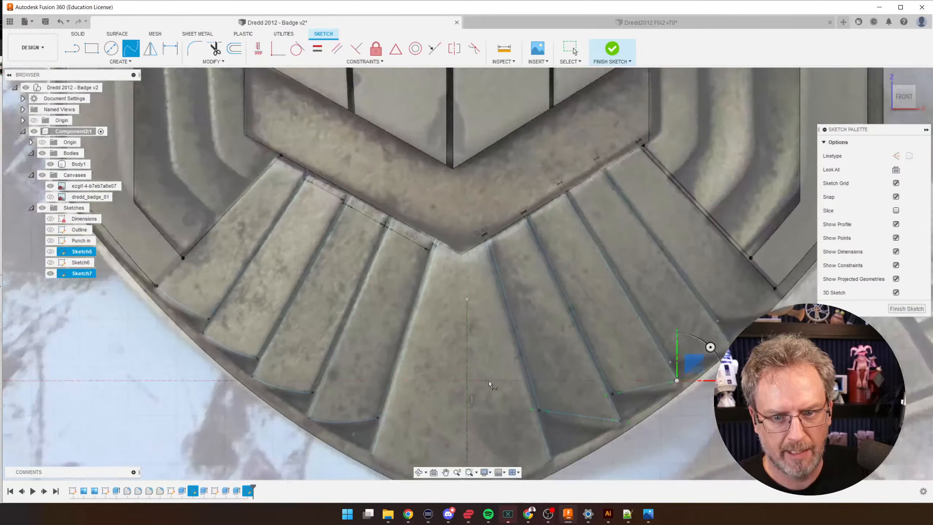
pyautogui.scroll(2, 625, 365)
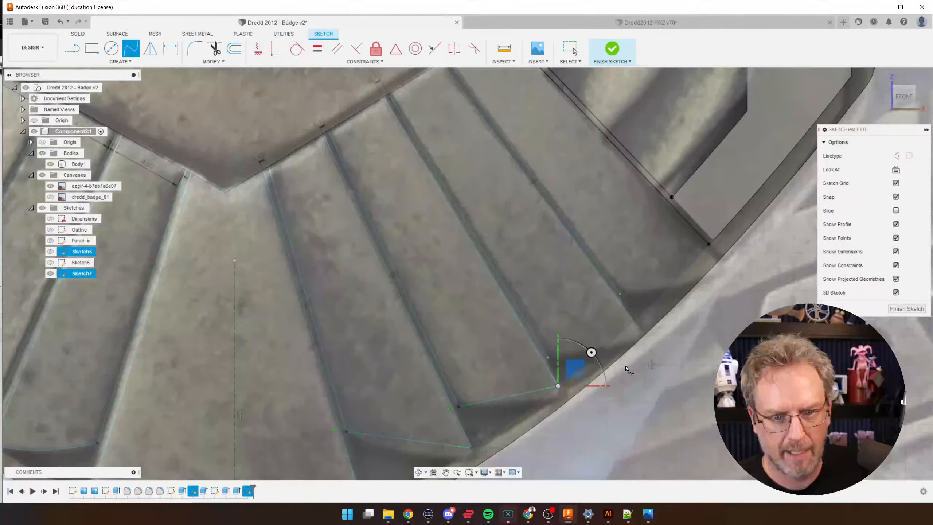
pyautogui.click(637, 326)
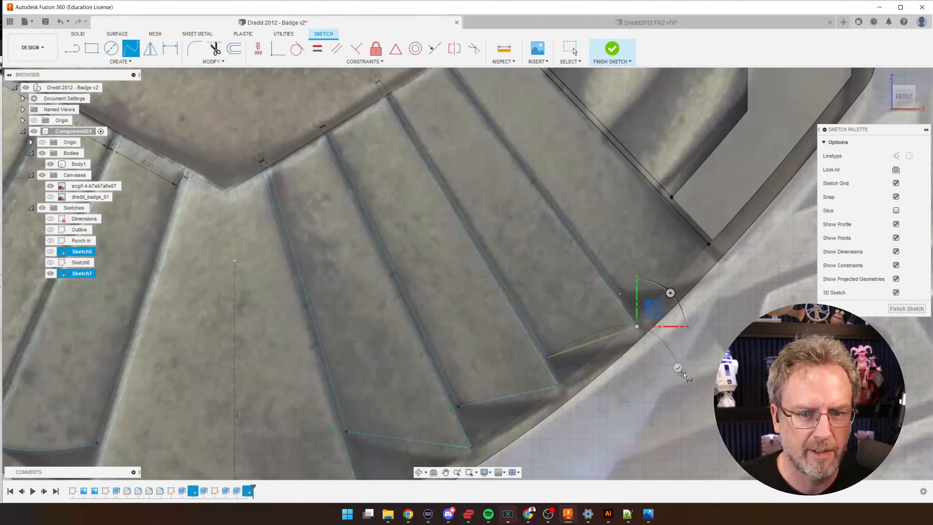
pyautogui.click(620, 294)
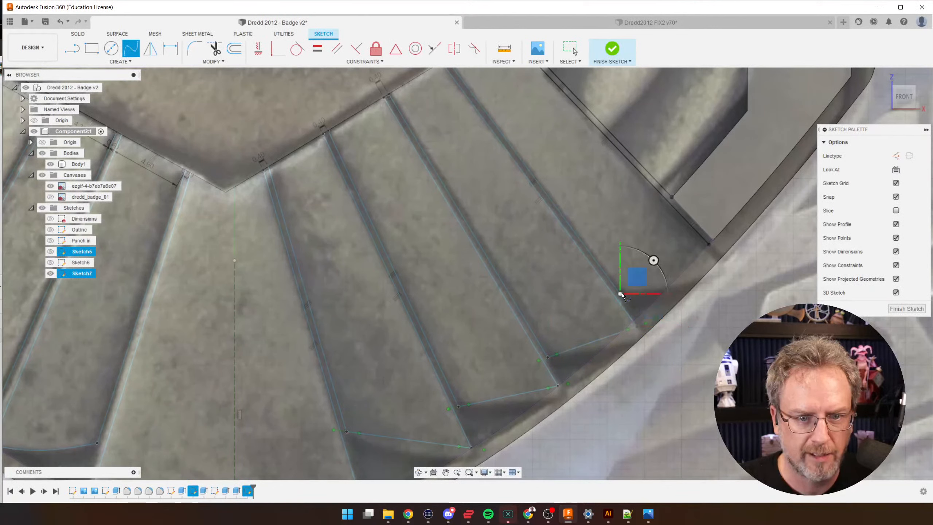
pyautogui.click(707, 245)
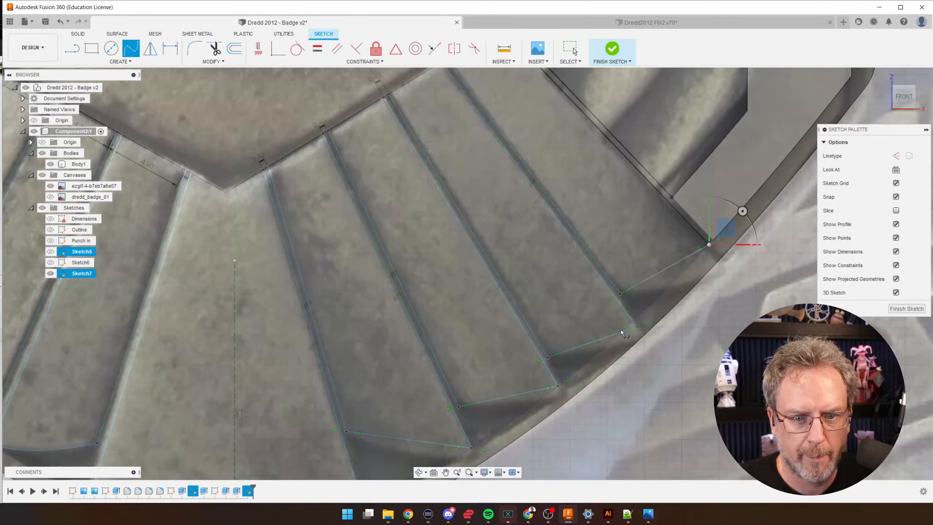
pyautogui.press('Escape')
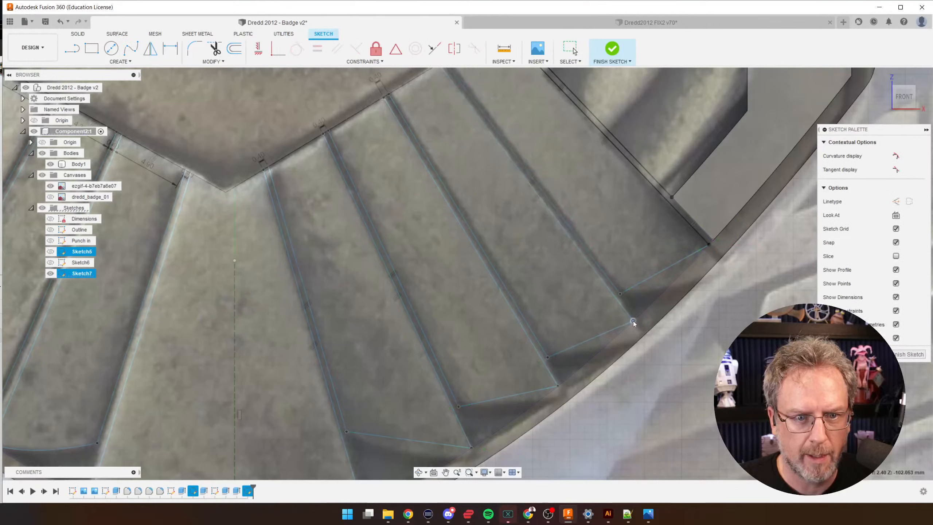
# - Try to make the two lines bordering the gap between the second and third right-hand rays parallel
pyautogui.click(402, 124)
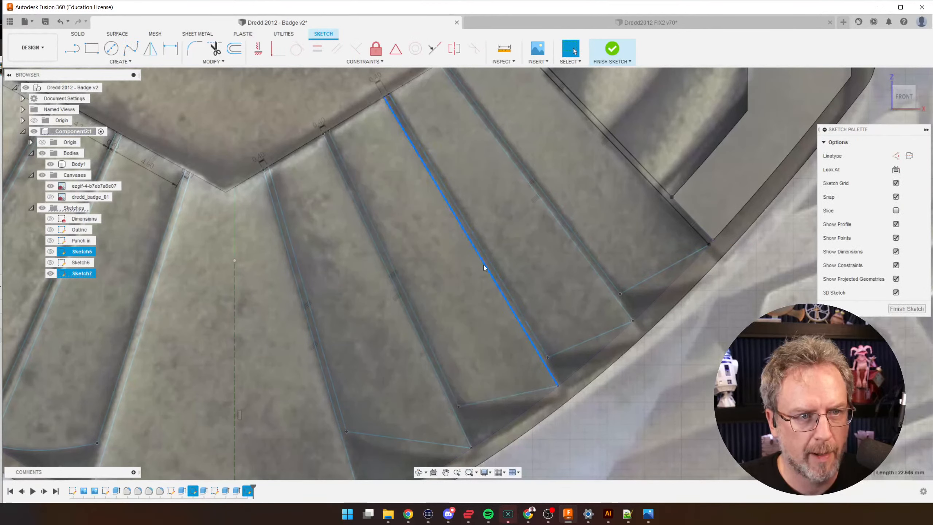
pyautogui.click(407, 125)
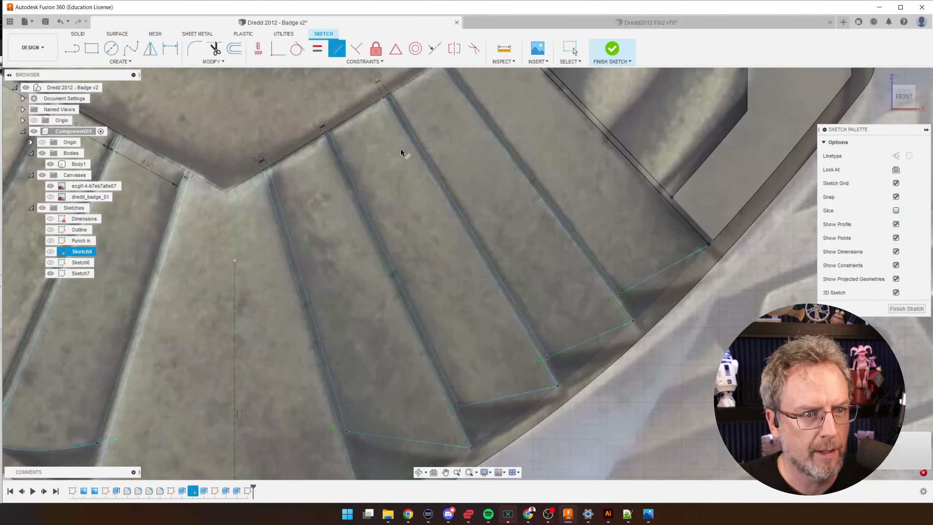
pyautogui.press('Escape')
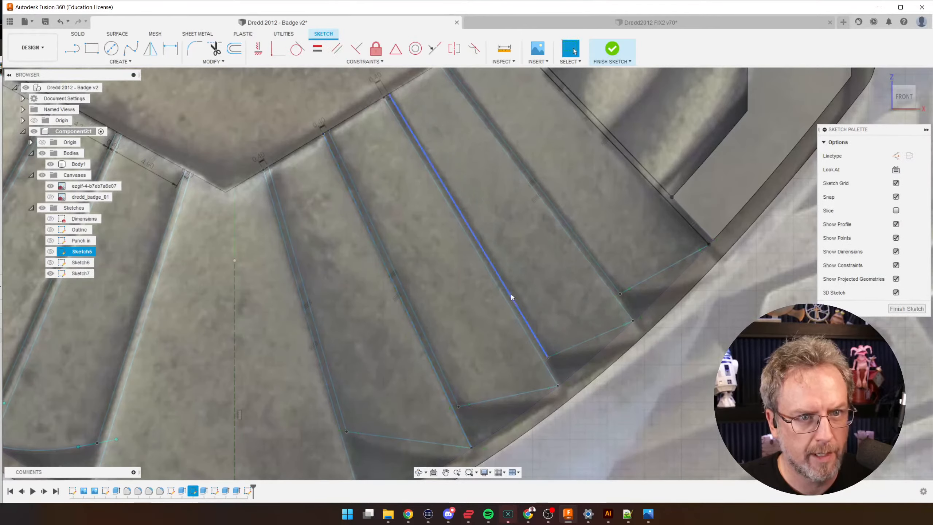
# - Check the ray outlines for closed profiles by selecting them one after another across the whole fan
pyautogui.scroll(-3, 532, 258)
pyautogui.scroll(2, 620, 191)
pyautogui.scroll(-4, 684, 258)
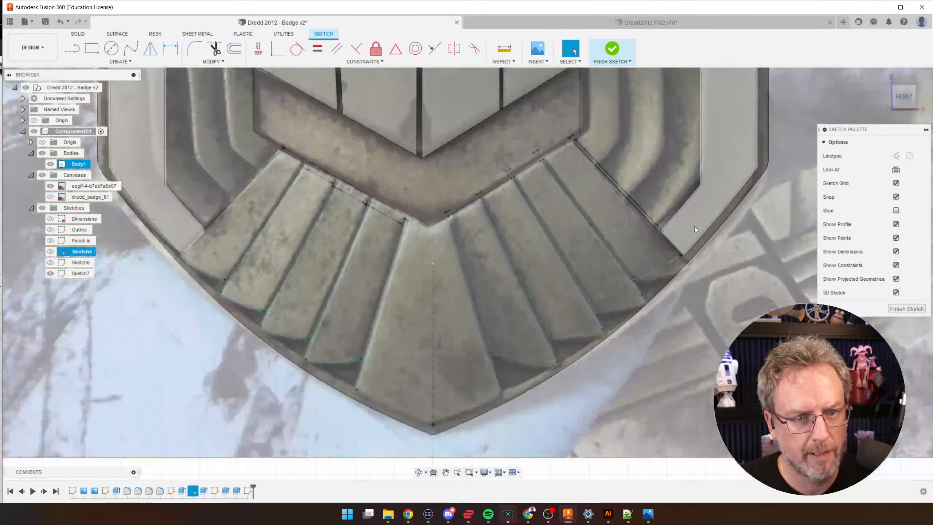
pyautogui.click(641, 235)
pyautogui.click(599, 262)
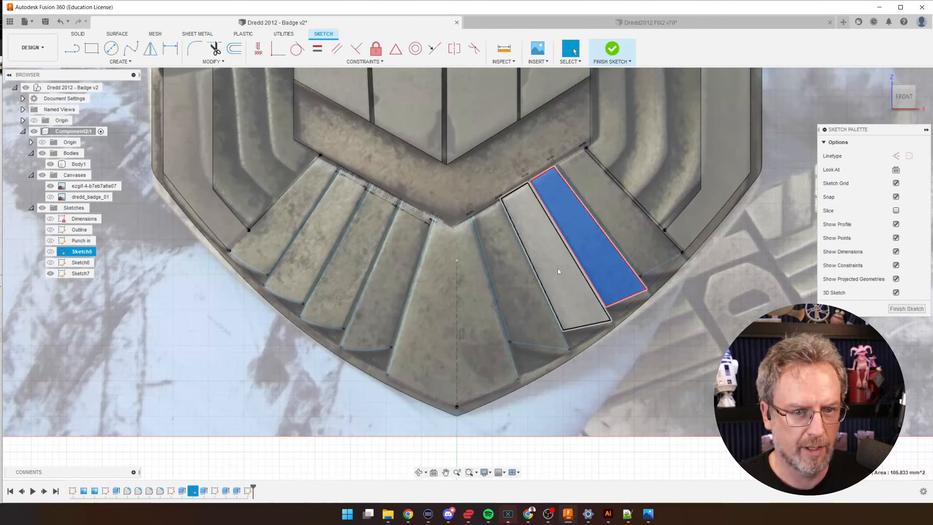
pyautogui.click(525, 281)
pyautogui.click(488, 290)
pyautogui.click(436, 298)
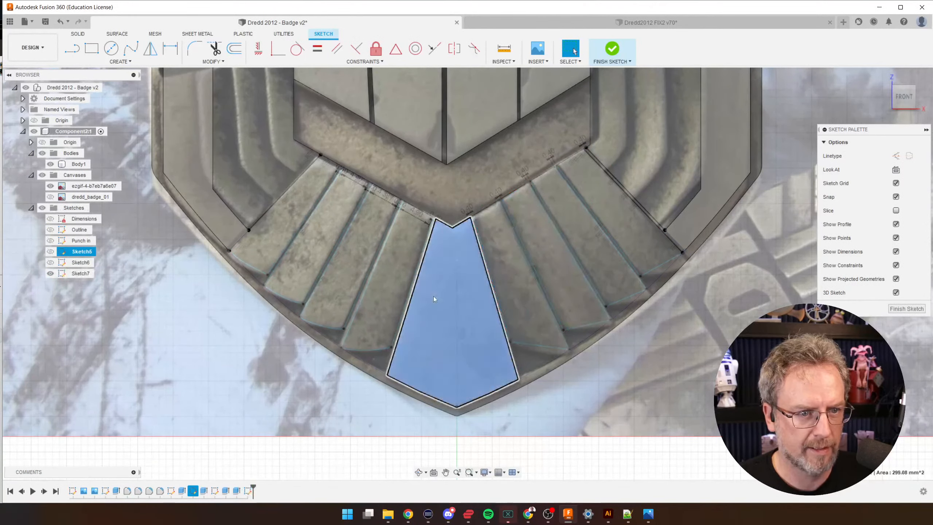
pyautogui.click(391, 280)
pyautogui.click(365, 267)
pyautogui.click(299, 233)
pyautogui.click(283, 229)
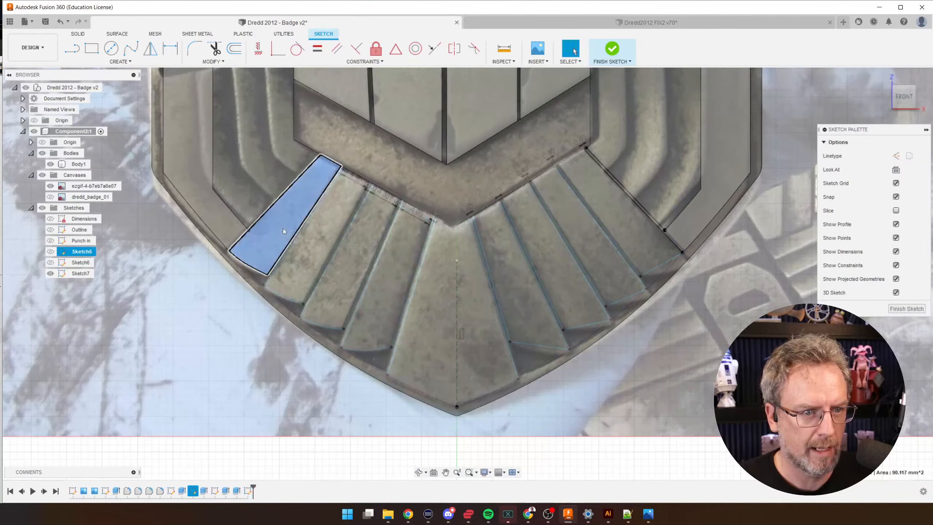
# - Finish the ray sketch
pyautogui.scroll(-3, 580, 392)
pyautogui.scroll(3, 514, 282)
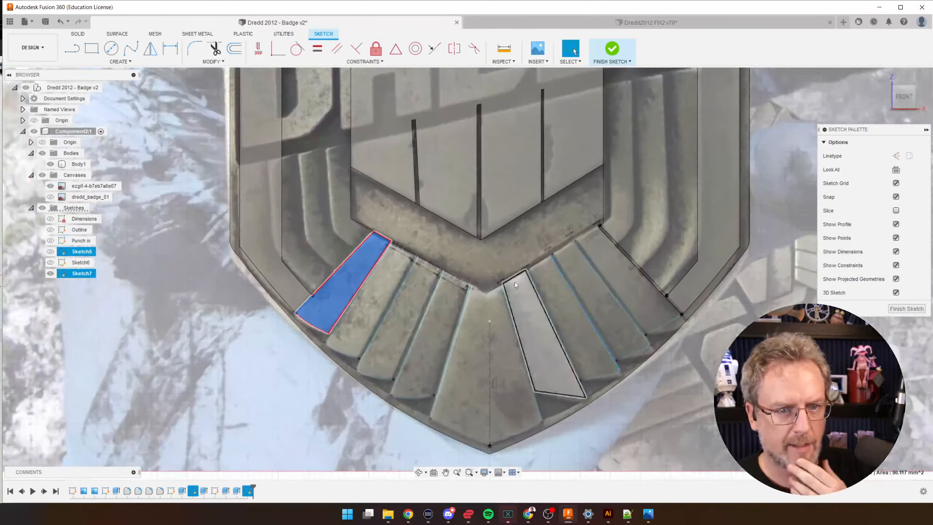
pyautogui.scroll(-2, 457, 334)
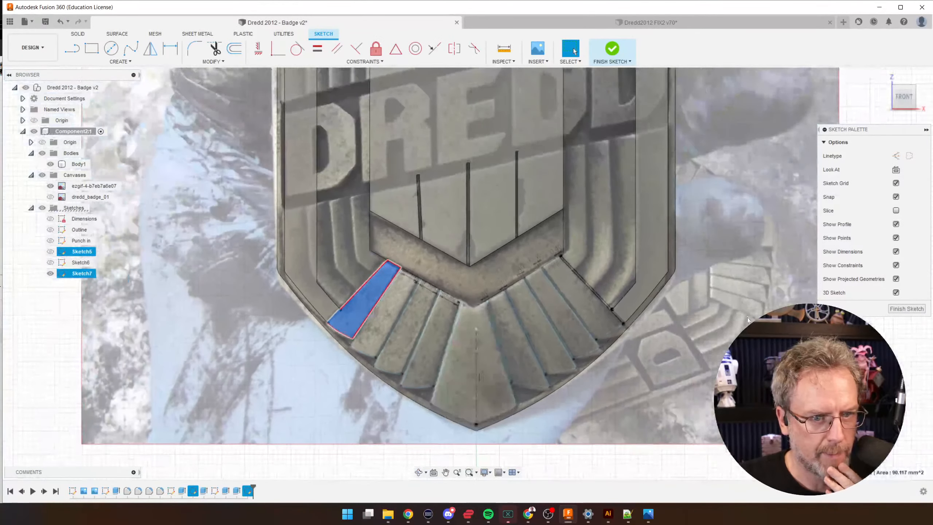
pyautogui.click(906, 308)
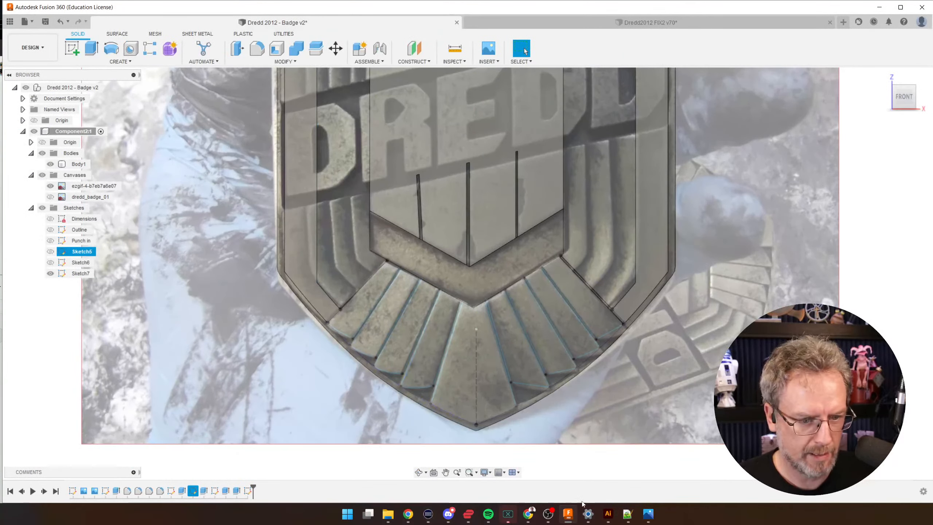
# - Open the dredd_badge_01 photo from the Dredd 2012 - Badge folder and examine the rays up close
pyautogui.click(389, 517)
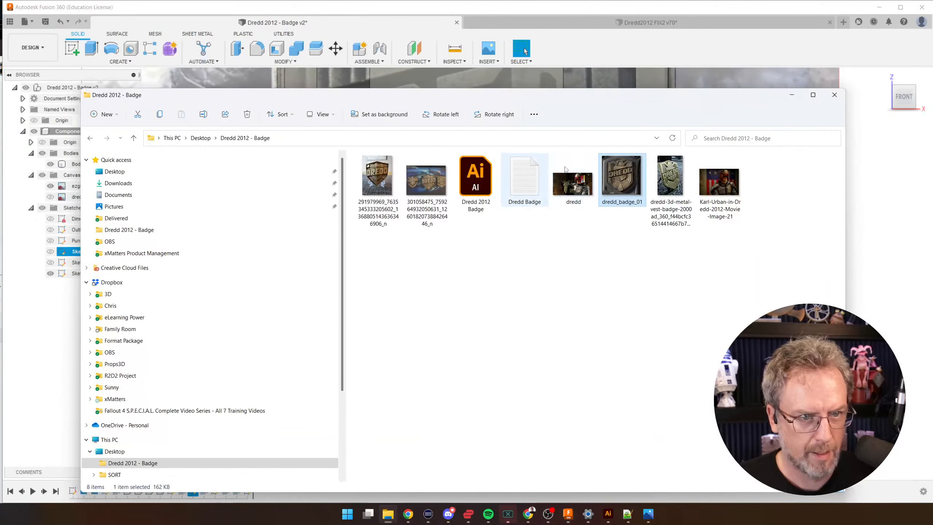
pyautogui.doubleClick(616, 188)
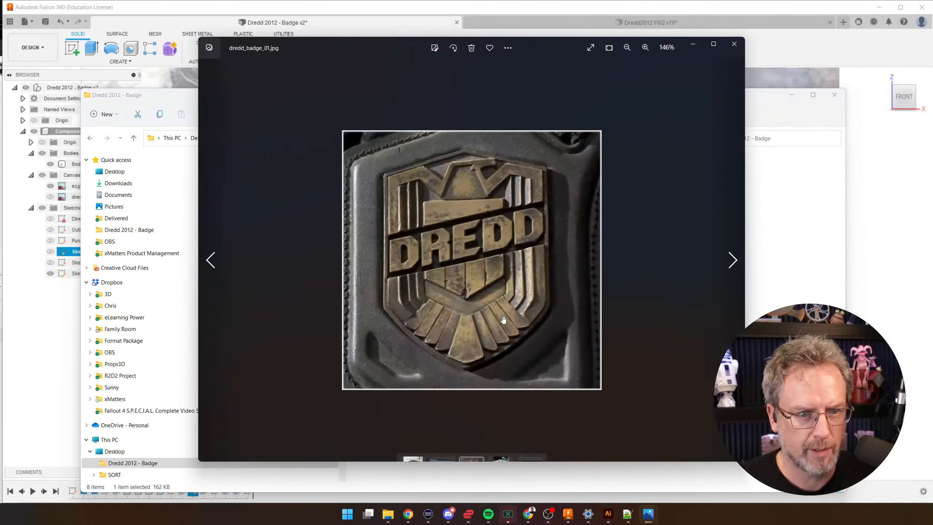
pyautogui.scroll(4, 424, 361)
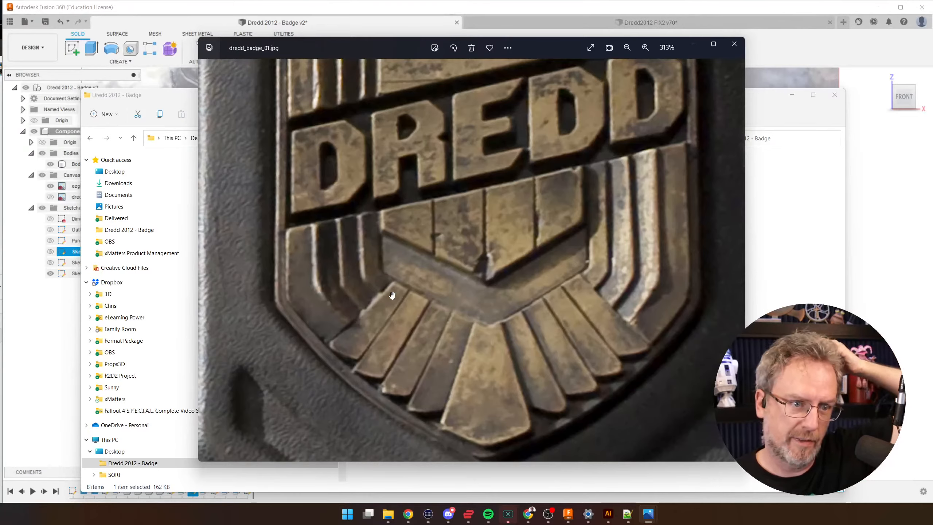
# - Return to the Dredd 2012 - Badge document in Fusion 360 and save it as a new version
pyautogui.click(763, 14)
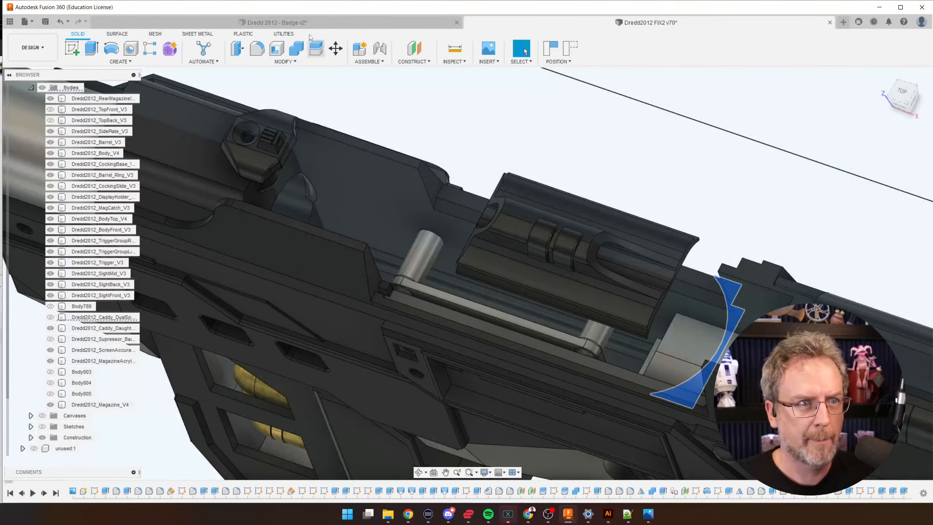
pyautogui.click(275, 23)
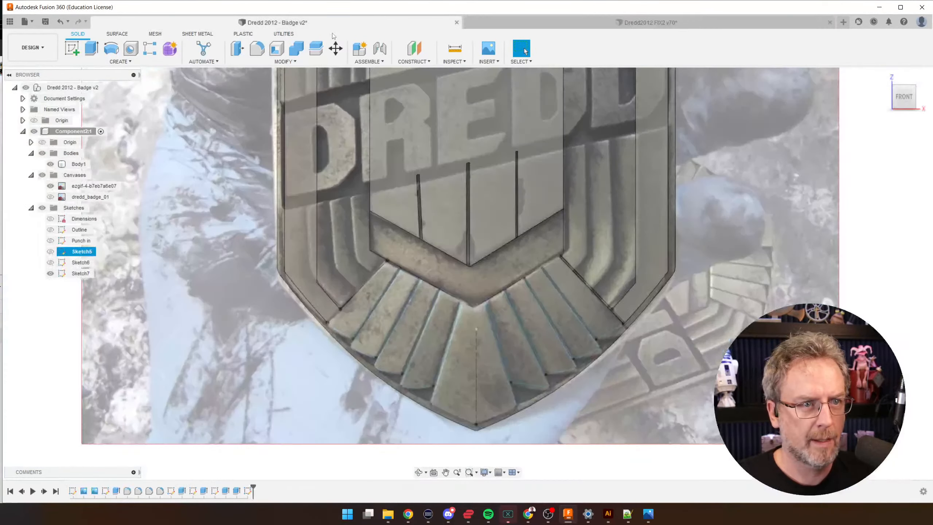
pyautogui.hotkey('ctrl', 's')
pyautogui.click(469, 271)
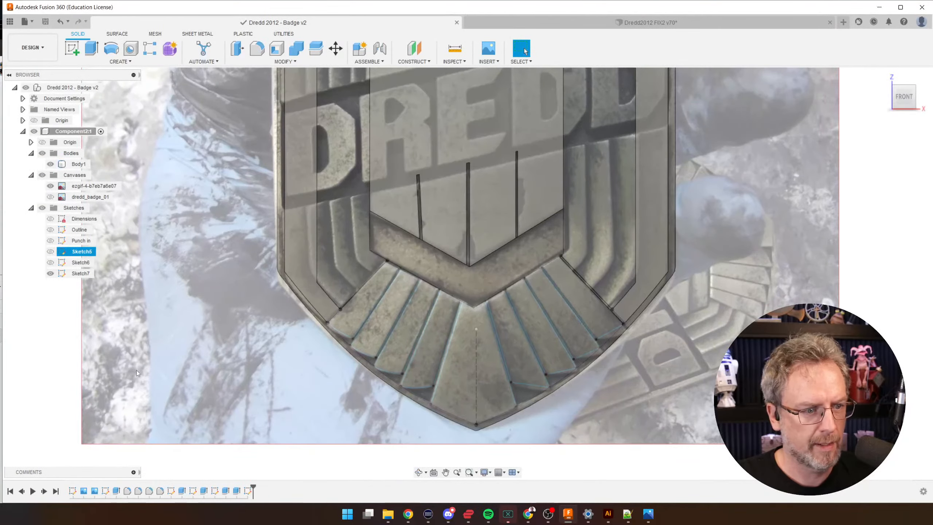
# - Compare the badge model from an angled view with the dredd_badge_01 photo, examining the rays and surrounding levels
pyautogui.scroll(3, 352, 336)
pyautogui.moveTo(904, 97); pyautogui.dragTo(897, 93)
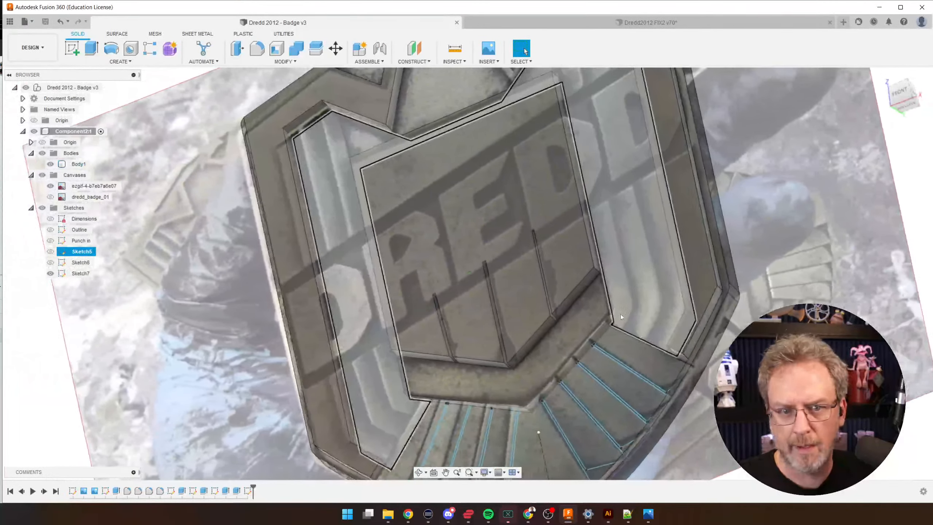
pyautogui.hotkey('alt', 'Tab')
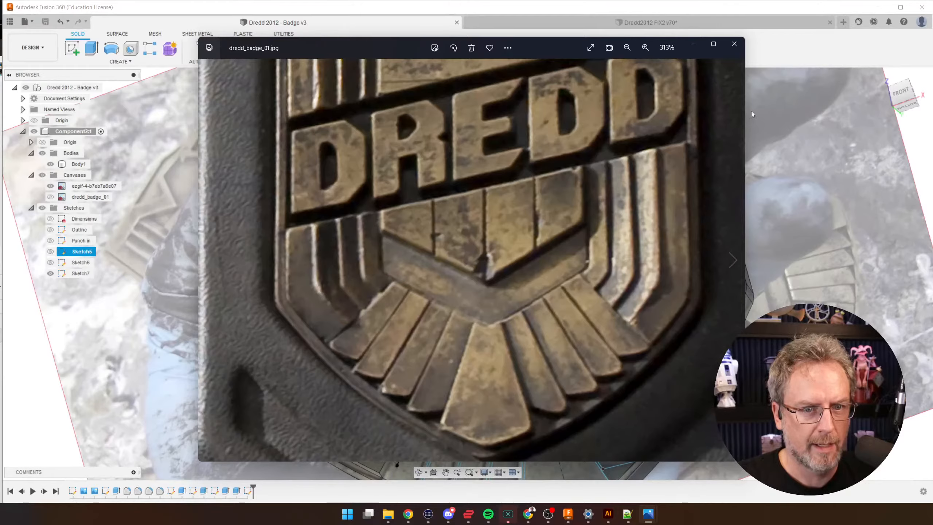
pyautogui.hotkey('alt', 'Tab')
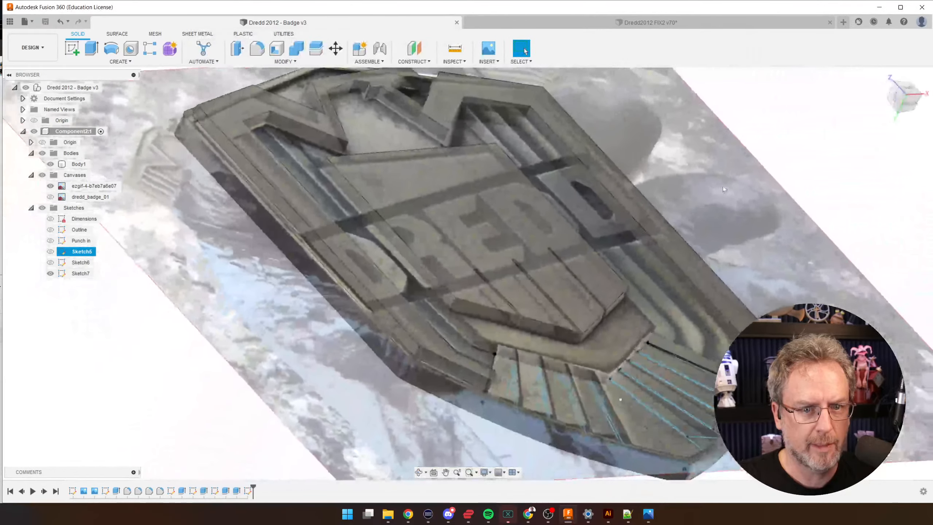
pyautogui.hotkey('alt', 'Tab')
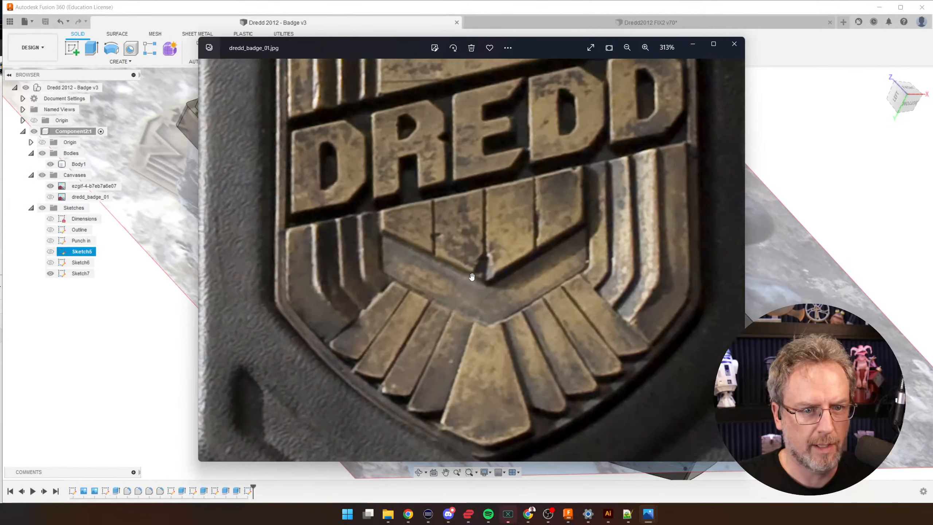
# - Return from the photo to the Dredd 2012 - Badge document and hide the ezgif reference canvas
pyautogui.click(608, 13)
pyautogui.click(604, 346)
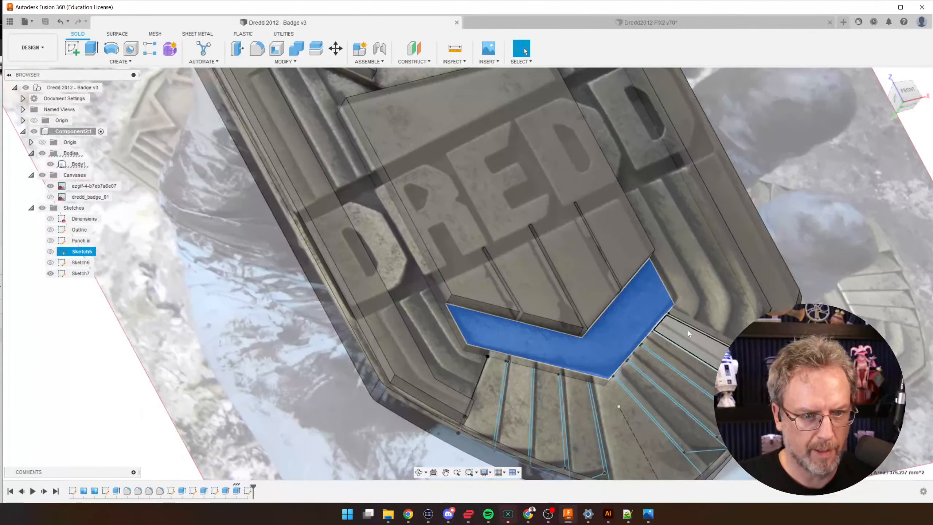
pyautogui.keyDown('shift'); pyautogui.moveTo(689, 334); pyautogui.dragTo(677, 412, button='middle'); pyautogui.keyUp('shift')
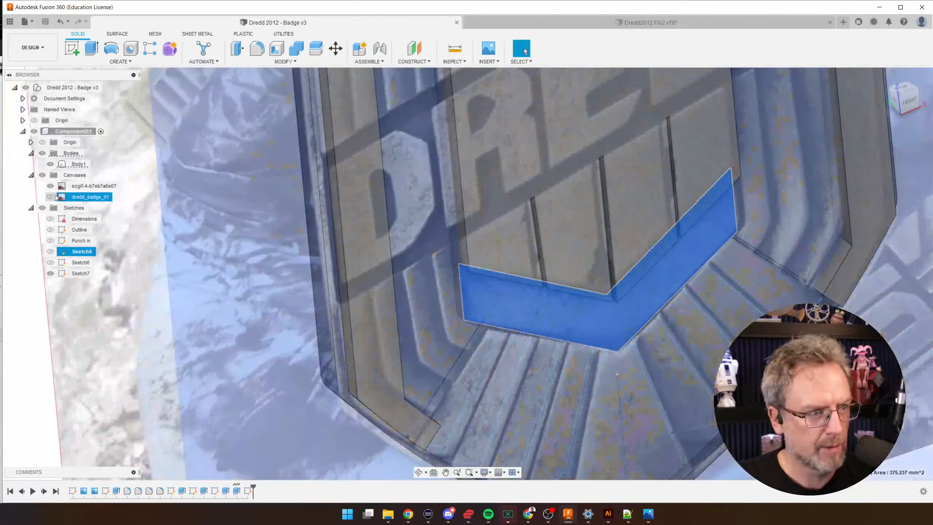
pyautogui.click(50, 186)
# - Extrude all nine ray profiles at the bottom of the badge 4 mm as new bodies
pyautogui.moveTo(771, 242)
pyautogui.keyDown('shift'); pyautogui.mouseDown(button='middle')
pyautogui.moveTo(788, 253)
pyautogui.moveTo(785, 264)
pyautogui.moveTo(707, 404)
pyautogui.moveTo(687, 393)
pyautogui.mouseUp(button='middle'); pyautogui.keyUp('shift')
pyautogui.click(696, 354)
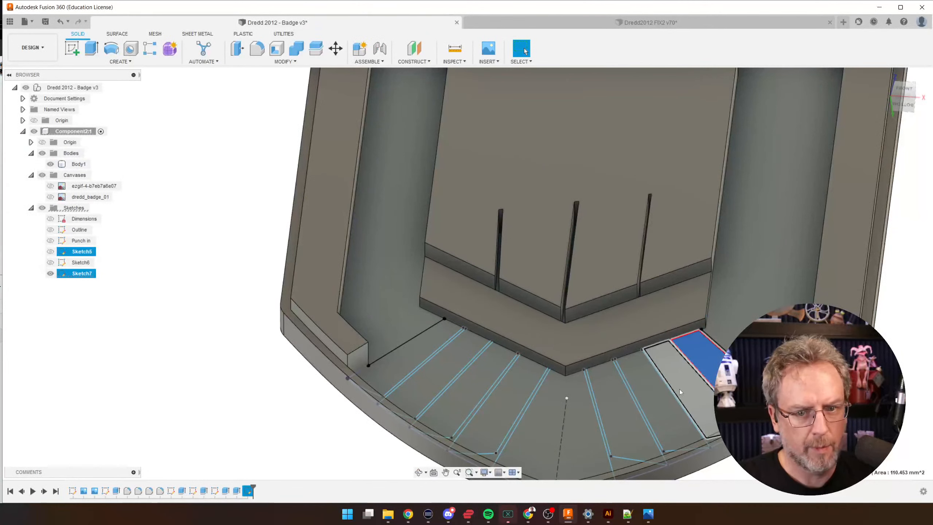
pyautogui.keyDown('ctrl'); pyautogui.click(679, 389); pyautogui.keyUp('ctrl')
pyautogui.keyDown('ctrl'); pyautogui.click(646, 404); pyautogui.keyUp('ctrl')
pyautogui.keyDown('ctrl'); pyautogui.click(606, 414); pyautogui.keyUp('ctrl')
pyautogui.keyDown('ctrl'); pyautogui.click(576, 419); pyautogui.keyUp('ctrl')
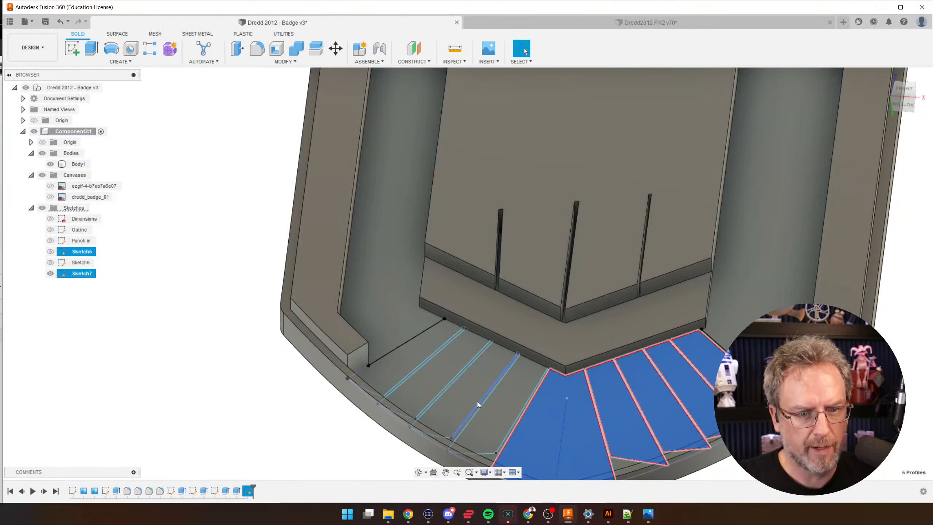
pyautogui.keyDown('ctrl'); pyautogui.click(481, 403); pyautogui.keyUp('ctrl')
pyautogui.keyDown('ctrl'); pyautogui.click(457, 394); pyautogui.keyUp('ctrl')
pyautogui.keyDown('ctrl'); pyautogui.click(430, 369); pyautogui.keyUp('ctrl')
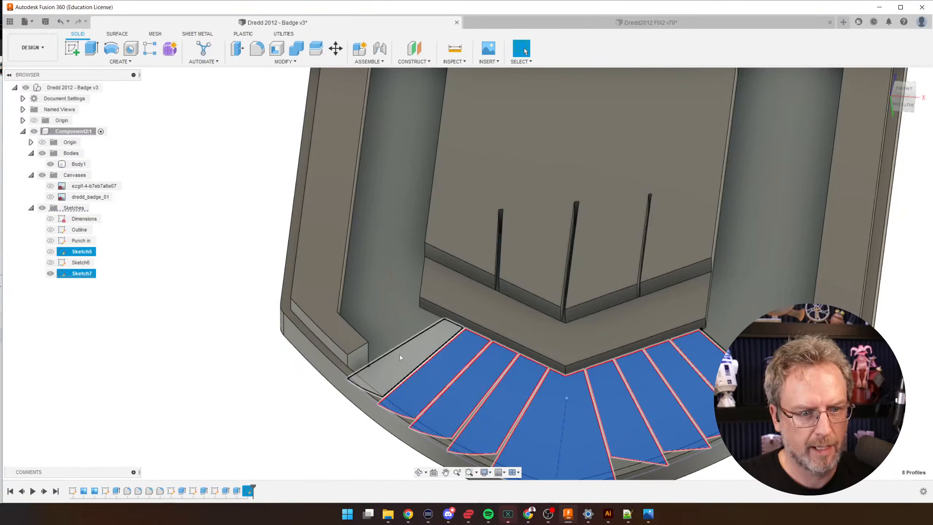
pyautogui.keyDown('ctrl'); pyautogui.click(399, 354); pyautogui.keyUp('ctrl')
pyautogui.press('e')
pyautogui.keyDown('shift'); pyautogui.moveTo(477, 331); pyautogui.dragTo(395, 323, button='middle'); pyautogui.keyUp('shift')
pyautogui.moveTo(395, 323); pyautogui.dragTo(395, 305)
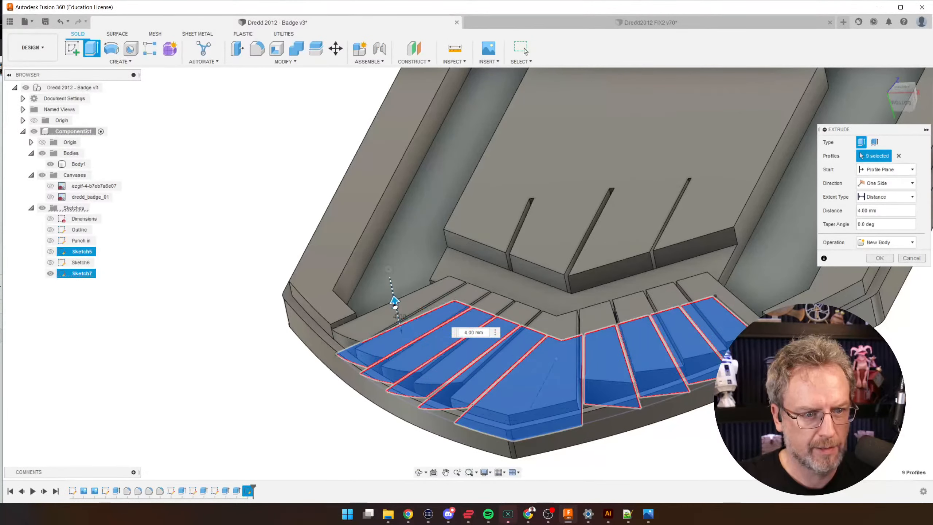
# - Compare the ray height in a low-angle view with the photo Karl-Urban-in-Dredd-2012-Movie-Image-21.jpg
pyautogui.moveTo(394, 303)
pyautogui.keyDown('shift'); pyautogui.mouseDown(button='middle')
pyautogui.moveTo(459, 298)
pyautogui.moveTo(485, 292)
pyautogui.moveTo(470, 281)
pyautogui.moveTo(488, 283)
pyautogui.mouseUp(button='middle'); pyautogui.keyUp('shift')
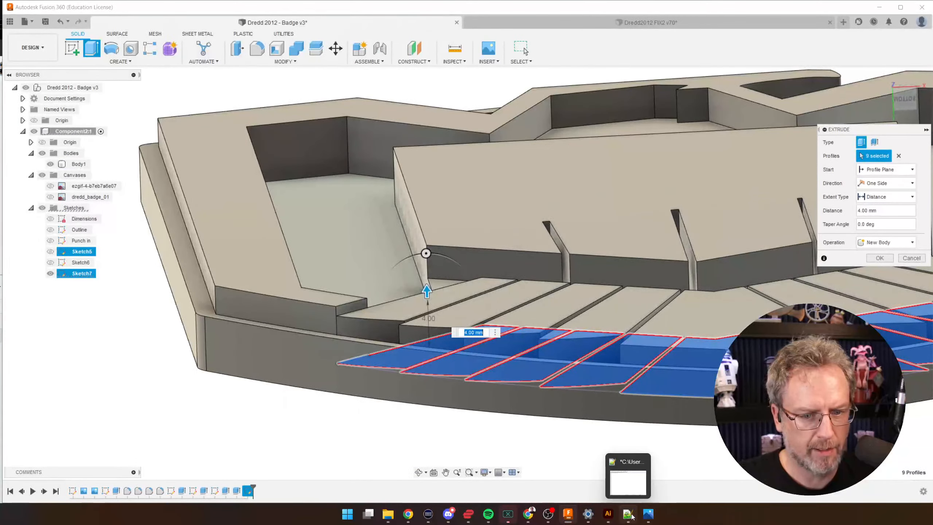
pyautogui.moveTo(648, 513)
pyautogui.moveTo(596, 481)
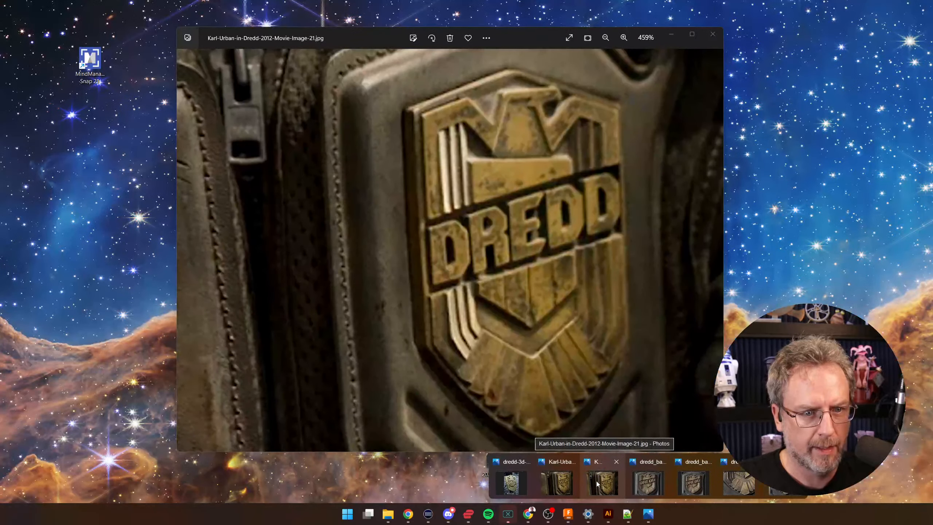
pyautogui.click(596, 481)
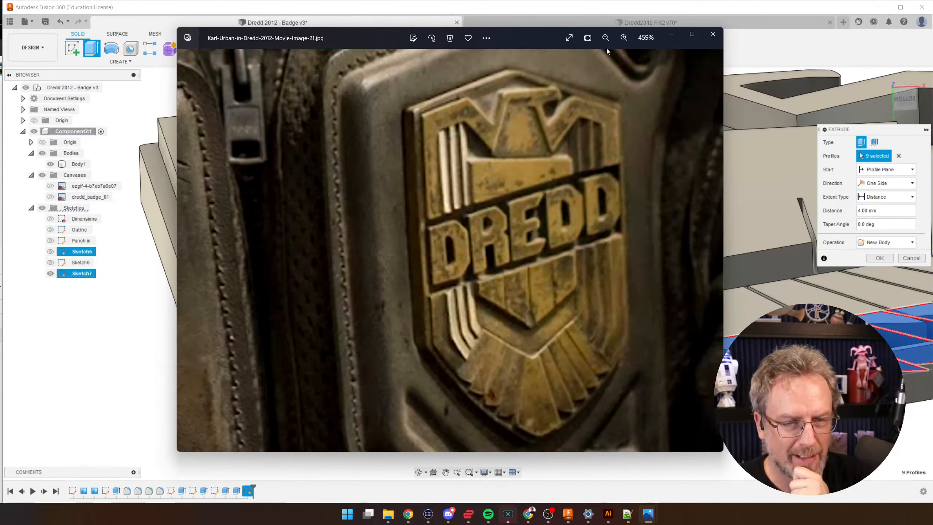
pyautogui.click(665, 8)
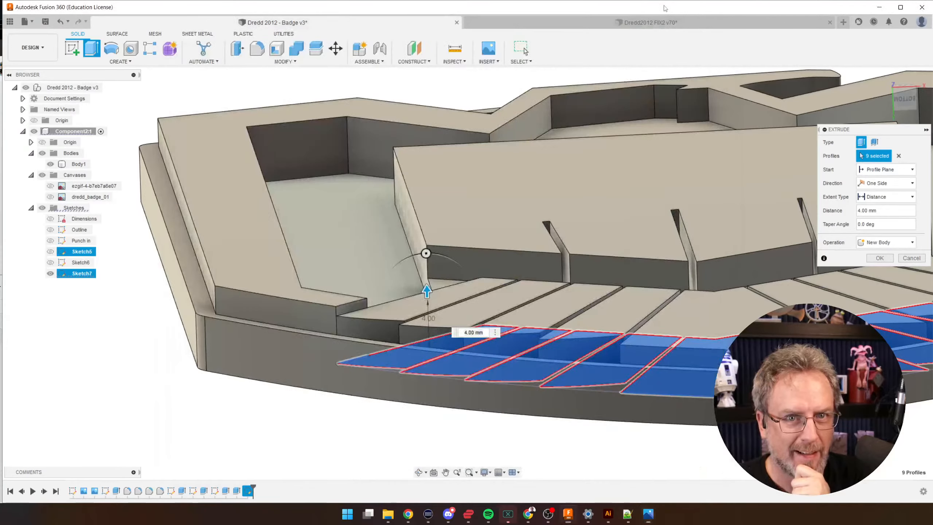
pyautogui.keyDown('shift'); pyautogui.moveTo(438, 290); pyautogui.dragTo(449, 315, button='middle'); pyautogui.keyUp('shift')
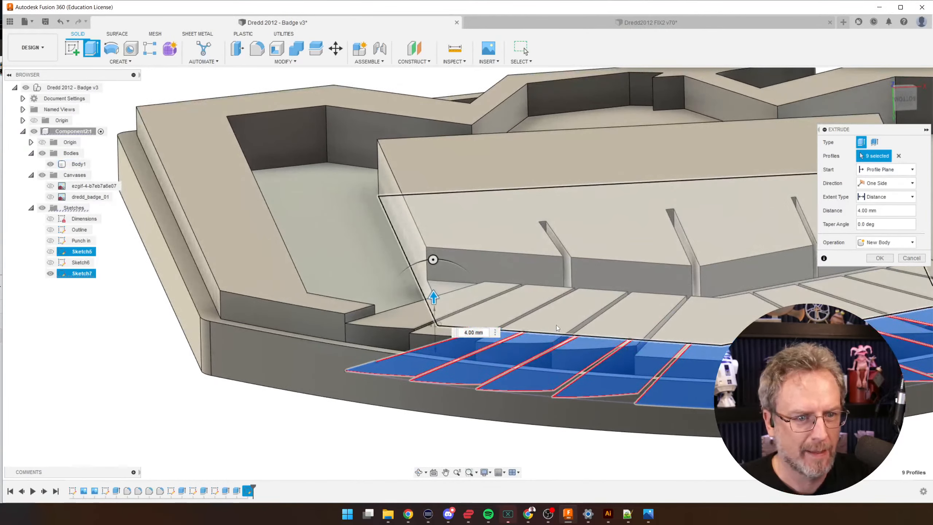
pyautogui.hotkey('alt', 'Tab')
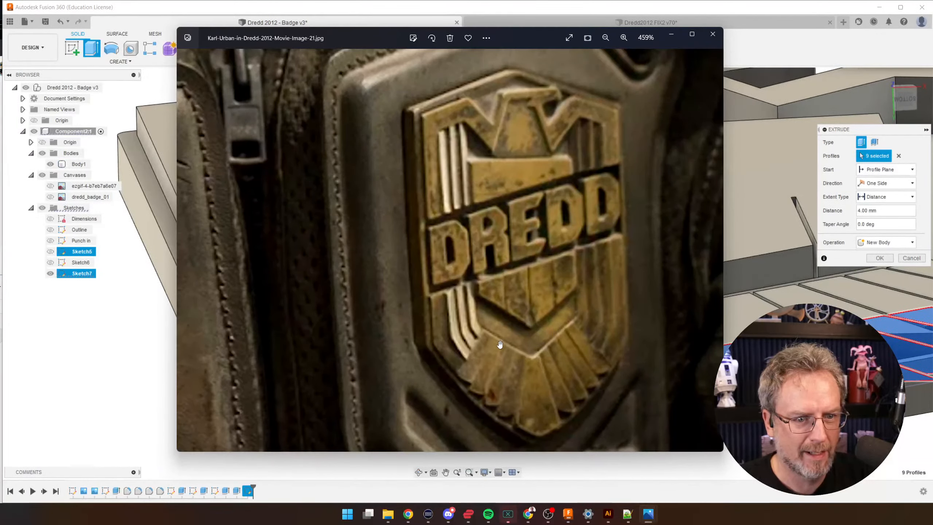
pyautogui.click(686, 9)
# - Accept the ray extrusion and redisplay the ezgif reference canvas over the badge
pyautogui.keyDown('shift'); pyautogui.moveTo(395, 323); pyautogui.dragTo(347, 348, button='middle'); pyautogui.keyUp('shift')
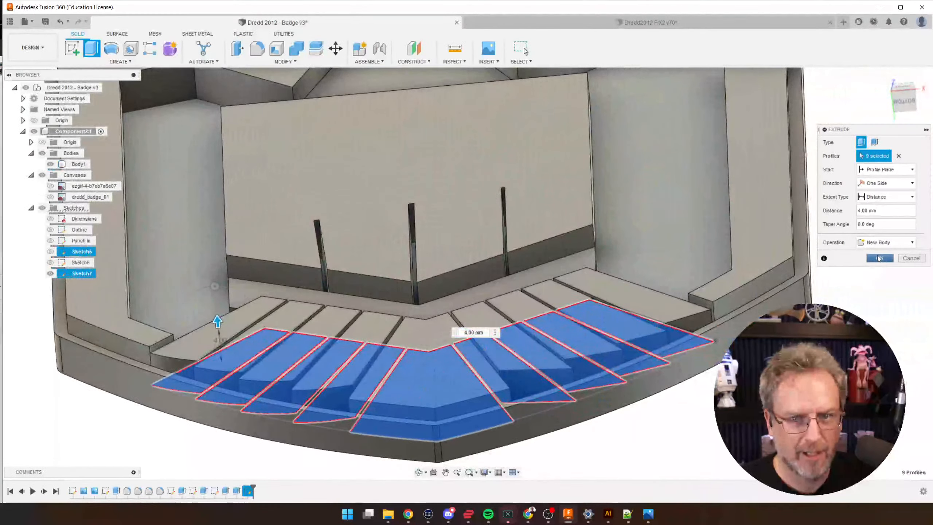
pyautogui.click(880, 257)
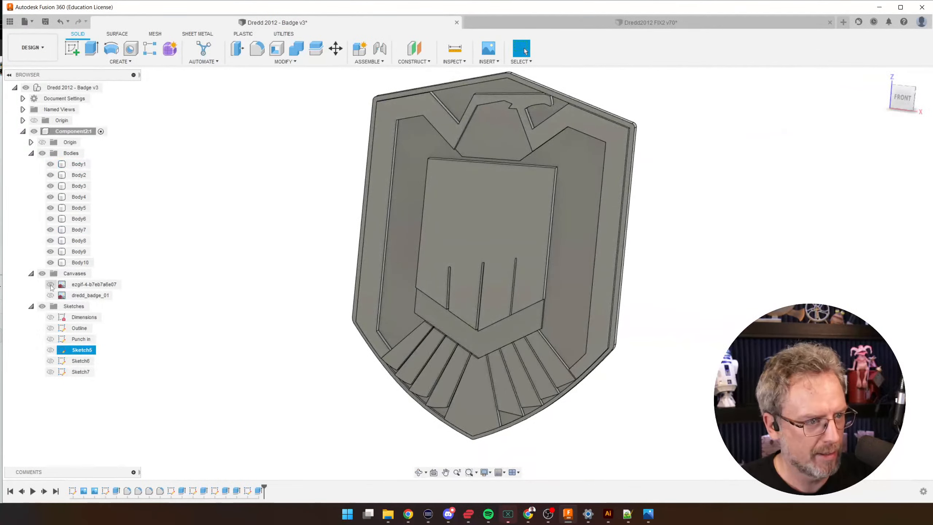
pyautogui.click(50, 285)
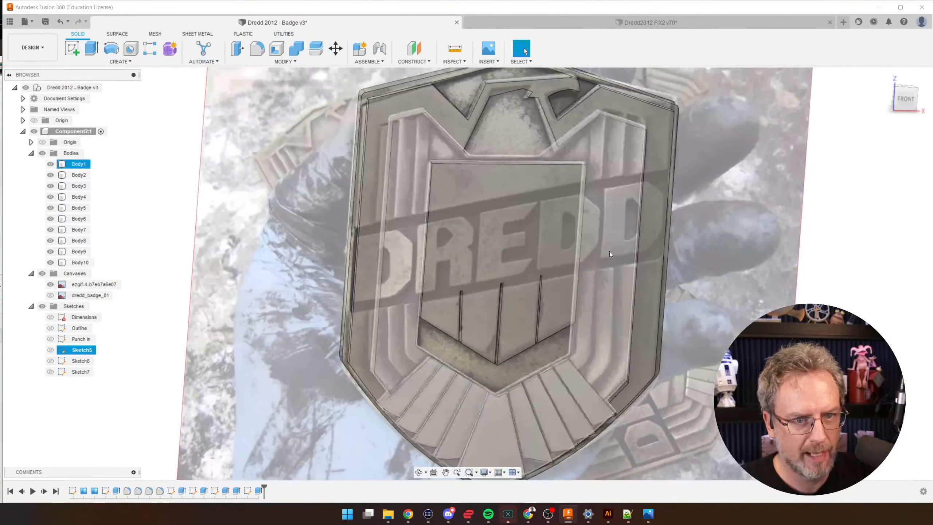
# - Start a new sketch on the recessed face surrounding the central shield, viewed from the front
pyautogui.click(609, 254)
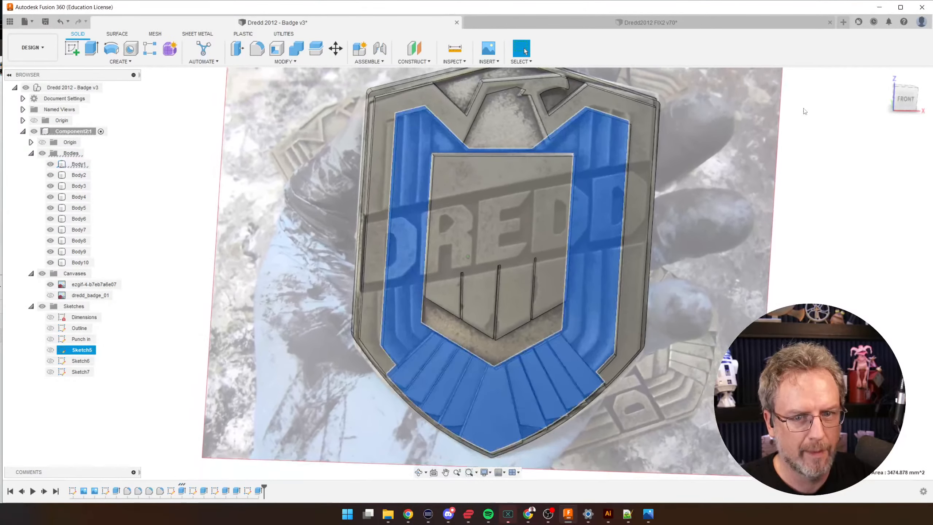
pyautogui.click(907, 99)
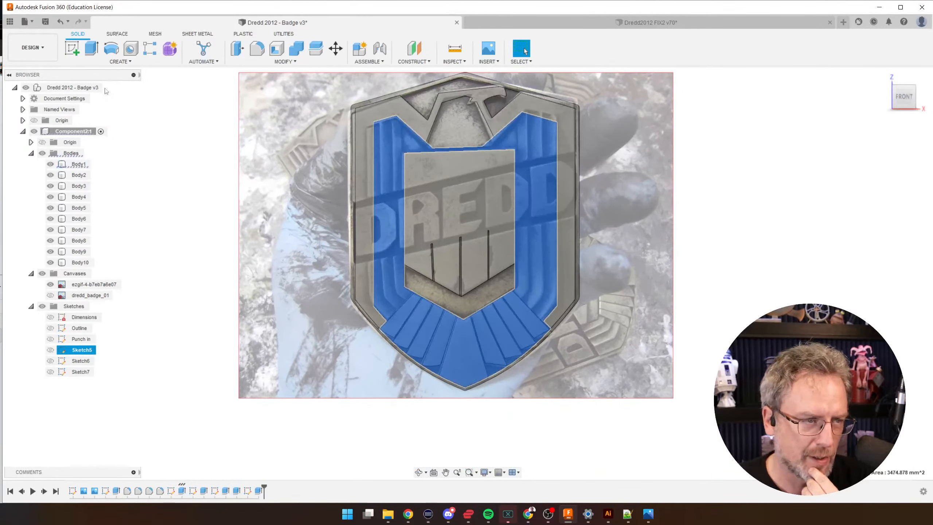
pyautogui.click(80, 53)
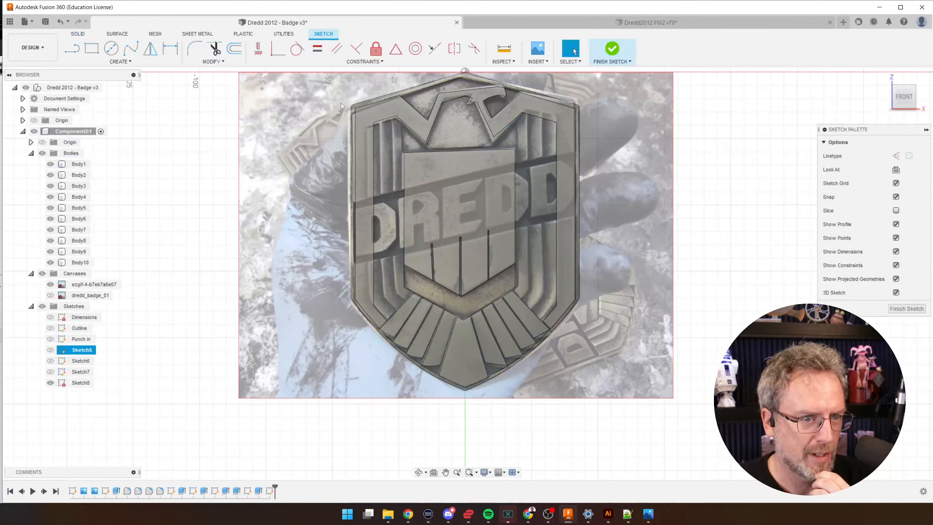
# - Swap the ezgif canvas for dredd_badge_01 and examine the vertical feather stripes beside the central shield
pyautogui.scroll(4, 373, 121)
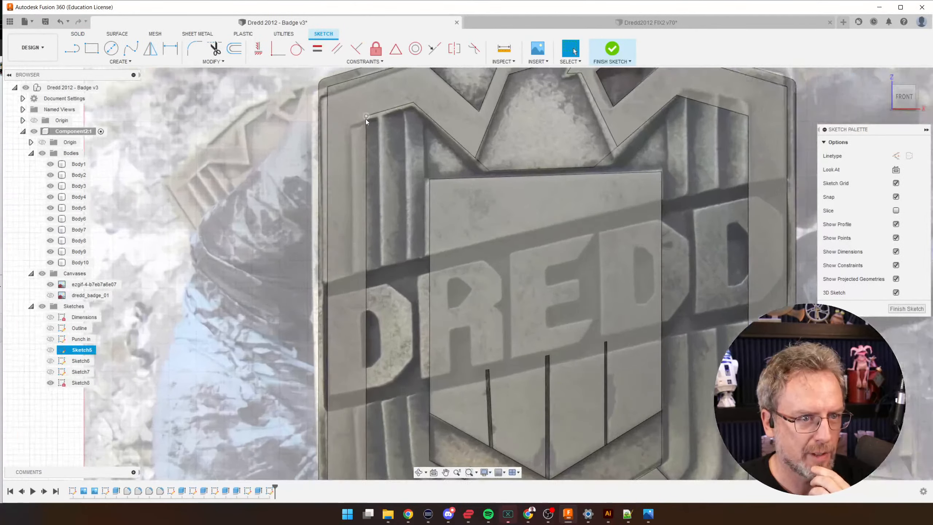
pyautogui.scroll(-5, 353, 160)
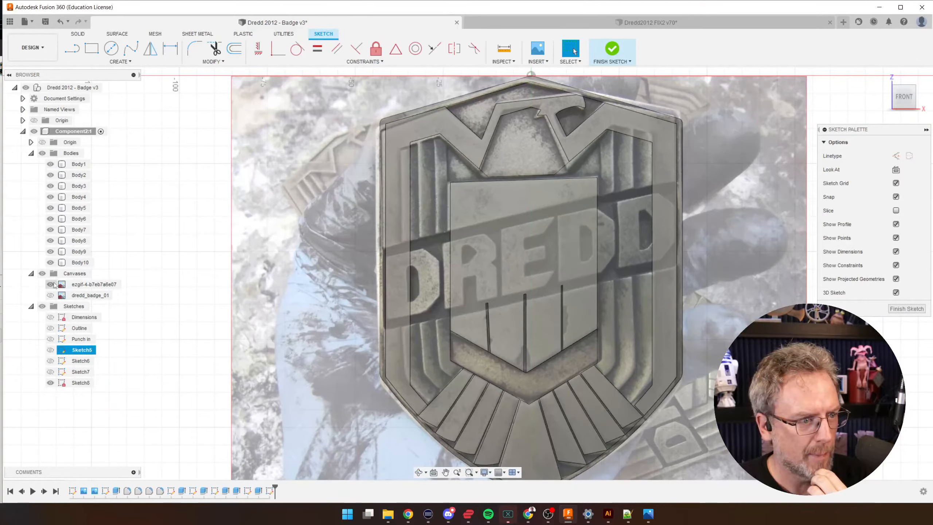
pyautogui.click(52, 284)
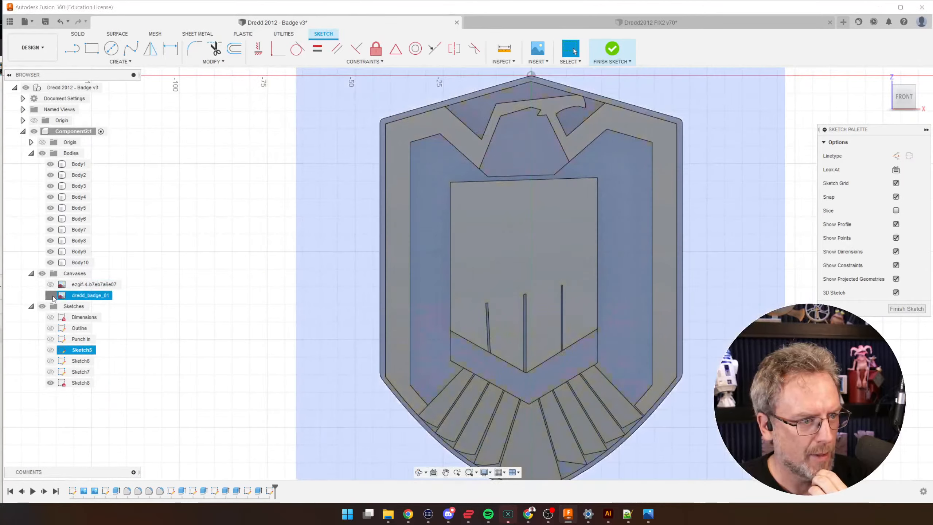
pyautogui.click(51, 296)
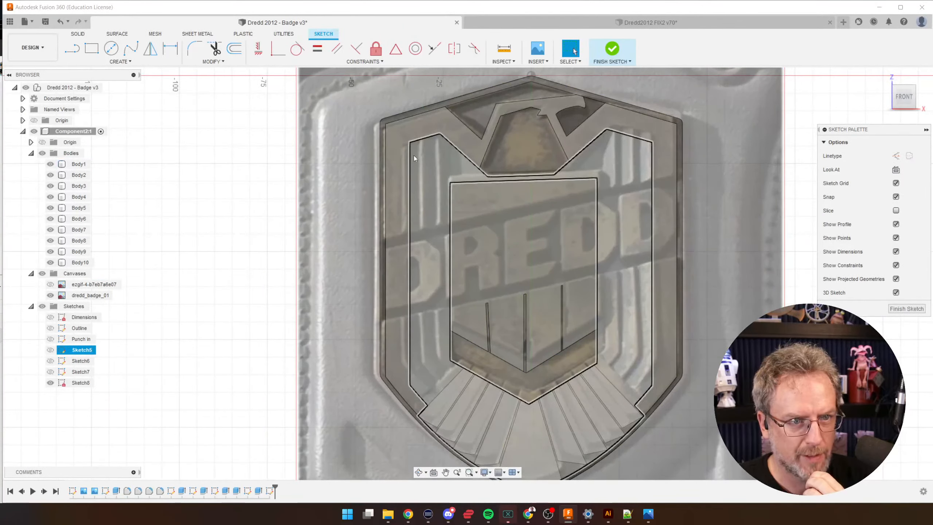
pyautogui.scroll(4, 463, 133)
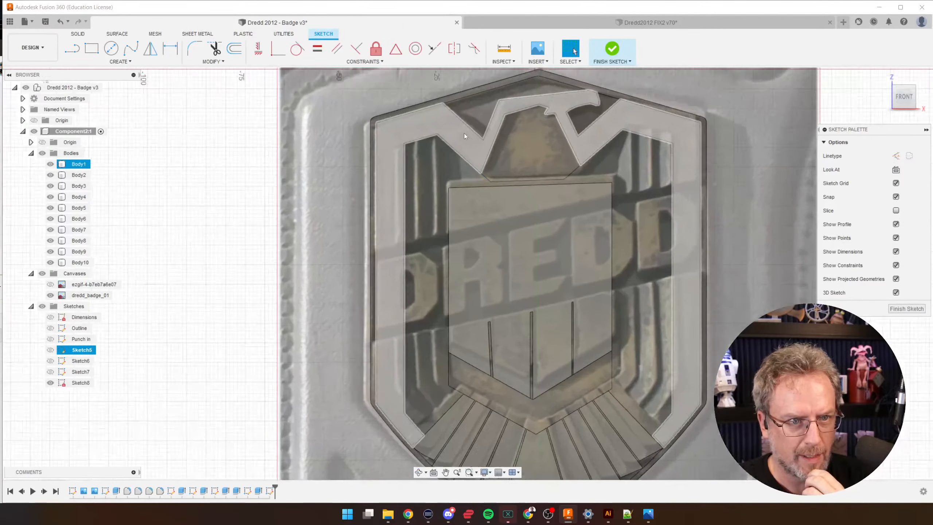
pyautogui.press('l')
pyautogui.scroll(3, 380, 147)
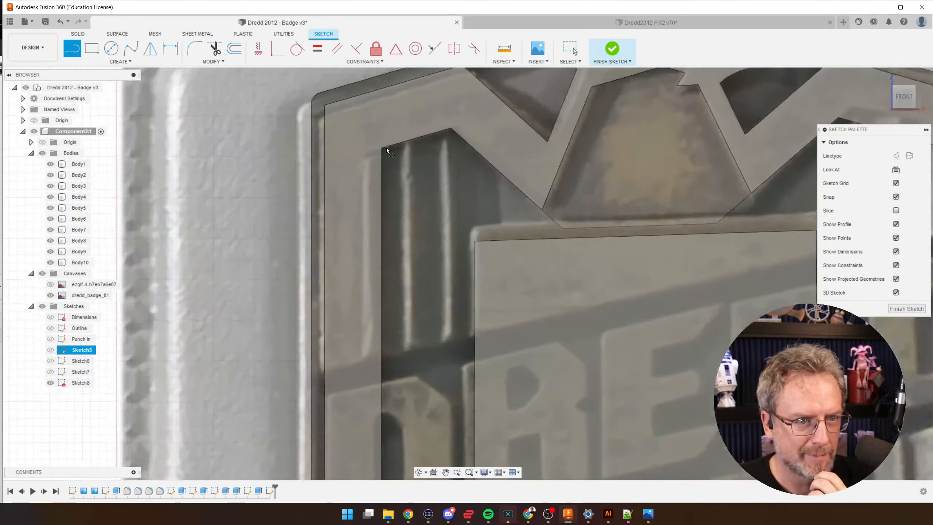
pyautogui.scroll(-3, 449, 168)
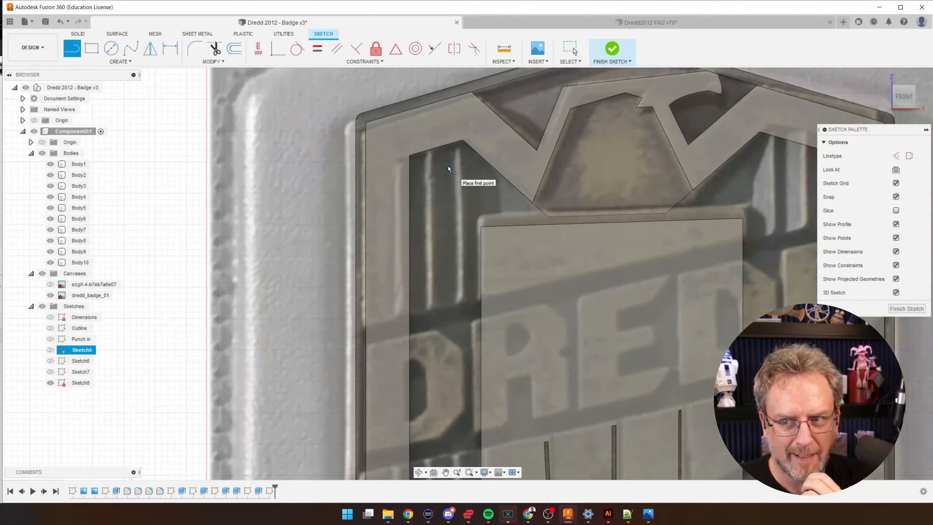
# - Swap back to the ezgif canvas and examine the feather stripes above and below the DREDD lettering
pyautogui.click(50, 295)
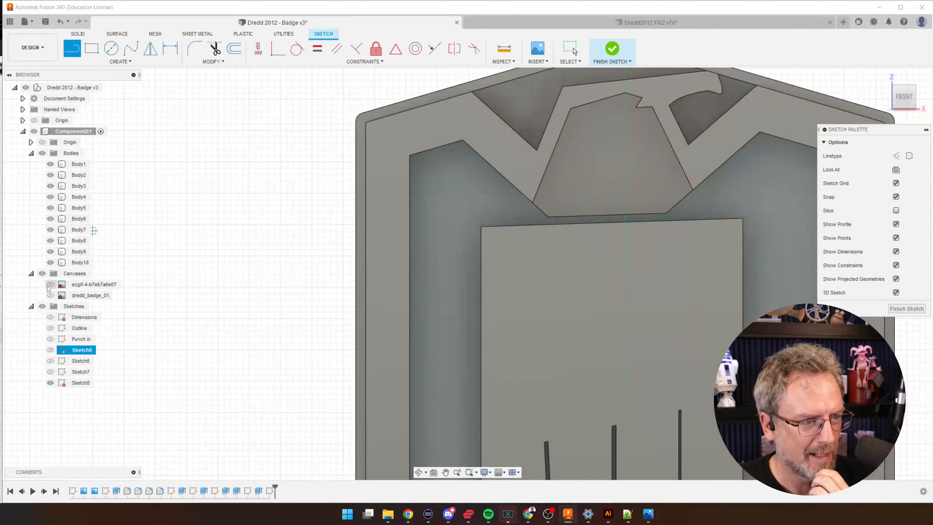
pyautogui.click(50, 284)
pyautogui.scroll(3, 422, 153)
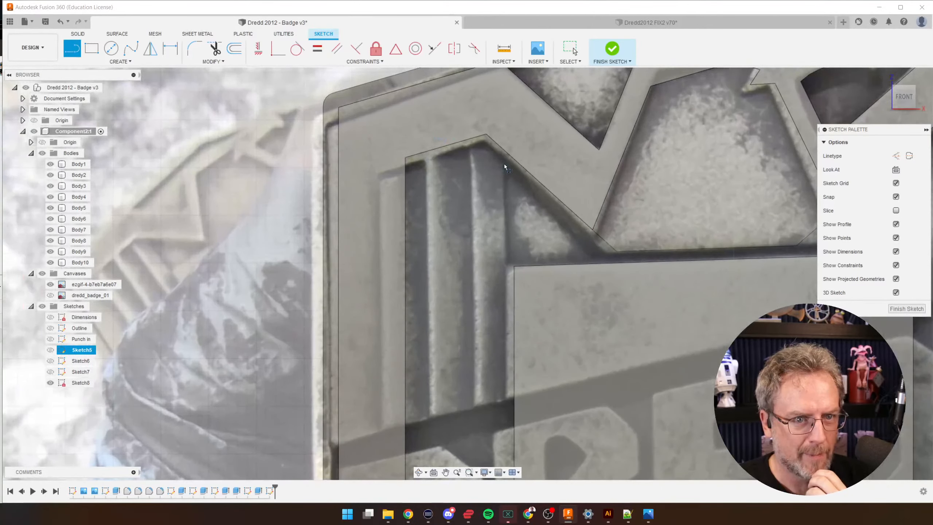
pyautogui.scroll(-3, 492, 155)
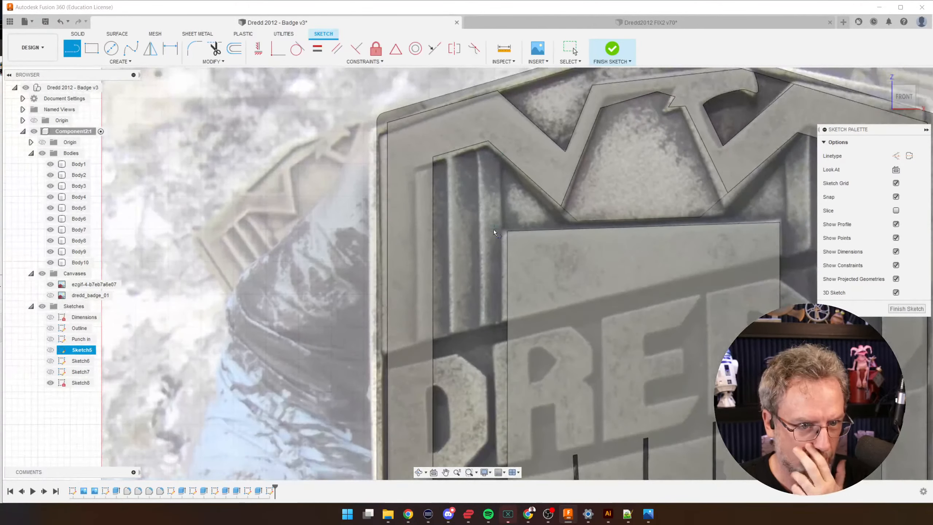
pyautogui.scroll(3, 500, 227)
pyautogui.scroll(-4, 499, 227)
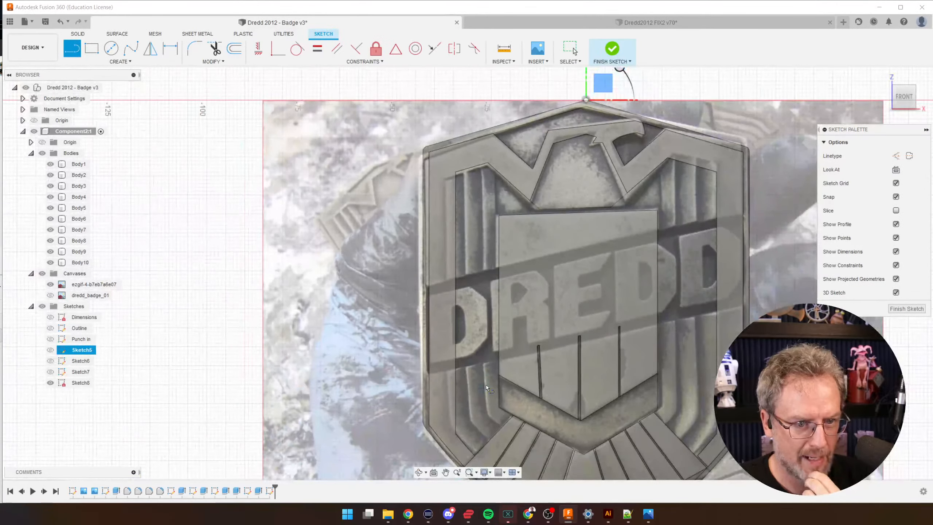
pyautogui.scroll(2, 486, 387)
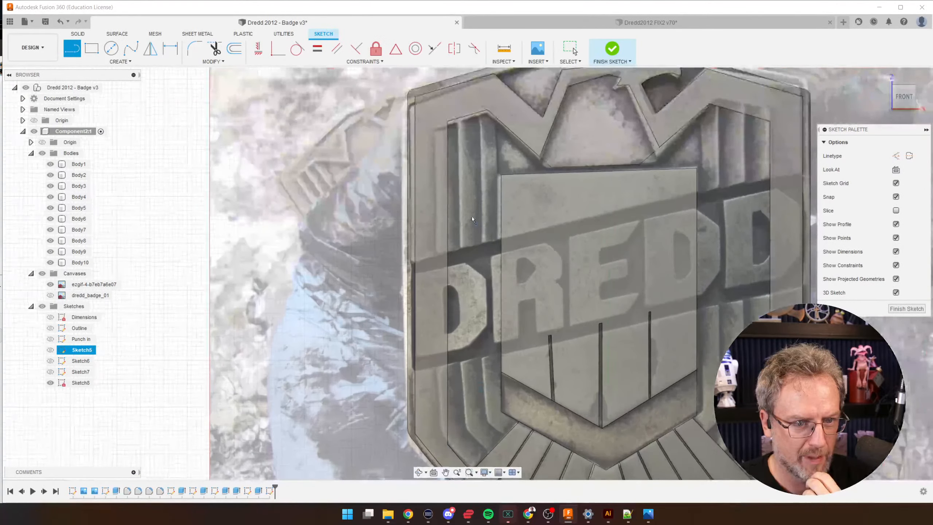
# - Draw a vertical line from each upper corner of the central shield up to the sloped inner edge of the wing
pyautogui.click(502, 174)
pyautogui.scroll(-2, 494, 185)
pyautogui.scroll(4, 543, 165)
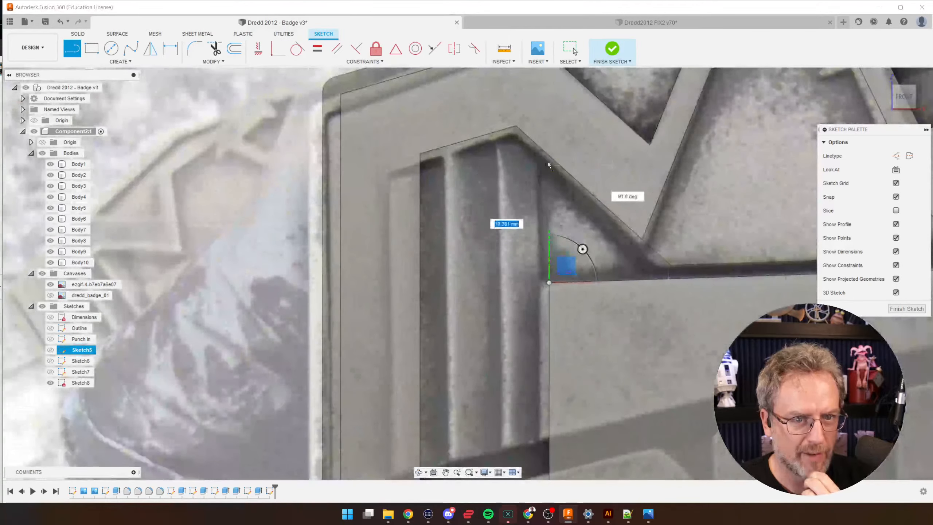
pyautogui.scroll(-3, 414, 267)
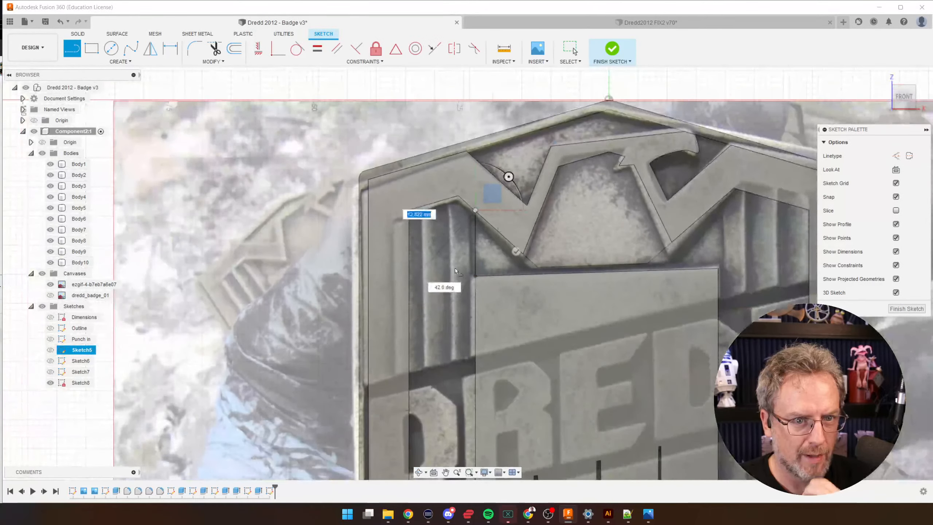
pyautogui.click(515, 251)
pyautogui.scroll(2, 754, 278)
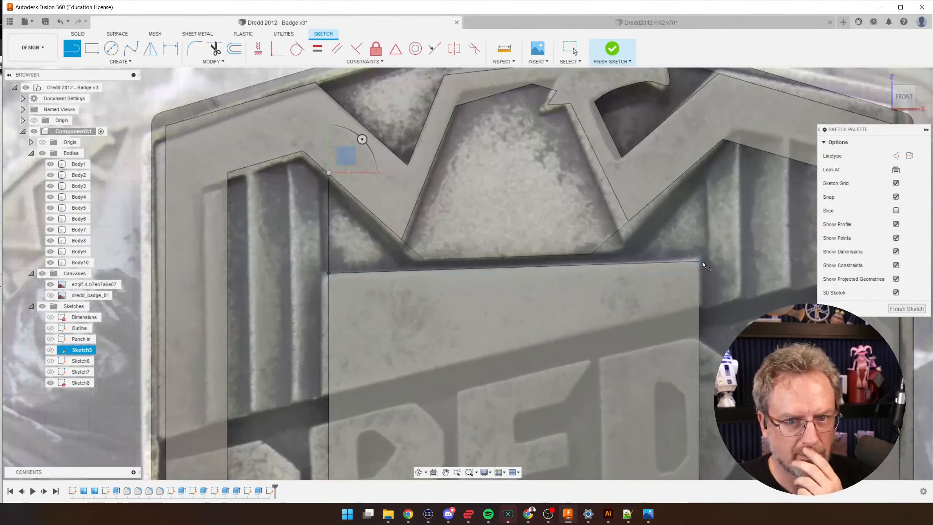
pyautogui.click(700, 261)
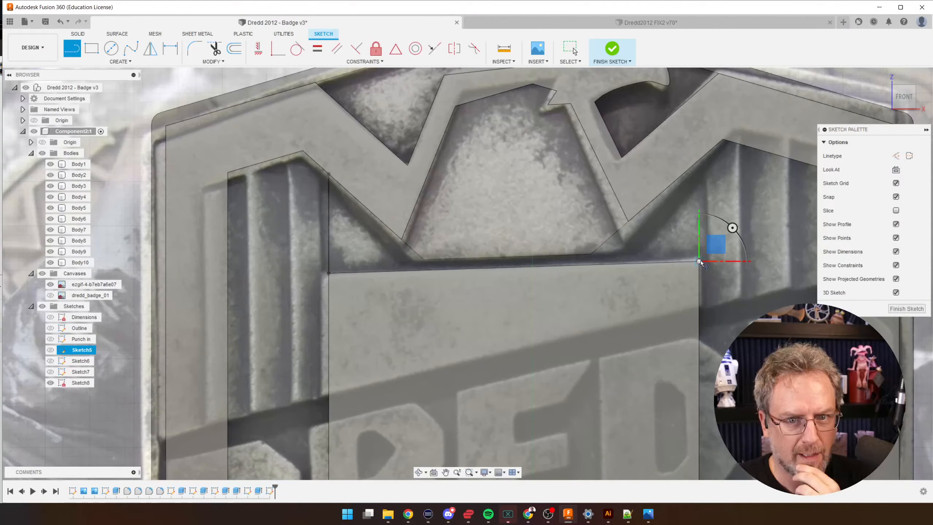
pyautogui.click(698, 159)
pyautogui.scroll(-3, 671, 173)
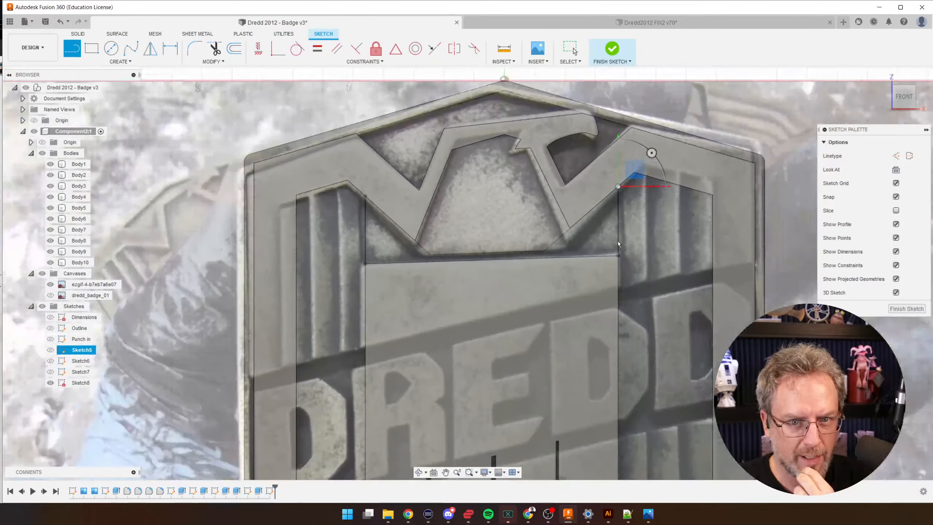
# - Draw two vertical lines, about 18 mm and 16 mm long, along the upper-right feather stripe edges from the dark diagonal band up to the wing's inner edge
pyautogui.scroll(3, 617, 241)
pyautogui.scroll(2, 639, 293)
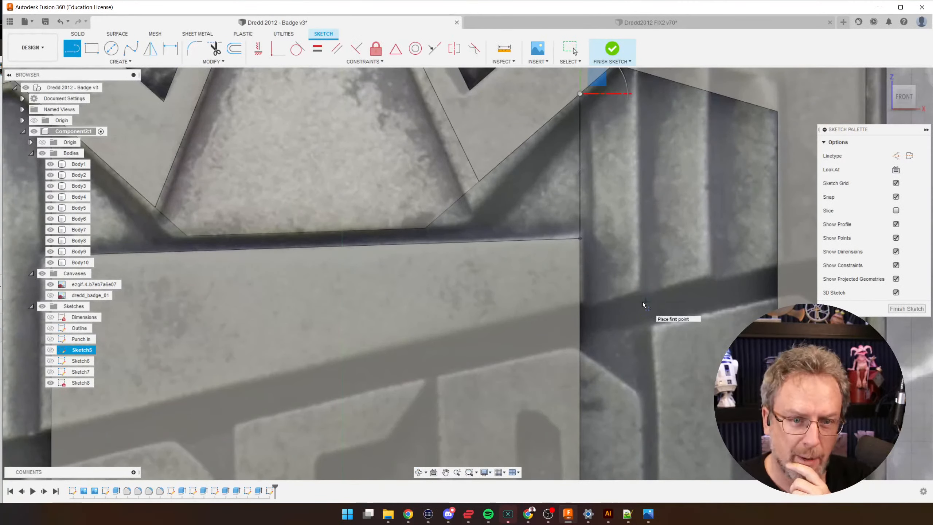
pyautogui.click(640, 304)
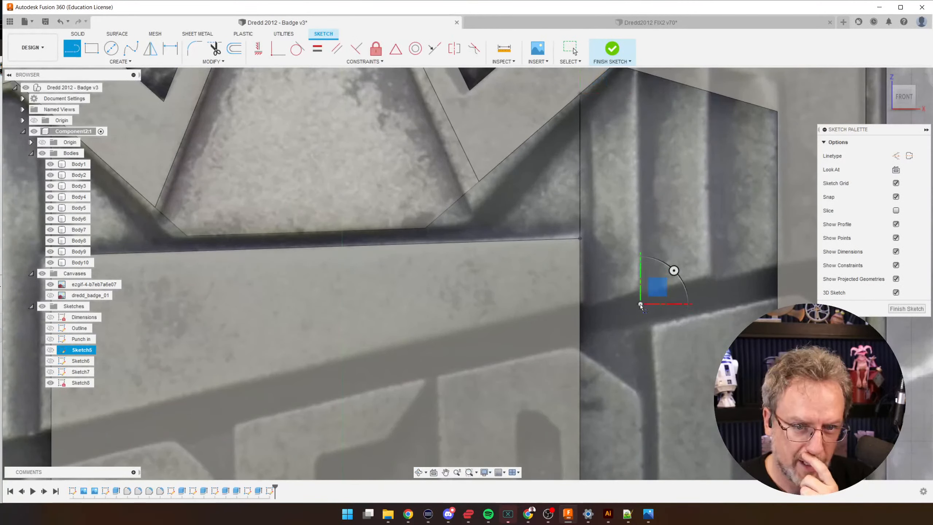
pyautogui.click(640, 73)
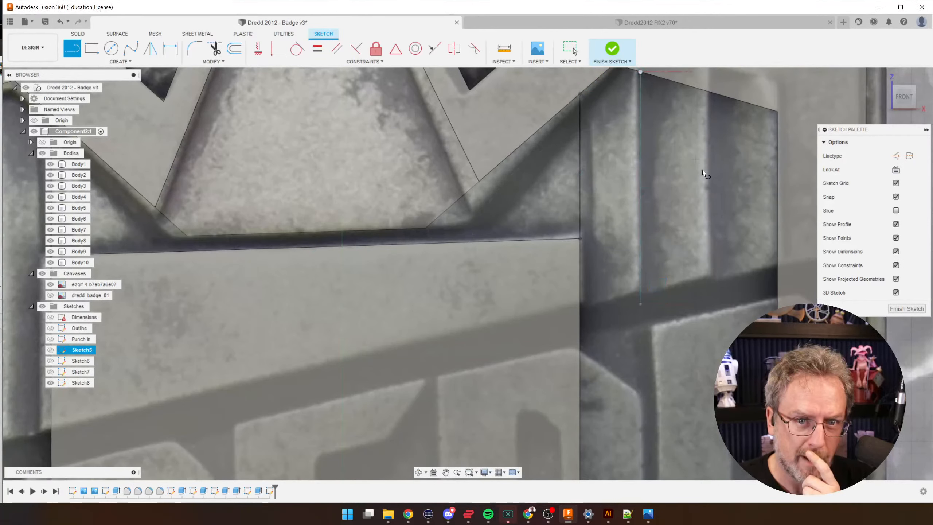
pyautogui.click(709, 289)
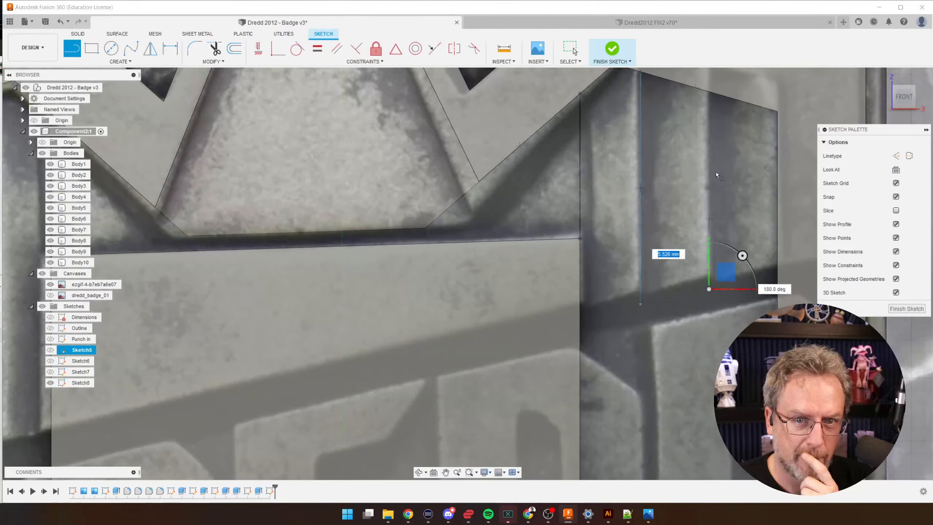
pyautogui.click(708, 92)
pyautogui.scroll(2, 668, 286)
pyautogui.scroll(-4, 669, 287)
pyautogui.scroll(4, 706, 287)
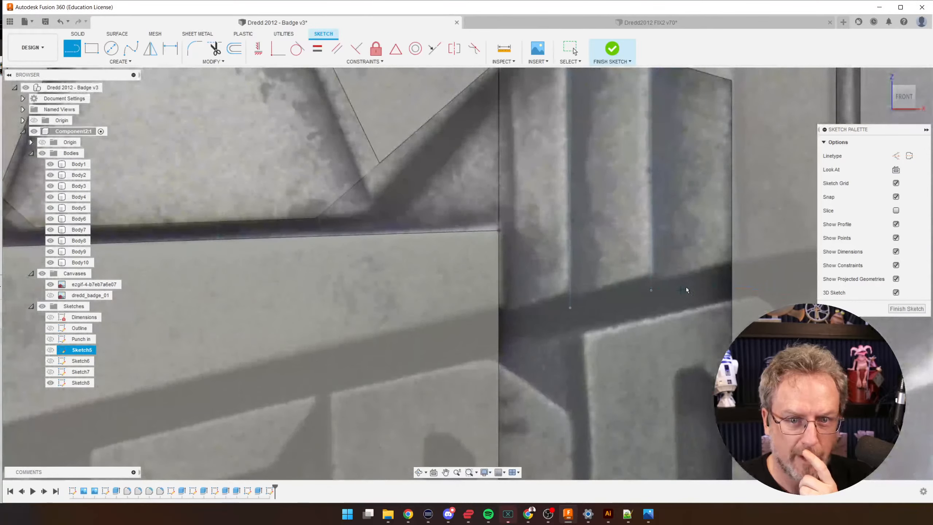
pyautogui.scroll(-3, 666, 294)
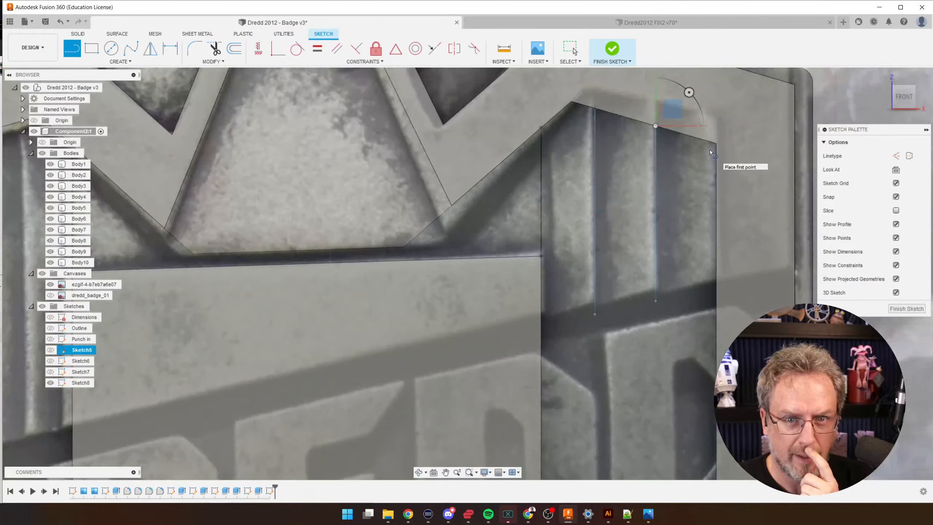
pyautogui.scroll(-1, 637, 244)
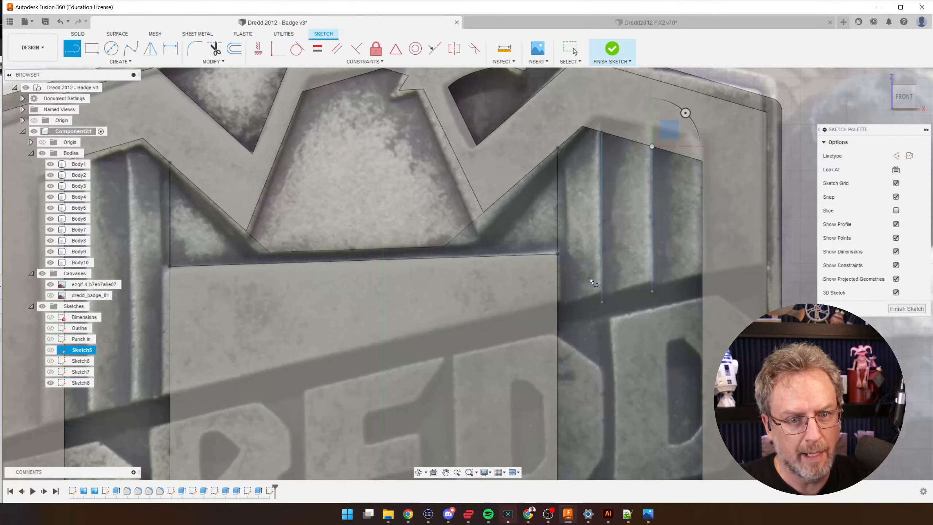
pyautogui.press('Escape')
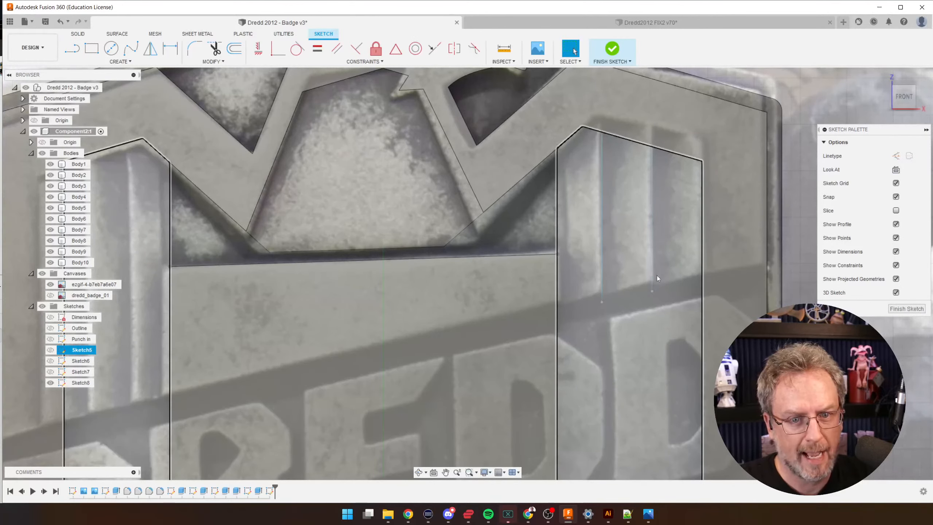
# - Draw a 0.1 mm horizontal construction line outward from the lower end of the stripe line nearest the shield
pyautogui.click(608, 288)
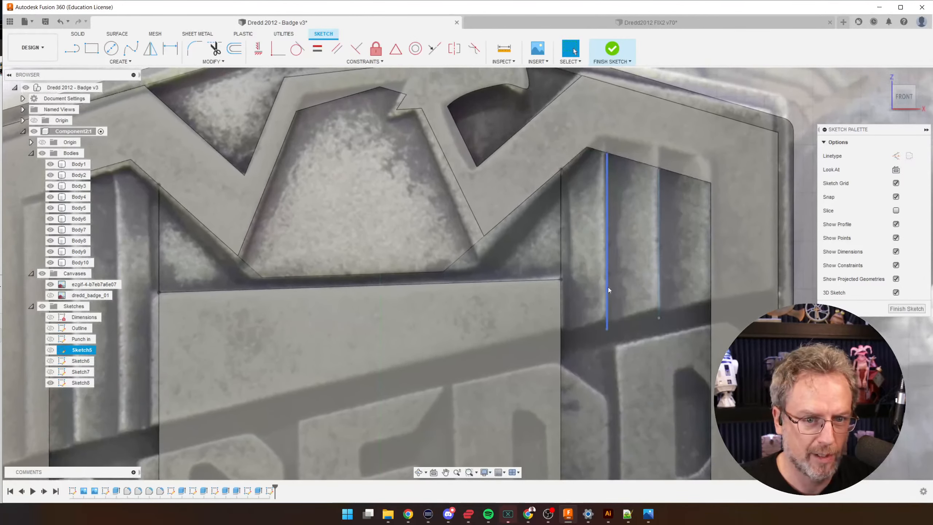
pyautogui.click(608, 287)
pyautogui.moveTo(615, 261); pyautogui.dragTo(576, 279, button='middle')
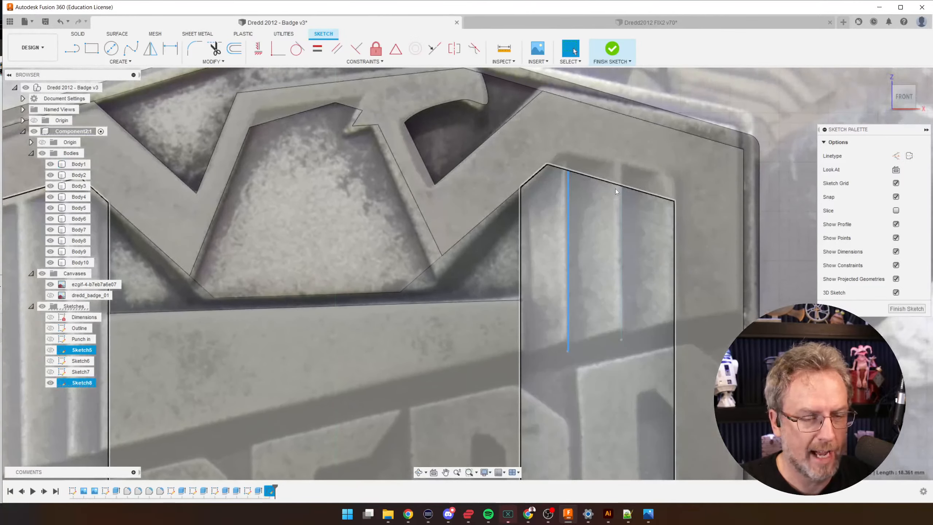
pyautogui.click(72, 48)
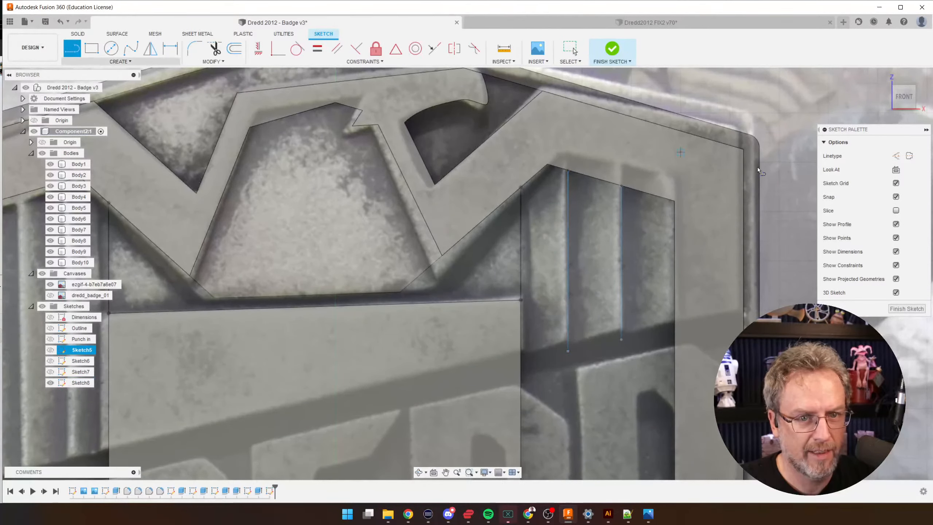
pyautogui.click(895, 156)
pyautogui.scroll(5, 599, 398)
pyautogui.click(551, 317)
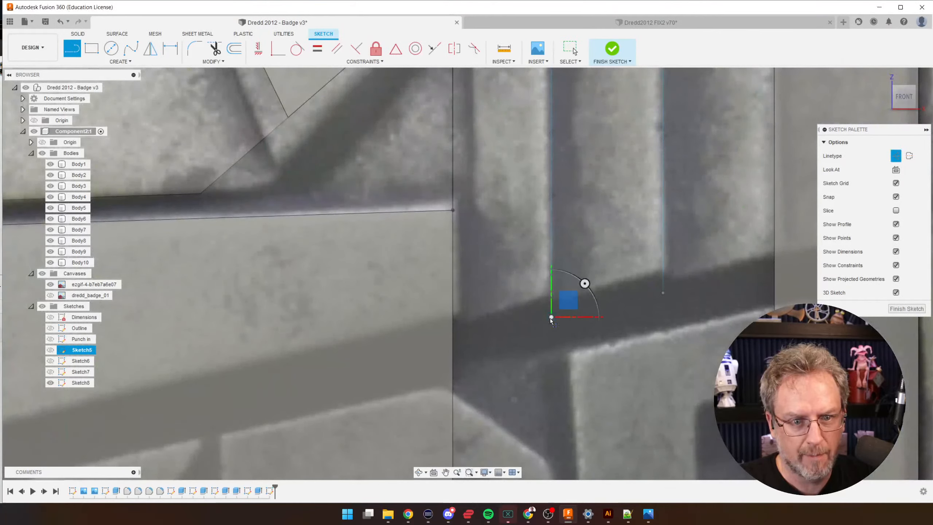
pyautogui.press('Escape')
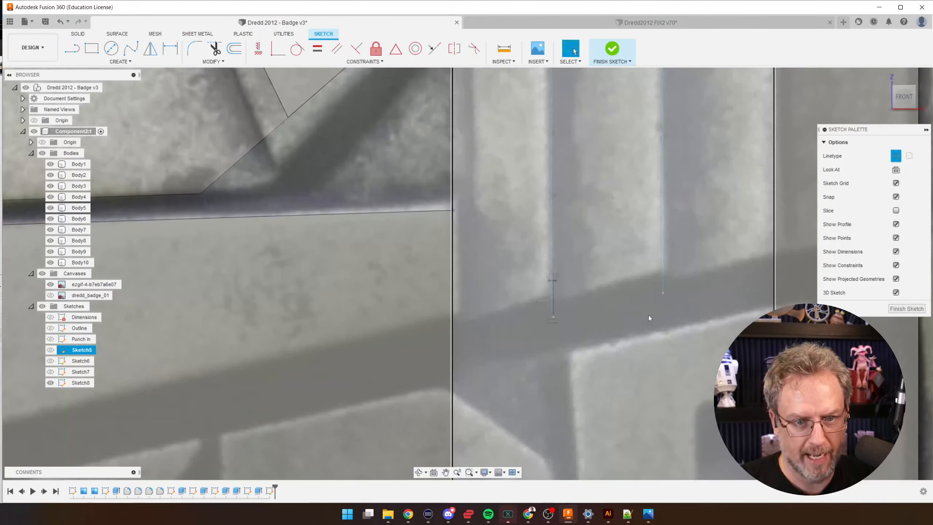
# - Switch back to the normal linetype and draw a 0.1 mm horizontal line outward from the lower end of the outer stripe line
pyautogui.press('l')
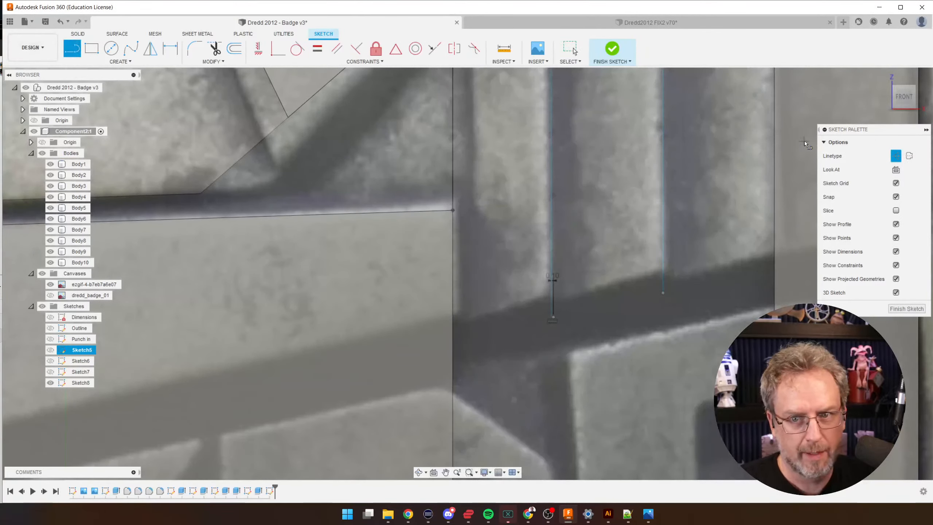
pyautogui.click(895, 155)
pyautogui.scroll(2, 653, 290)
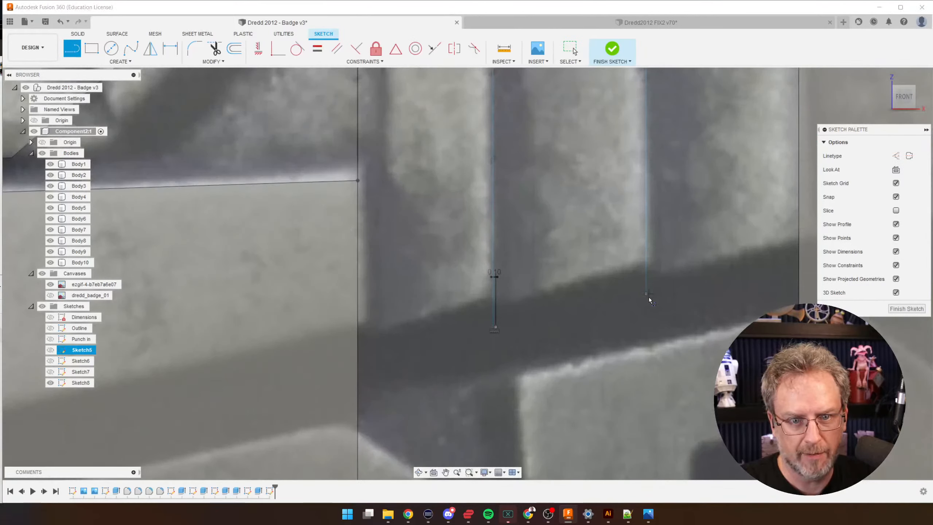
pyautogui.click(646, 294)
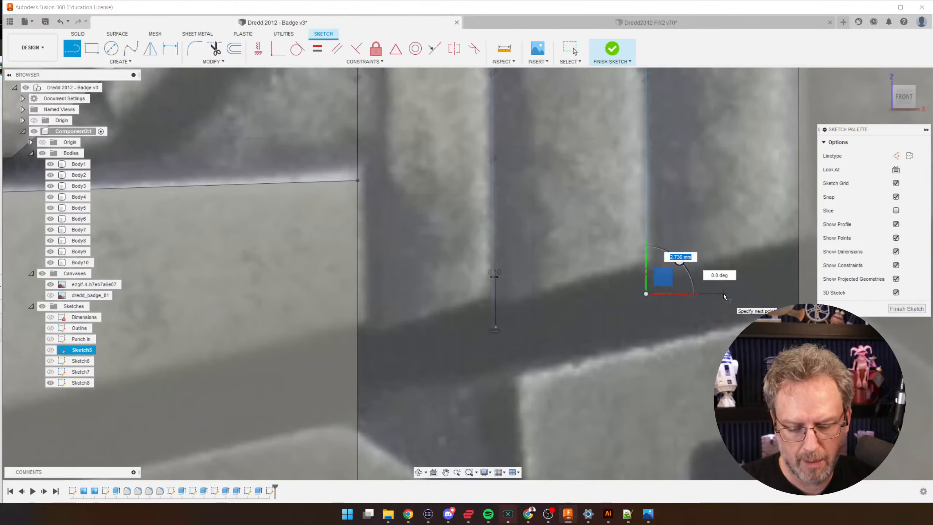
pyautogui.write('.1')
pyautogui.press('Return')
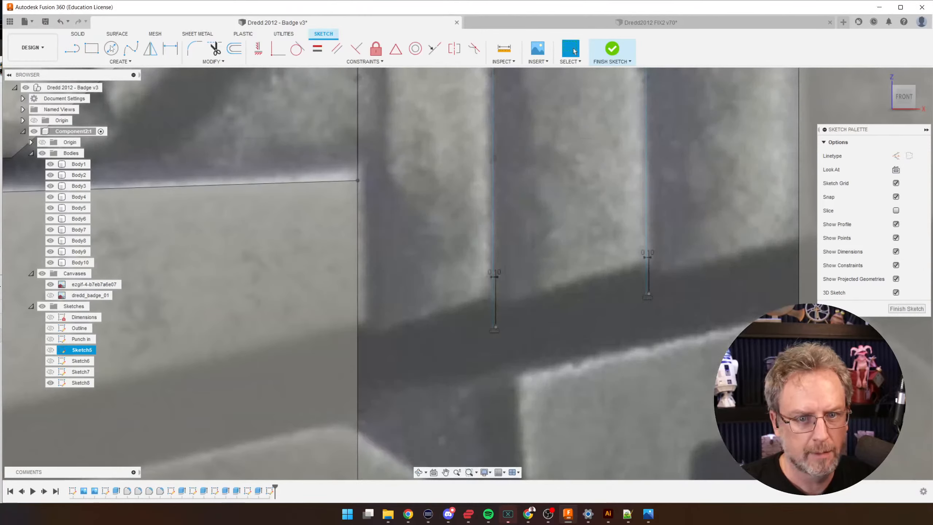
# - Finish the feather-stripe sketch and reopen it for editing
pyautogui.press('l')
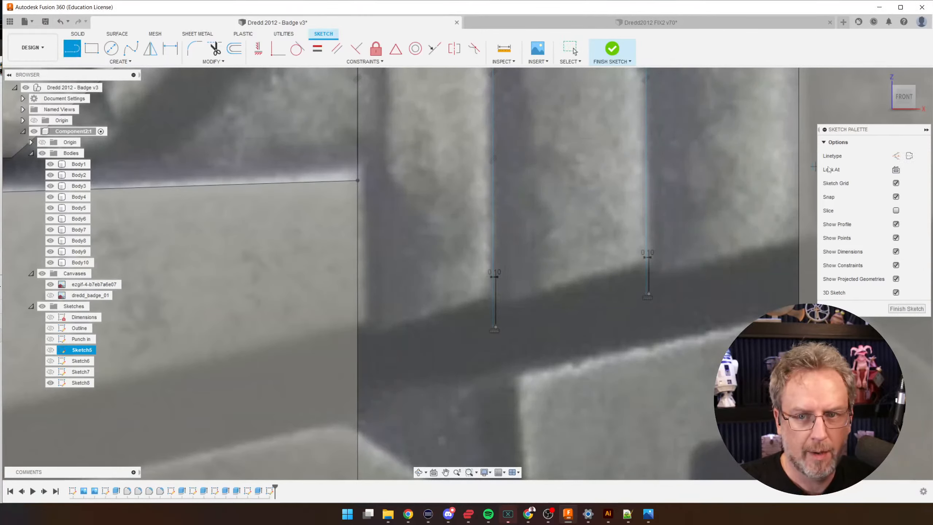
pyautogui.scroll(-3, 631, 273)
pyautogui.scroll(3, 648, 290)
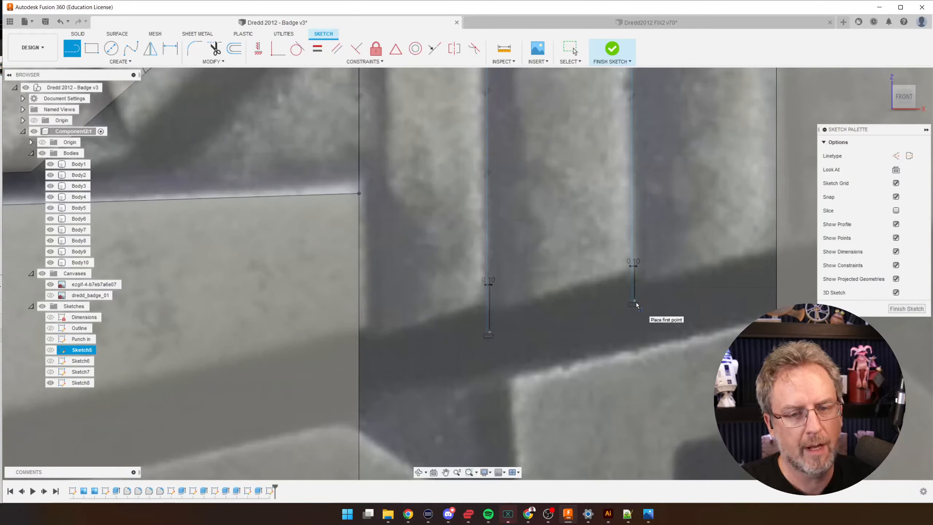
pyautogui.click(895, 309)
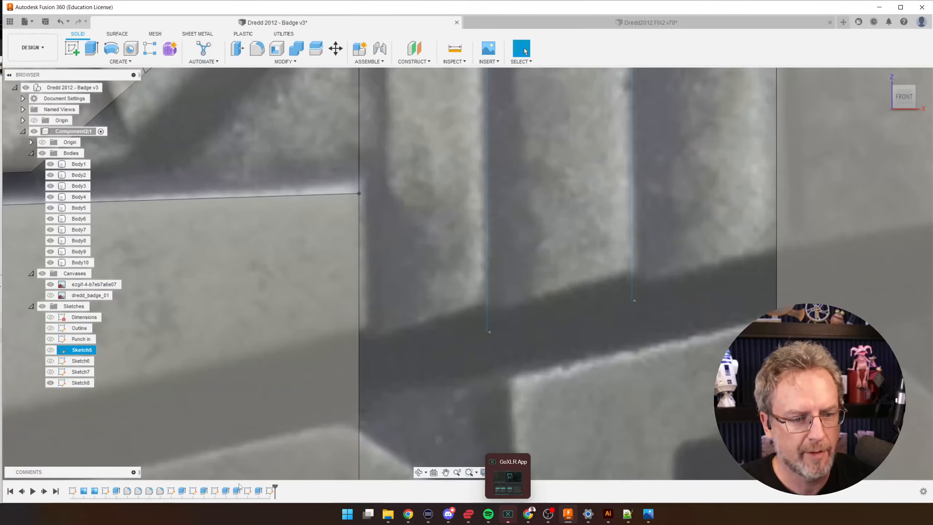
pyautogui.rightClick(270, 492)
pyautogui.click(293, 400)
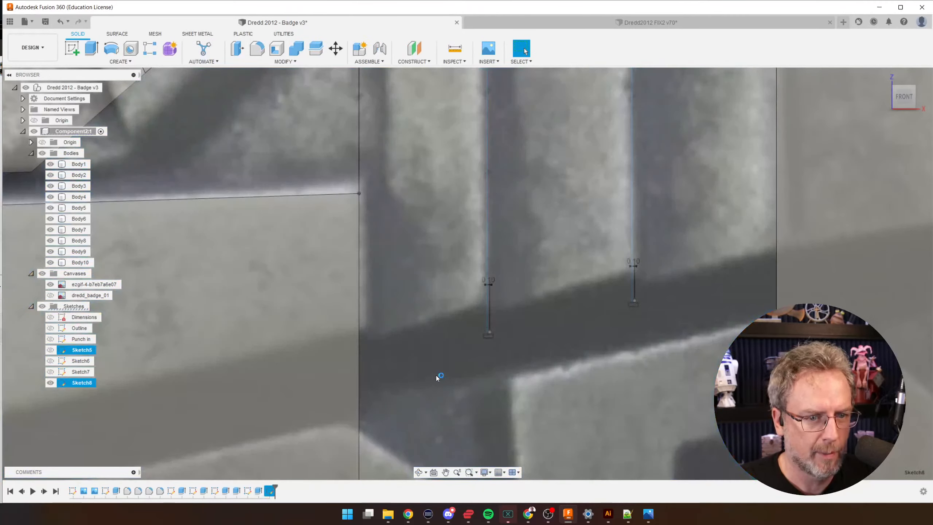
# - Draw a parallel line from the free end of the inner stripe's 0.1 mm segment up to the wing's sloped inner edge
pyautogui.press('l')
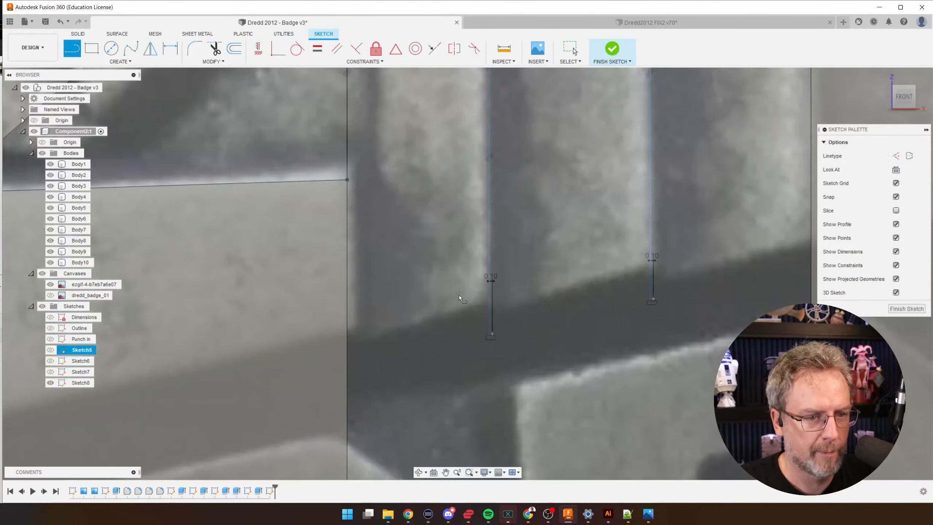
pyautogui.click(492, 334)
pyautogui.scroll(-3, 489, 417)
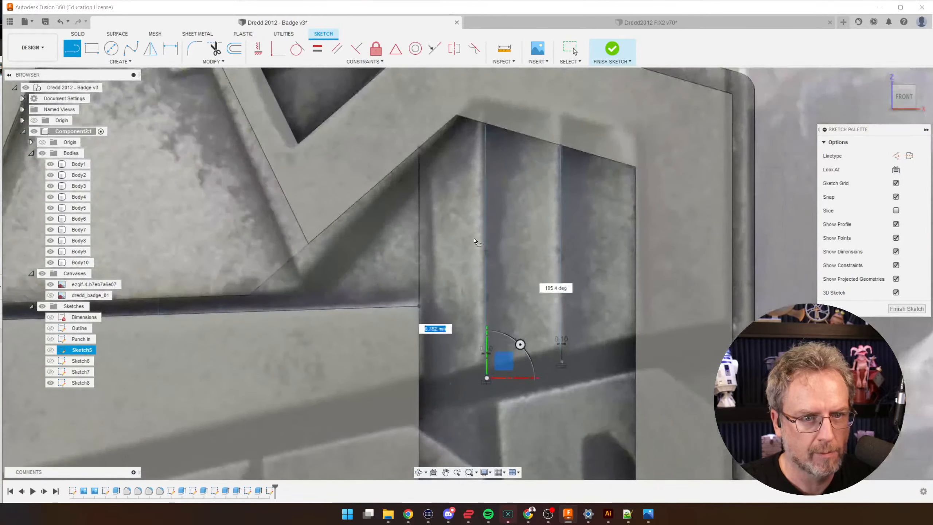
pyautogui.scroll(2, 491, 127)
pyautogui.scroll(3, 490, 125)
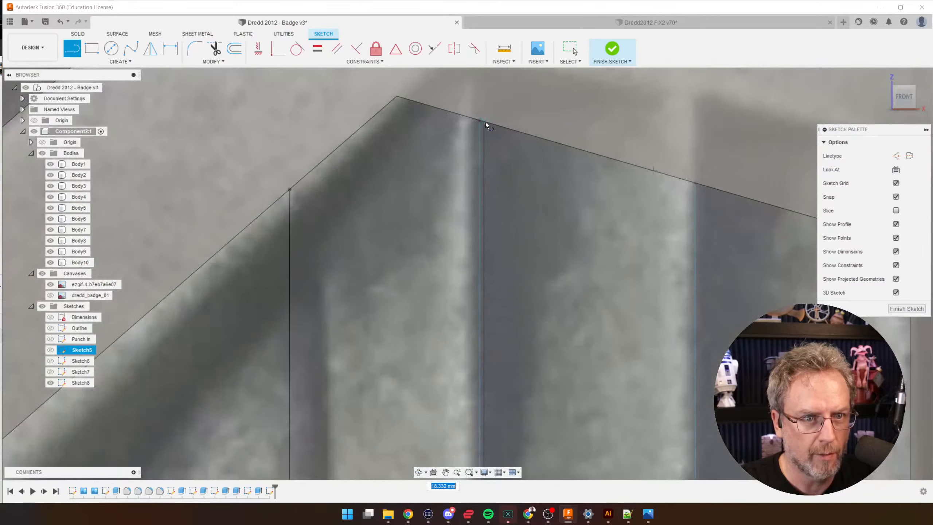
pyautogui.click(486, 123)
# - Draw a matching parallel line from the outer stripe's 0.1 mm segment up to the wing's sloped inner edge
pyautogui.scroll(-3, 492, 132)
pyautogui.scroll(-3, 648, 203)
pyautogui.scroll(3, 612, 409)
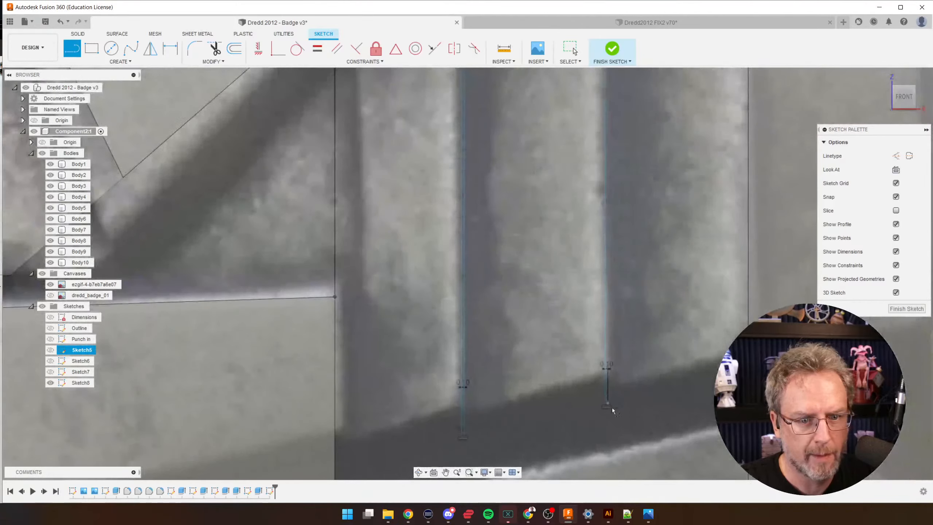
pyautogui.scroll(-3, 608, 405)
pyautogui.scroll(2, 620, 201)
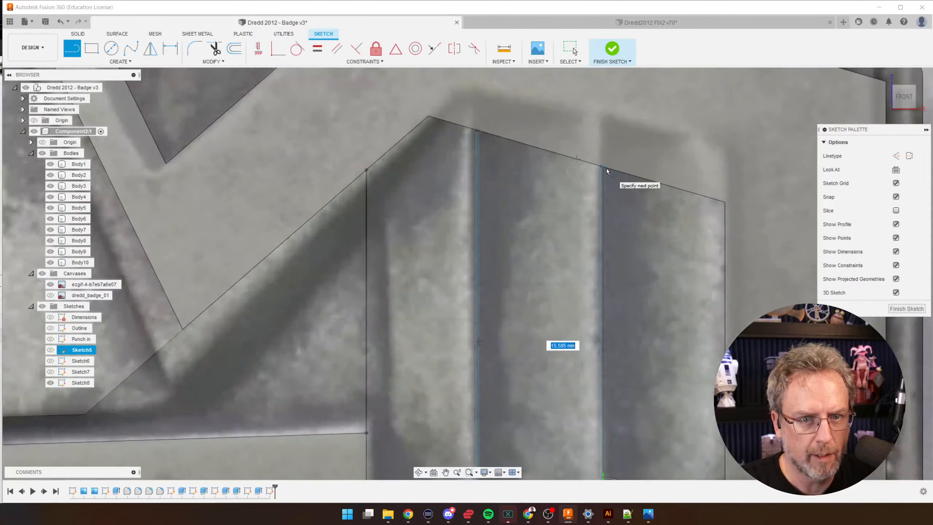
pyautogui.click(604, 168)
pyautogui.scroll(-3, 688, 189)
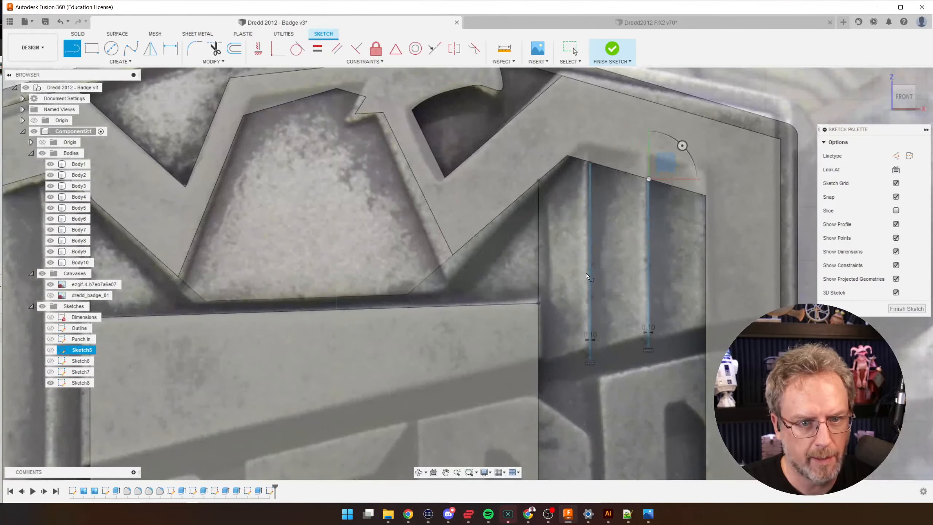
pyautogui.press('Escape')
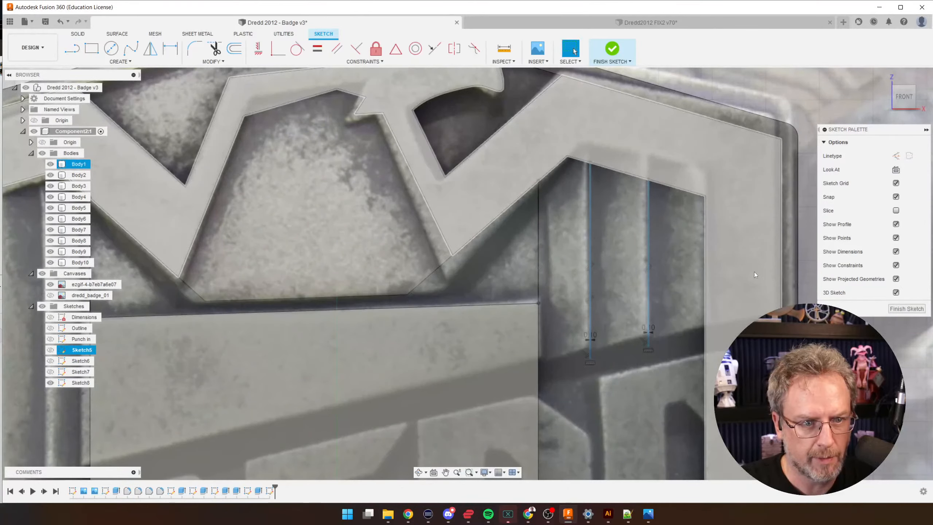
# - Draw a horizontal line across the right stripe recess from its outer edge to the shield edge, and move it below the stripe lines' lower ends
pyautogui.scroll(-5, 720, 294)
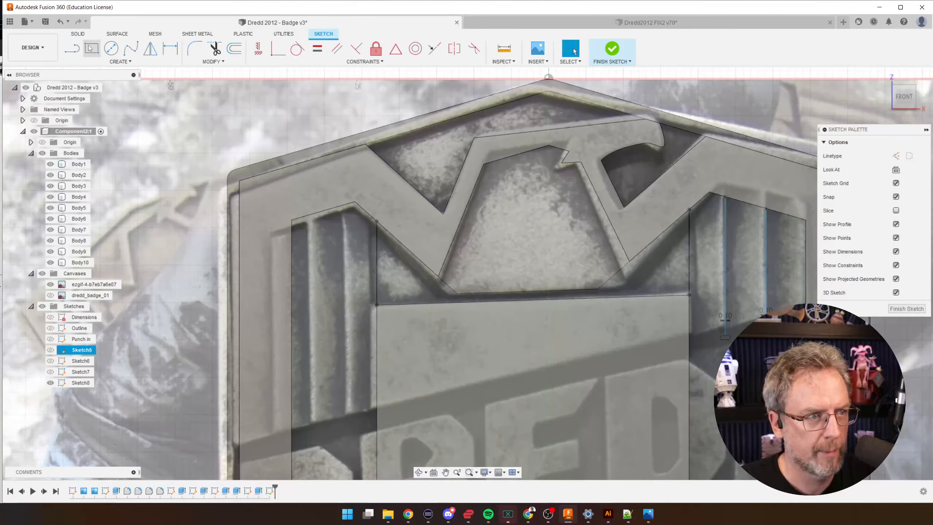
pyautogui.click(72, 48)
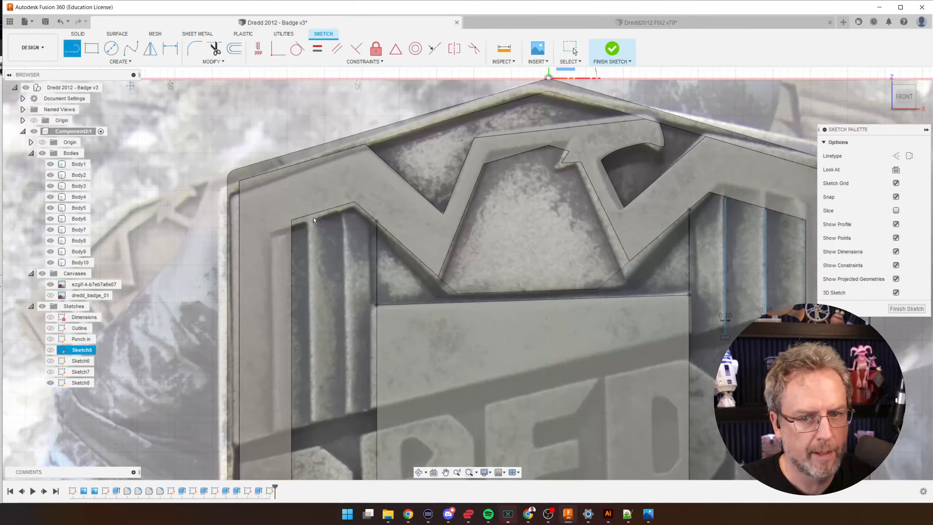
pyautogui.scroll(5, 602, 355)
pyautogui.scroll(-3, 602, 354)
pyautogui.scroll(2, 695, 330)
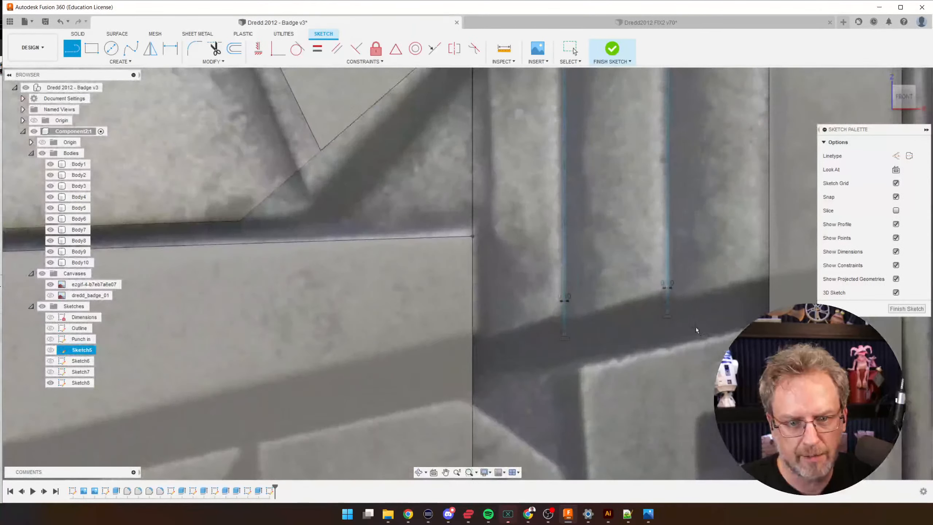
pyautogui.click(768, 327)
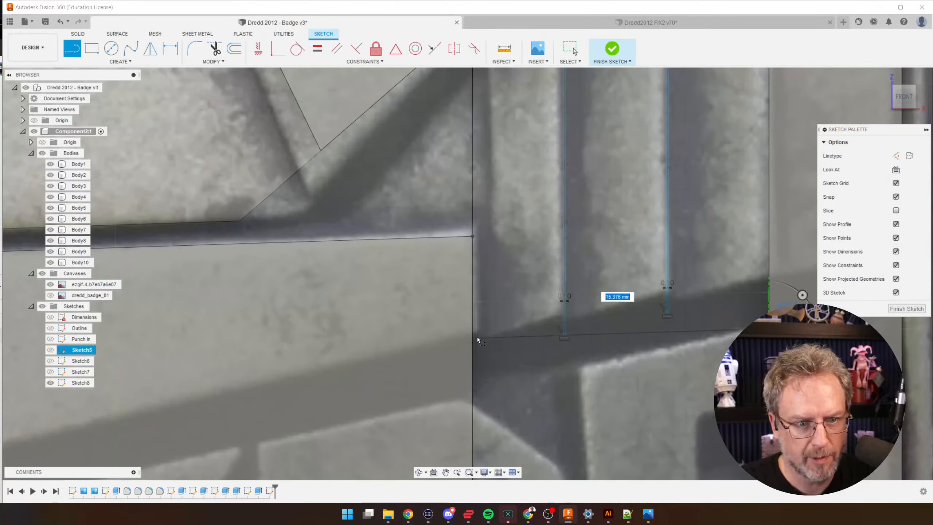
pyautogui.click(473, 327)
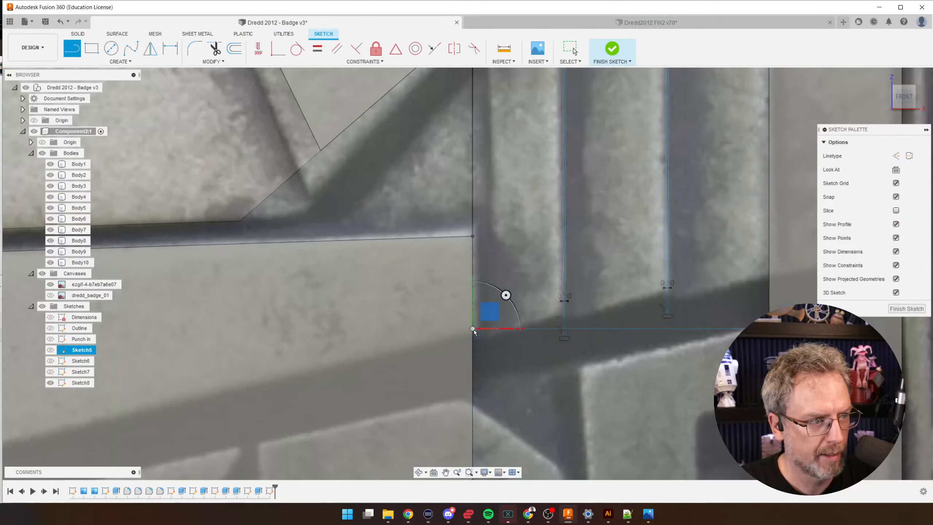
pyautogui.press('Escape')
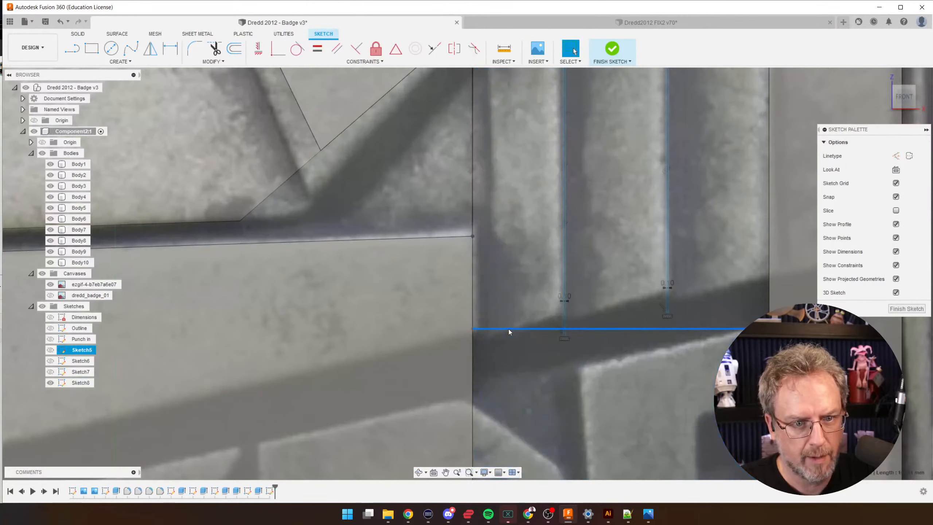
pyautogui.moveTo(509, 329); pyautogui.dragTo(500, 367)
pyautogui.scroll(1, 551, 333)
pyautogui.scroll(2, 561, 335)
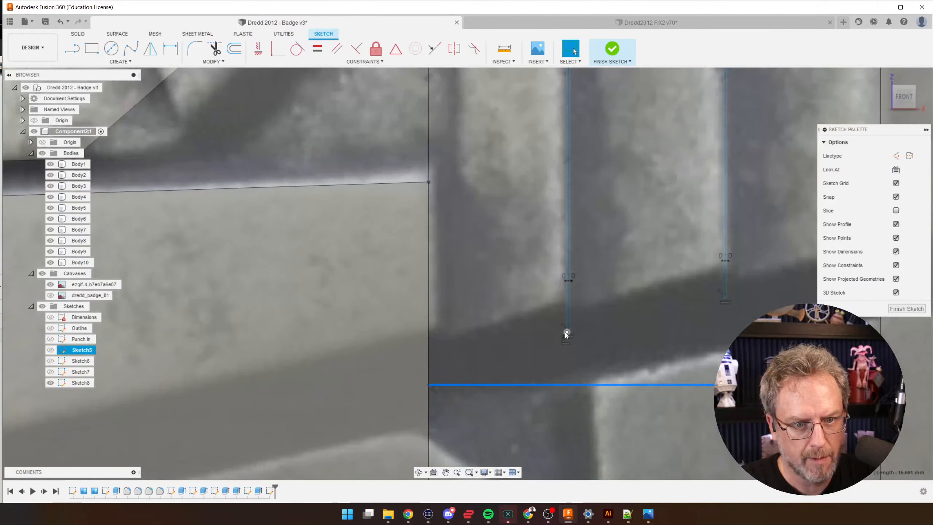
# - Extend the lower ends of both stripes in the right recess down onto the horizontal line
pyautogui.moveTo(566, 334); pyautogui.dragTo(564, 384)
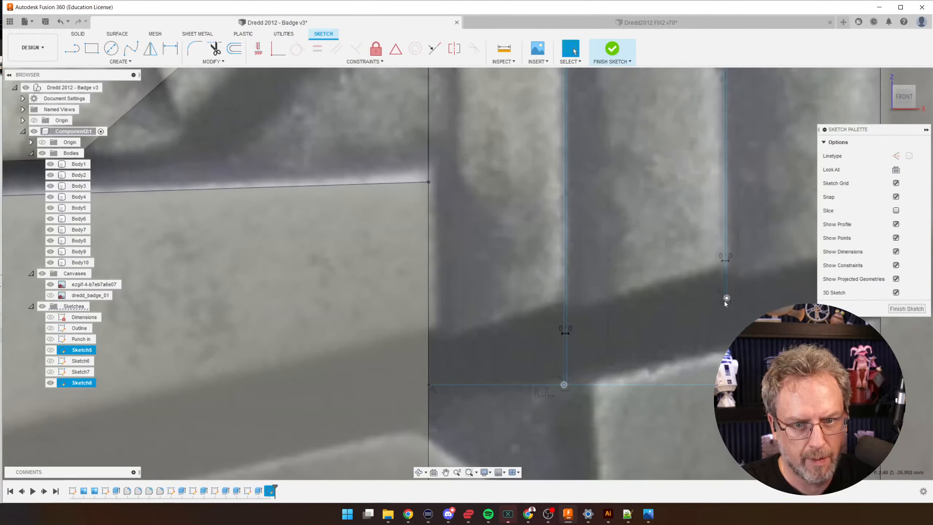
pyautogui.moveTo(724, 300); pyautogui.dragTo(724, 344)
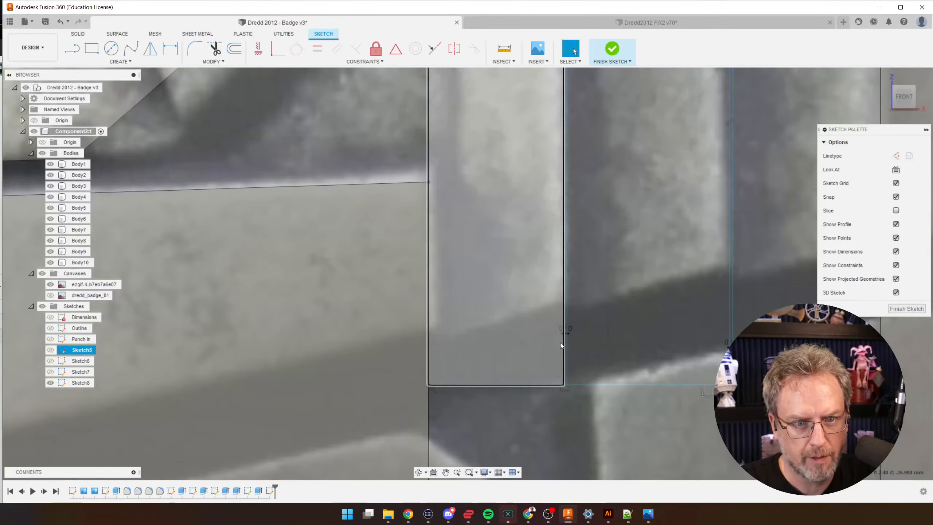
pyautogui.scroll(-10, 560, 342)
pyautogui.scroll(2, 399, 258)
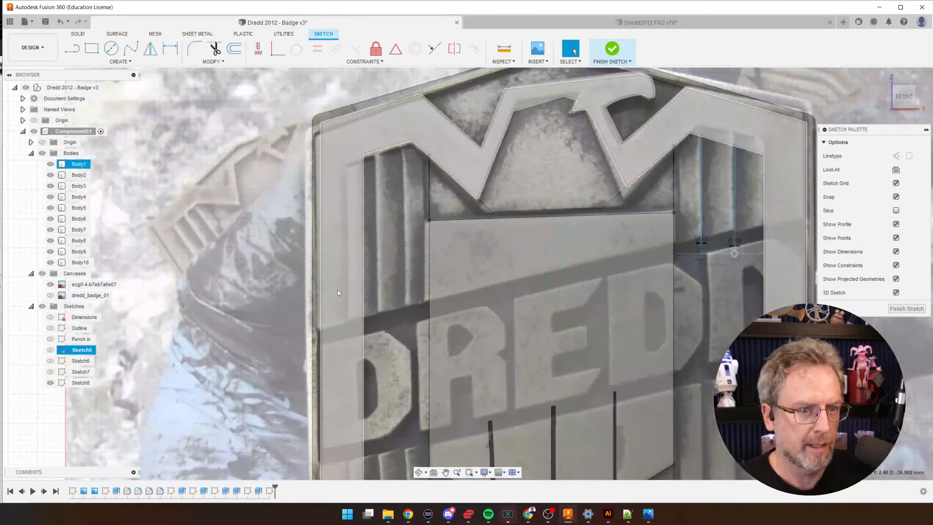
# - Draw the left recess's inner stripe line from the wing's sloped edge straight down into the dark diagonal band
pyautogui.click(73, 48)
pyautogui.scroll(3, 459, 159)
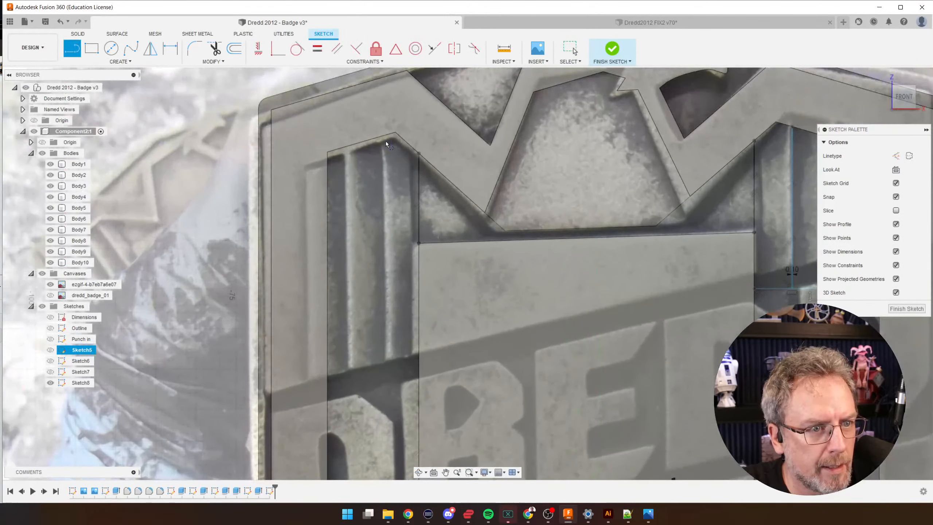
pyautogui.scroll(2, 386, 142)
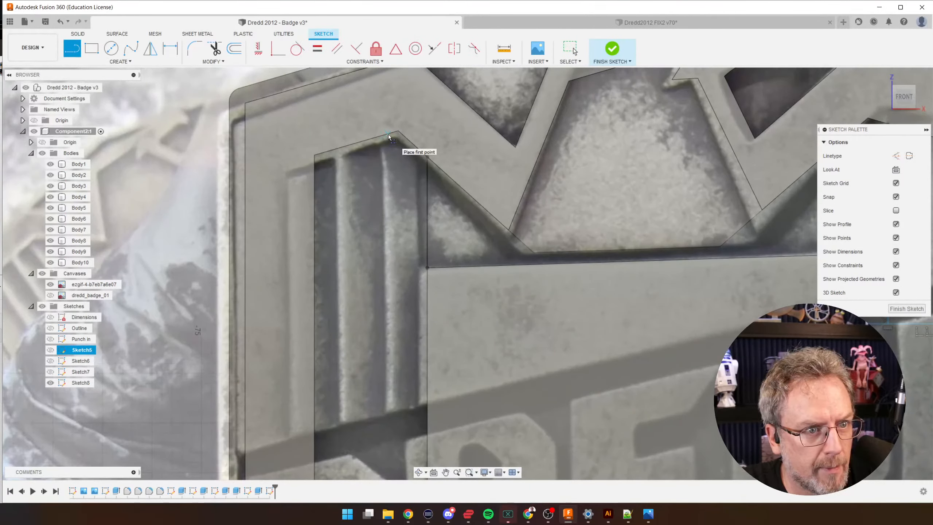
pyautogui.click(388, 134)
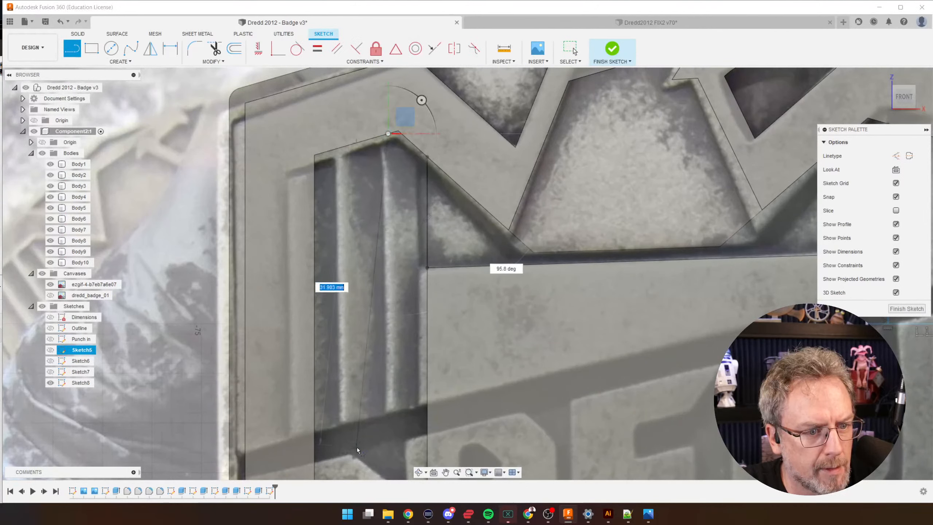
pyautogui.click(389, 423)
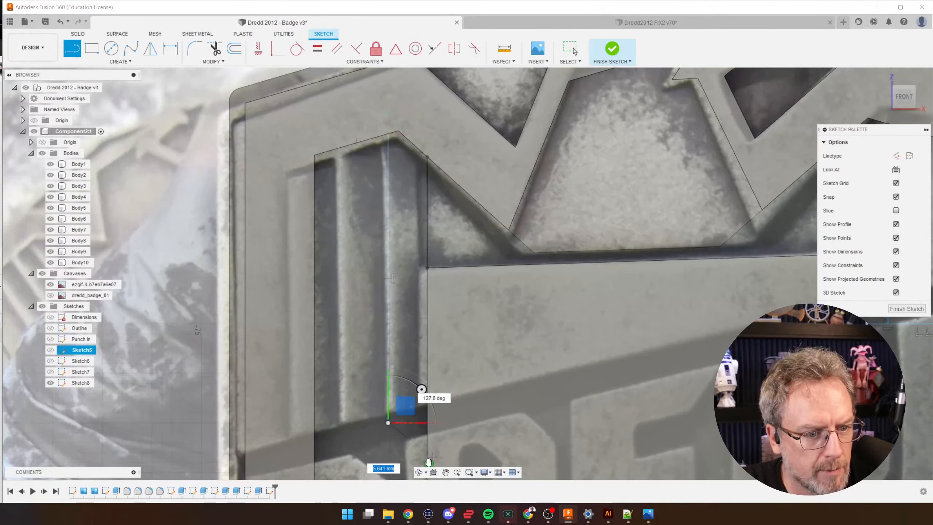
# - Draw the left recess's outer stripe line from the wing's sloped edge straight down, about 29 mm long
pyautogui.click(351, 145)
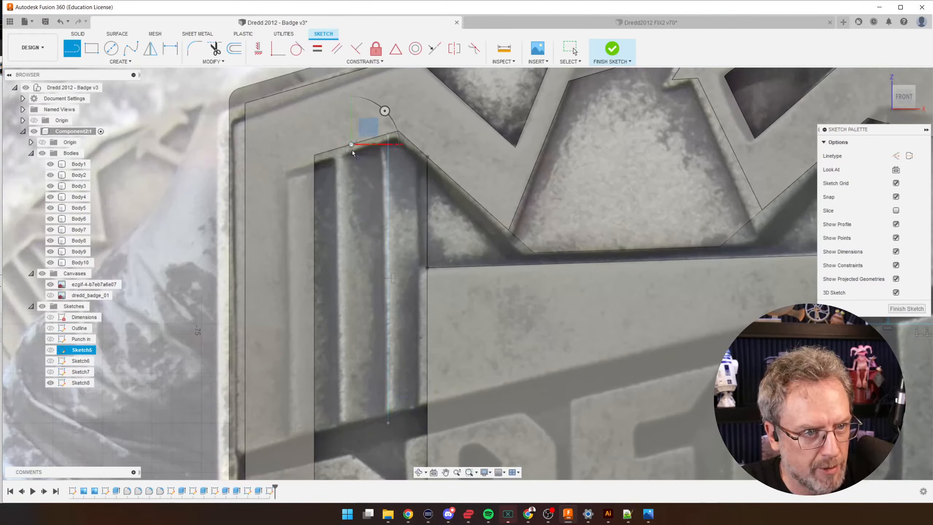
pyautogui.scroll(-3, 352, 150)
pyautogui.scroll(3, 357, 395)
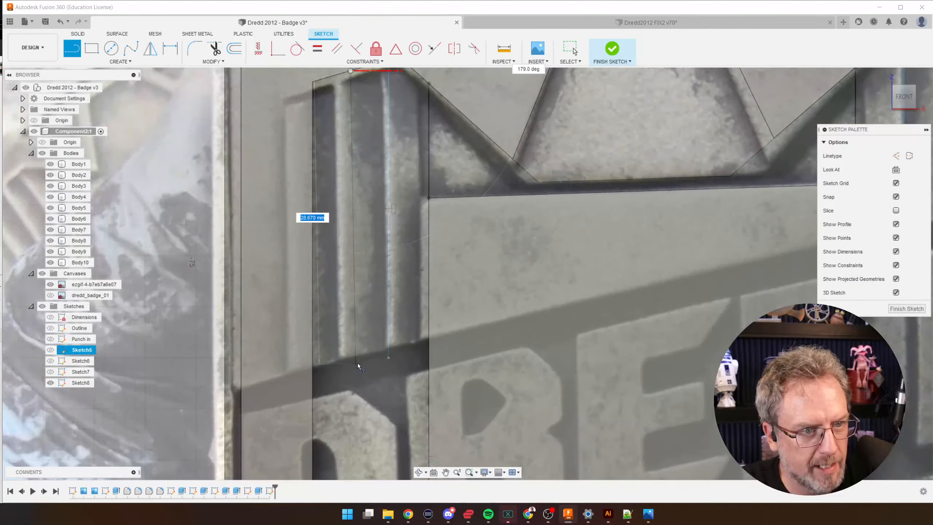
pyautogui.click(352, 365)
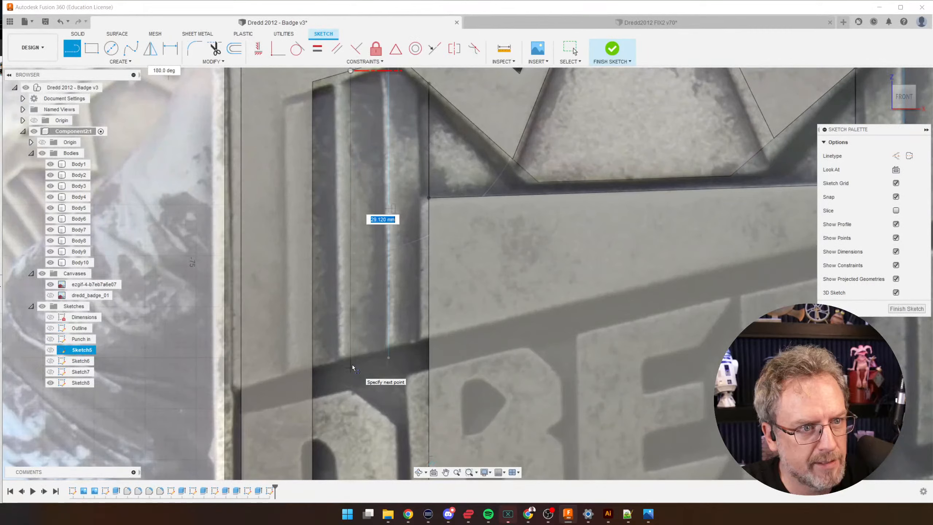
pyautogui.click(392, 408)
# - Draw a 0.1 mm horizontal segment from the lower end of the left recess's outer stripe line
pyautogui.scroll(3, 352, 373)
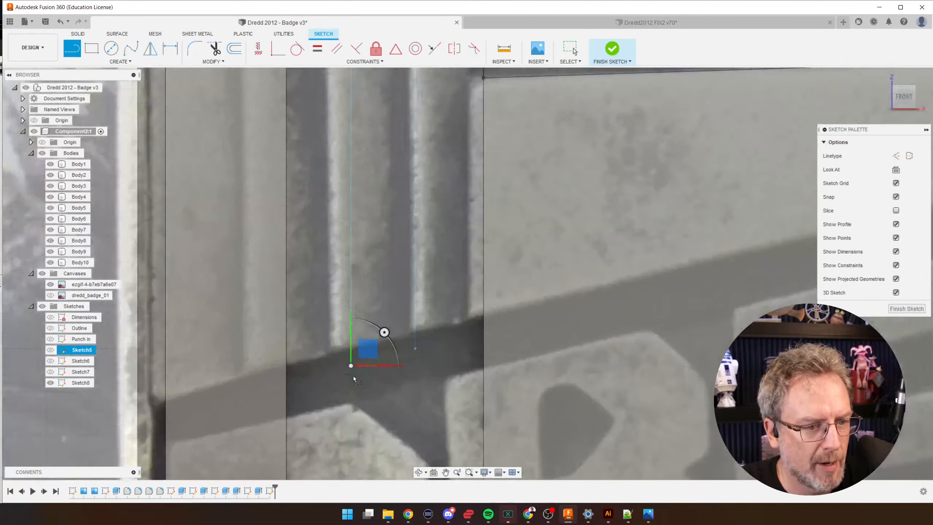
pyautogui.click(351, 353)
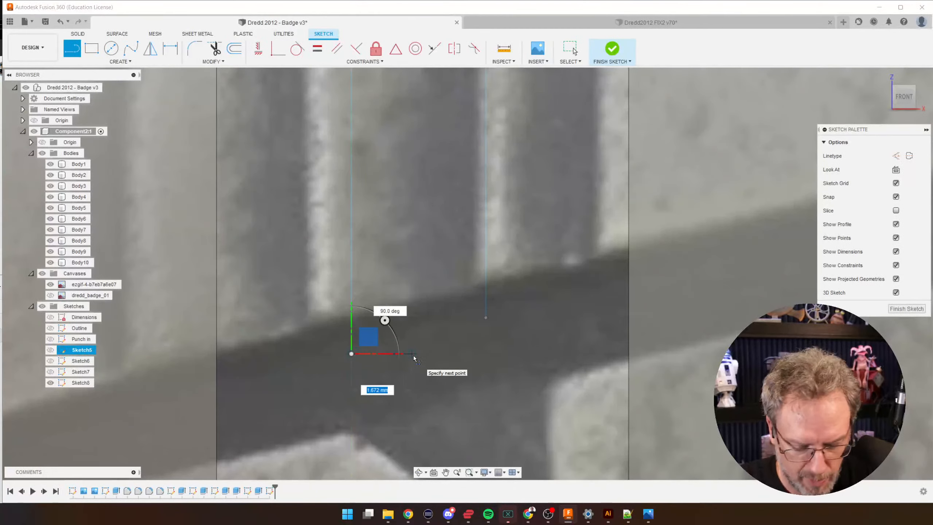
pyautogui.write('.1')
pyautogui.press('Return')
pyautogui.press('Escape')
# - Draw a 0.1 mm horizontal segment from the lower end of the left recess's inner stripe line
pyautogui.press('l')
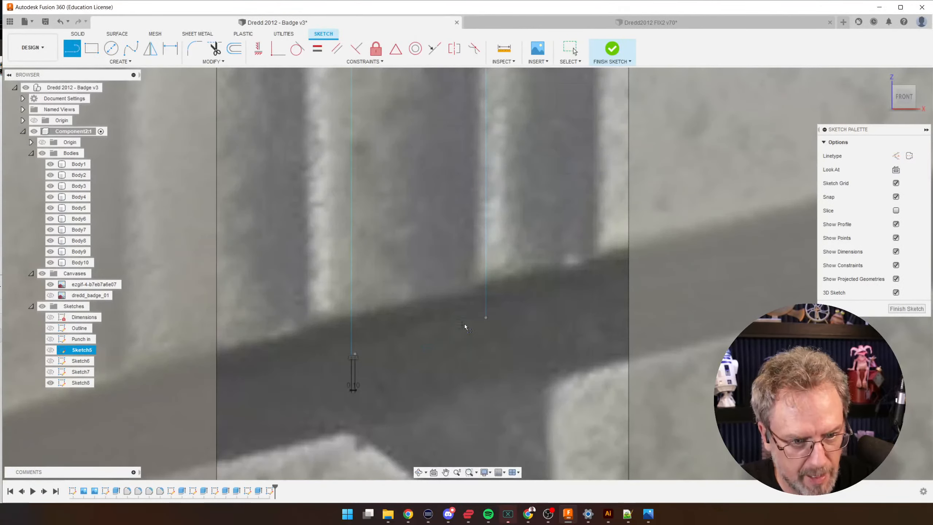
pyautogui.click(485, 316)
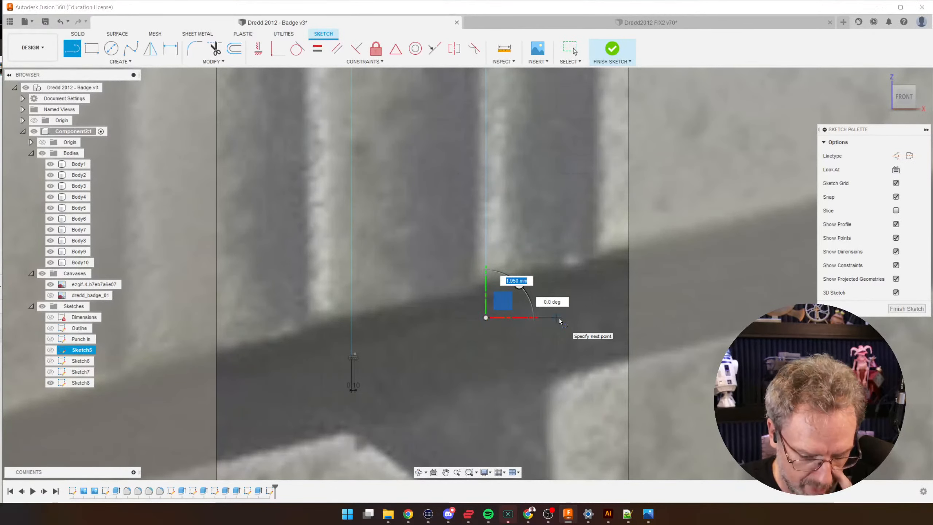
pyautogui.write('.1')
pyautogui.press('Return')
pyautogui.press('Escape')
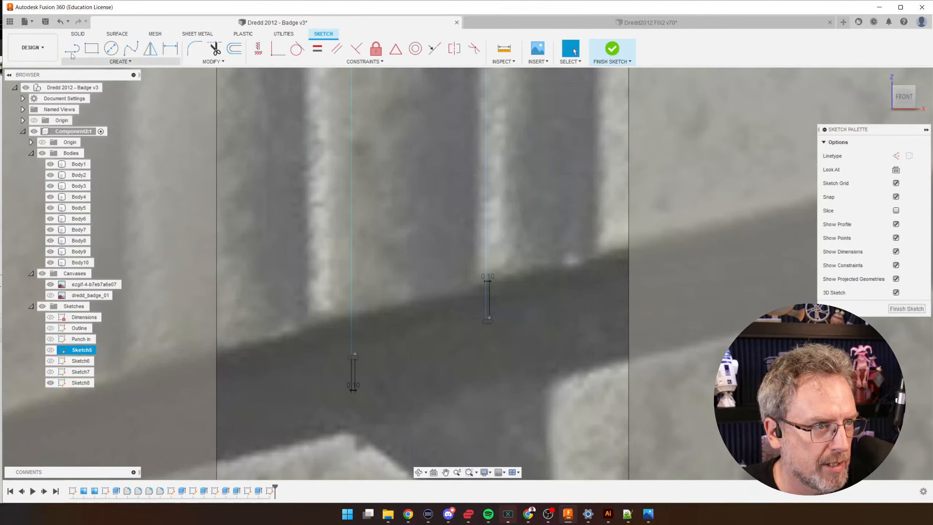
# - Draw a parallel line from the left outer stripe's 0.1 mm segment up to the wing's sloped edge
pyautogui.click(71, 50)
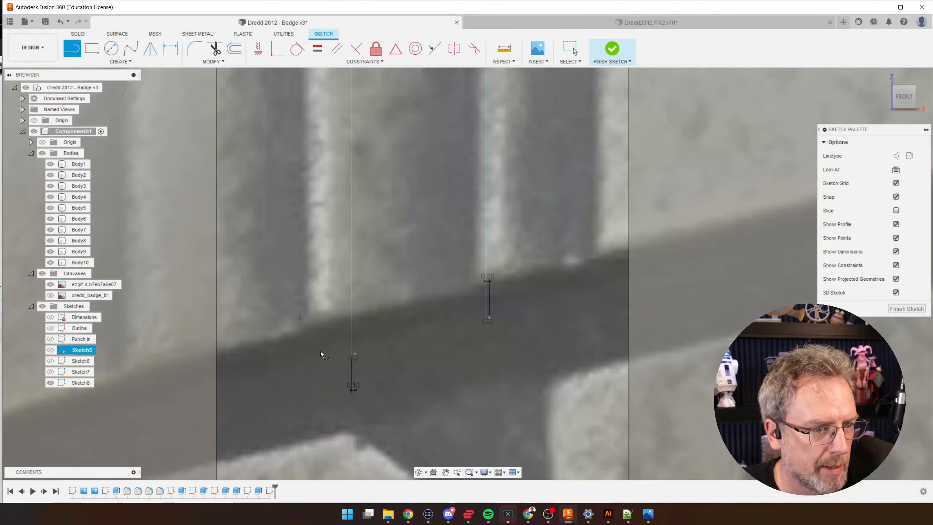
pyautogui.click(354, 355)
pyautogui.scroll(-5, 354, 361)
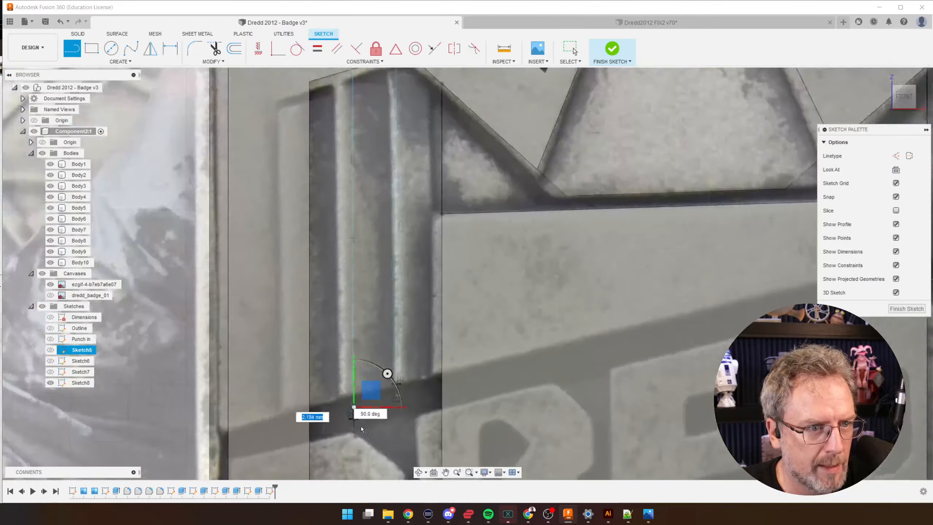
pyautogui.scroll(3, 349, 147)
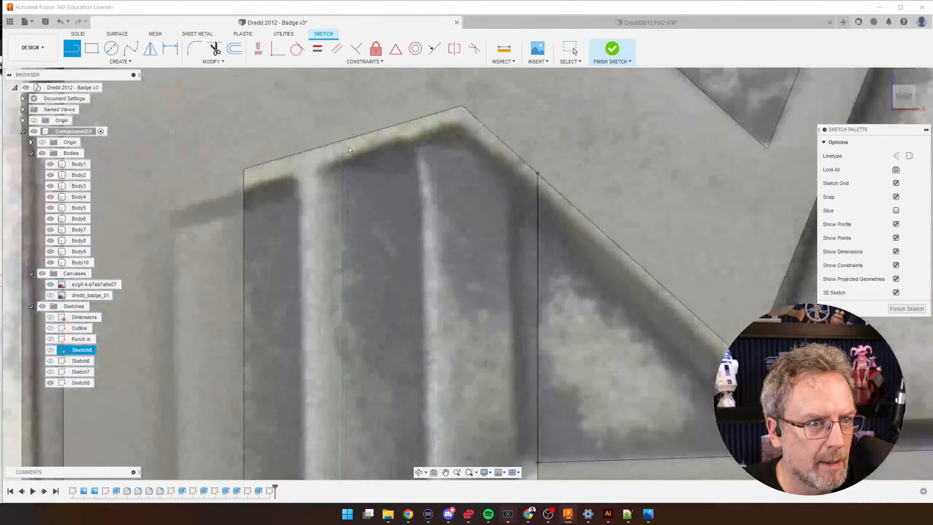
pyautogui.click(346, 140)
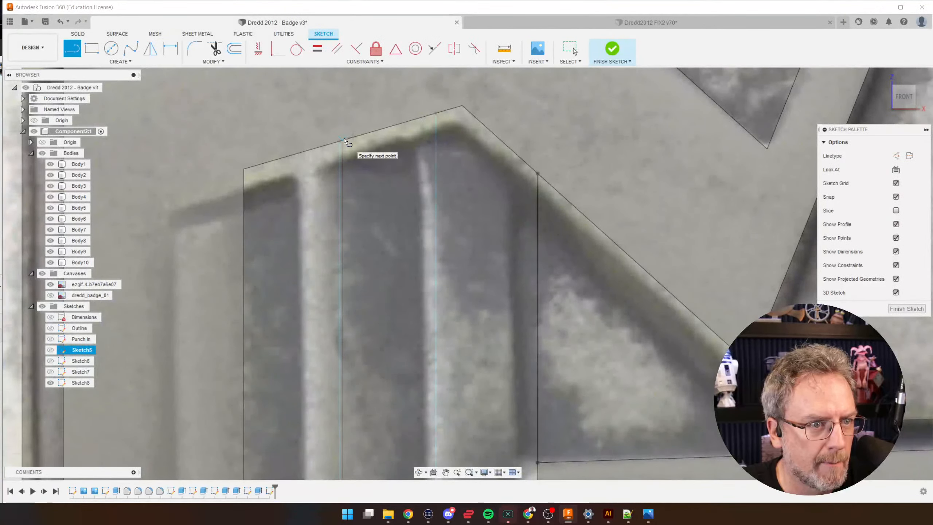
# - Draw a matching parallel line from the left inner stripe's 0.1 mm segment up to the wing's sloped edge
pyautogui.scroll(-5, 440, 150)
pyautogui.scroll(4, 436, 396)
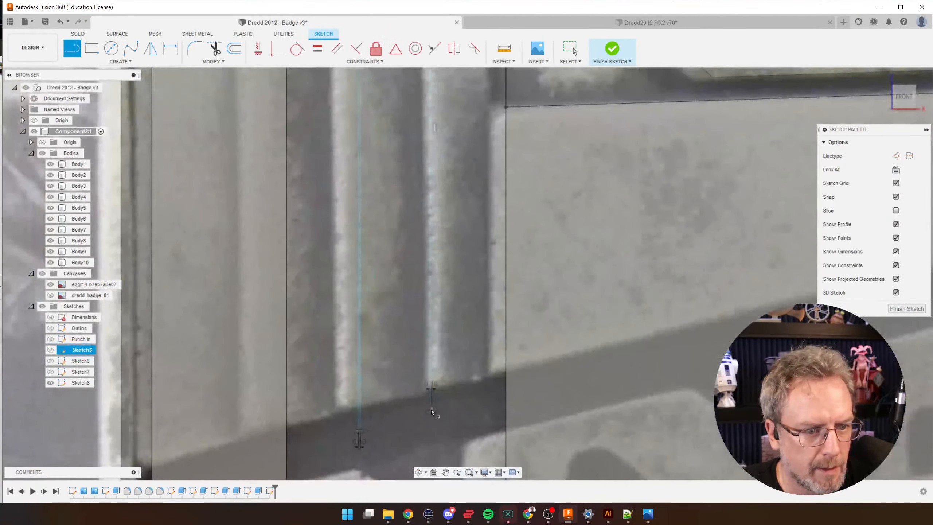
pyautogui.click(432, 409)
pyautogui.scroll(-3, 434, 408)
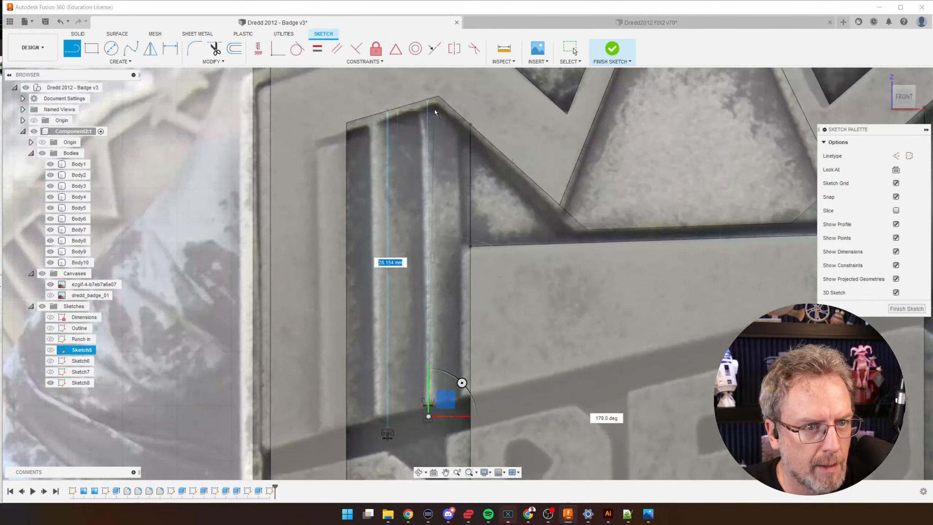
pyautogui.scroll(3, 430, 99)
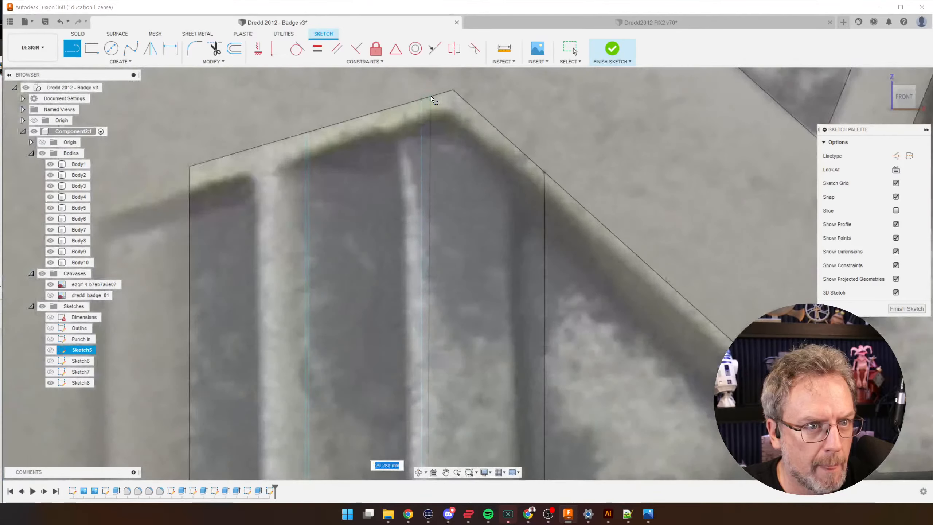
pyautogui.scroll(1, 431, 96)
pyautogui.click(426, 98)
pyautogui.press('Escape')
pyautogui.scroll(-5, 475, 123)
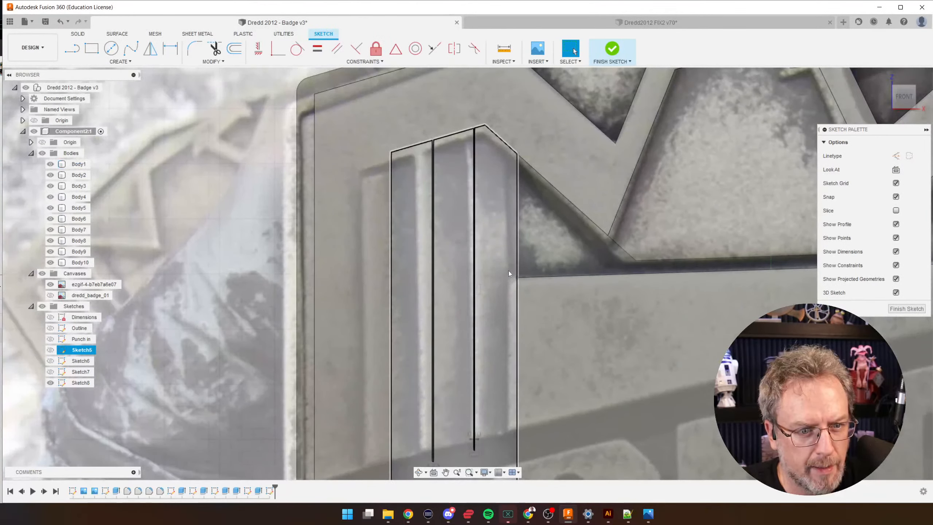
# - Draw a horizontal line across the left stripe recess from its outer edge to the shield edge
pyautogui.scroll(-3, 510, 276)
pyautogui.click(66, 43)
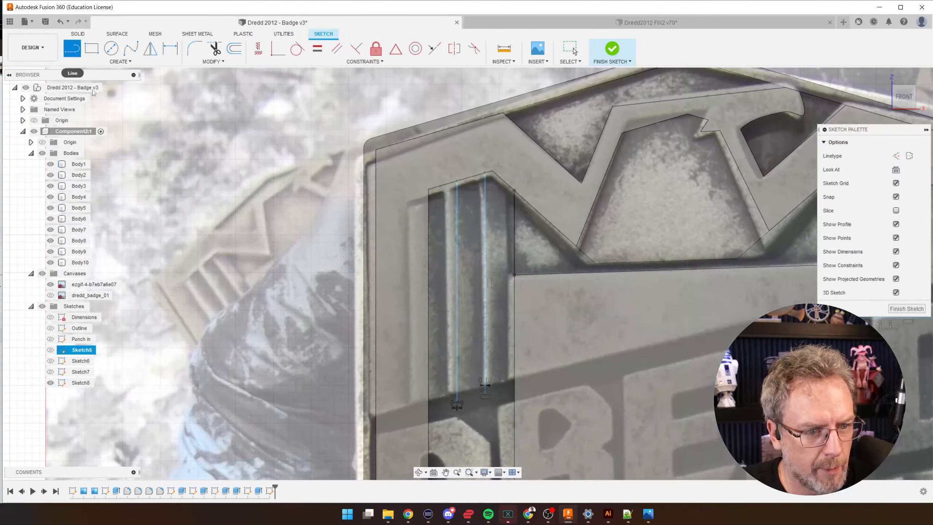
pyautogui.scroll(5, 462, 417)
pyautogui.click(389, 391)
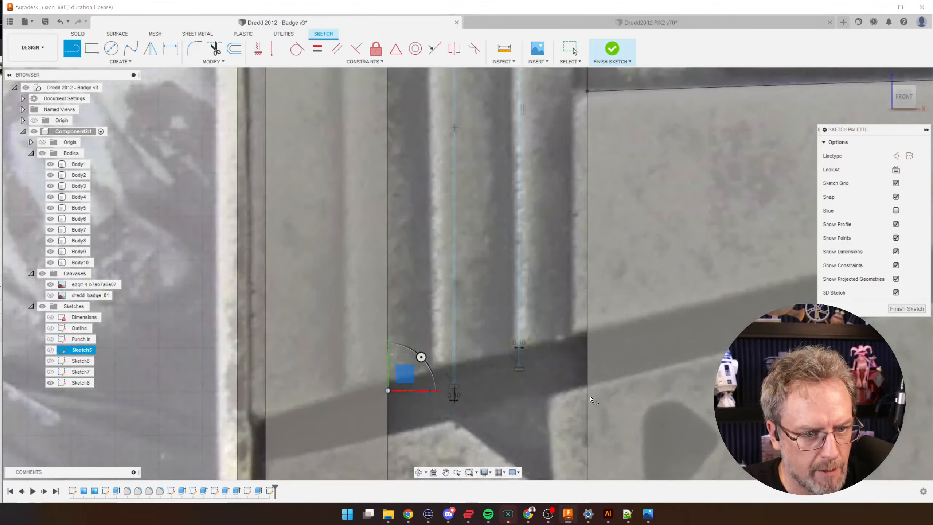
pyautogui.click(586, 390)
pyautogui.press('Escape')
# - Extend the lower ends of both stripes in the left recess down onto the new horizontal line
pyautogui.scroll(2, 437, 406)
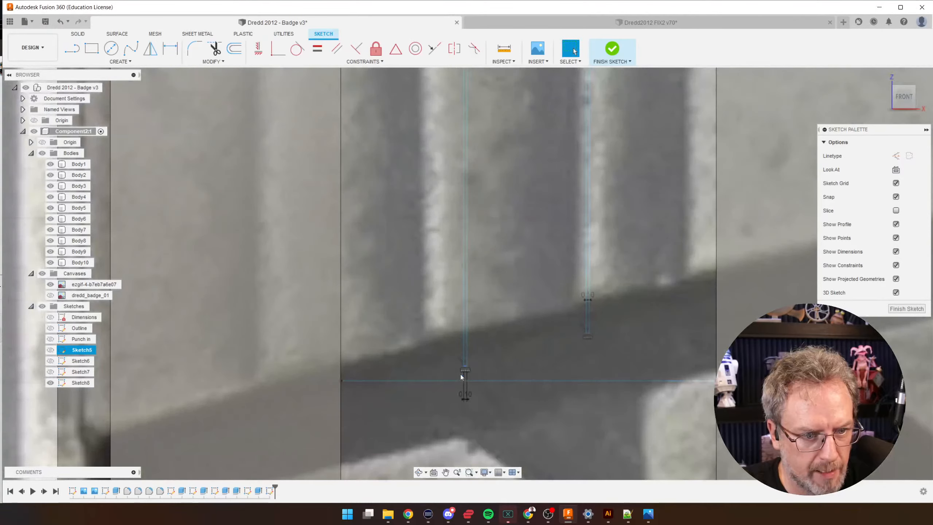
pyautogui.moveTo(464, 368); pyautogui.dragTo(463, 380)
pyautogui.moveTo(586, 333); pyautogui.dragTo(584, 382)
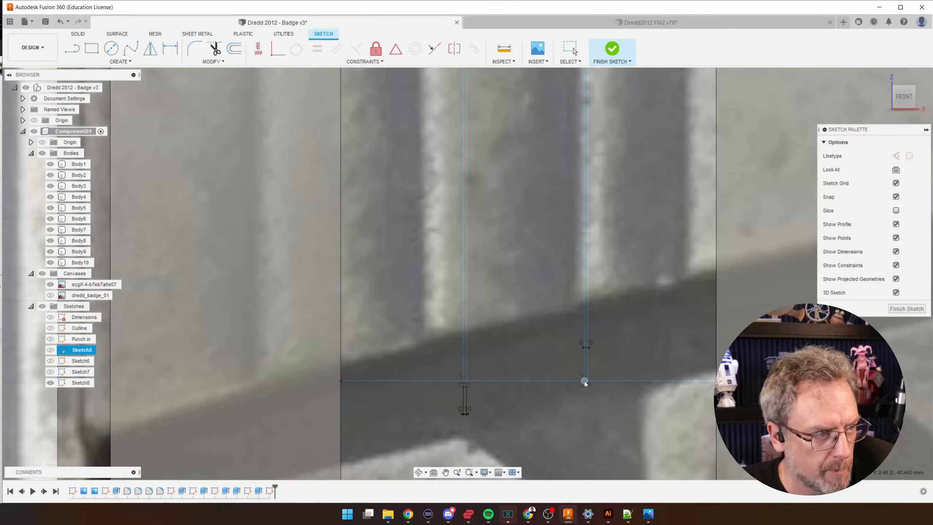
pyautogui.scroll(-3, 494, 389)
# - Select the middle and outer profiles in the left recess and all three wide profiles in the right recess to check that they are closed
pyautogui.click(527, 309)
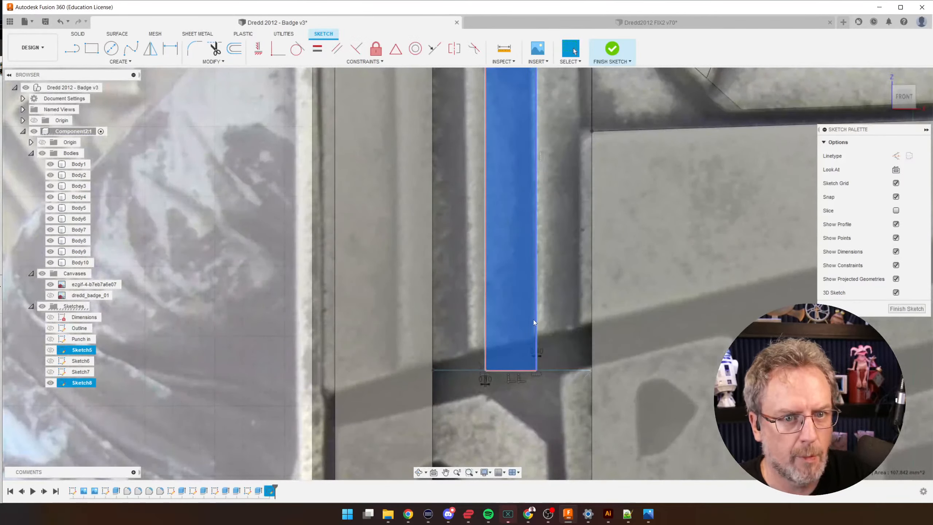
pyautogui.scroll(-2, 533, 319)
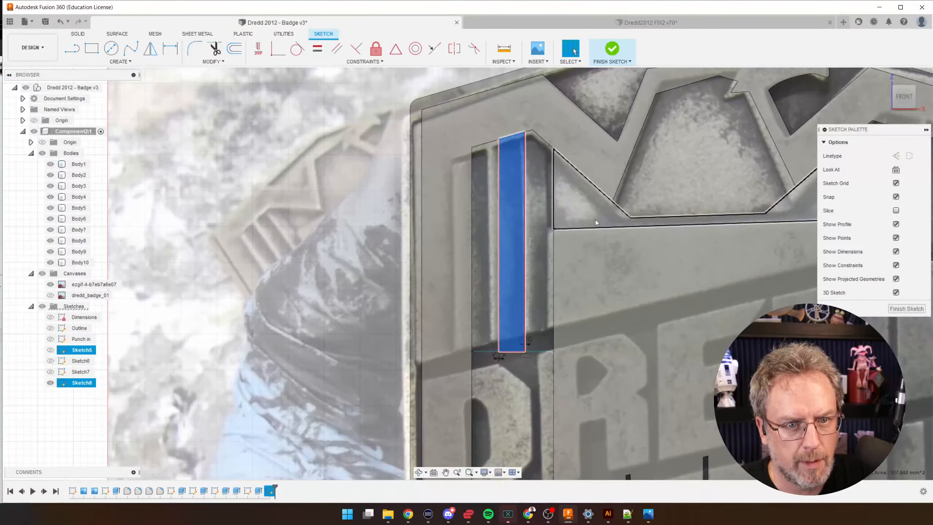
pyautogui.keyDown('shift'); pyautogui.click(477, 206); pyautogui.keyUp('shift')
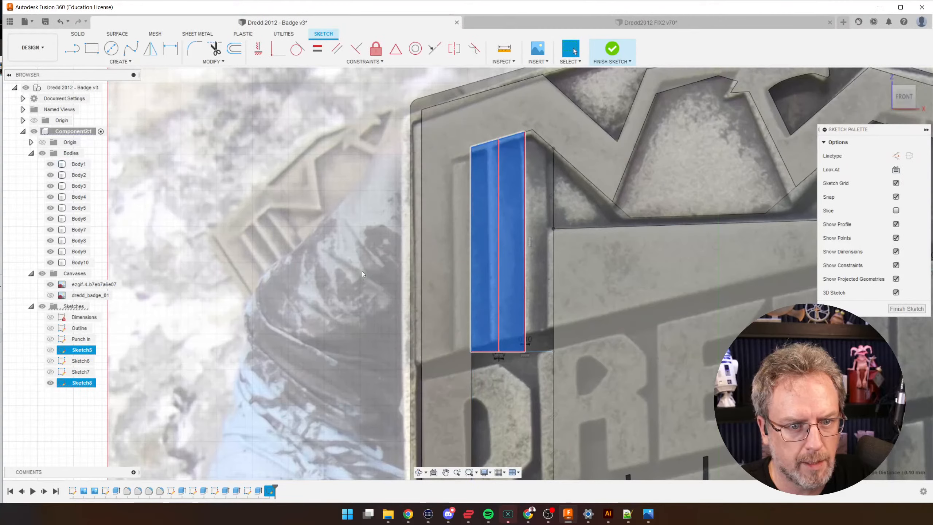
pyautogui.scroll(-2, 361, 274)
pyautogui.scroll(2, 677, 254)
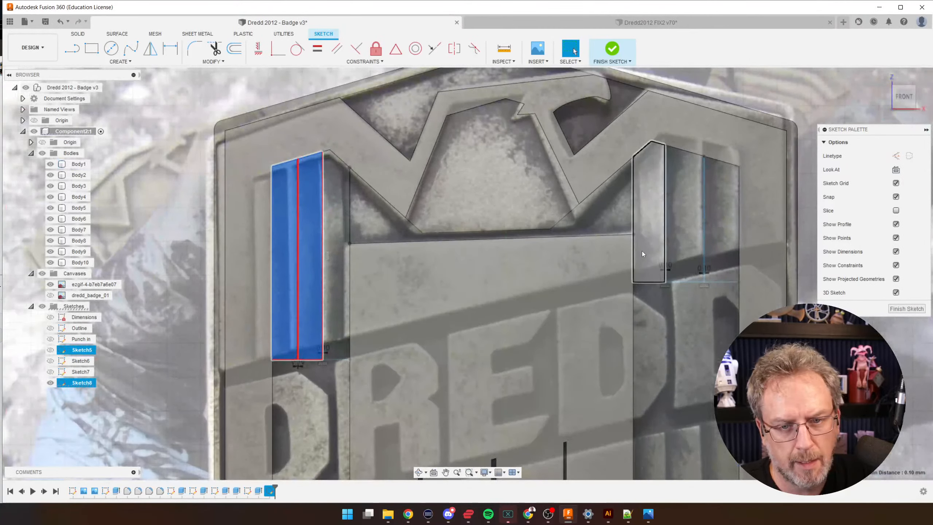
pyautogui.keyDown('shift'); pyautogui.click(644, 251); pyautogui.keyUp('shift')
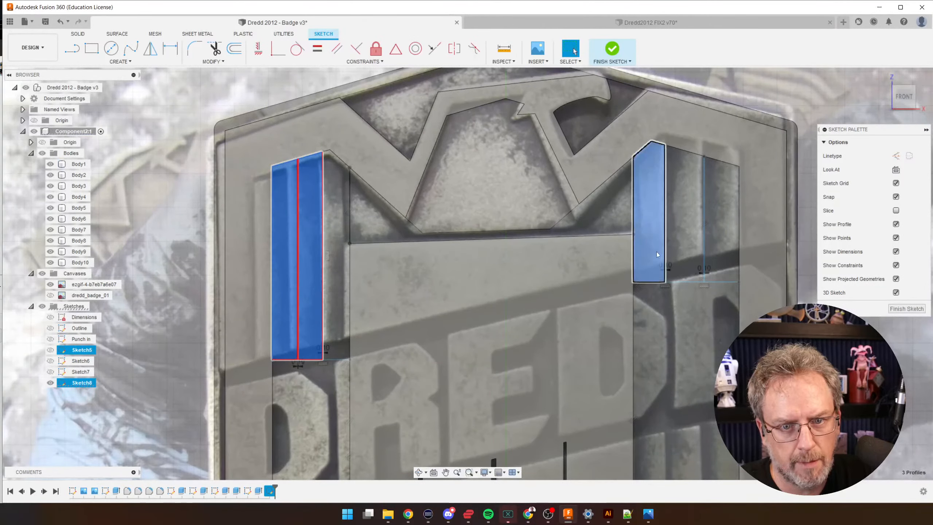
pyautogui.keyDown('shift'); pyautogui.click(679, 251); pyautogui.keyUp('shift')
pyautogui.keyDown('shift'); pyautogui.click(727, 258); pyautogui.keyUp('shift')
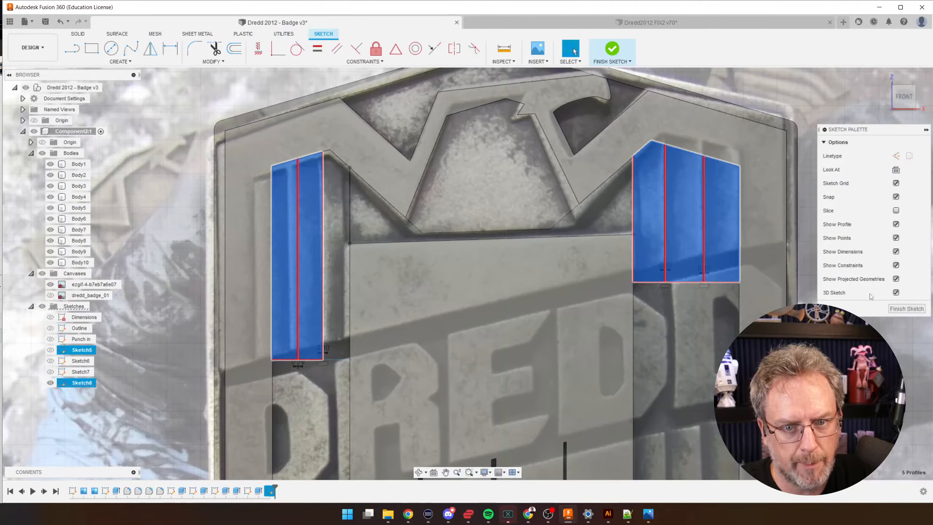
# - Finish the stripe sketch and hide the visible reference canvas
pyautogui.click(890, 309)
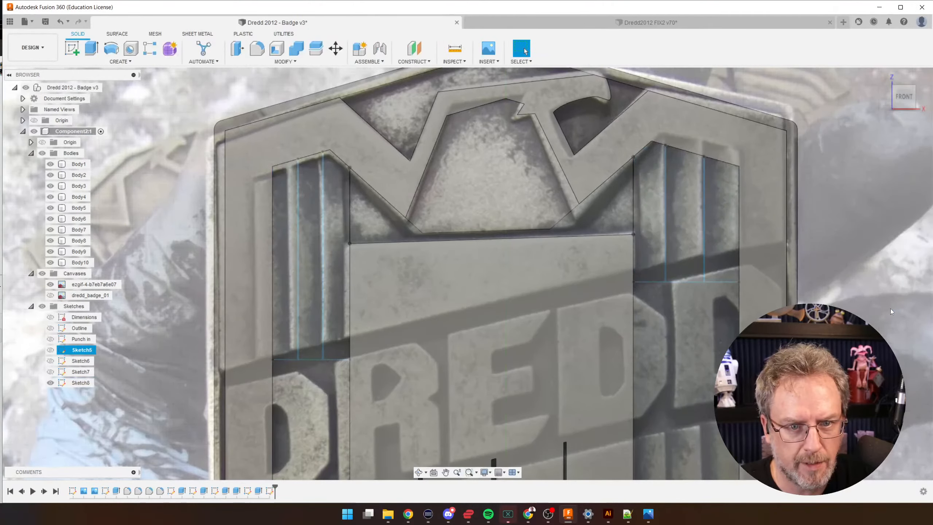
pyautogui.moveTo(861, 353)
pyautogui.keyDown('shift'); pyautogui.mouseDown(button='middle')
pyautogui.moveTo(844, 345)
pyautogui.moveTo(812, 277)
pyautogui.moveTo(844, 330)
pyautogui.moveTo(830, 347)
pyautogui.mouseUp(button='middle'); pyautogui.keyUp('shift')
pyautogui.click(50, 284)
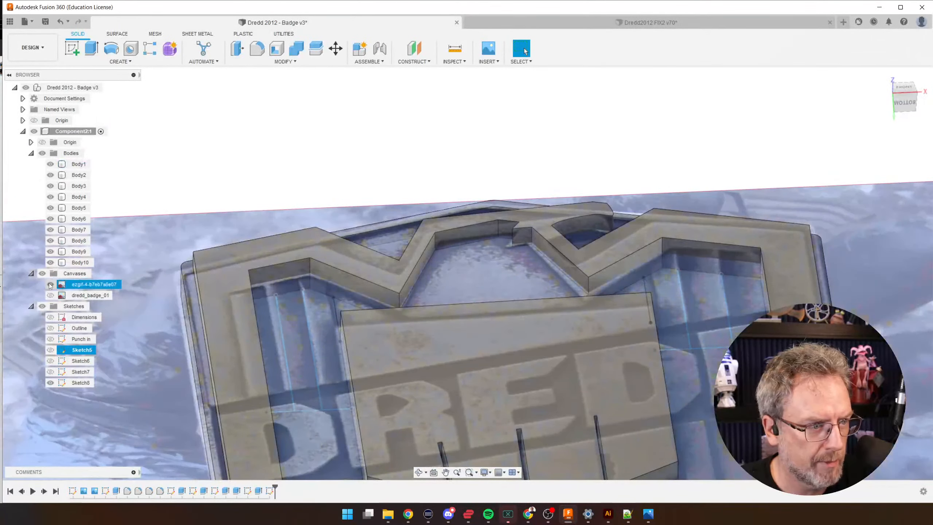
# - Roll the timeline back before the stripe sketch, extrude the recess floor around the shield 1 mm, and return the timeline to its end
pyautogui.moveTo(321, 251)
pyautogui.keyDown('shift'); pyautogui.mouseDown(button='middle')
pyautogui.moveTo(477, 238)
pyautogui.moveTo(520, 246)
pyautogui.moveTo(645, 308)
pyautogui.moveTo(606, 332)
pyautogui.moveTo(517, 315)
pyautogui.moveTo(542, 323)
pyautogui.mouseUp(button='middle'); pyautogui.keyUp('shift')
pyautogui.click(541, 329)
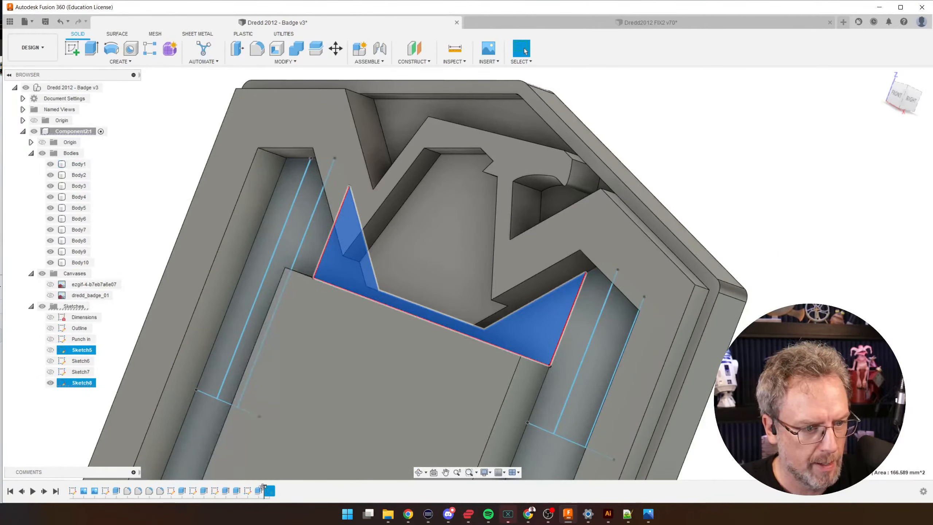
pyautogui.moveTo(262, 486); pyautogui.dragTo(263, 486)
pyautogui.click(567, 435)
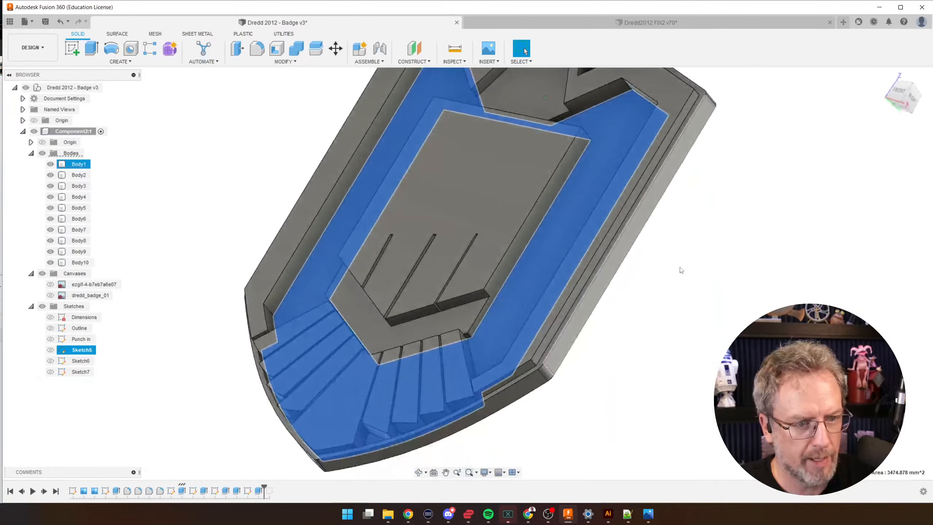
pyautogui.write('e1')
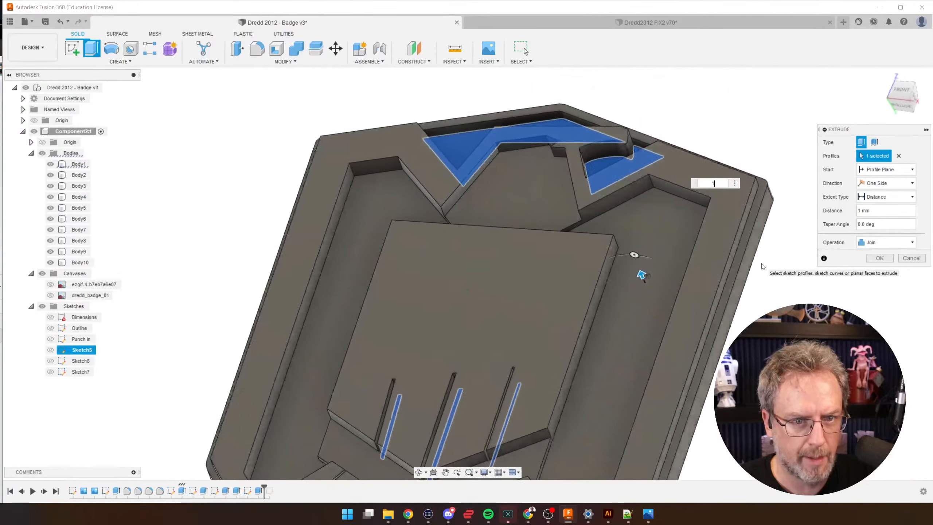
pyautogui.press('Return')
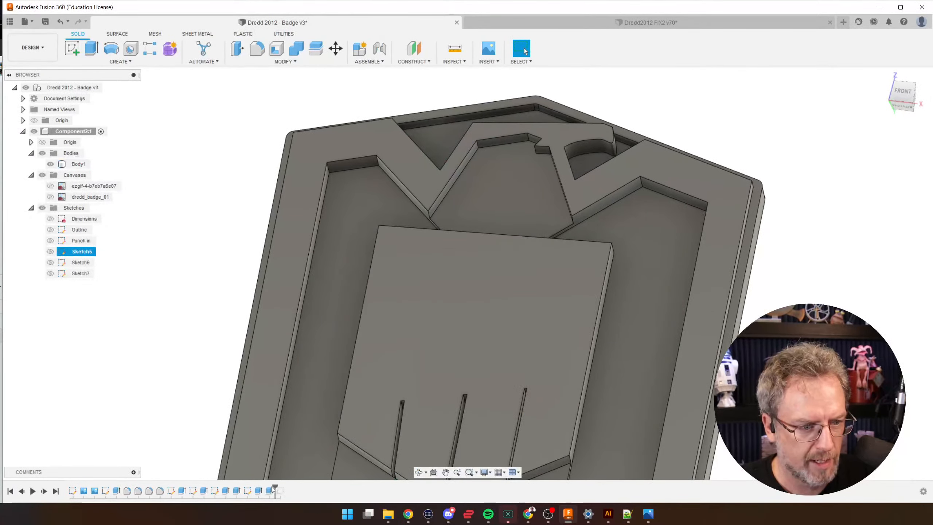
pyautogui.moveTo(275, 485); pyautogui.dragTo(285, 485)
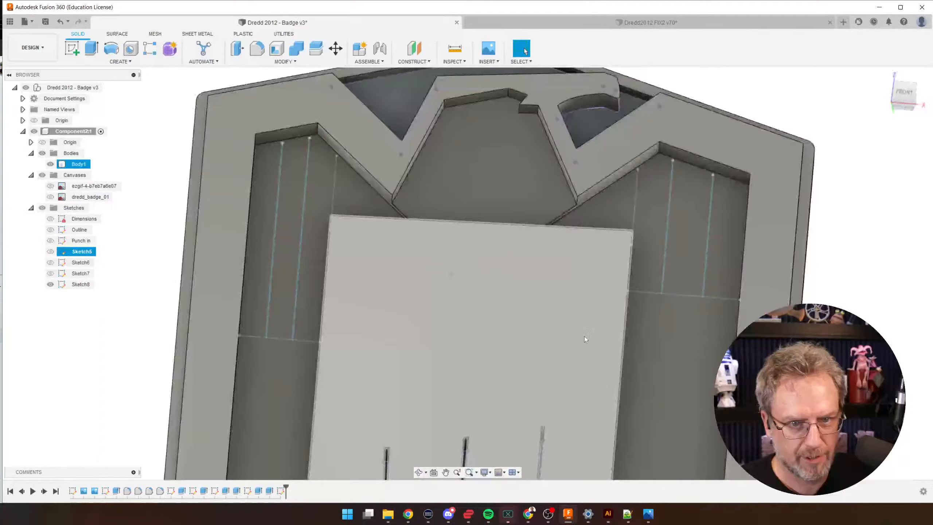
# - Examine how the stripe sketch sits relative to the raised recess floor
pyautogui.moveTo(585, 338)
pyautogui.keyDown('shift'); pyautogui.mouseDown(button='middle')
pyautogui.moveTo(722, 274)
pyautogui.moveTo(533, 446)
pyautogui.moveTo(477, 450)
pyautogui.mouseUp(button='middle'); pyautogui.keyUp('shift')
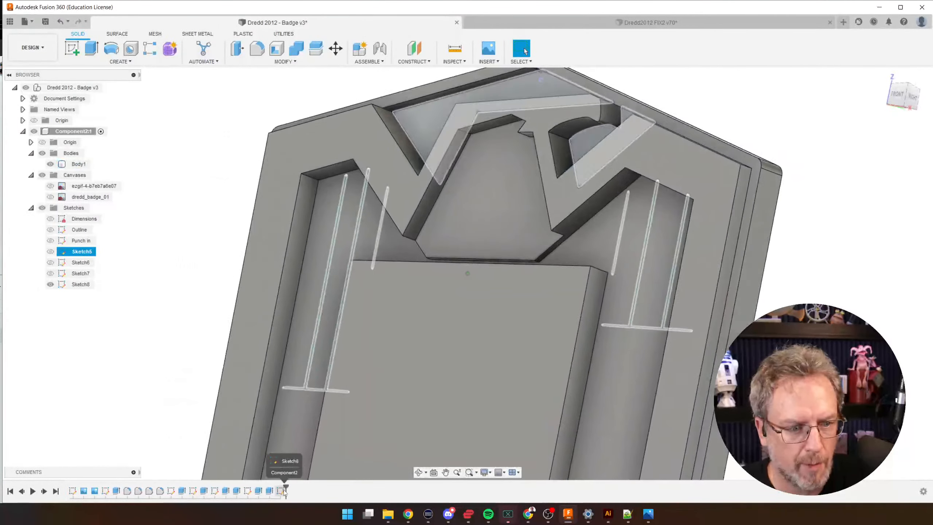
pyautogui.rightClick(281, 491)
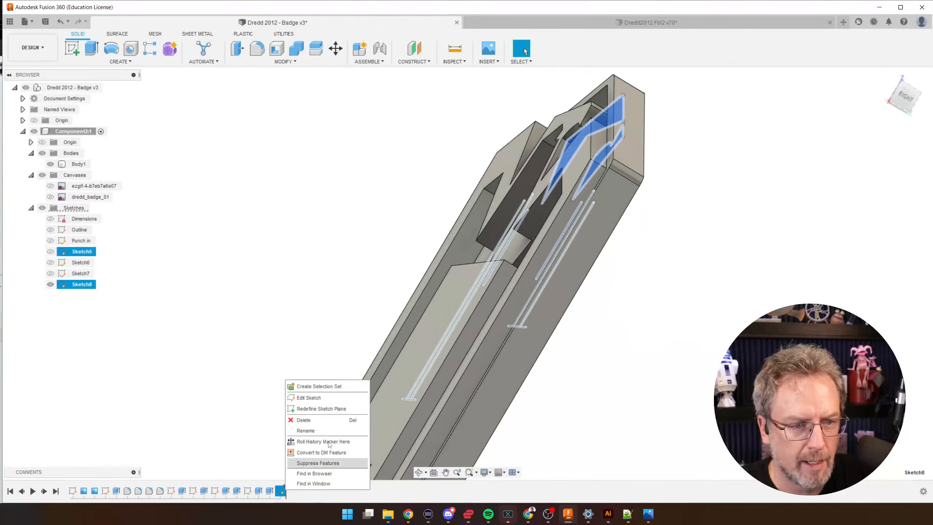
pyautogui.keyDown('shift'); pyautogui.moveTo(655, 202); pyautogui.dragTo(707, 216, button='middle'); pyautogui.keyUp('shift')
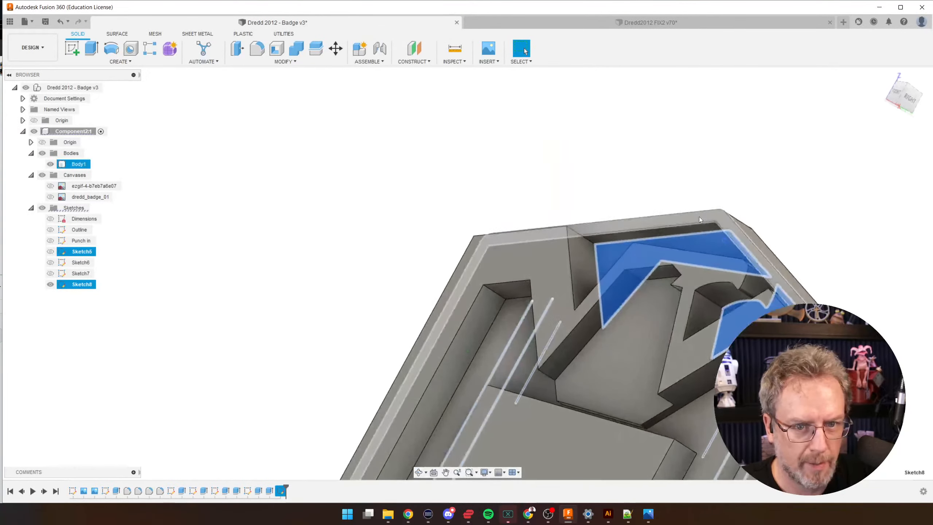
pyautogui.click(764, 192)
pyautogui.moveTo(764, 191)
pyautogui.keyDown('shift'); pyautogui.mouseDown(button='middle')
pyautogui.moveTo(733, 274)
pyautogui.moveTo(679, 267)
pyautogui.moveTo(701, 208)
pyautogui.mouseUp(button='middle'); pyautogui.keyUp('shift')
pyautogui.scroll(-3, 679, 266)
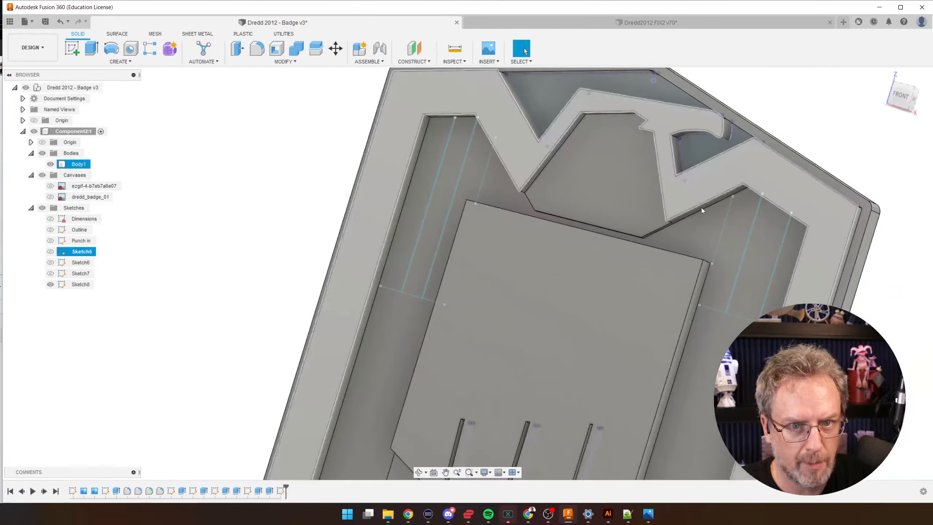
pyautogui.rightClick(270, 488)
pyautogui.click(286, 411)
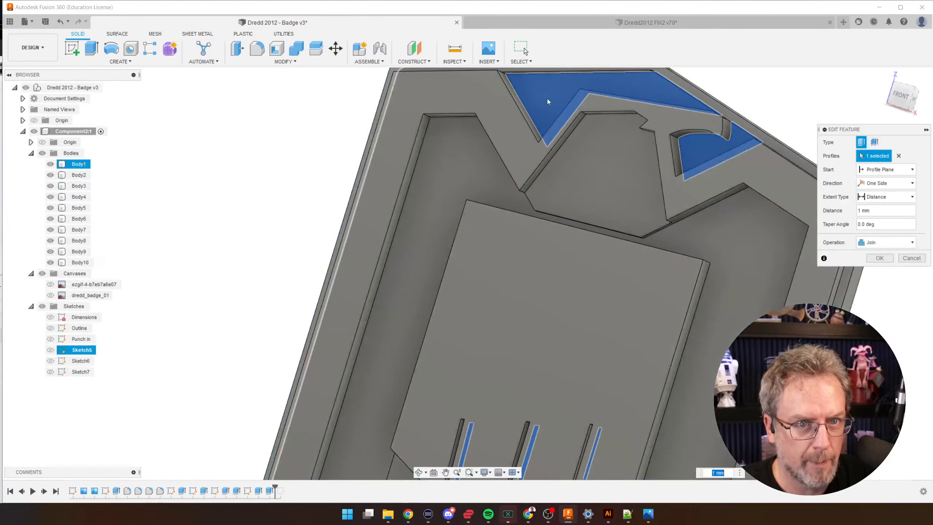
pyautogui.scroll(-3, 547, 101)
pyautogui.keyDown('shift'); pyautogui.moveTo(548, 102); pyautogui.dragTo(506, 343, button='middle'); pyautogui.keyUp('shift')
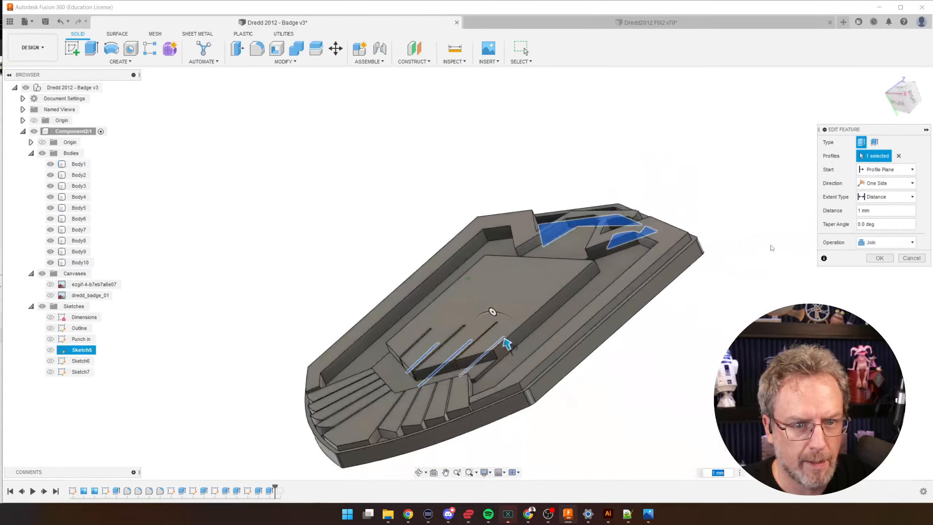
pyautogui.keyDown('shift'); pyautogui.moveTo(772, 249); pyautogui.dragTo(907, 259, button='middle'); pyautogui.keyUp('shift')
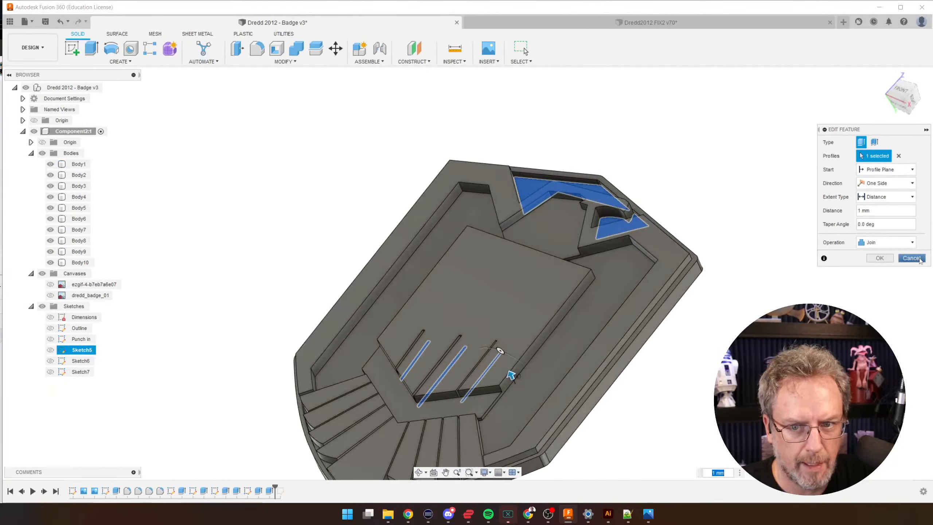
pyautogui.click(911, 258)
pyautogui.rightClick(270, 492)
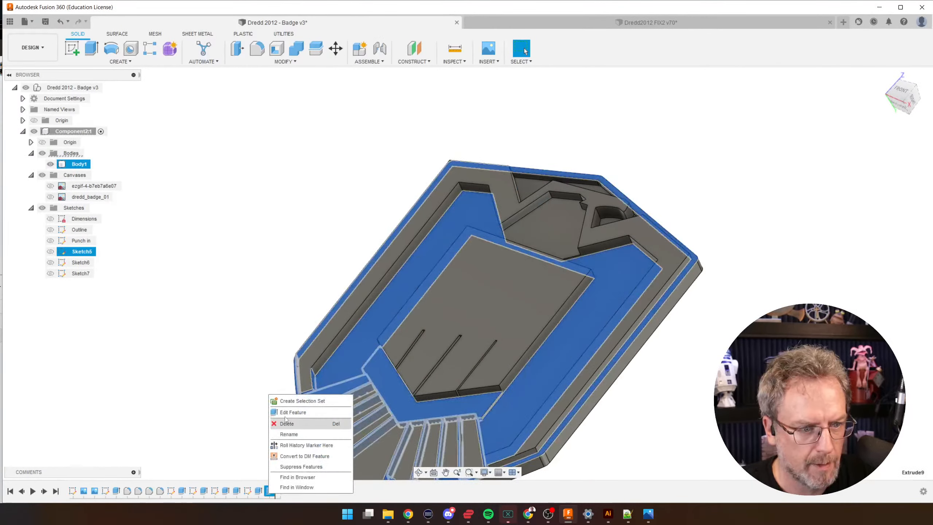
pyautogui.click(283, 410)
pyautogui.keyDown('shift'); pyautogui.moveTo(524, 341); pyautogui.dragTo(552, 345, button='middle'); pyautogui.keyUp('shift')
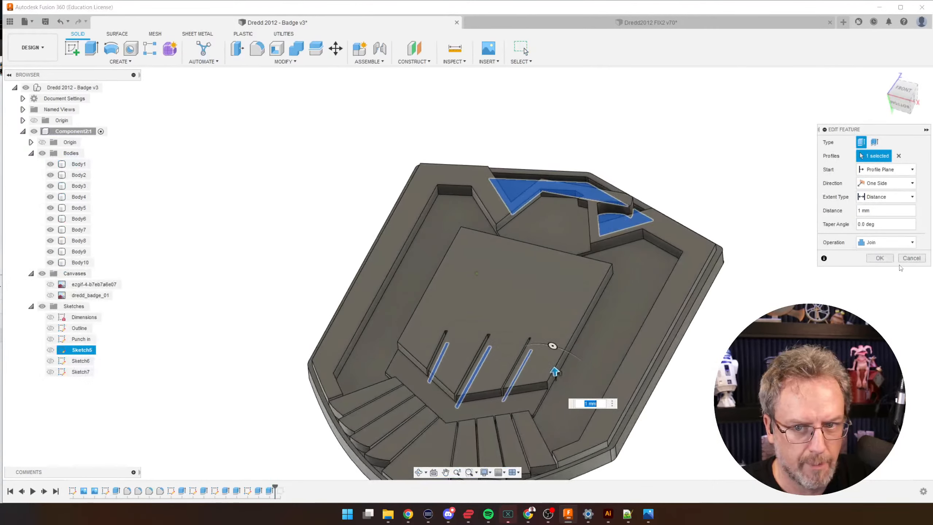
pyautogui.press('Escape')
# - Replace the floor extrusion ahead of the stripe sketch with a 1 mm joined extrusion of the shield recess floor and the recess above the eagle's head
pyautogui.moveTo(275, 487); pyautogui.dragTo(264, 487)
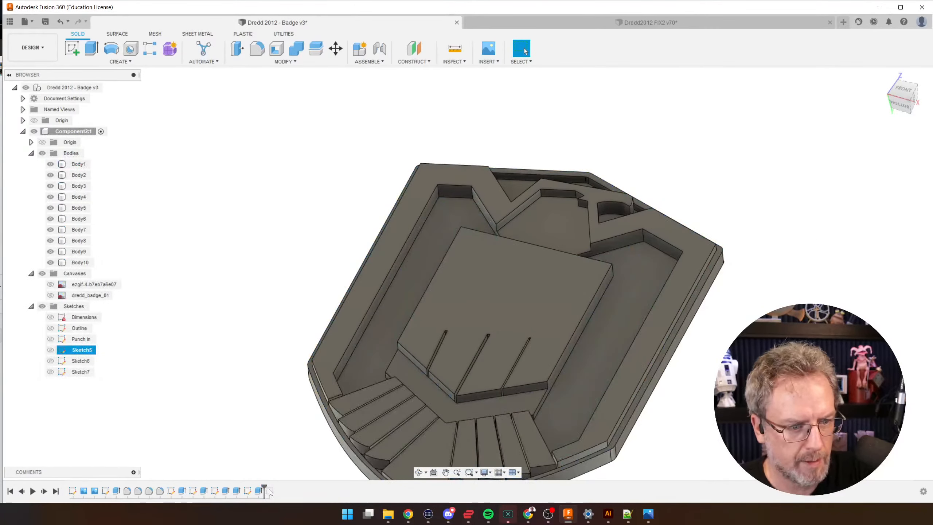
pyautogui.click(434, 248)
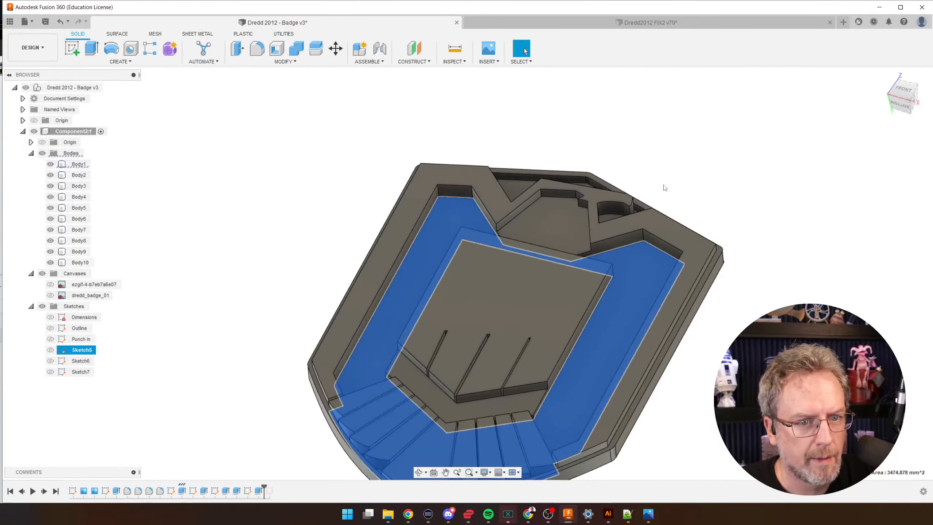
pyautogui.keyDown('shift'); pyautogui.moveTo(662, 183); pyautogui.dragTo(535, 230, button='middle'); pyautogui.keyUp('shift')
pyautogui.keyDown('shift'); pyautogui.click(528, 222); pyautogui.keyUp('shift')
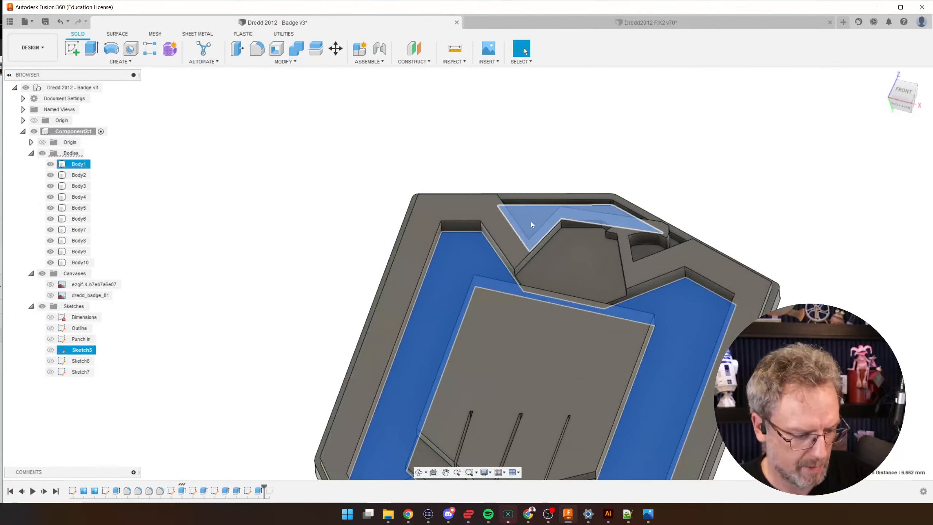
pyautogui.write('e')
pyautogui.write('1')
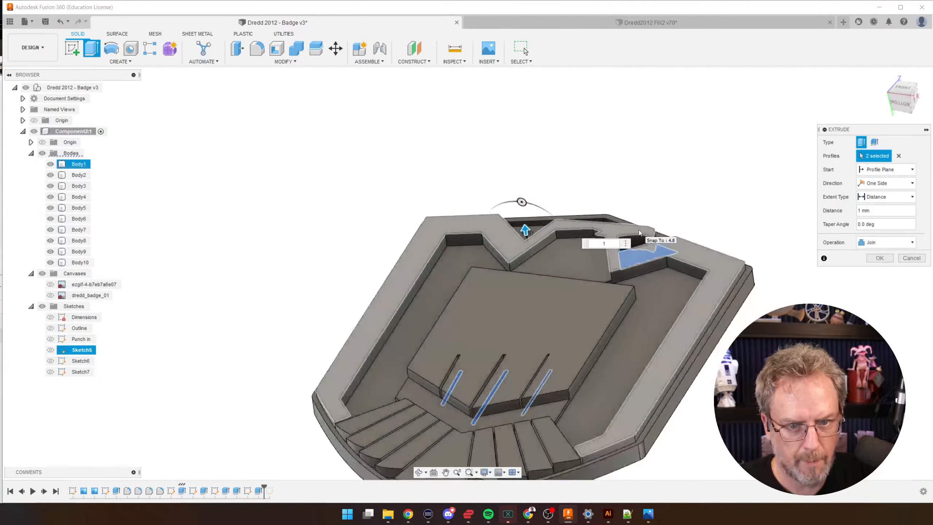
pyautogui.press('Return')
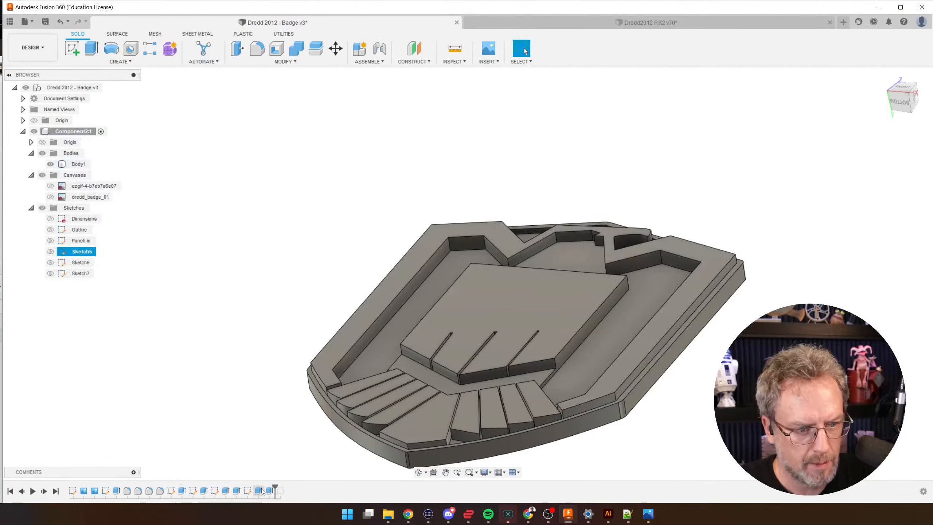
pyautogui.moveTo(292, 485); pyautogui.dragTo(293, 485)
# - Hide and reshow the badge body to examine the stripe lines against the raised recess floor
pyautogui.moveTo(375, 440)
pyautogui.keyDown('shift'); pyautogui.mouseDown(button='middle')
pyautogui.moveTo(681, 350)
pyautogui.moveTo(684, 360)
pyautogui.moveTo(704, 362)
pyautogui.moveTo(612, 333)
pyautogui.mouseUp(button='middle'); pyautogui.keyUp('shift')
pyautogui.click(694, 358)
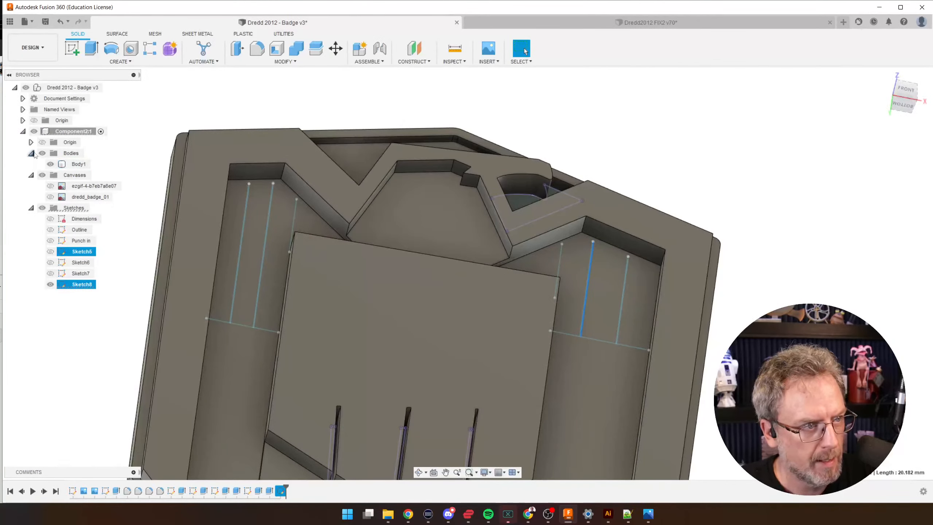
pyautogui.click(51, 164)
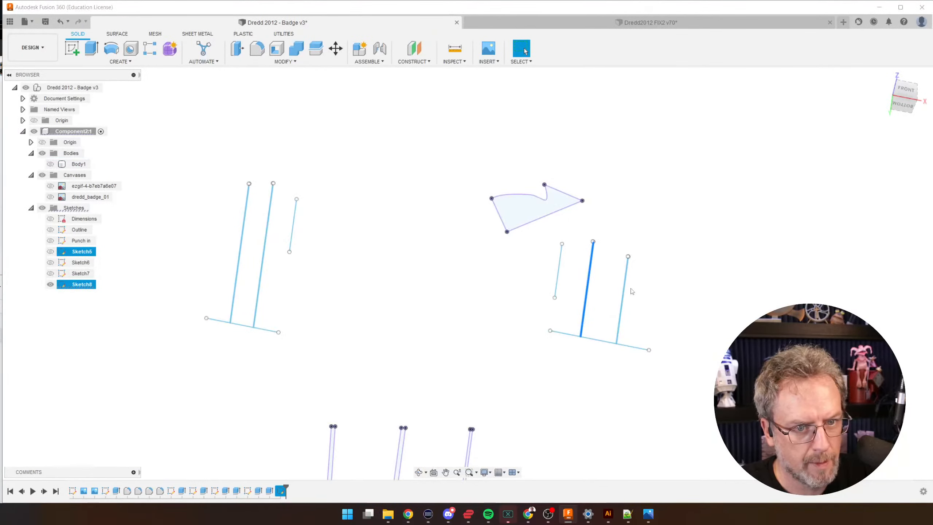
pyautogui.click(51, 164)
pyautogui.scroll(-3, 437, 235)
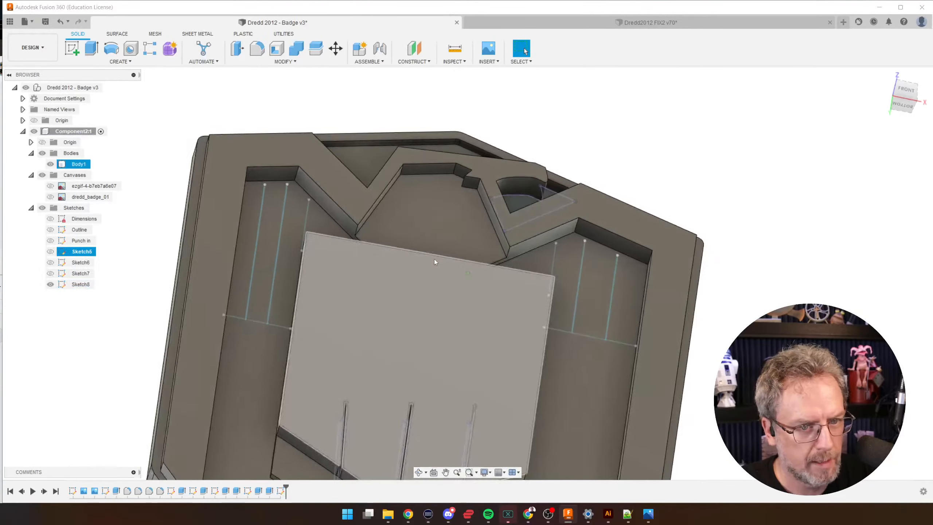
pyautogui.keyDown('shift'); pyautogui.moveTo(436, 235); pyautogui.dragTo(449, 320, button='middle'); pyautogui.keyUp('shift')
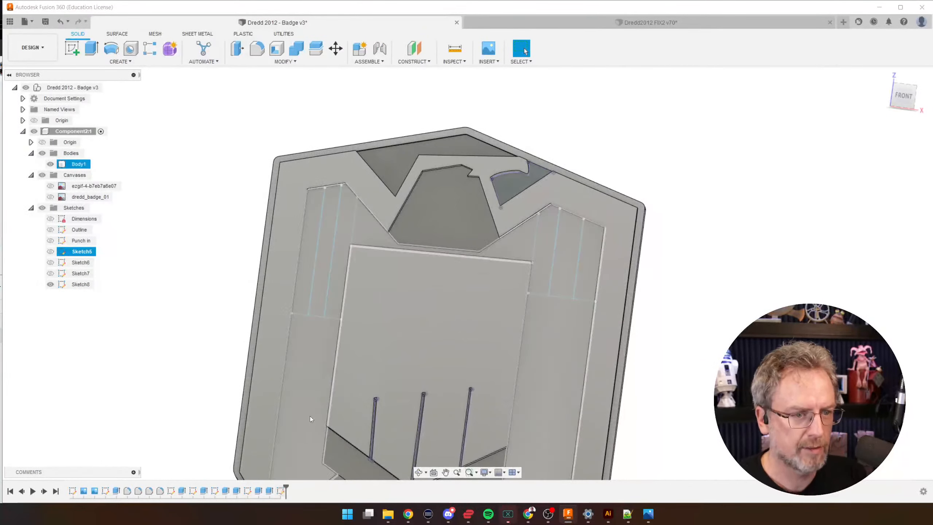
pyautogui.click(343, 230)
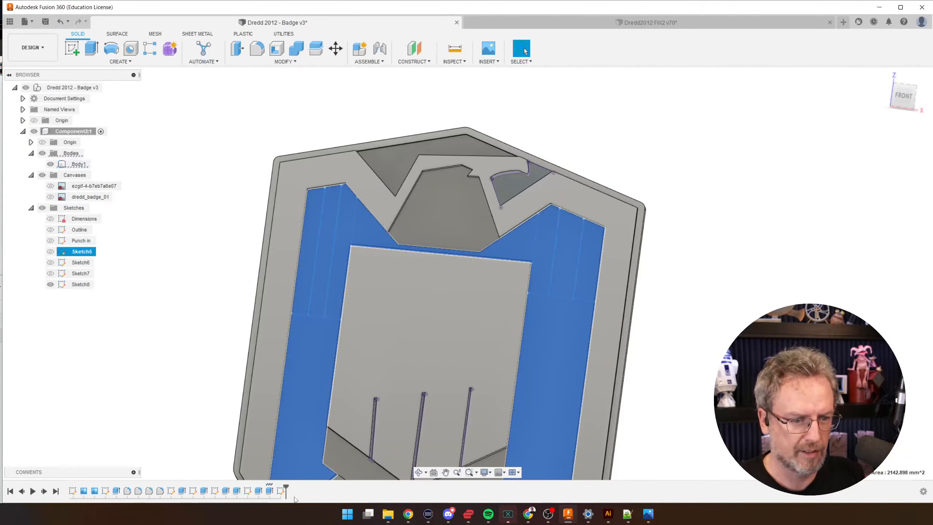
# - Try to redefine the stripe sketch's plane as the raised recess floor
pyautogui.rightClick(281, 491)
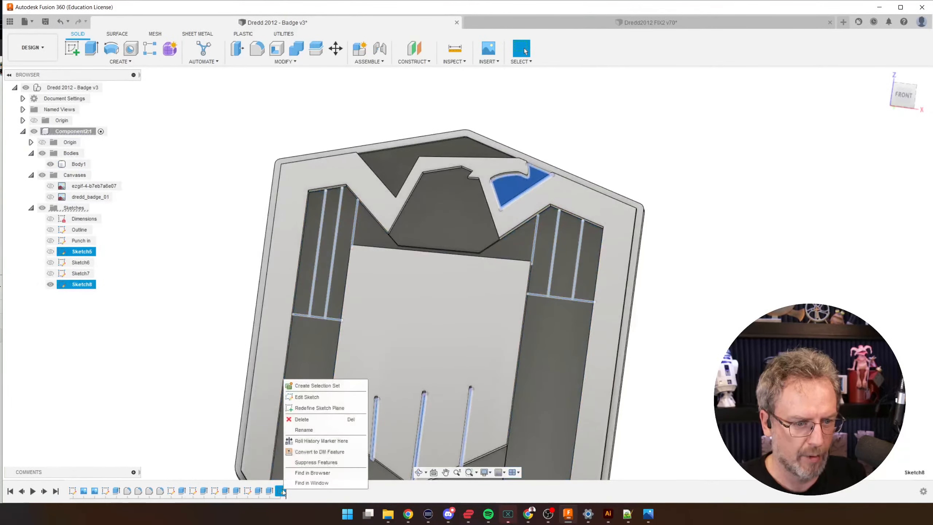
pyautogui.click(318, 407)
pyautogui.click(558, 341)
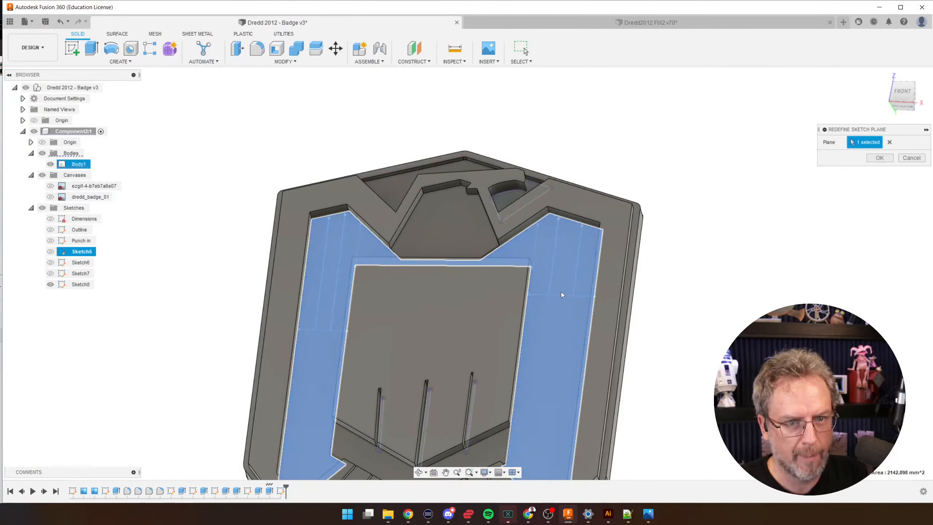
pyautogui.press('Return')
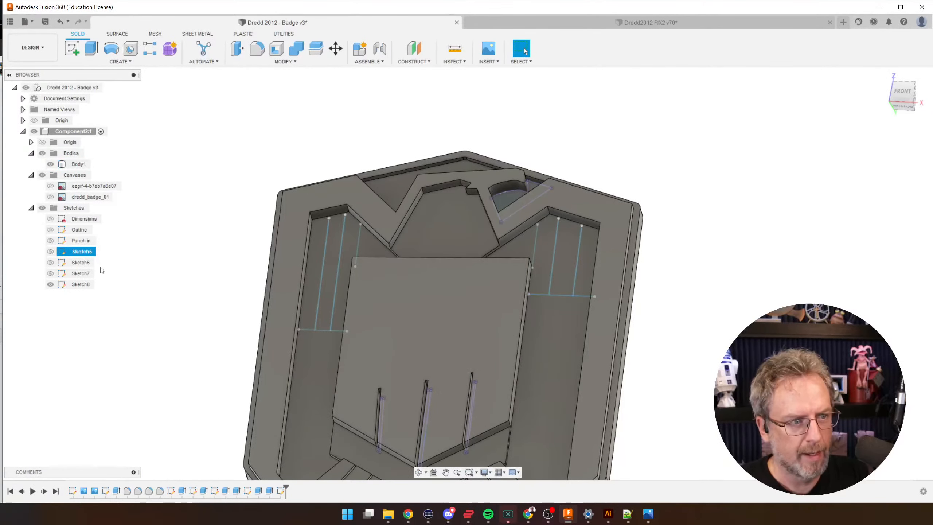
# - Redefine the stripe sketch's plane so that it lies on the raised floor face around the shield
pyautogui.keyDown('ctrl'); pyautogui.click(82, 285); pyautogui.keyUp('ctrl')
pyautogui.rightClick(84, 288)
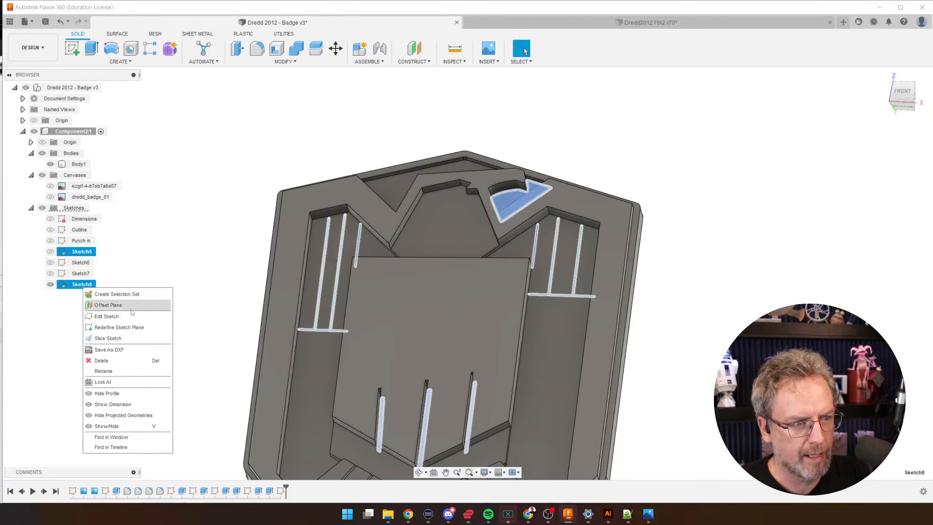
pyautogui.click(142, 325)
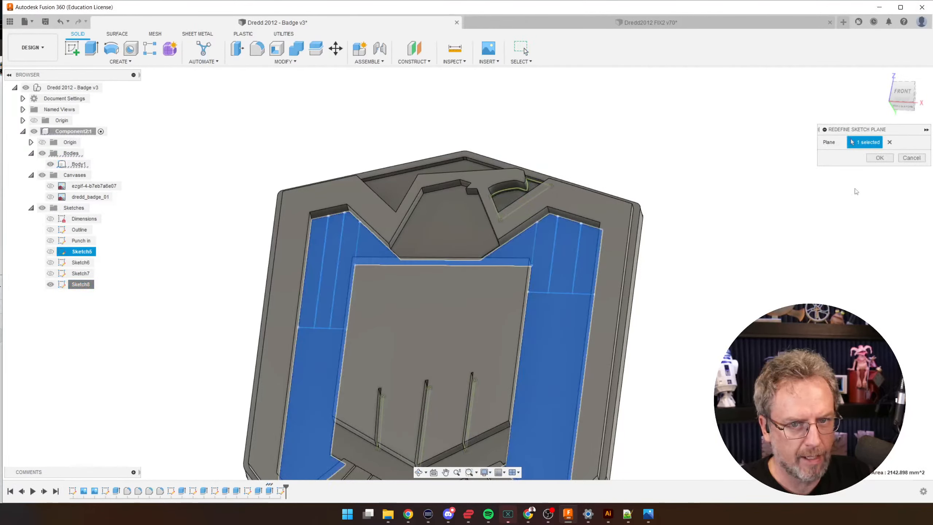
pyautogui.click(890, 157)
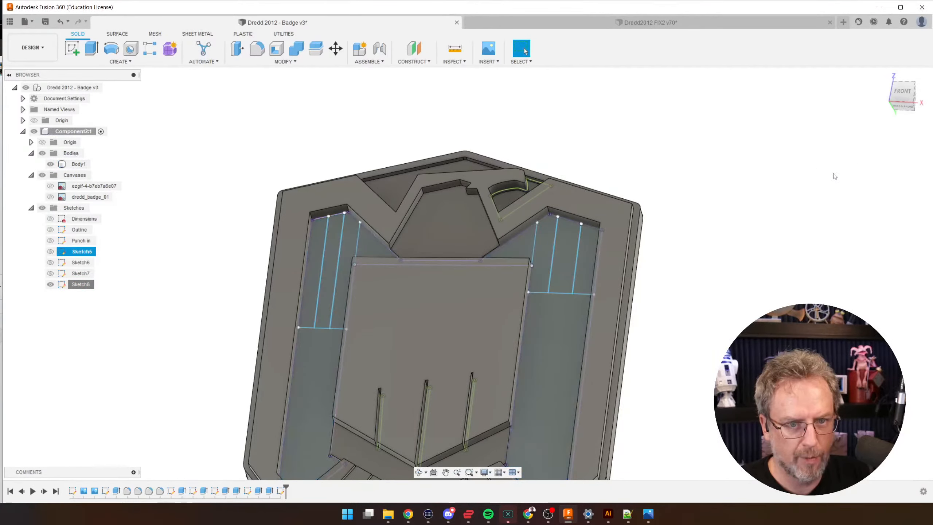
# - Extrude the six feather-stripe profiles in both recesses beside the shield 4.5 mm as new bodies, checking them with the badge body temporarily hidden
pyautogui.click(586, 279)
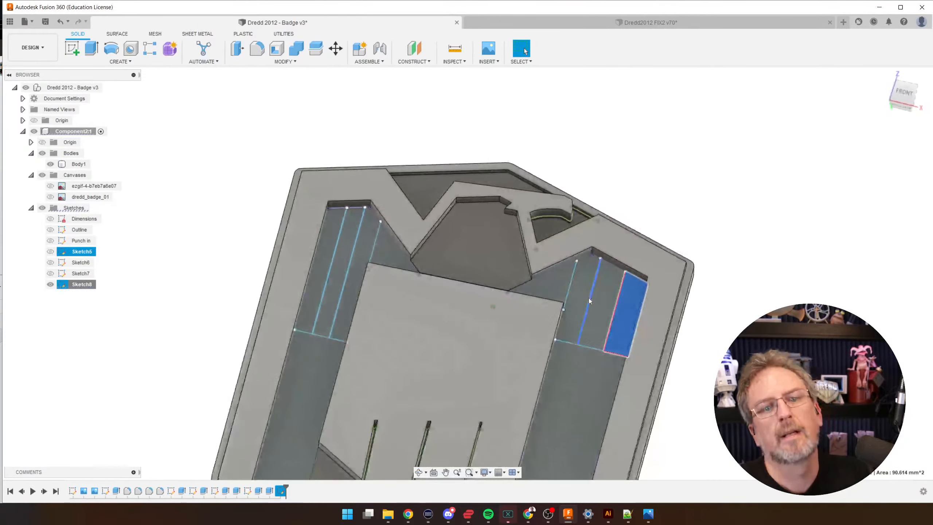
pyautogui.scroll(1, 571, 263)
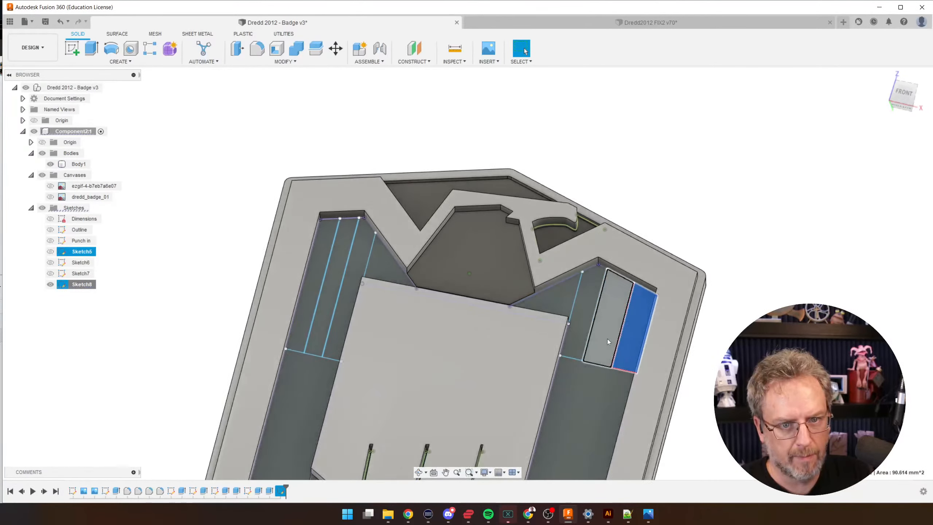
pyautogui.click(607, 337)
pyautogui.click(587, 318)
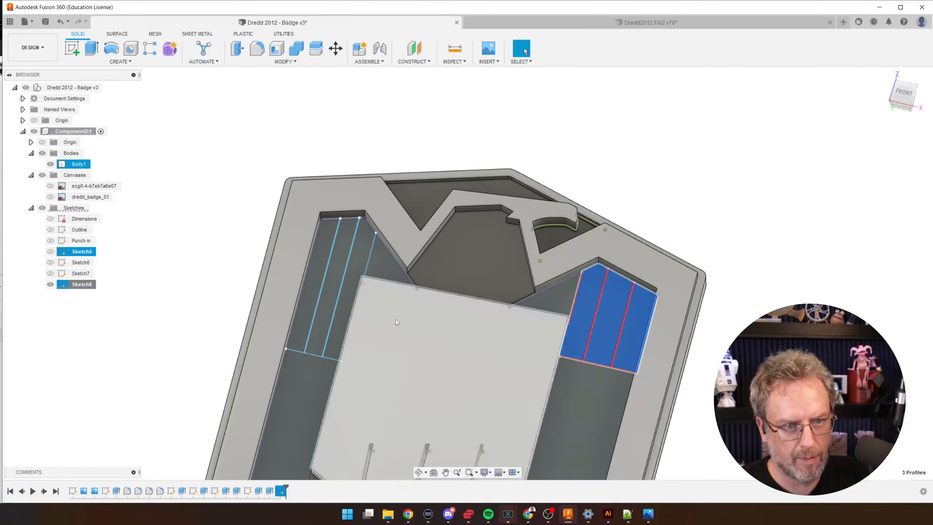
pyautogui.click(346, 309)
pyautogui.click(331, 301)
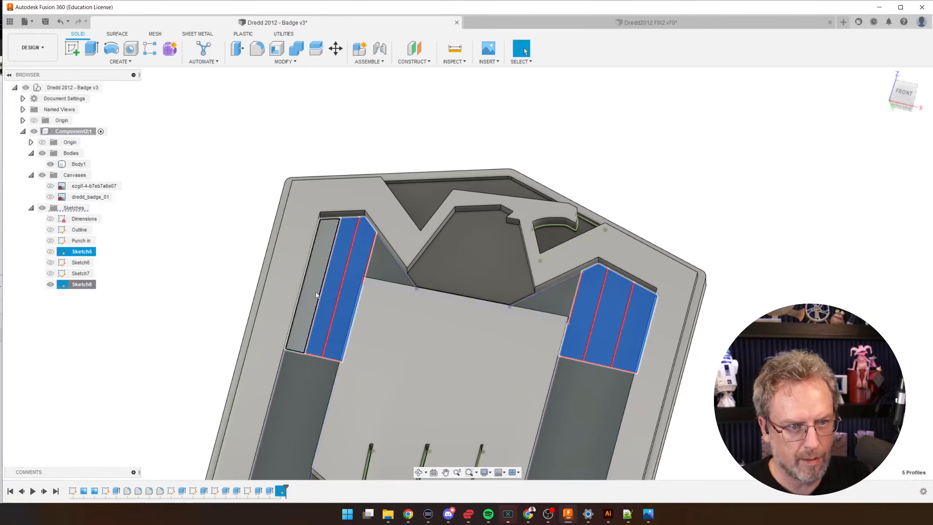
pyautogui.click(315, 292)
pyautogui.press('e')
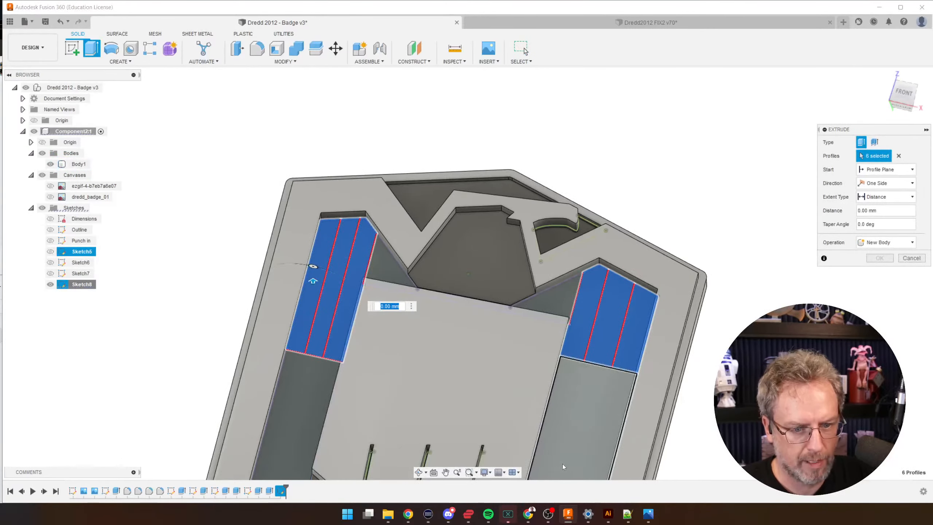
pyautogui.moveTo(650, 515)
pyautogui.moveTo(637, 490)
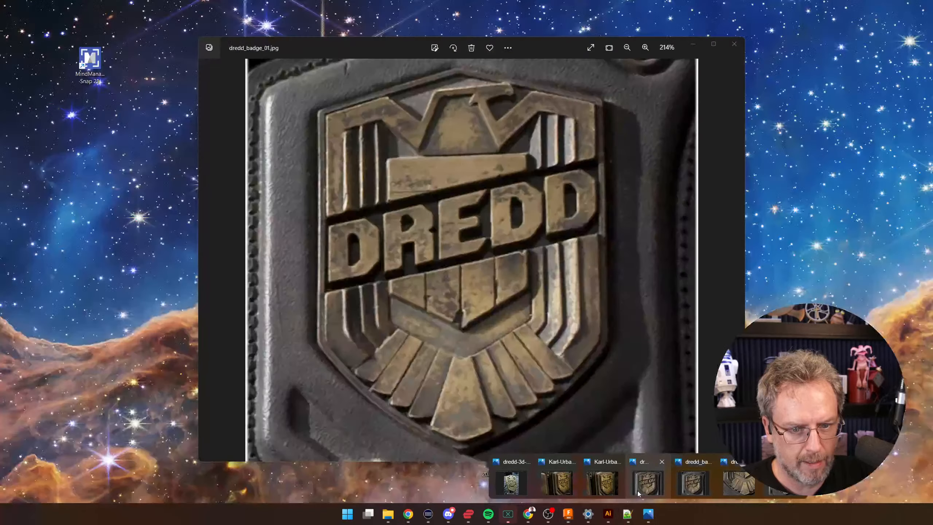
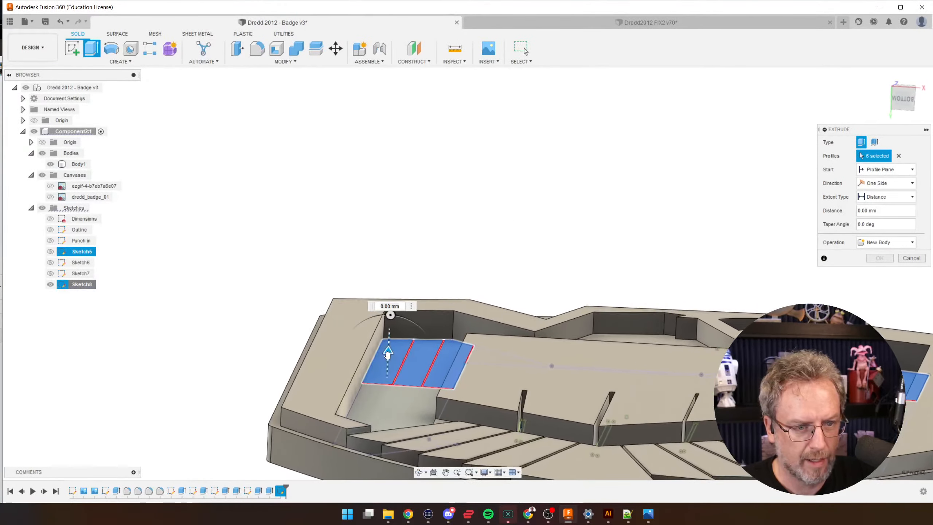
pyautogui.moveTo(387, 354); pyautogui.dragTo(382, 318)
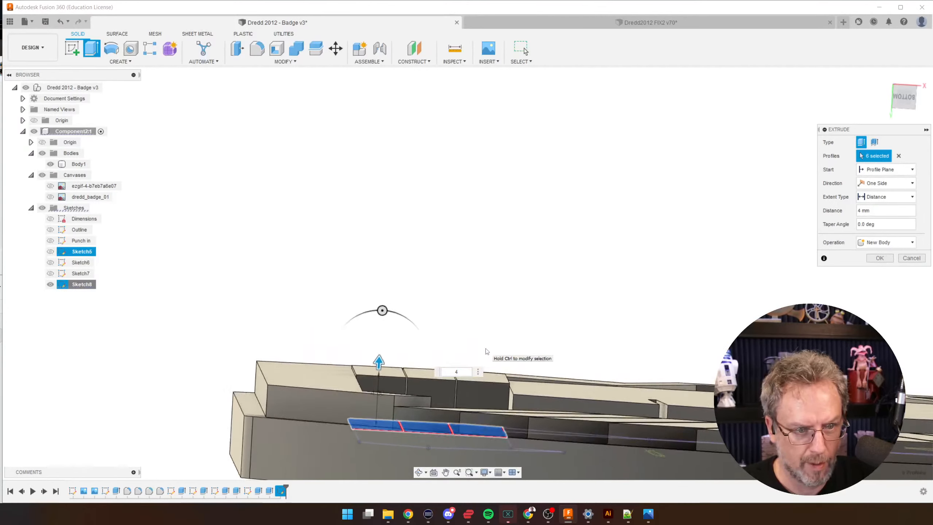
pyautogui.write('4.5')
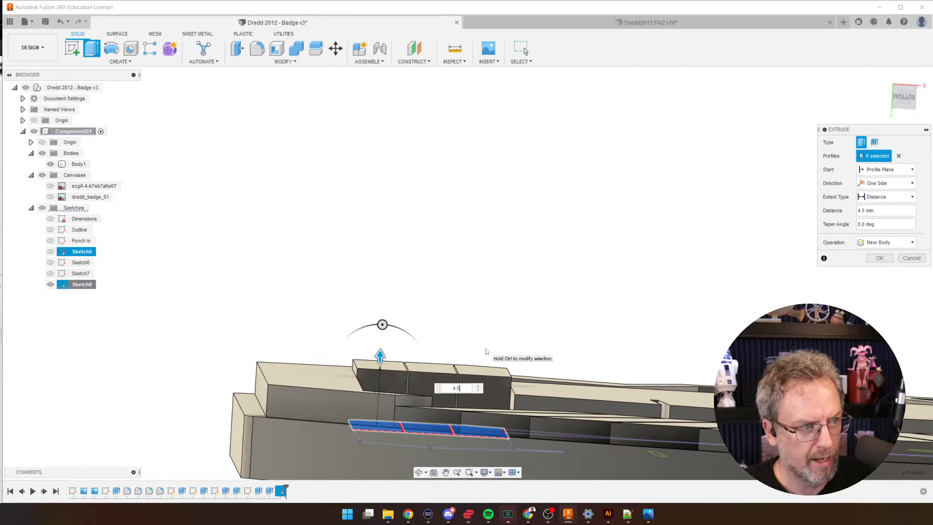
pyautogui.click(51, 165)
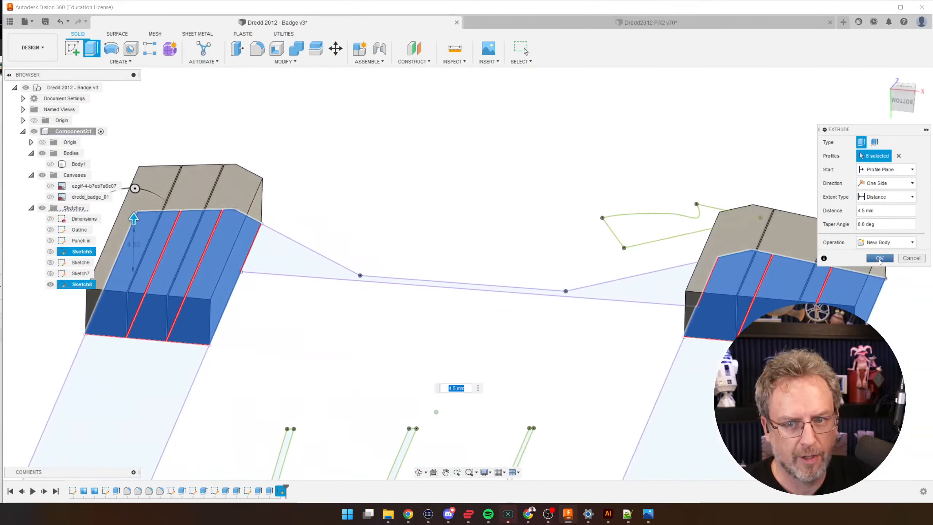
pyautogui.click(880, 258)
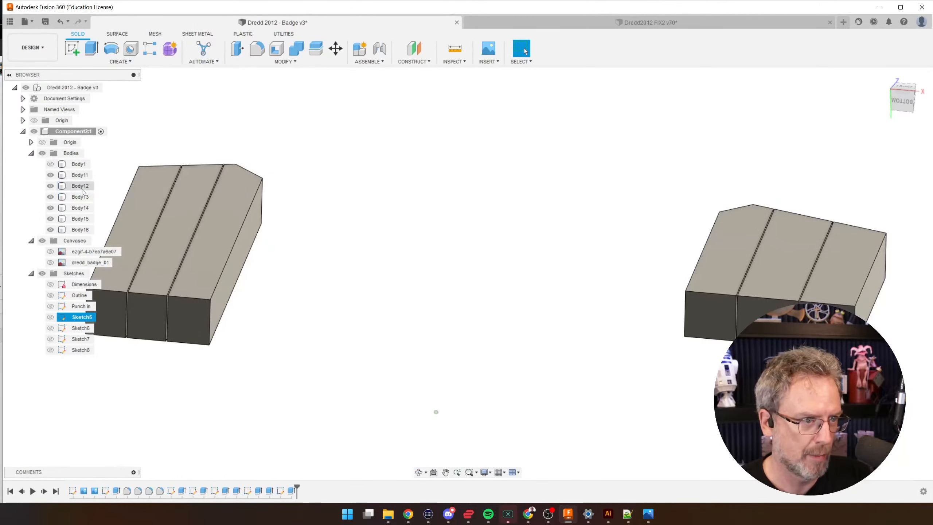
pyautogui.click(51, 165)
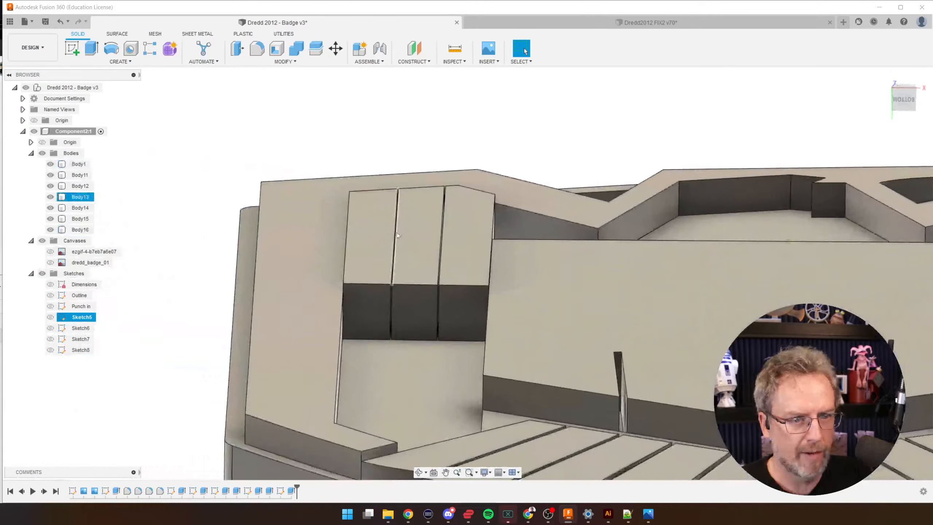
pyautogui.scroll(5, 396, 234)
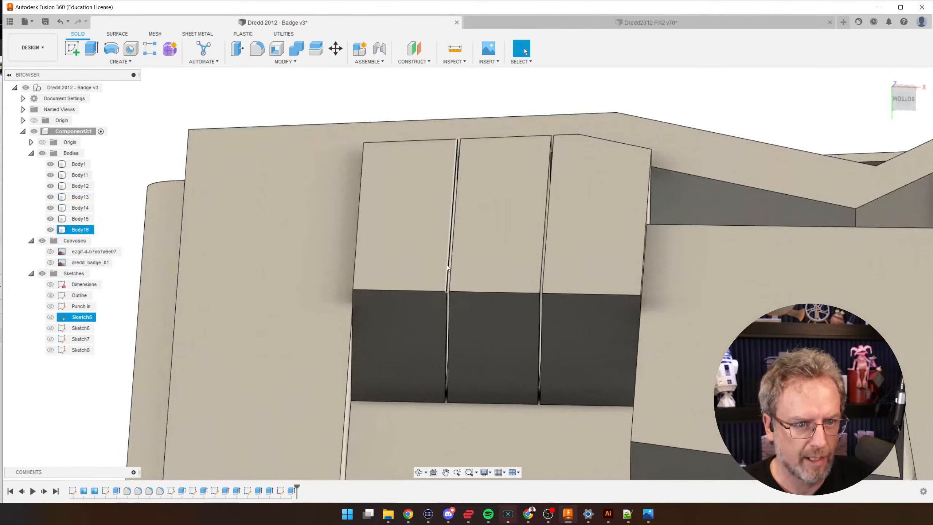
pyautogui.click(448, 267)
pyautogui.click(542, 263)
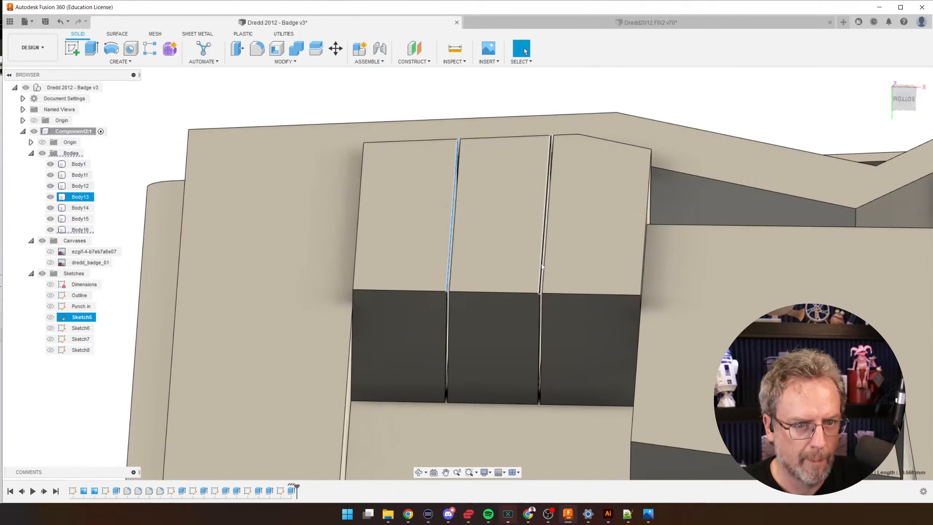
pyautogui.click(645, 251)
pyautogui.click(282, 61)
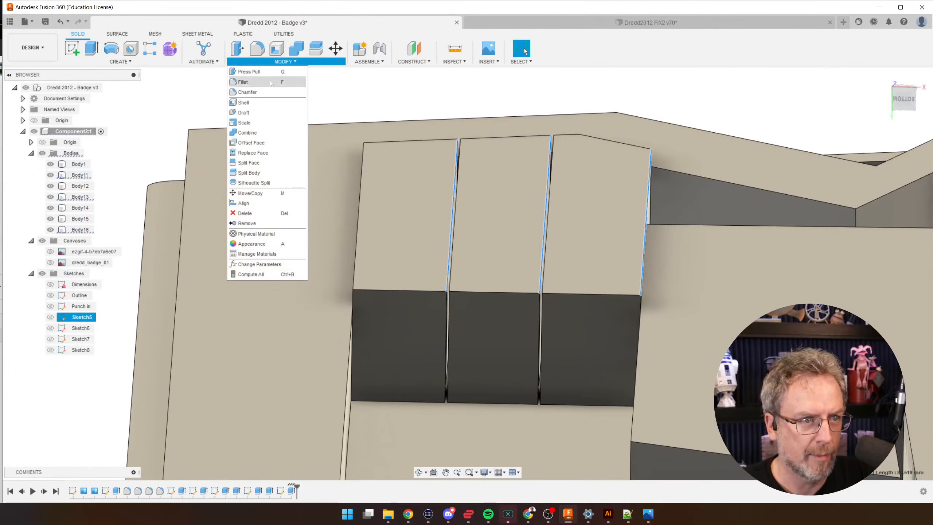
pyautogui.click(270, 88)
pyautogui.keyDown('shift'); pyautogui.moveTo(475, 256); pyautogui.dragTo(470, 261, button='middle'); pyautogui.keyUp('shift')
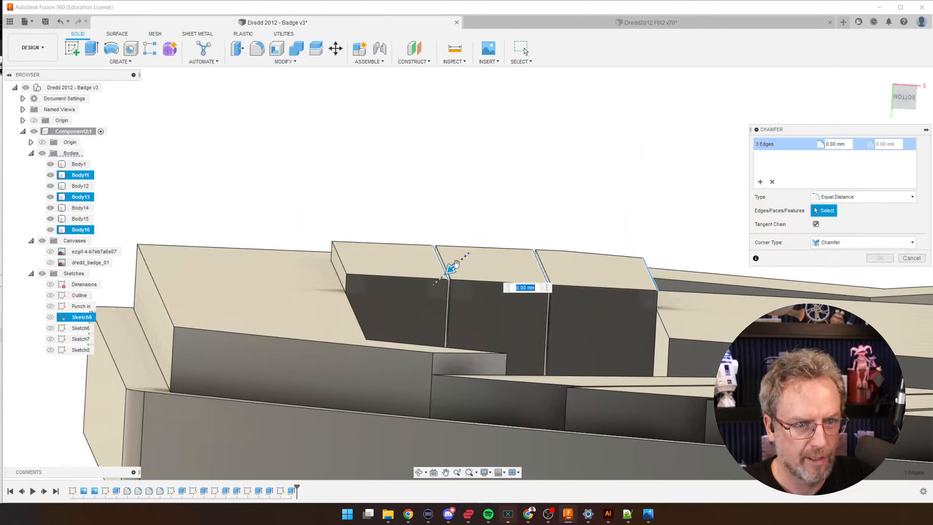
pyautogui.moveTo(451, 266); pyautogui.dragTo(437, 281)
pyautogui.keyDown('shift'); pyautogui.moveTo(551, 253); pyautogui.dragTo(560, 270, button='middle'); pyautogui.keyUp('shift')
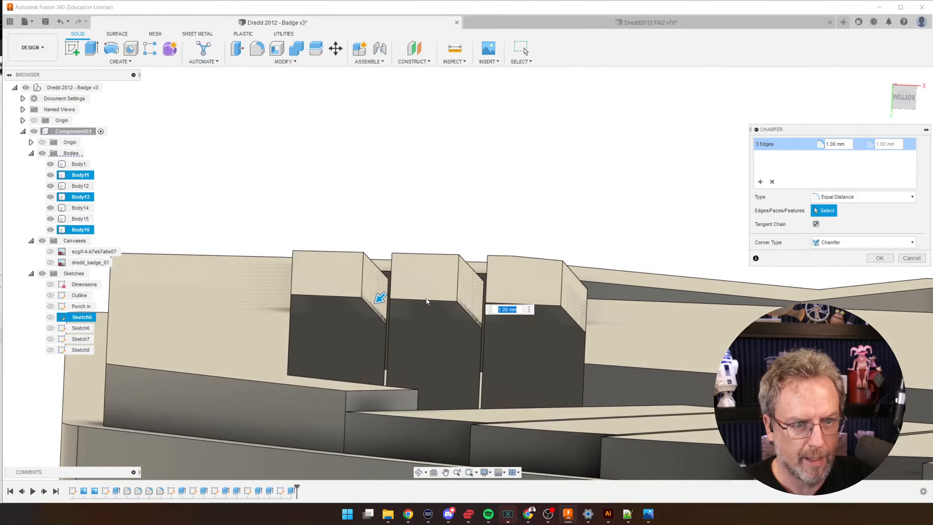
pyautogui.click(835, 198)
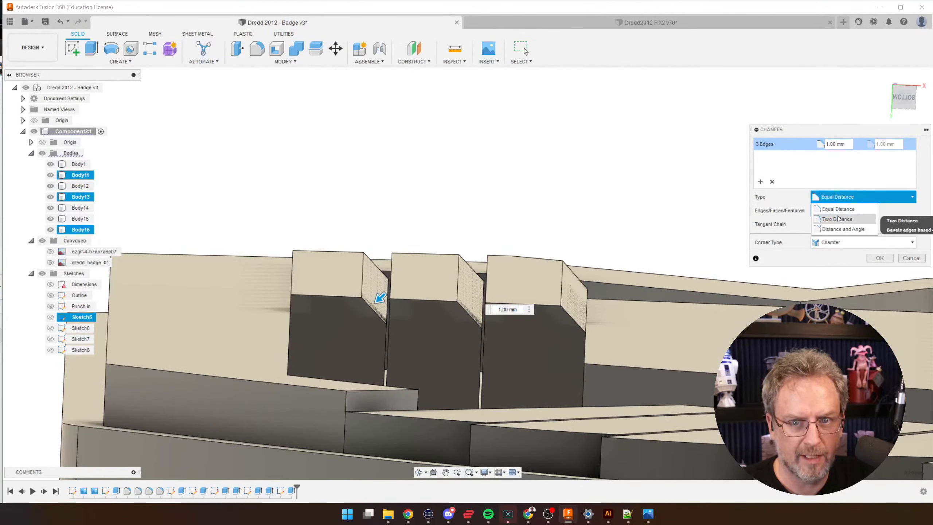
pyautogui.click(837, 219)
pyautogui.moveTo(370, 290); pyautogui.dragTo(302, 288)
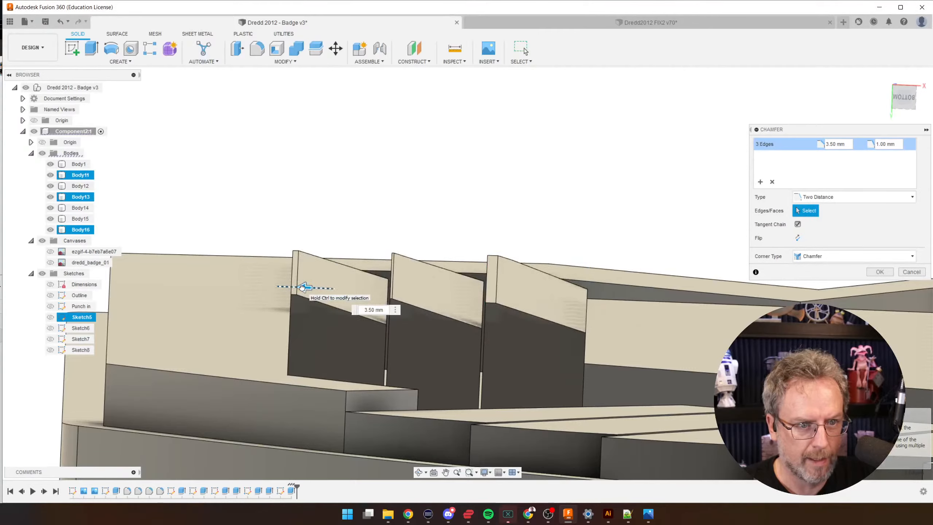
pyautogui.keyDown('shift'); pyautogui.moveTo(334, 287); pyautogui.dragTo(479, 279, button='middle'); pyautogui.keyUp('shift')
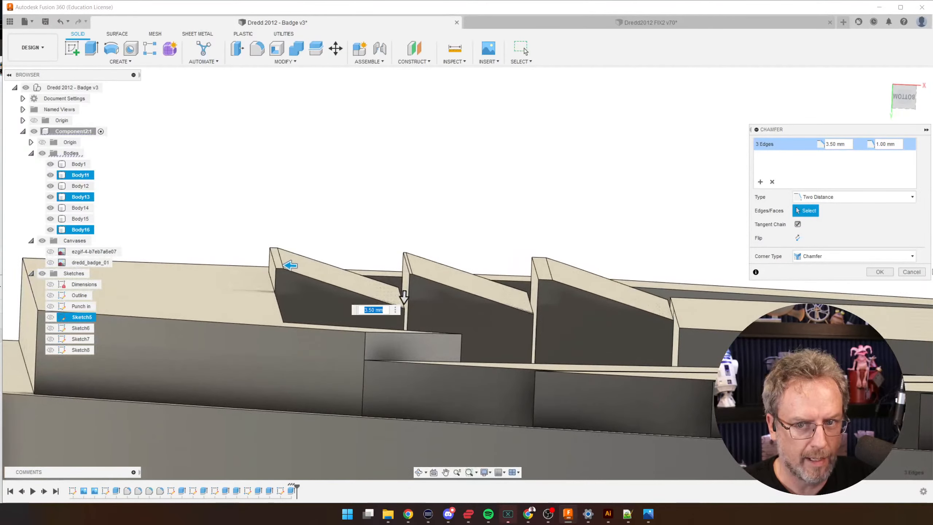
pyautogui.keyDown('shift'); pyautogui.moveTo(598, 300); pyautogui.dragTo(554, 299, button='middle'); pyautogui.keyUp('shift')
pyautogui.click(911, 272)
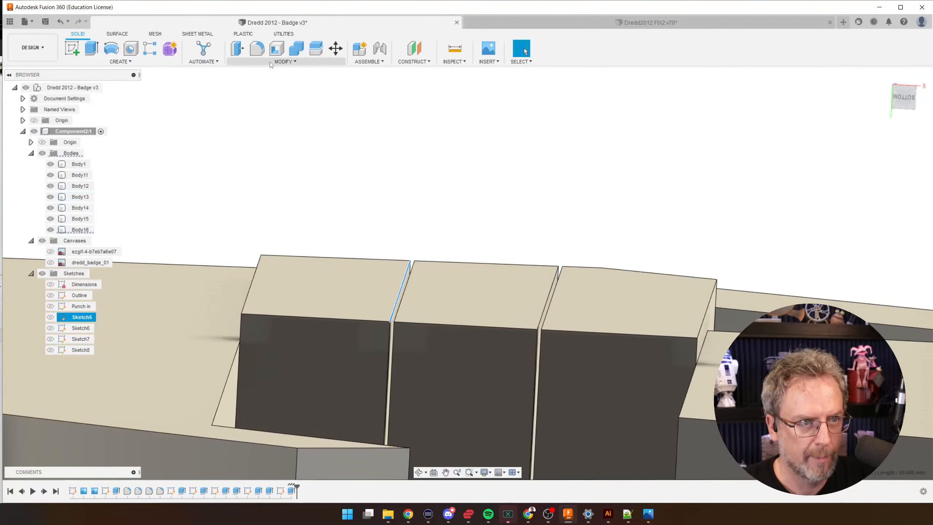
# - Start a Two Distance chamfer on the outermost left stripe's shield-side upper edge, with distances of about 3.8 mm across and 0.6 mm down
pyautogui.click(285, 61)
pyautogui.click(250, 92)
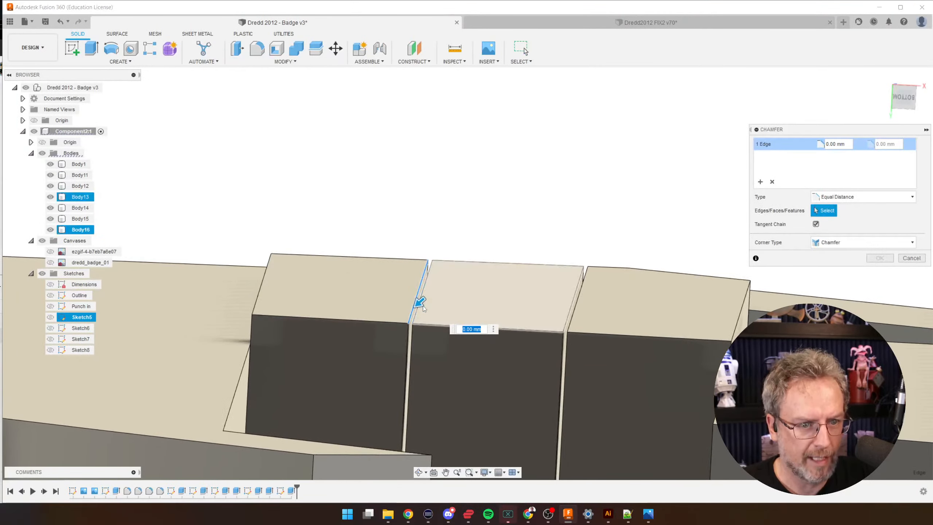
pyautogui.moveTo(419, 302); pyautogui.dragTo(406, 315)
pyautogui.keyDown('shift'); pyautogui.moveTo(406, 316); pyautogui.dragTo(450, 290, button='middle'); pyautogui.keyUp('shift')
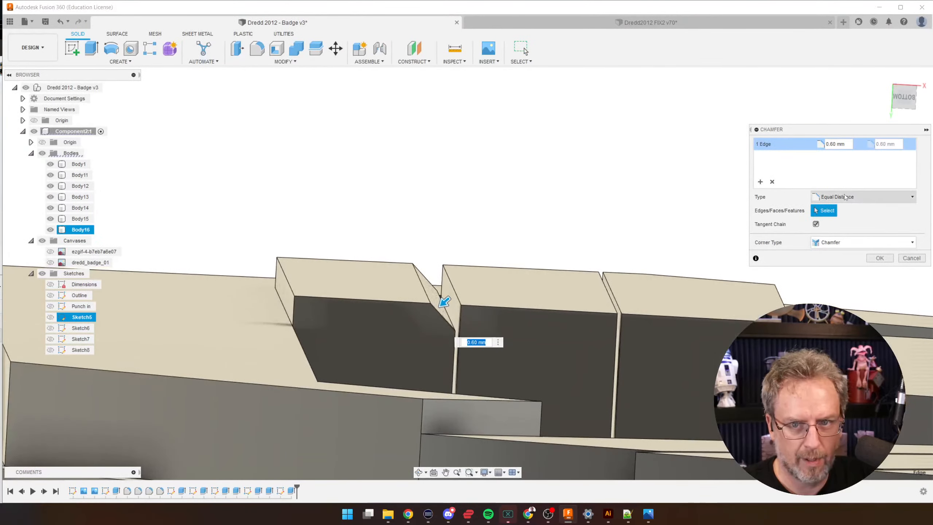
pyautogui.click(863, 196)
pyautogui.click(842, 220)
pyautogui.keyDown('shift'); pyautogui.moveTo(374, 272); pyautogui.dragTo(422, 285, button='middle'); pyautogui.keyUp('shift')
pyautogui.moveTo(422, 285); pyautogui.dragTo(284, 280)
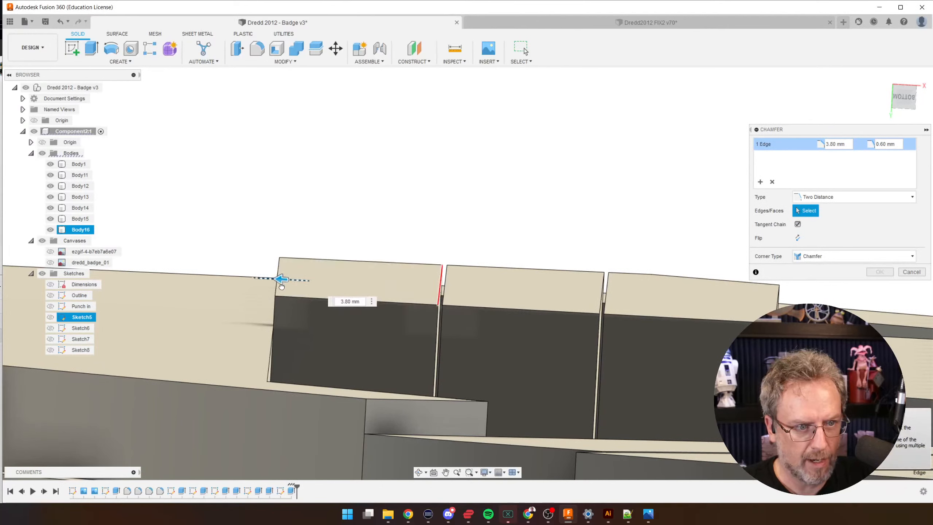
# - Try several widths for the chamfer across the stripe's upper face and set that distance to 3.71 mm
pyautogui.scroll(1, 341, 295)
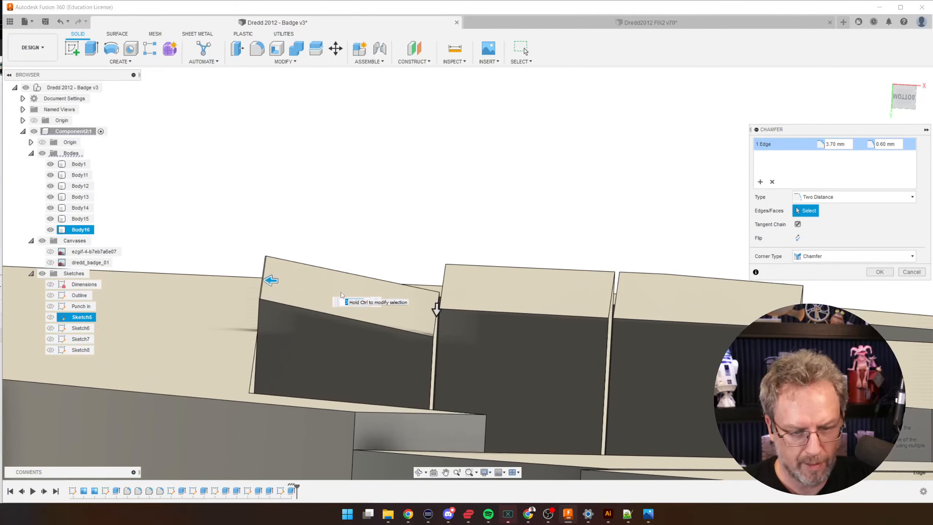
pyautogui.write('3.8')
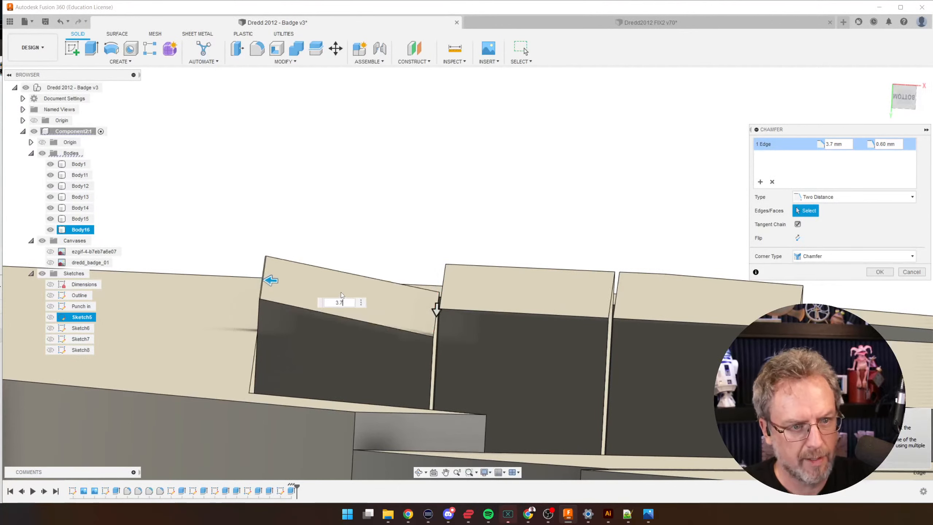
pyautogui.press('BackSpace')
pyautogui.write('9')
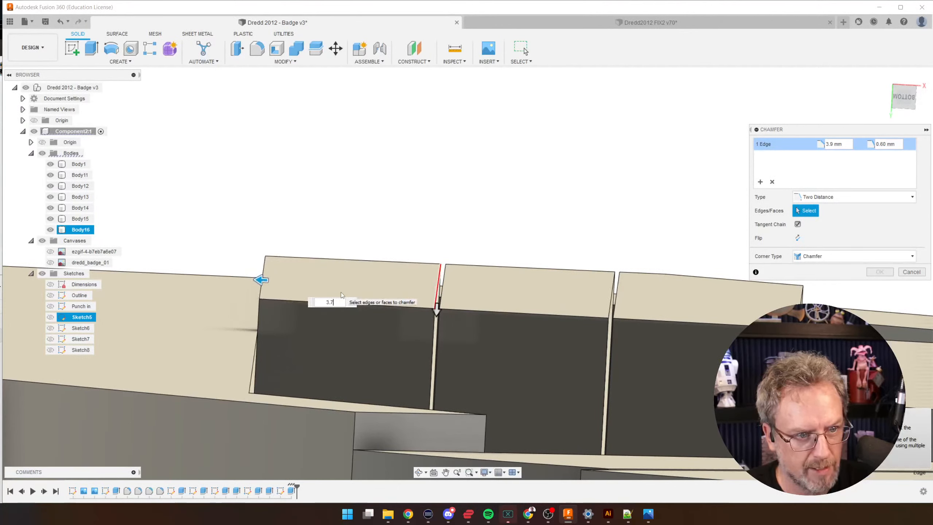
pyautogui.press('BackSpace')
pyautogui.write('8')
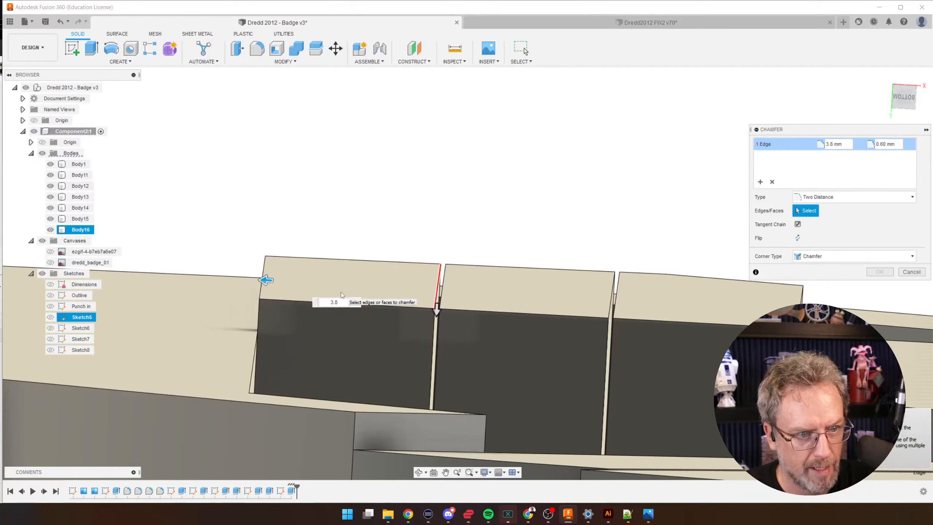
pyautogui.press('BackSpace')
pyautogui.write('78')
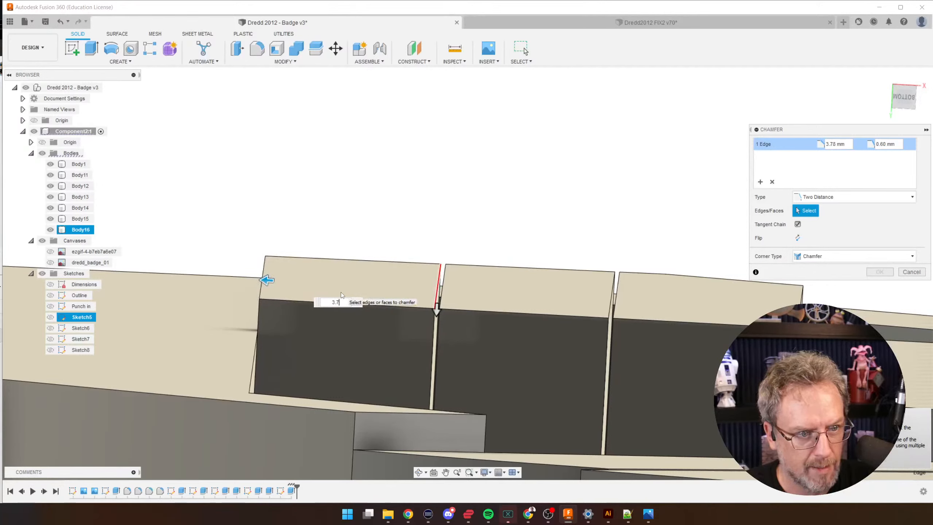
pyautogui.write('5')
pyautogui.press('BackSpace')
pyautogui.write('4')
pyautogui.press('BackSpace')
pyautogui.write('3')
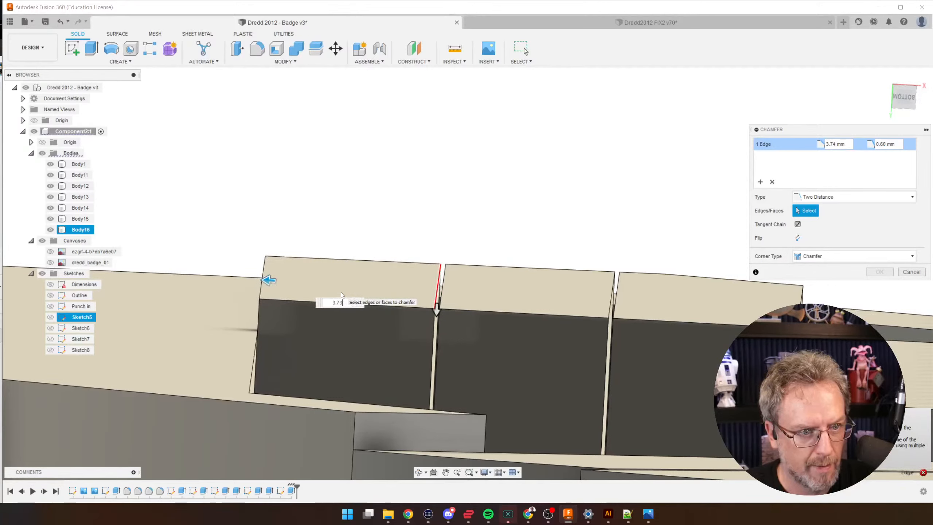
pyautogui.press('BackSpace')
pyautogui.write('1')
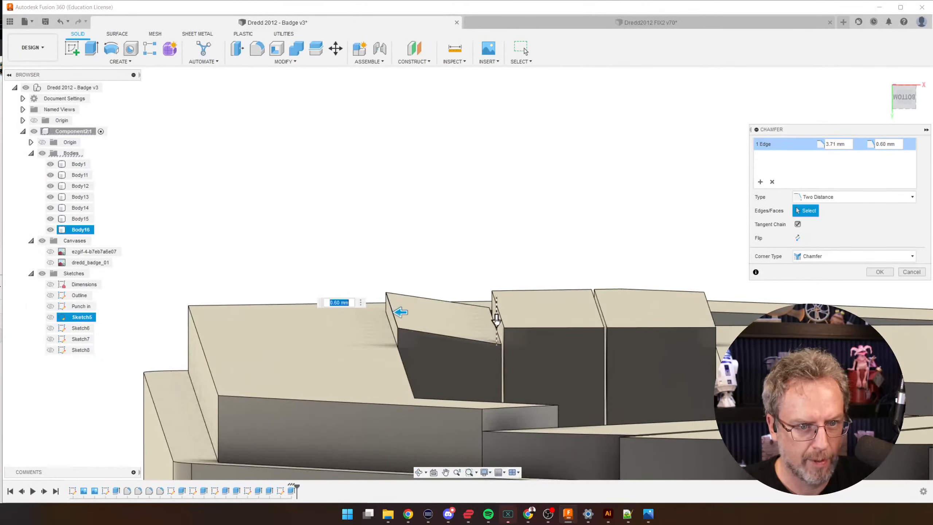
# - Increase the outermost left stripe's downward chamfer distance to 1.50 mm, checking the badge reference photo, and apply the chamfer
pyautogui.moveTo(496, 320); pyautogui.dragTo(492, 331)
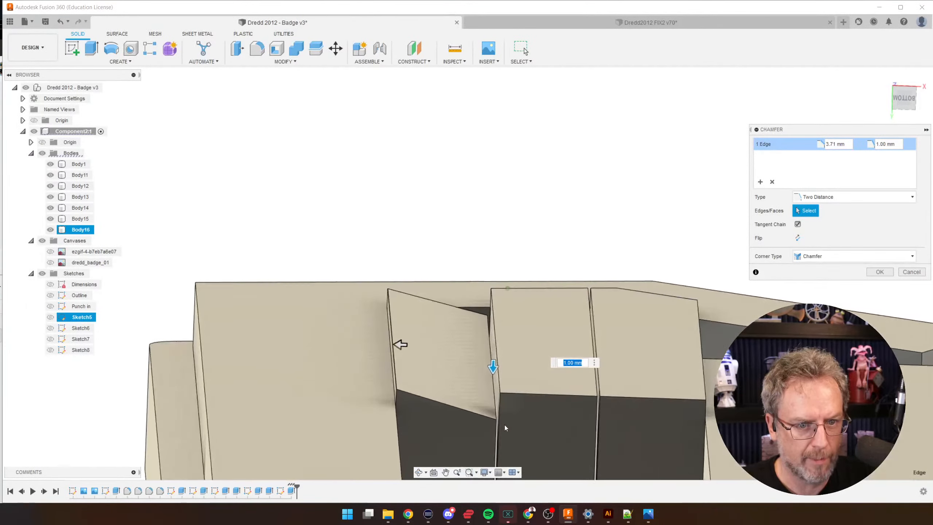
pyautogui.hotkey('alt', 'Tab')
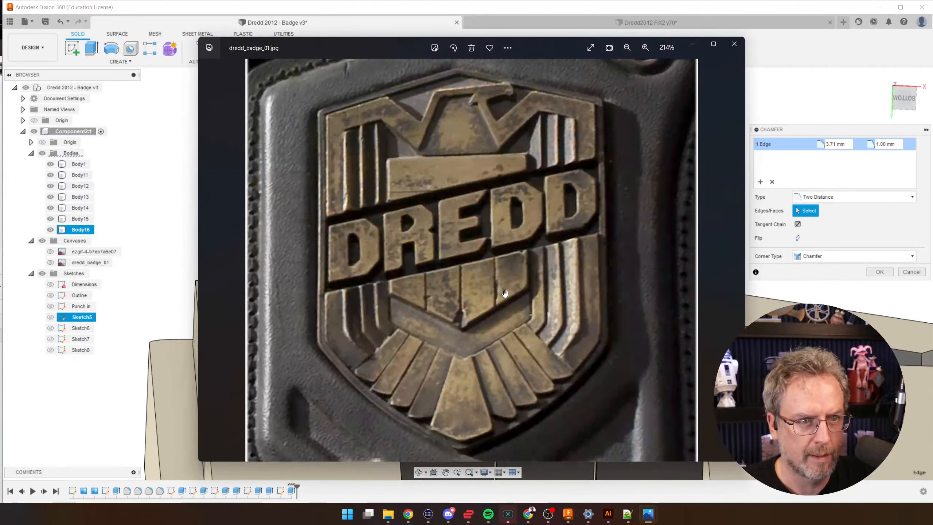
pyautogui.click(751, 13)
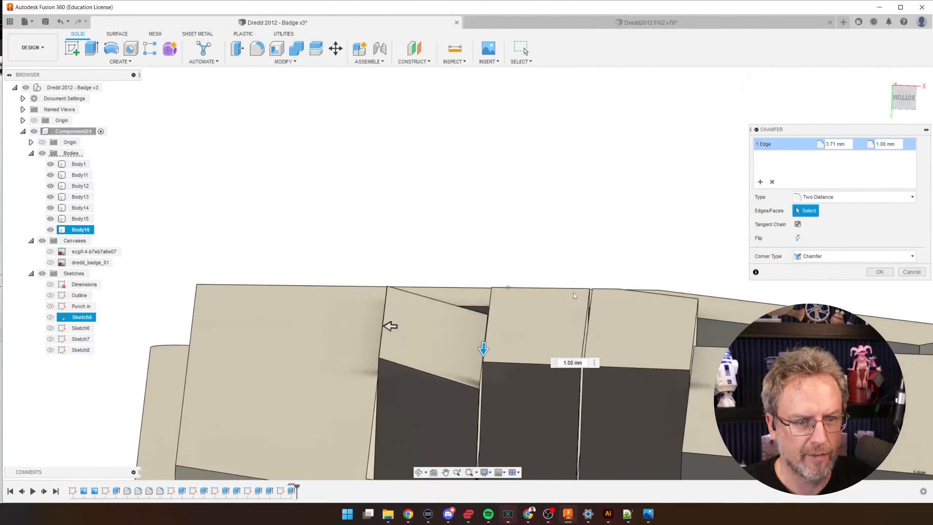
pyautogui.moveTo(507, 326); pyautogui.dragTo(506, 332)
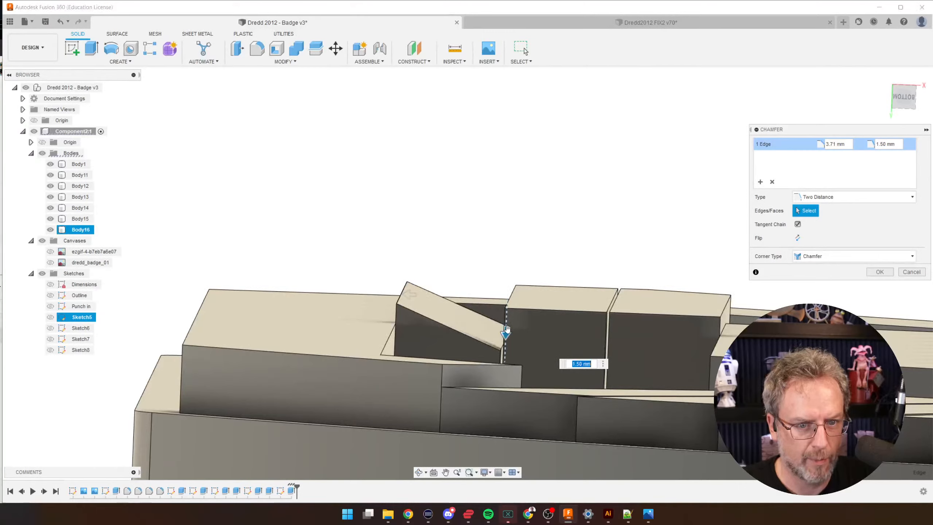
pyautogui.keyDown('shift'); pyautogui.moveTo(507, 332); pyautogui.dragTo(604, 358, button='middle'); pyautogui.keyUp('shift')
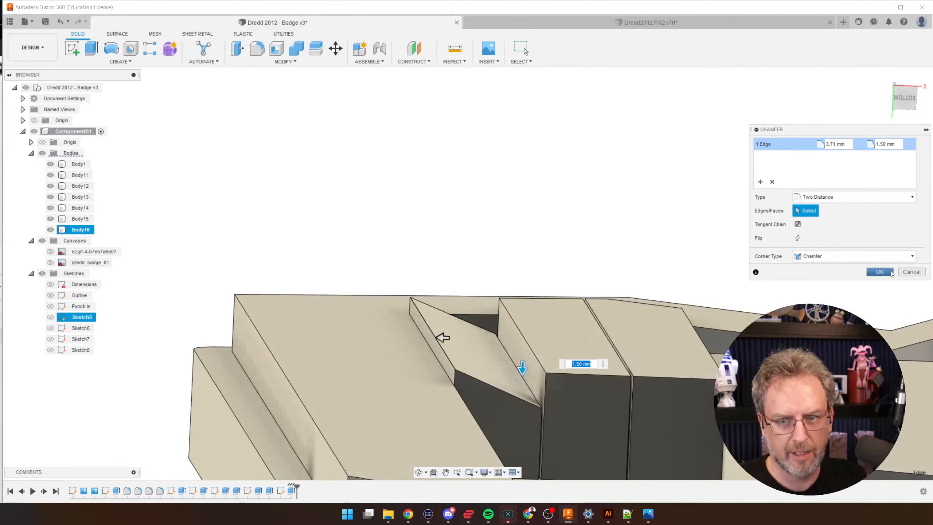
pyautogui.click(878, 271)
# - Start a Two Distance chamfer on the middle left stripe's shield-side upper edge, about 3.50 mm across and 1.75 mm down
pyautogui.keyDown('shift'); pyautogui.moveTo(529, 335); pyautogui.dragTo(556, 327, button='middle'); pyautogui.keyUp('shift')
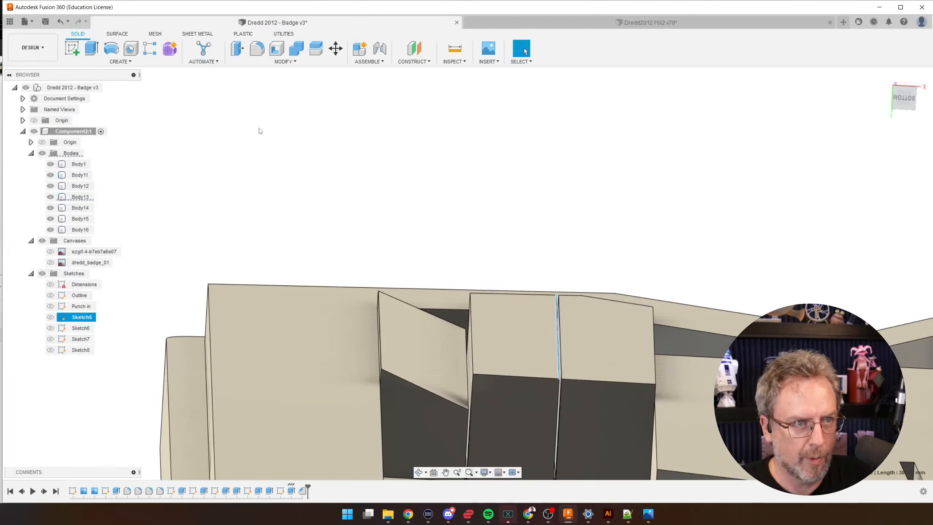
pyautogui.click(283, 61)
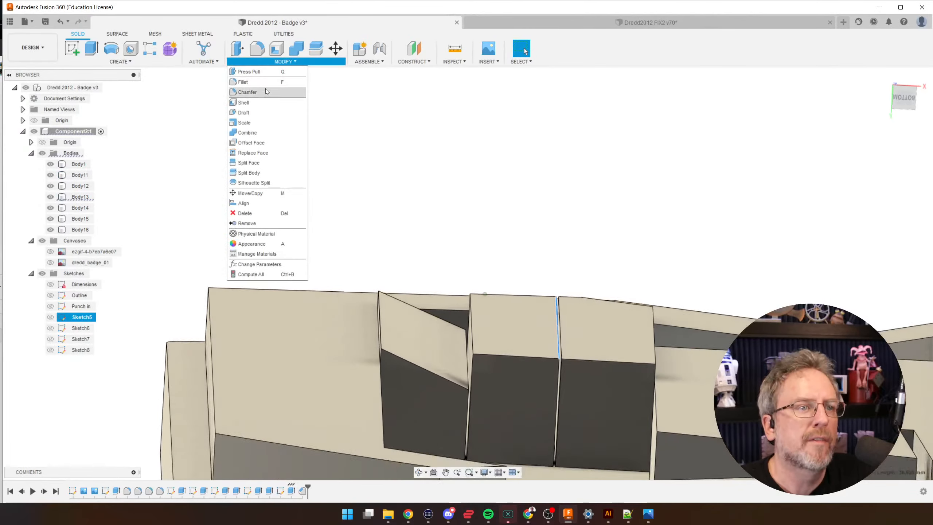
pyautogui.click(265, 90)
pyautogui.scroll(2, 504, 243)
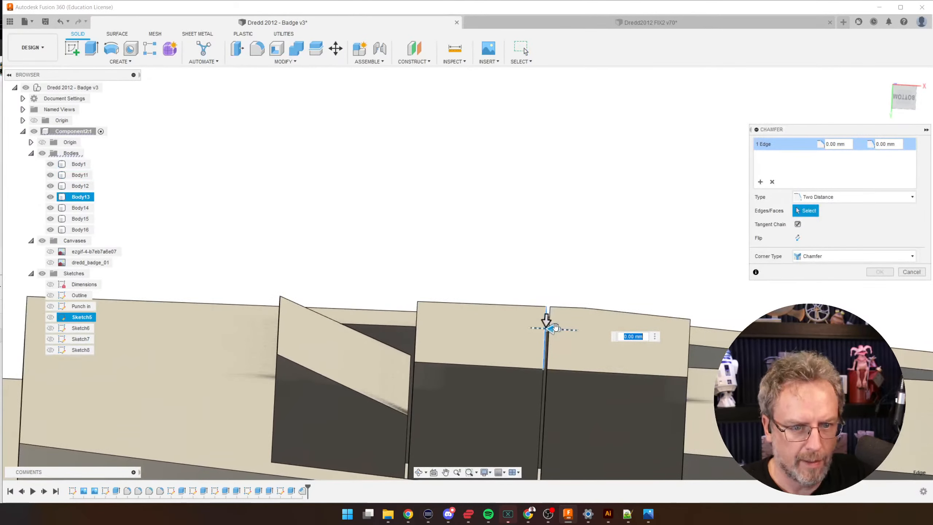
pyautogui.moveTo(554, 326); pyautogui.dragTo(427, 320)
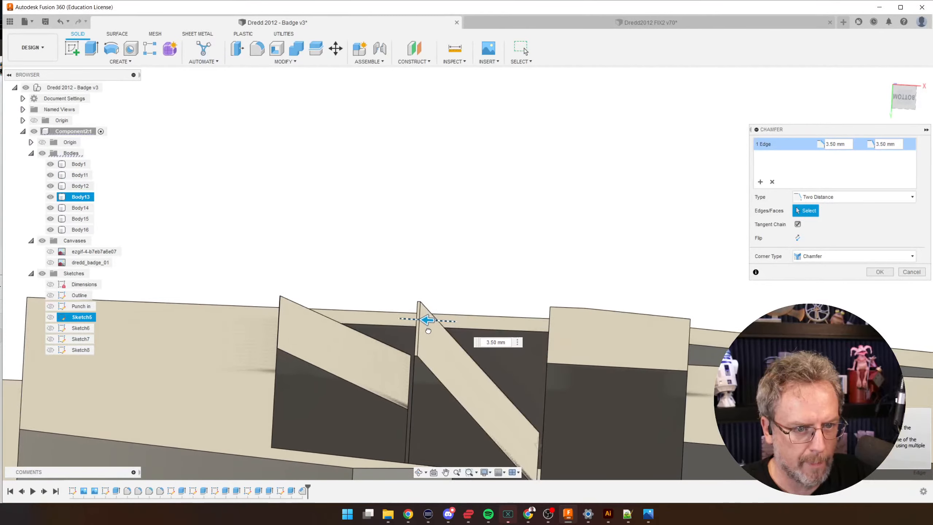
pyautogui.keyDown('shift'); pyautogui.moveTo(550, 337); pyautogui.dragTo(568, 405, button='middle'); pyautogui.keyUp('shift')
pyautogui.moveTo(545, 416); pyautogui.dragTo(544, 342)
pyautogui.keyDown('shift'); pyautogui.moveTo(547, 341); pyautogui.dragTo(582, 324, button='middle'); pyautogui.keyUp('shift')
pyautogui.write('1.75')
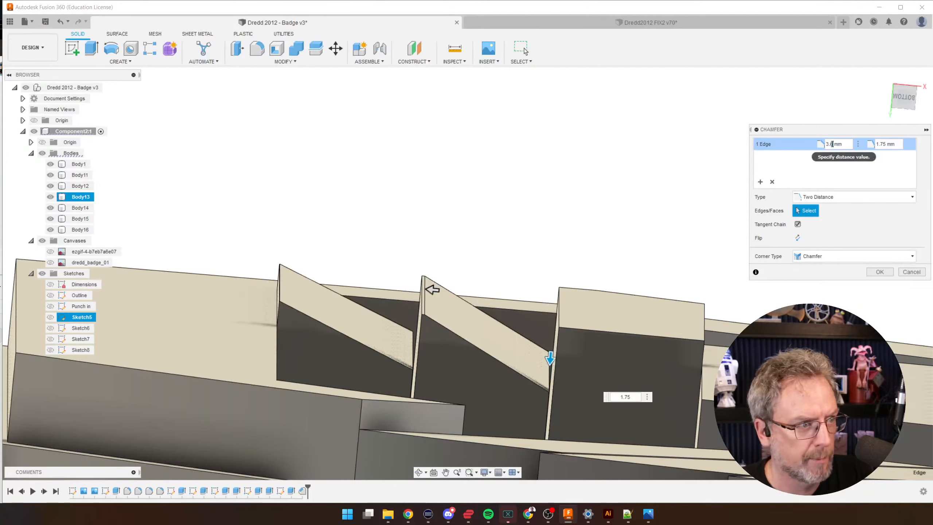
# - Fine-tune the middle stripe's chamfer distance across its upper face to 3.58 mm and apply the chamfer
pyautogui.press('Return')
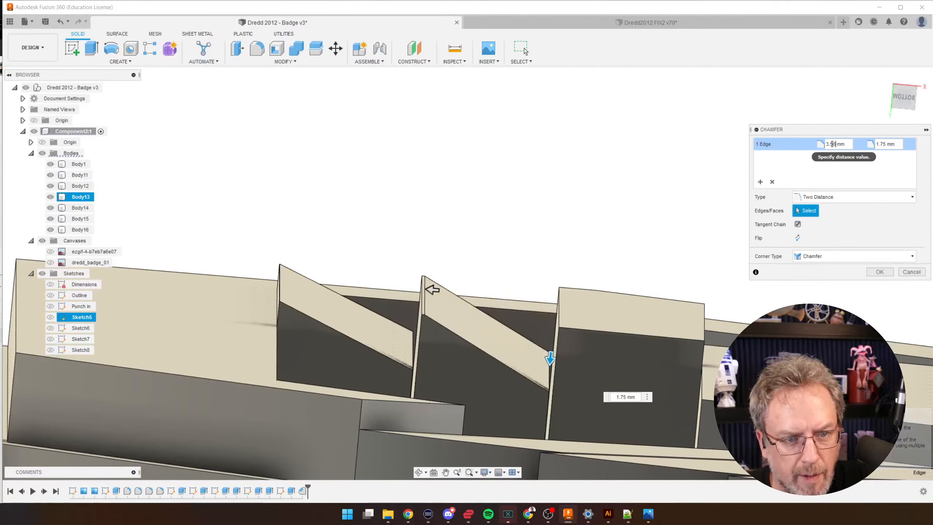
pyautogui.write('68')
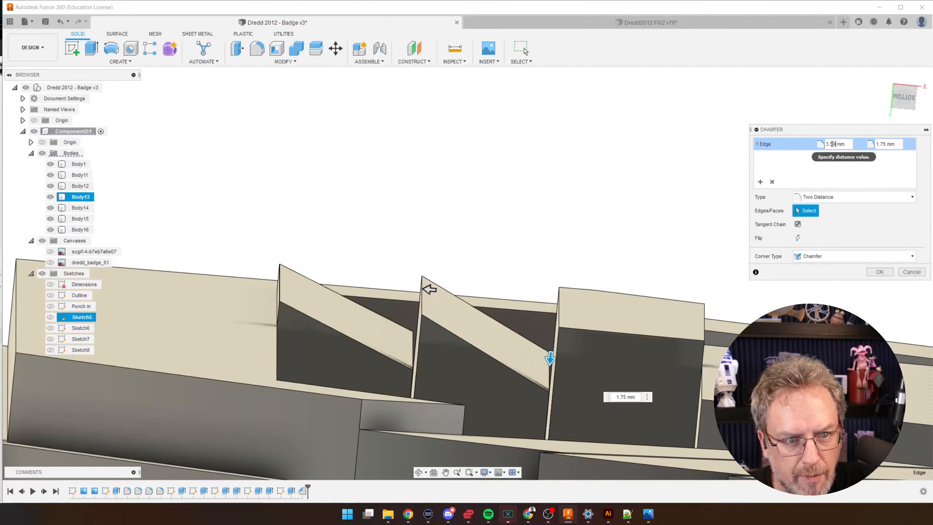
pyautogui.write('7')
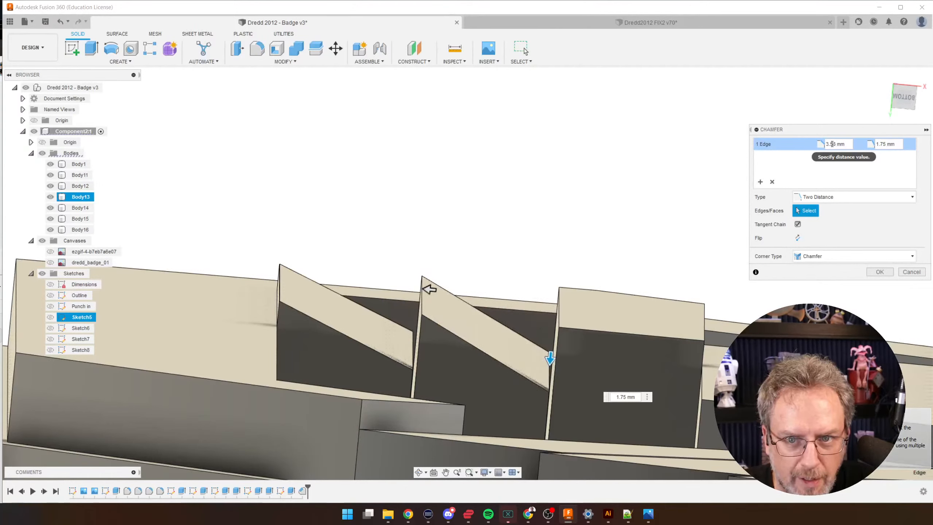
pyautogui.press('Return')
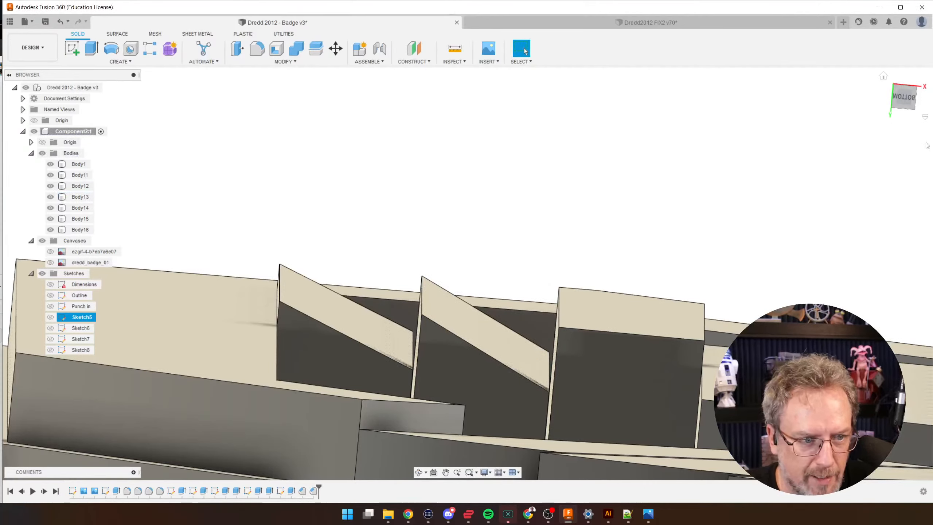
# - Chamfer the innermost left stripe's shield-side upper edge with Two Distance values of 1.90 mm across and 1.50 mm down
pyautogui.keyDown('shift'); pyautogui.moveTo(433, 243); pyautogui.dragTo(343, 282, button='middle'); pyautogui.keyUp('shift')
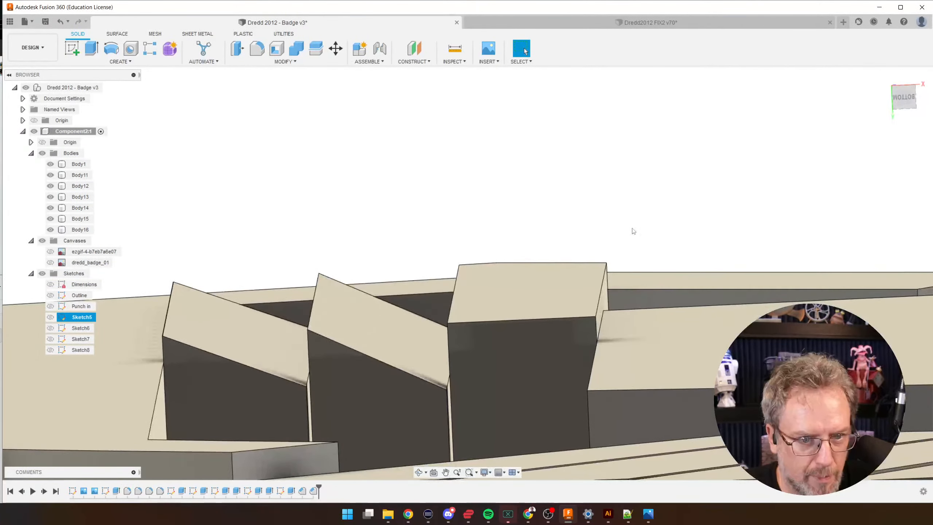
pyautogui.click(282, 64)
pyautogui.click(276, 95)
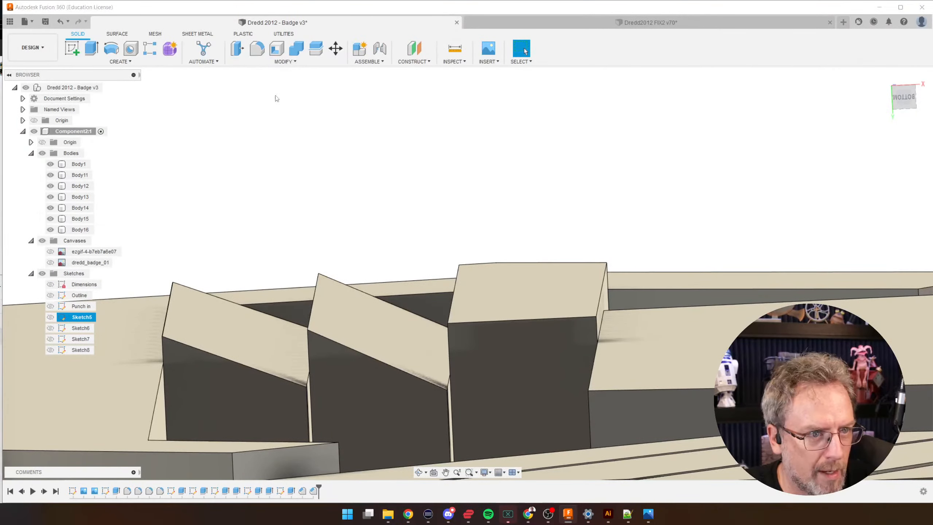
pyautogui.click(602, 291)
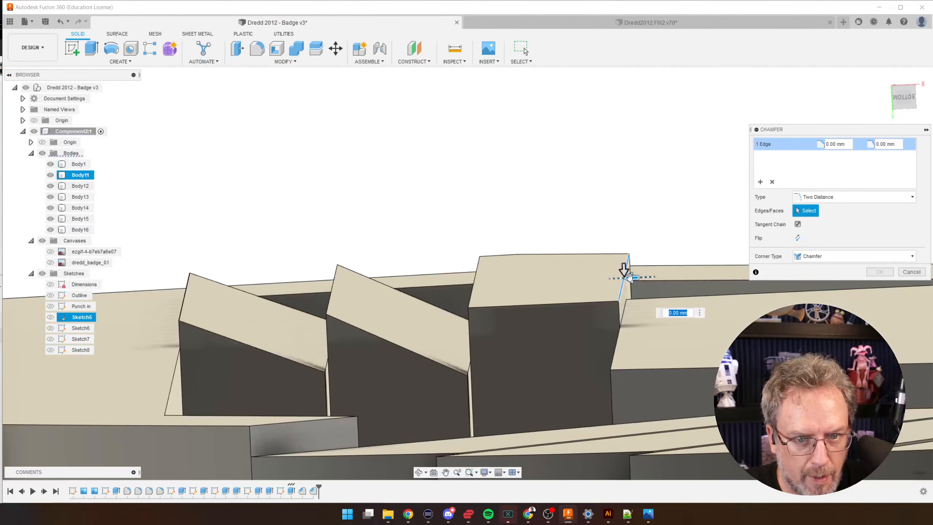
pyautogui.moveTo(626, 273); pyautogui.dragTo(566, 278)
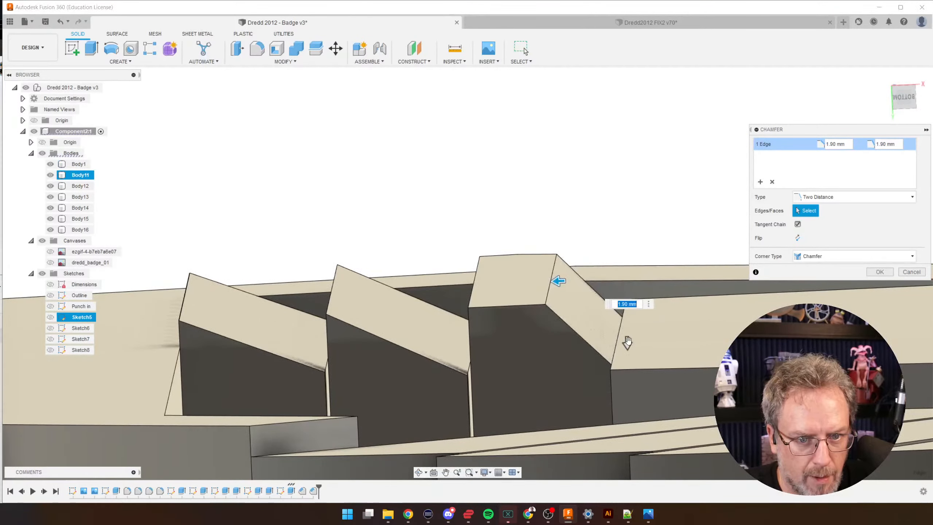
pyautogui.moveTo(627, 342); pyautogui.dragTo(627, 327)
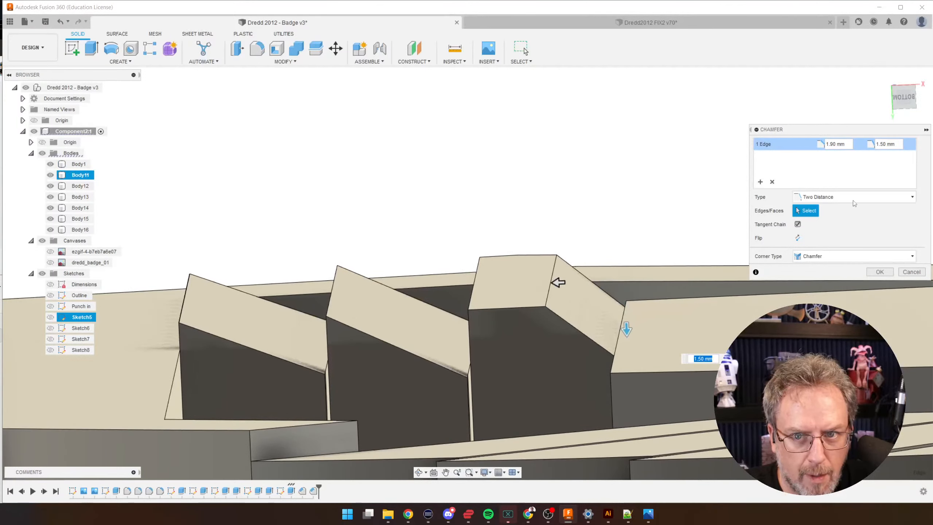
pyautogui.click(880, 272)
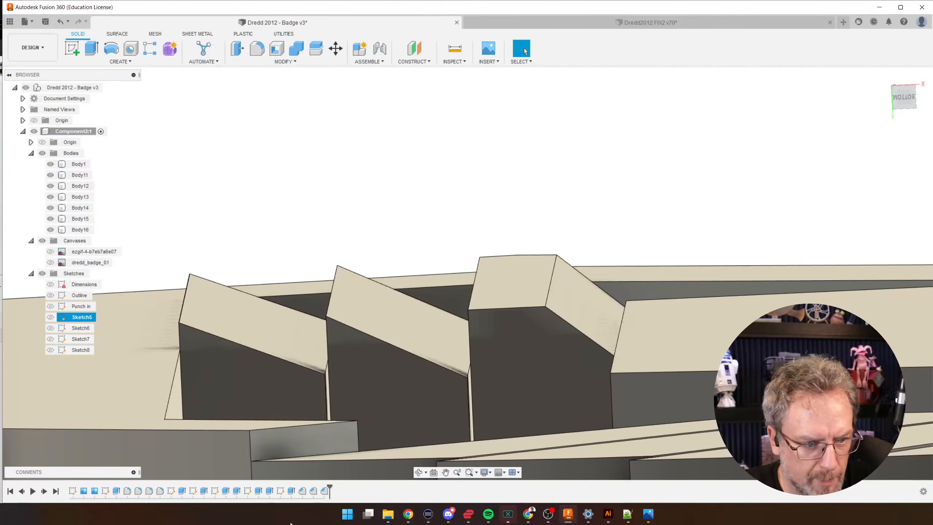
# - Check the outermost stripe's chamfer distances and match the middle stripe's downward chamfer distance to them
pyautogui.rightClick(302, 491)
pyautogui.click(327, 415)
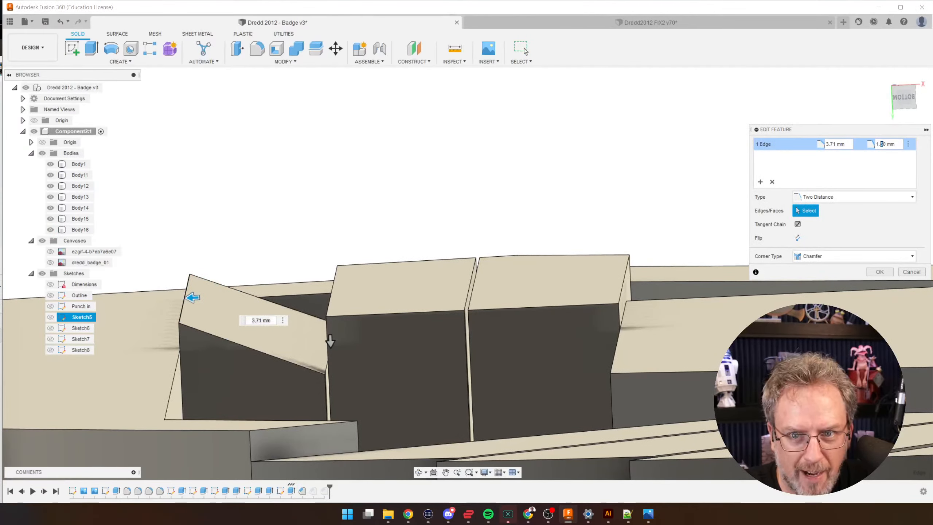
pyautogui.press('Escape')
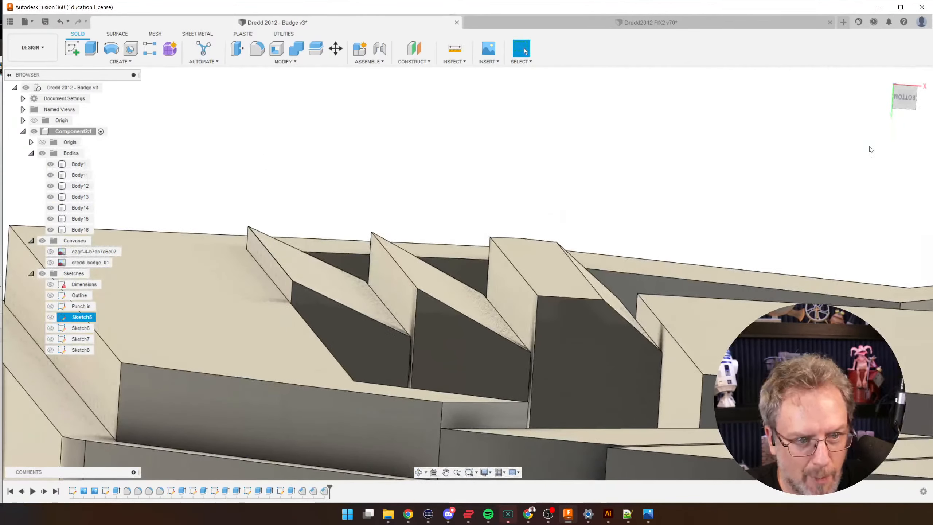
pyautogui.rightClick(313, 491)
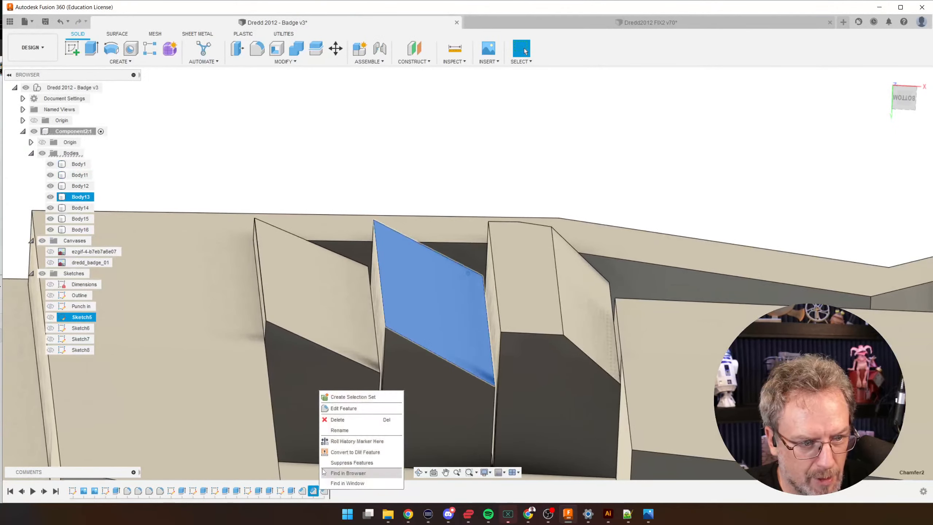
pyautogui.click(343, 407)
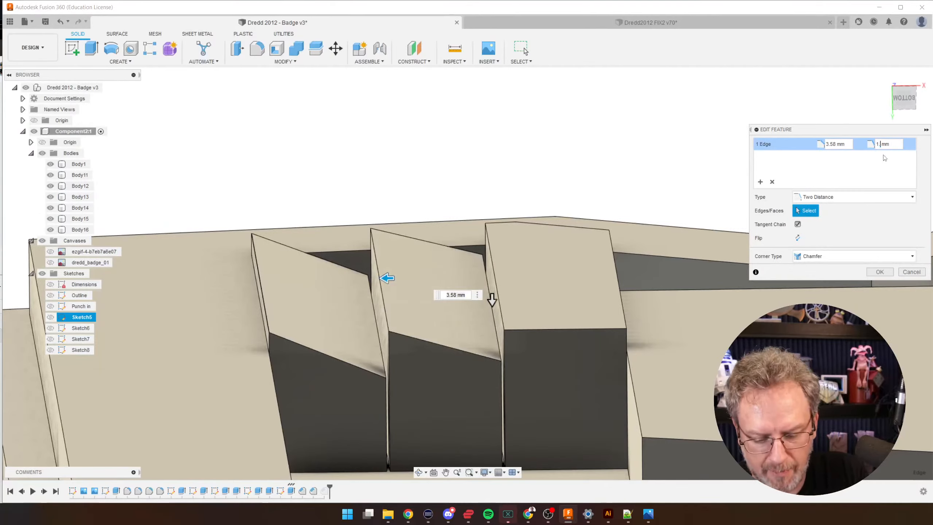
pyautogui.press('Return')
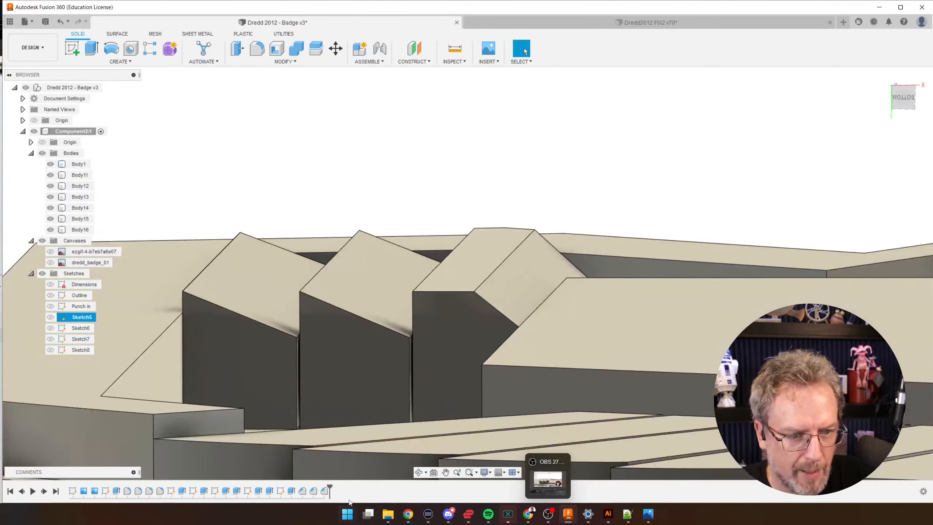
# - Widen the innermost left stripe's chamfer across its upper face, trying 3.80 mm and slightly larger distances up to 3.91 mm
pyautogui.rightClick(324, 491)
pyautogui.click(352, 411)
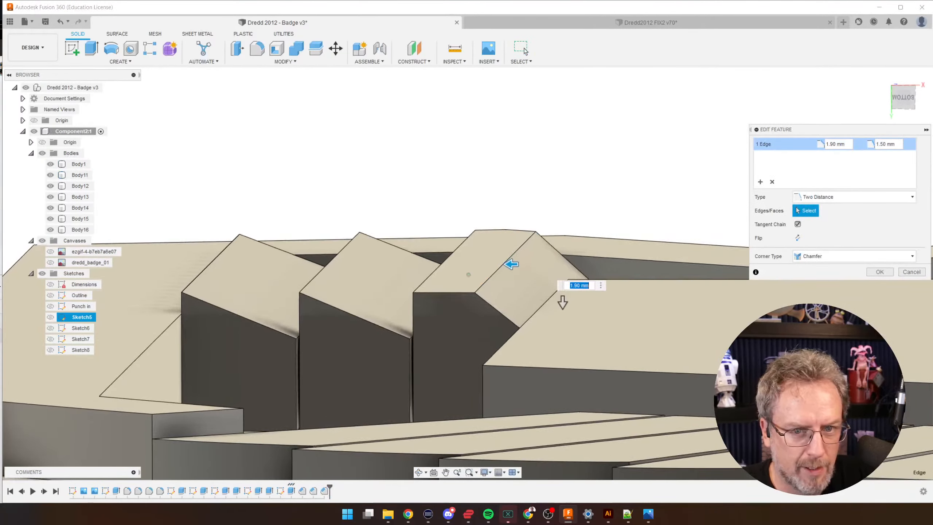
pyautogui.moveTo(530, 274); pyautogui.dragTo(482, 274)
pyautogui.click(553, 297)
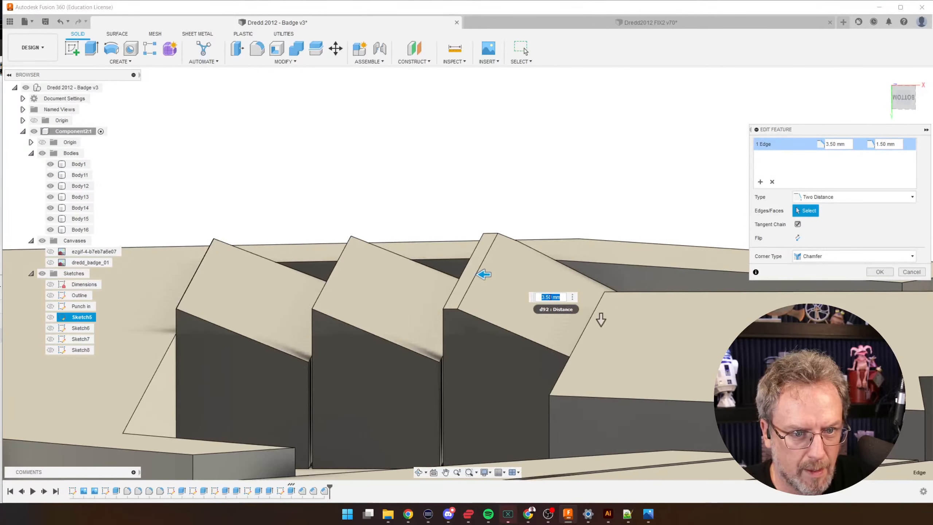
pyautogui.write('3.8')
pyautogui.press('Return')
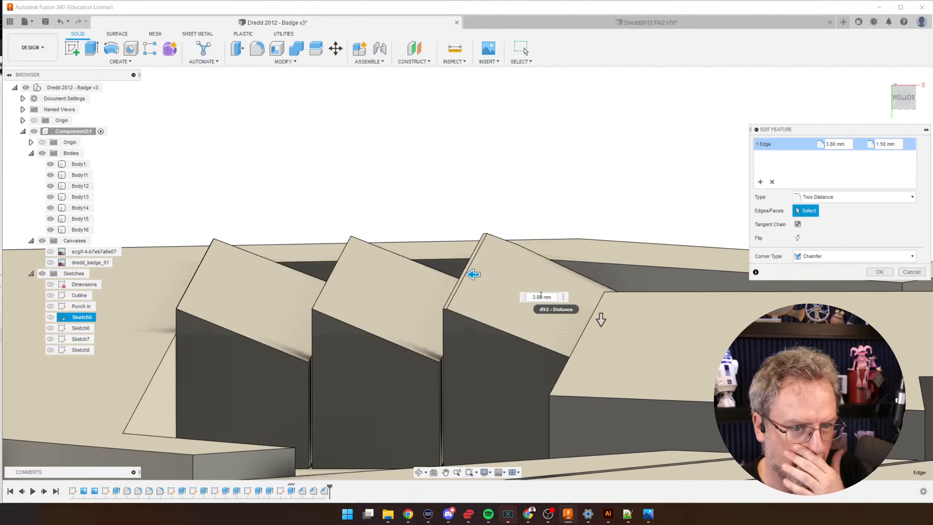
pyautogui.press('Return')
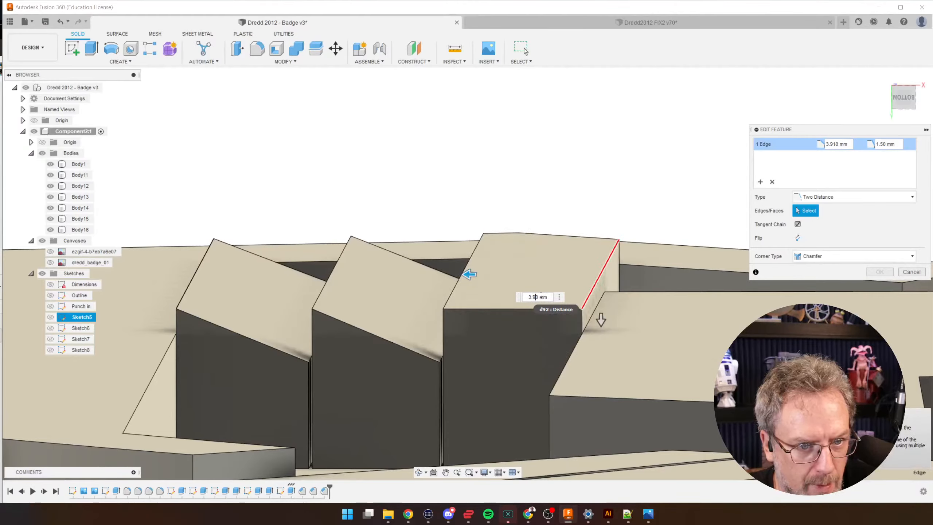
pyautogui.press('Return')
# - Compare the whole badge and its chamfered left stripes with the dredd_badge_01 canvas by showing the canvas temporarily
pyautogui.keyDown('shift'); pyautogui.moveTo(624, 238); pyautogui.dragTo(736, 177, button='middle'); pyautogui.keyUp('shift')
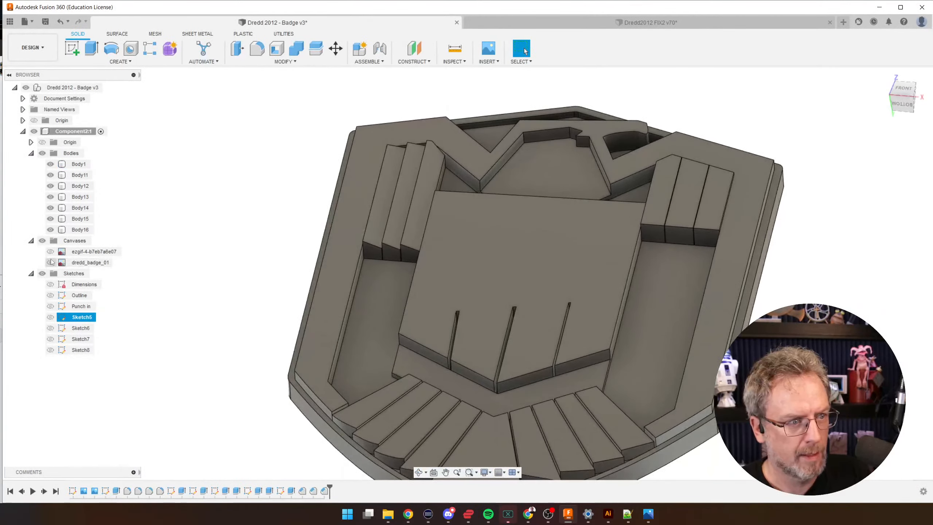
pyautogui.click(51, 262)
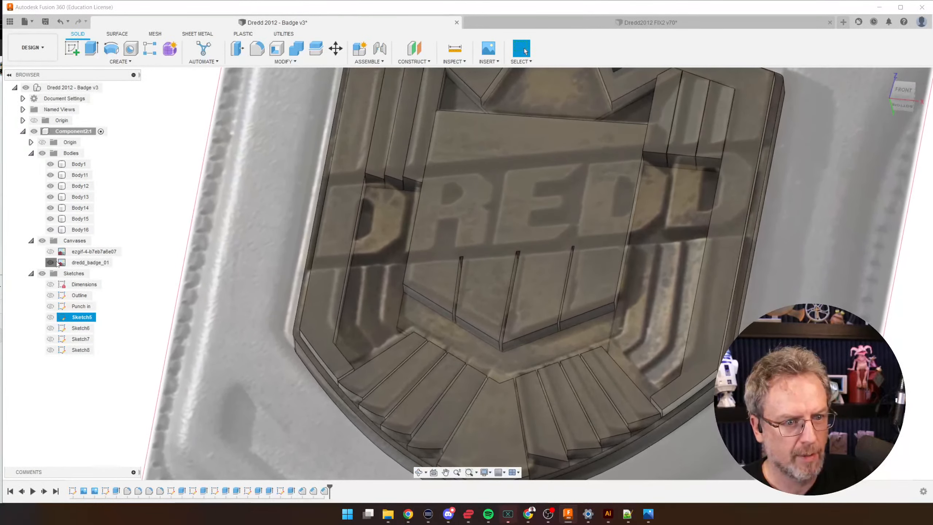
pyautogui.click(54, 262)
# - Roll the history back to just after the feather-stripe sketch, open that sketch for editing and show the ezgif reference canvas
pyautogui.moveTo(329, 486); pyautogui.dragTo(286, 490)
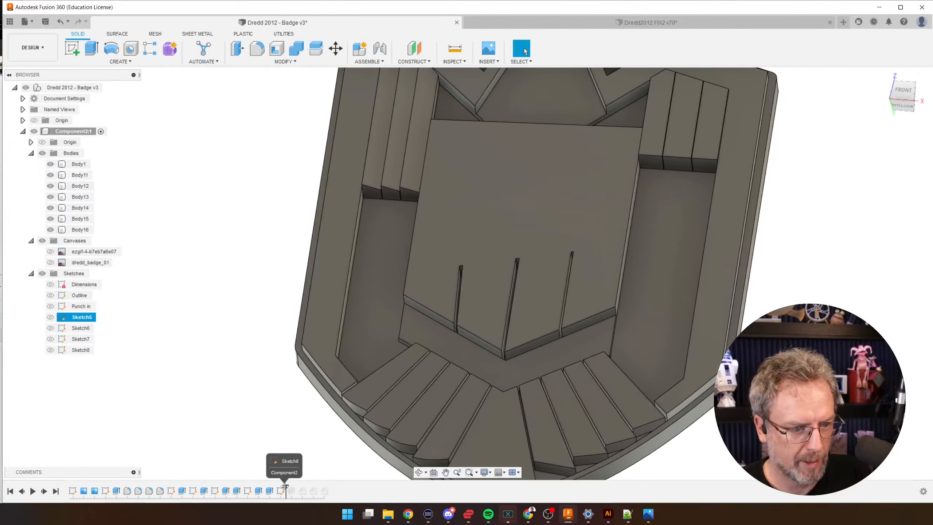
pyautogui.rightClick(281, 490)
pyautogui.click(300, 406)
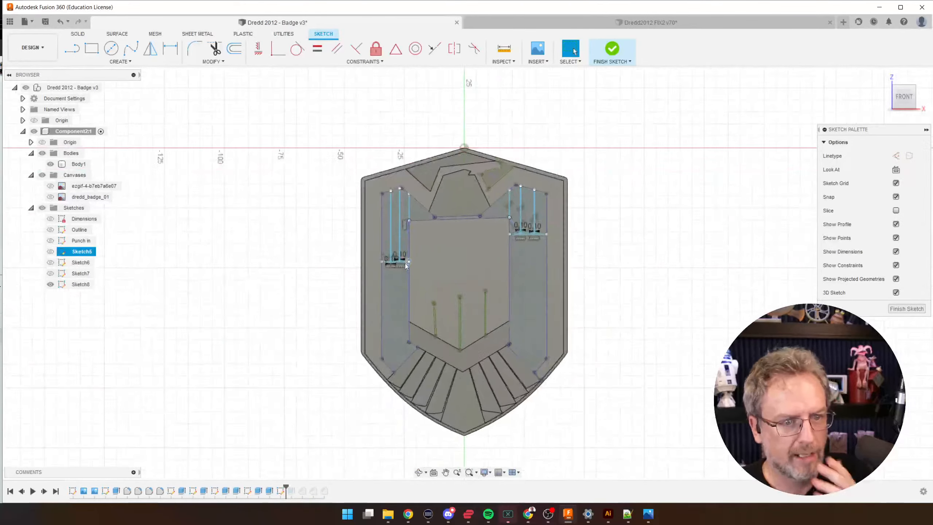
pyautogui.click(51, 185)
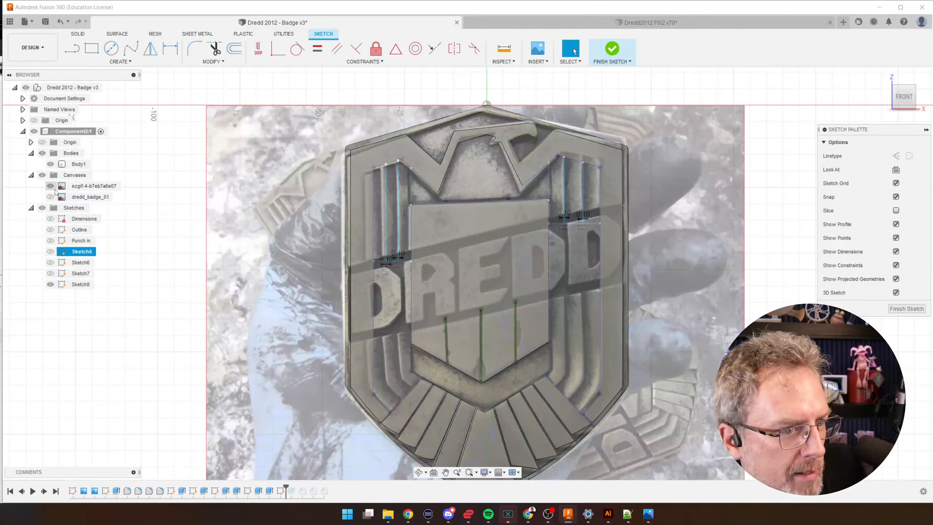
pyautogui.scroll(8, 389, 208)
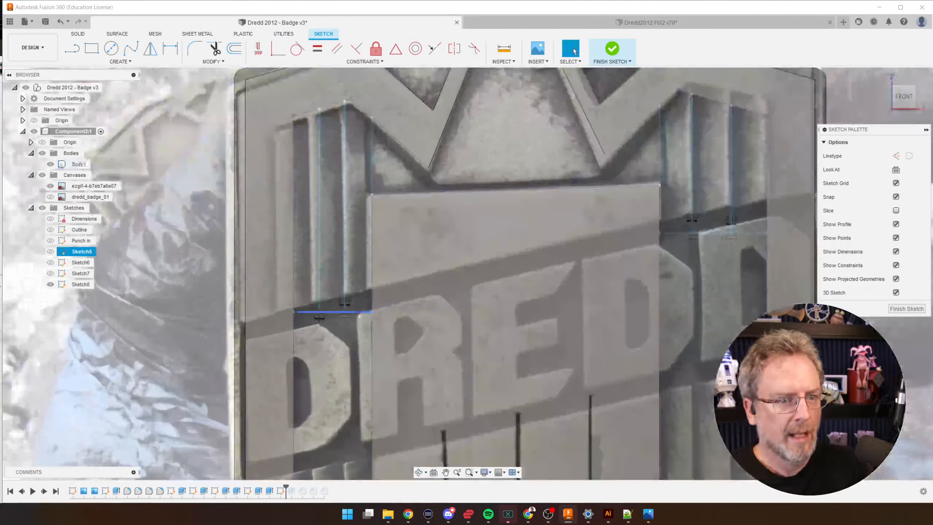
# - Remove the horizontal line below the left feather stripes and stretch the outer stripe line down to its bend in the canvas
pyautogui.click(325, 312)
pyautogui.scroll(-4, 365, 273)
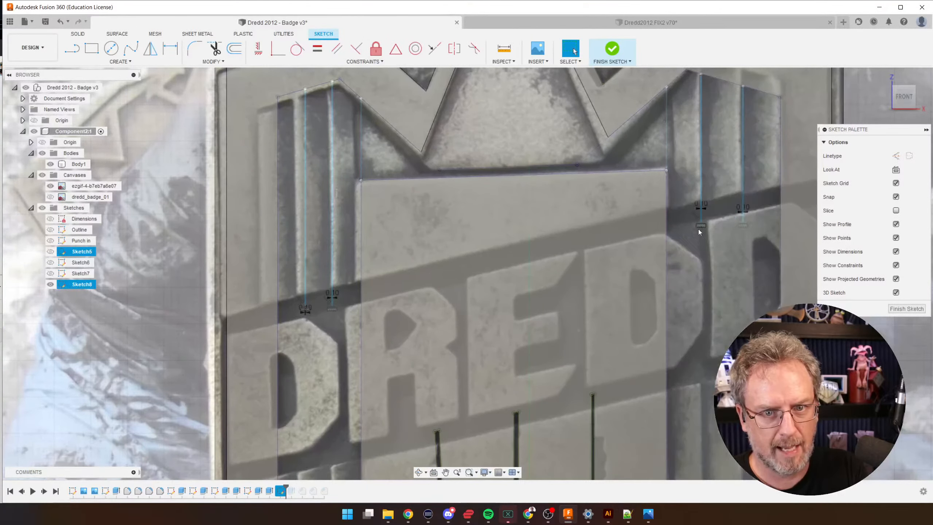
pyautogui.scroll(-5, 477, 253)
pyautogui.scroll(5, 340, 325)
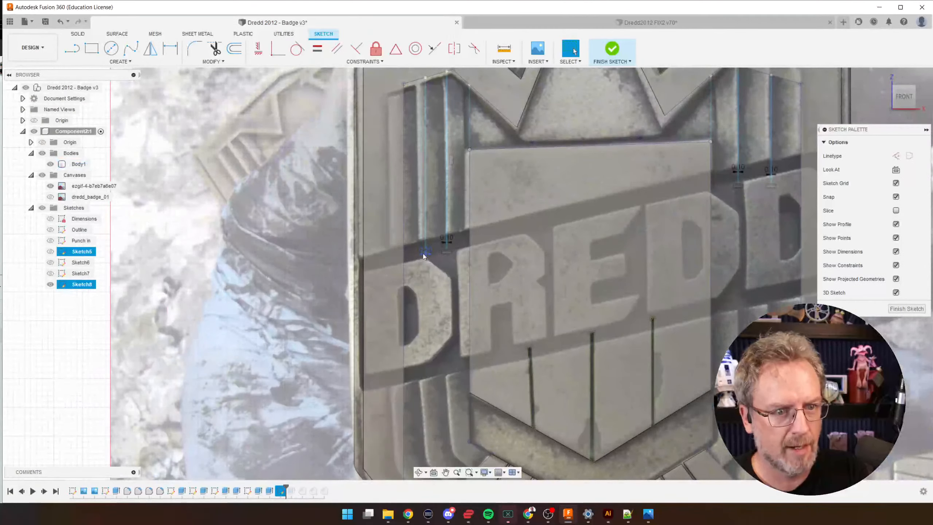
pyautogui.moveTo(425, 250); pyautogui.dragTo(423, 420)
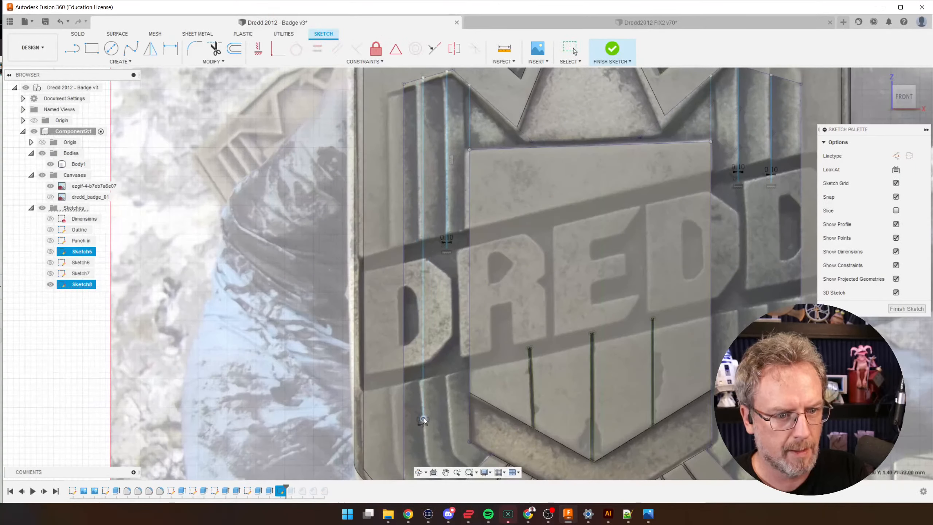
pyautogui.scroll(-5, 422, 413)
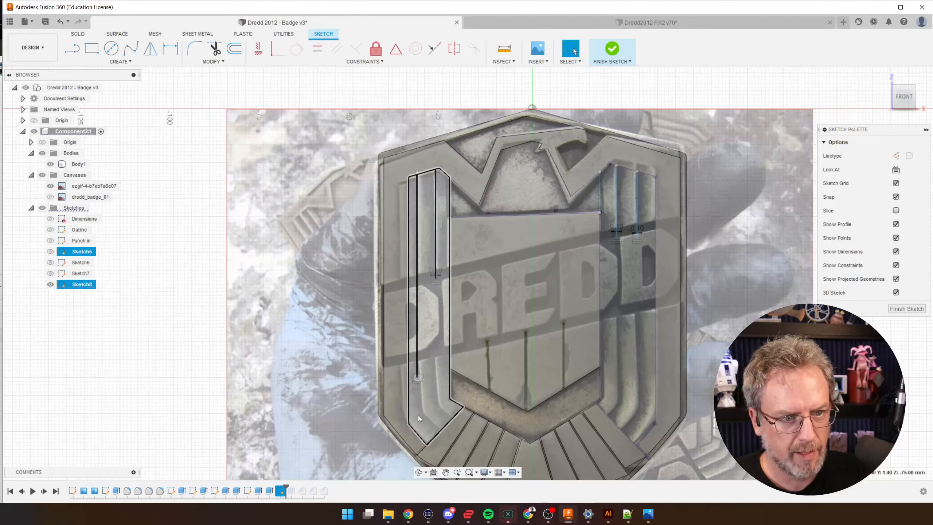
# - View the dredd_badge_01.jpg reference photo and restore the badge design window to a floating size, enlarging it downward
pyautogui.hotkey('alt', 'Tab')
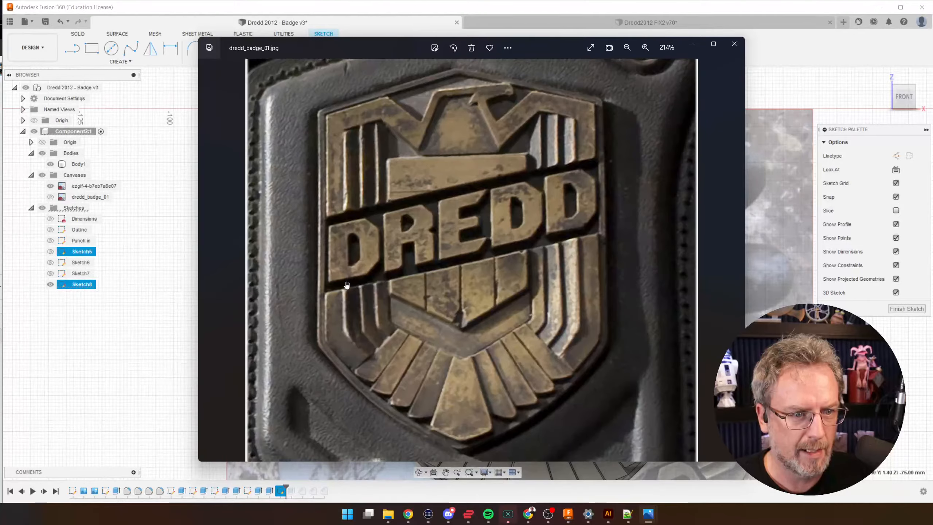
pyautogui.doubleClick(273, 2)
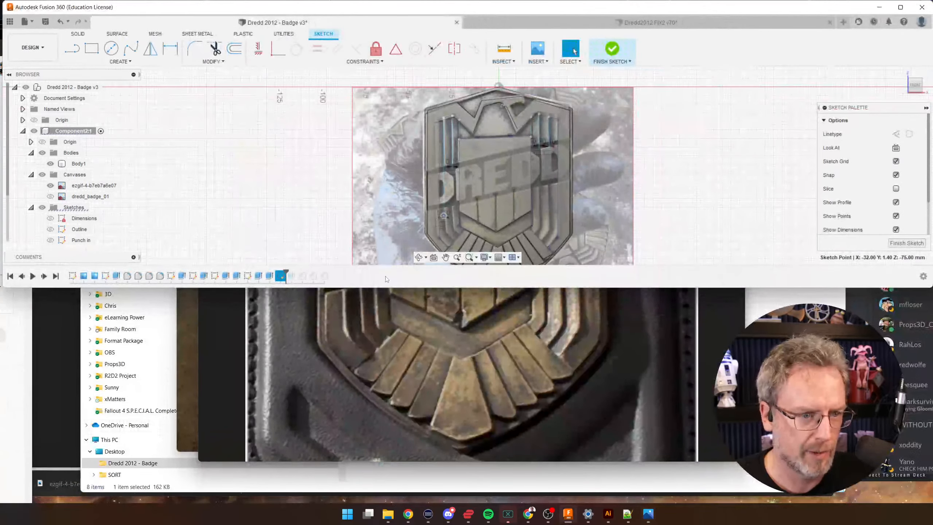
pyautogui.click(900, 8)
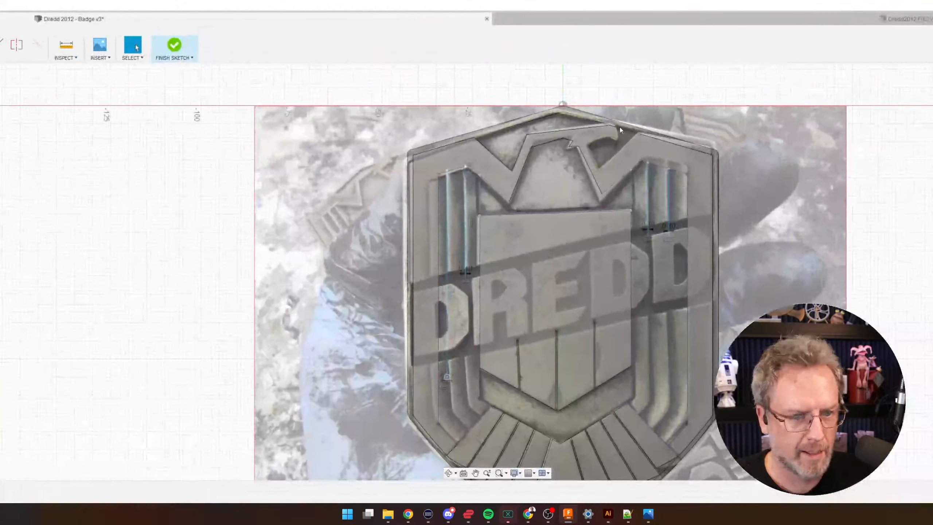
pyautogui.scroll(-3, 454, 374)
pyautogui.scroll(4, 441, 422)
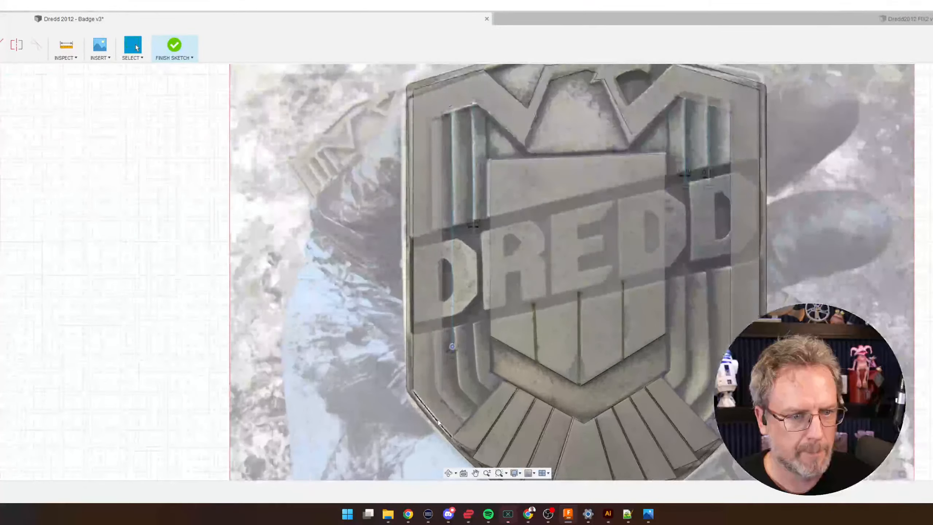
pyautogui.doubleClick(621, 5)
pyautogui.click(533, 22)
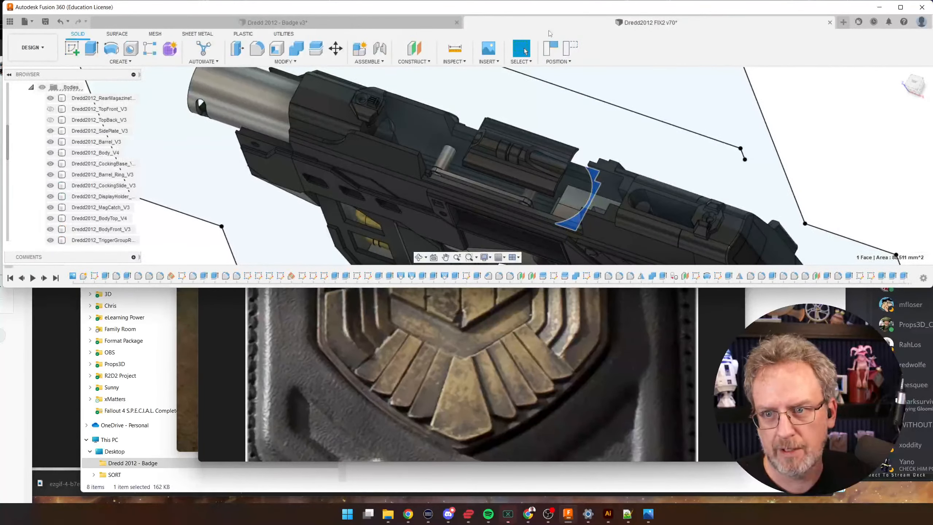
pyautogui.click(372, 22)
pyautogui.moveTo(516, 14)
pyautogui.mouseDown()
pyautogui.moveTo(519, 25)
pyautogui.moveTo(510, 21)
pyautogui.mouseUp()
pyautogui.moveTo(558, 298); pyautogui.dragTo(551, 445)
# - Shift the outer left stripe line slightly outward so it follows the stripe's edge in the ezgif canvas
pyautogui.scroll(5, 397, 343)
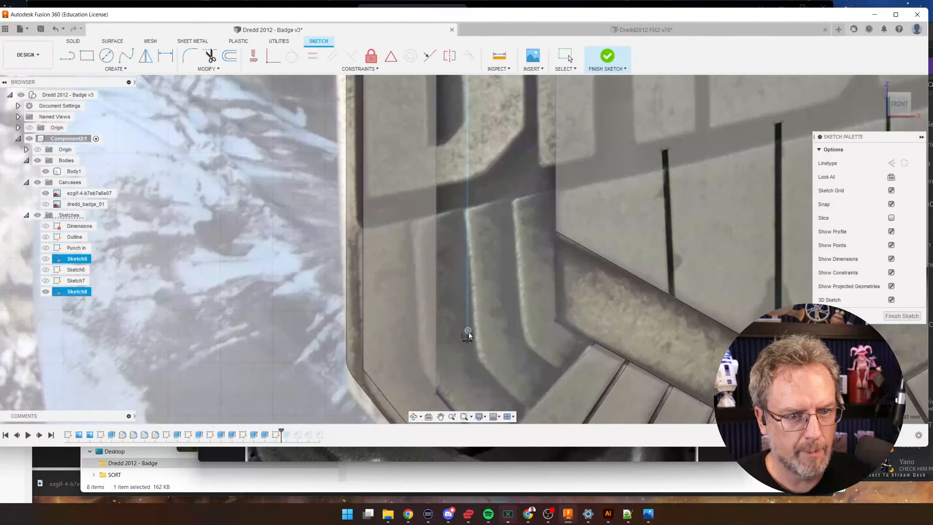
pyautogui.click(472, 347)
pyautogui.scroll(-5, 490, 120)
pyautogui.scroll(5, 442, 185)
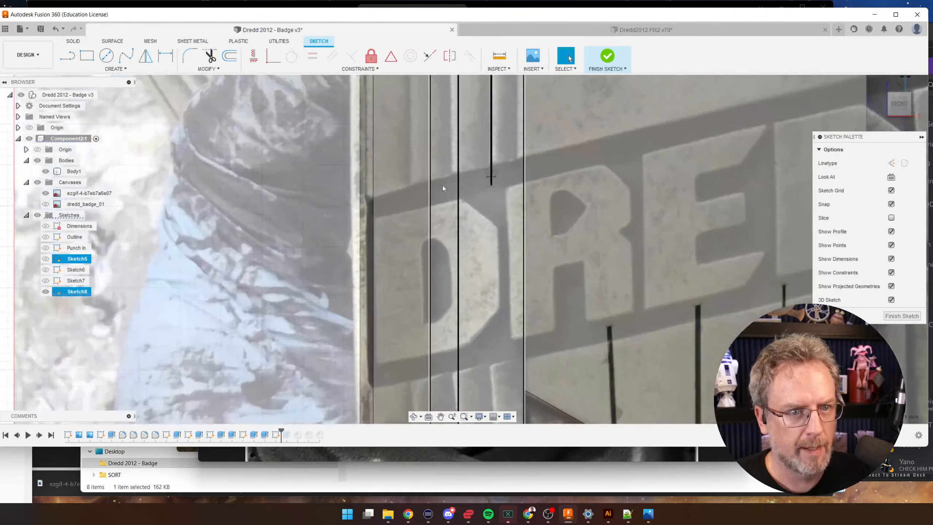
pyautogui.moveTo(455, 183); pyautogui.dragTo(452, 182)
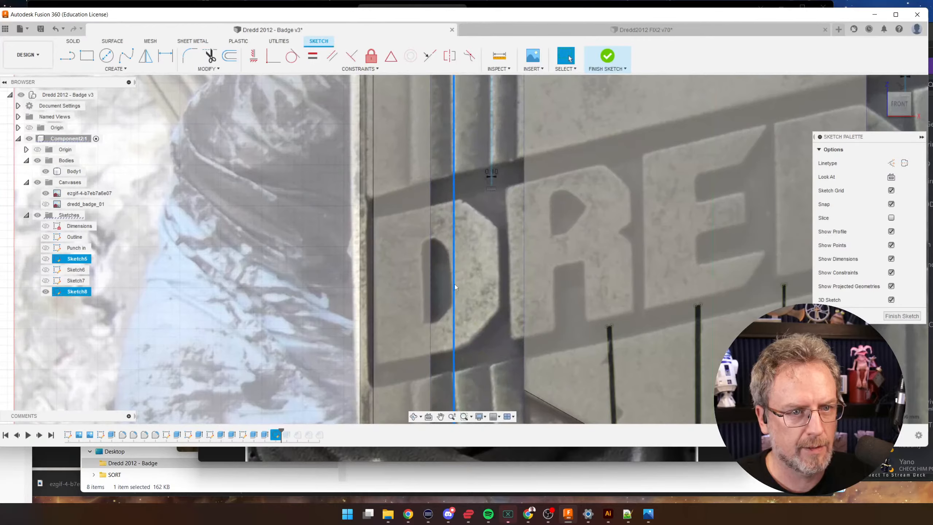
# - Stretch the inner left stripe line down to the point where that stripe bends in the canvas
pyautogui.scroll(-5, 455, 284)
pyautogui.scroll(1, 441, 82)
pyautogui.scroll(-5, 442, 83)
pyautogui.scroll(5, 449, 322)
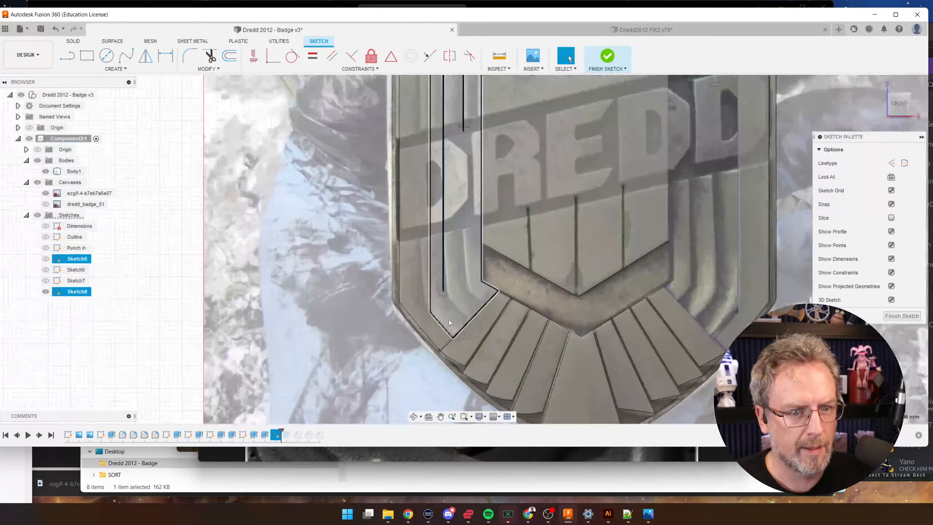
pyautogui.scroll(-1, 457, 271)
pyautogui.moveTo(465, 141); pyautogui.dragTo(472, 242)
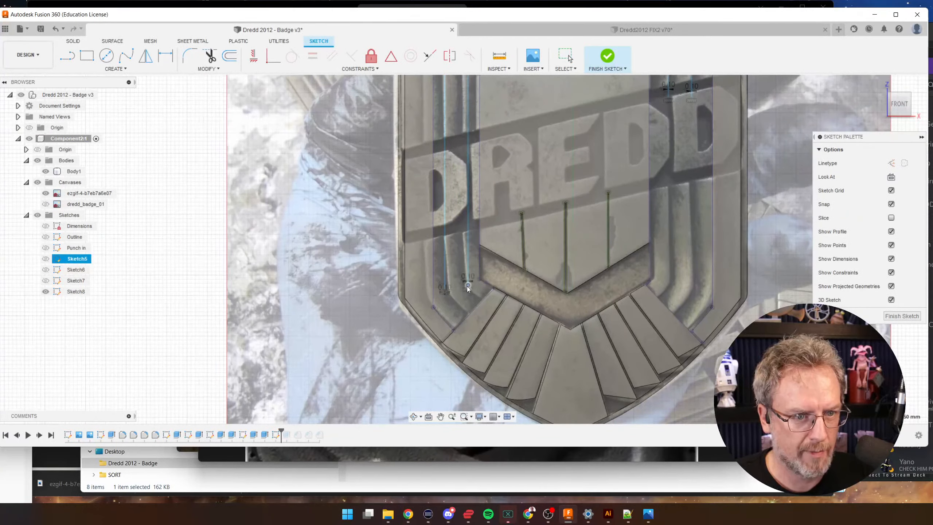
# - Nudge the lower end of the outer left stripe line slightly inward to align with its bend
pyautogui.scroll(6, 457, 306)
pyautogui.scroll(2, 480, 268)
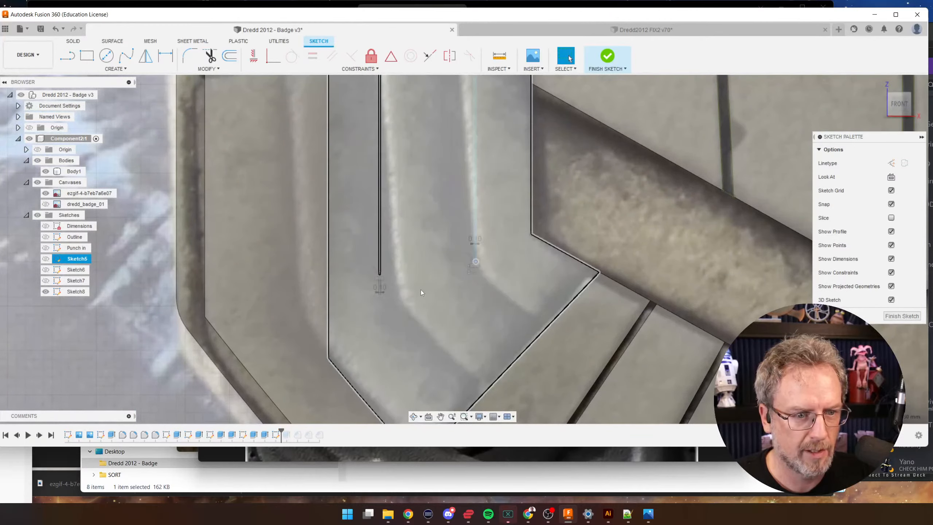
pyautogui.moveTo(381, 273); pyautogui.dragTo(390, 276)
pyautogui.scroll(-5, 442, 299)
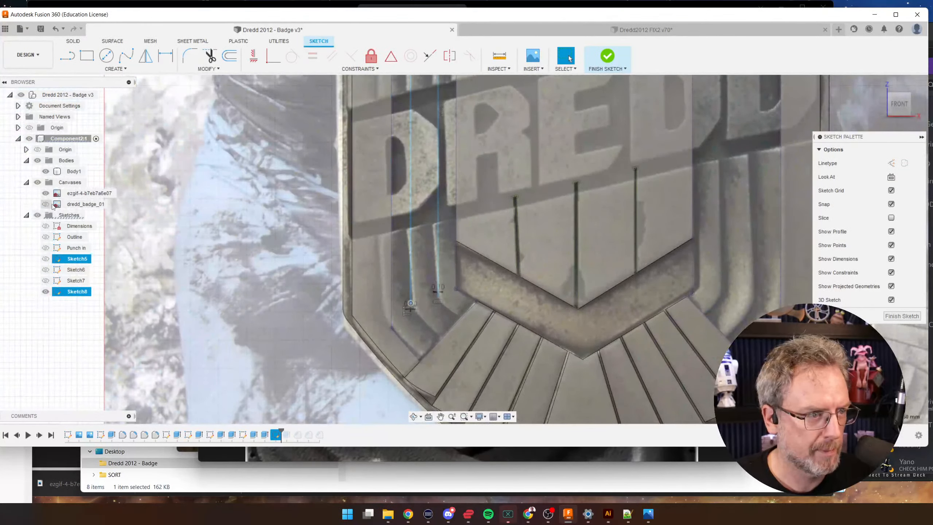
# - Compare the left stripe lines with the dredd_badge_01 canvas and restore the ezgif canvas
pyautogui.click(46, 204)
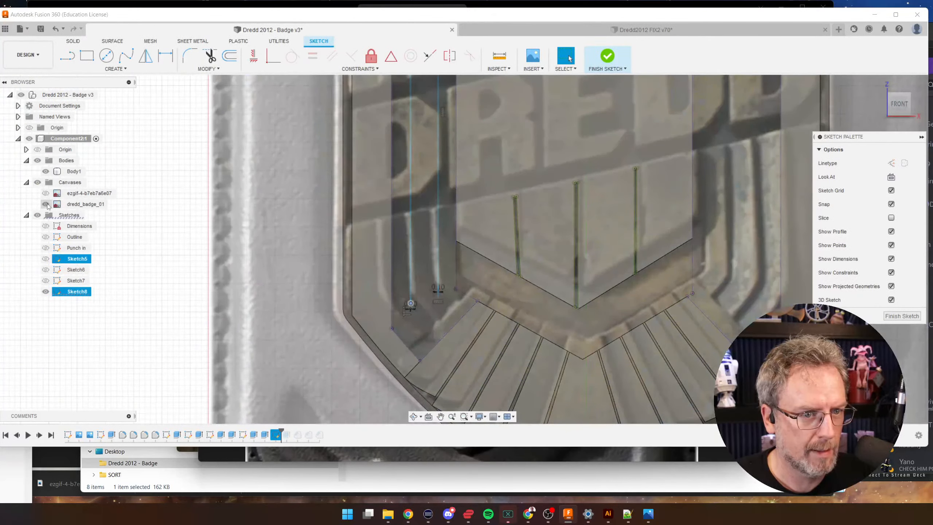
pyautogui.click(45, 204)
pyautogui.click(45, 192)
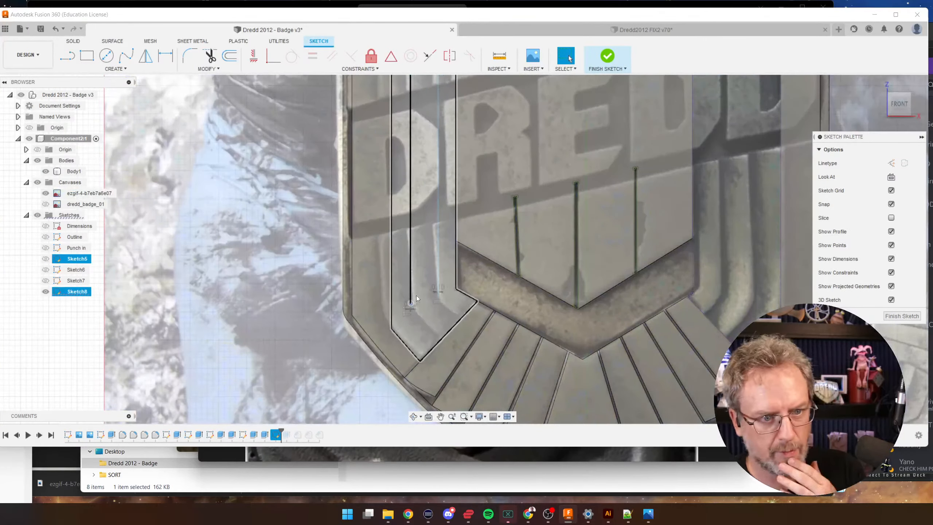
# - Draw a diagonal line from the outer left stripe's lower end along its bent edge to the tail feather edge
pyautogui.scroll(10, 420, 355)
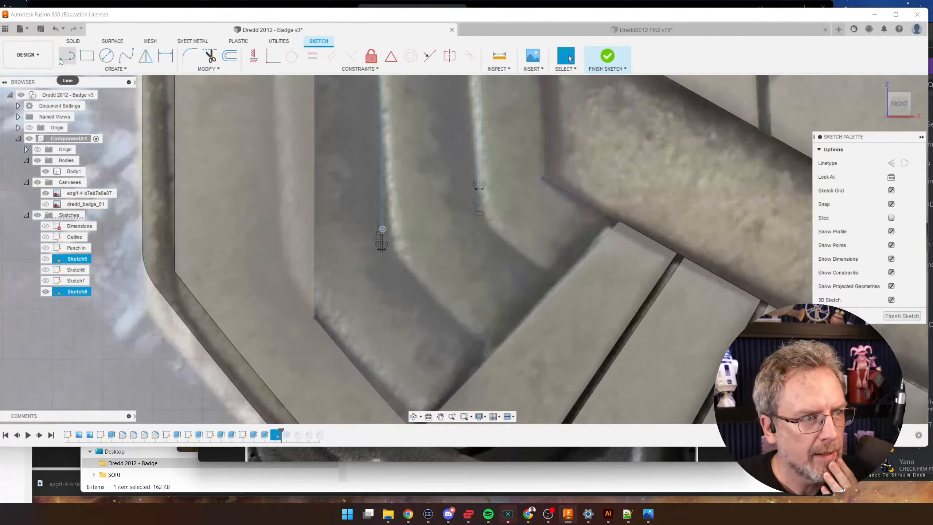
pyautogui.click(59, 58)
pyautogui.moveTo(382, 229); pyautogui.dragTo(416, 196)
pyautogui.scroll(3, 397, 235)
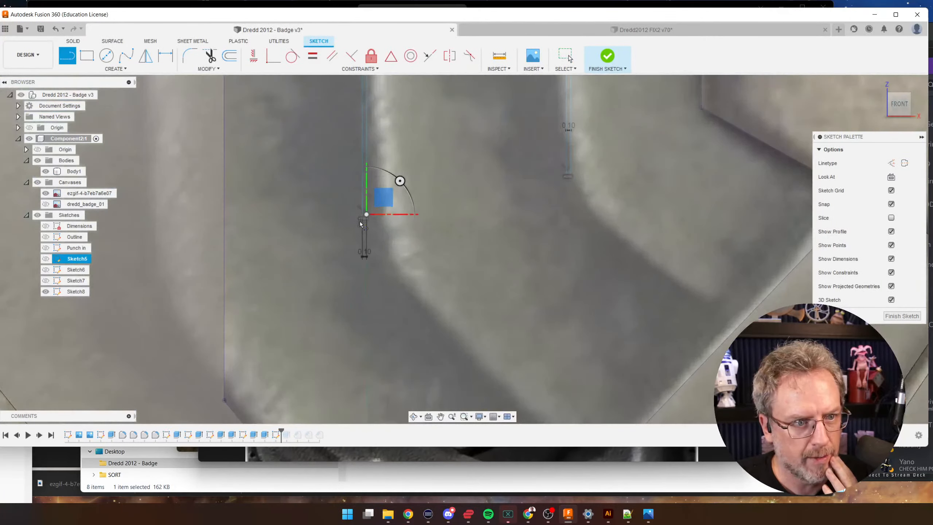
pyautogui.scroll(-3, 447, 273)
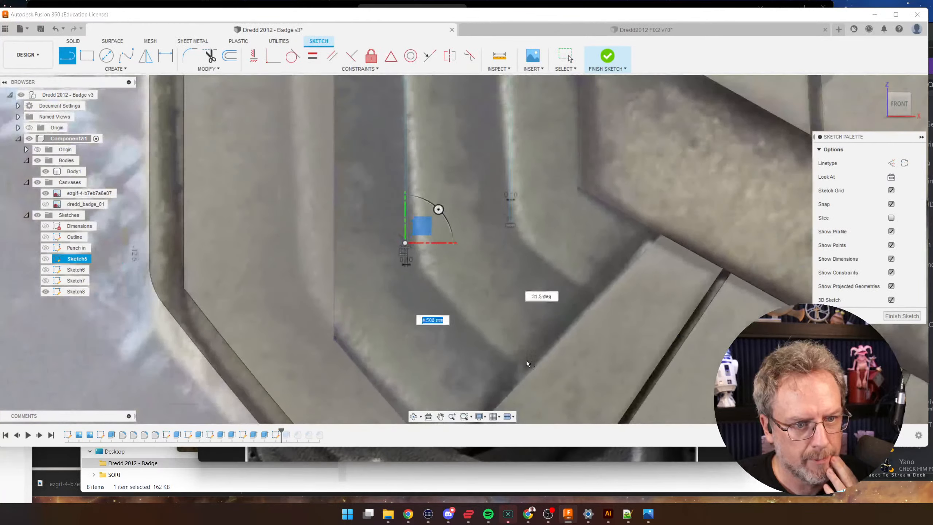
pyautogui.click(528, 372)
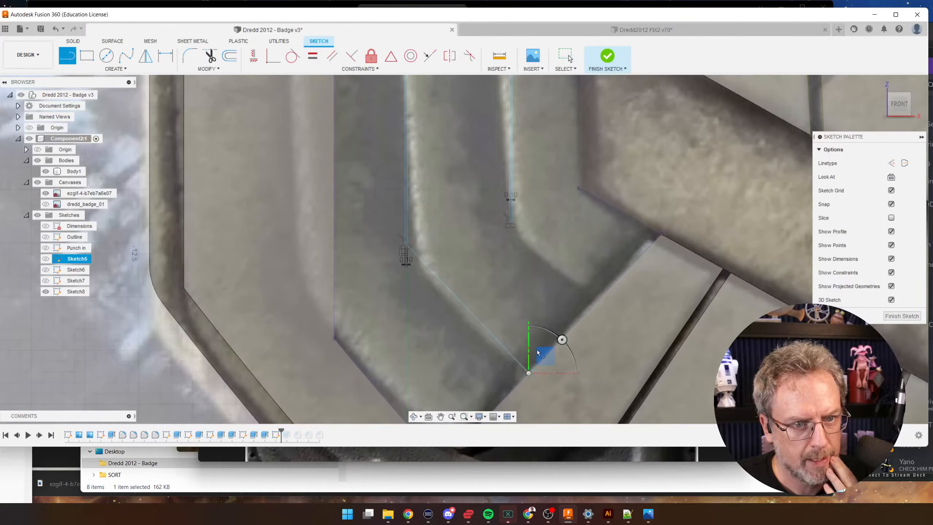
# - Draw a diagonal line from the inner left stripe's lower end to the tail feather edge, following the canvas
pyautogui.scroll(3, 509, 227)
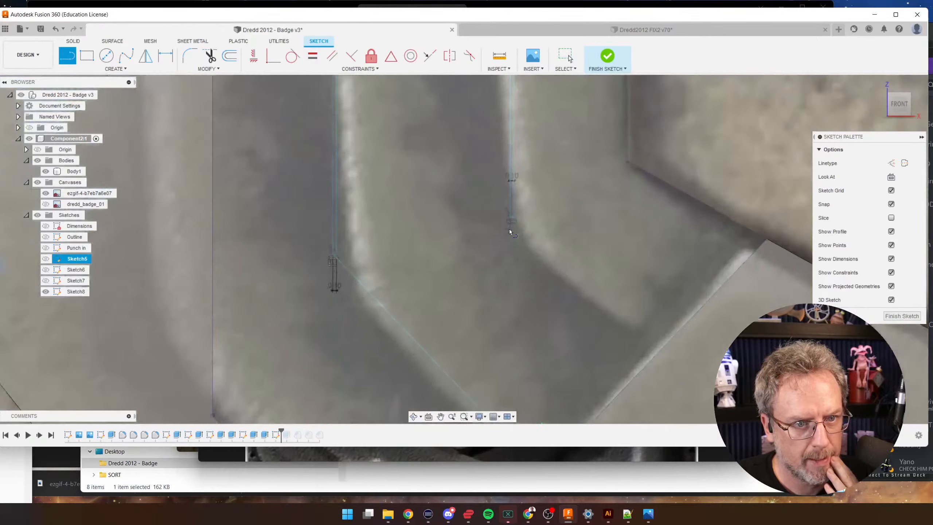
pyautogui.click(510, 218)
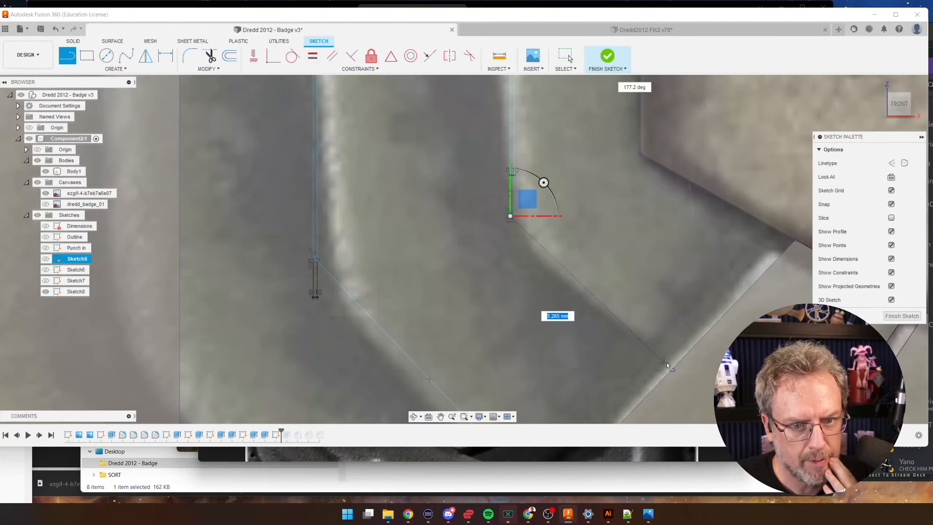
pyautogui.click(678, 363)
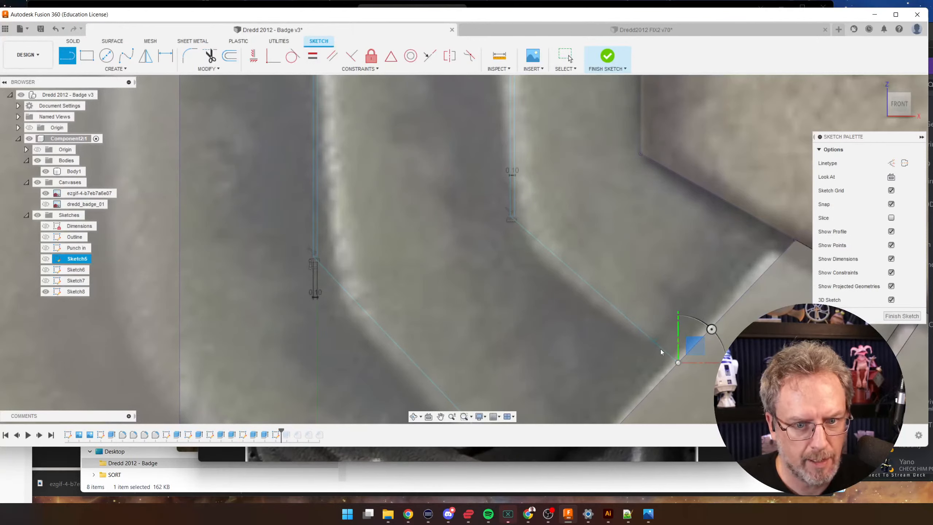
pyautogui.press('Escape')
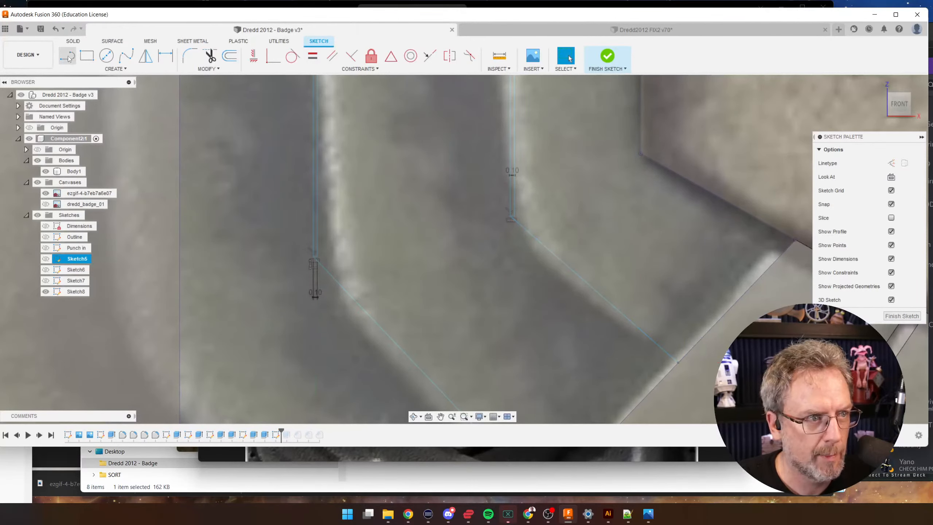
# - Draw a 0.1 mm construction line from the outer left stripe's lower corner where its diagonal line starts
pyautogui.click(67, 56)
pyautogui.click(891, 162)
pyautogui.scroll(3, 516, 292)
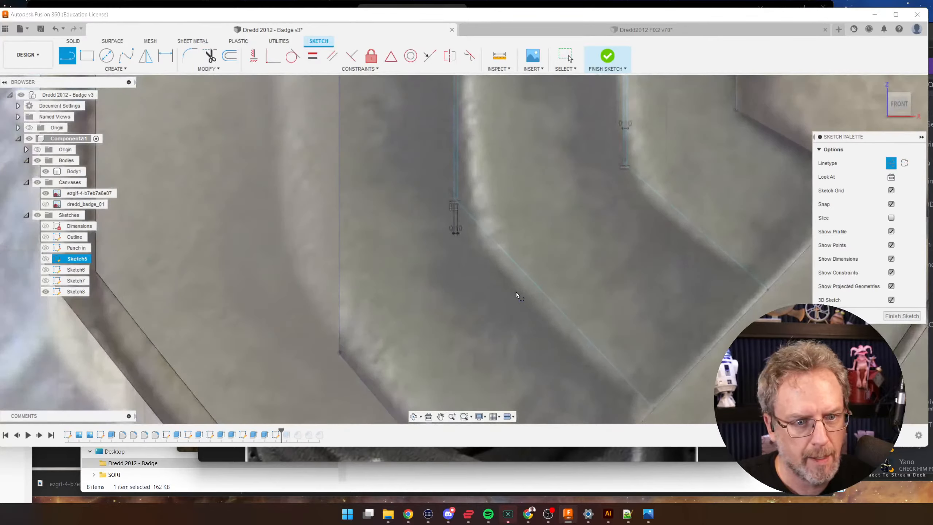
pyautogui.scroll(5, 429, 153)
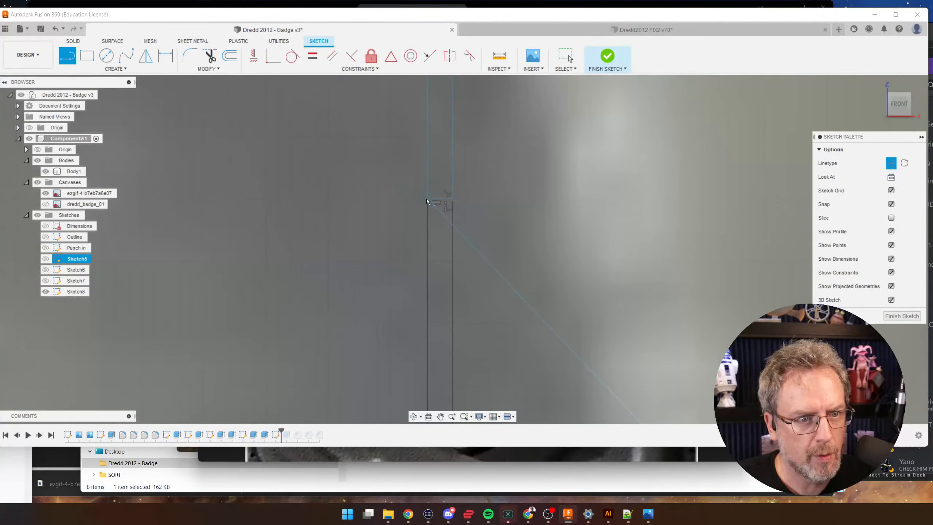
pyautogui.click(427, 199)
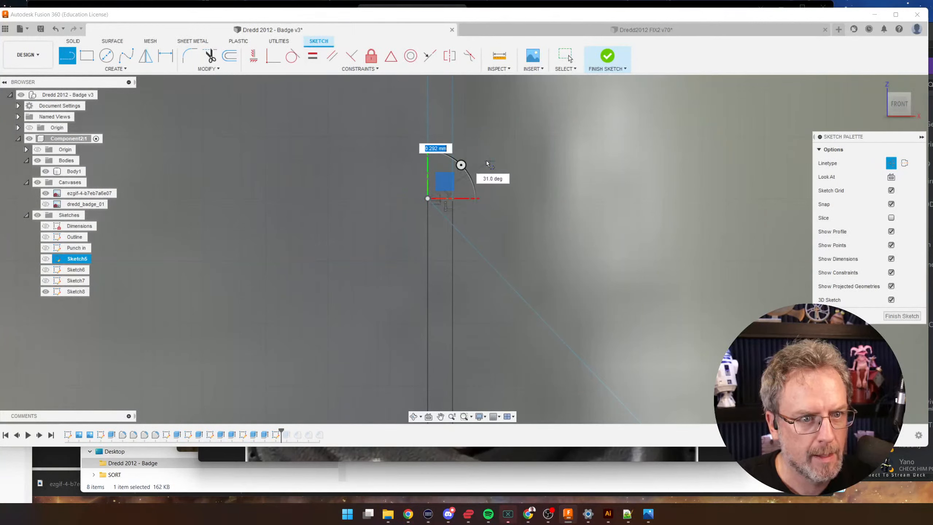
pyautogui.write('0.1')
pyautogui.press('Return')
pyautogui.press('Escape')
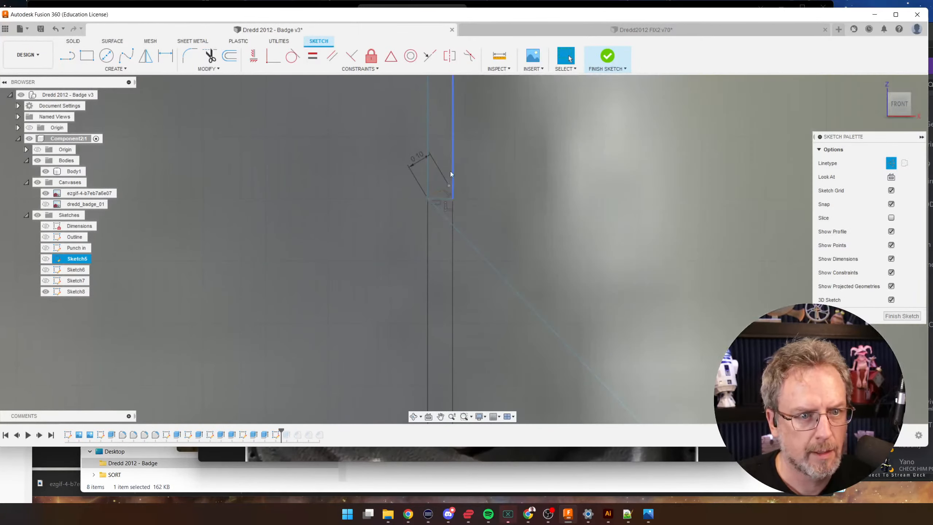
# - Constrain the 0.1 mm construction line perpendicular to the outer left stripe's diagonal line
pyautogui.click(438, 192)
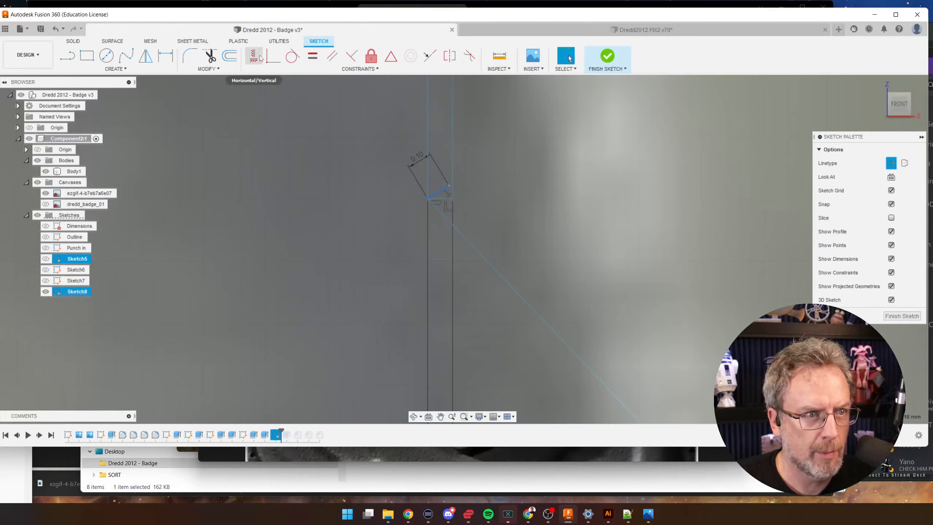
pyautogui.click(355, 56)
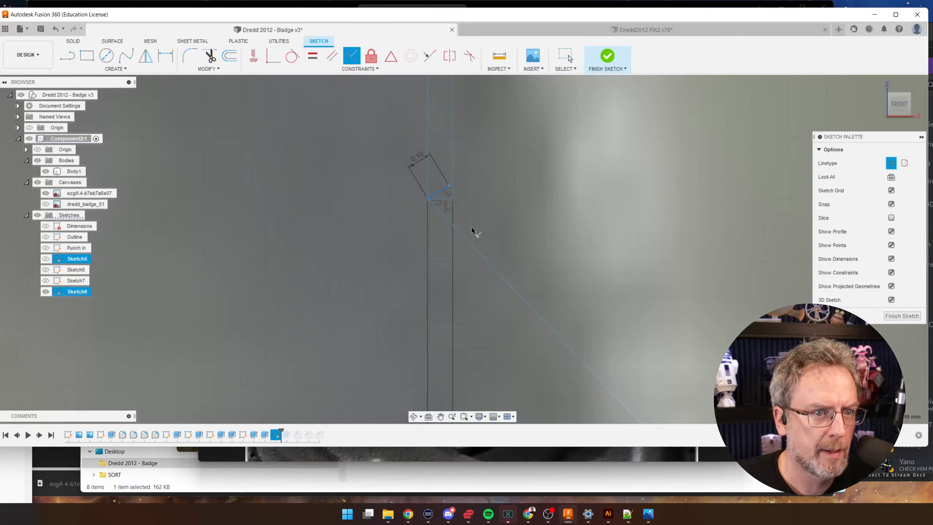
pyautogui.click(450, 227)
pyautogui.scroll(3, 446, 205)
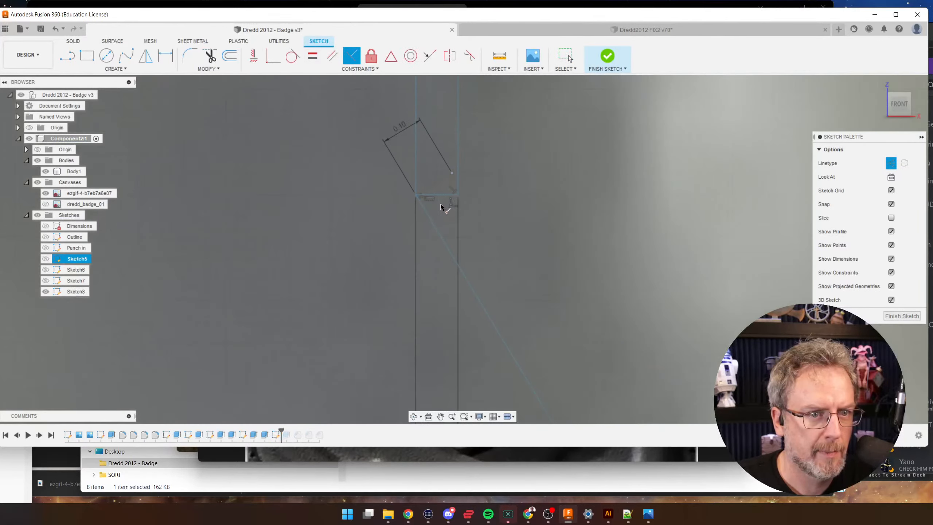
pyautogui.press('Escape')
# - Convert the short horizontal line closing the outer left stripe's lower end to construction geometry
pyautogui.click(437, 195)
pyautogui.click(890, 164)
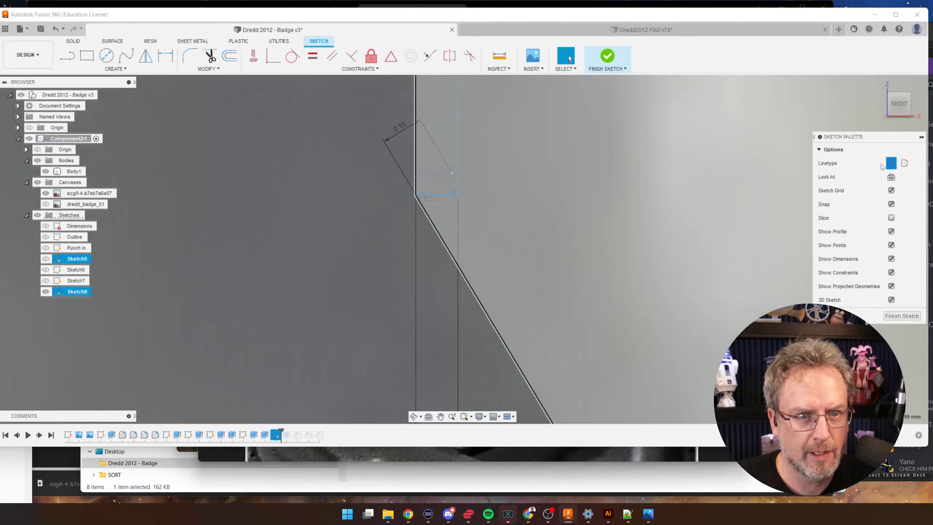
pyautogui.press('l')
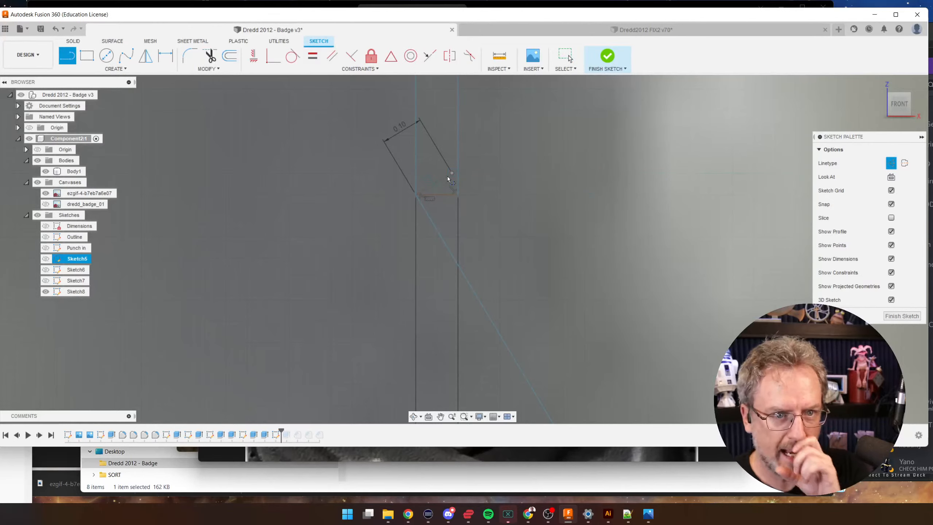
# - Draw the outer left stripe's second diagonal line from the free end of its 0.1 mm construction line to the tail feather edge
pyautogui.click(890, 164)
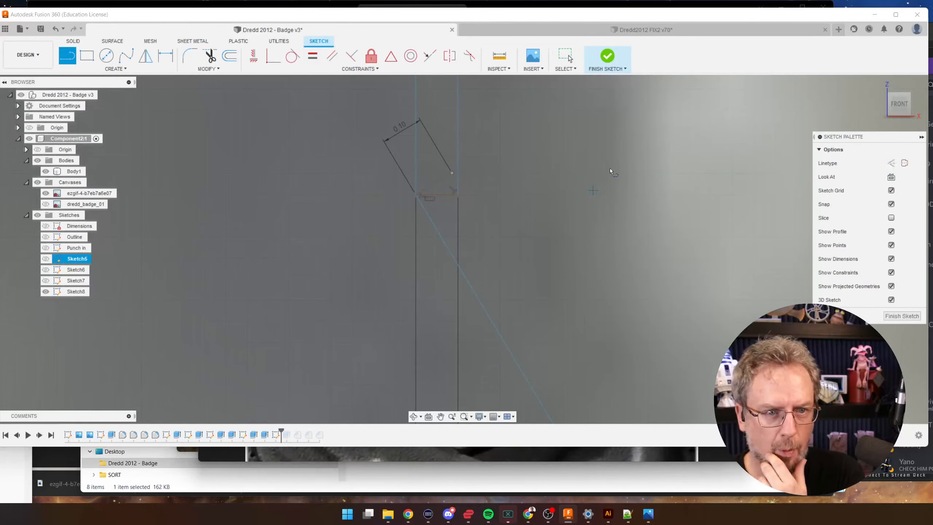
pyautogui.click(452, 173)
pyautogui.scroll(-3, 497, 207)
pyautogui.scroll(2, 460, 202)
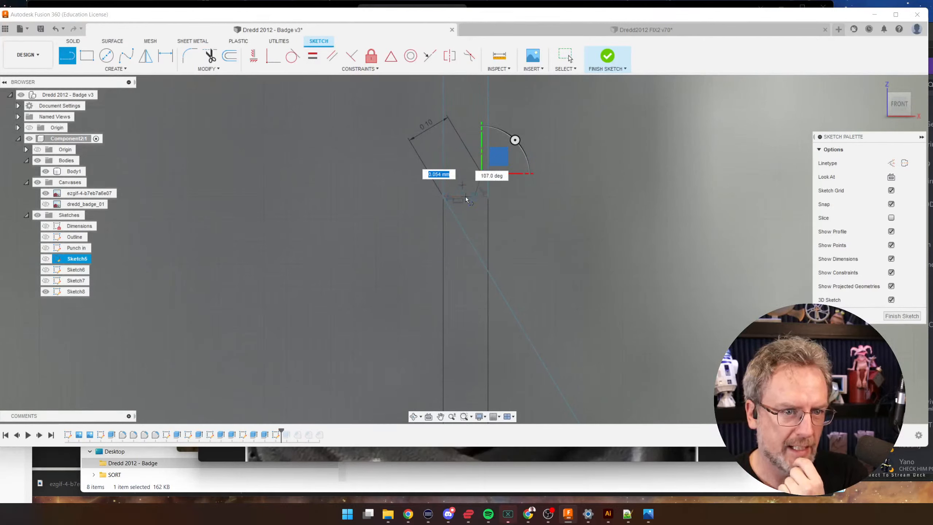
pyautogui.click(443, 195)
pyautogui.scroll(5, 482, 178)
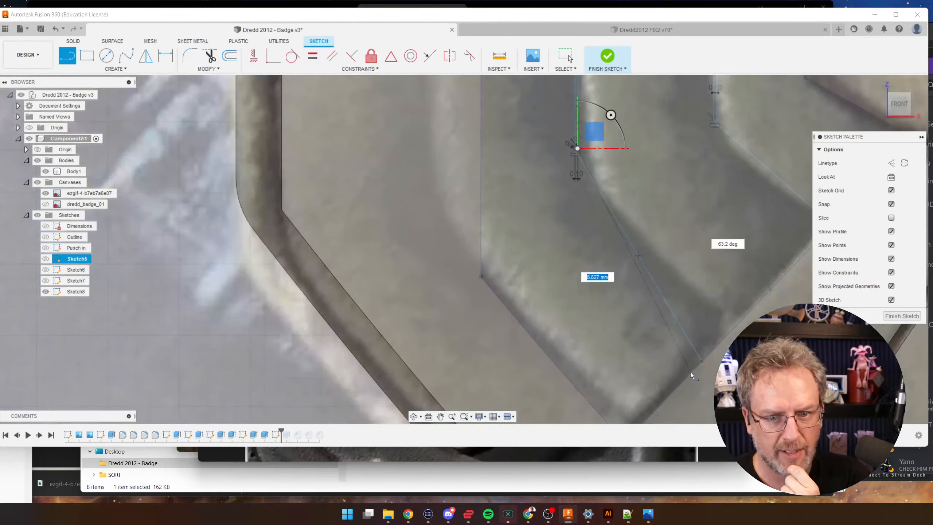
pyautogui.scroll(4, 691, 372)
pyautogui.click(711, 349)
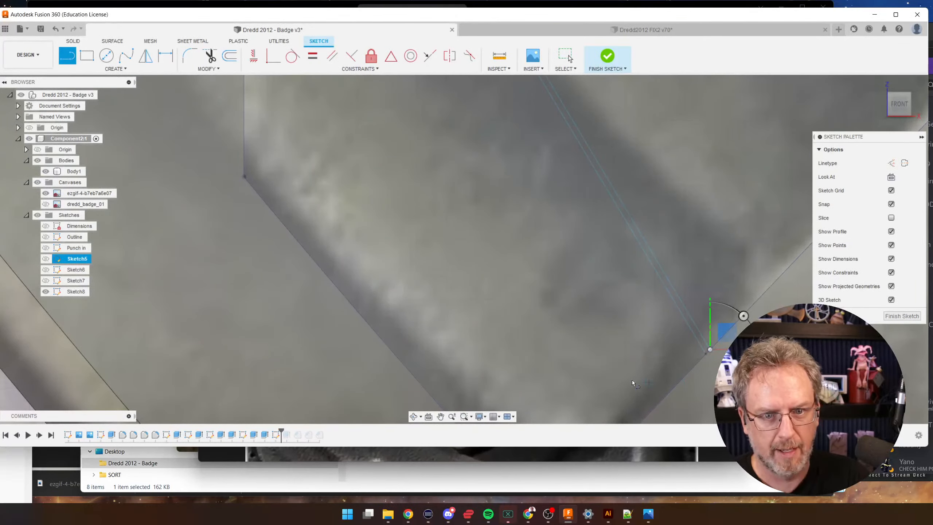
pyautogui.scroll(-4, 631, 380)
pyautogui.scroll(2, 574, 110)
pyautogui.press('Escape')
pyautogui.scroll(3, 521, 158)
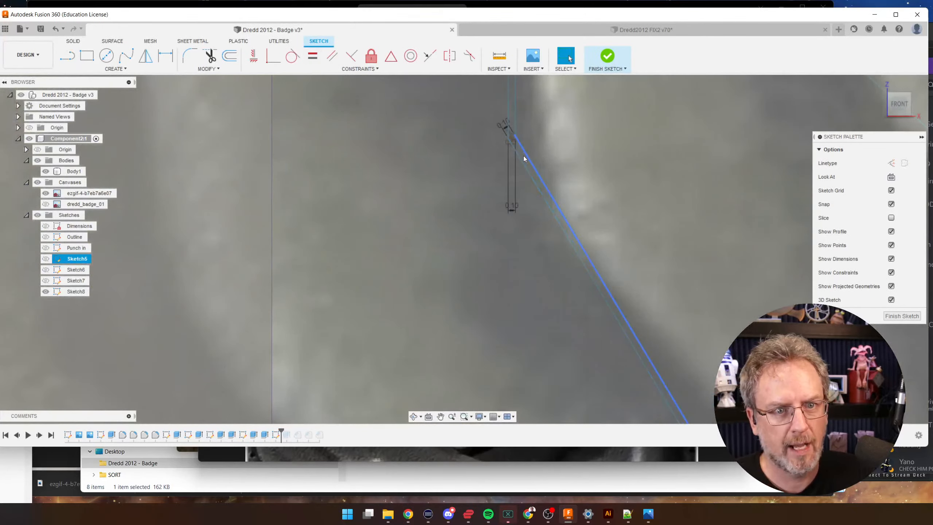
pyautogui.click(521, 156)
pyautogui.scroll(-3, 458, 228)
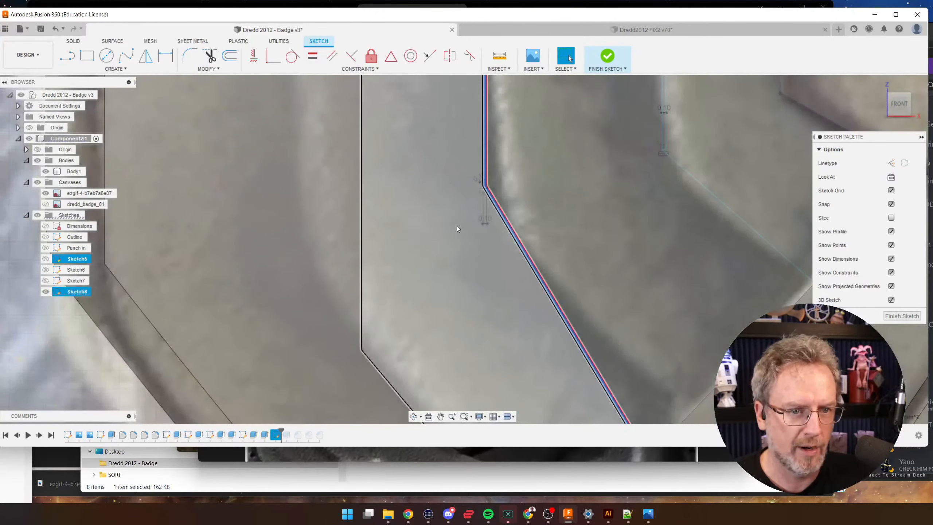
# - Convert the short horizontal line closing the inner left stripe's lower end to construction geometry
pyautogui.scroll(5, 697, 140)
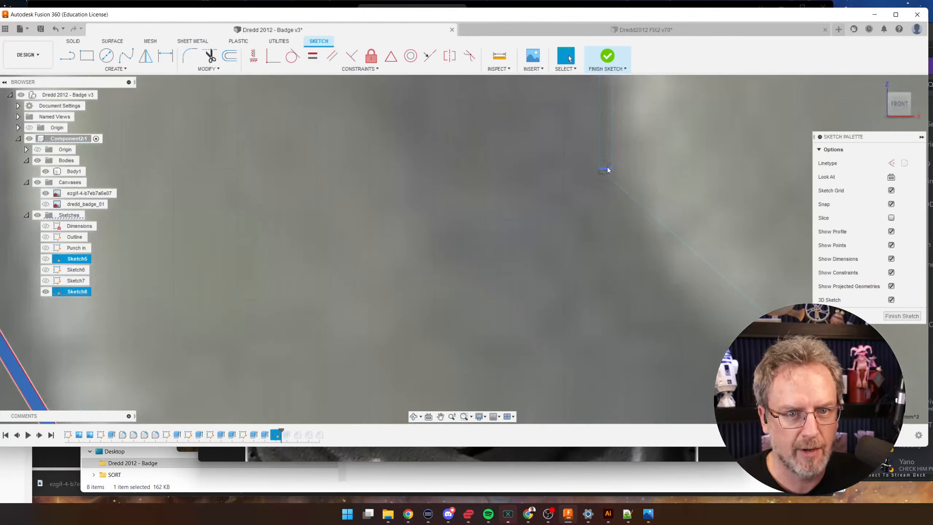
pyautogui.click(605, 168)
pyautogui.scroll(1, 687, 139)
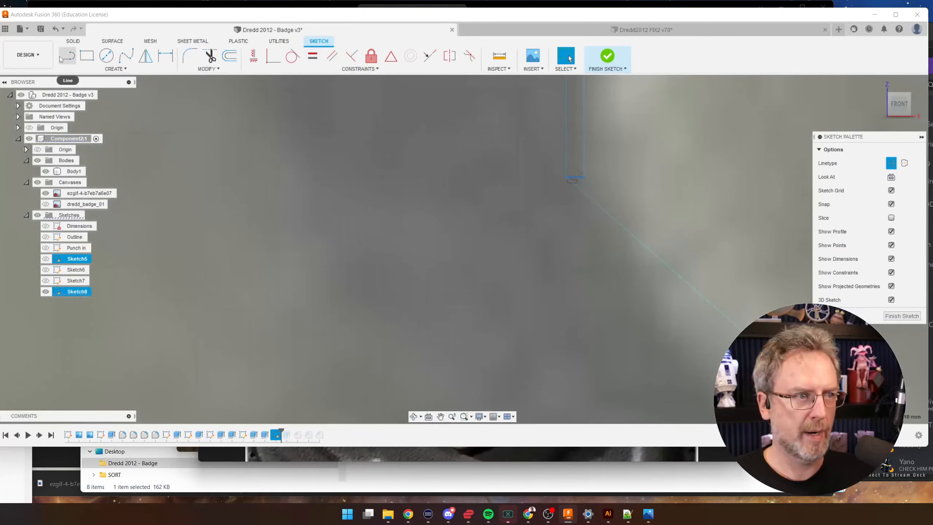
# - Draw a 0.1 mm construction line perpendicular to the inner left stripe's diagonal line, starting from the stripe's lower corner
pyautogui.click(62, 57)
pyautogui.scroll(1, 567, 163)
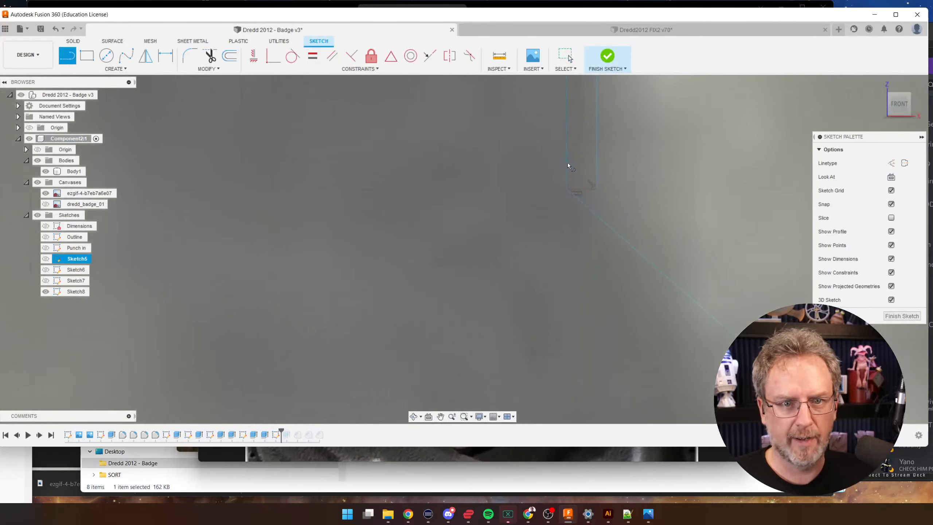
pyautogui.click(566, 190)
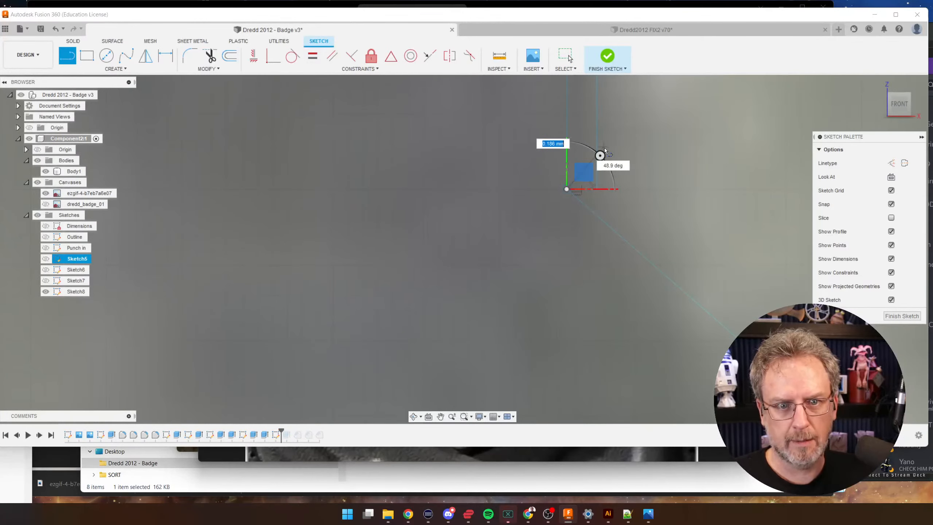
pyautogui.click(890, 163)
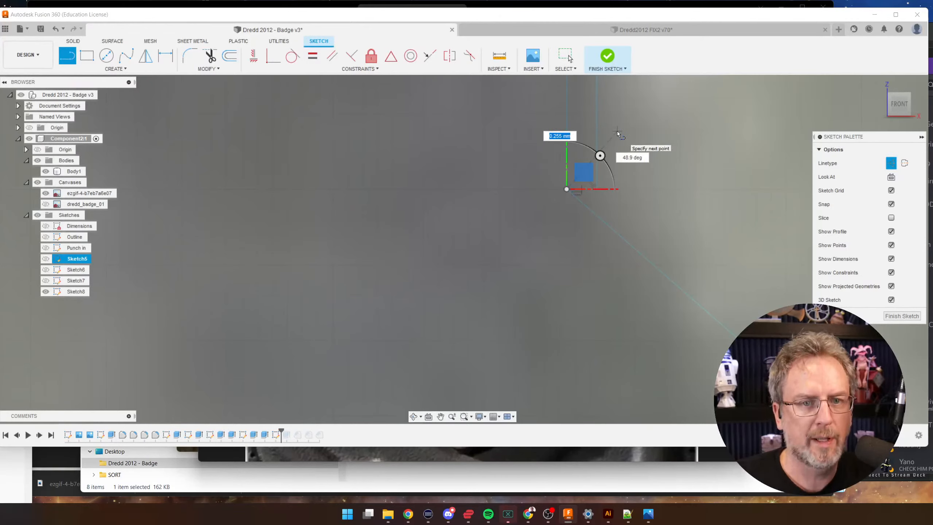
pyautogui.write('.1')
pyautogui.press('Return')
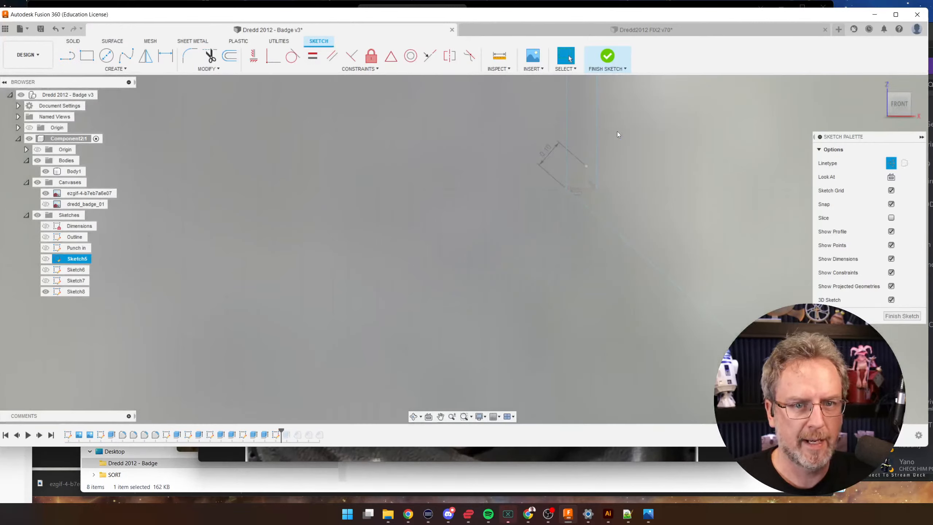
pyautogui.press('Escape')
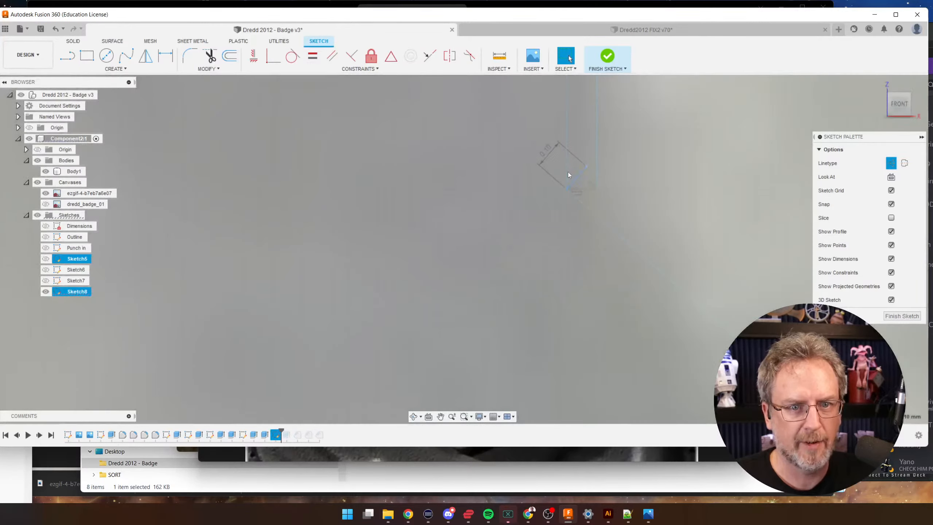
# - Draw the inner left stripe's second diagonal line, in normal linetype, from its construction line's free end to the tail feather edge
pyautogui.press('l')
pyautogui.press('x')
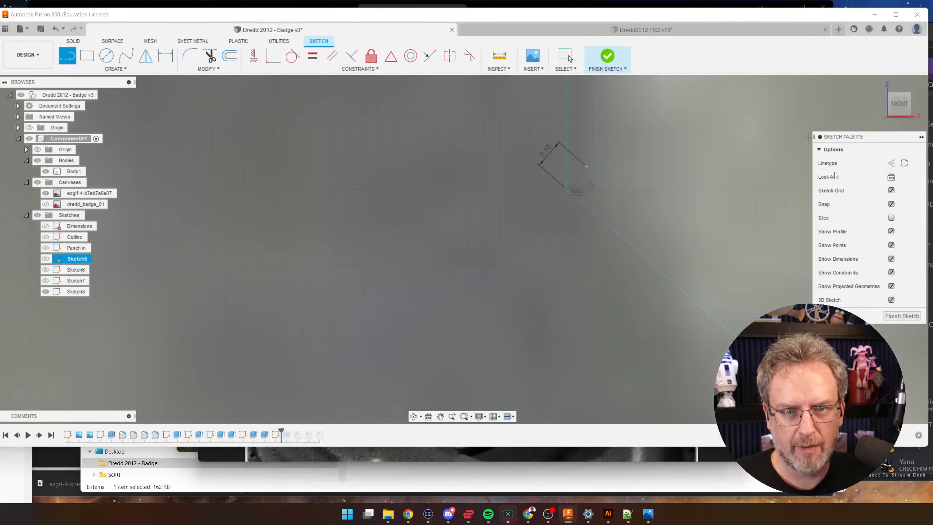
pyautogui.click(586, 167)
pyautogui.scroll(5, 516, 179)
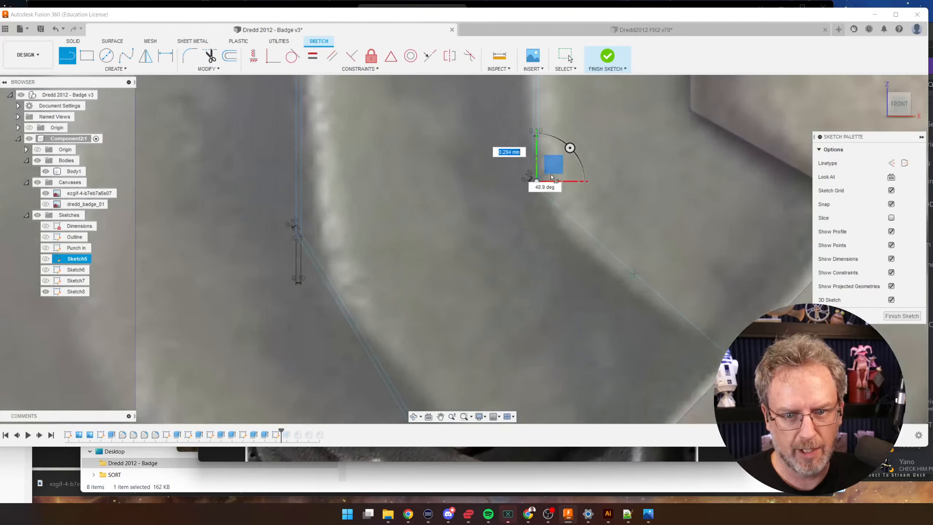
pyautogui.scroll(2, 708, 317)
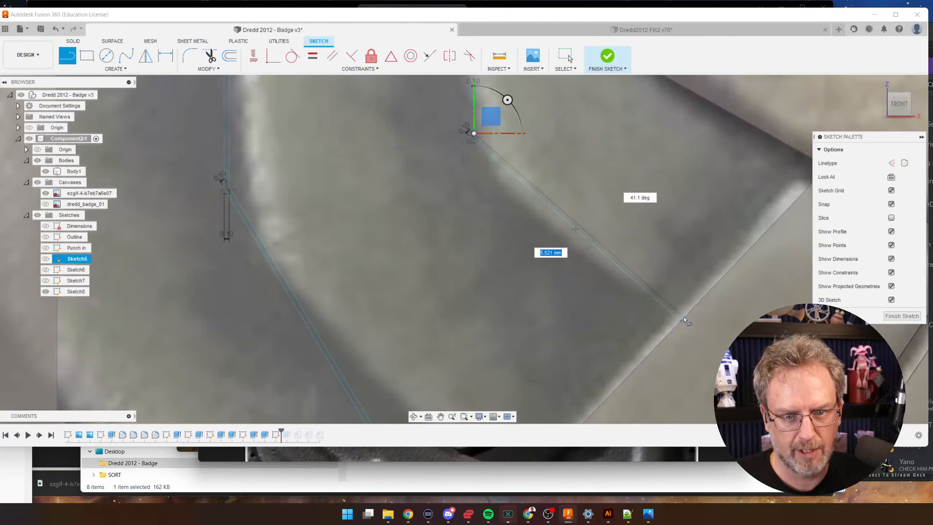
pyautogui.click(683, 317)
pyautogui.scroll(-4, 584, 299)
pyautogui.press('Escape')
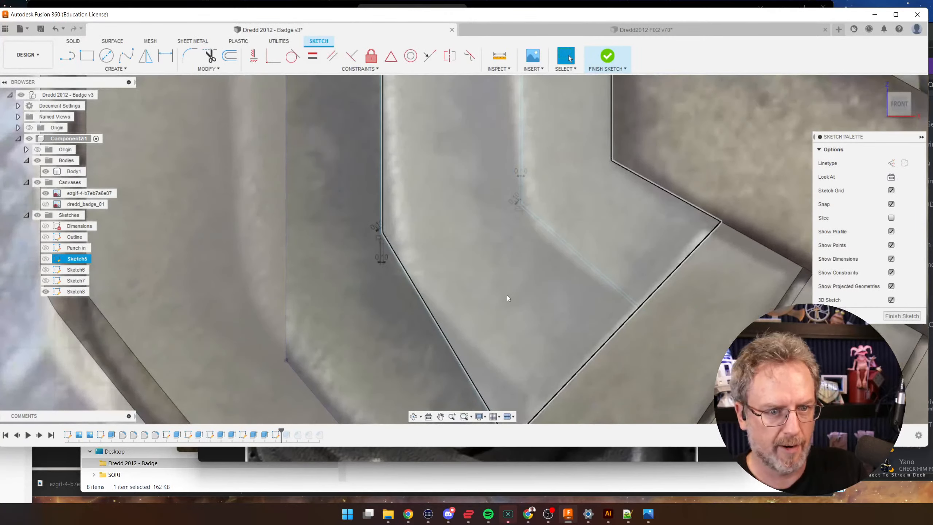
# - Reposition the outer left stripe's lower bend and its diagonal's end point along the tail feather edge against the canvas
pyautogui.scroll(-3, 513, 290)
pyautogui.scroll(2, 481, 387)
pyautogui.moveTo(527, 359); pyautogui.dragTo(539, 346)
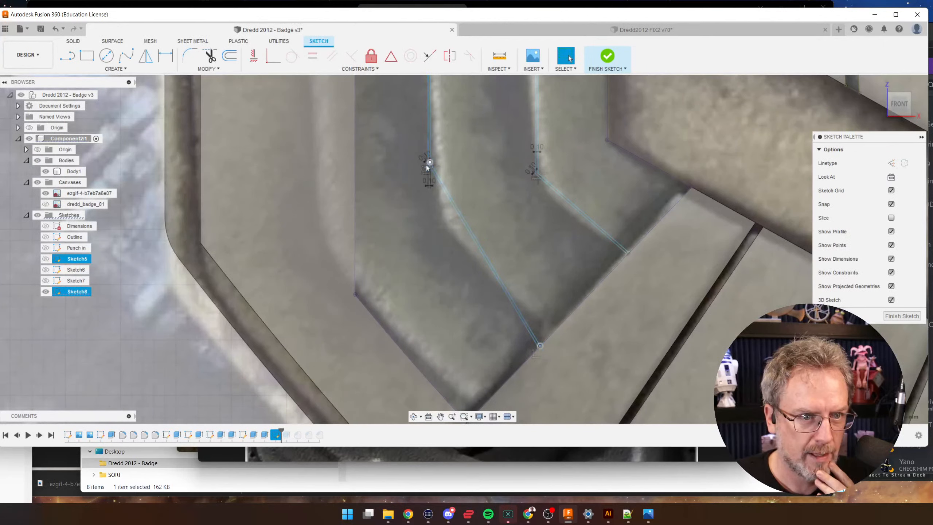
pyautogui.moveTo(426, 164); pyautogui.dragTo(409, 197)
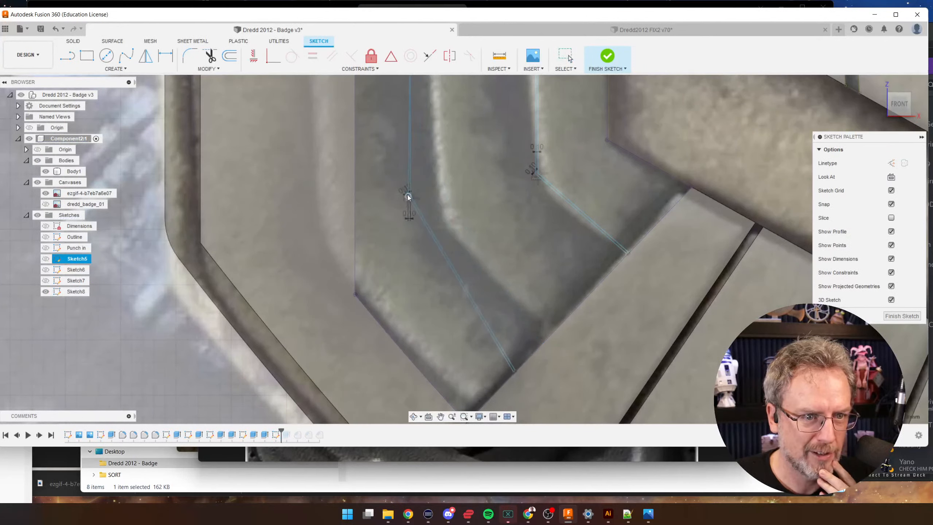
pyautogui.scroll(3, 532, 348)
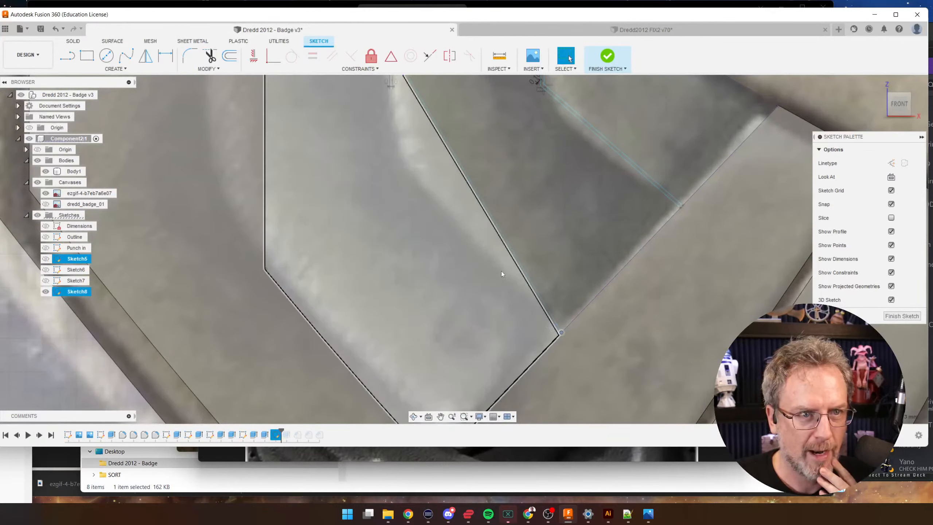
pyautogui.scroll(2, 542, 373)
# - Apply a Fix constraint to the outer left stripe's diagonal end point on the tail feather edge
pyautogui.click(559, 324)
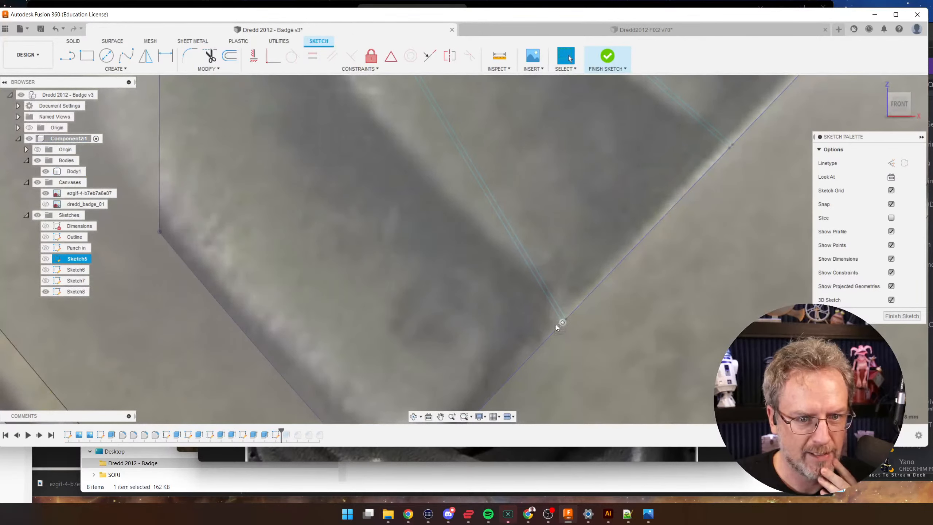
pyautogui.click(371, 57)
pyautogui.scroll(-3, 550, 358)
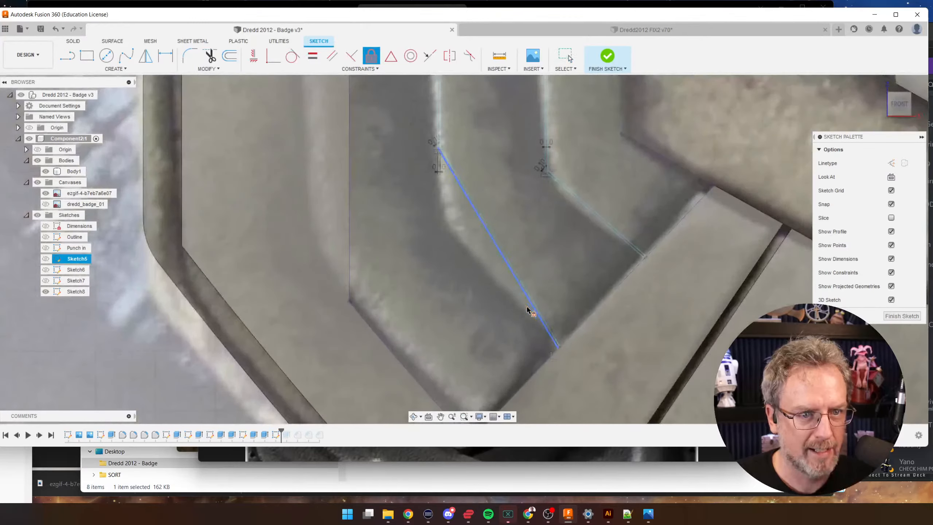
pyautogui.scroll(3, 526, 308)
pyautogui.press('Escape')
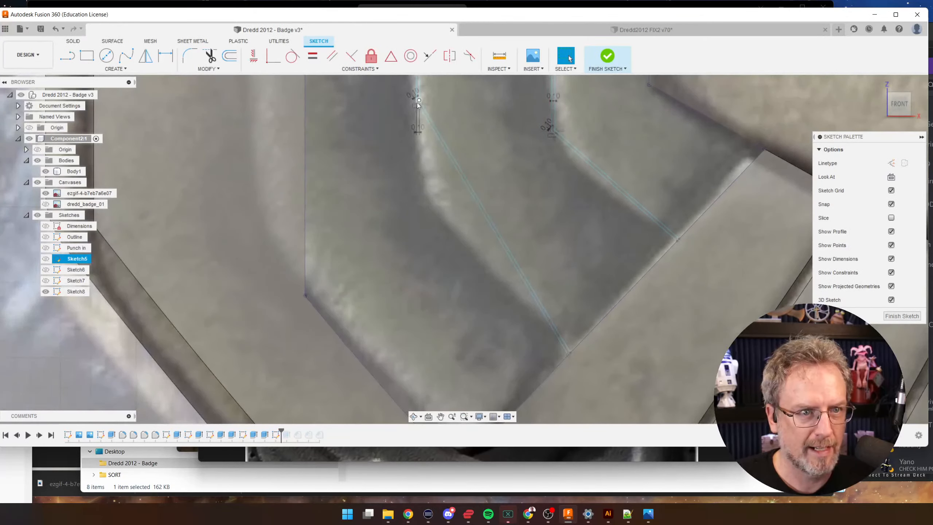
# - Move the lower corner of the outer groove line down to the groove's bend in the reference image
pyautogui.moveTo(414, 105); pyautogui.dragTo(416, 131)
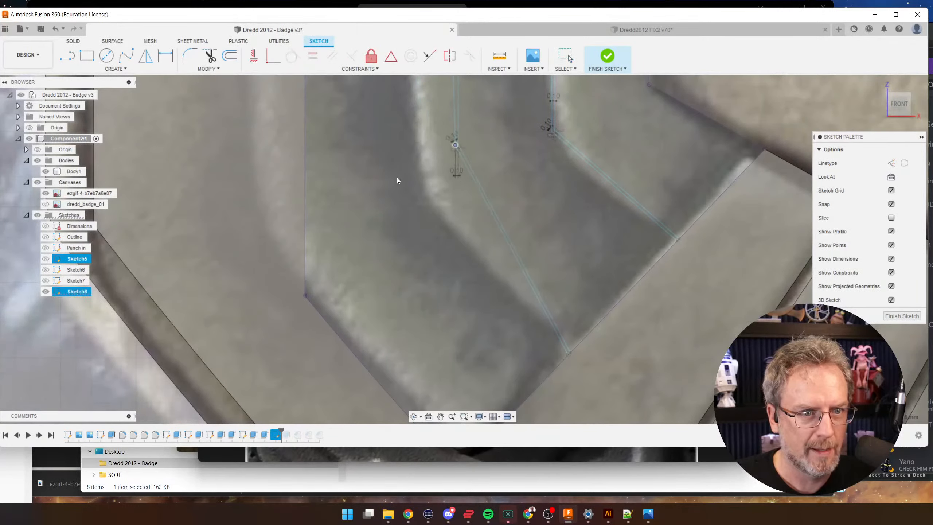
pyautogui.scroll(-8, 410, 217)
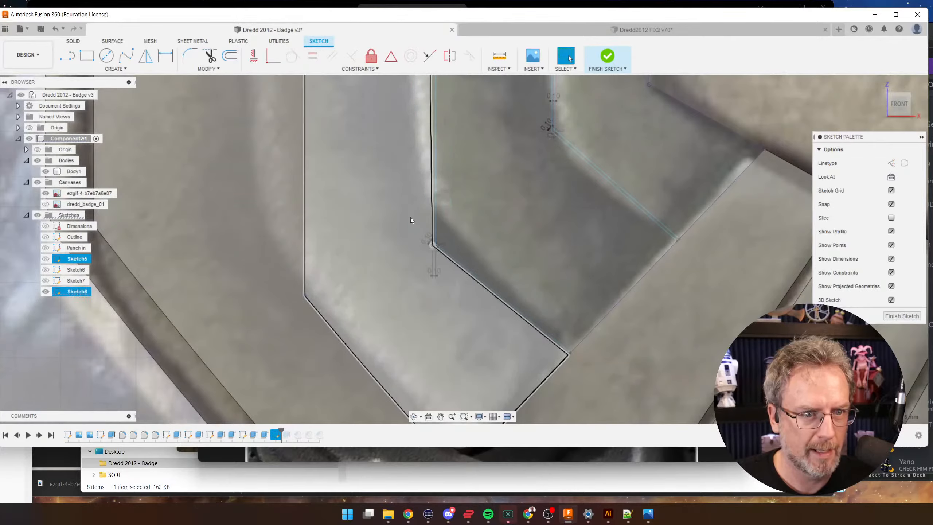
pyautogui.scroll(-5, 463, 335)
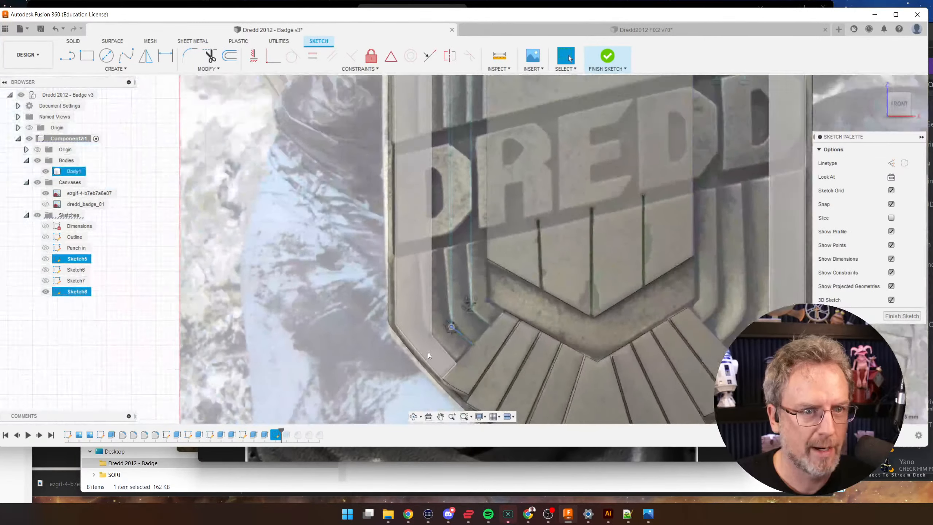
# - Make the two closely spaced vertical lines of the outer groove parallel near the recess's upper edge
pyautogui.scroll(10, 420, 147)
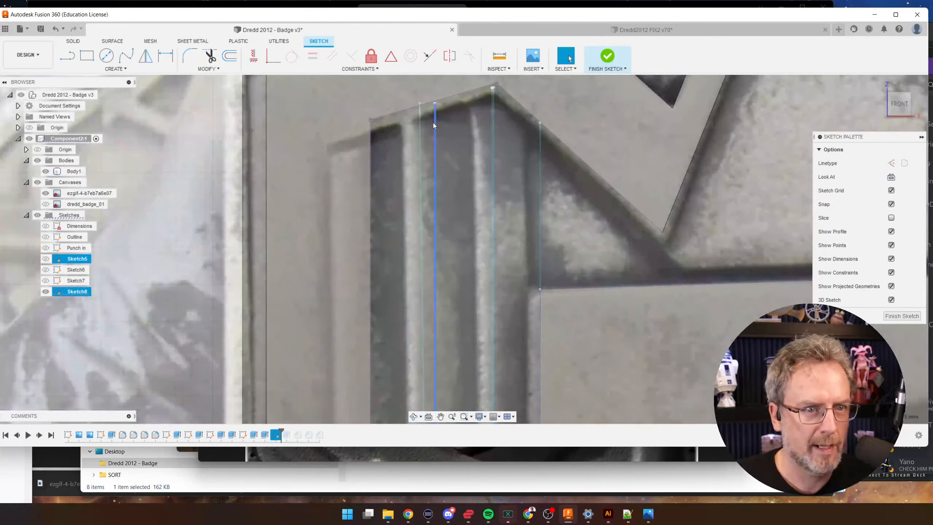
pyautogui.click(433, 122)
pyautogui.click(401, 97)
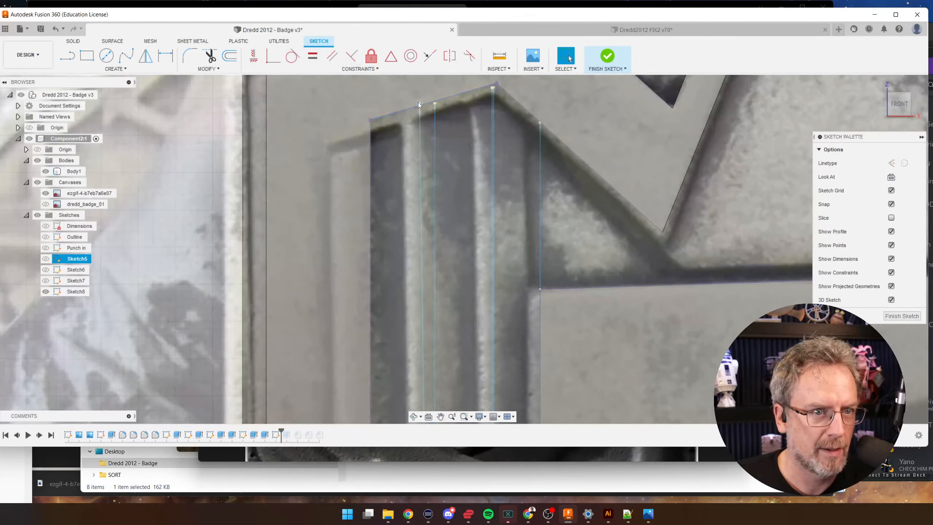
pyautogui.click(435, 122)
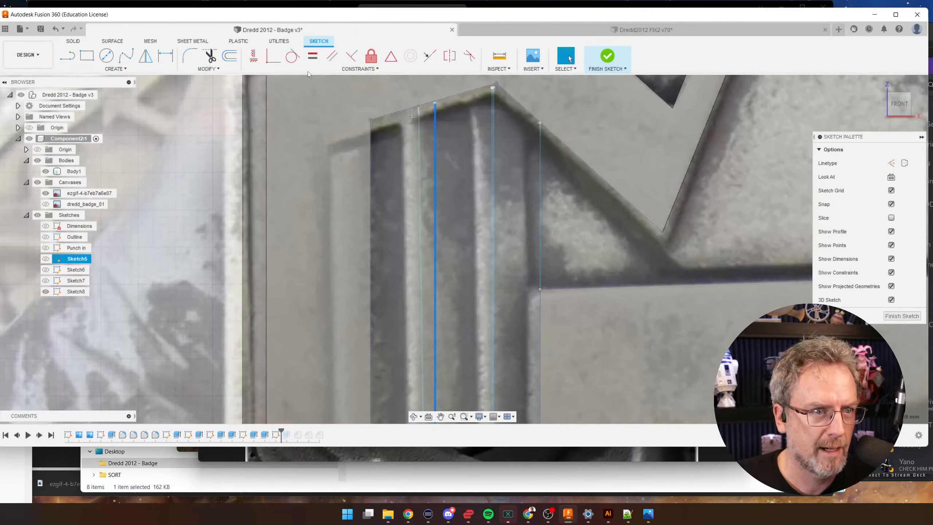
pyautogui.click(418, 133)
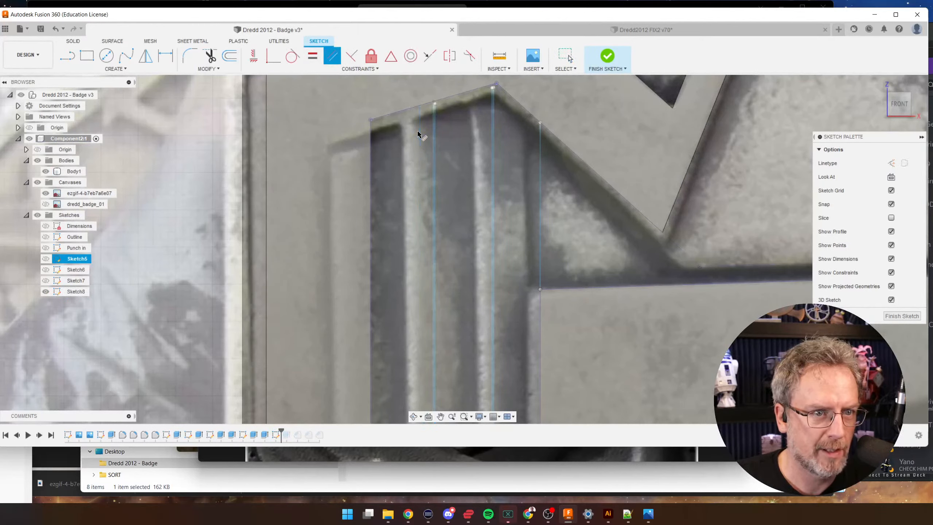
pyautogui.scroll(4, 428, 95)
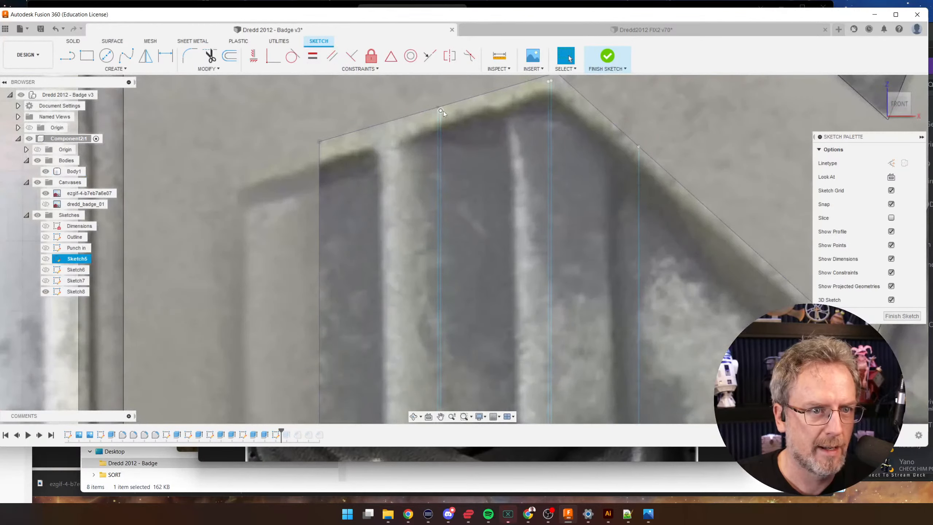
pyautogui.press('Escape')
# - Reposition the outer groove line's top end on the recess's sloped upper edge and fix it in place
pyautogui.scroll(3, 437, 106)
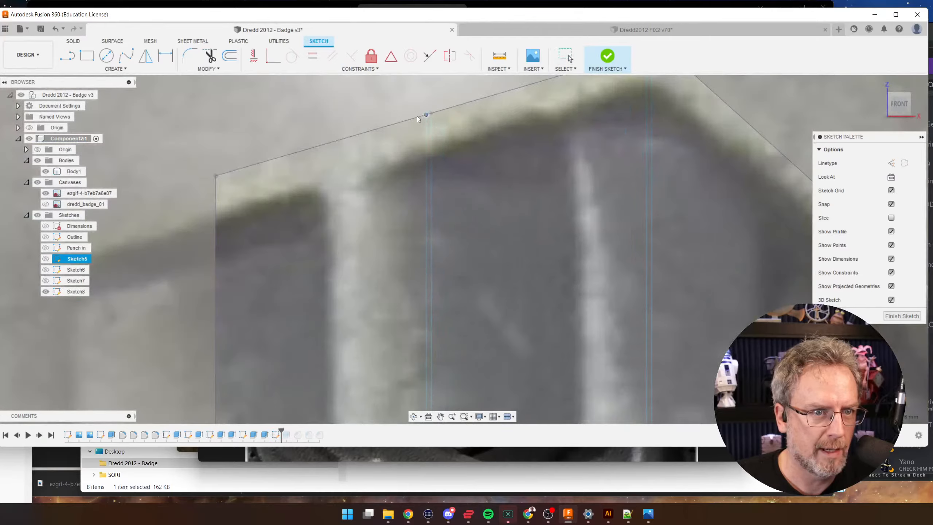
pyautogui.scroll(-8, 439, 181)
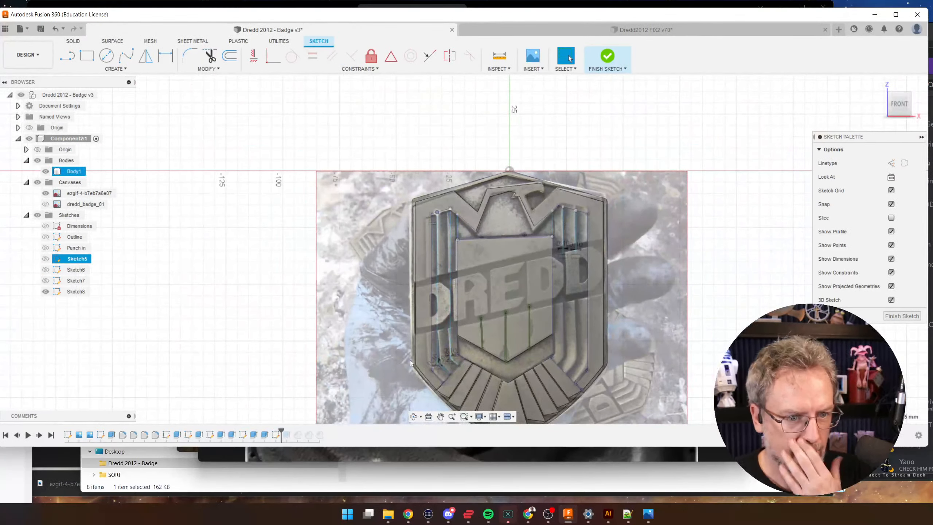
pyautogui.scroll(3, 442, 258)
pyautogui.scroll(5, 432, 204)
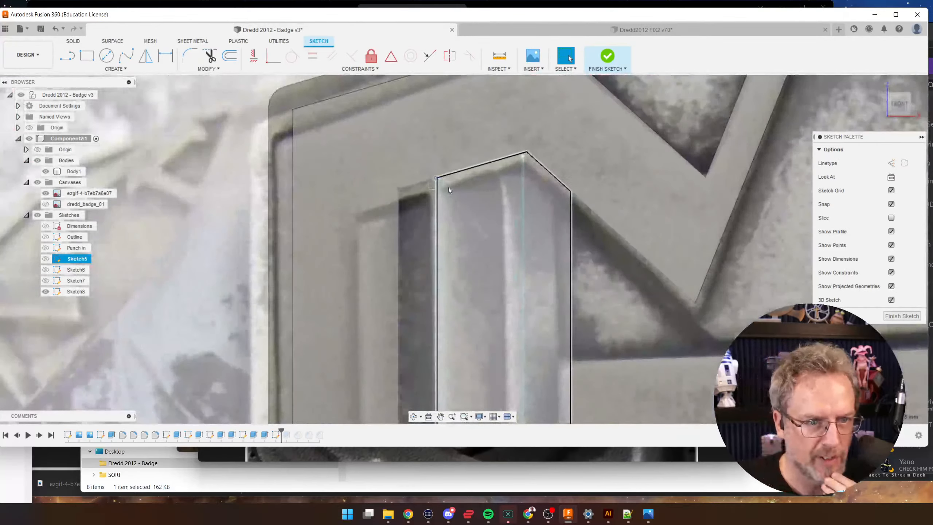
pyautogui.click(440, 177)
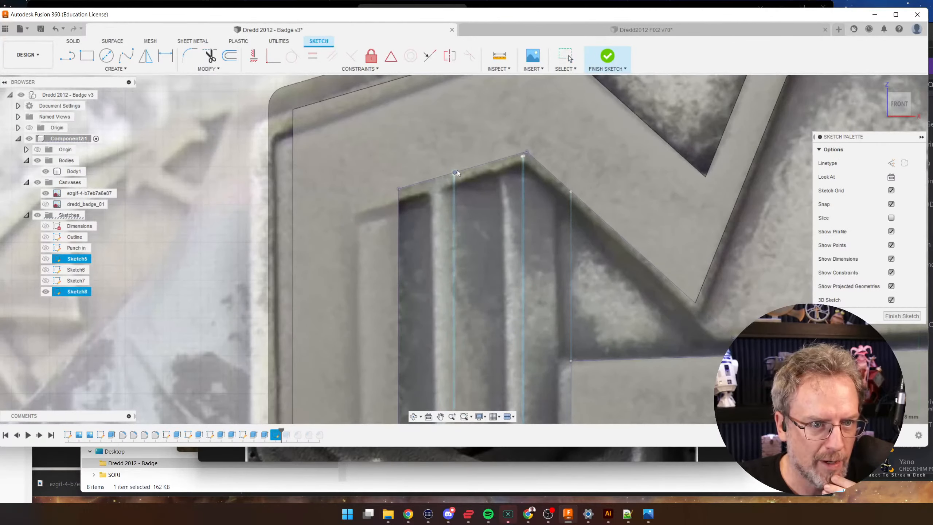
pyautogui.scroll(3, 457, 170)
pyautogui.press('Escape')
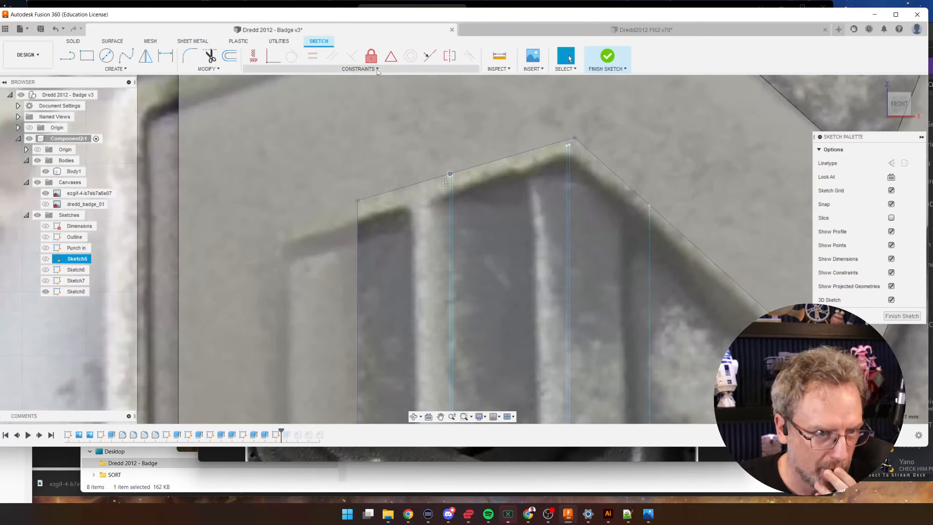
pyautogui.click(371, 56)
pyautogui.press('Escape')
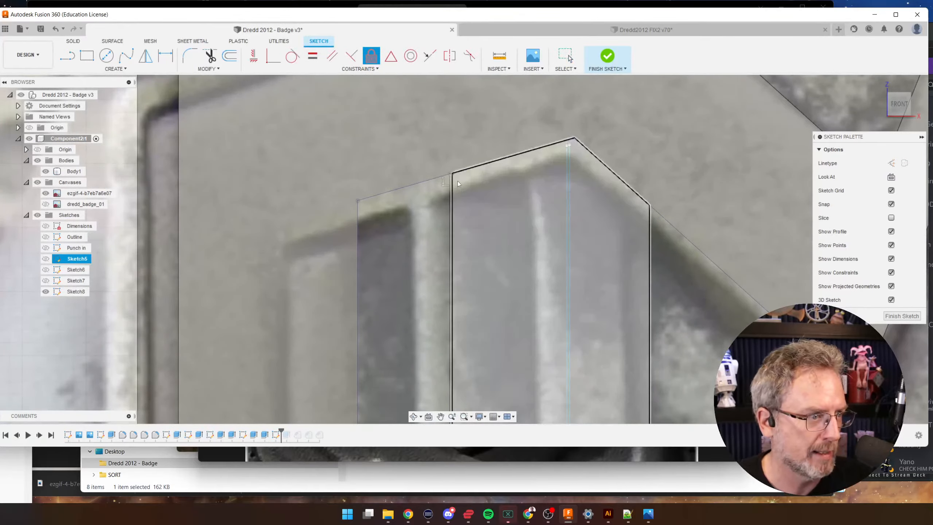
# - Adjust the outer groove line's lower corner to follow the bend in the reference image
pyautogui.scroll(-8, 457, 180)
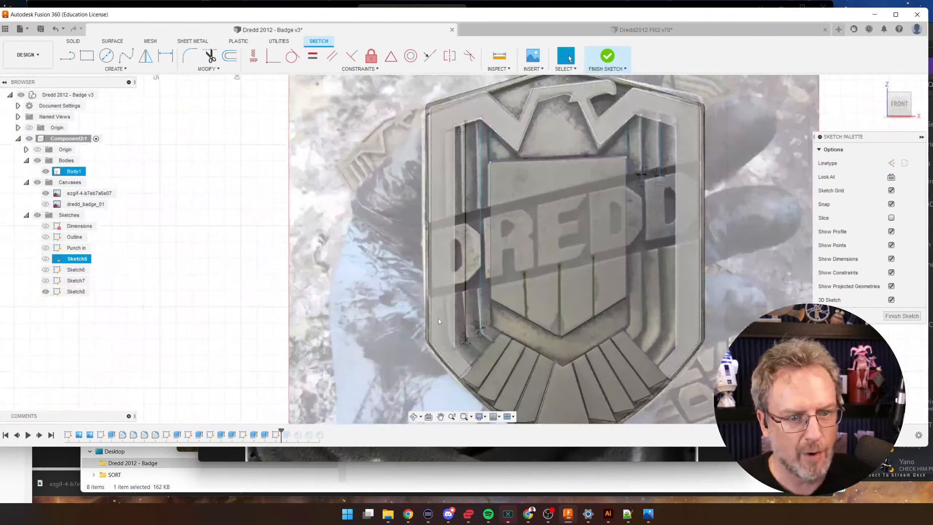
pyautogui.scroll(10, 477, 363)
pyautogui.click(476, 341)
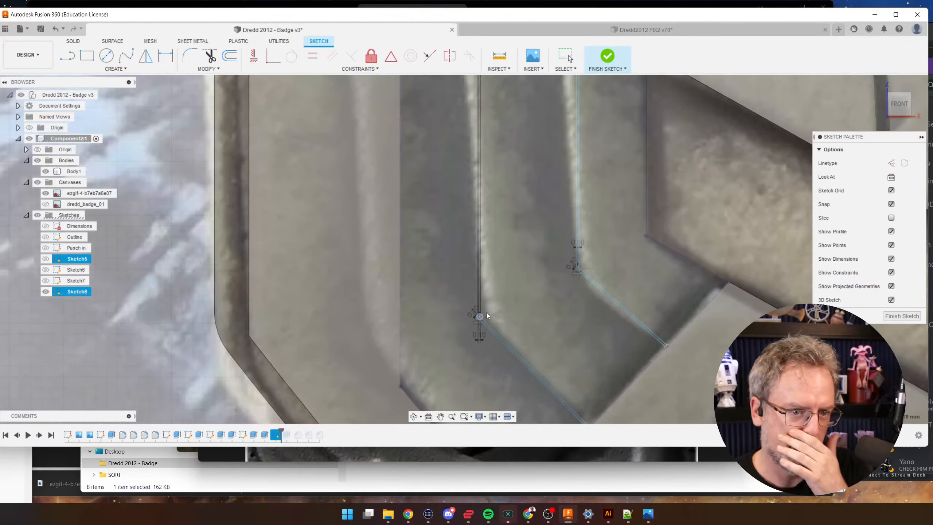
pyautogui.moveTo(487, 313); pyautogui.dragTo(487, 313)
pyautogui.scroll(3, 666, 350)
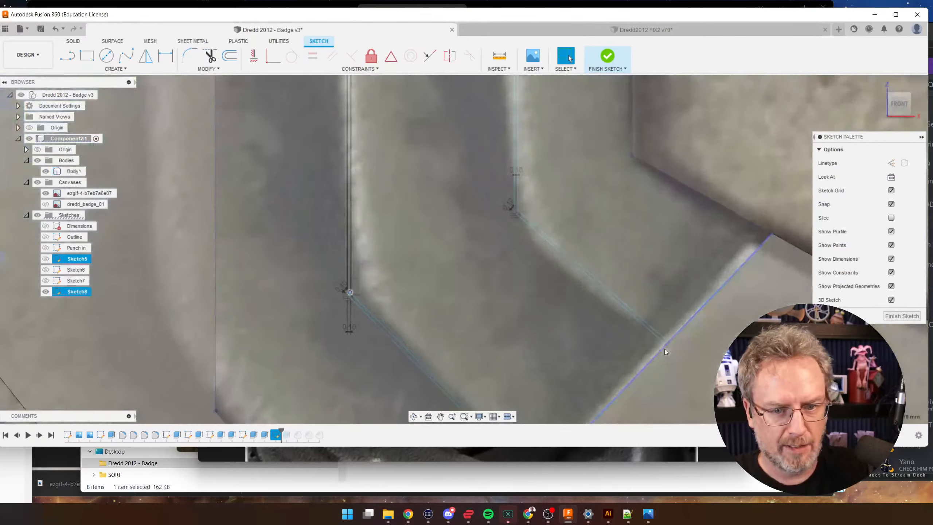
# - Fix the lower end of the inner groove line where it meets the edge of the feathers
pyautogui.click(666, 347)
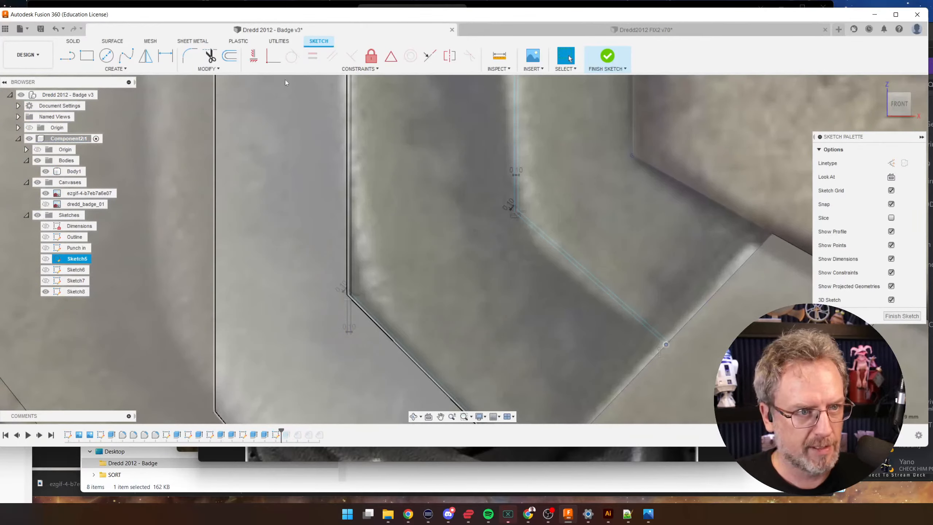
pyautogui.click(371, 56)
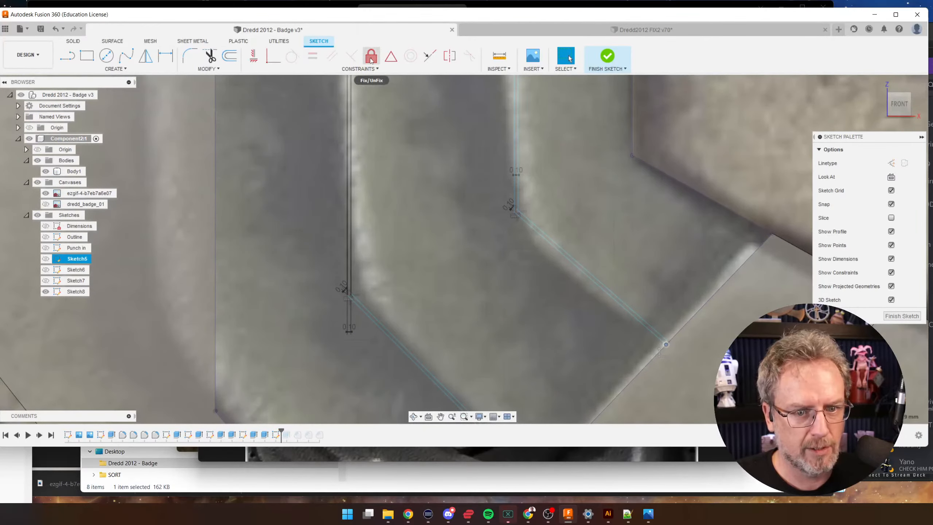
pyautogui.scroll(-10, 657, 366)
pyautogui.press('Escape')
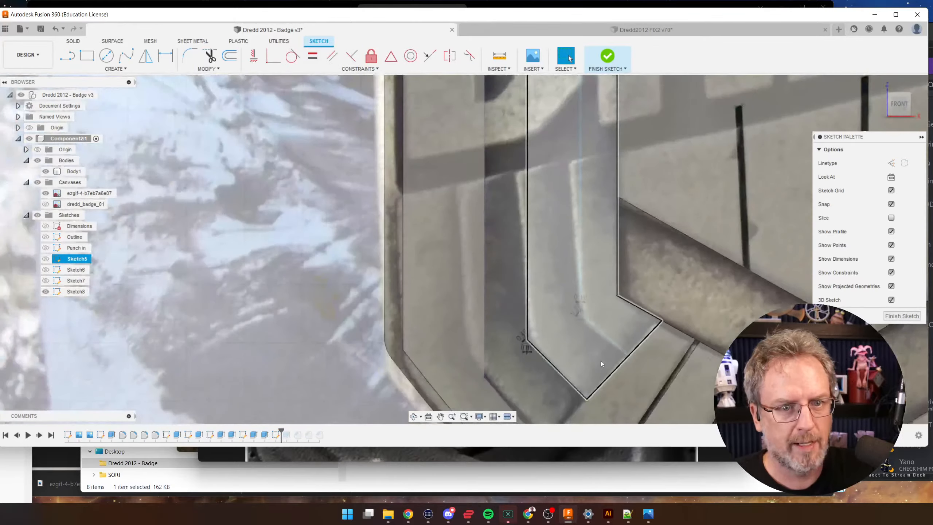
# - Move the inner groove line's top end onto the recess's upper edge and shift the vertical line closer to the reference groove
pyautogui.scroll(10, 588, 129)
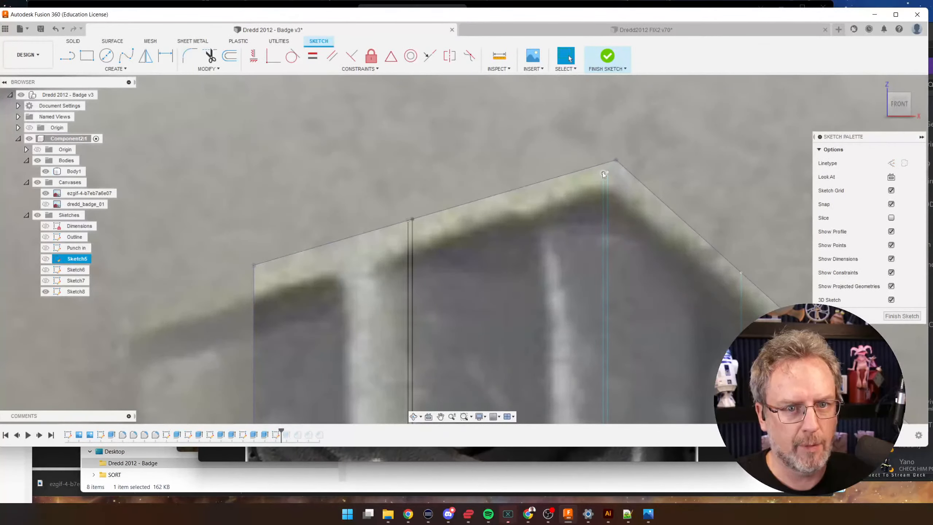
pyautogui.moveTo(603, 172); pyautogui.dragTo(606, 162)
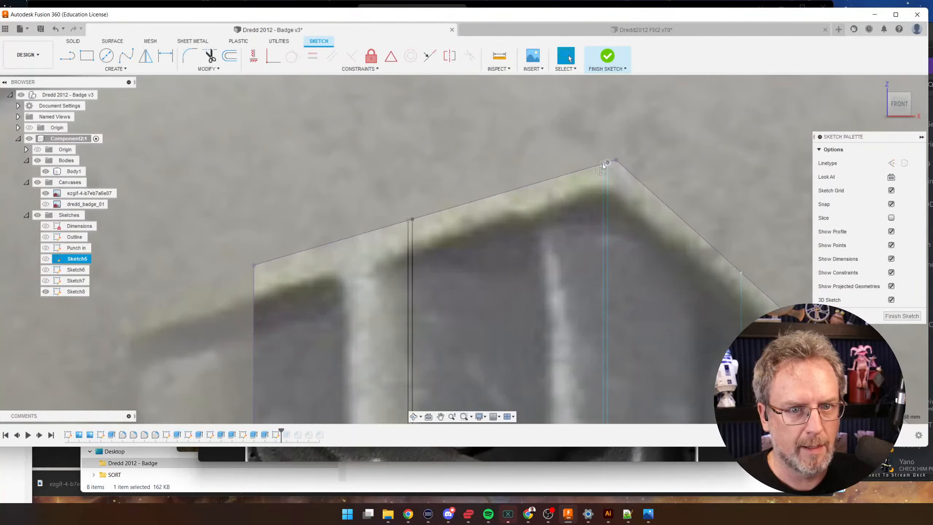
pyautogui.click(602, 164)
pyautogui.scroll(-5, 596, 194)
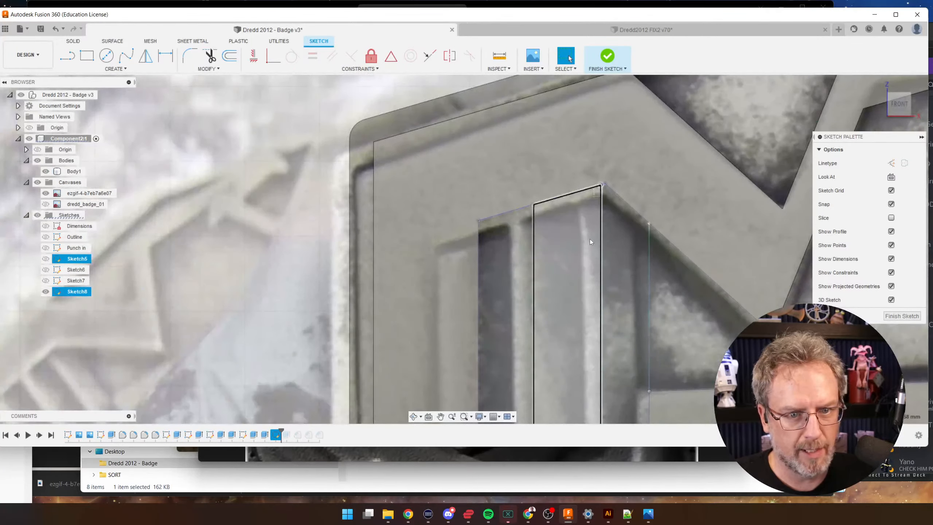
pyautogui.moveTo(601, 241); pyautogui.dragTo(594, 247)
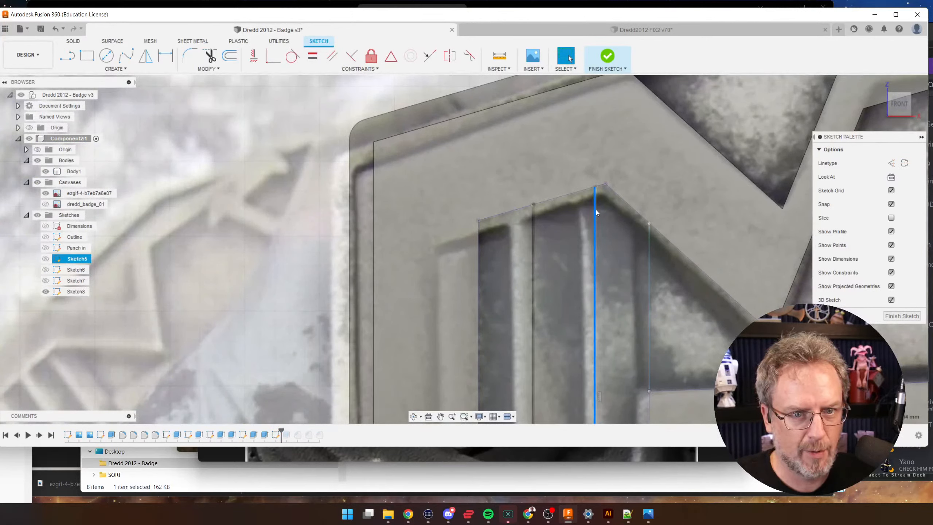
pyautogui.moveTo(596, 210); pyautogui.dragTo(593, 209)
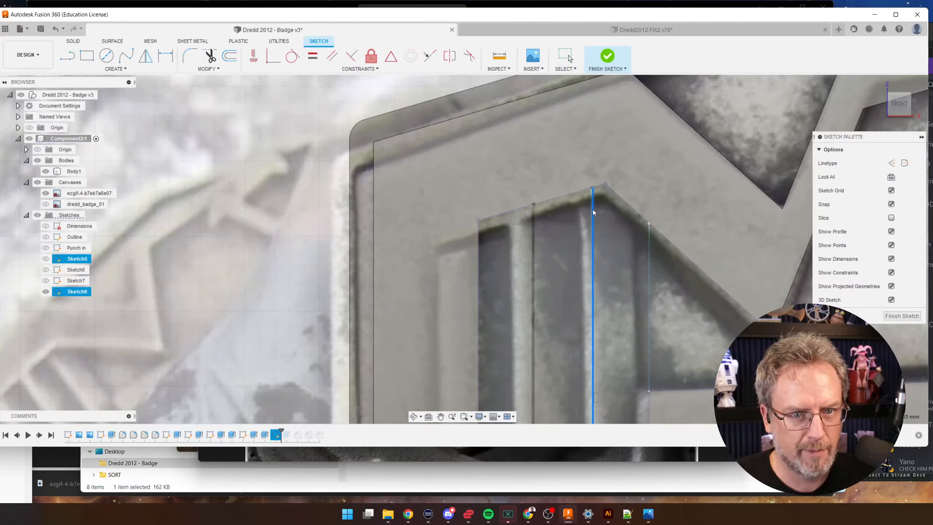
# - Fix the top end of the inner groove line on the recess's sloped upper edge
pyautogui.click(590, 186)
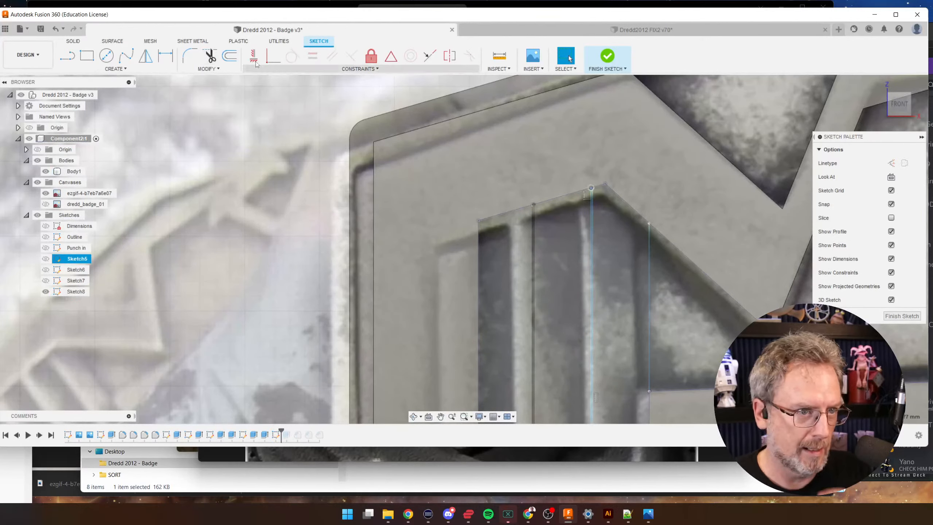
pyautogui.click(370, 58)
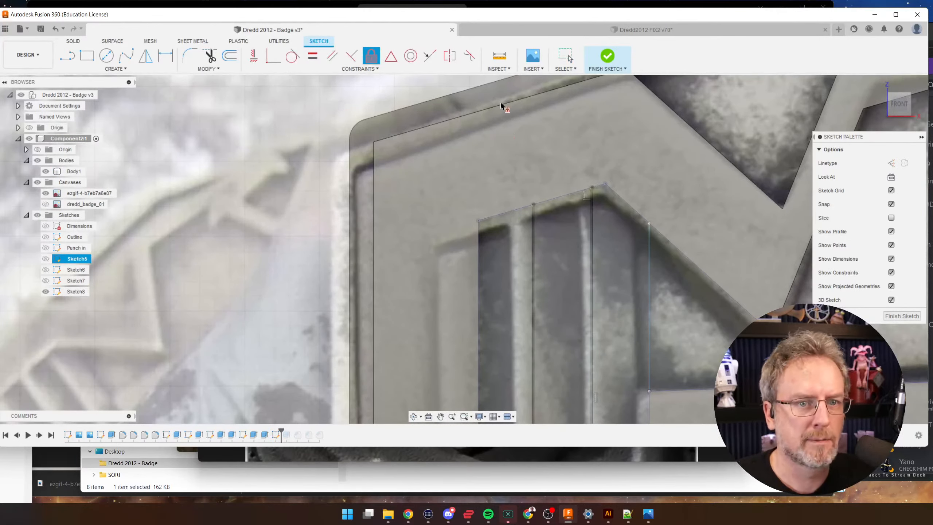
pyautogui.scroll(-5, 554, 140)
pyautogui.press('Escape')
# - Move the inner groove line's lower corner to the groove's bend in the reference image
pyautogui.scroll(6, 551, 264)
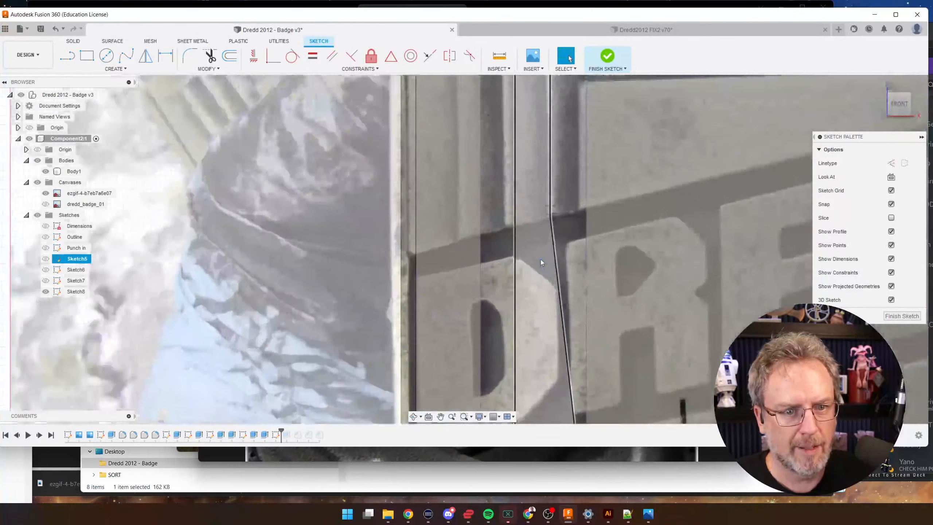
pyautogui.click(551, 212)
pyautogui.scroll(-6, 544, 228)
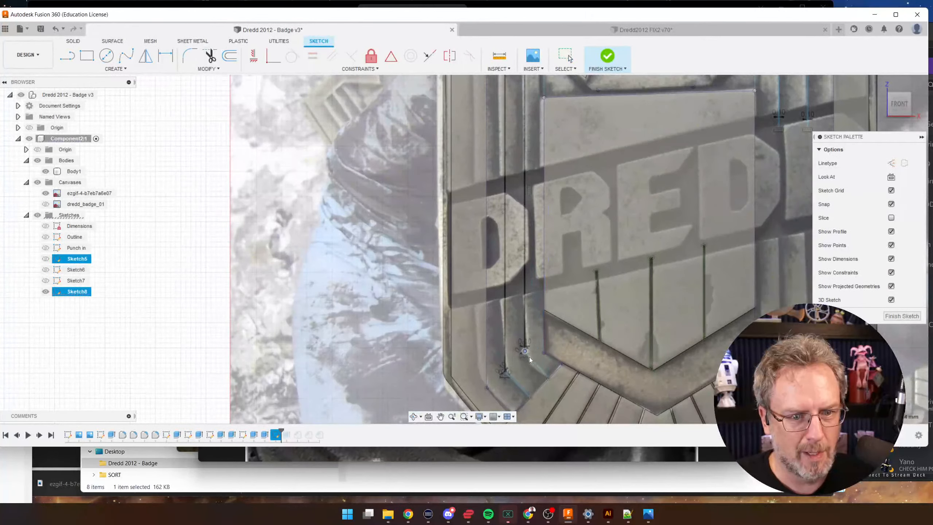
pyautogui.press('Escape')
pyautogui.scroll(5, 529, 366)
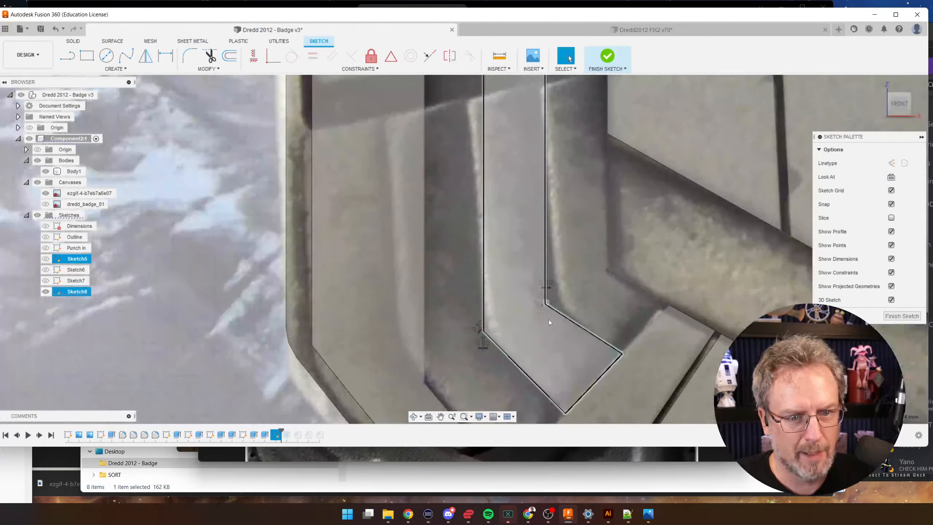
pyautogui.moveTo(545, 304); pyautogui.dragTo(550, 277)
# - Make the inner groove's angled lower line parallel to the outer groove's angled lower line
pyautogui.click(568, 306)
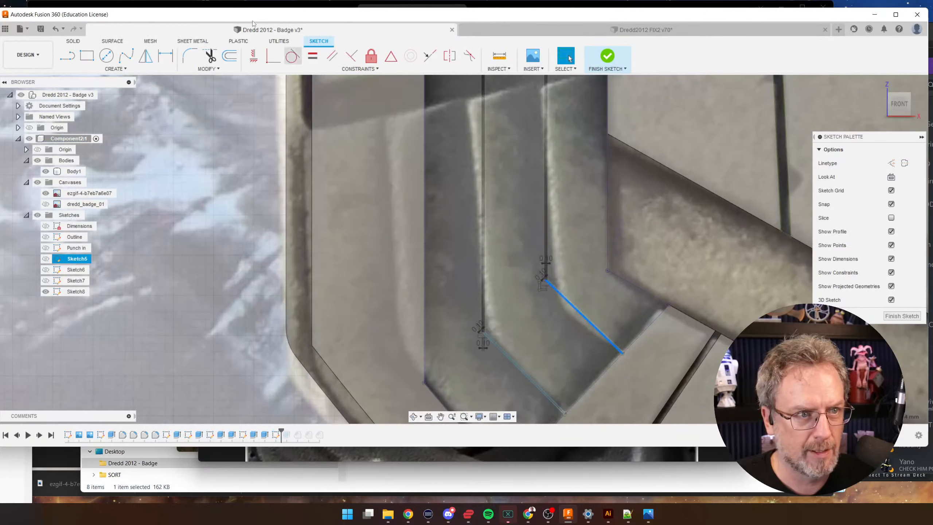
pyautogui.click(332, 57)
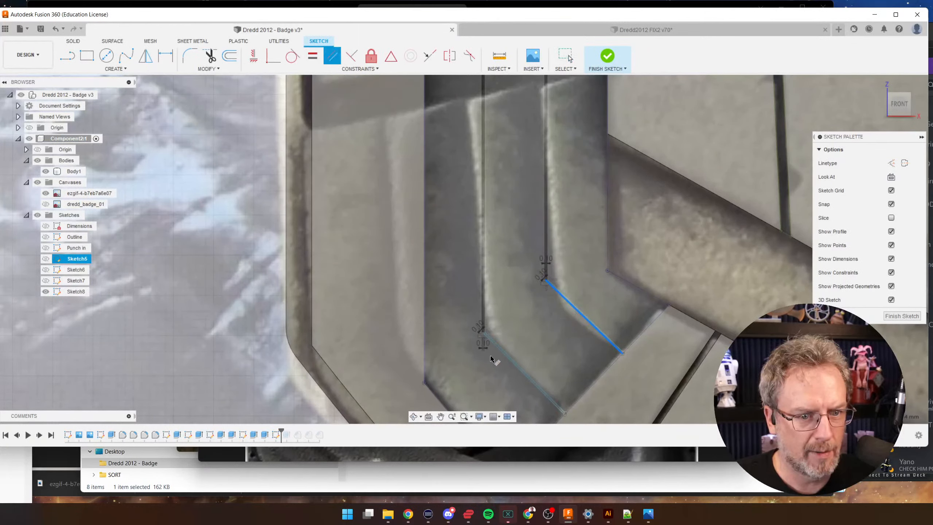
pyautogui.click(505, 359)
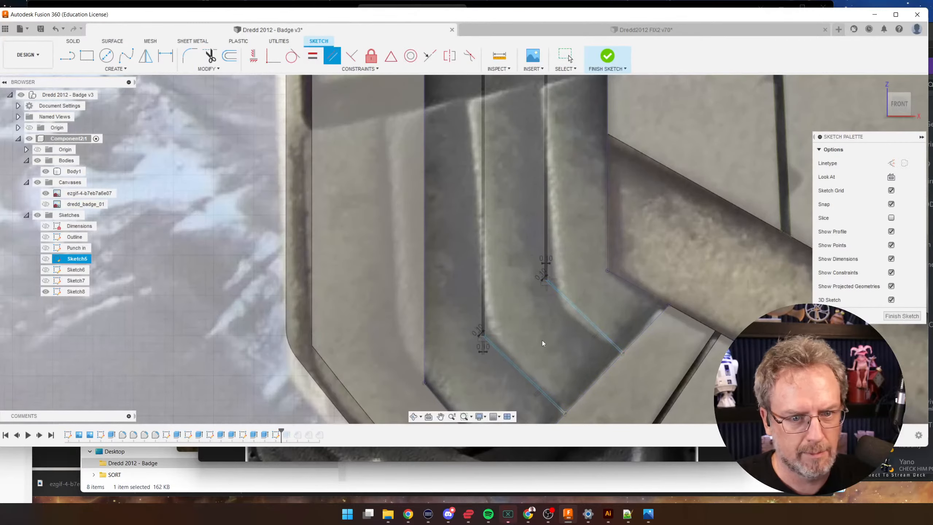
pyautogui.press('Escape')
pyautogui.scroll(-3, 542, 340)
pyautogui.scroll(-10, 538, 315)
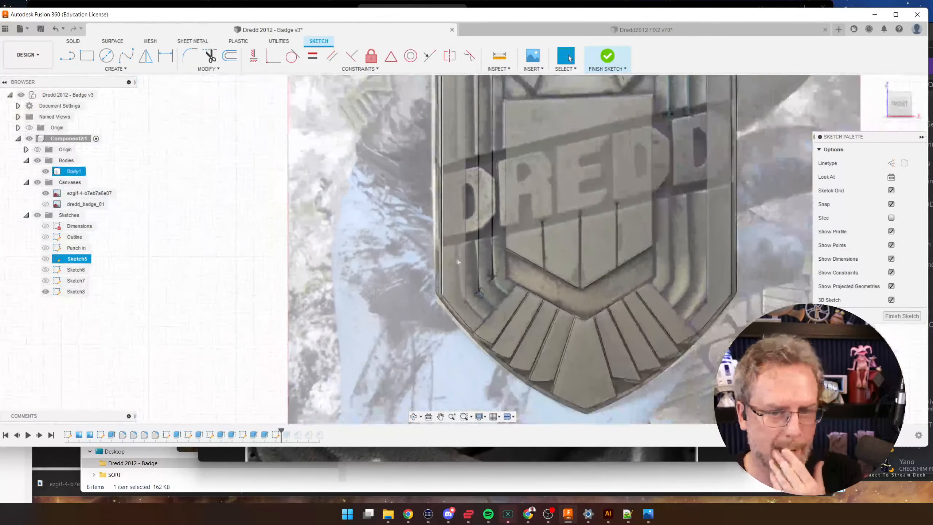
pyautogui.scroll(4, 676, 183)
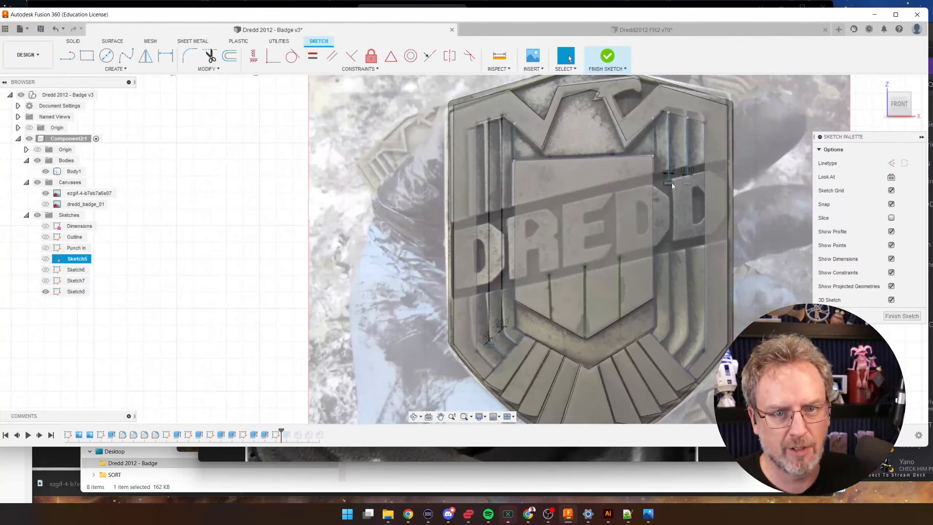
# - Extend the right side's inner groove line downward and move its top end onto the recess's sloped upper edge
pyautogui.click(670, 286)
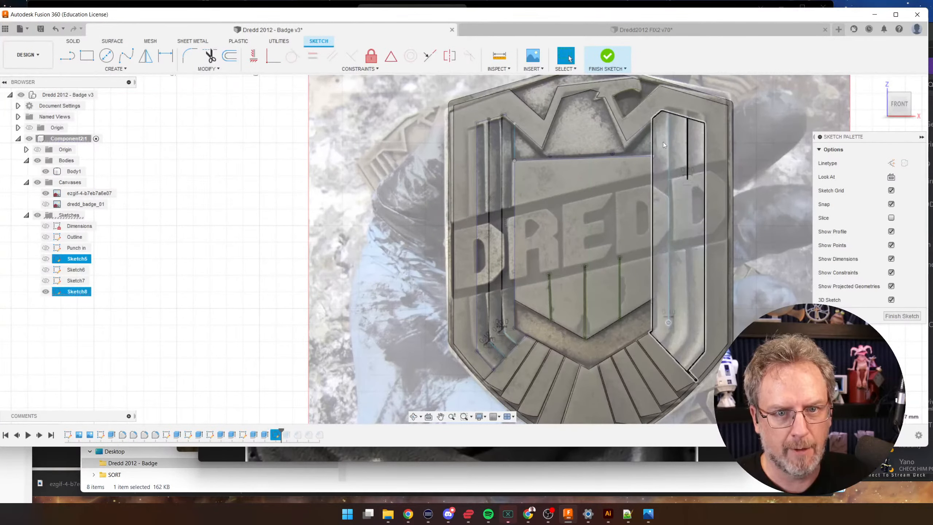
pyautogui.scroll(8, 635, 117)
pyautogui.moveTo(635, 117); pyautogui.dragTo(640, 118)
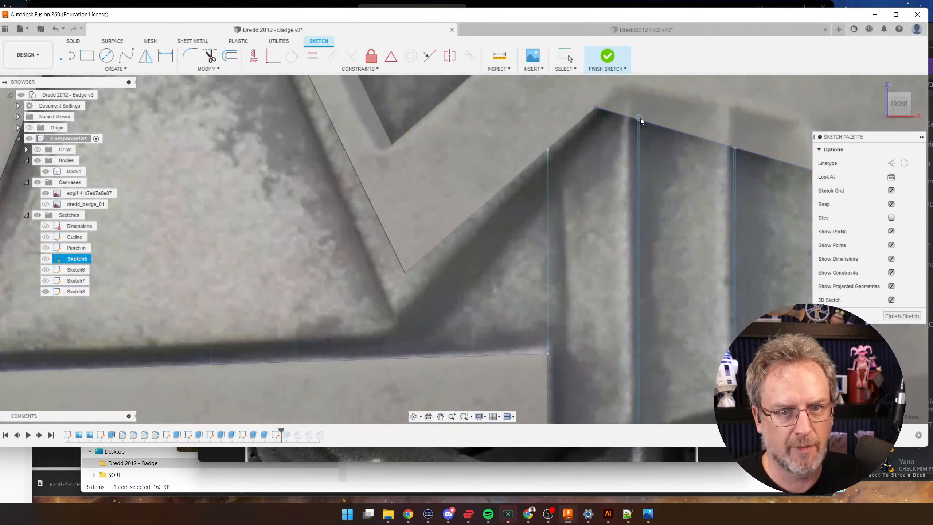
# - Fix the top end of the right side's inner groove line on the recess's sloped upper edge
pyautogui.scroll(-3, 639, 122)
pyautogui.scroll(5, 639, 117)
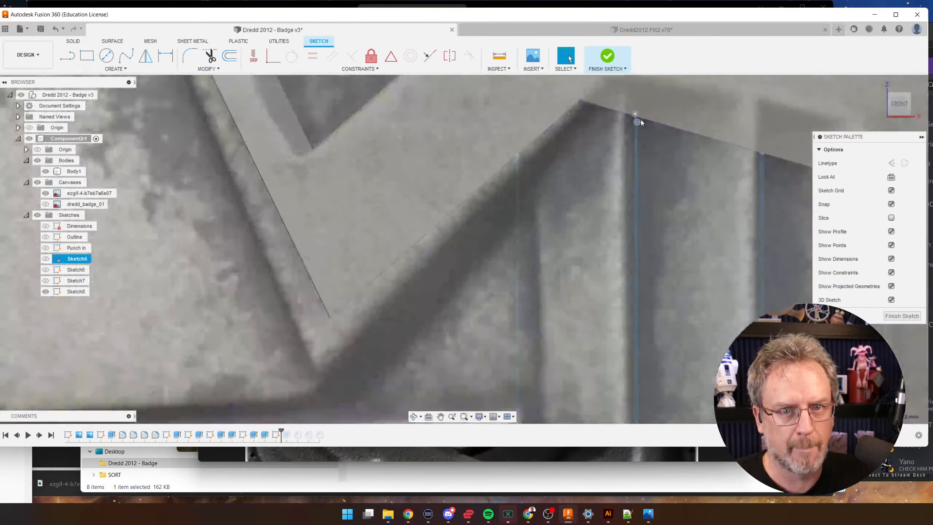
pyautogui.scroll(4, 637, 113)
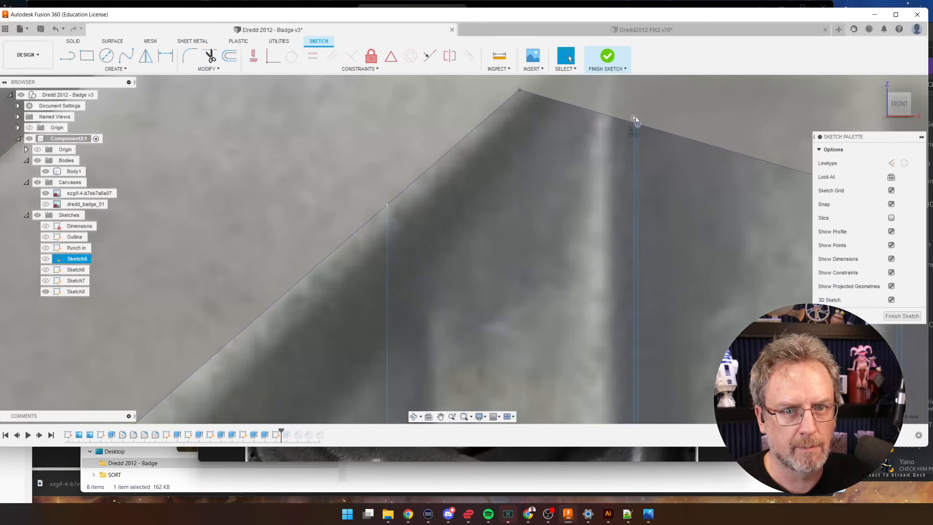
pyautogui.click(634, 122)
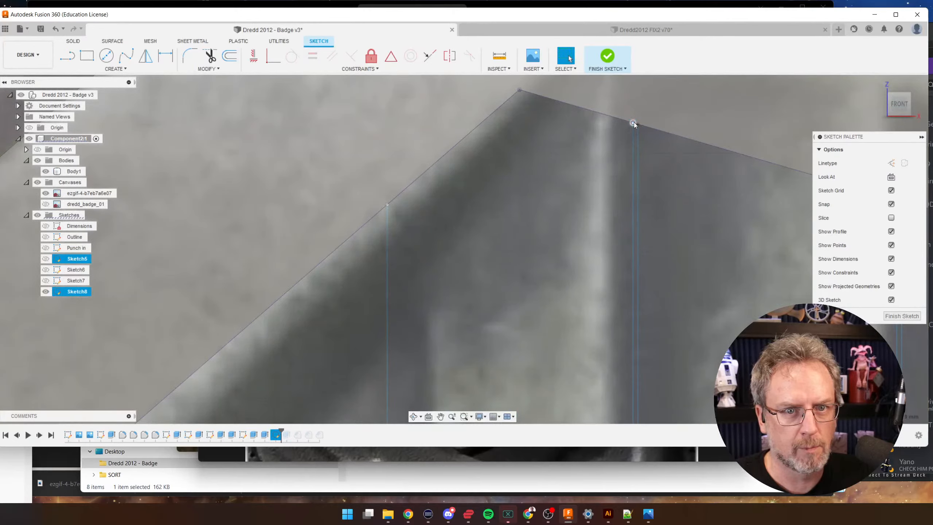
pyautogui.click(370, 53)
# - Fix the top end of the right side's outer groove line on the recess's sloped upper edge
pyautogui.scroll(-4, 513, 139)
pyautogui.scroll(3, 690, 175)
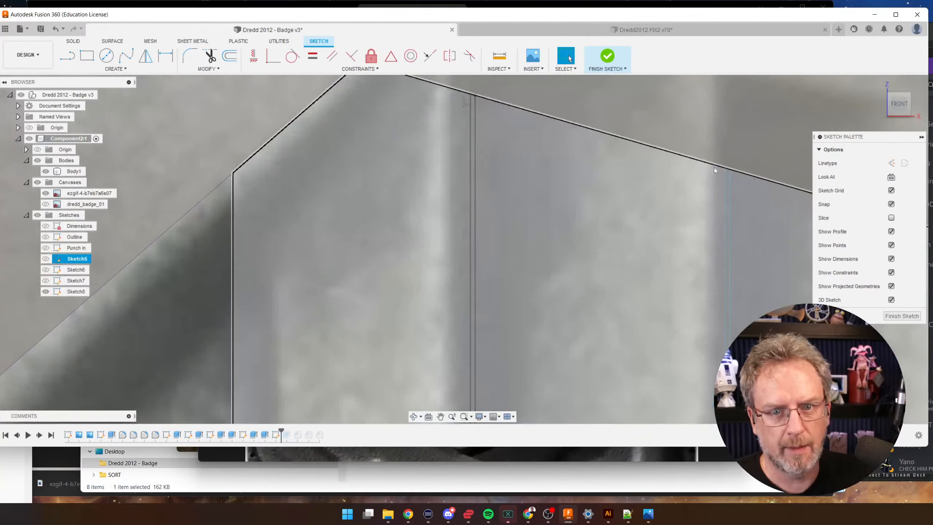
pyautogui.press('Escape')
pyautogui.click(724, 168)
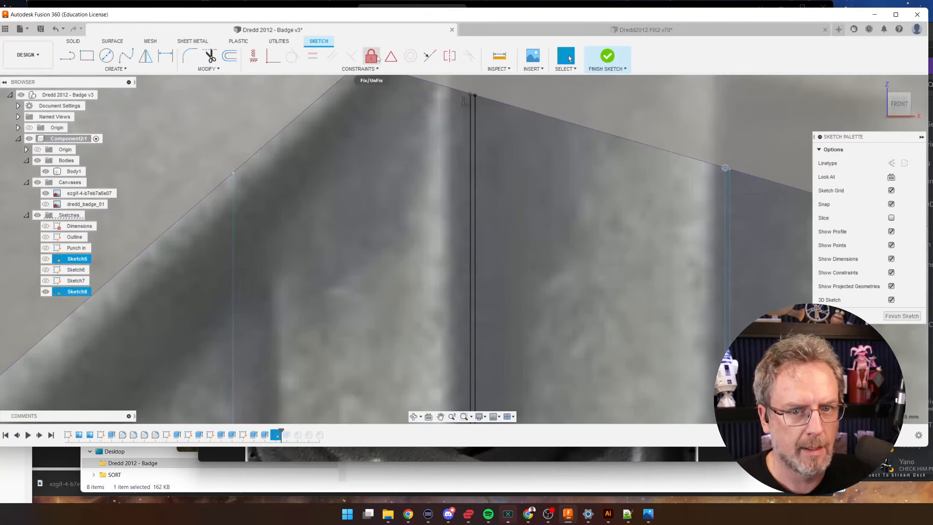
pyautogui.press('Escape')
# - Extend the right side's outer groove line down to the groove's bend in the reference image
pyautogui.scroll(-5, 529, 158)
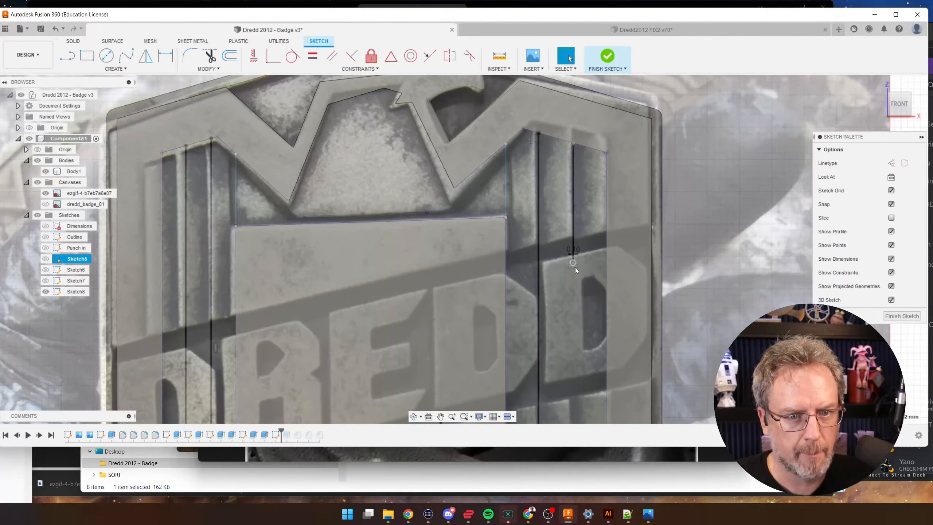
pyautogui.click(575, 268)
pyautogui.scroll(-5, 560, 351)
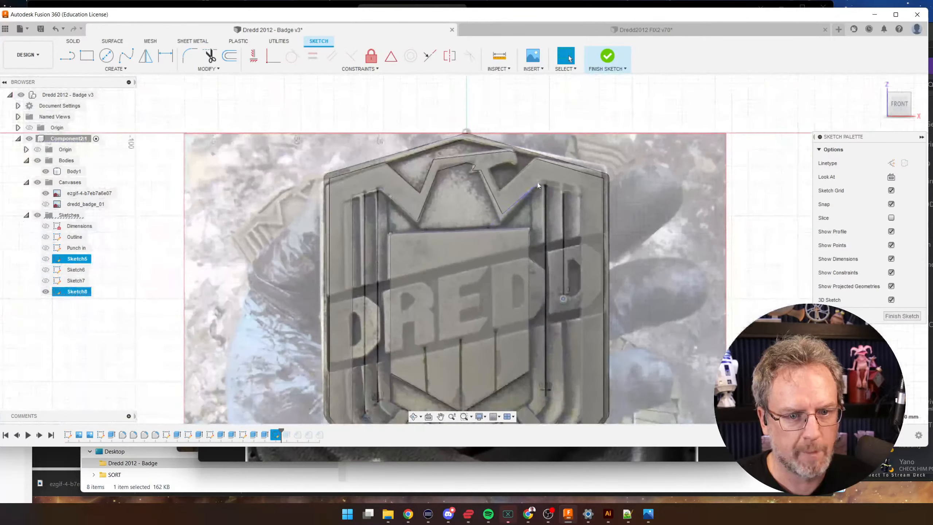
pyautogui.scroll(6, 544, 287)
pyautogui.moveTo(561, 228); pyautogui.dragTo(564, 255)
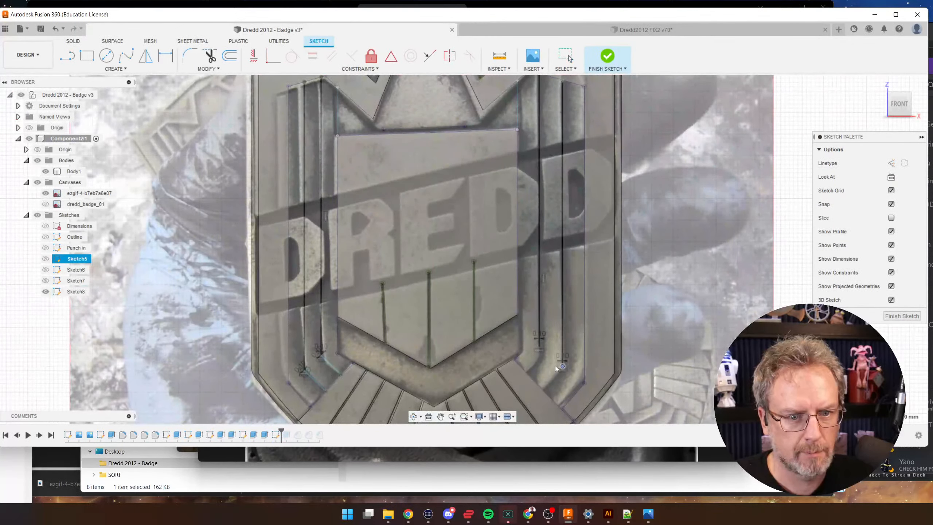
# - Extend the right inner groove line to its bend and draw an angled line from there down to the feather's edge
pyautogui.scroll(10, 555, 366)
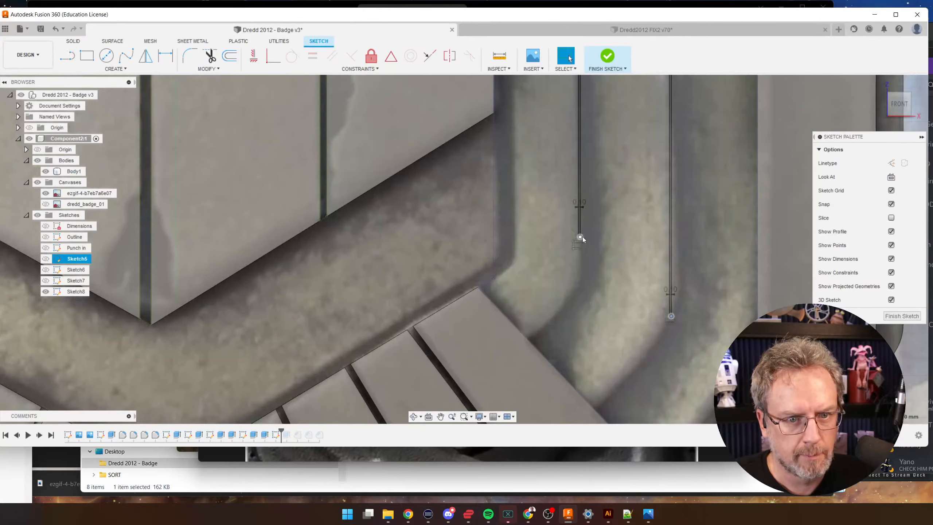
pyautogui.moveTo(582, 237); pyautogui.dragTo(581, 284)
pyautogui.press('l')
pyautogui.click(580, 283)
pyautogui.scroll(5, 577, 285)
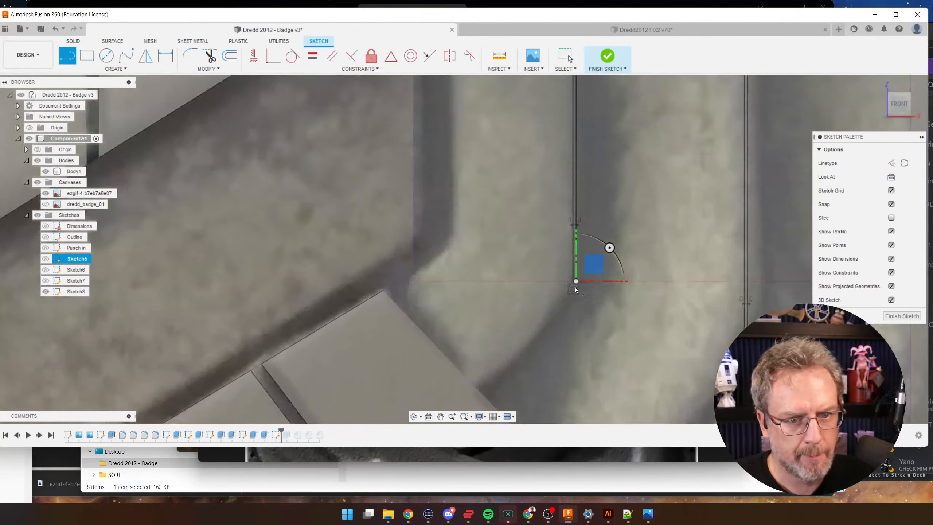
pyautogui.scroll(-3, 559, 260)
pyautogui.scroll(3, 505, 341)
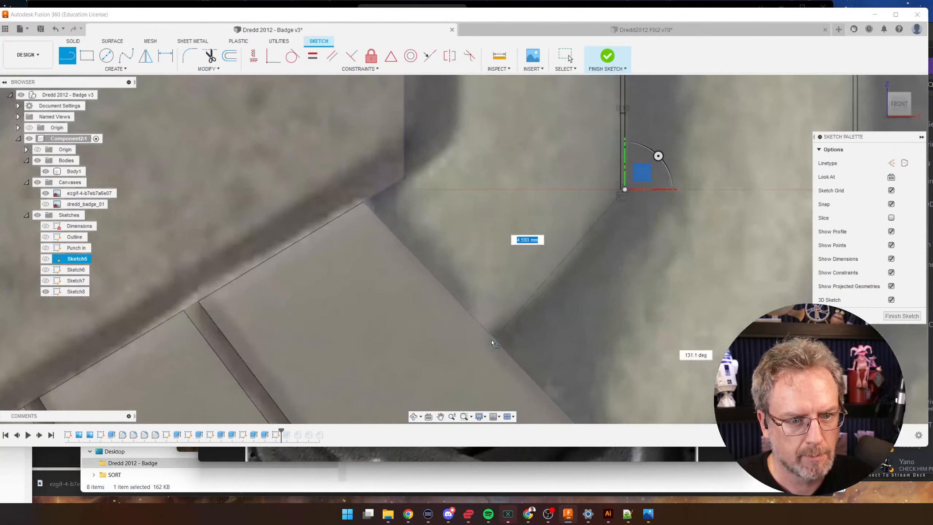
pyautogui.click(489, 332)
pyautogui.scroll(-2, 484, 265)
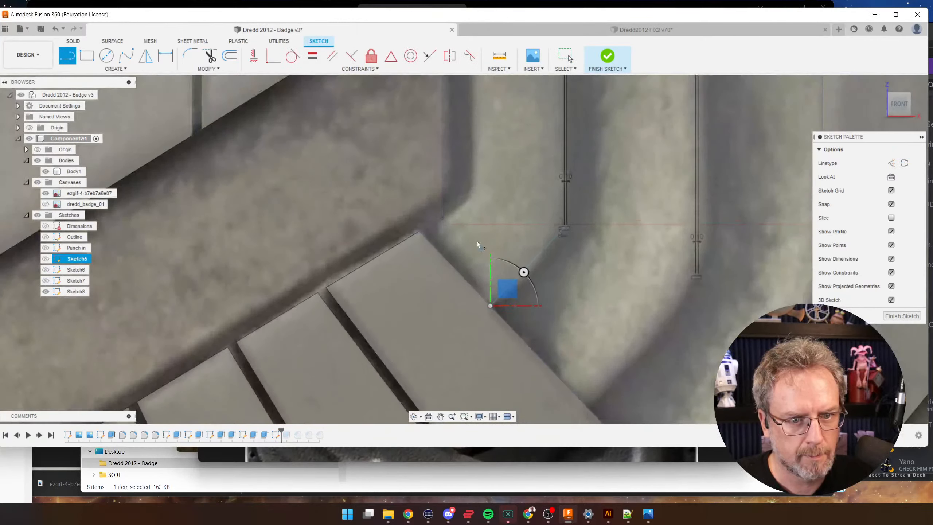
# - Draw an angled line from the right outer groove line's lower end to the feather's edge, following the reference groove
pyautogui.click(699, 277)
pyautogui.scroll(-2, 670, 303)
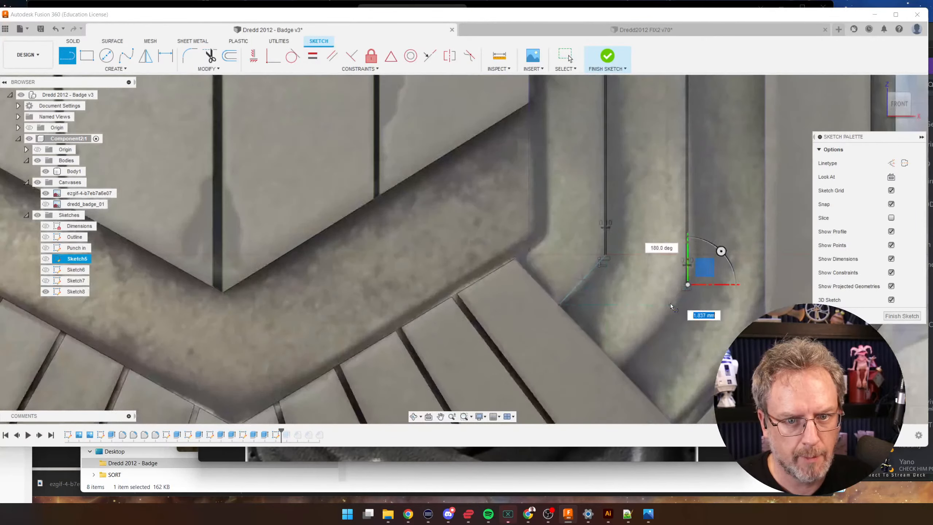
pyautogui.scroll(1, 639, 333)
pyautogui.click(616, 359)
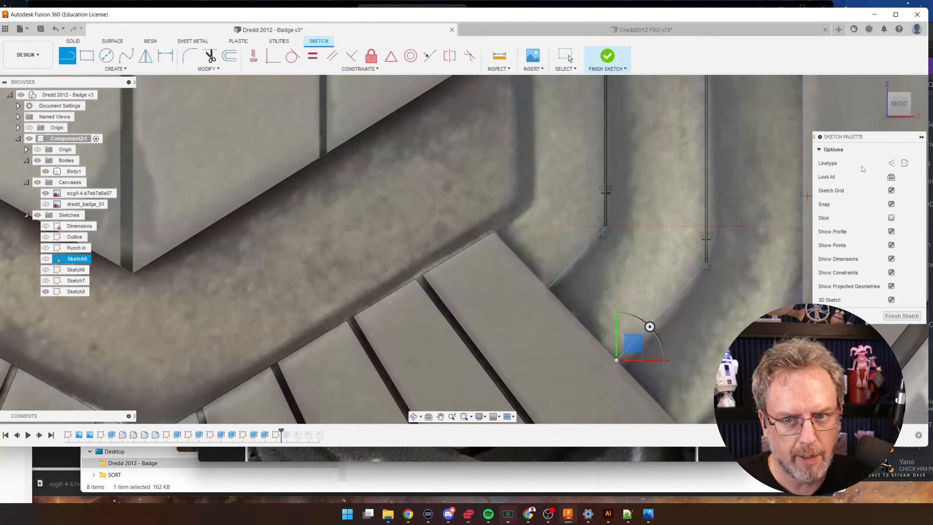
# - Draw a 0.1 mm construction line from the right outer groove's lower corner, perpendicular to its angled line
pyautogui.click(891, 164)
pyautogui.scroll(4, 615, 366)
pyautogui.press('Escape')
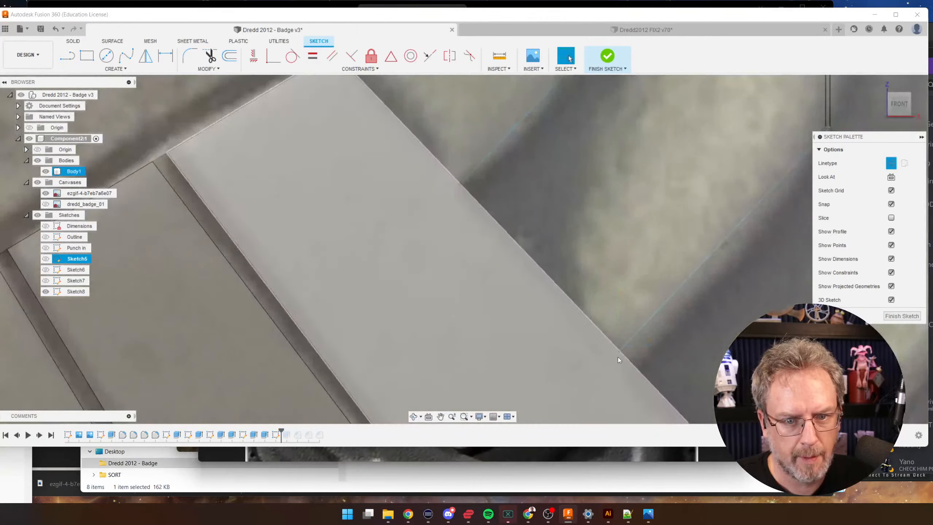
pyautogui.click(618, 351)
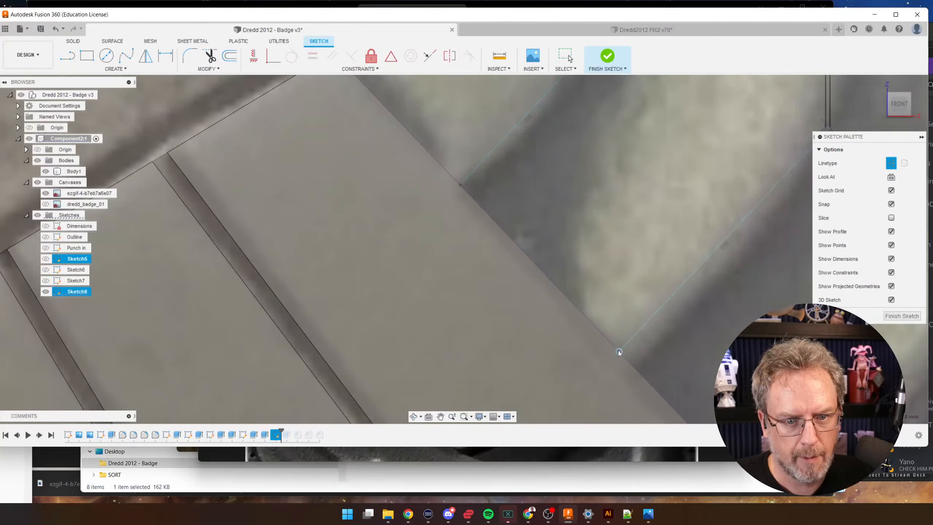
pyautogui.click(890, 176)
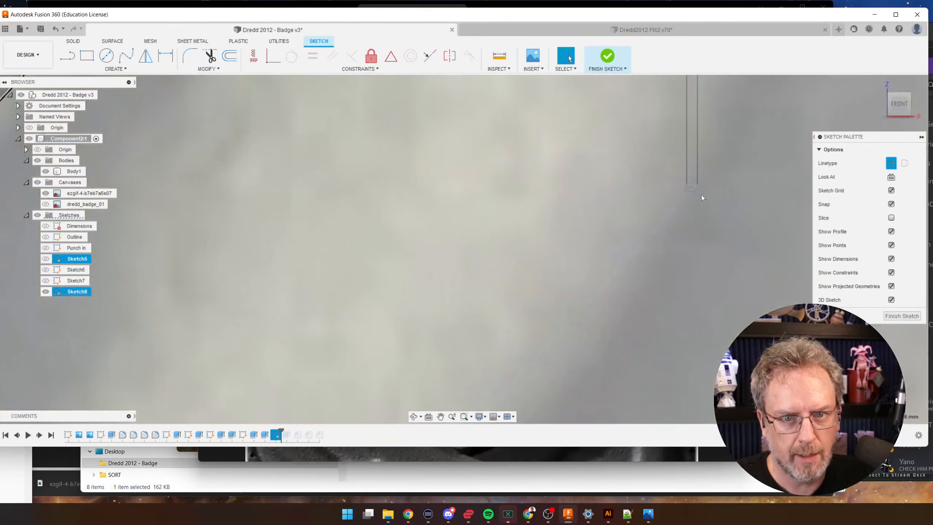
pyautogui.press('l')
pyautogui.click(697, 179)
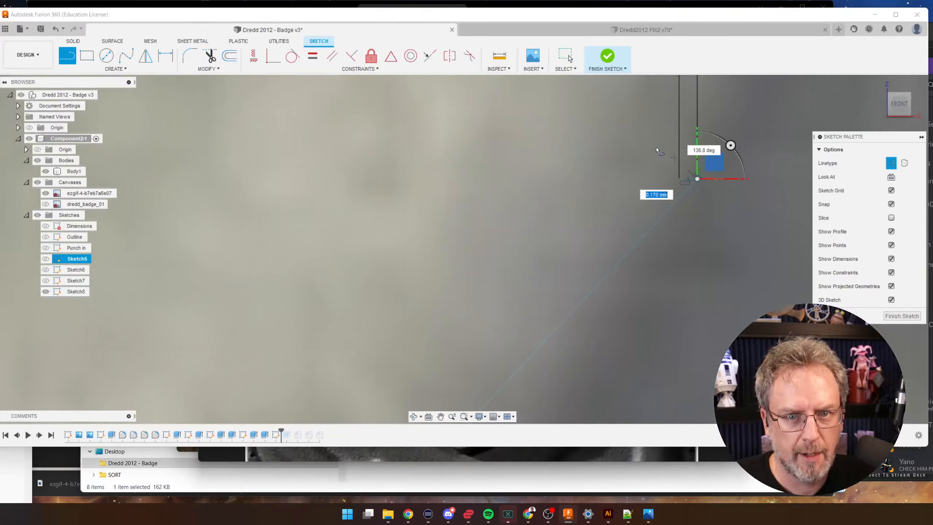
pyautogui.write('.1')
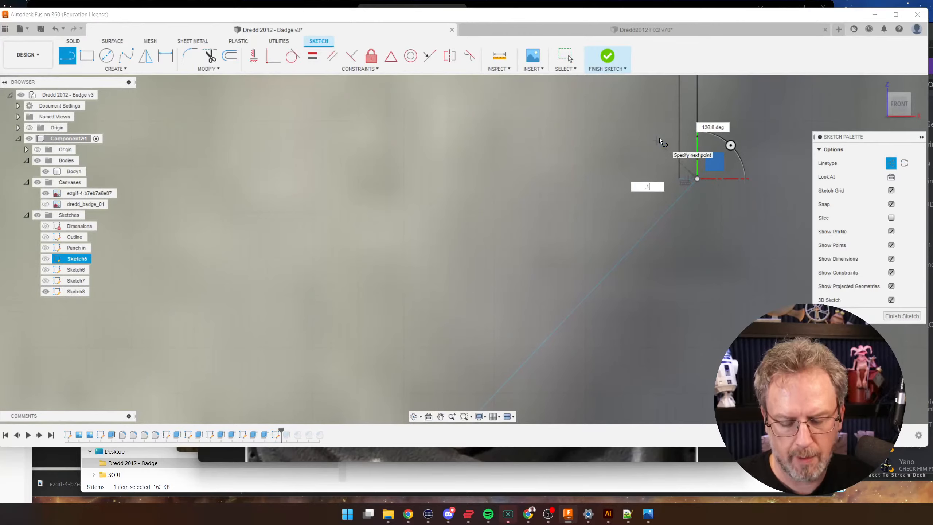
pyautogui.press('Return')
# - Delete the short horizontal line closing the lower end of the right outer groove's vertical lines
pyautogui.scroll(4, 669, 165)
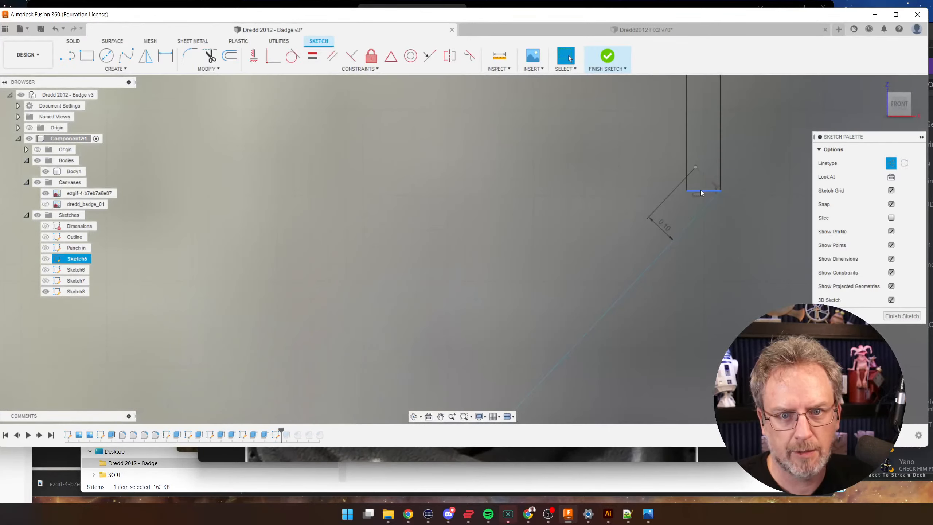
pyautogui.click(700, 190)
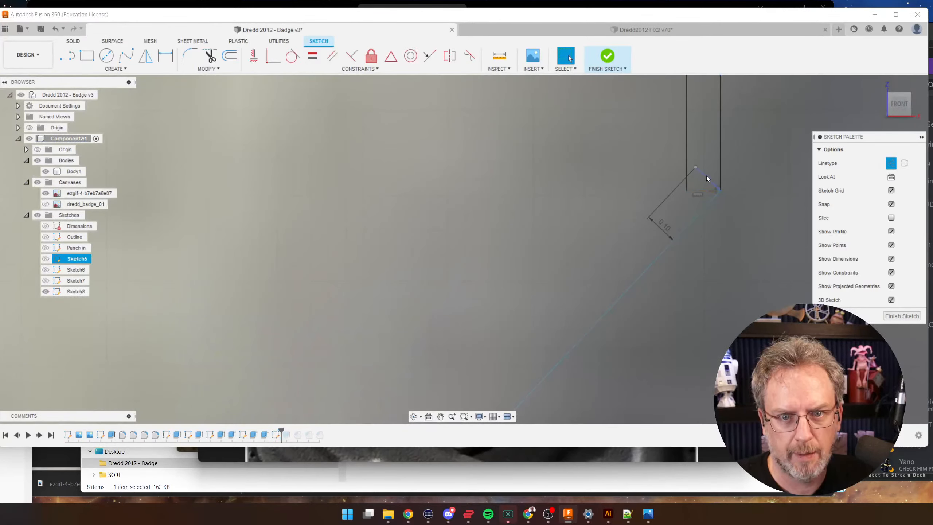
pyautogui.click(694, 166)
pyautogui.scroll(-2, 697, 177)
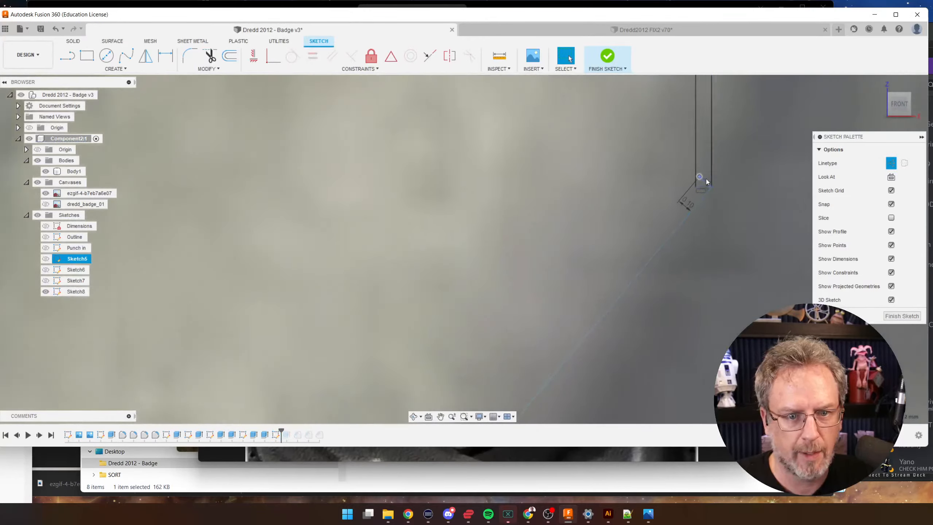
pyautogui.scroll(-2, 705, 179)
# - Draw a second angled outer groove line, as normal geometry, from the construction line's free end to the feather's edge
pyautogui.press('l')
pyautogui.click(701, 177)
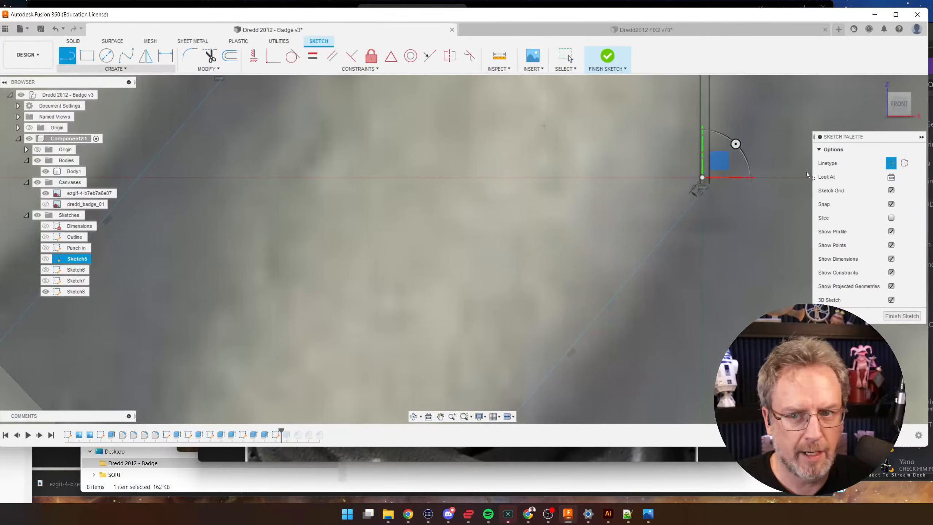
pyautogui.click(891, 163)
pyautogui.scroll(-4, 647, 162)
pyautogui.scroll(2, 638, 192)
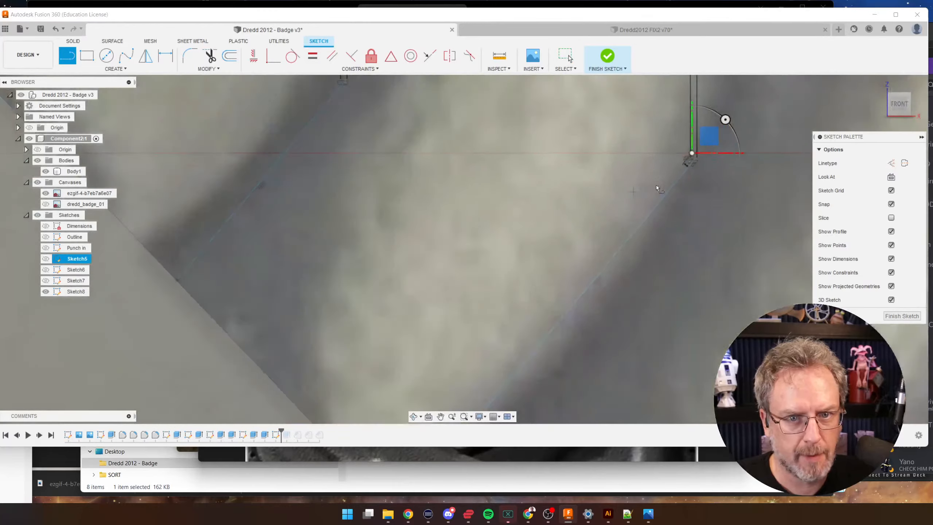
pyautogui.scroll(5, 701, 159)
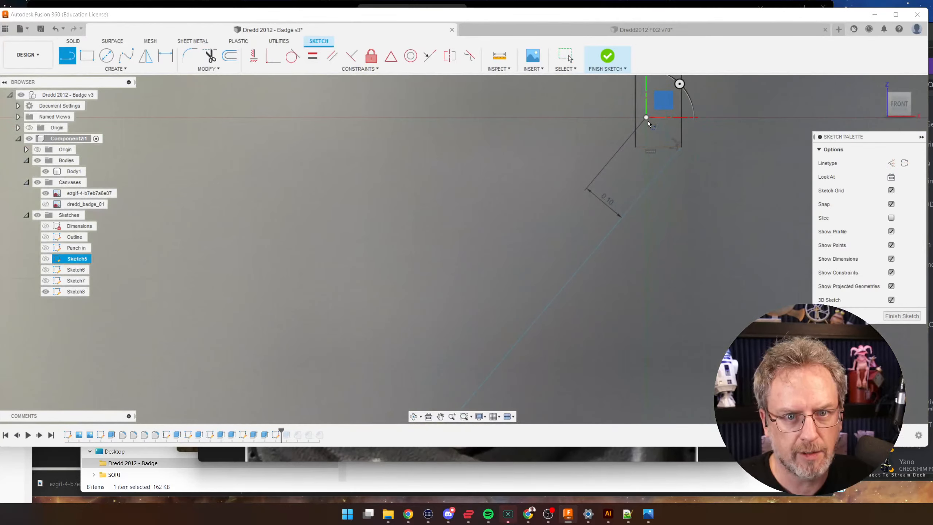
pyautogui.scroll(5, 646, 118)
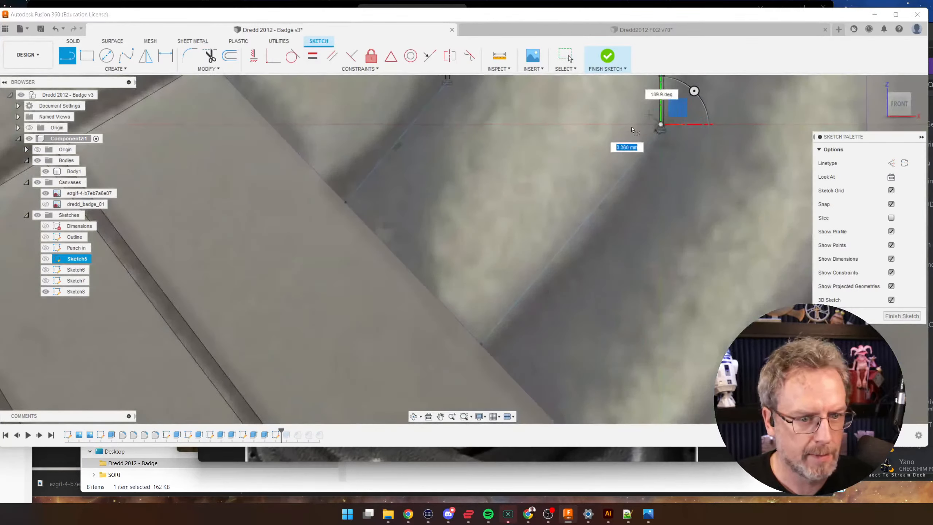
pyautogui.scroll(3, 478, 306)
pyautogui.click(472, 375)
pyautogui.press('Escape')
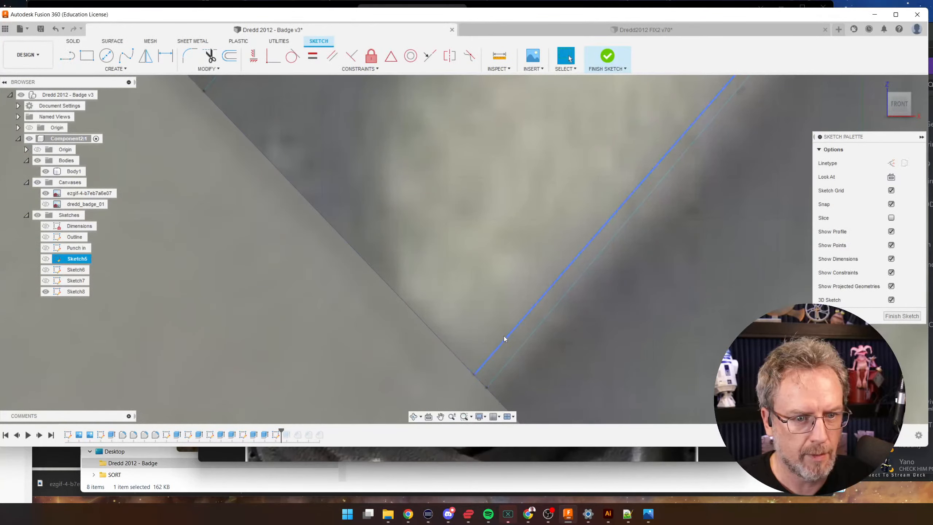
# - Make the right outer groove's two angled lines parallel to each other
pyautogui.click(506, 338)
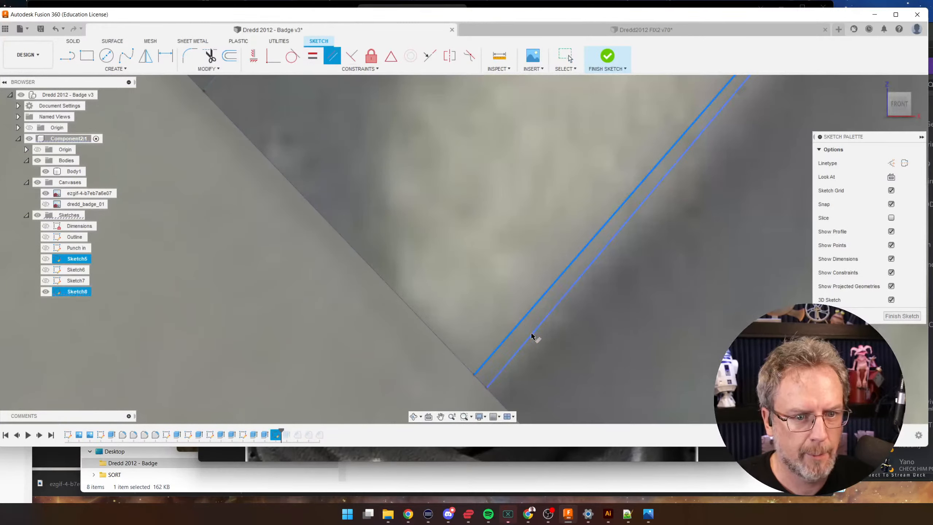
pyautogui.click(531, 335)
pyautogui.press('Escape')
# - Adjust the lower end of the right outer groove's angled line at the feather's edge and fix it there
pyautogui.scroll(-5, 496, 363)
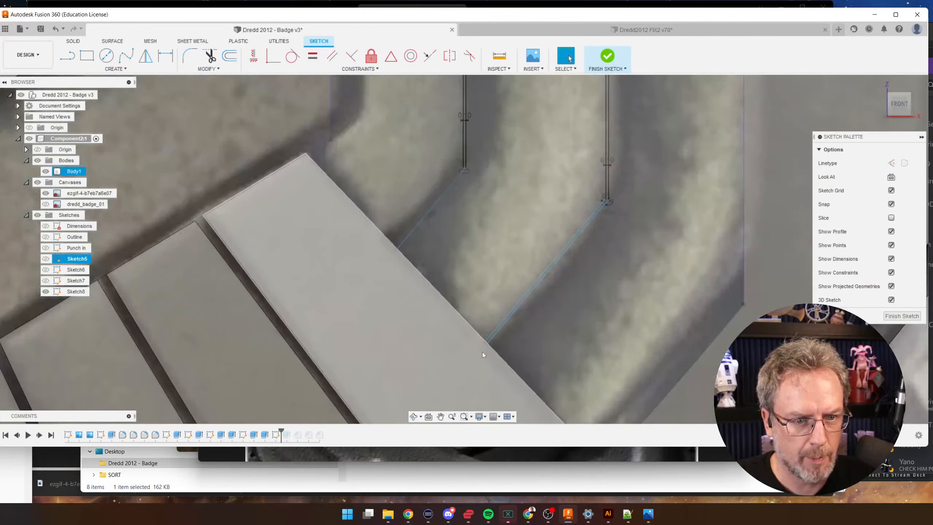
pyautogui.scroll(1, 483, 354)
pyautogui.click(492, 346)
pyautogui.moveTo(491, 347); pyautogui.dragTo(486, 344)
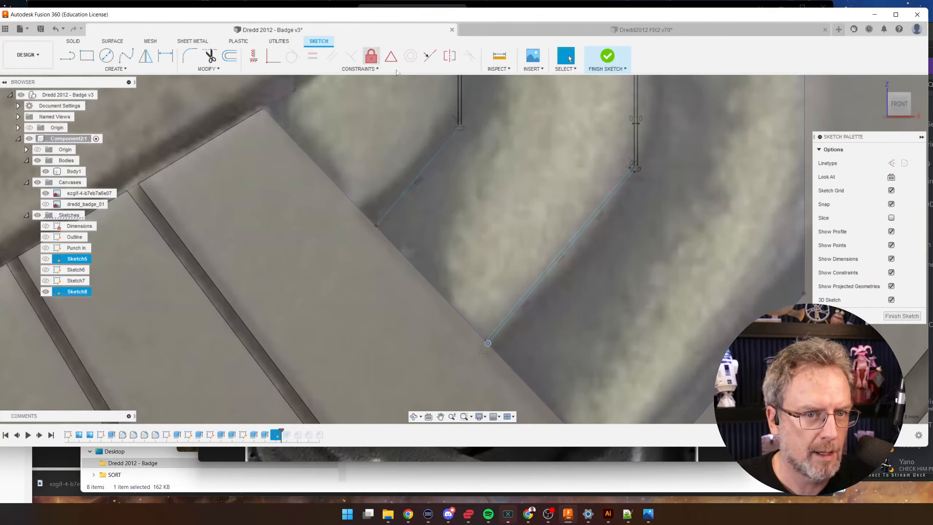
pyautogui.click(371, 58)
# - Move the right outer groove's lower corner slightly down to follow the bend in the reference image
pyautogui.moveTo(641, 165); pyautogui.dragTo(638, 172)
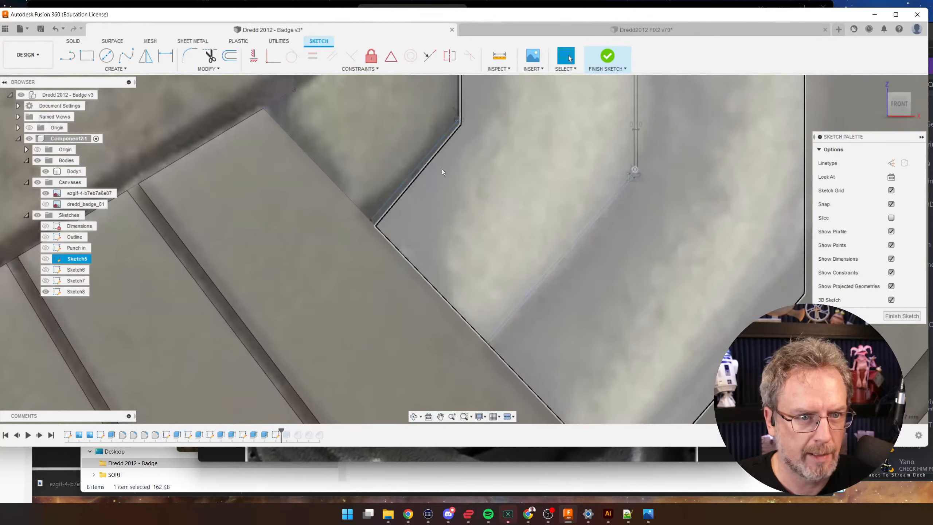
pyautogui.scroll(2, 410, 174)
pyautogui.click(418, 172)
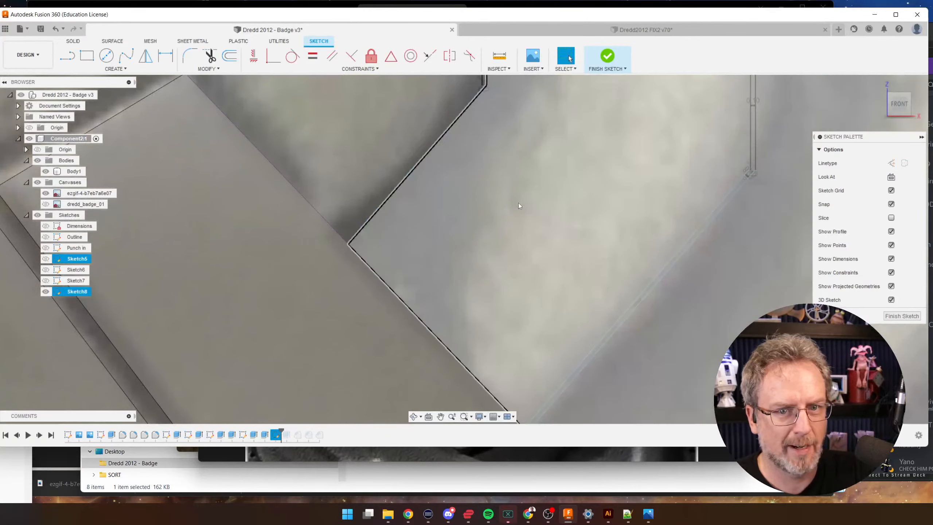
pyautogui.scroll(-3, 658, 266)
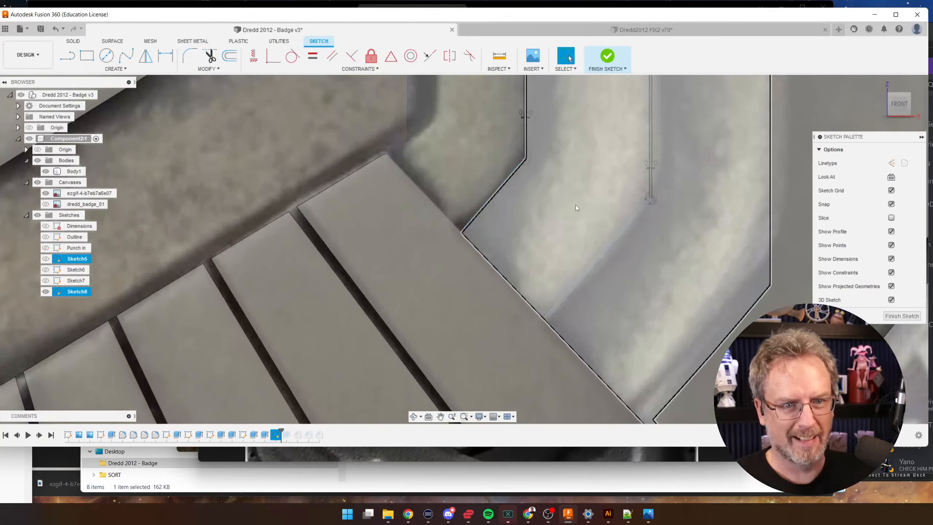
# - Draw a 0.1 mm construction line from the lower corner of the right inner groove
pyautogui.scroll(3, 491, 188)
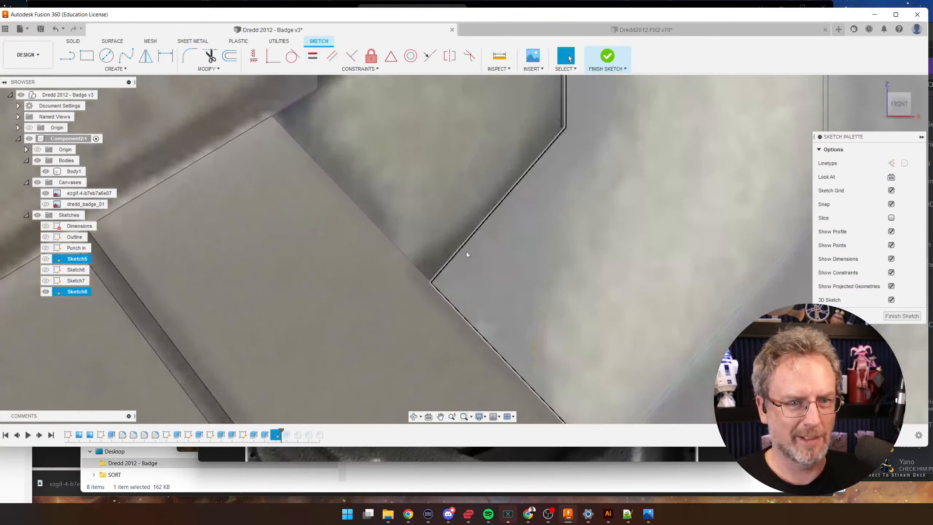
pyautogui.scroll(-3, 498, 306)
pyautogui.scroll(3, 454, 213)
pyautogui.scroll(5, 608, 210)
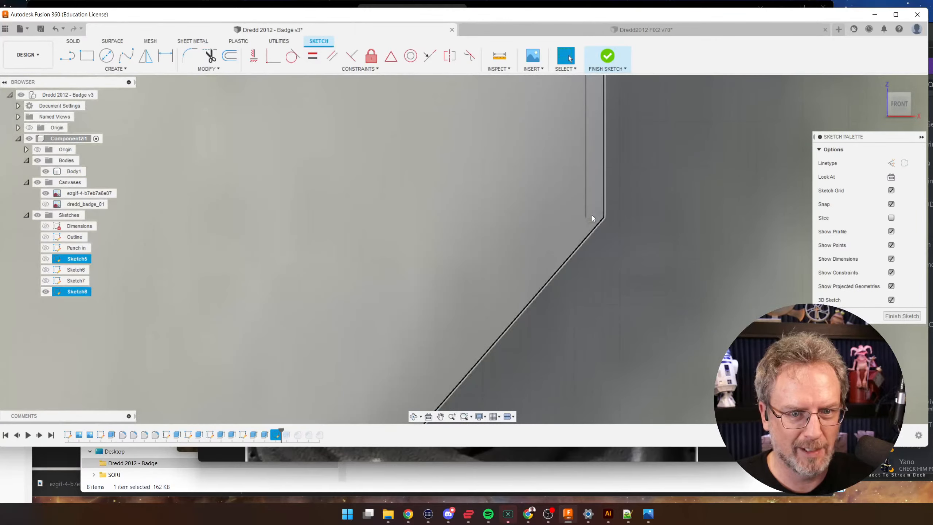
pyautogui.click(591, 217)
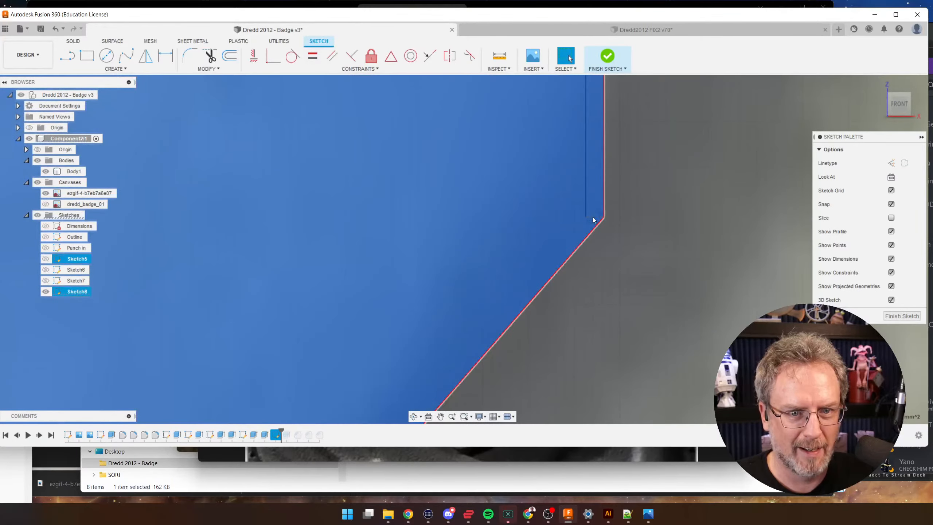
pyautogui.click(592, 217)
pyautogui.click(67, 55)
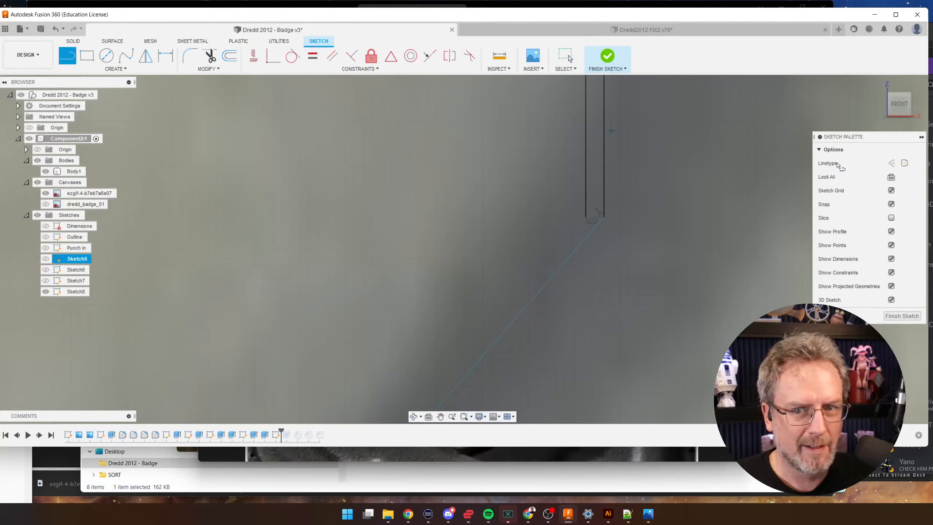
pyautogui.click(890, 163)
pyautogui.scroll(1, 601, 221)
pyautogui.click(603, 224)
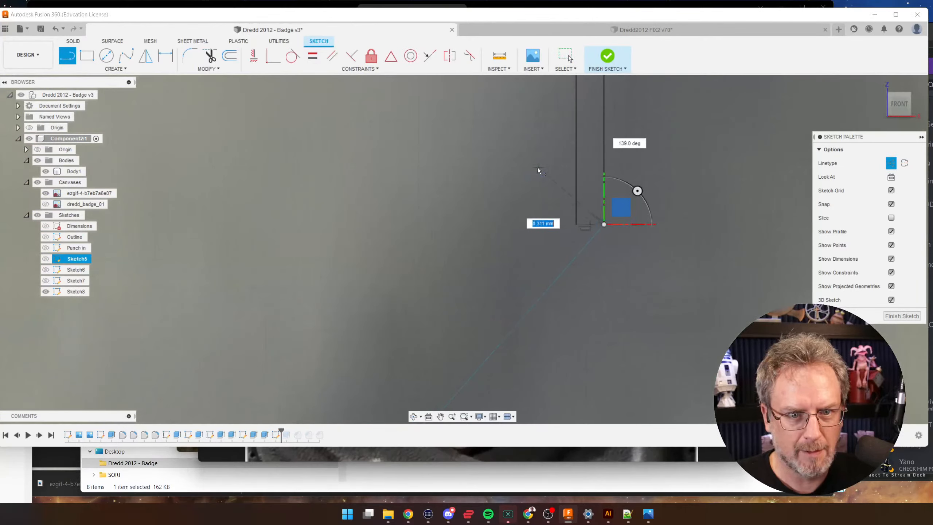
pyautogui.write('0.1')
pyautogui.press('Return')
pyautogui.press('Escape')
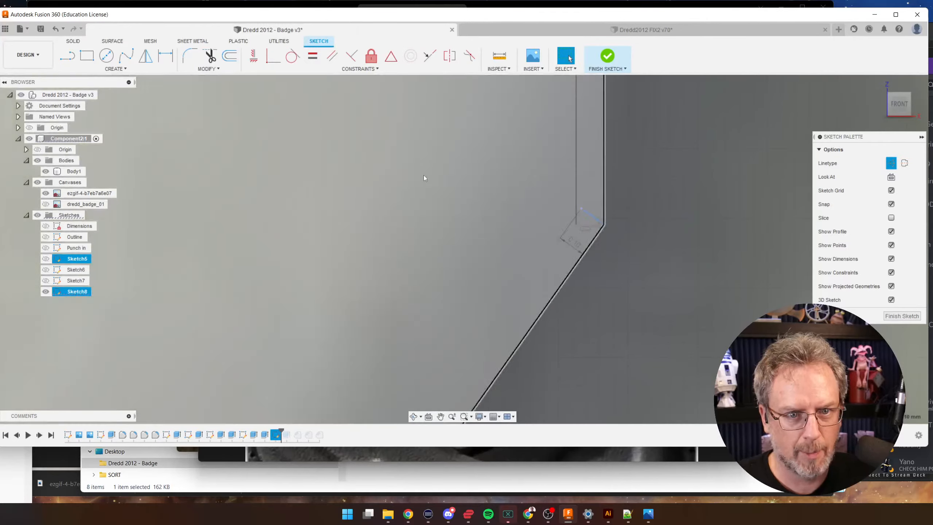
# - Draw a second angled inner groove line, as normal geometry, from the construction line's free end to the feather's edge
pyautogui.press('l')
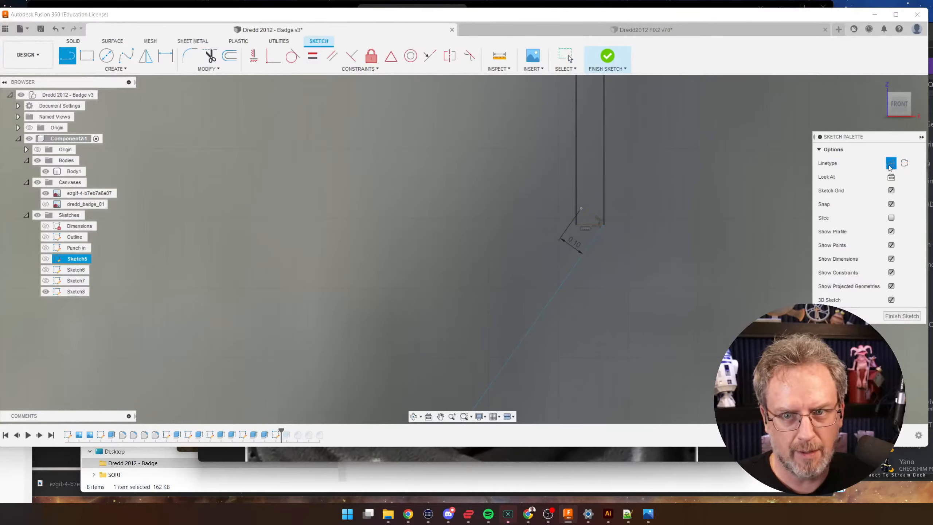
pyautogui.click(581, 207)
pyautogui.scroll(-5, 575, 145)
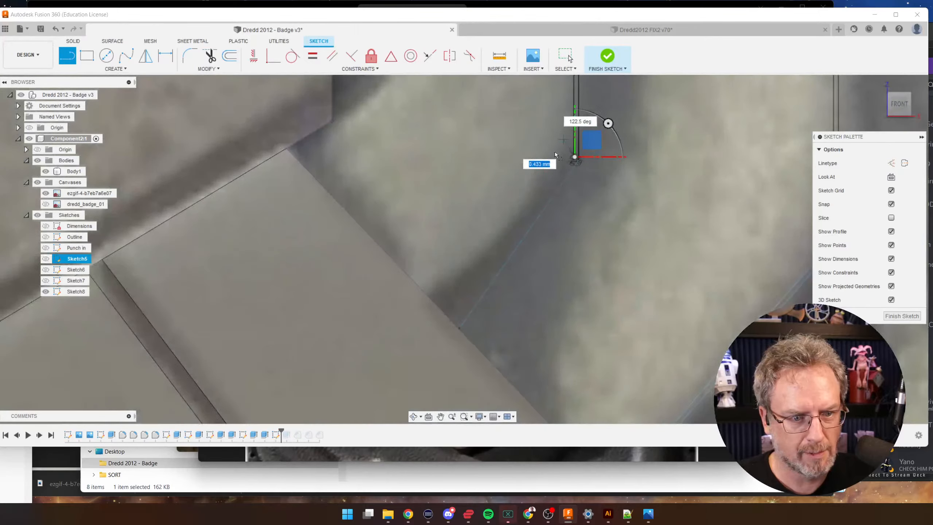
pyautogui.click(449, 317)
pyautogui.press('Escape')
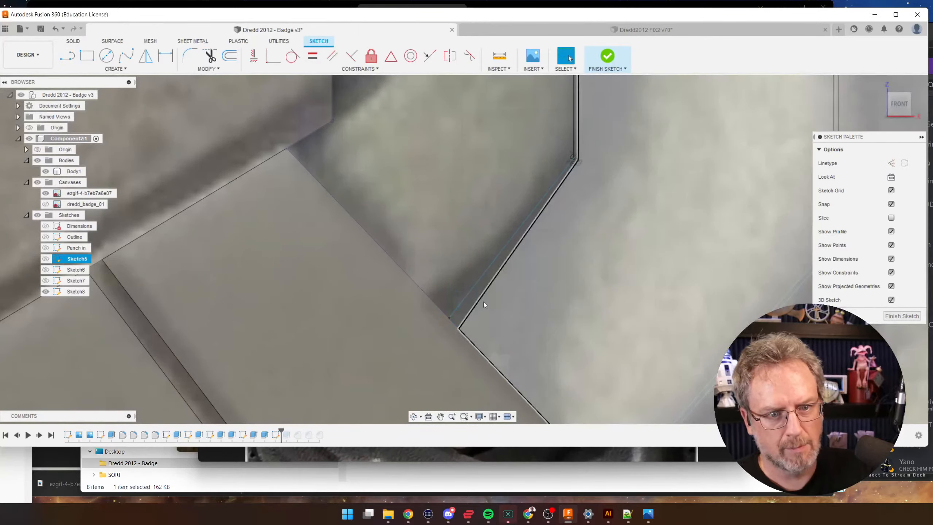
# - Try the Horizontal/Vertical constraint on the right inner groove's angled lines and undo it
pyautogui.click(482, 294)
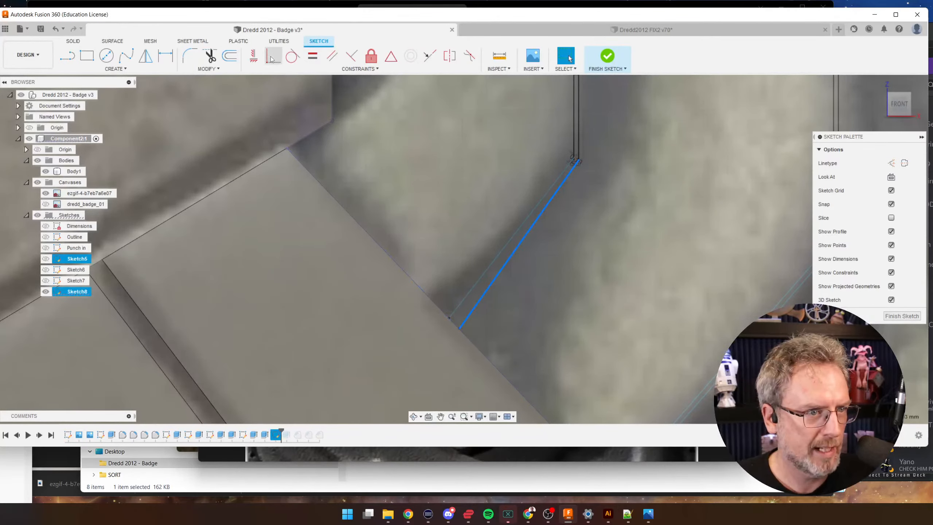
pyautogui.click(254, 58)
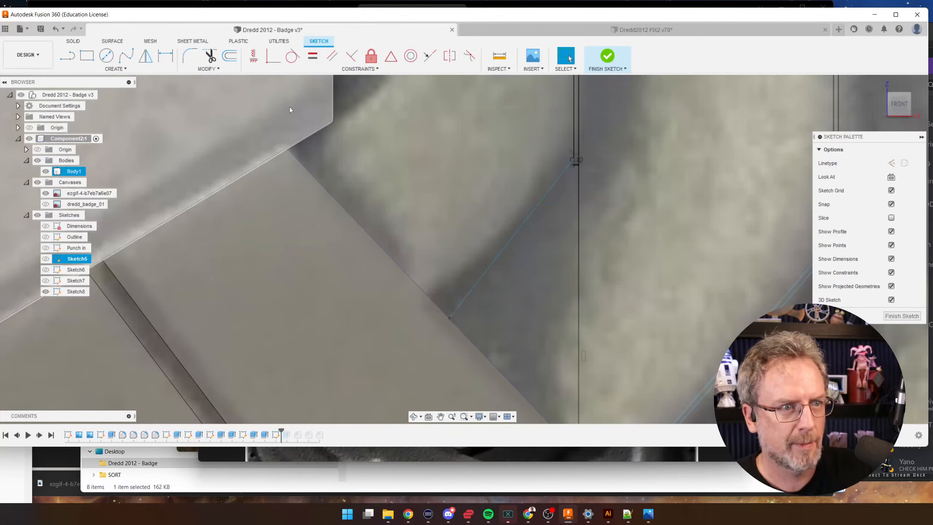
pyautogui.click(566, 56)
pyautogui.hotkey('ctrl', 'z')
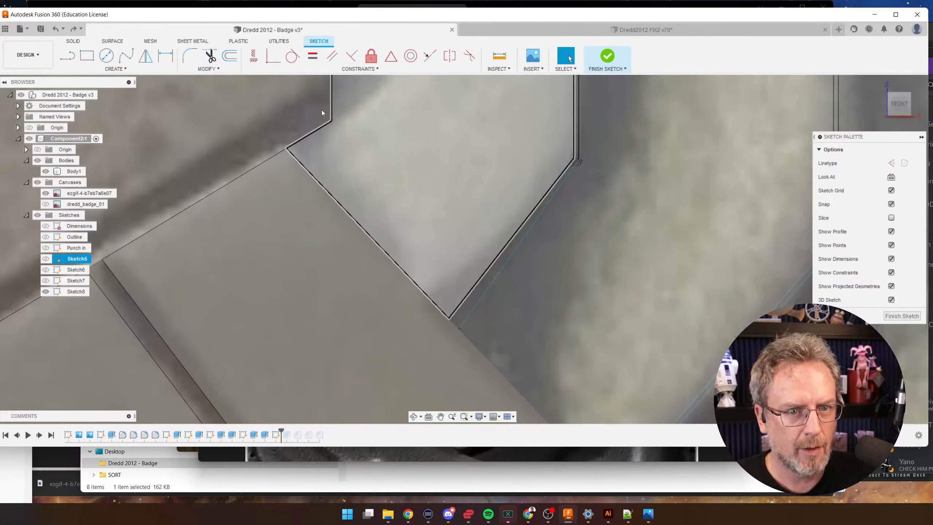
pyautogui.click(254, 56)
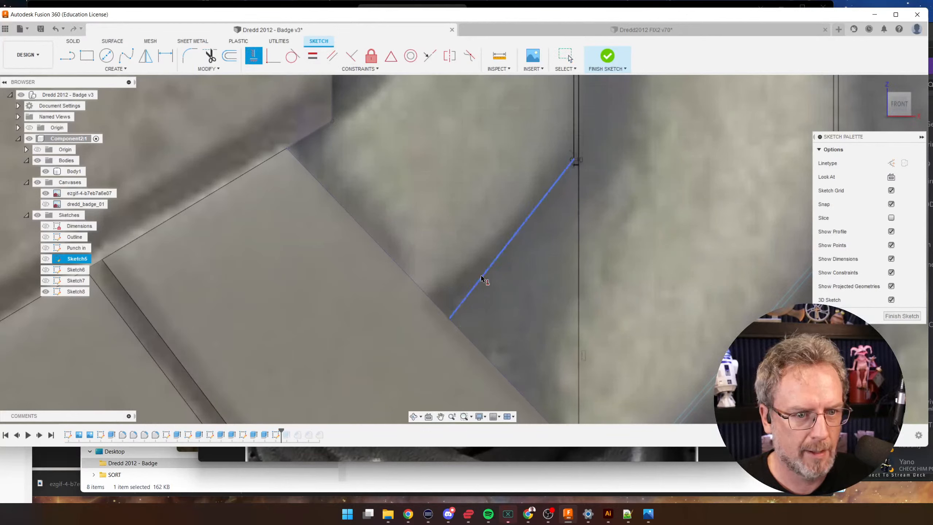
pyautogui.press('Escape')
pyautogui.hotkey('ctrl', 'z')
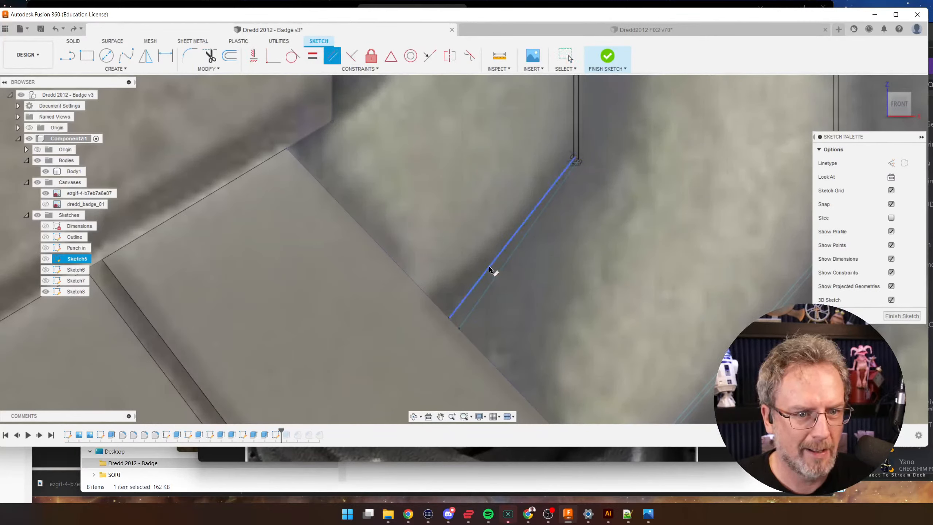
# - Make the right inner groove's two angled lines parallel and move their lower end slightly up along the feather's edge
pyautogui.press('Escape')
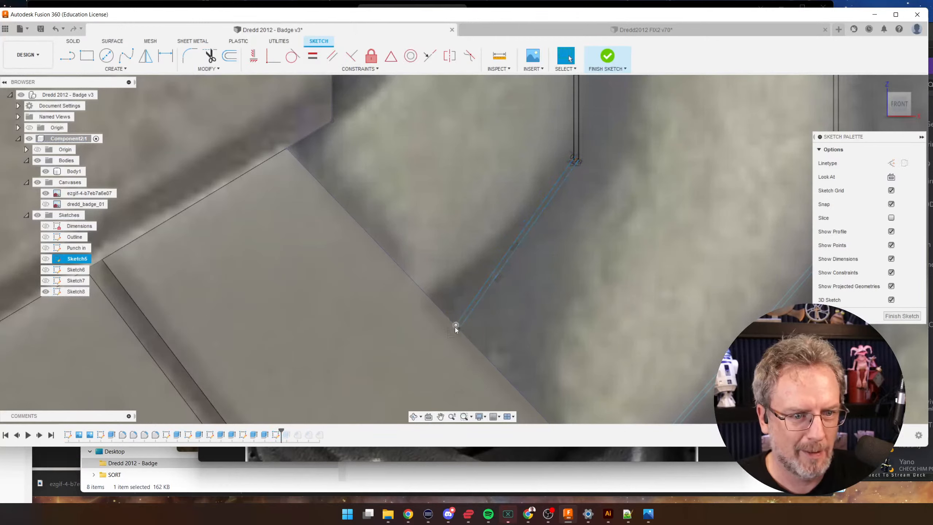
pyautogui.moveTo(455, 326); pyautogui.dragTo(438, 312)
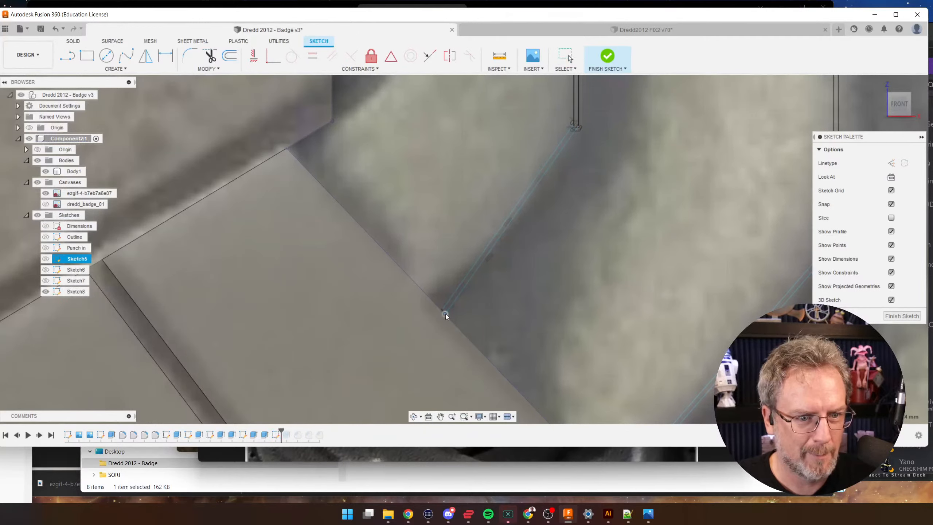
pyautogui.click(447, 303)
pyautogui.scroll(3, 446, 311)
pyautogui.scroll(-5, 419, 348)
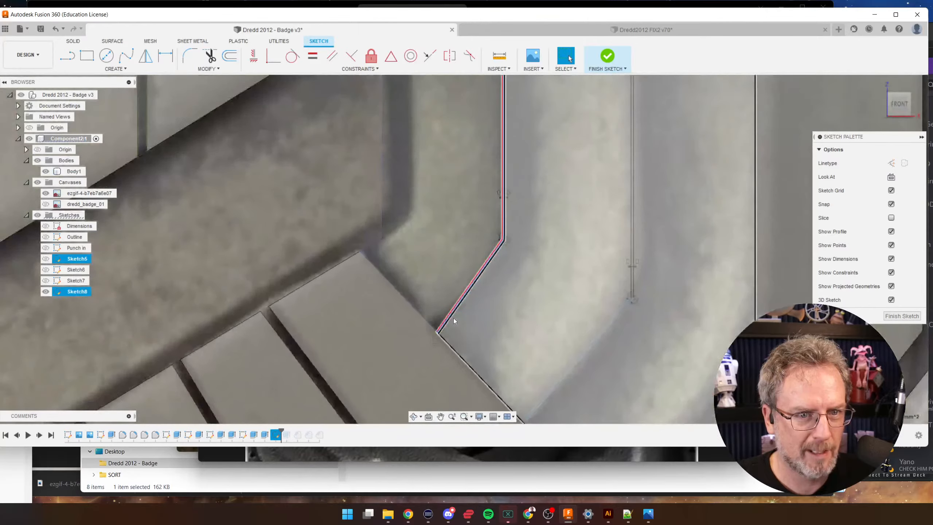
pyautogui.scroll(3, 411, 330)
pyautogui.press('Escape')
pyautogui.scroll(-3, 424, 352)
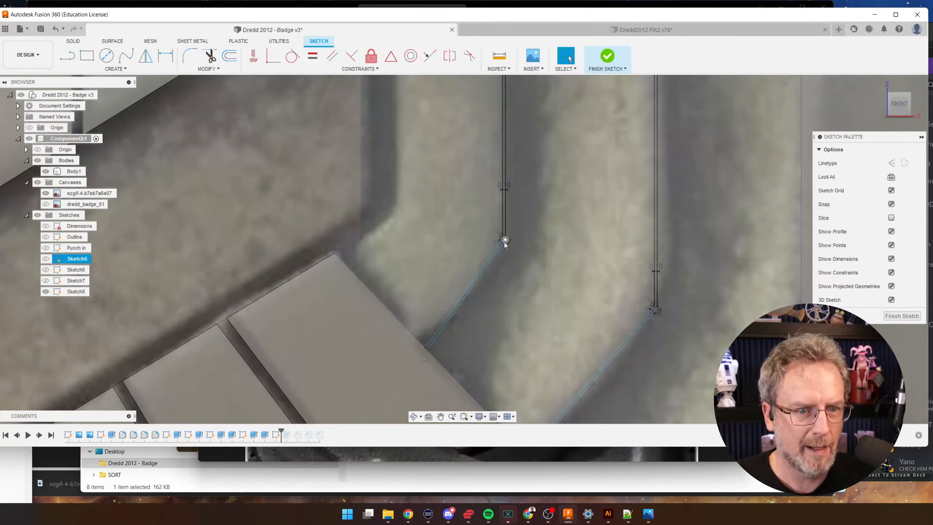
# - Try to reposition the right inner groove's lower corner and end point, and undo the moves
pyautogui.click(505, 241)
pyautogui.scroll(2, 427, 356)
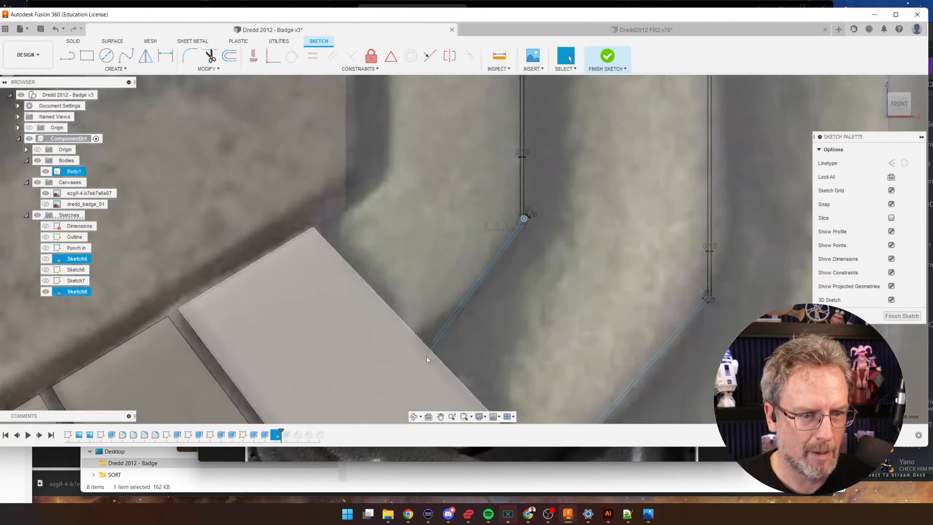
pyautogui.scroll(1, 426, 356)
pyautogui.press('Escape')
pyautogui.scroll(2, 427, 350)
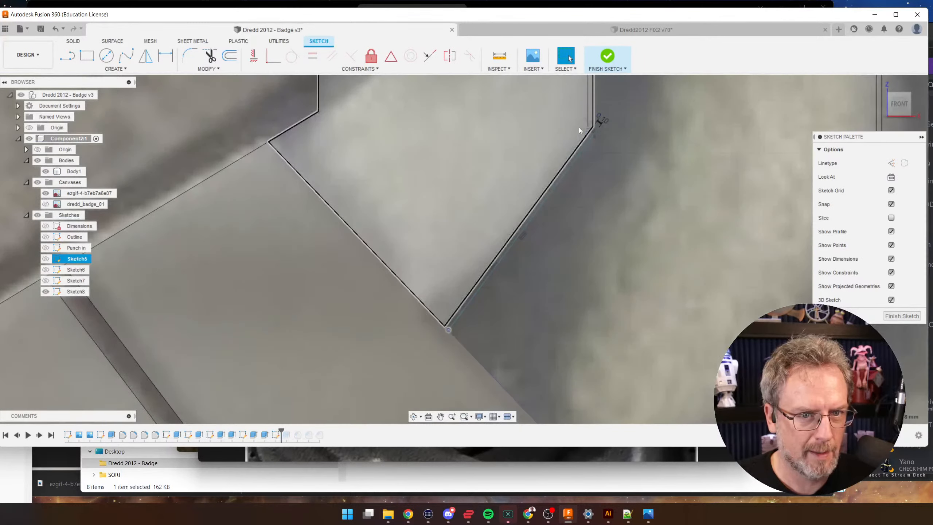
pyautogui.hotkey('ctrl', 'z')
pyautogui.hotkey('ctrl', 'z')
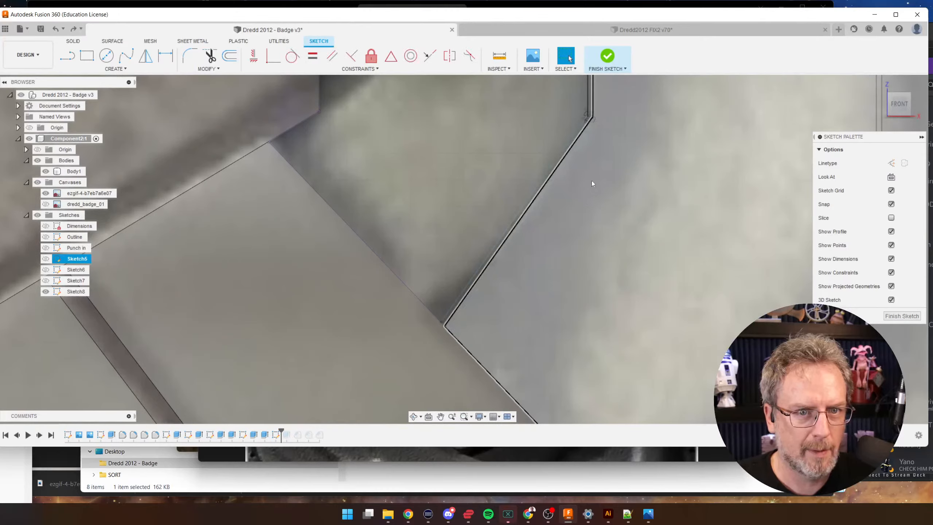
# - Move the right inner groove's lower corner down to follow the bend in the reference image
pyautogui.scroll(3, 430, 333)
pyautogui.scroll(-1, 468, 308)
pyautogui.scroll(-2, 457, 362)
pyautogui.scroll(3, 574, 172)
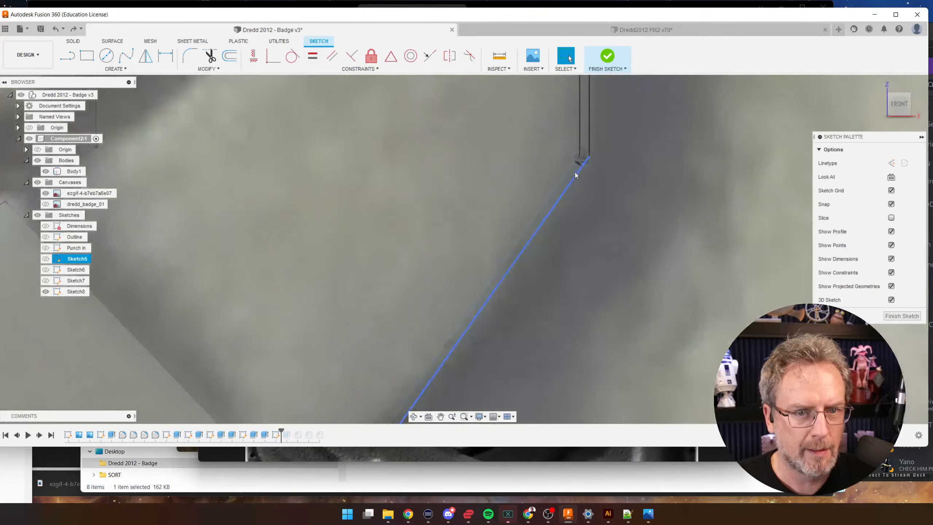
pyautogui.scroll(-3, 575, 175)
pyautogui.scroll(3, 572, 162)
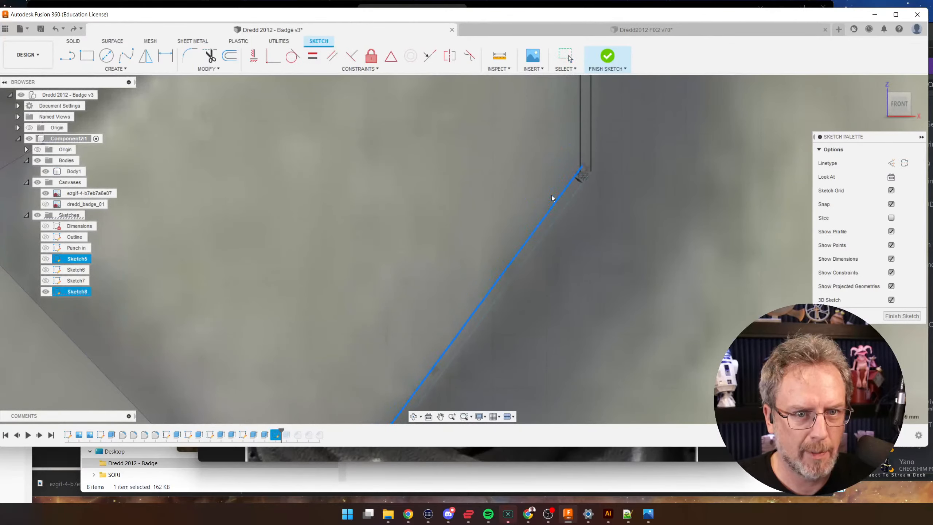
pyautogui.scroll(-3, 539, 198)
pyautogui.scroll(2, 572, 167)
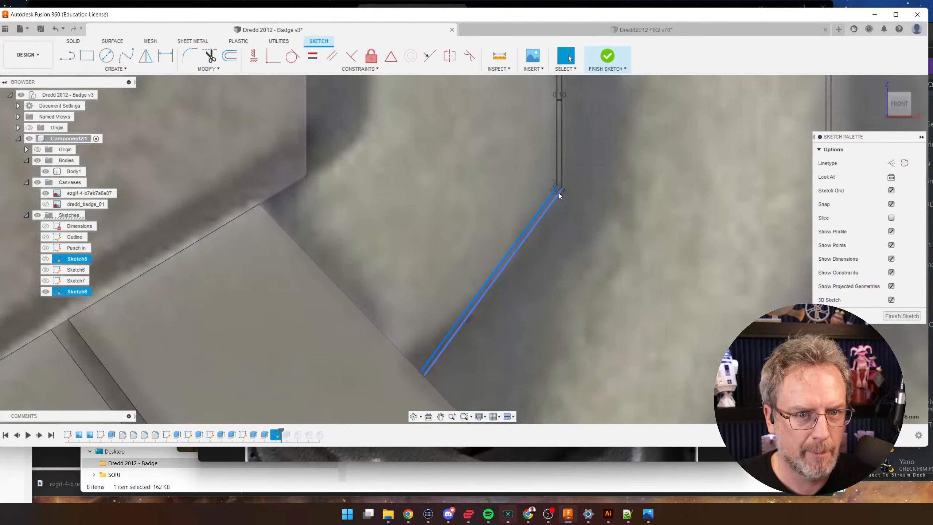
pyautogui.moveTo(561, 190); pyautogui.dragTo(562, 210)
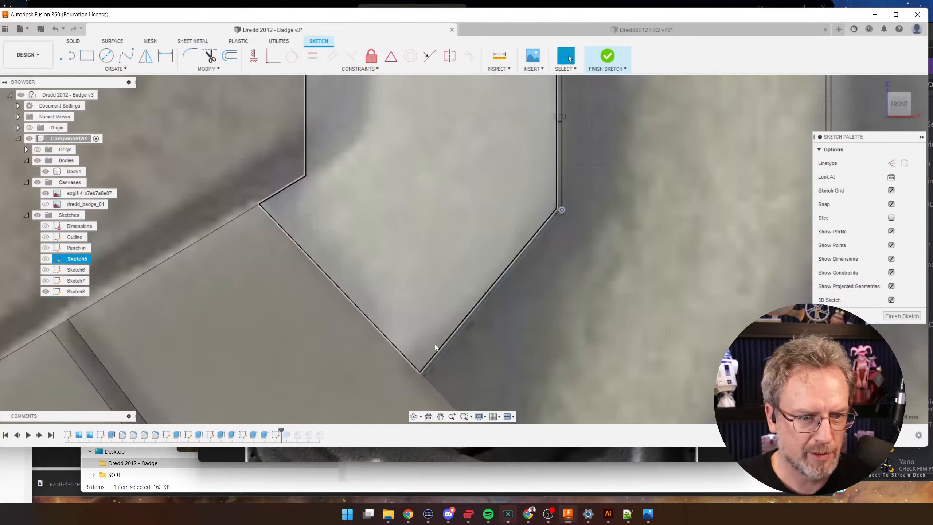
pyautogui.moveTo(416, 374); pyautogui.dragTo(419, 373)
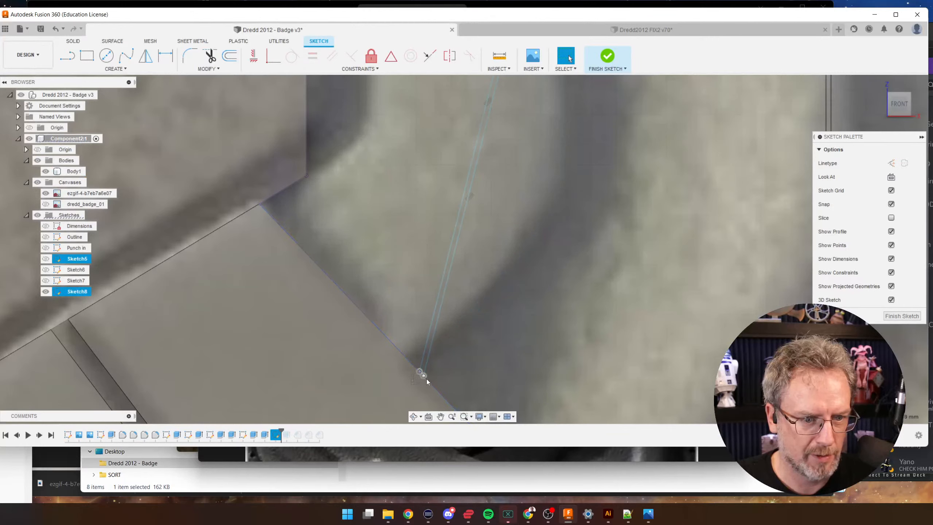
pyautogui.hotkey('ctrl', 'z')
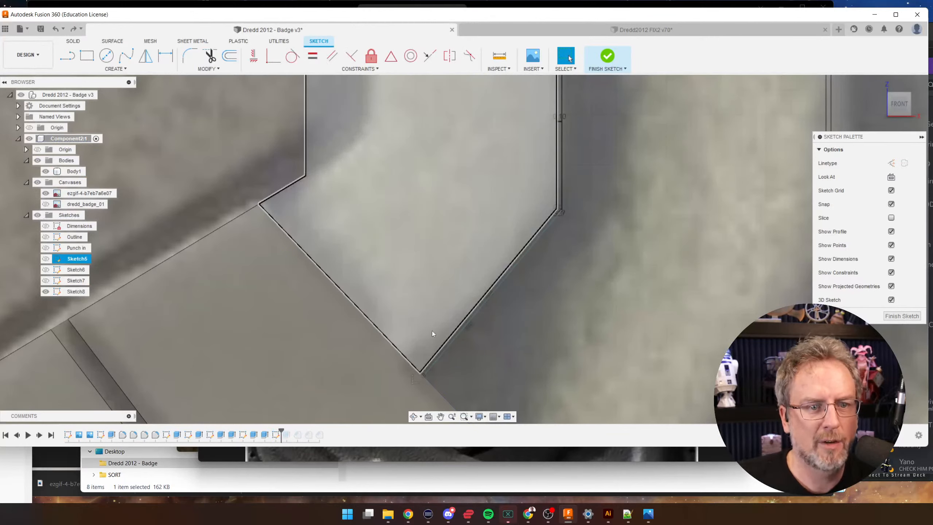
# - Toggle the Fix constraint on the right inner groove's lower end point, then readjust that end and the corner to the reference image
pyautogui.scroll(3, 424, 378)
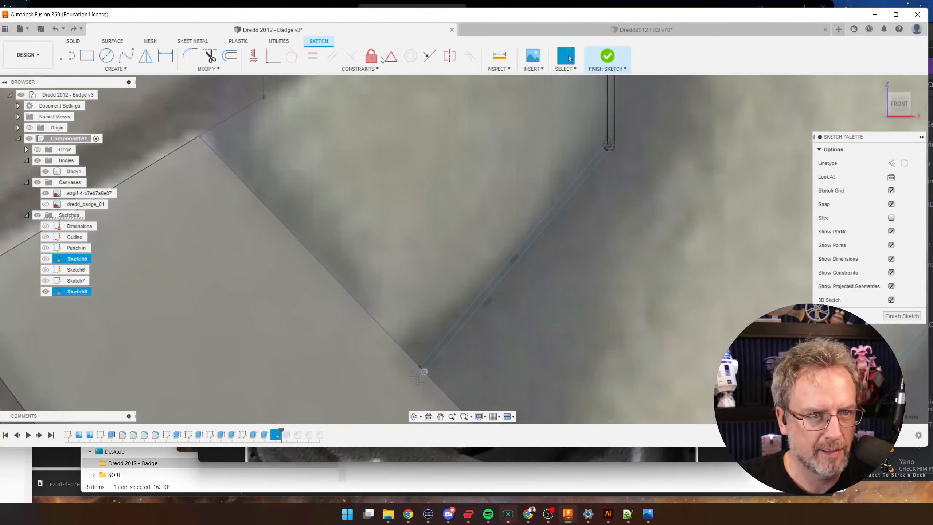
pyautogui.click(371, 56)
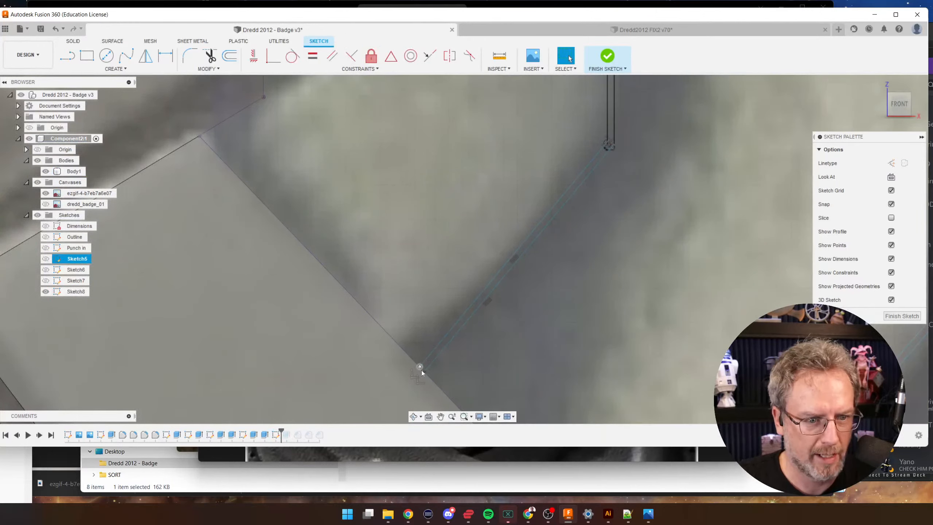
pyautogui.moveTo(419, 367); pyautogui.dragTo(415, 362)
pyautogui.press('Escape')
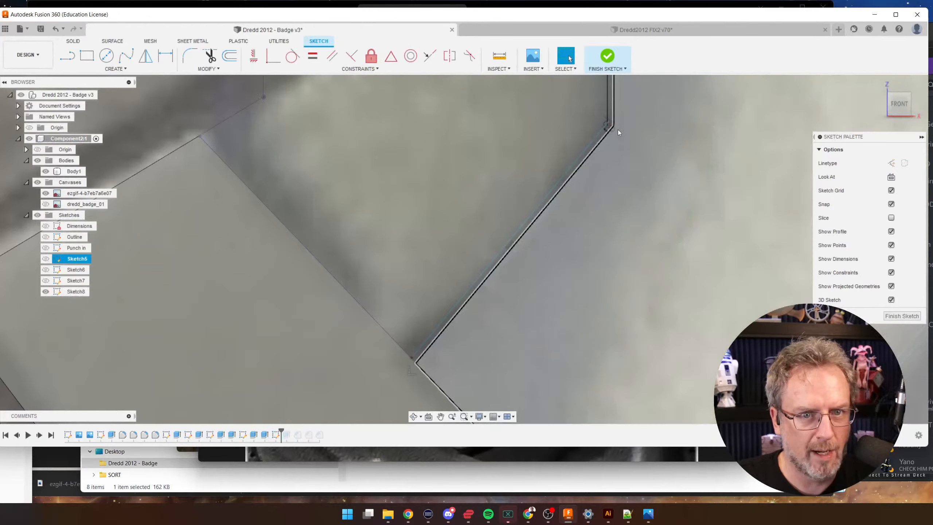
pyautogui.moveTo(615, 127); pyautogui.dragTo(613, 142)
pyautogui.scroll(-10, 595, 171)
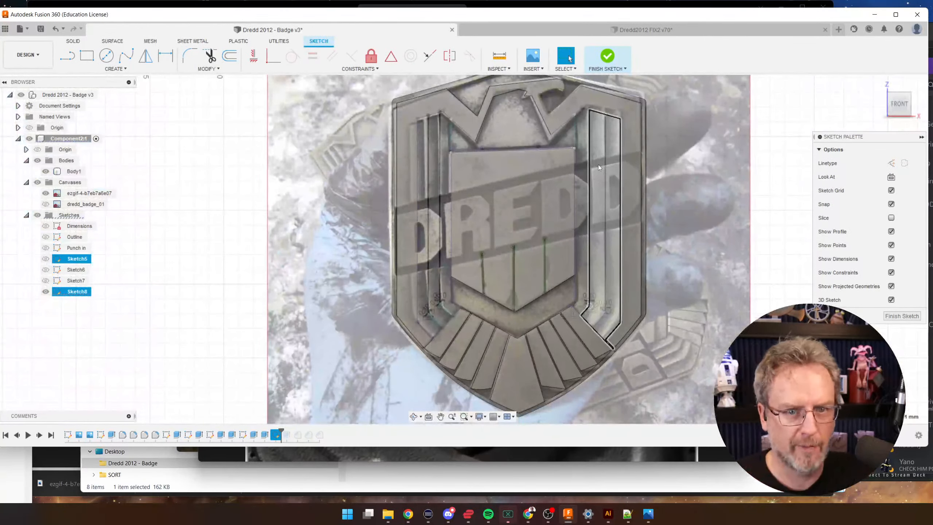
# - Move the right groove line's upper end point onto the slanted top edge to close the adjoining strip profiles
pyautogui.click(597, 166)
pyautogui.scroll(3, 597, 166)
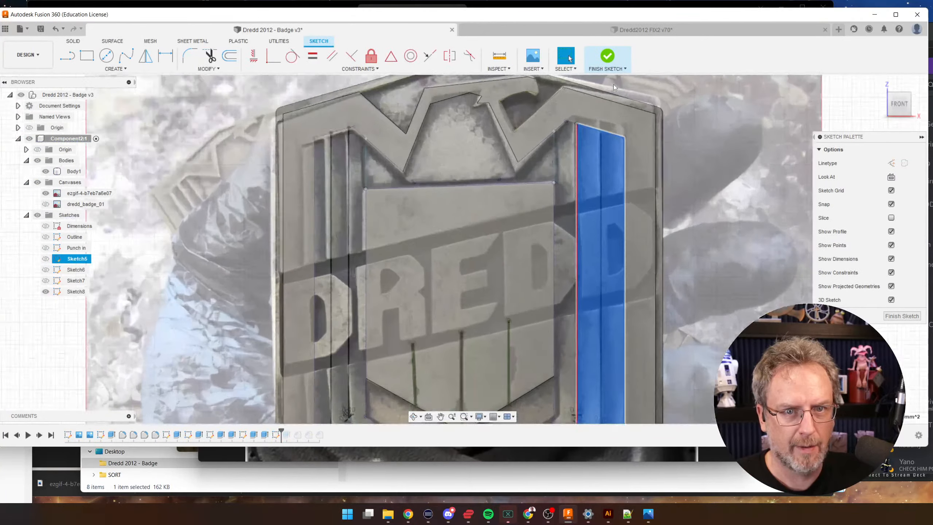
pyautogui.scroll(10, 599, 134)
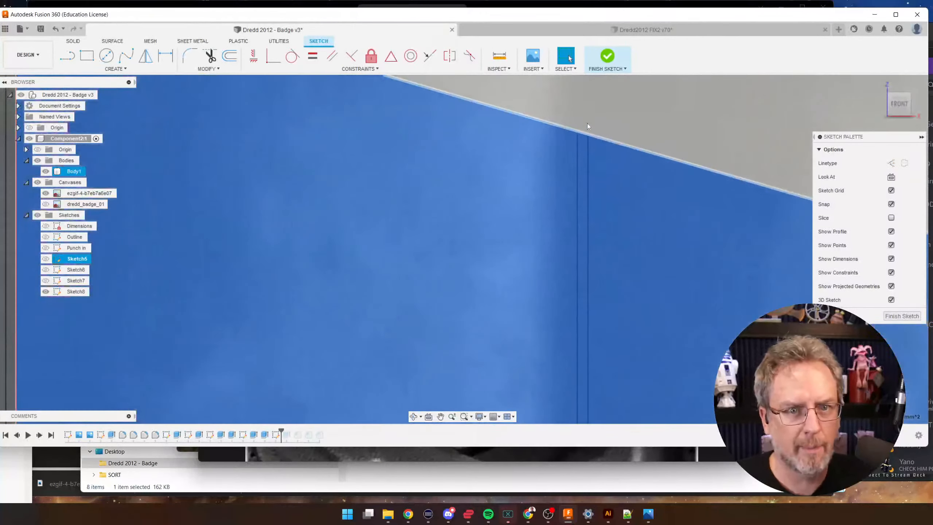
pyautogui.click(587, 125)
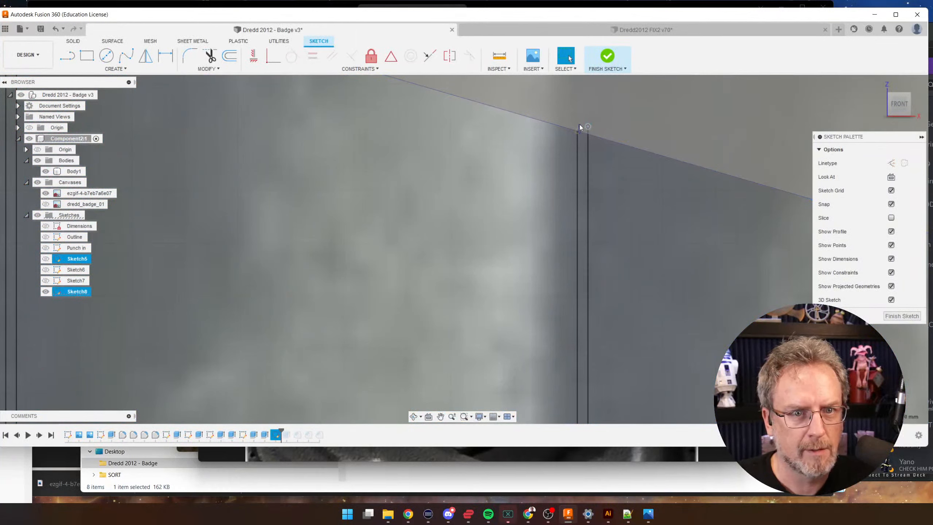
pyautogui.click(577, 133)
pyautogui.click(577, 124)
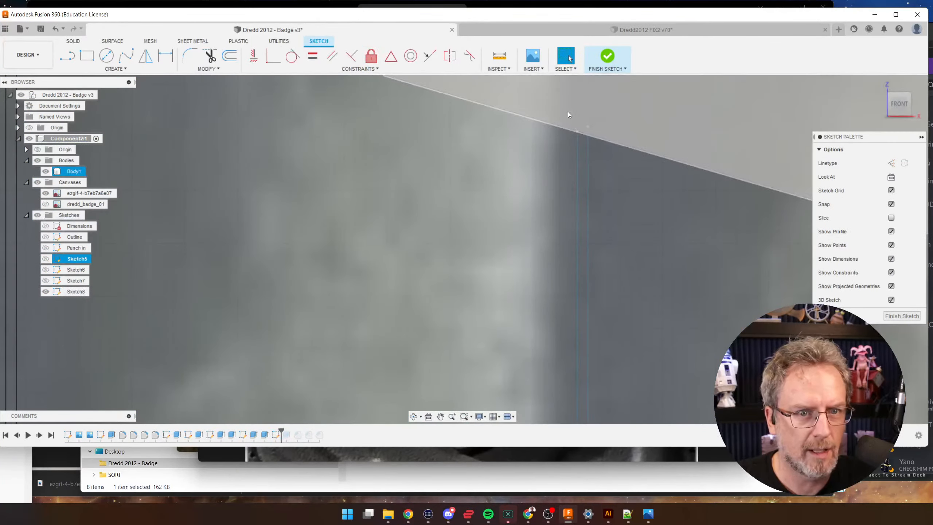
pyautogui.click(484, 161)
pyautogui.scroll(-5, 559, 177)
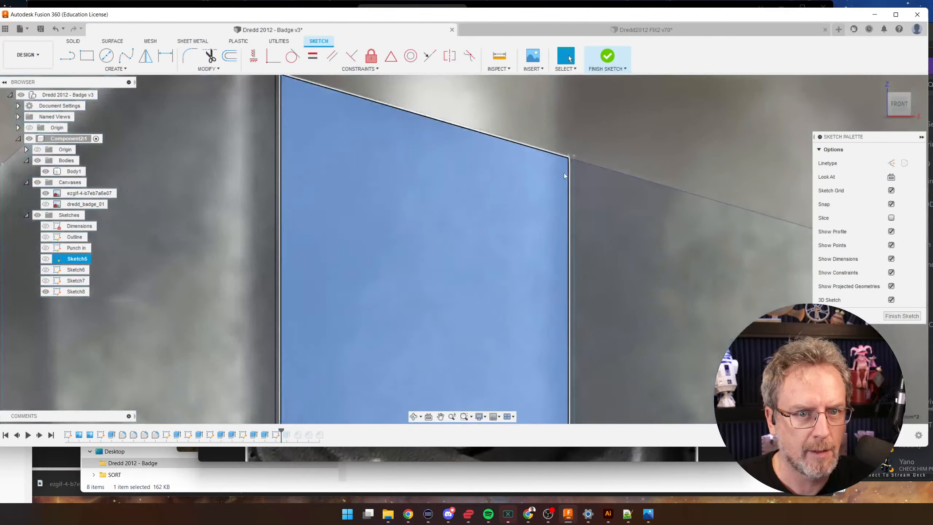
pyautogui.scroll(3, 574, 172)
pyautogui.click(570, 175)
pyautogui.scroll(-8, 591, 187)
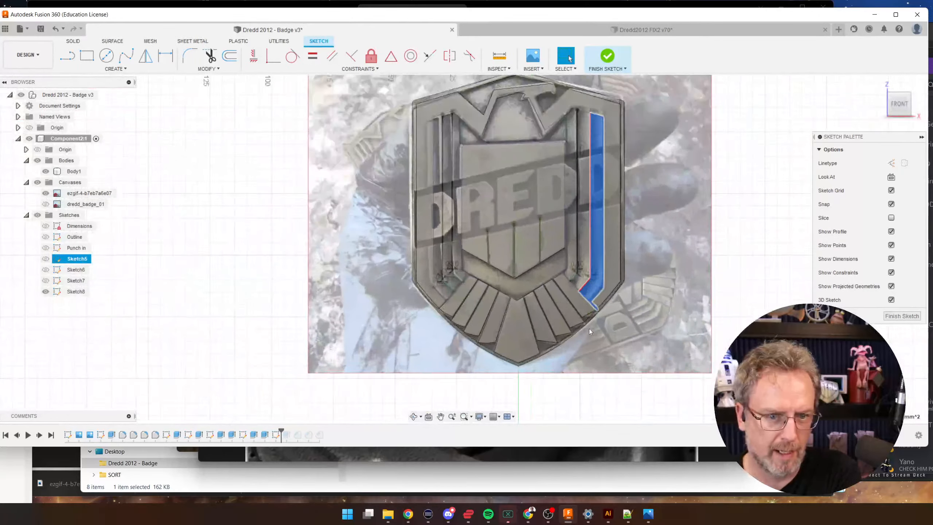
# - Examine the lower ends of the left and right grooves and how they meet the outermost feathers
pyautogui.scroll(8, 587, 320)
pyautogui.click(697, 339)
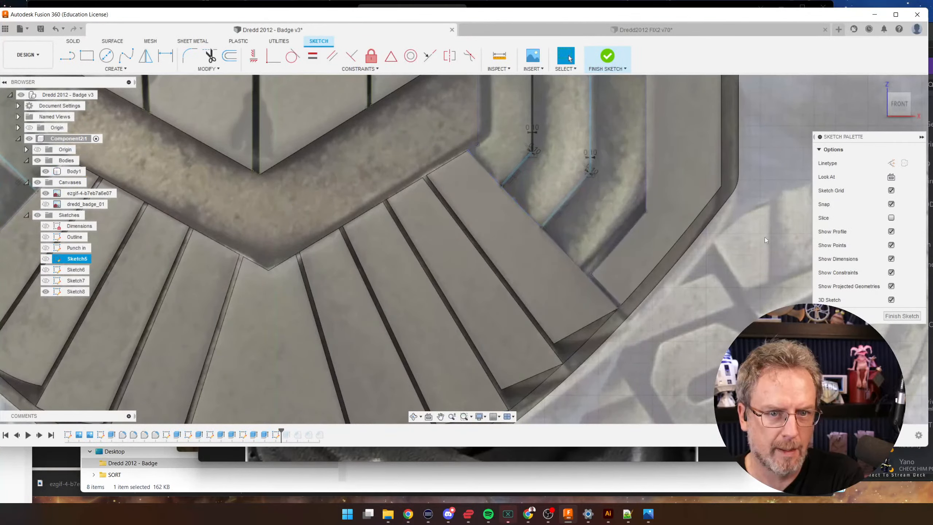
pyautogui.scroll(-3, 764, 250)
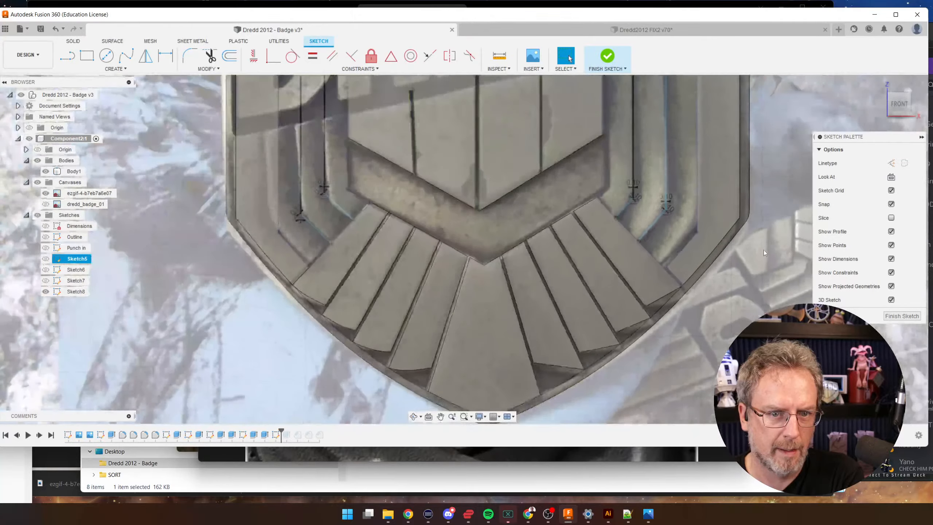
pyautogui.scroll(-1, 764, 249)
pyautogui.scroll(4, 425, 262)
pyautogui.moveTo(316, 289); pyautogui.dragTo(368, 298, button='middle')
pyautogui.click(380, 252)
pyautogui.scroll(-4, 388, 238)
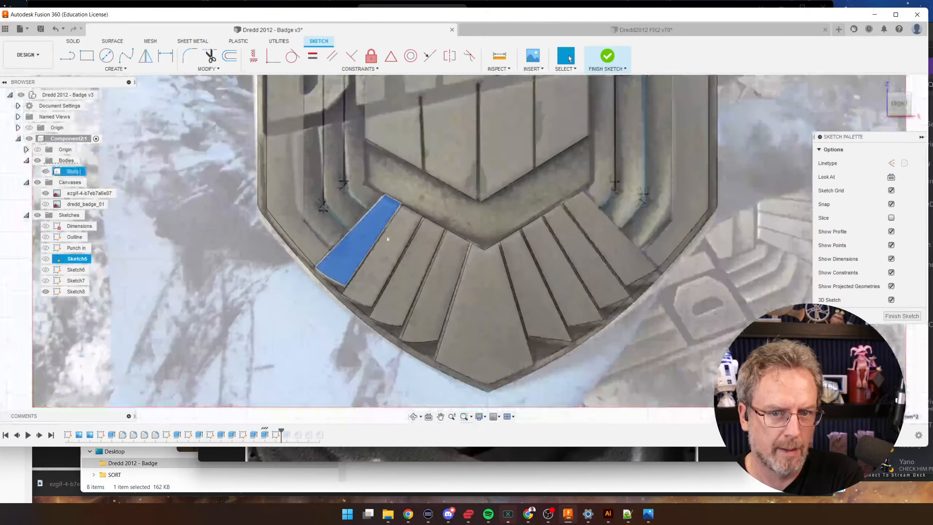
pyautogui.scroll(2, 612, 277)
pyautogui.scroll(4, 648, 289)
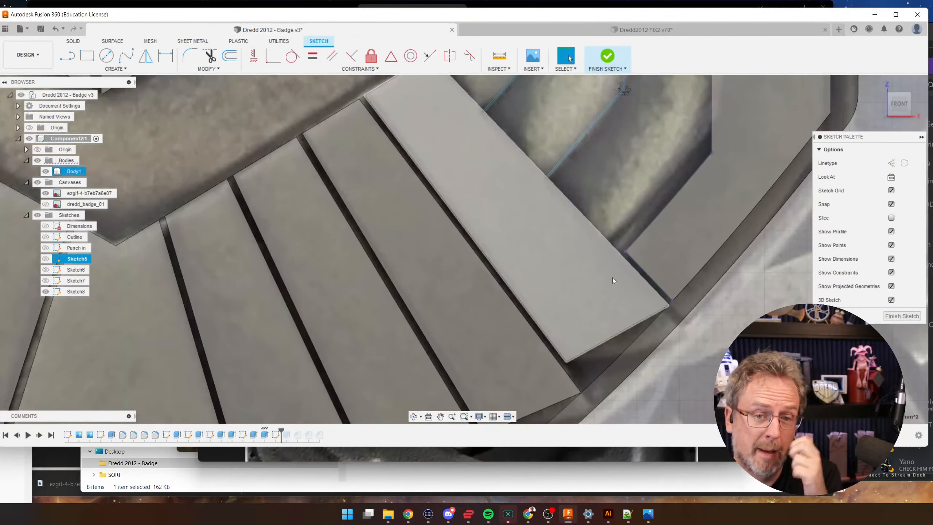
pyautogui.scroll(-5, 624, 275)
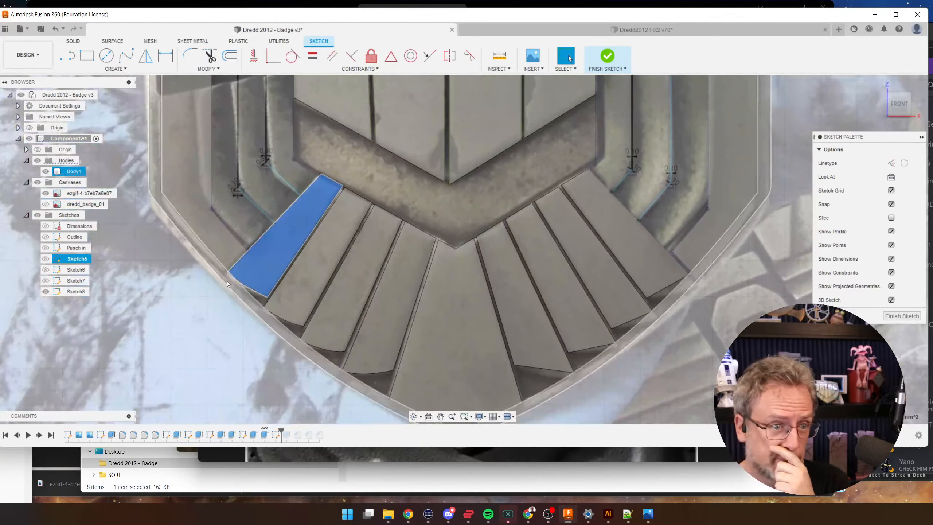
pyautogui.scroll(3, 529, 247)
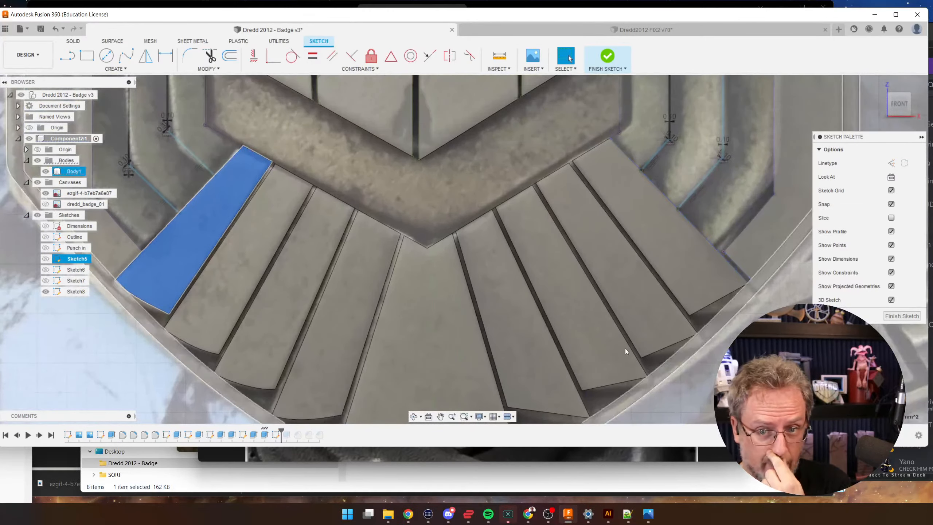
pyautogui.scroll(-3, 625, 351)
# - Check the groove strips on both sides for closed profiles, including the lower end of the right outer strip
pyautogui.click(287, 263)
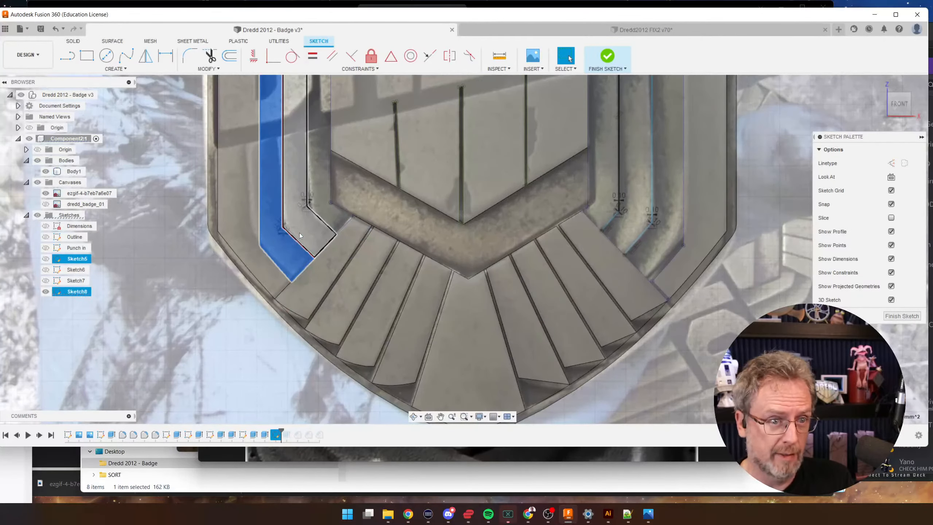
pyautogui.scroll(3, 270, 264)
pyautogui.scroll(-3, 293, 243)
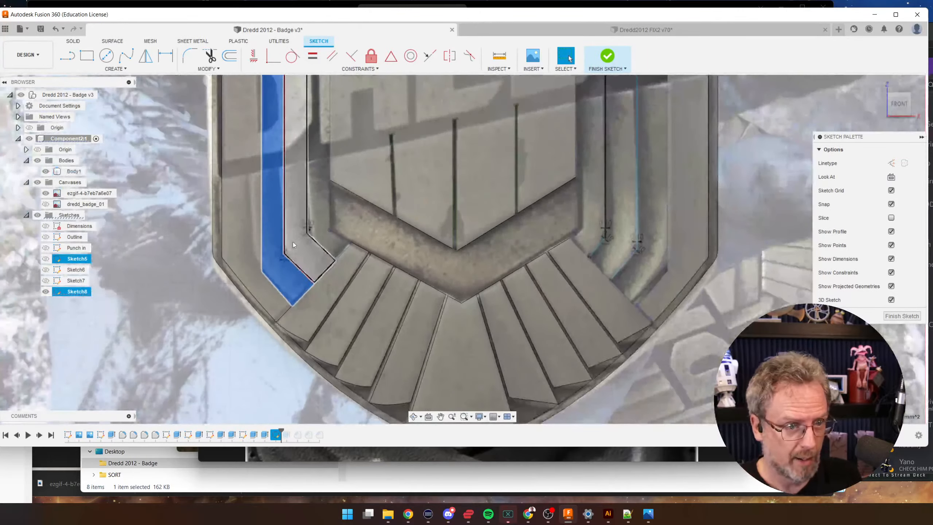
pyautogui.keyDown('shift'); pyautogui.click(294, 242); pyautogui.keyUp('shift')
pyautogui.scroll(-1, 393, 278)
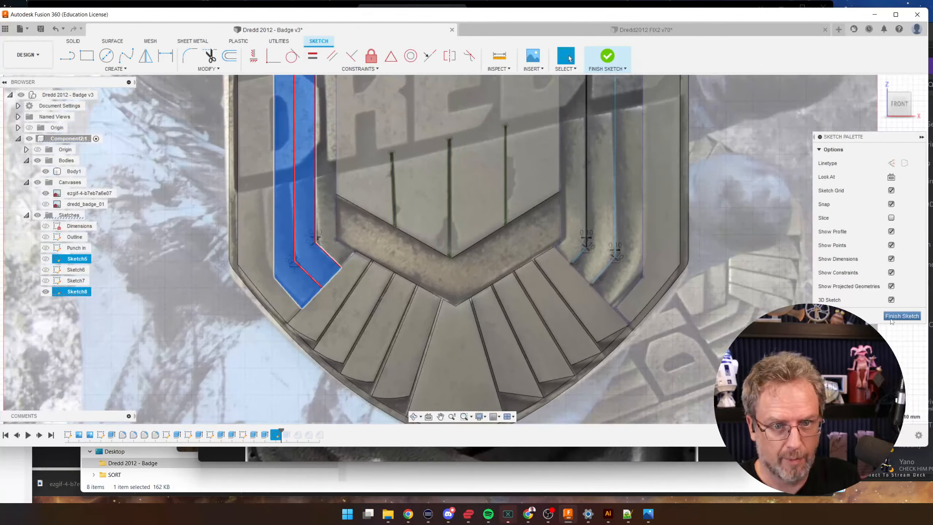
pyautogui.click(568, 245)
pyautogui.click(595, 259)
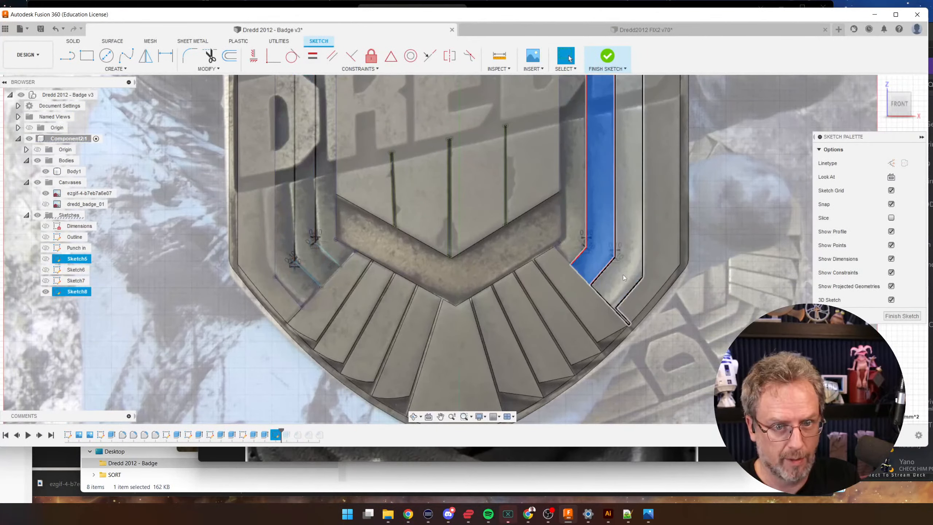
pyautogui.scroll(5, 623, 274)
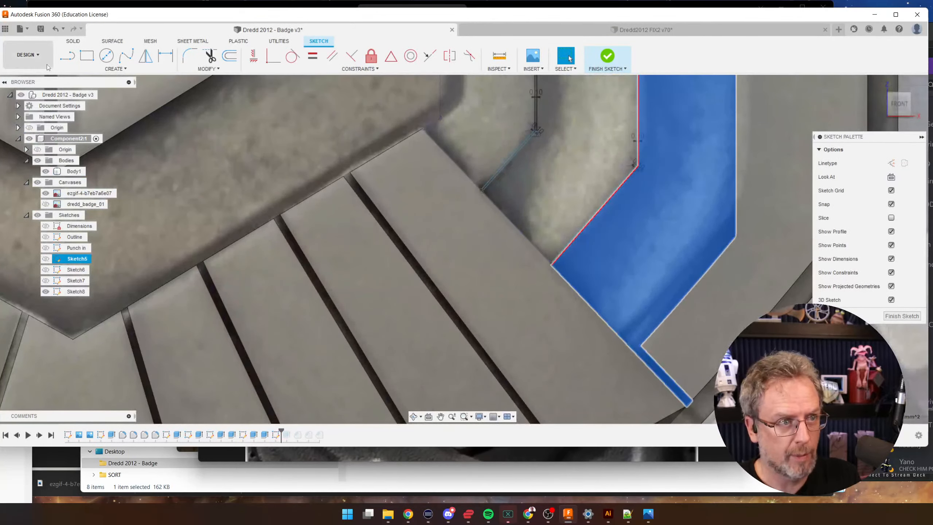
# - Draw a short line from the right outer groove's lower corner to the feather edge to separate the narrow sliver, and finish the sketch
pyautogui.press('l')
pyautogui.scroll(4, 577, 341)
pyautogui.click(623, 312)
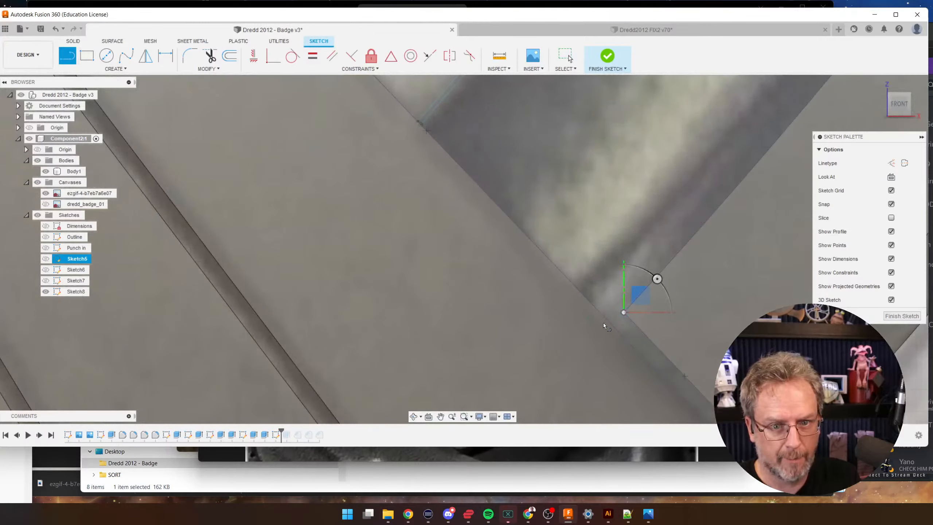
pyautogui.click(612, 324)
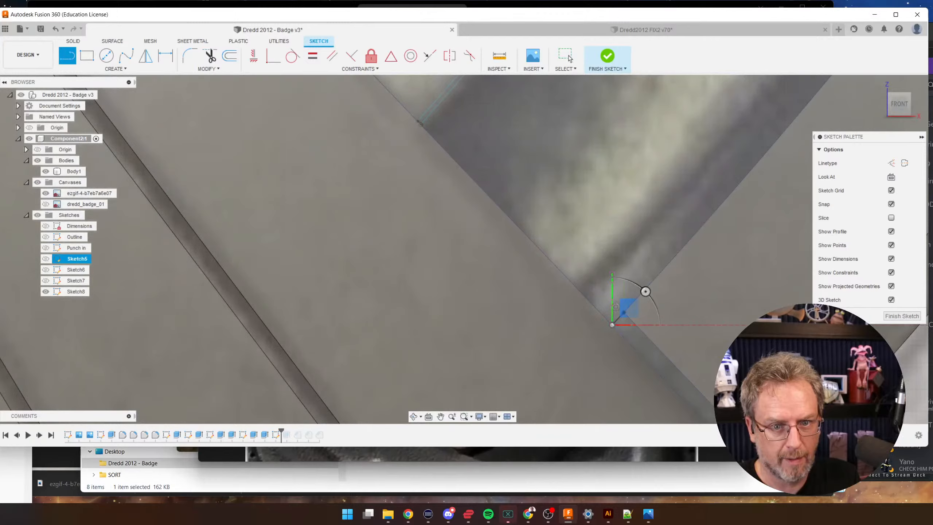
pyautogui.click(913, 319)
pyautogui.scroll(-3, 693, 339)
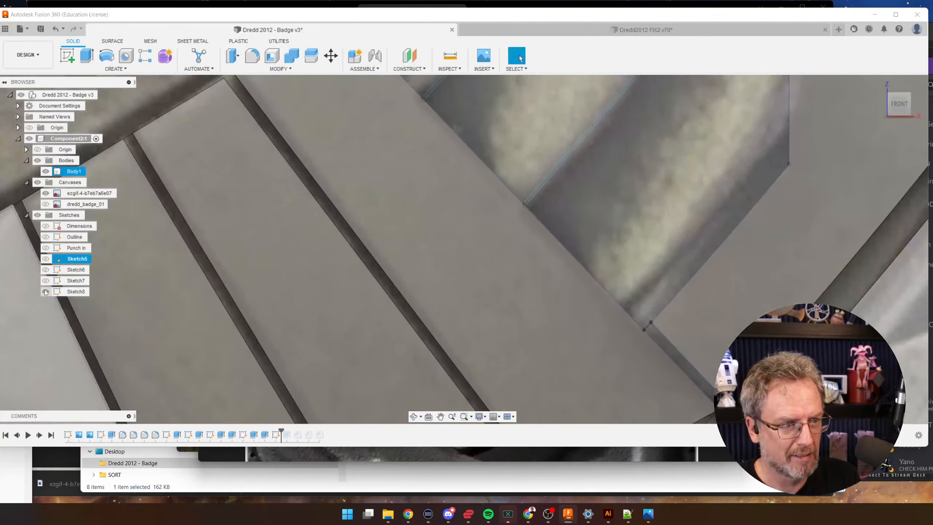
# - Show Sketch8 and extrude the narrow sliver beside the right outermost feather up to the right border's raised face as a new body
pyautogui.click(45, 292)
pyautogui.scroll(-3, 662, 342)
pyautogui.press('e')
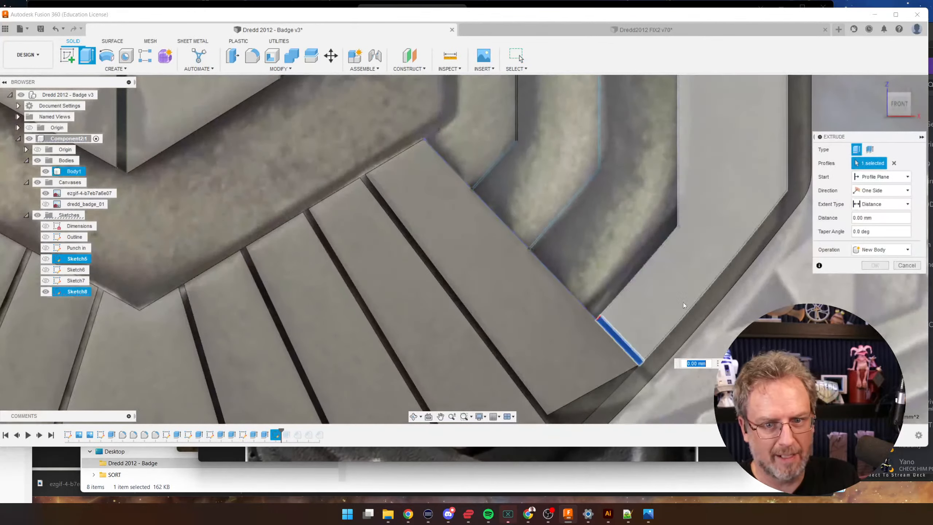
pyautogui.keyDown('shift'); pyautogui.moveTo(684, 305); pyautogui.dragTo(873, 198, button='middle'); pyautogui.keyUp('shift')
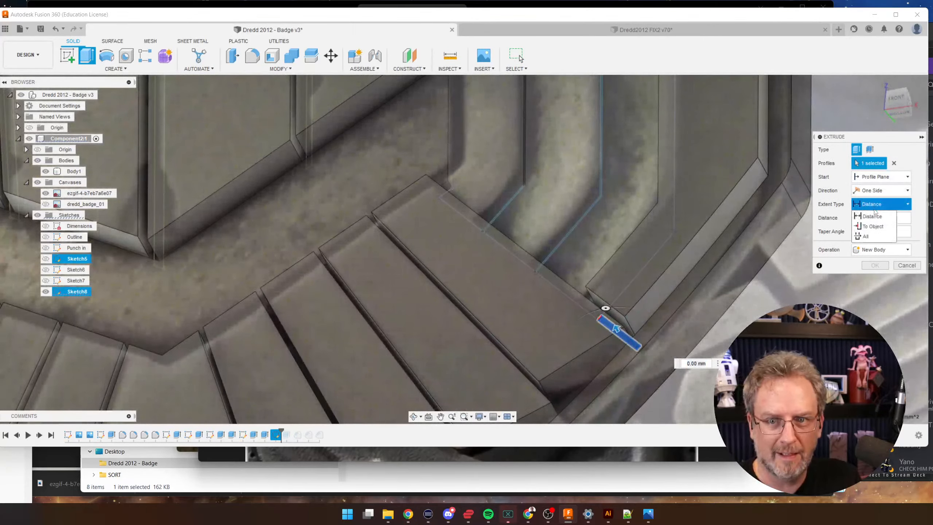
pyautogui.click(873, 226)
pyautogui.click(598, 298)
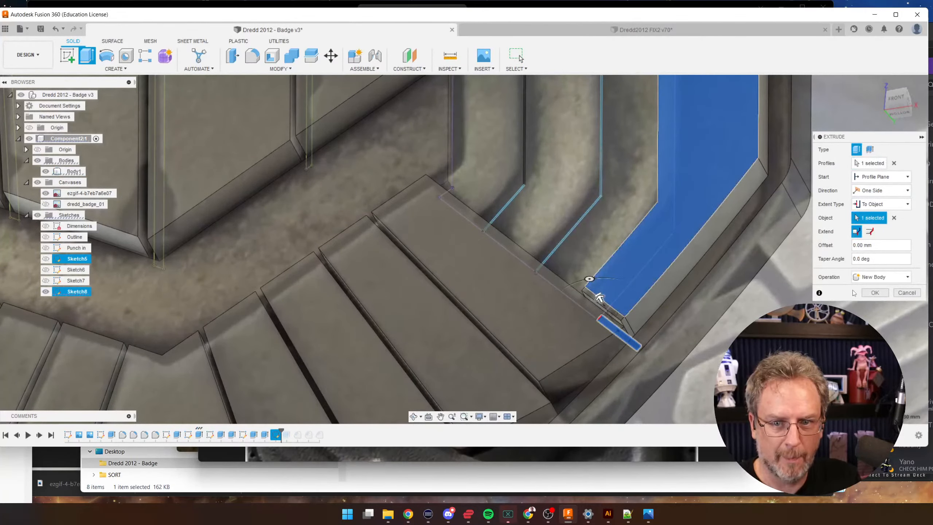
pyautogui.click(875, 292)
# - Extrude the three groove strip profiles on each side of the badge 4.6 mm as new bodies
pyautogui.moveTo(852, 295)
pyautogui.keyDown('shift'); pyautogui.mouseDown(button='middle')
pyautogui.moveTo(731, 302)
pyautogui.moveTo(593, 273)
pyautogui.mouseUp(button='middle'); pyautogui.keyUp('shift')
pyautogui.click(590, 270)
pyautogui.keyDown('ctrl'); pyautogui.click(558, 258); pyautogui.keyUp('ctrl')
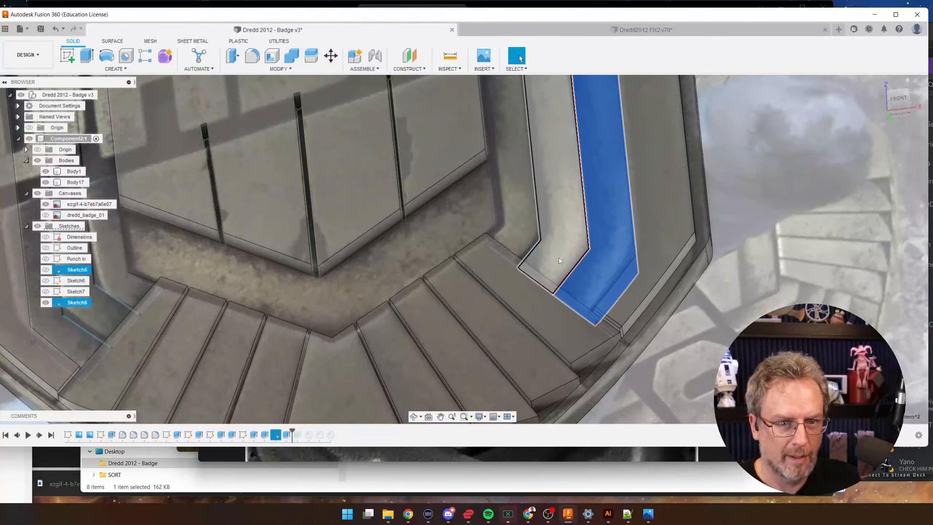
pyautogui.scroll(-5, 525, 229)
pyautogui.scroll(4, 349, 312)
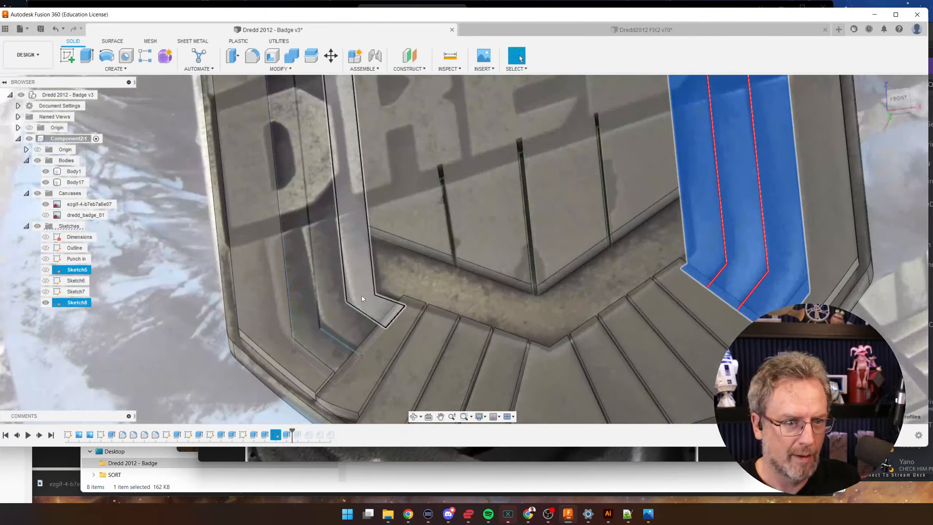
pyautogui.keyDown('ctrl'); pyautogui.click(348, 324); pyautogui.keyUp('ctrl')
pyautogui.keyDown('ctrl'); pyautogui.click(321, 346); pyautogui.keyUp('ctrl')
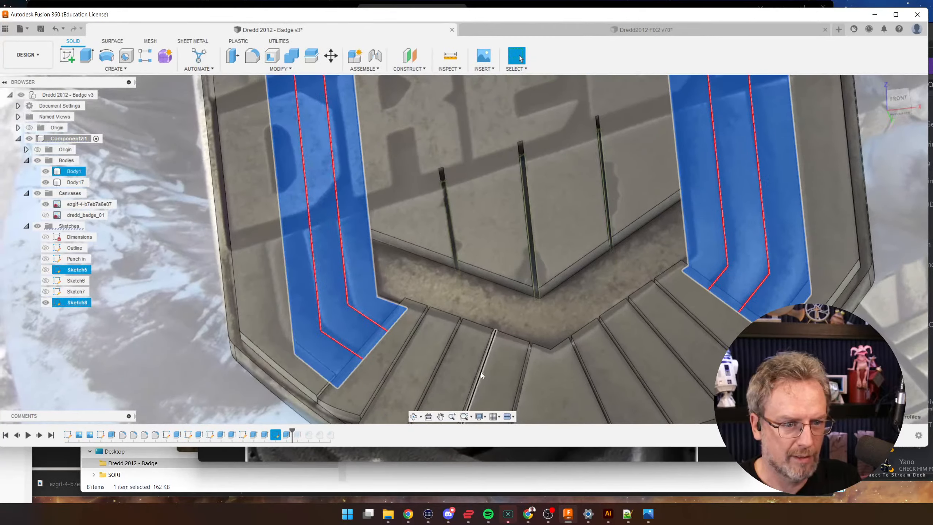
pyautogui.scroll(-3, 480, 374)
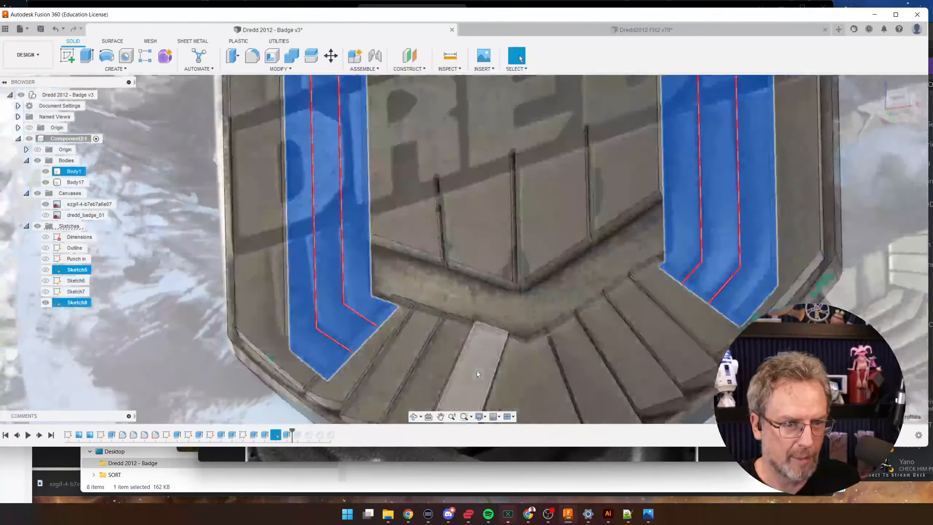
pyautogui.keyDown('shift'); pyautogui.moveTo(480, 373); pyautogui.dragTo(476, 372, button='middle'); pyautogui.keyUp('shift')
pyautogui.scroll(-3, 476, 372)
pyautogui.press('e')
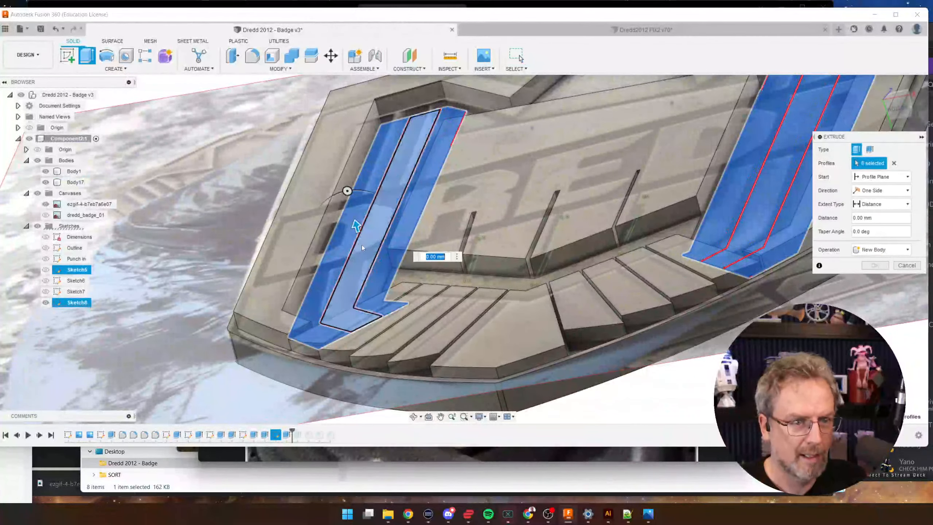
pyautogui.keyDown('shift'); pyautogui.moveTo(362, 245); pyautogui.dragTo(359, 229, button='middle'); pyautogui.keyUp('shift')
pyautogui.moveTo(348, 293); pyautogui.dragTo(340, 256)
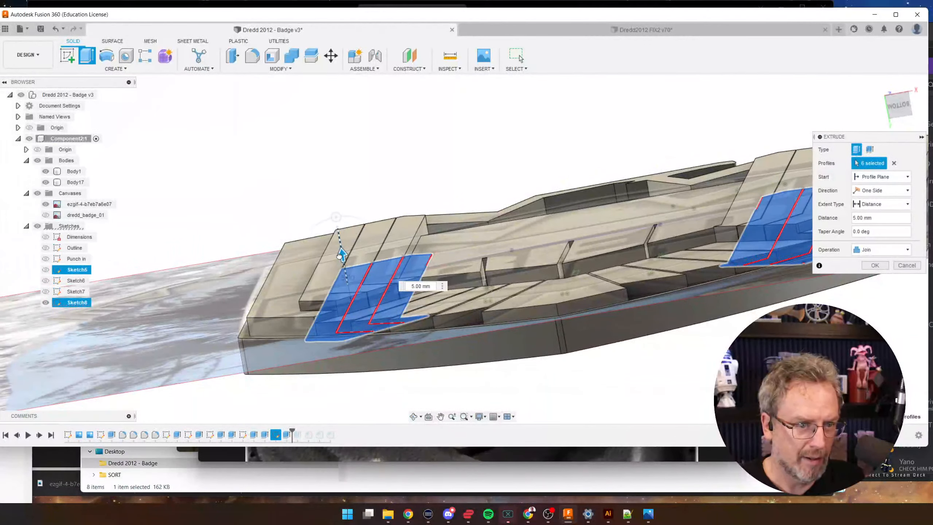
pyautogui.keyDown('shift'); pyautogui.moveTo(339, 256); pyautogui.dragTo(491, 279, button='middle'); pyautogui.keyUp('shift')
pyautogui.write('4.6')
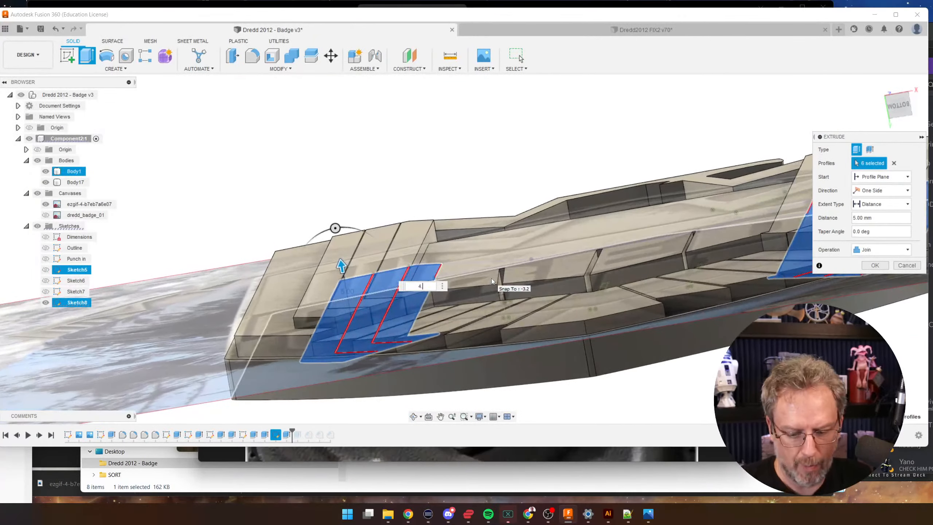
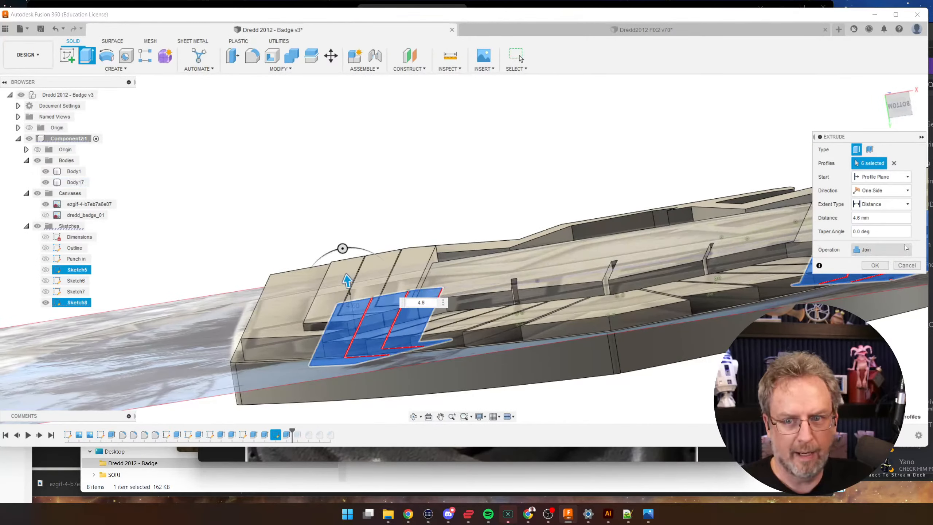
pyautogui.click(886, 292)
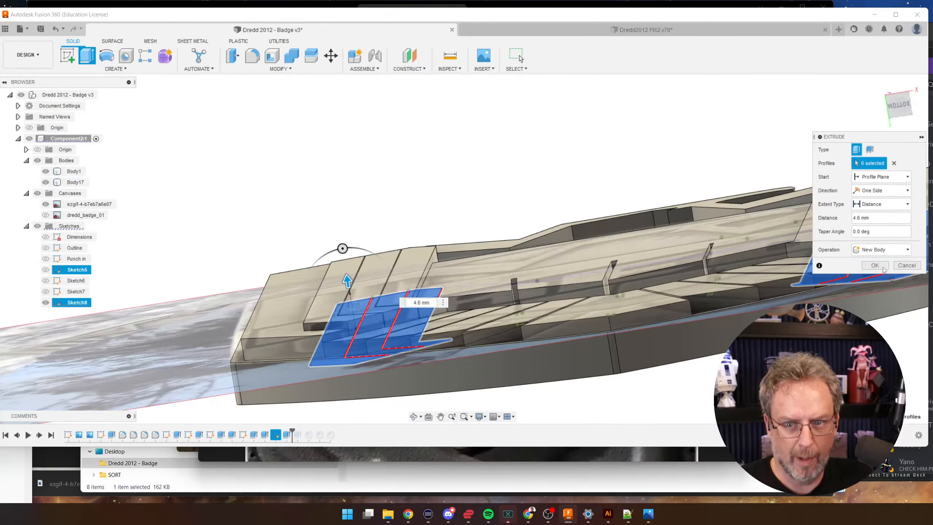
pyautogui.press('Return')
# - Set up a two-distance chamfer on the left outermost strip's long inner edge and adjoining lower edge, 3.5 mm across and 1.3 mm deep
pyautogui.scroll(5, 223, 72)
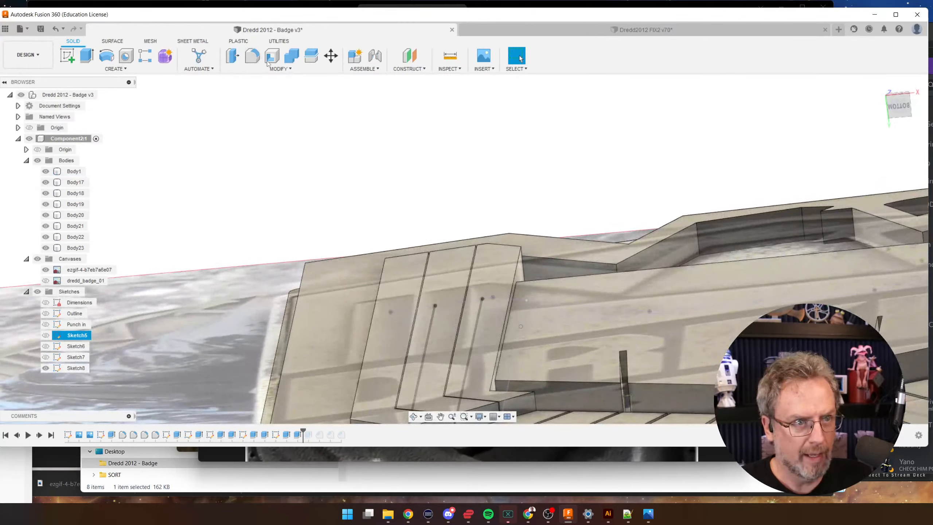
pyautogui.scroll(5, 267, 66)
pyautogui.click(265, 70)
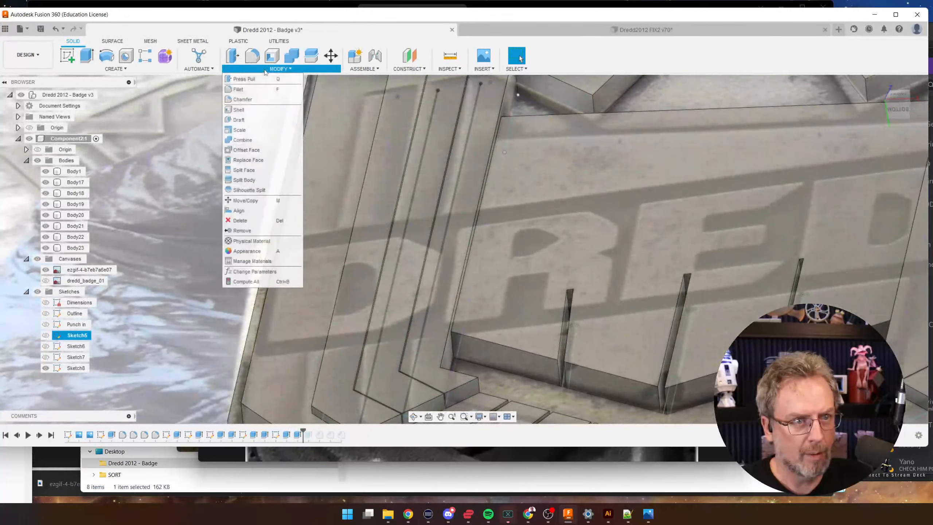
pyautogui.click(242, 99)
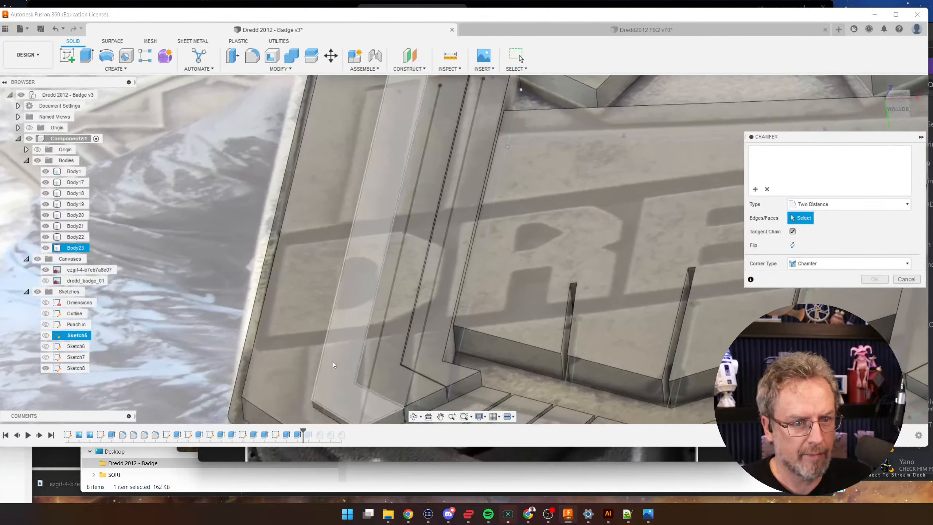
pyautogui.moveTo(333, 364); pyautogui.dragTo(378, 287, button='middle')
pyautogui.scroll(3, 376, 288)
pyautogui.click(374, 286)
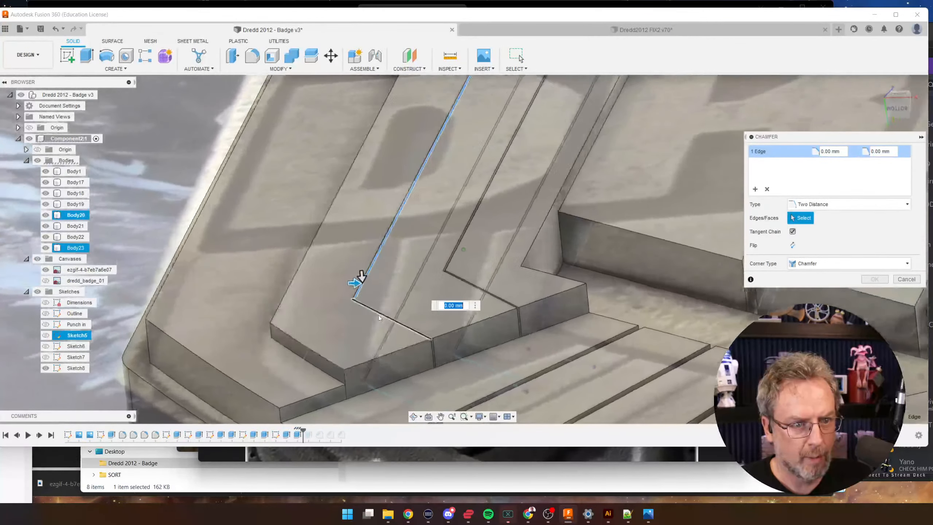
pyautogui.scroll(5, 360, 297)
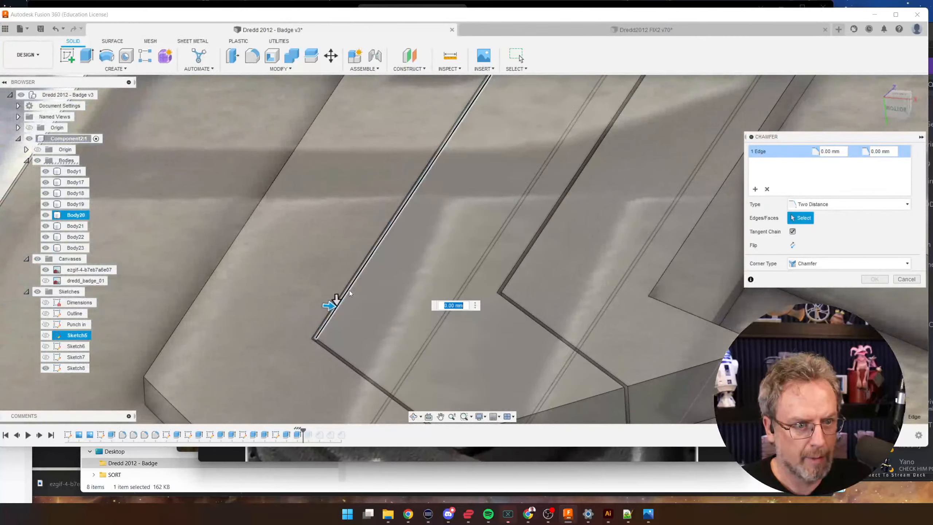
pyautogui.click(349, 289)
pyautogui.click(347, 282)
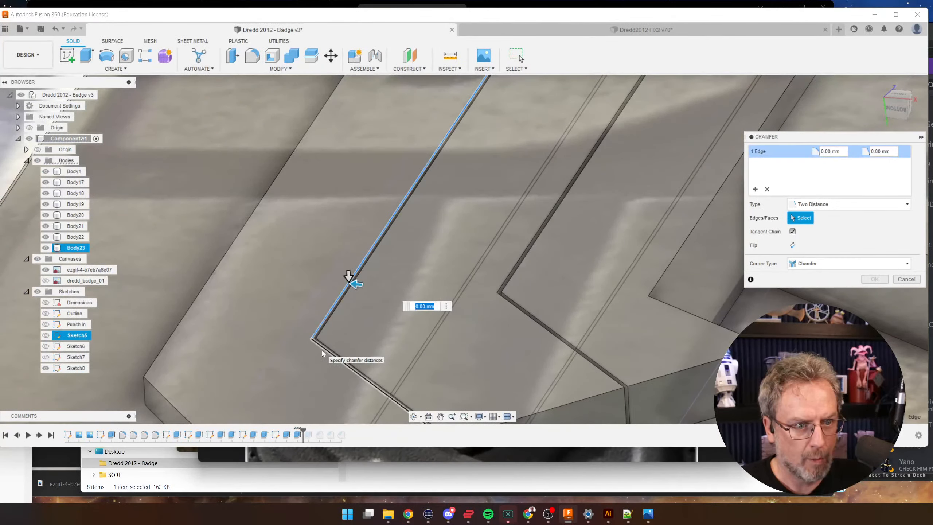
pyautogui.click(322, 350)
pyautogui.keyDown('shift'); pyautogui.moveTo(328, 335); pyautogui.dragTo(333, 299, button='middle'); pyautogui.keyUp('shift')
pyautogui.moveTo(337, 294); pyautogui.dragTo(335, 338)
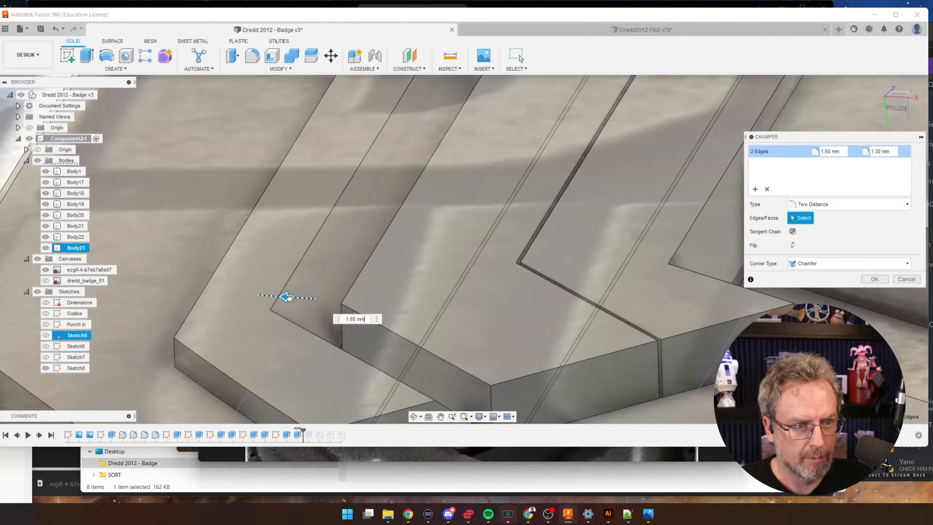
pyautogui.moveTo(289, 297); pyautogui.dragTo(215, 293)
# - Set the left outermost strip chamfer's depth to 1 mm and apply it
pyautogui.keyDown('shift'); pyautogui.moveTo(331, 272); pyautogui.dragTo(606, 321, button='middle'); pyautogui.keyUp('shift')
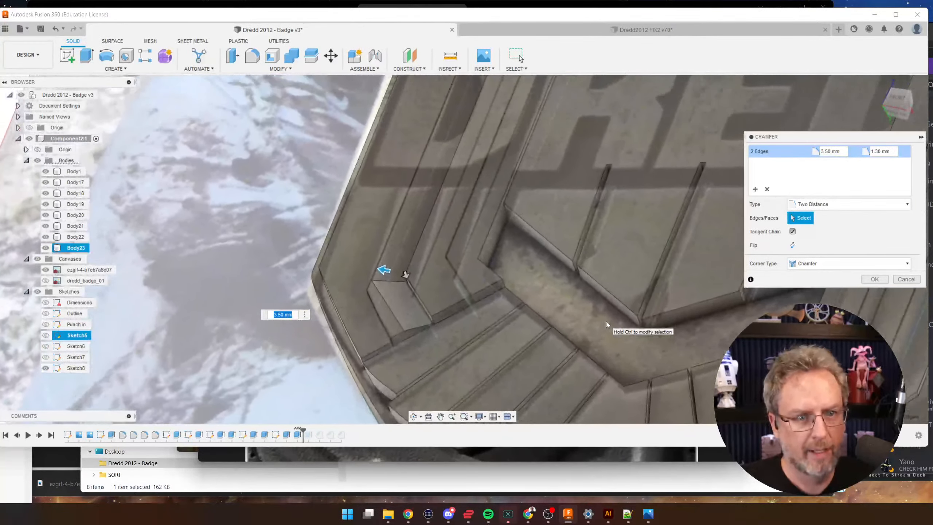
pyautogui.keyDown('shift'); pyautogui.moveTo(416, 326); pyautogui.dragTo(431, 315, button='middle'); pyautogui.keyUp('shift')
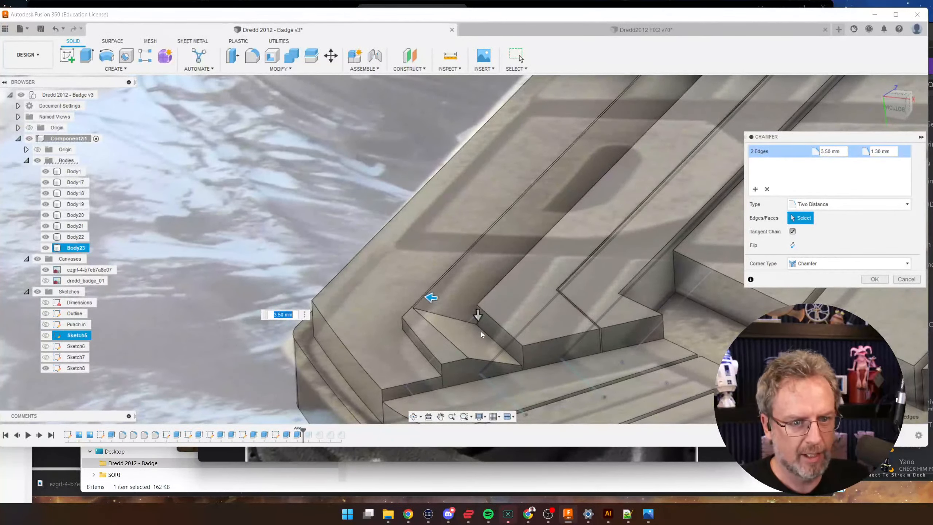
pyautogui.click(478, 307)
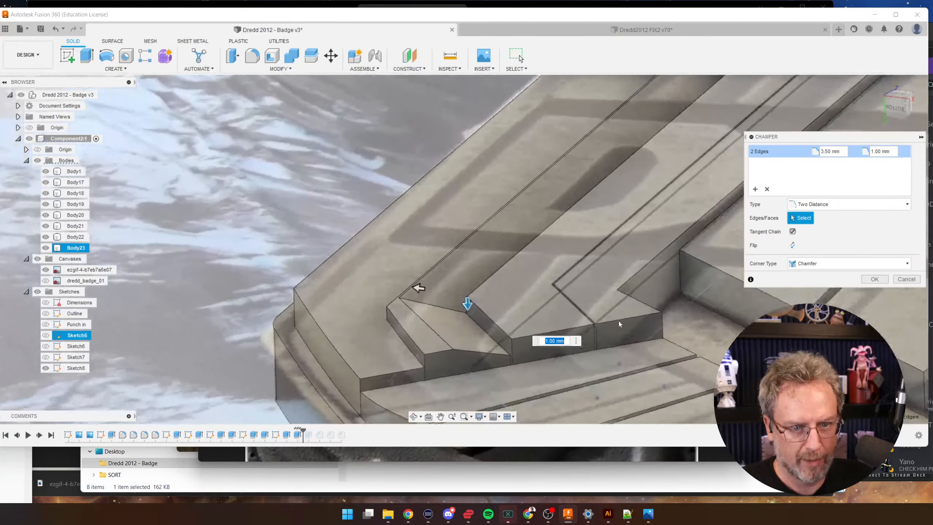
pyautogui.click(864, 280)
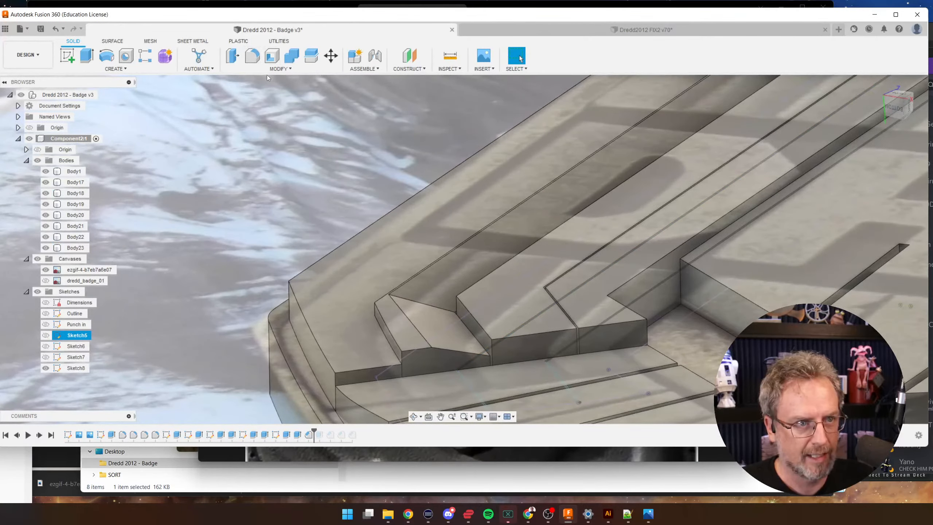
# - Chamfer the left middle strip's long inner edge and adjoining lower edge with distances of 3.7 mm across and 1.1 mm deep
pyautogui.click(278, 69)
pyautogui.click(242, 100)
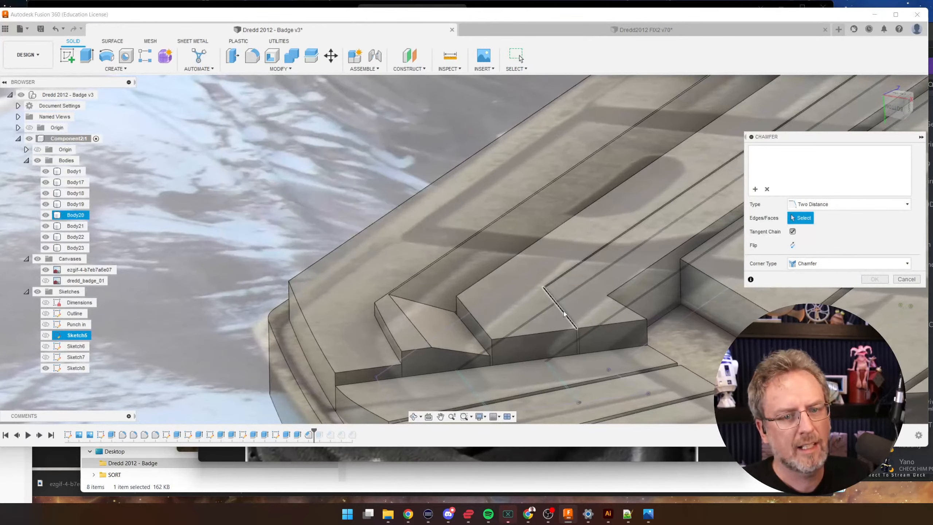
pyautogui.click(564, 313)
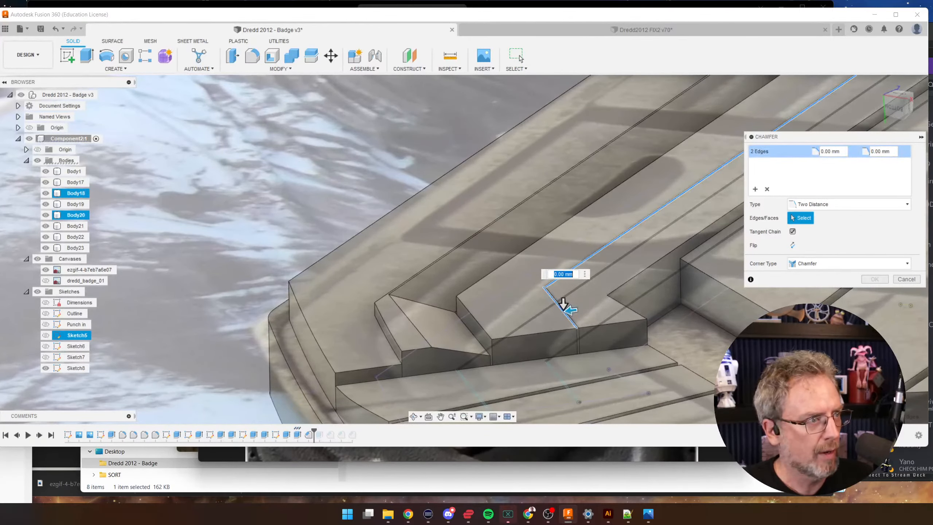
pyautogui.moveTo(0, 41); pyautogui.dragTo(0, 41)
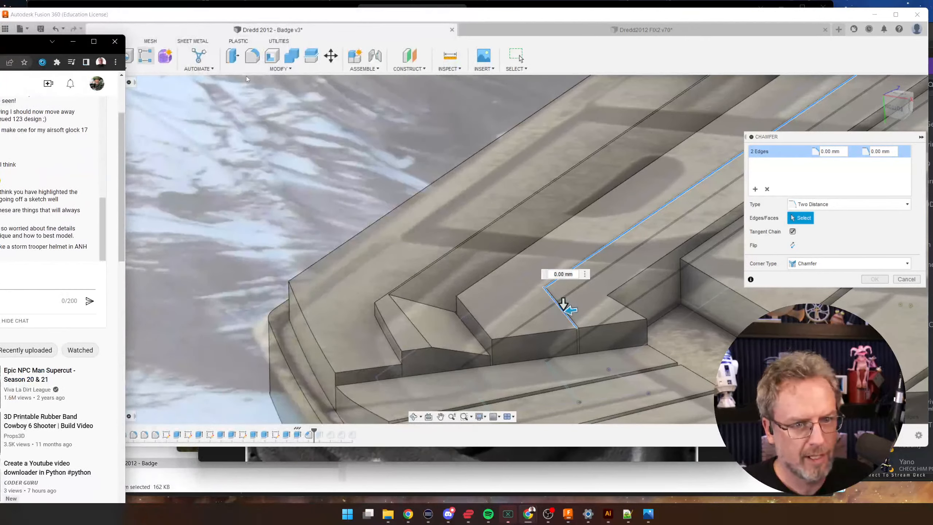
pyautogui.scroll(5, 550, 289)
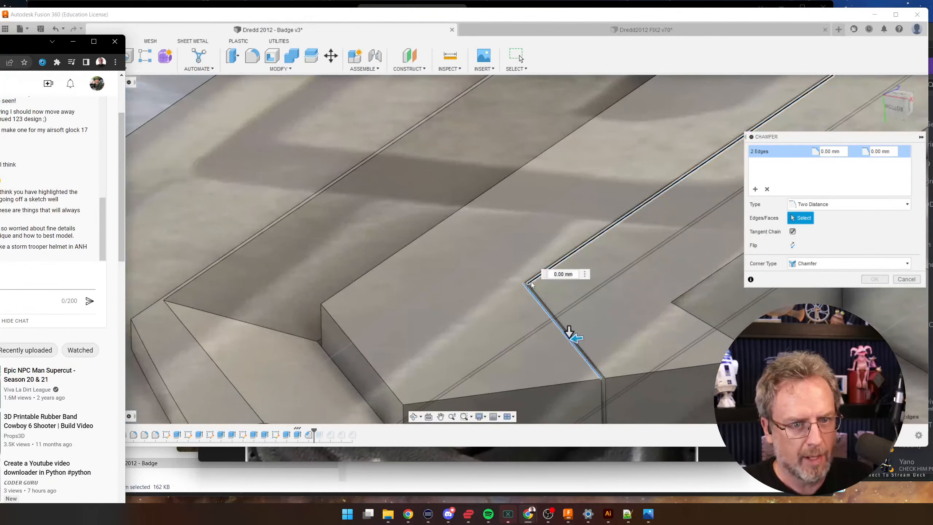
pyautogui.click(530, 283)
pyautogui.scroll(-1, 537, 292)
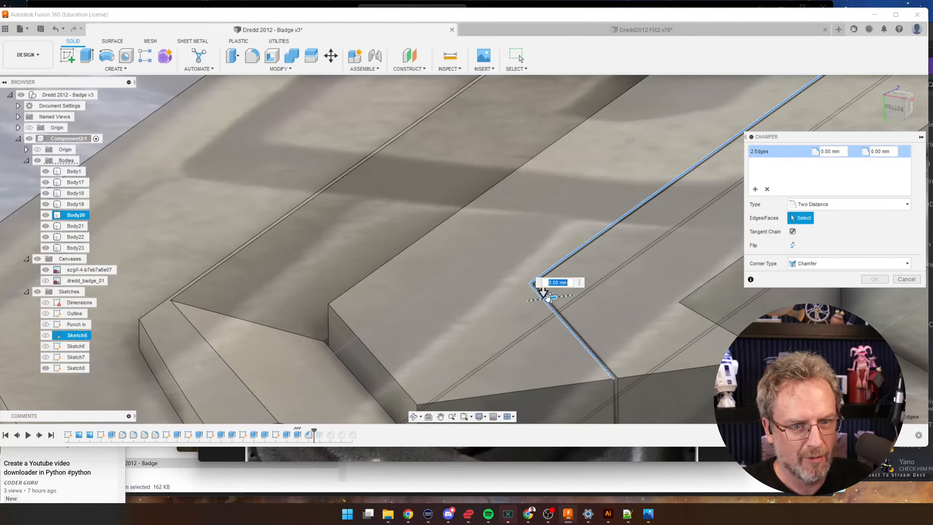
pyautogui.moveTo(544, 294); pyautogui.dragTo(406, 316)
pyautogui.scroll(-3, 410, 315)
pyautogui.keyDown('shift'); pyautogui.moveTo(480, 304); pyautogui.dragTo(521, 304, button='middle'); pyautogui.keyUp('shift')
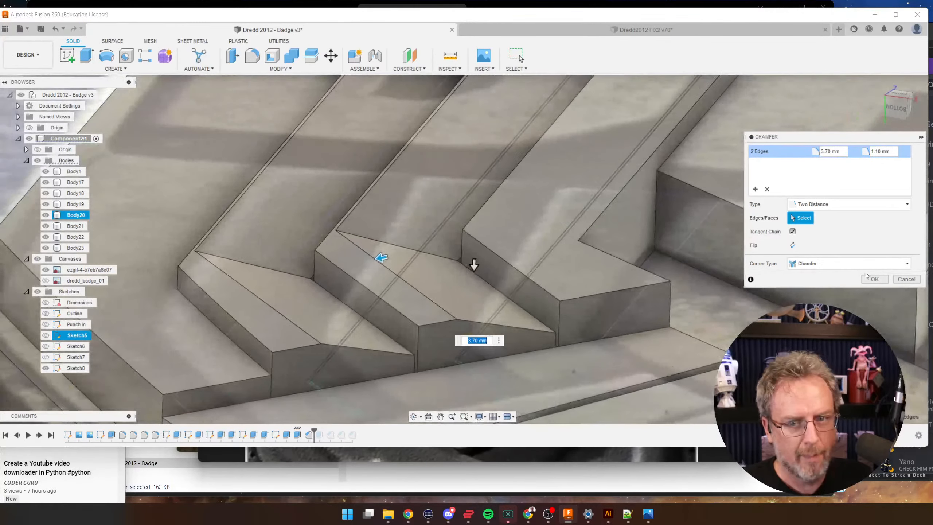
pyautogui.click(874, 279)
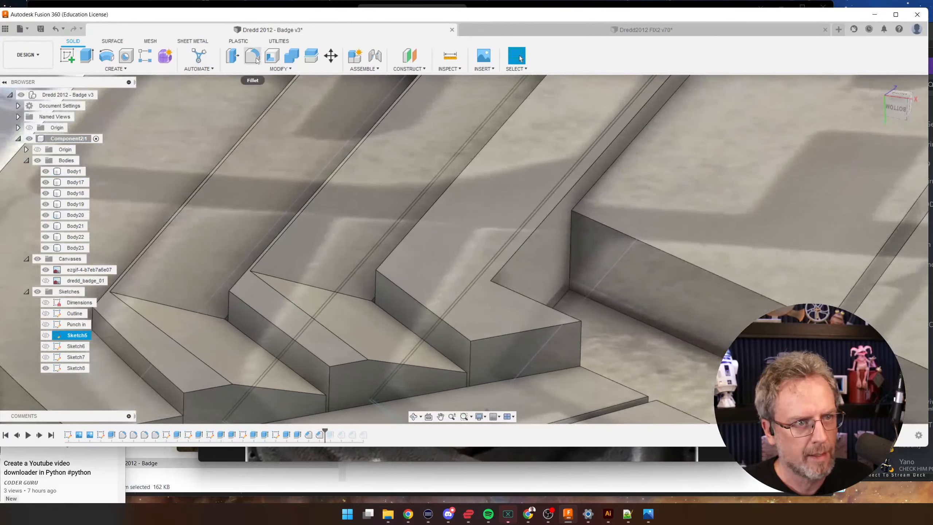
pyautogui.click(280, 69)
pyautogui.click(250, 98)
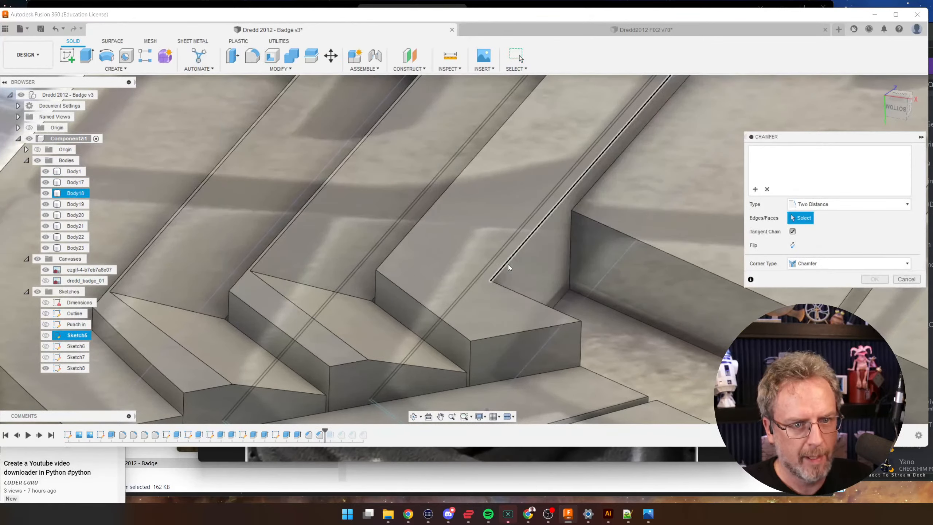
pyautogui.click(509, 265)
pyautogui.click(505, 288)
pyautogui.keyDown('shift'); pyautogui.moveTo(505, 288); pyautogui.dragTo(501, 263, button='middle'); pyautogui.keyUp('shift')
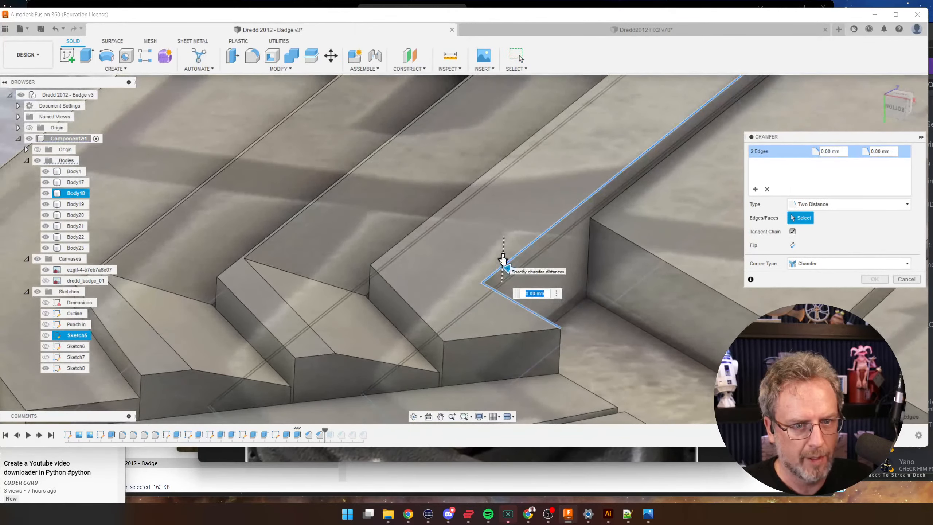
pyautogui.moveTo(502, 259); pyautogui.dragTo(437, 255)
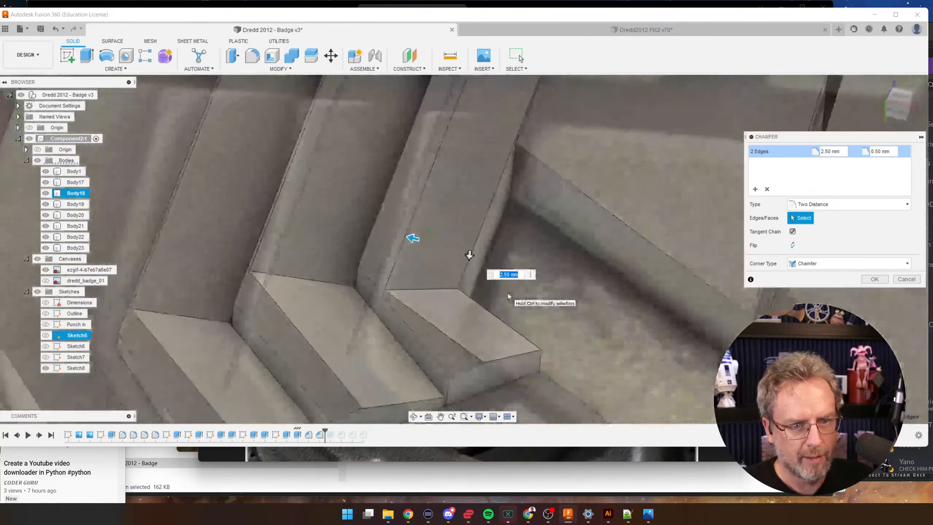
pyautogui.scroll(-3, 506, 294)
pyautogui.scroll(-2, 517, 284)
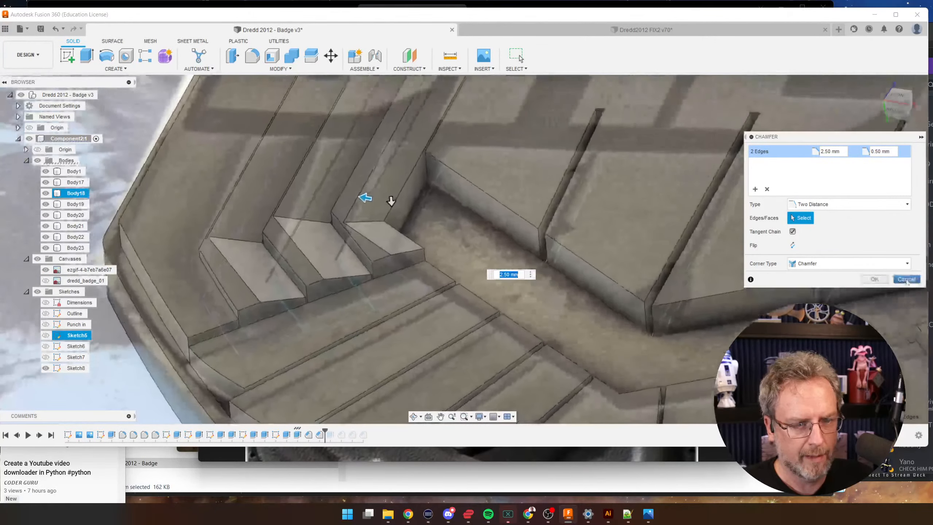
pyautogui.click(874, 279)
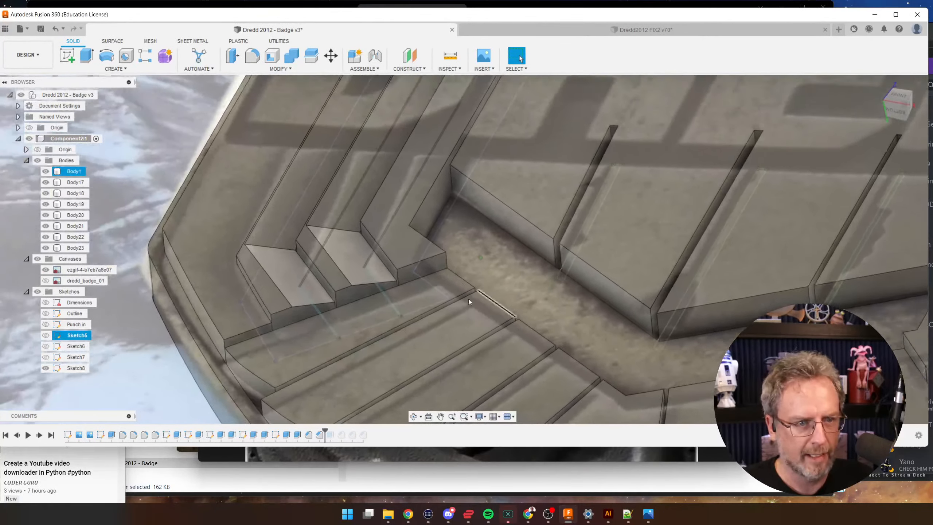
# - Undo the chamfers on the left middle and left outermost strips
pyautogui.hotkey('ctrl', 'z')
pyautogui.hotkey('ctrl', 'z')
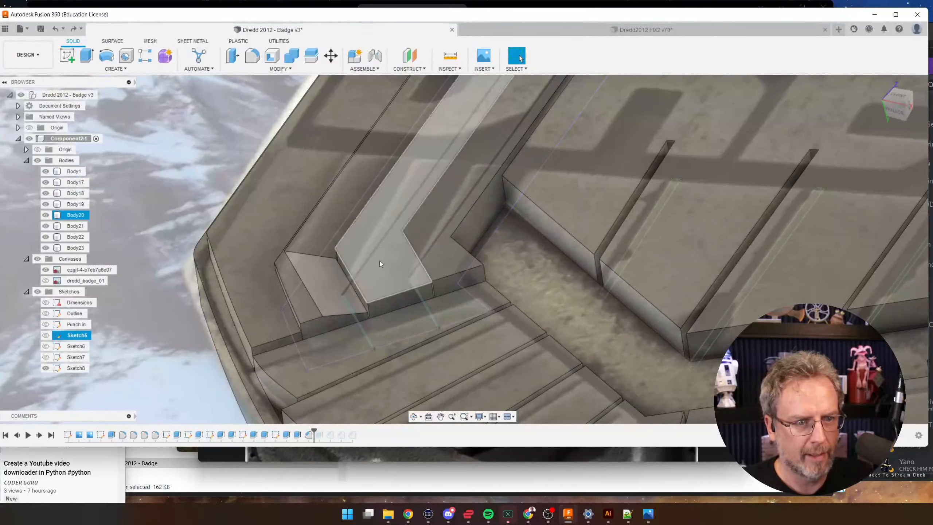
pyautogui.click(264, 67)
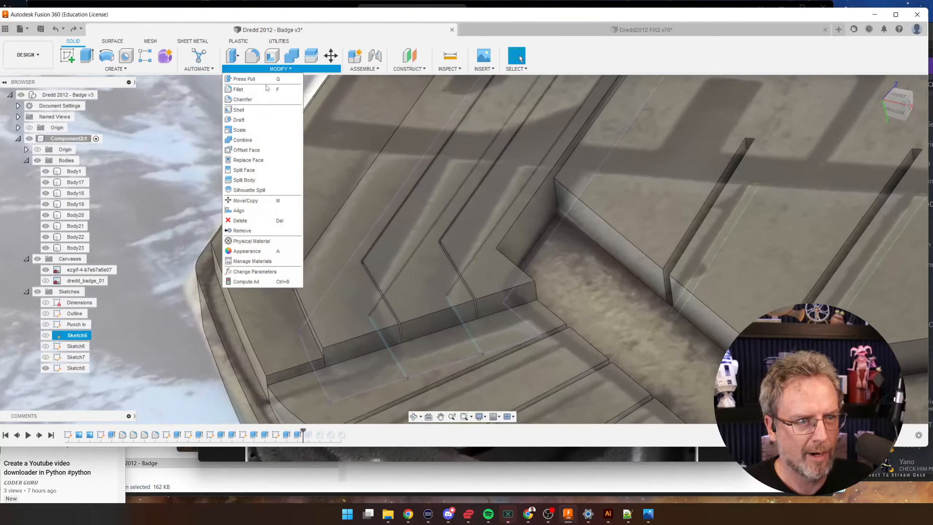
pyautogui.click(247, 98)
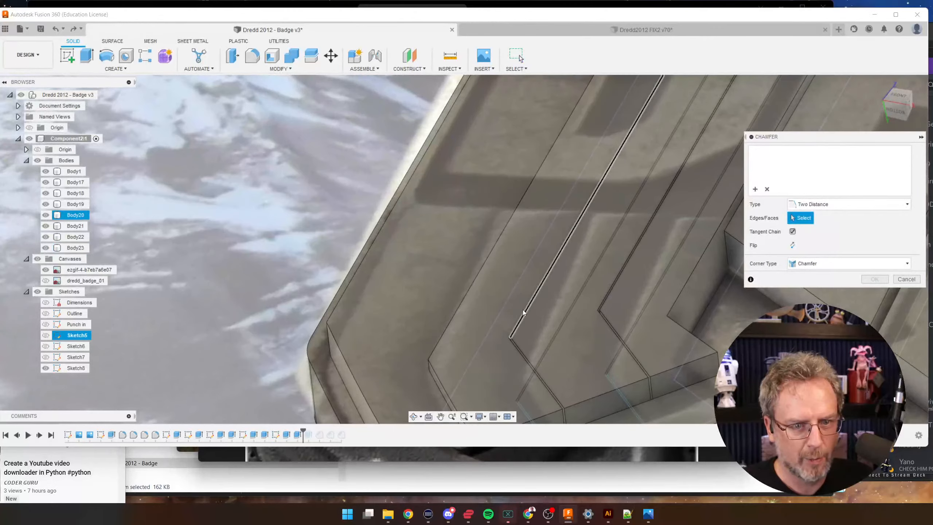
pyautogui.click(522, 310)
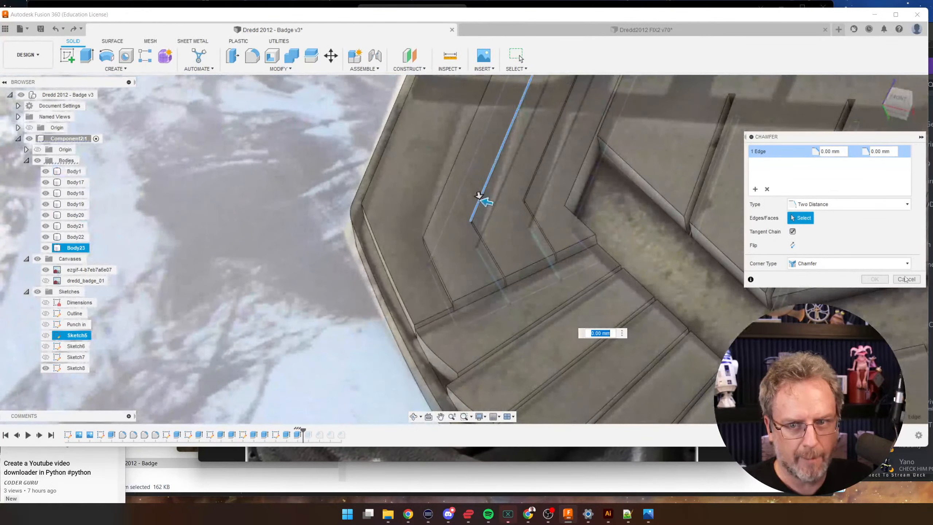
pyautogui.click(906, 279)
pyautogui.rightClick(297, 435)
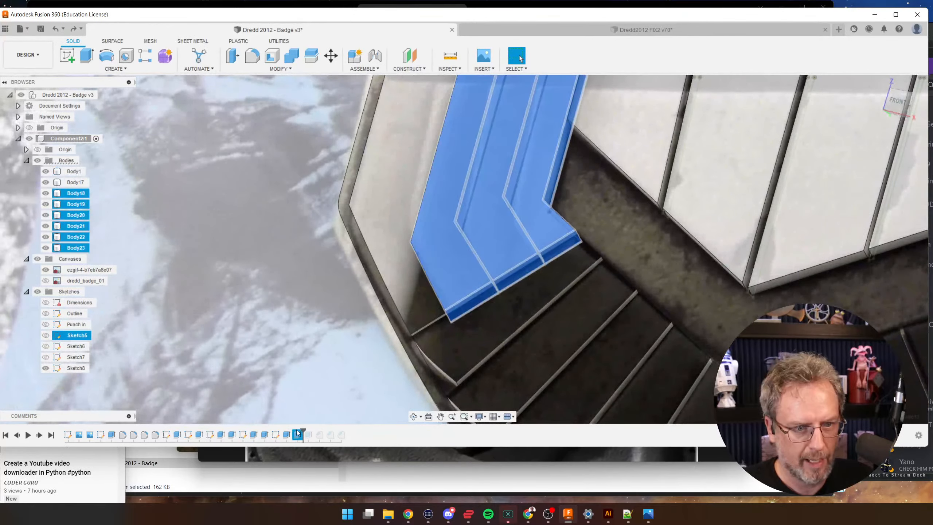
pyautogui.click(321, 339)
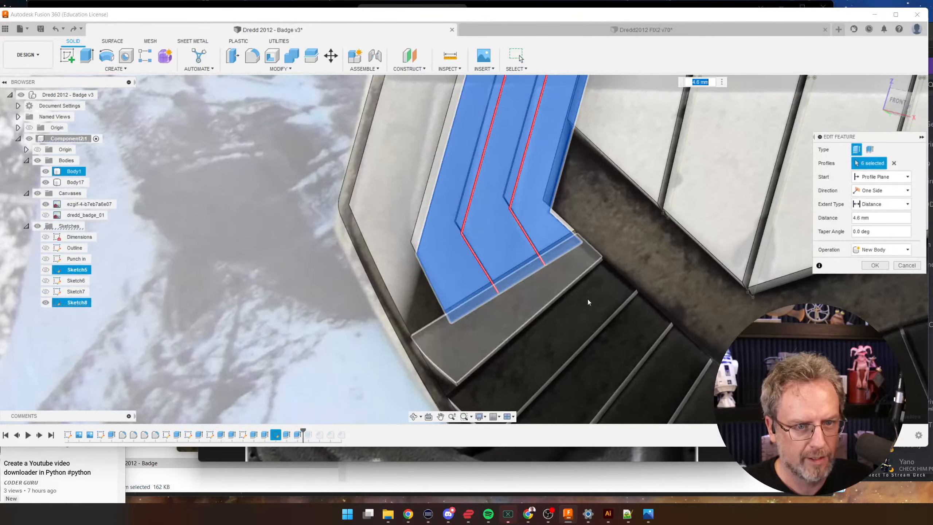
pyautogui.click(906, 269)
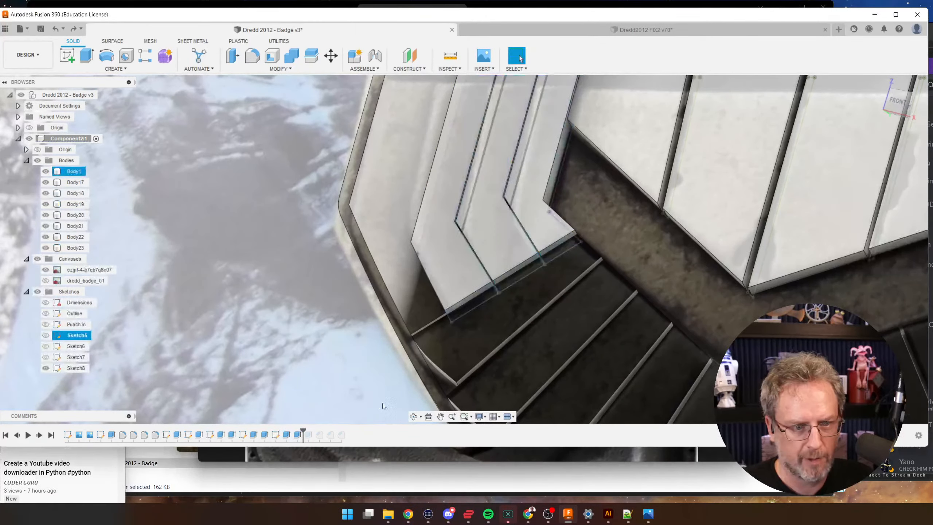
# - Edit Sketch8 and draw a horizontal construction line about 3.6 mm long from the left outer groove's bend to the outermost strip's outer edge
pyautogui.rightClick(278, 435)
pyautogui.click(318, 424)
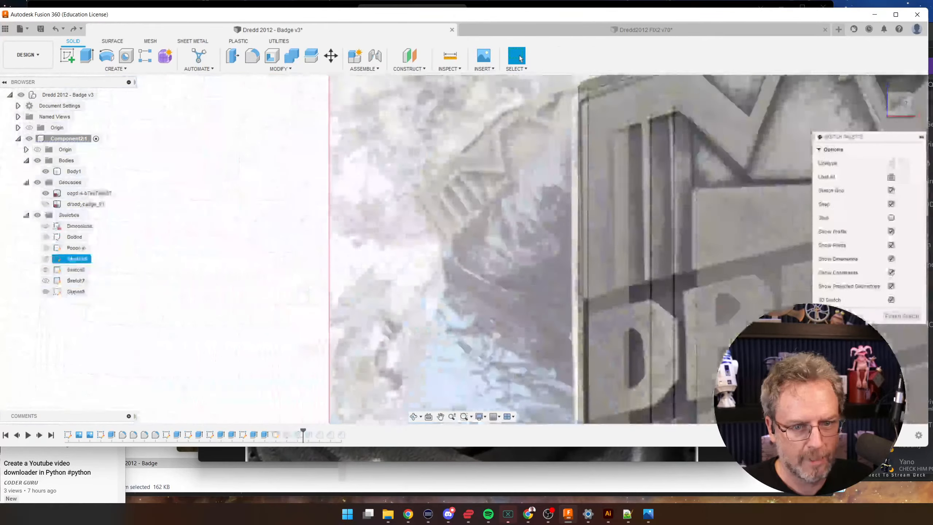
pyautogui.scroll(10, 518, 355)
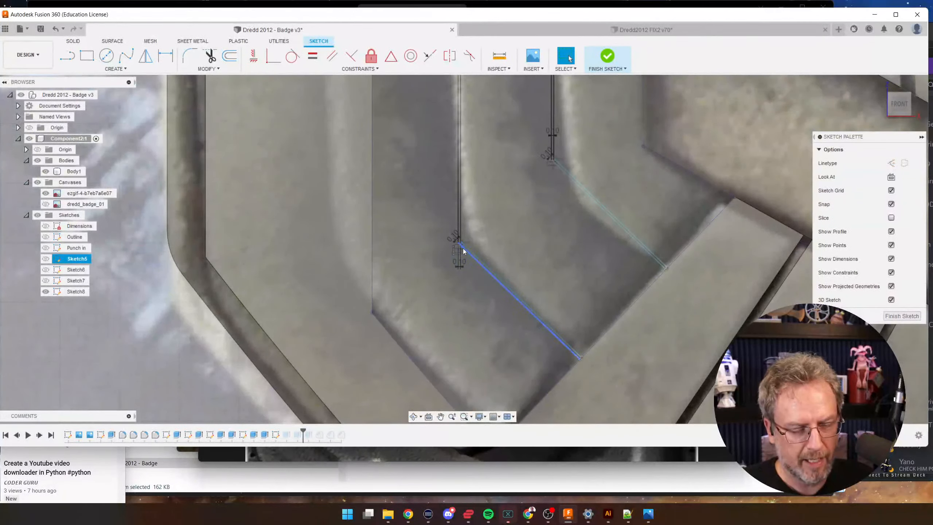
pyautogui.scroll(-5, 382, 313)
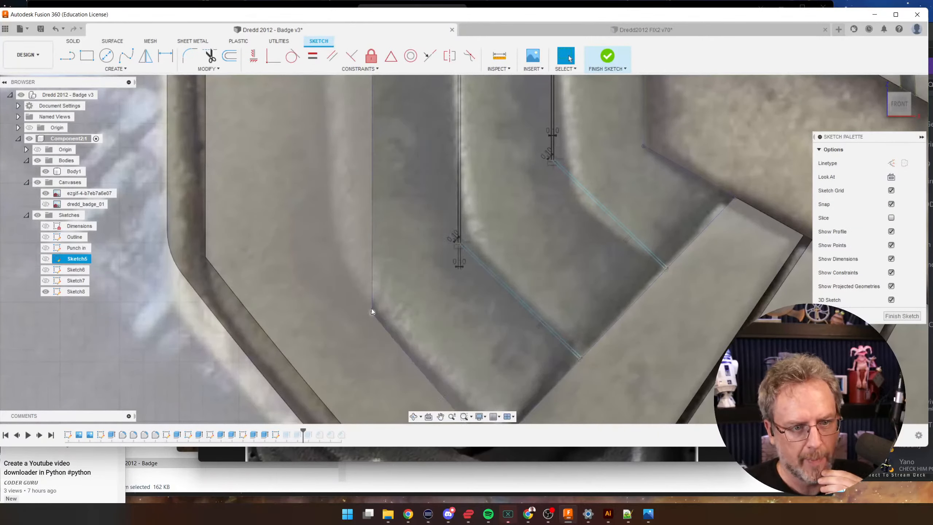
pyautogui.scroll(6, 431, 271)
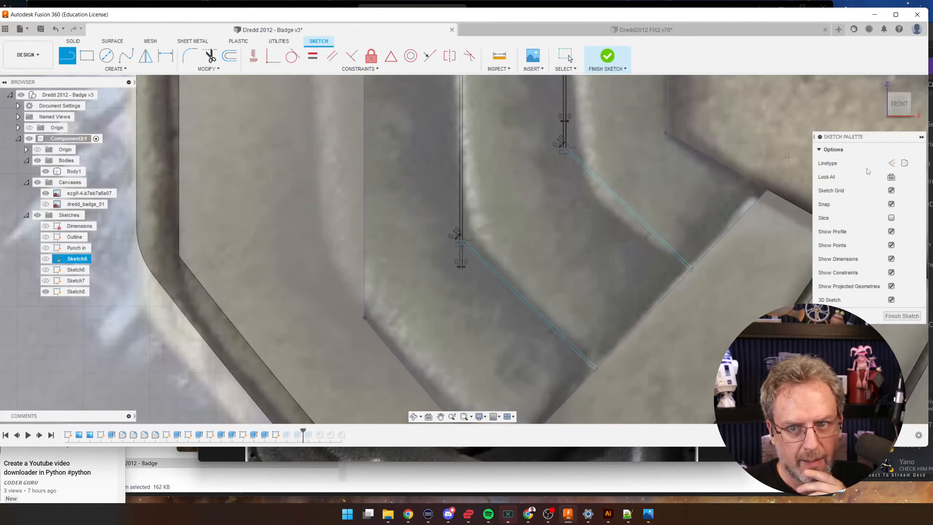
pyautogui.click(891, 163)
pyautogui.scroll(3, 394, 265)
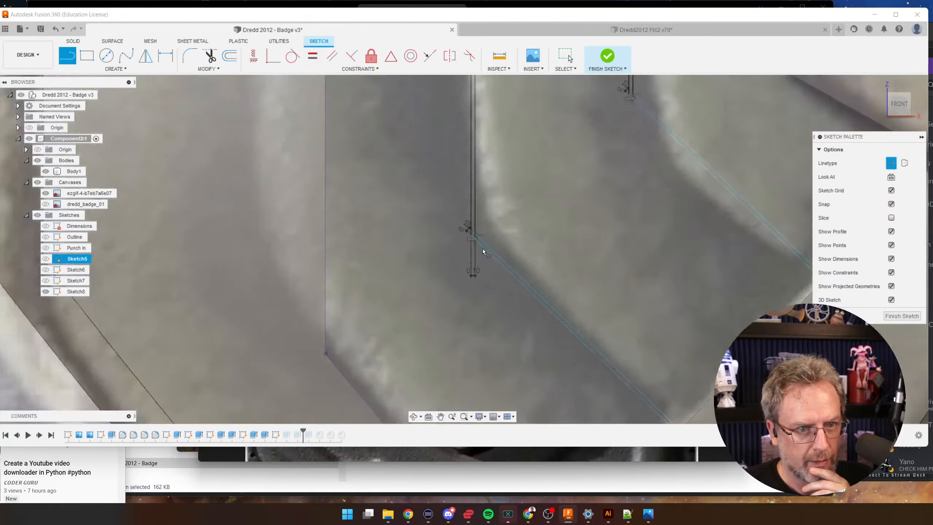
pyautogui.scroll(1, 482, 248)
pyautogui.click(468, 232)
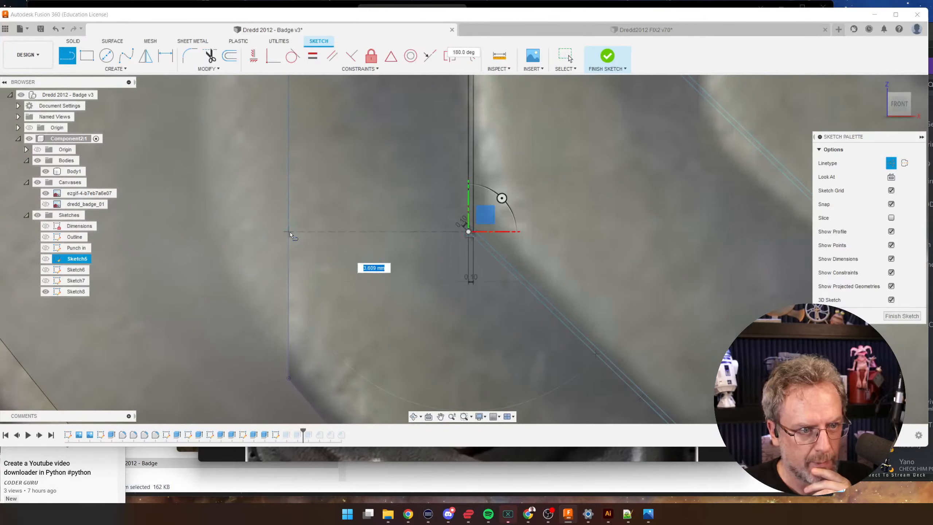
pyautogui.click(290, 232)
pyautogui.press('Escape')
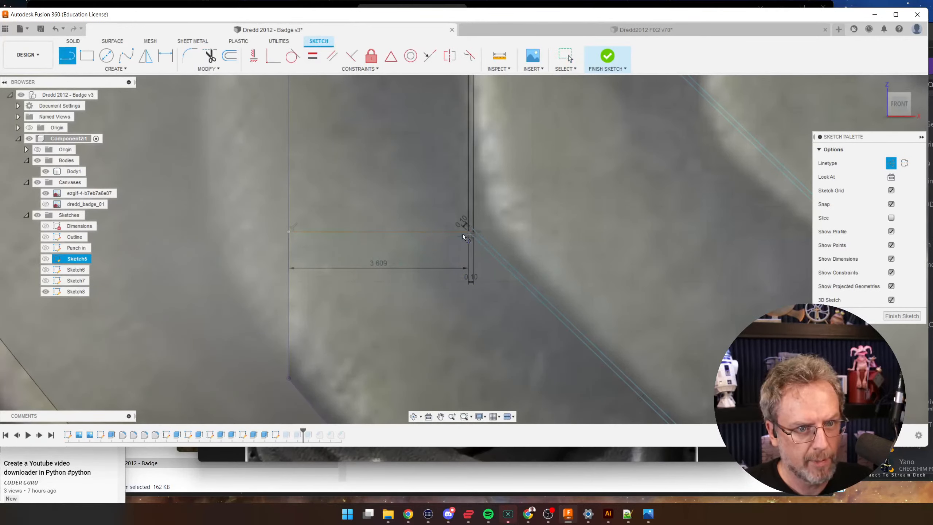
# - Draw a 3.60 mm construction line from the same groove bend and constrain it perpendicular to the groove's slanted lower segment
pyautogui.click(468, 231)
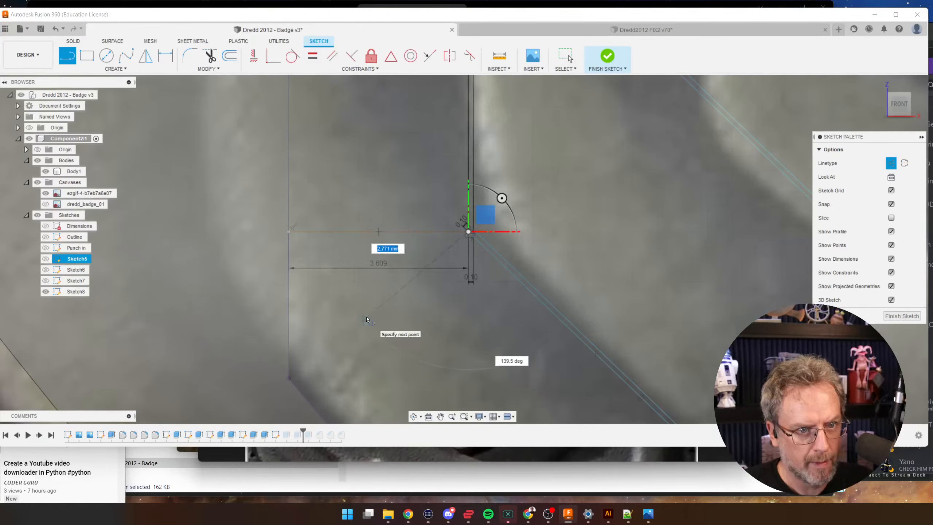
pyautogui.write('3.60')
pyautogui.press('Return')
pyautogui.press('Escape')
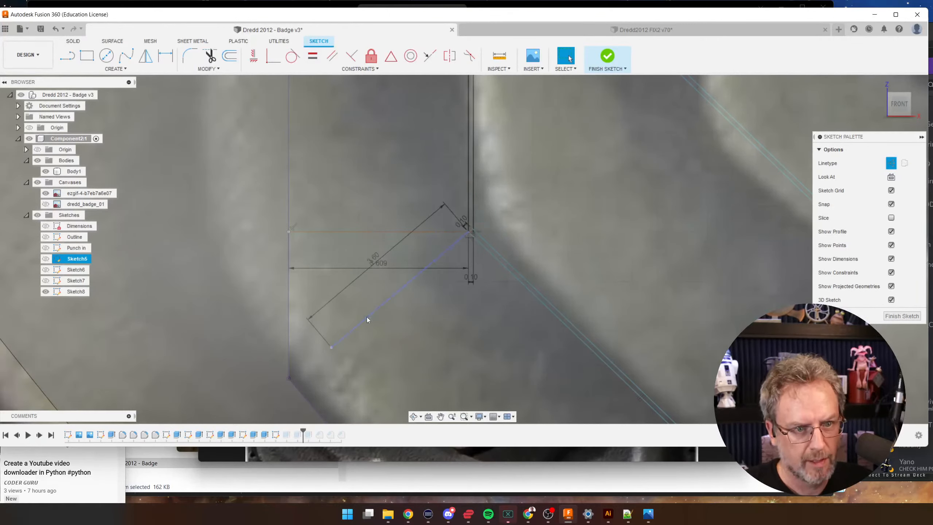
pyautogui.click(366, 319)
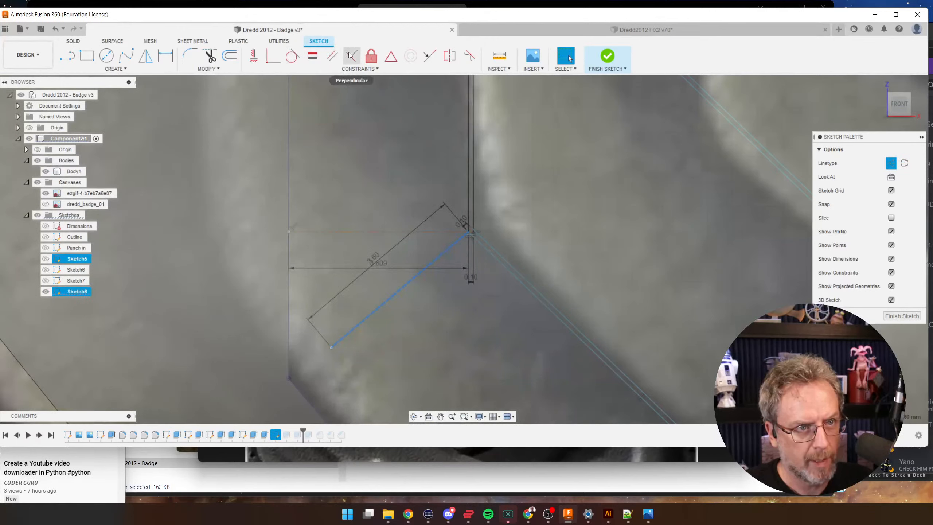
pyautogui.click(351, 56)
pyautogui.click(499, 263)
pyautogui.press('Escape')
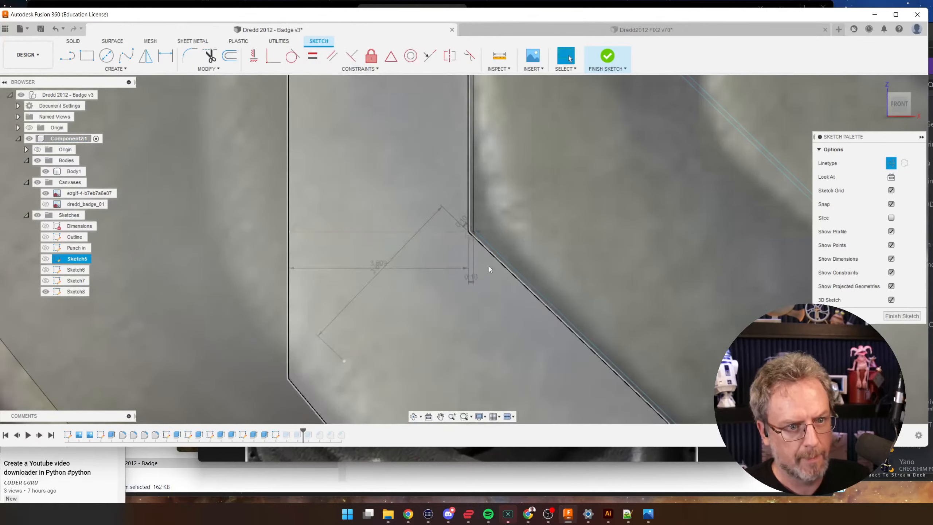
# - Try to fix the left outer groove's lower endpoint and make its slanted line parallel to the strip's slanted outer edge
pyautogui.scroll(-3, 411, 311)
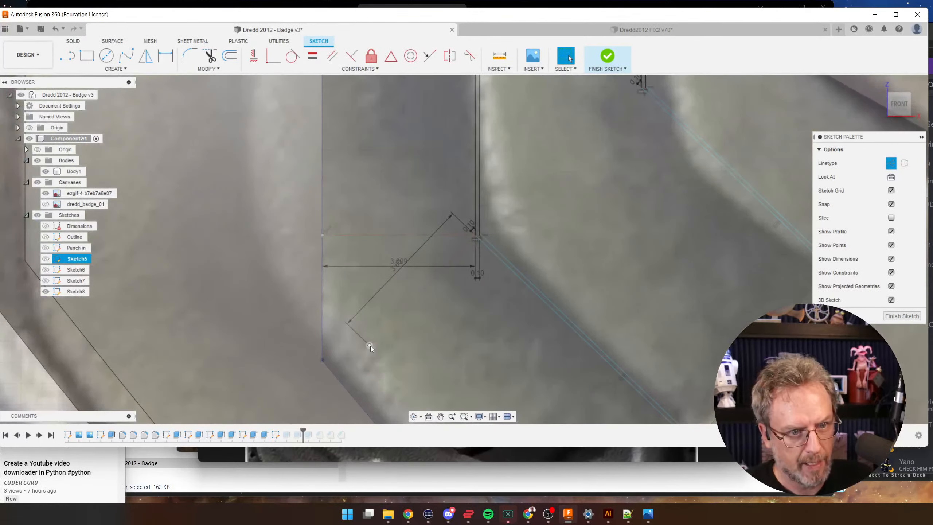
pyautogui.click(370, 343)
pyautogui.scroll(-2, 620, 346)
pyautogui.scroll(1, 621, 347)
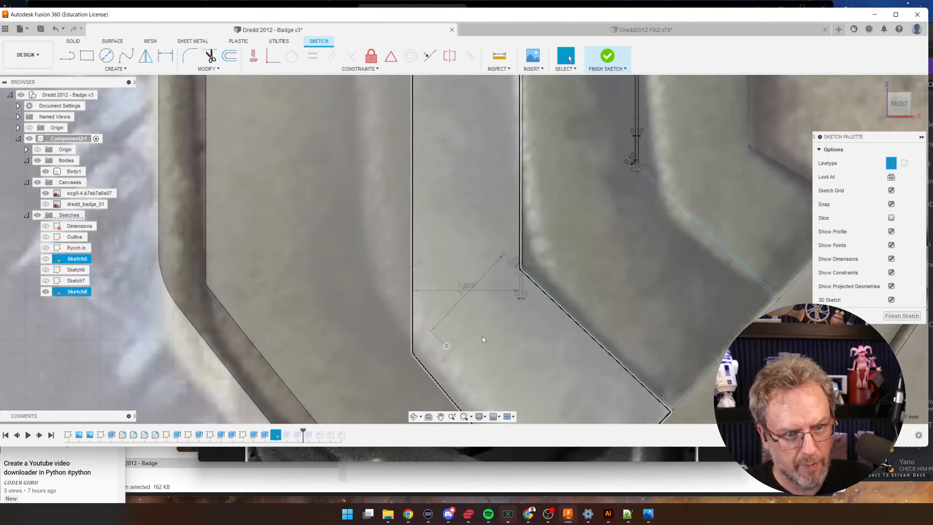
pyautogui.scroll(-3, 483, 339)
pyautogui.scroll(1, 611, 389)
pyautogui.scroll(2, 606, 382)
pyautogui.click(601, 376)
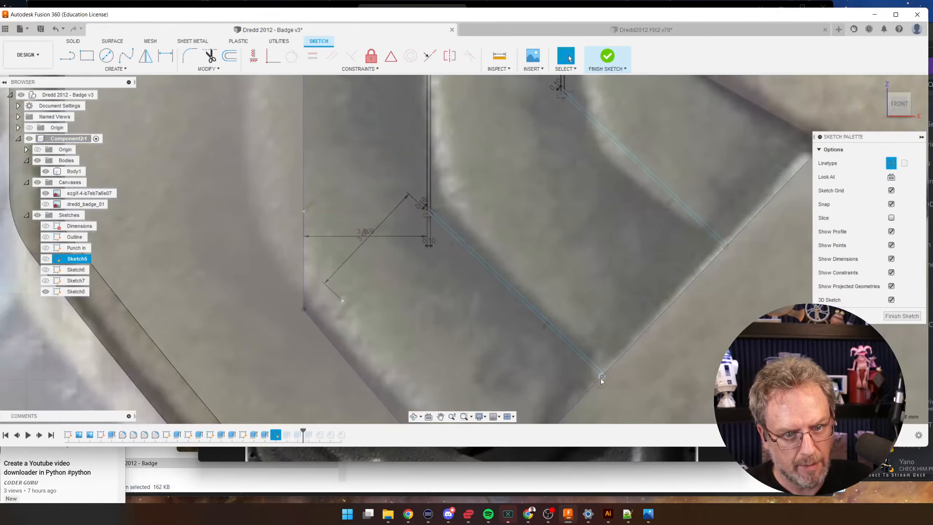
pyautogui.click(371, 57)
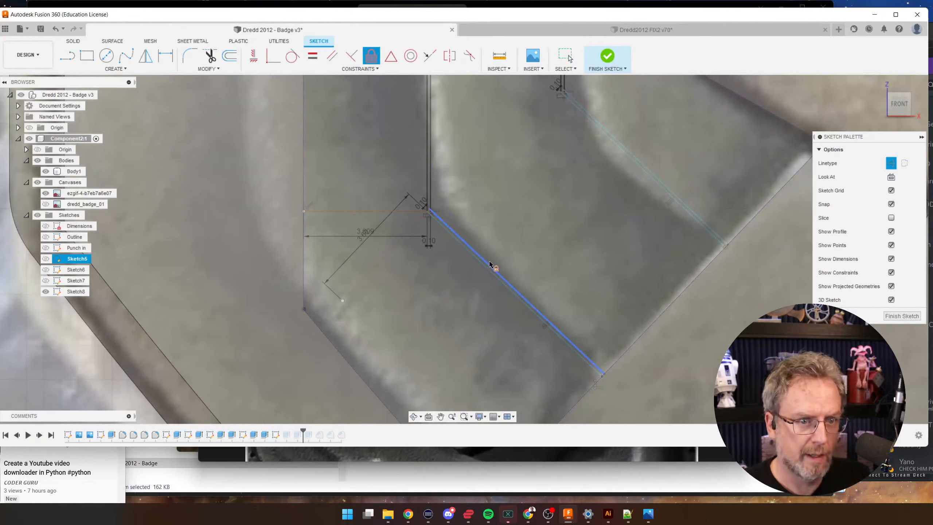
pyautogui.click(481, 262)
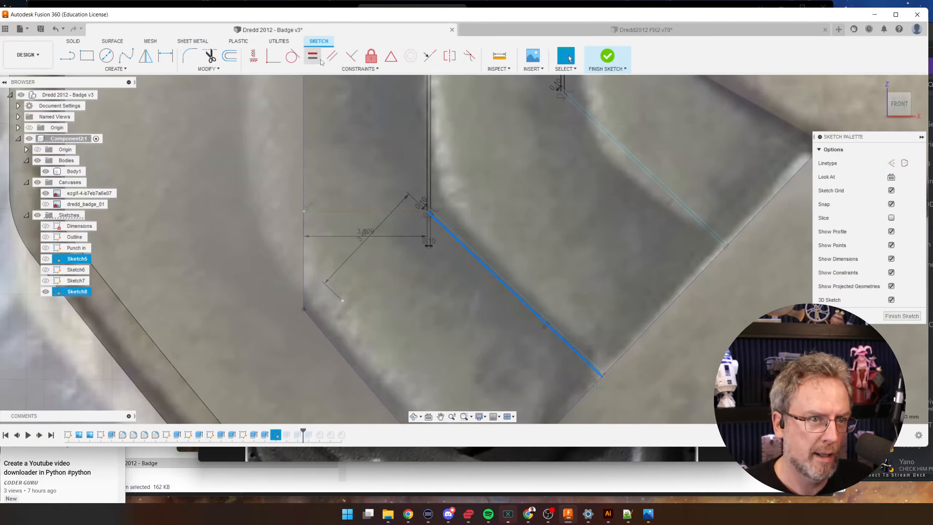
pyautogui.click(331, 56)
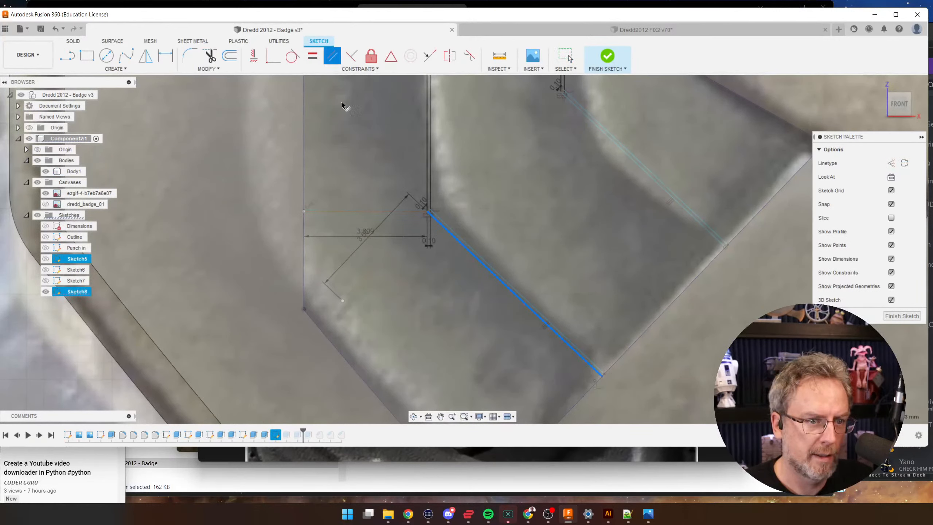
pyautogui.click(335, 347)
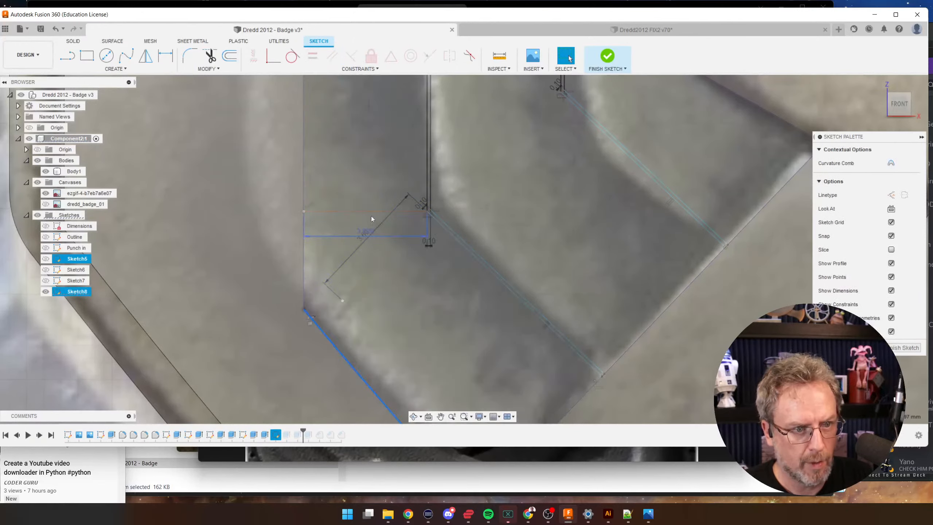
pyautogui.press('Escape')
# - Draw a solid line from the strip's outer bend down to its lower end edge, following the reference image's slanted outer edge
pyautogui.scroll(-3, 416, 171)
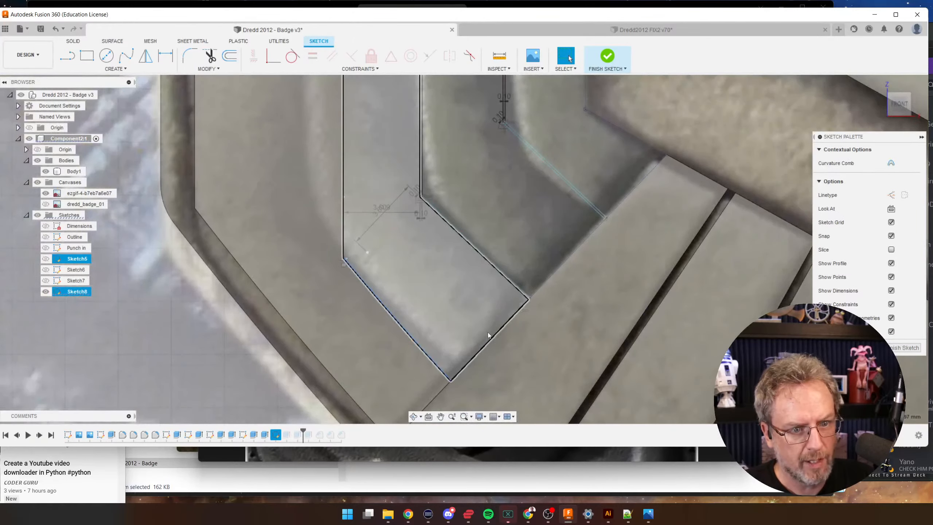
pyautogui.scroll(-5, 411, 281)
pyautogui.scroll(4, 435, 304)
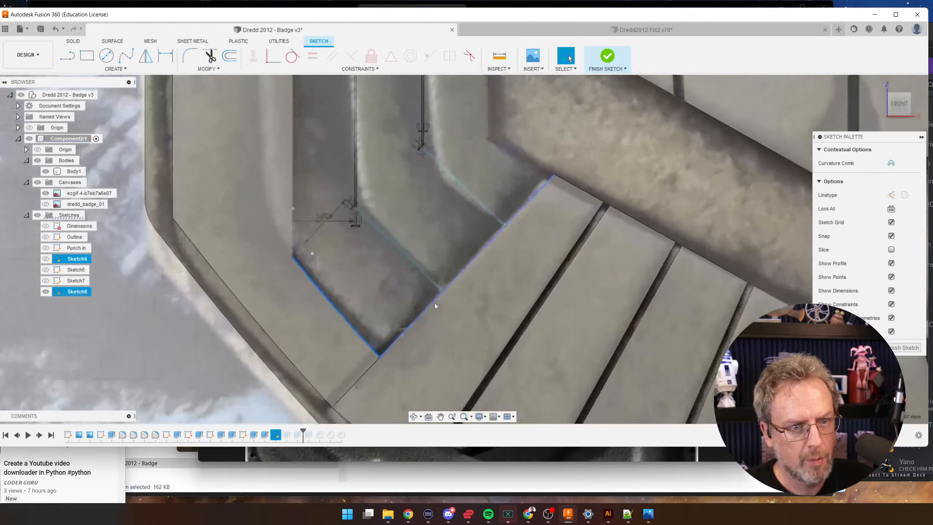
pyautogui.scroll(4, 434, 304)
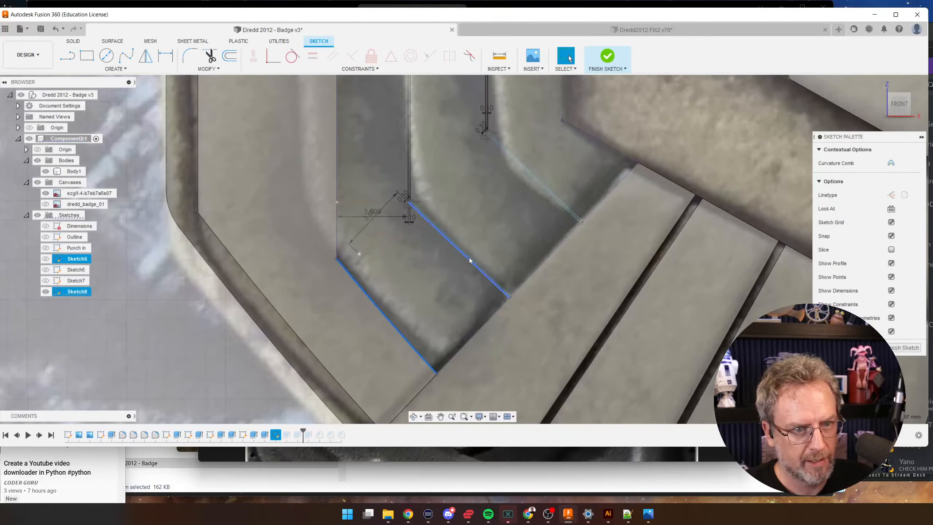
pyautogui.press('l')
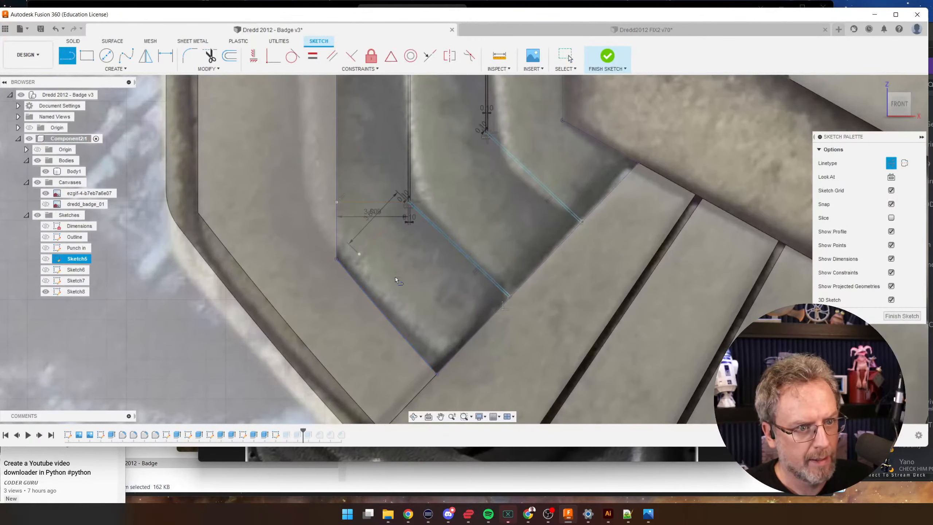
pyautogui.scroll(2, 343, 275)
pyautogui.click(380, 281)
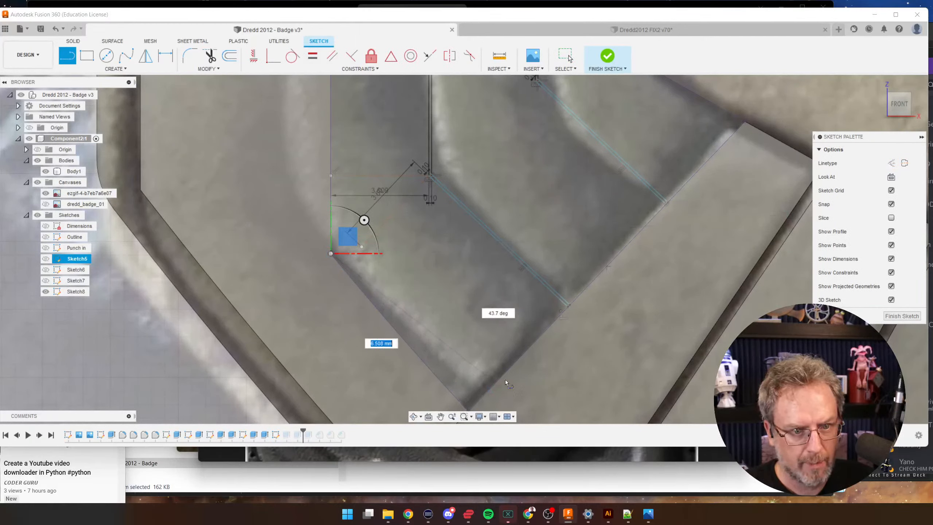
pyautogui.click(480, 398)
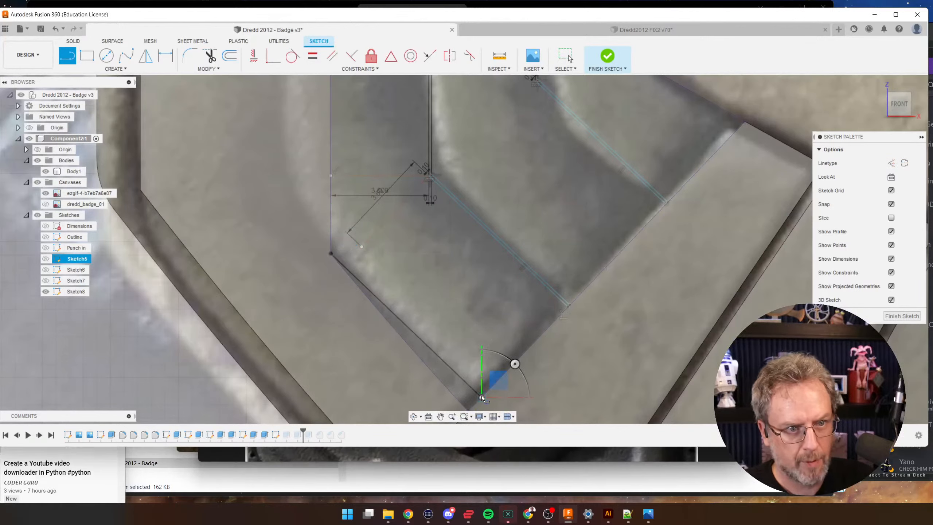
pyautogui.press('Escape')
pyautogui.scroll(-3, 468, 306)
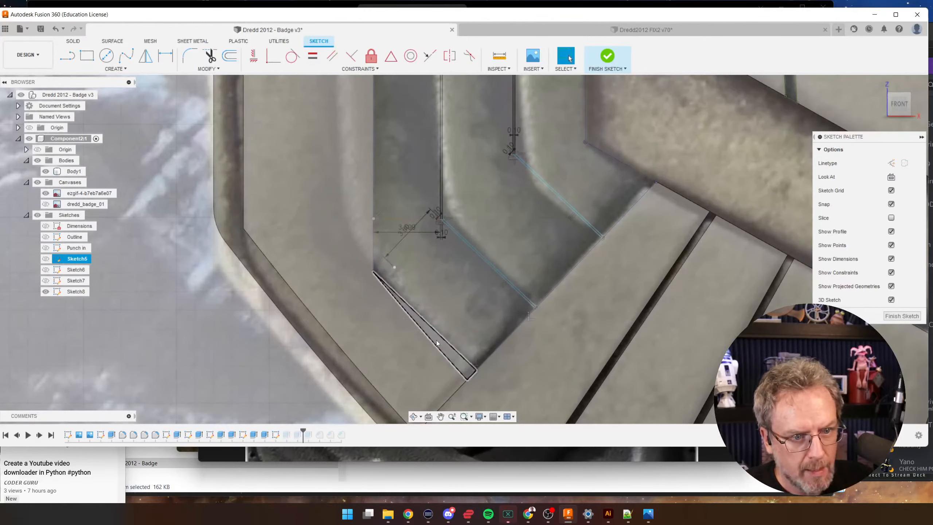
# - Delete the parallel constraint linking the slanted lower lines of the two left grooves
pyautogui.click(440, 335)
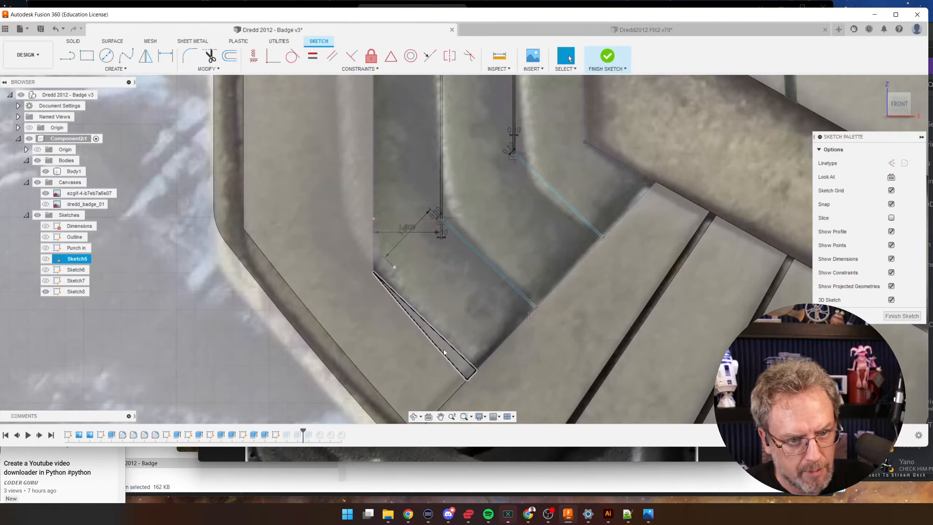
pyautogui.press('Delete')
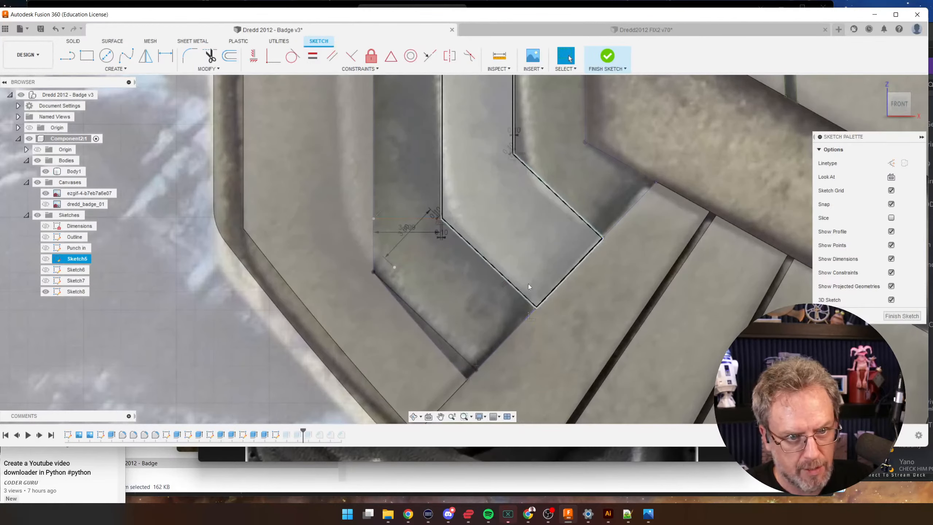
pyautogui.scroll(3, 389, 272)
pyautogui.moveTo(392, 274)
pyautogui.mouseDown()
pyautogui.moveTo(388, 313)
pyautogui.moveTo(398, 280)
pyautogui.mouseUp()
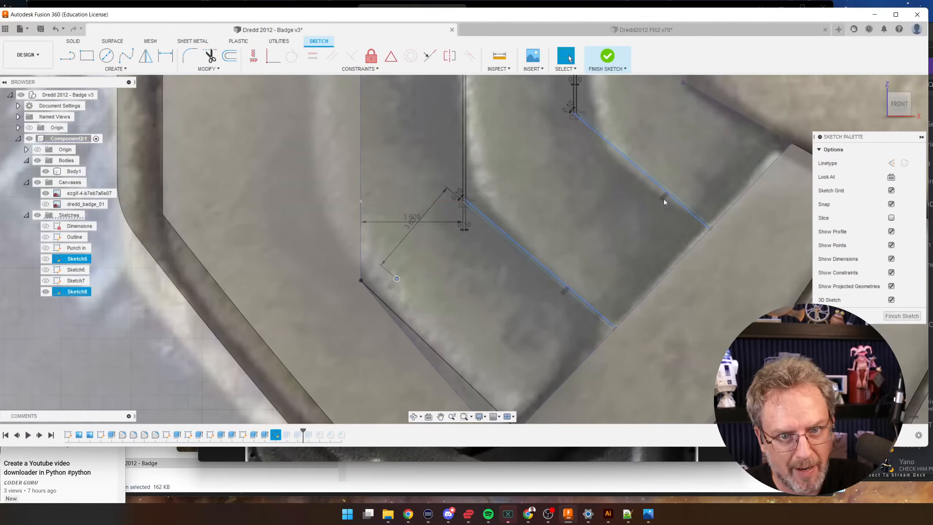
pyautogui.click(662, 200)
pyautogui.press('Delete')
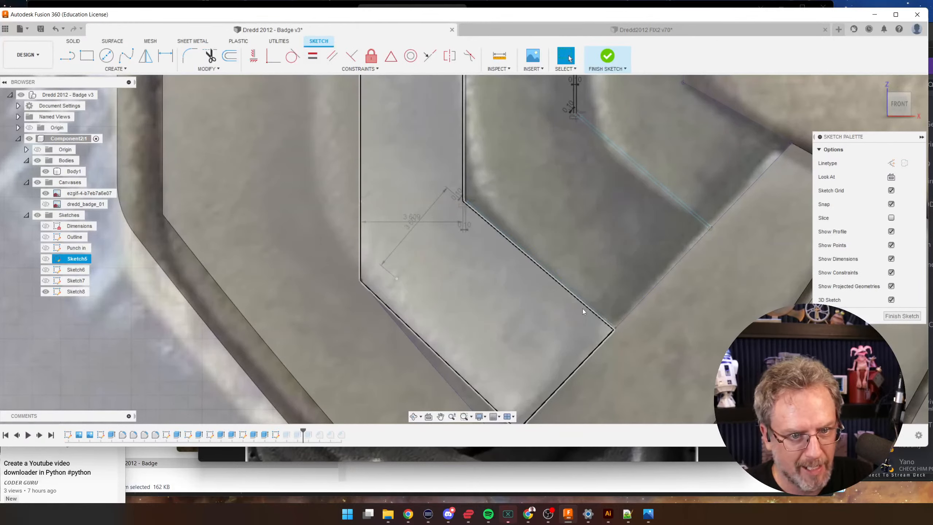
# - Swing the left outer groove's slanted line downward and make the 3.60 mm construction line's free end coincident with the new outer line
pyautogui.click(586, 307)
pyautogui.moveTo(591, 308); pyautogui.dragTo(590, 312)
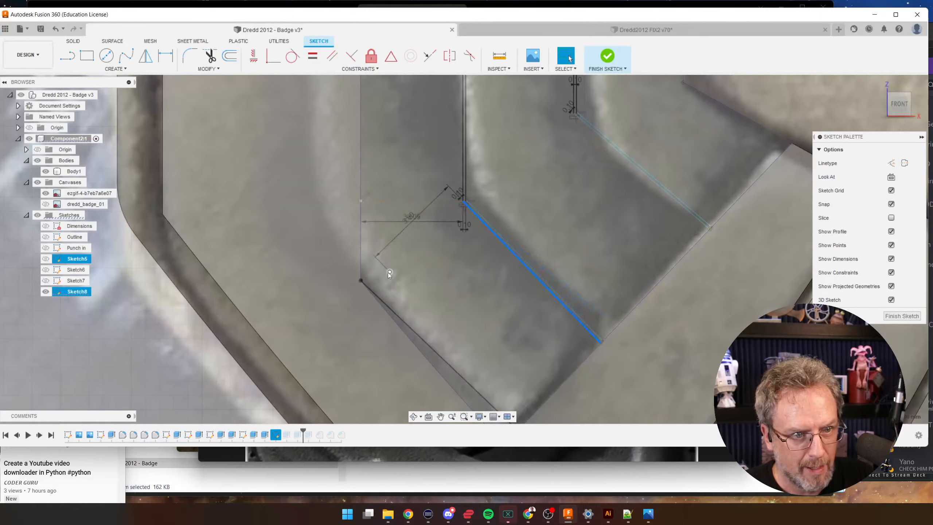
pyautogui.click(388, 273)
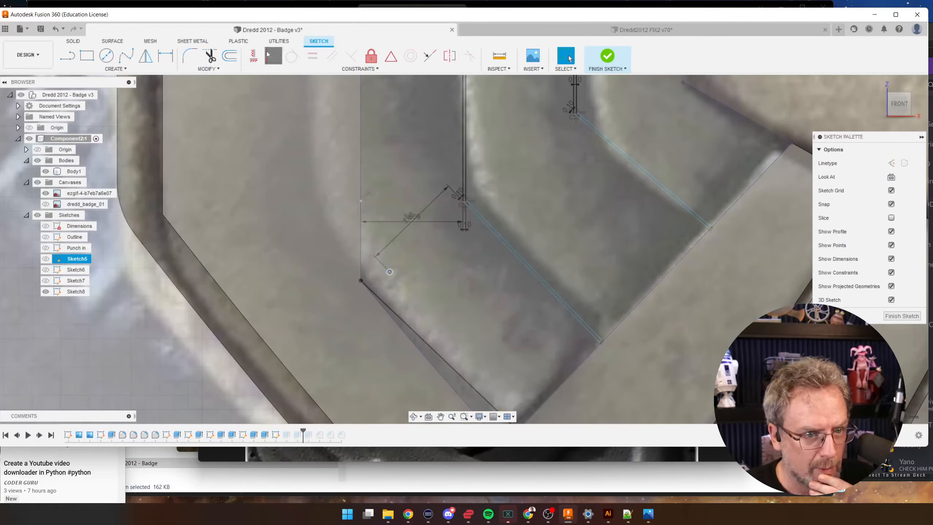
pyautogui.click(379, 295)
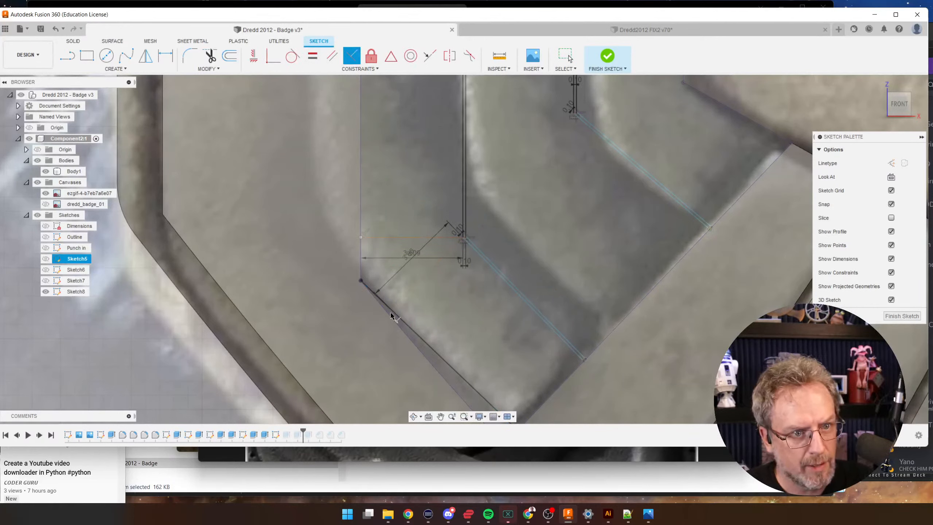
# - Constrain the 3.60 mm construction line perpendicular to the new outer line and select the strip's profile to compare it with the reference
pyautogui.click(394, 298)
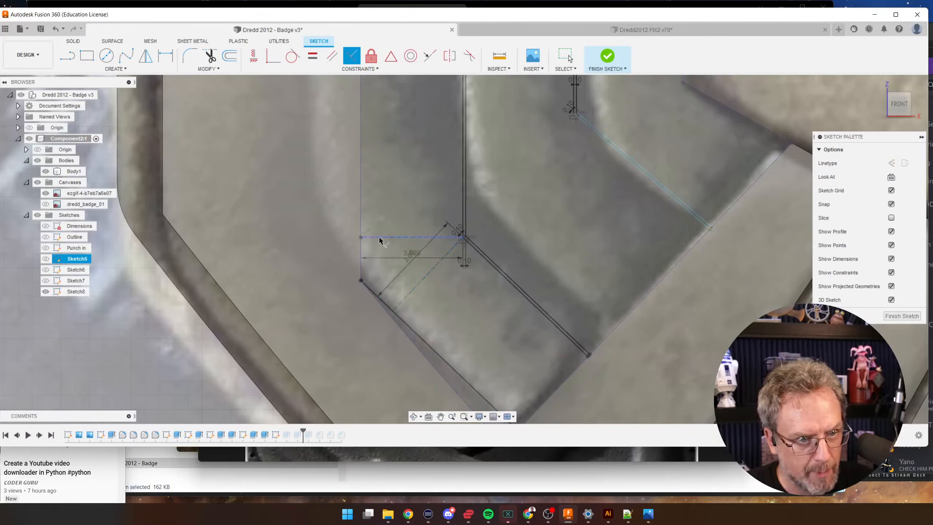
pyautogui.click(364, 238)
pyautogui.press('Escape')
pyautogui.click(460, 340)
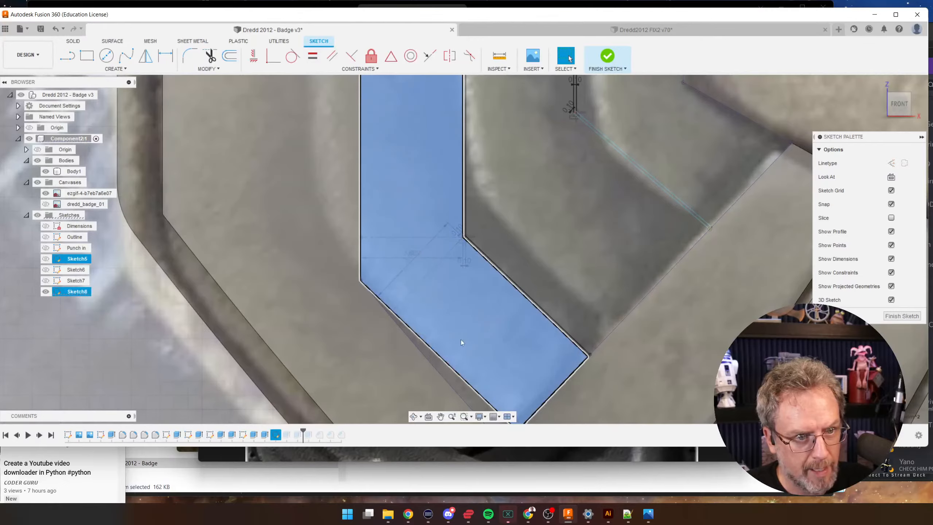
pyautogui.scroll(-5, 443, 335)
pyautogui.scroll(5, 442, 348)
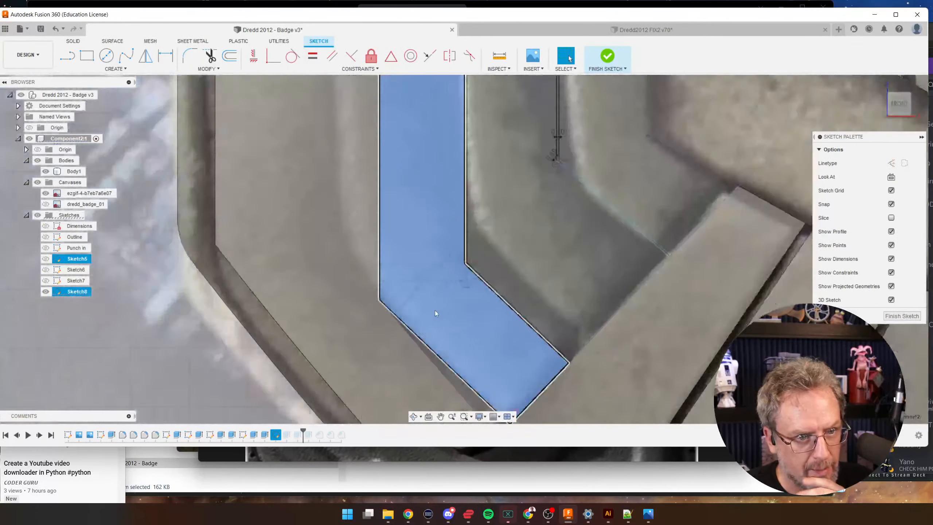
# - Set the width dimension of the horizontal construction line at the left strip's bend to 4 mm
pyautogui.scroll(-3, 418, 241)
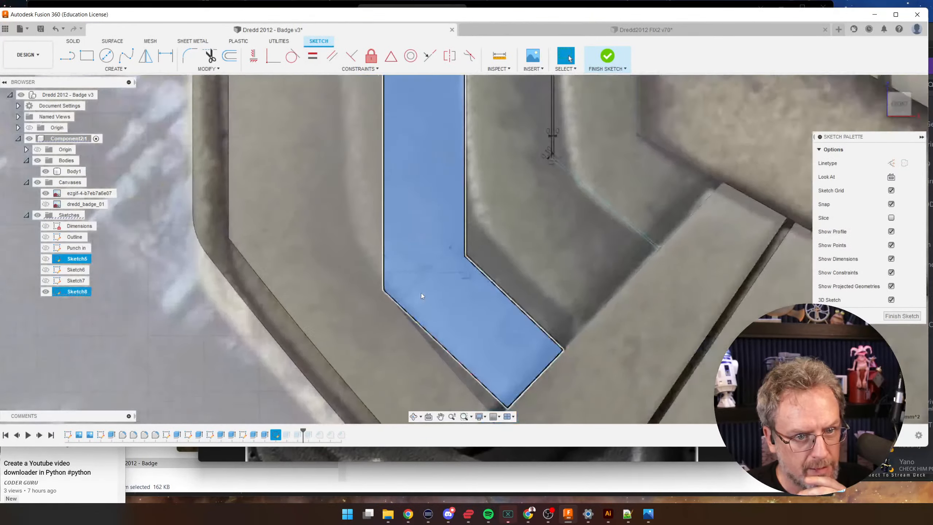
pyautogui.scroll(-2, 528, 226)
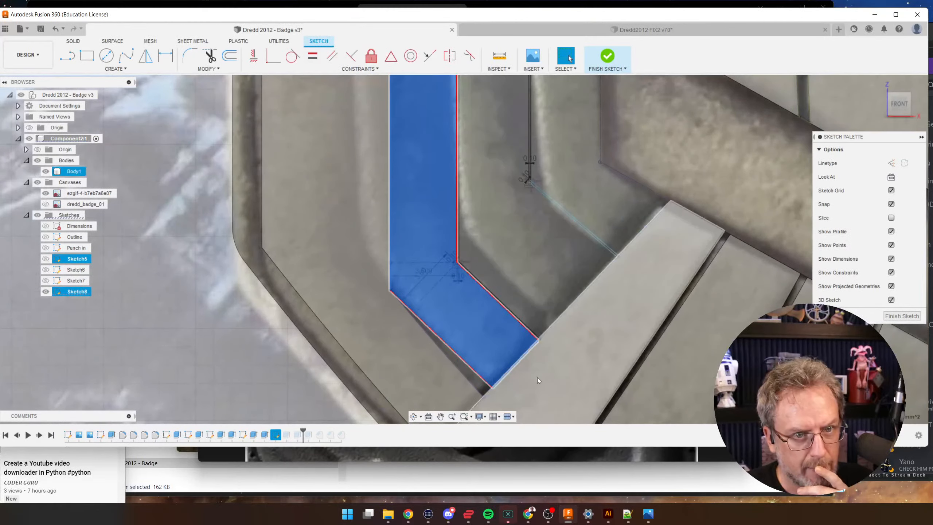
pyautogui.scroll(2, 521, 291)
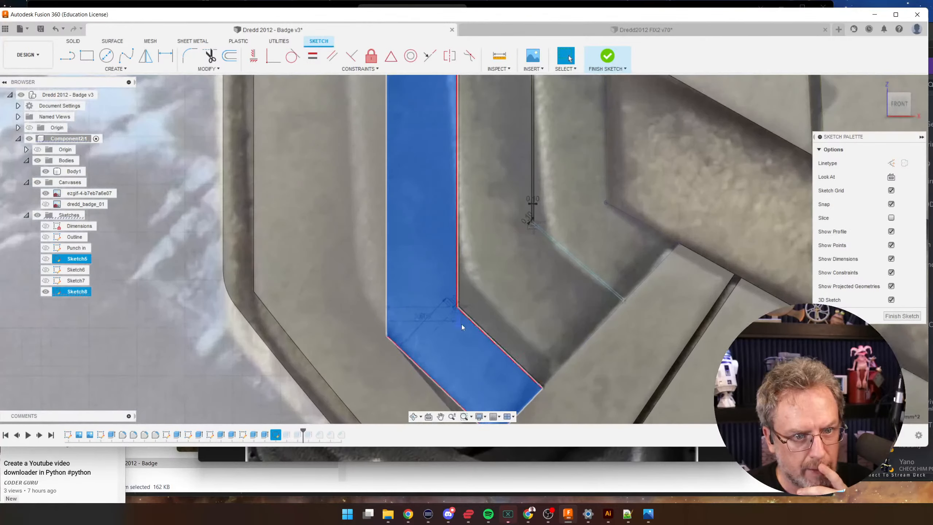
pyautogui.click(602, 344)
pyautogui.scroll(-5, 522, 274)
pyautogui.scroll(5, 523, 302)
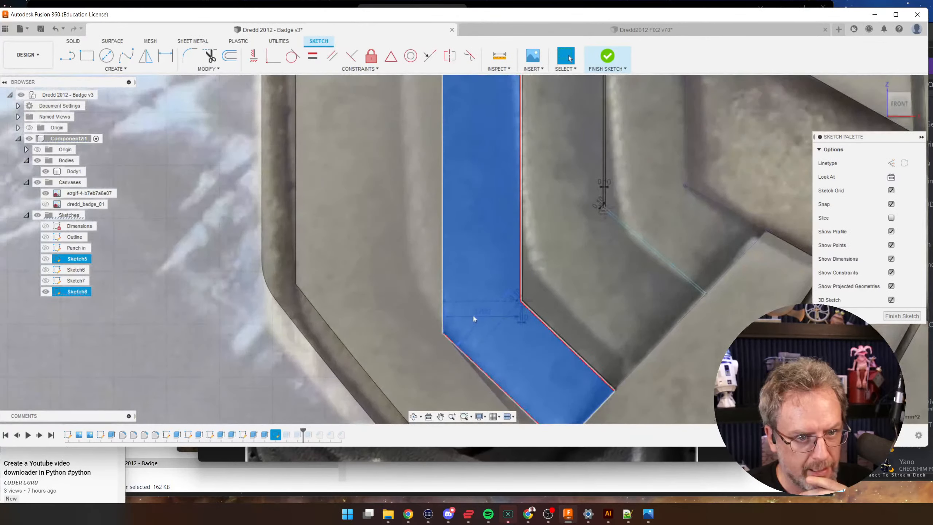
pyautogui.doubleClick(473, 314)
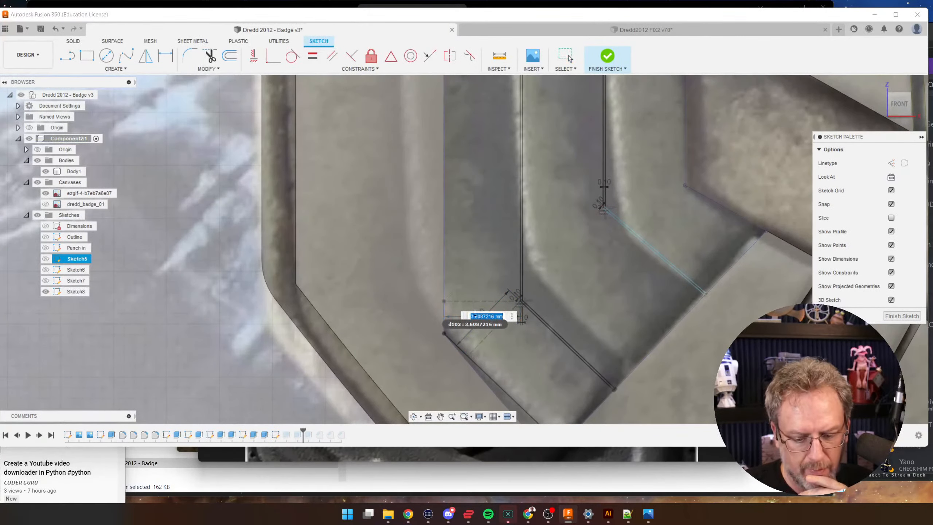
pyautogui.write('4')
pyautogui.press('Return')
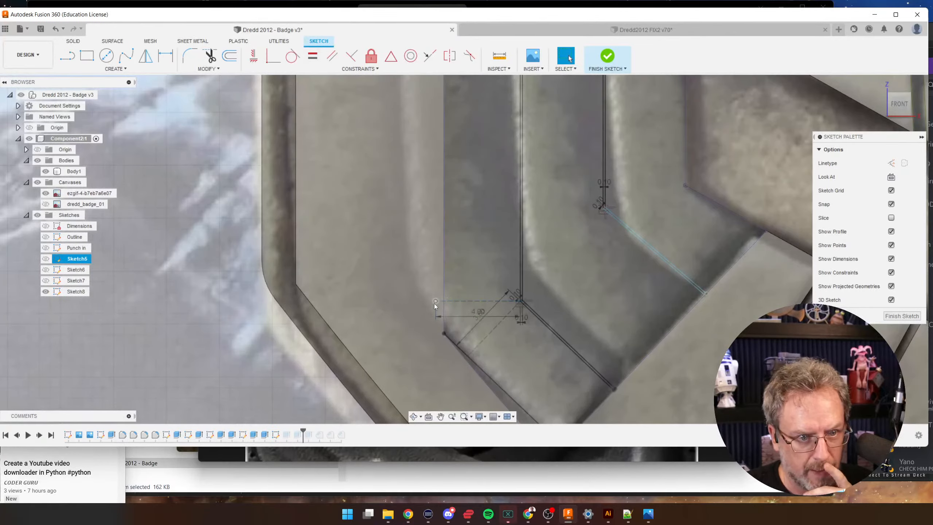
# - Unfix the upper endpoint of the strip's inner vertical line and shift the line sideways at the sloped upper edge
pyautogui.click(436, 301)
pyautogui.scroll(-10, 446, 305)
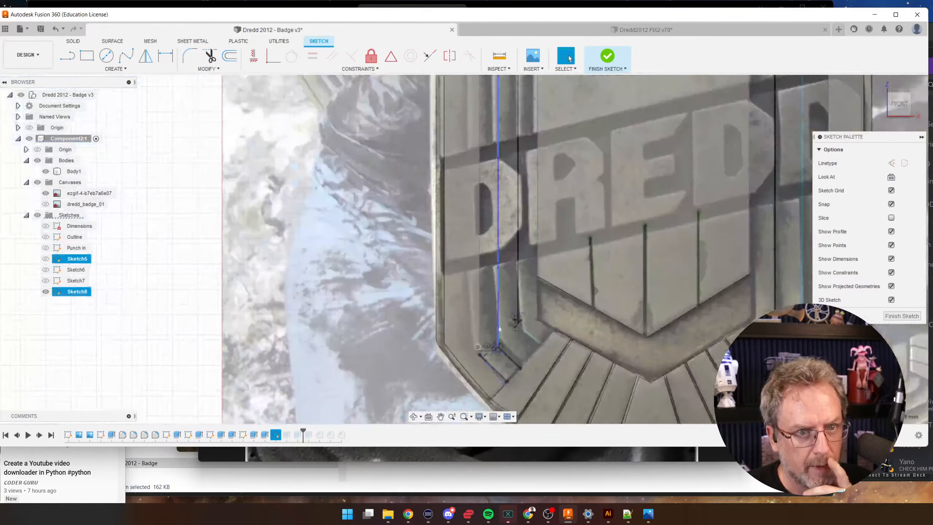
pyautogui.scroll(10, 514, 158)
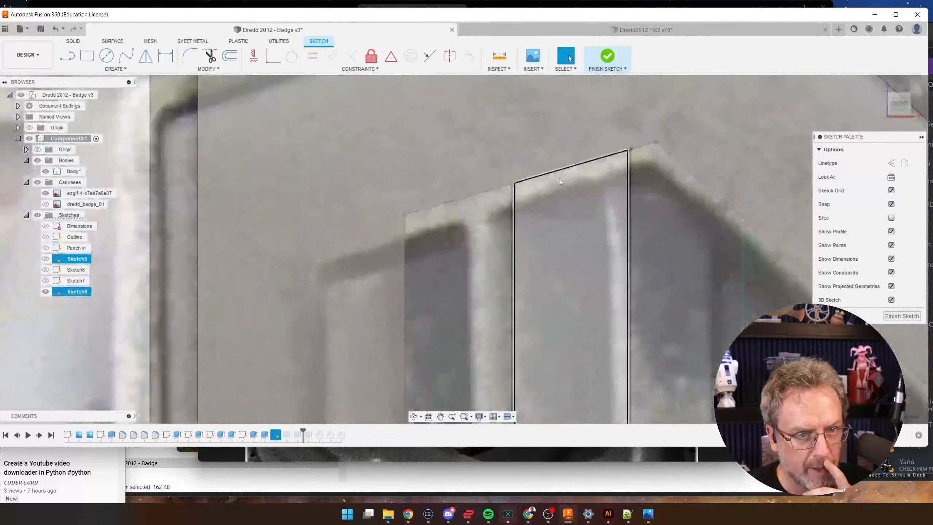
pyautogui.click(509, 184)
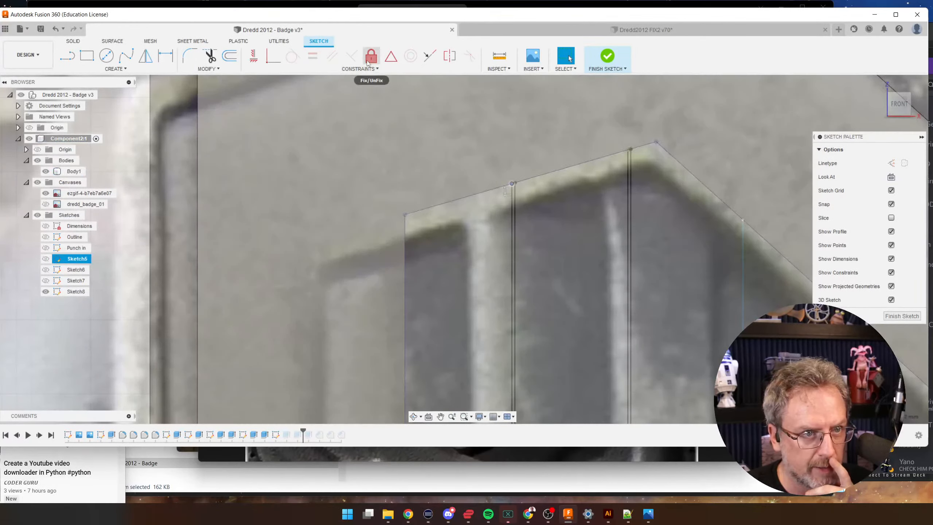
pyautogui.click(371, 56)
pyautogui.press('Escape')
pyautogui.moveTo(511, 203); pyautogui.dragTo(520, 197)
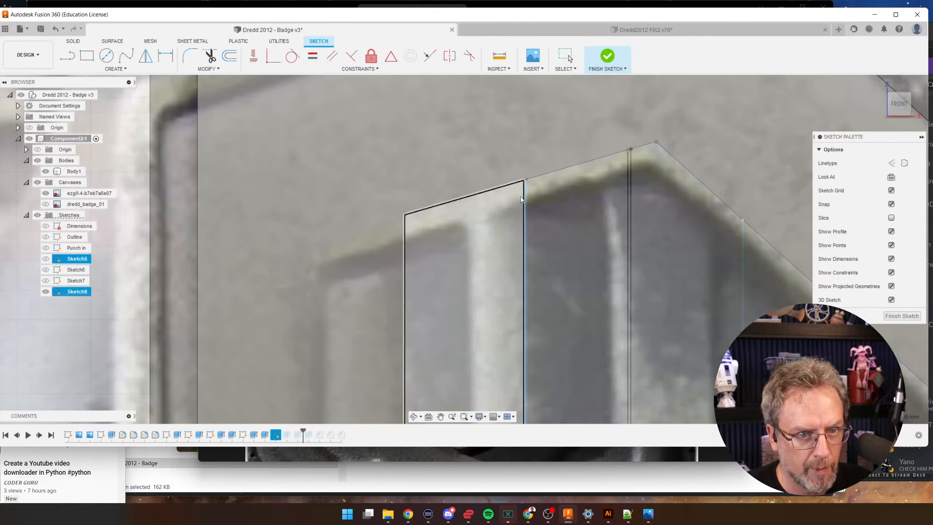
# - Make the horizontal 4 mm construction line's free end coincident with the strip's outer vertical edge
pyautogui.scroll(-6, 503, 210)
pyautogui.scroll(3, 517, 216)
pyautogui.scroll(-10, 518, 218)
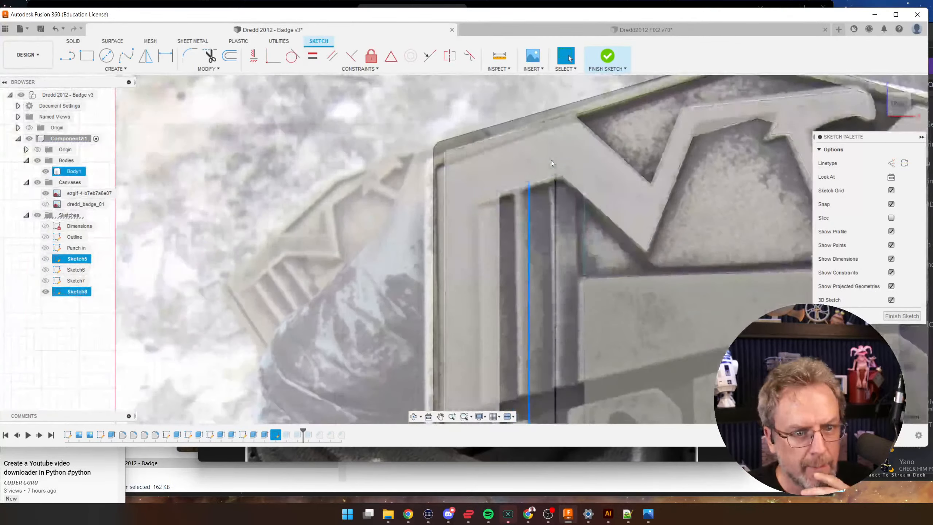
pyautogui.scroll(10, 515, 357)
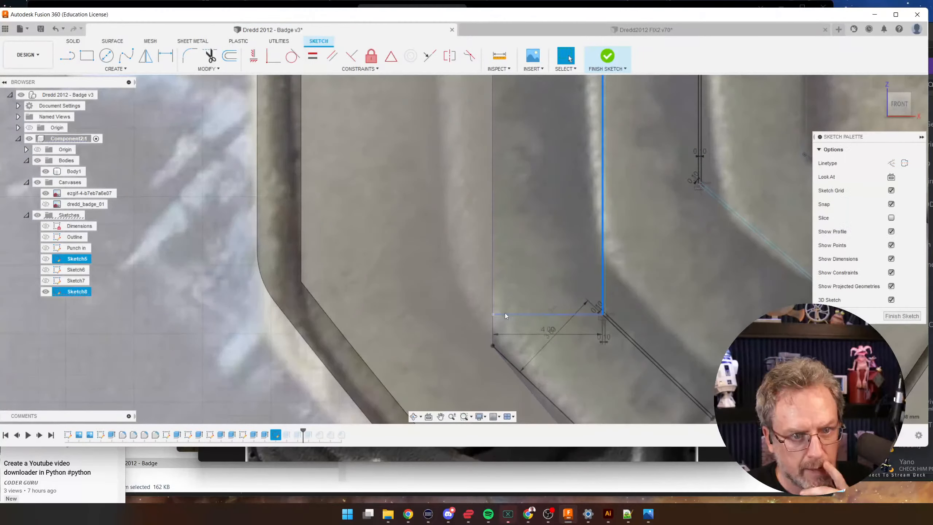
pyautogui.click(500, 314)
pyautogui.press('Delete')
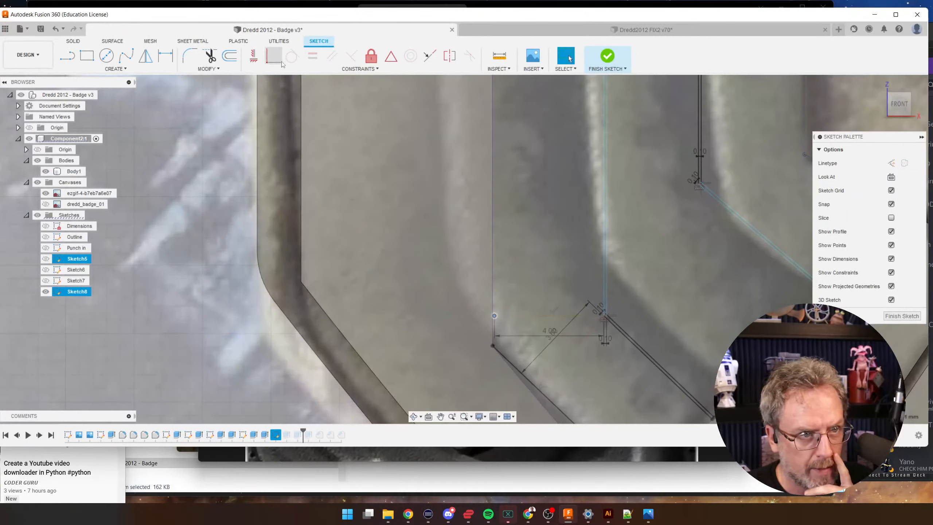
pyautogui.click(495, 314)
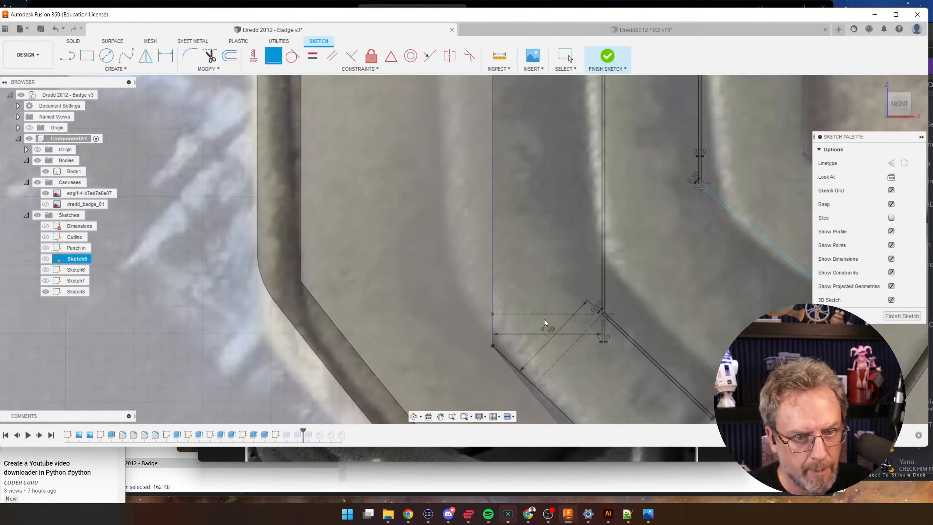
pyautogui.press('Escape')
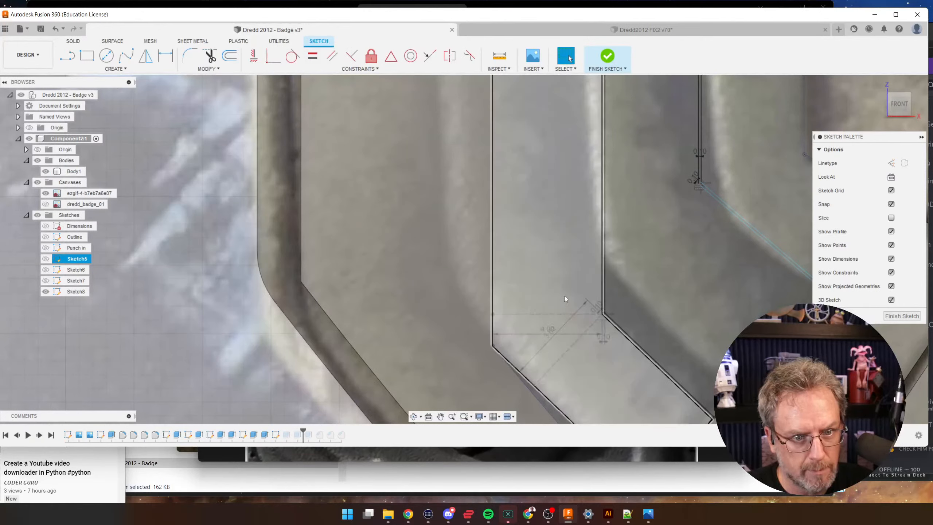
# - Set the length of the construction line perpendicular to the slanted outer line to 4 mm and finish the sketch
pyautogui.doubleClick(548, 338)
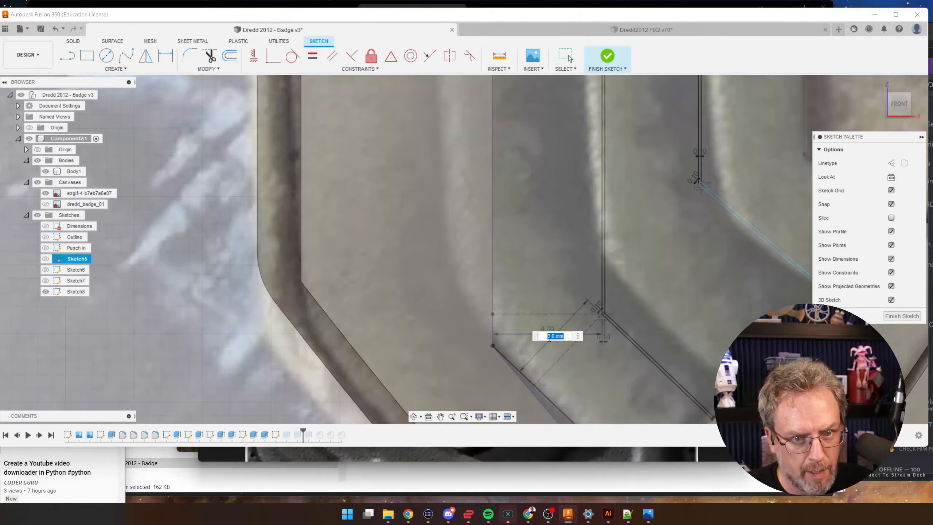
pyautogui.write('4')
pyautogui.press('Return')
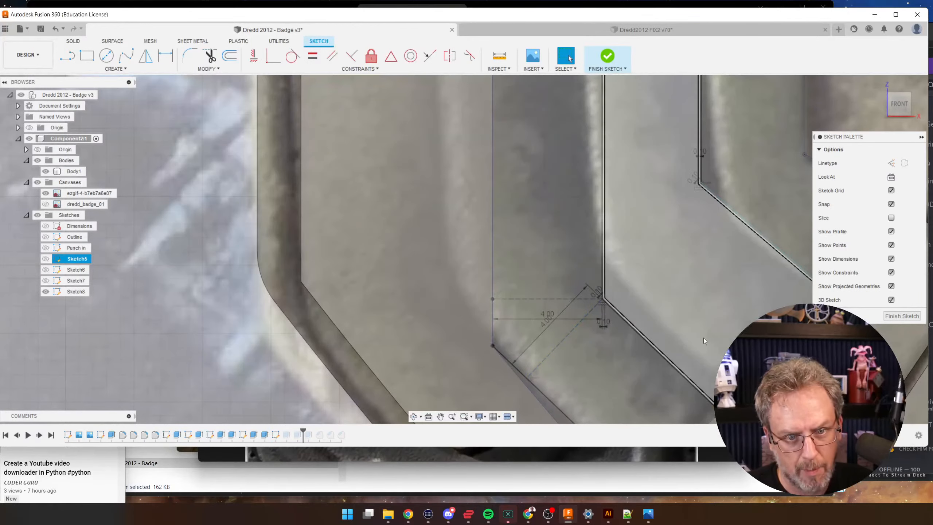
pyautogui.scroll(-1, 635, 329)
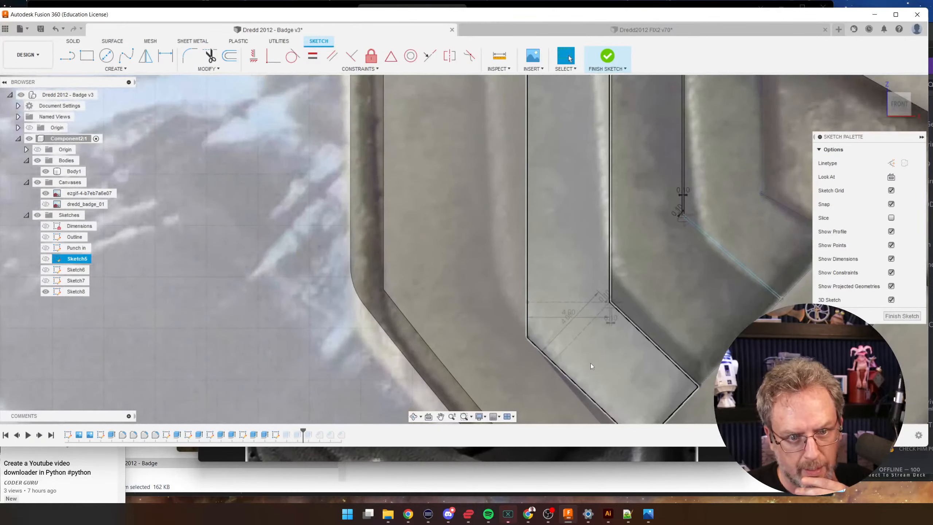
pyautogui.click(583, 294)
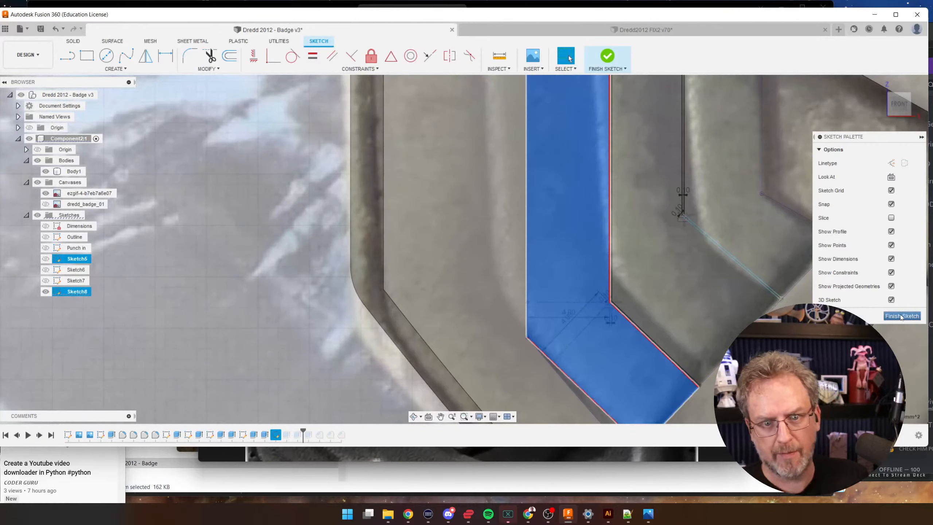
pyautogui.click(900, 315)
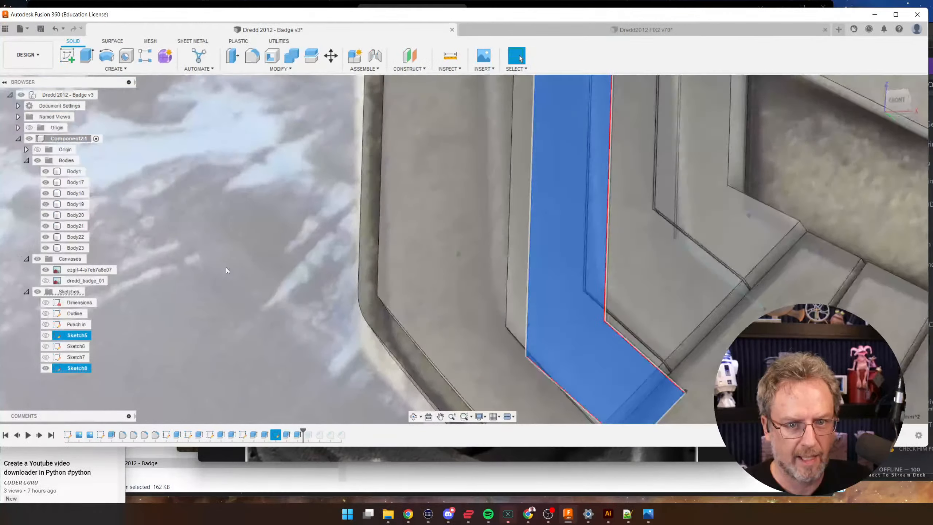
# - Chamfer the left strip's two inner edges around the bend with a Two Distance chamfer of 4 mm and 1.5 mm
pyautogui.click(262, 209)
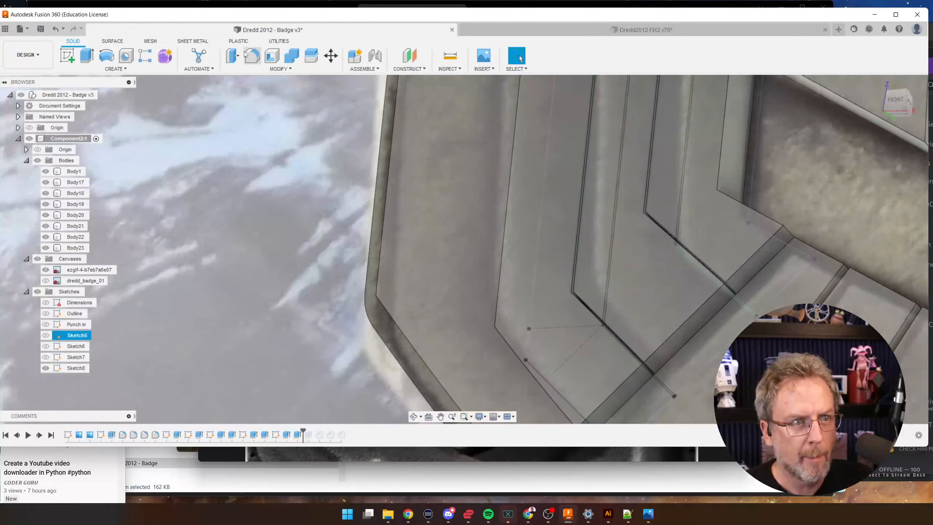
pyautogui.click(269, 70)
pyautogui.click(255, 102)
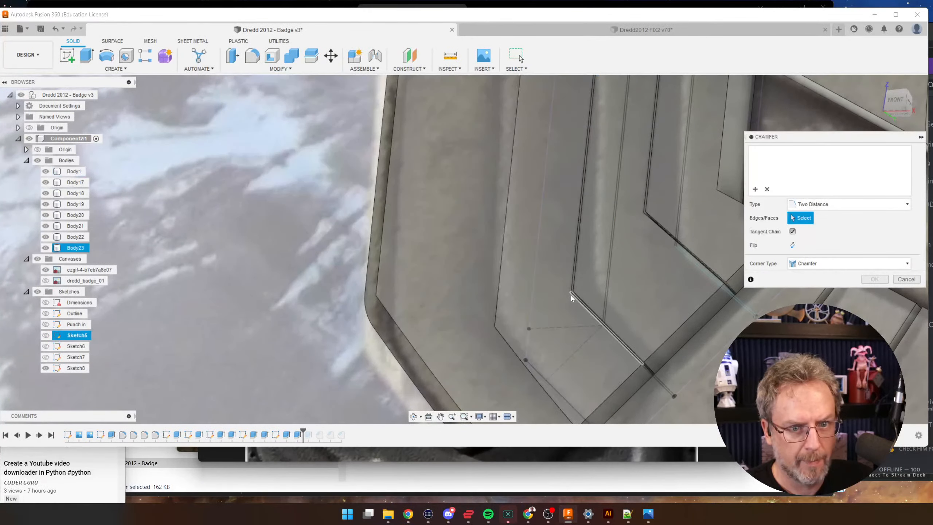
pyautogui.click(571, 295)
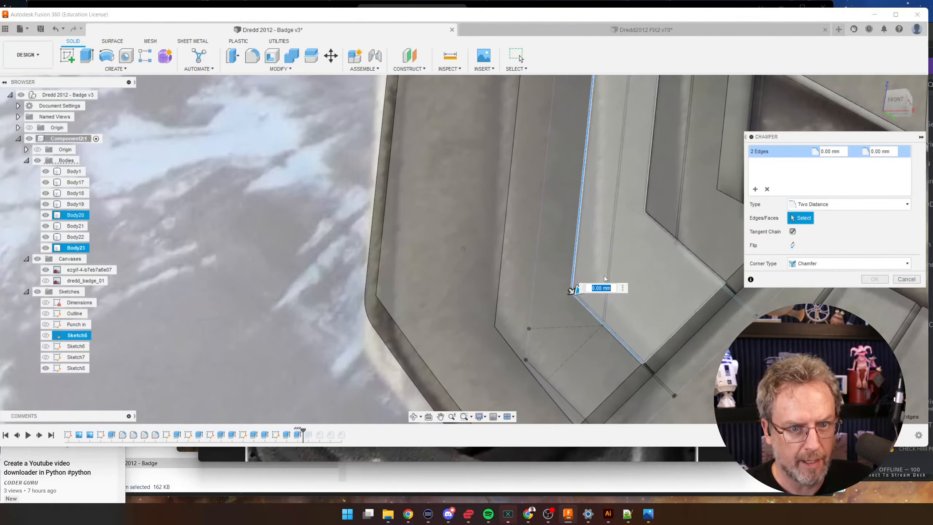
pyautogui.keyDown('shift'); pyautogui.moveTo(605, 278); pyautogui.dragTo(674, 257, button='middle'); pyautogui.keyUp('shift')
pyautogui.write('4')
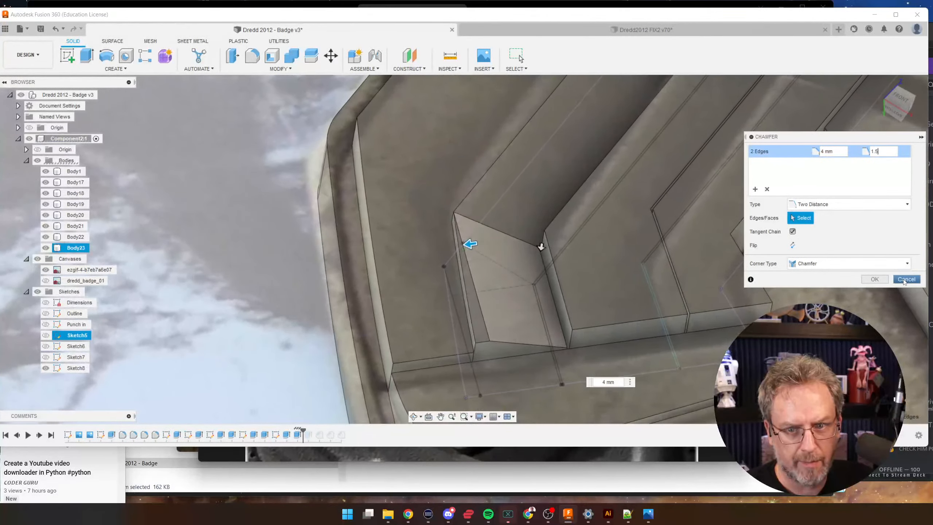
pyautogui.click(886, 280)
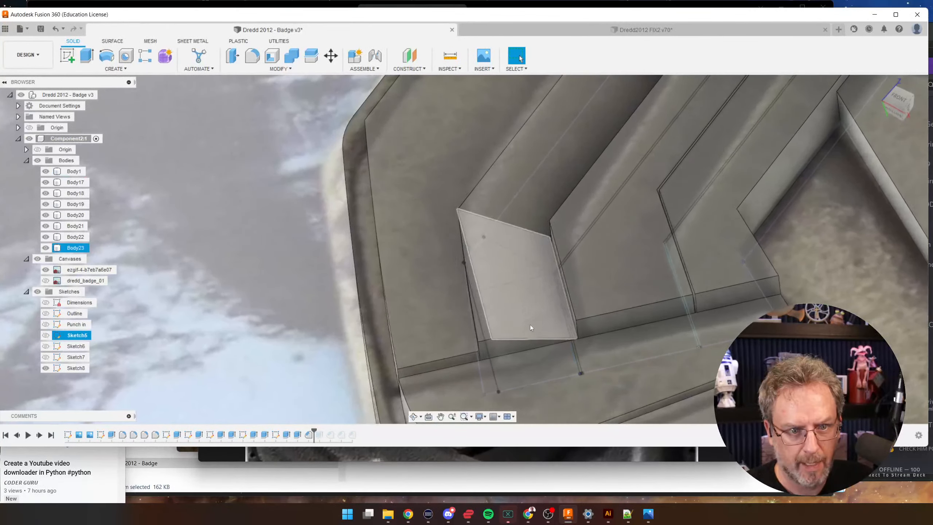
# - Extrude the thin sliver face beside the chamfer as a cut, using the To Object extent up to the outer rim's front face
pyautogui.click(515, 327)
pyautogui.click(522, 330)
pyautogui.press('e')
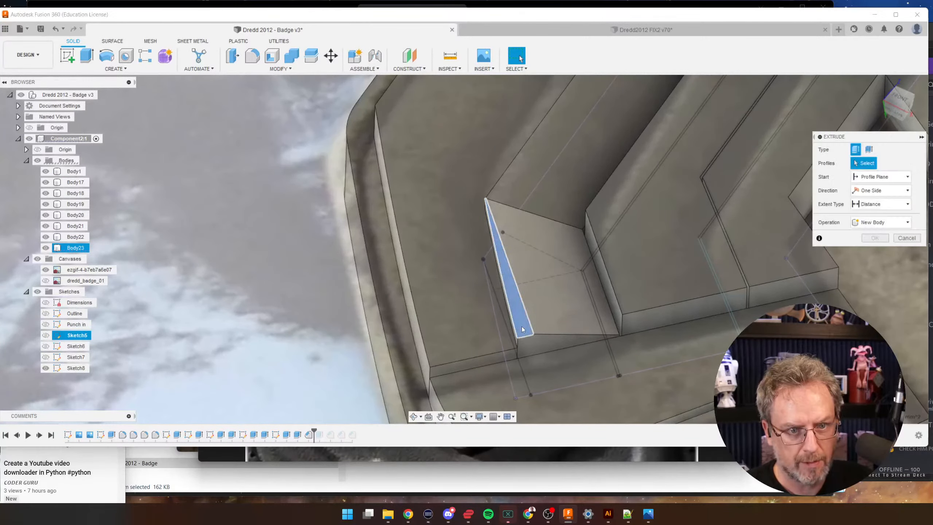
pyautogui.click(869, 206)
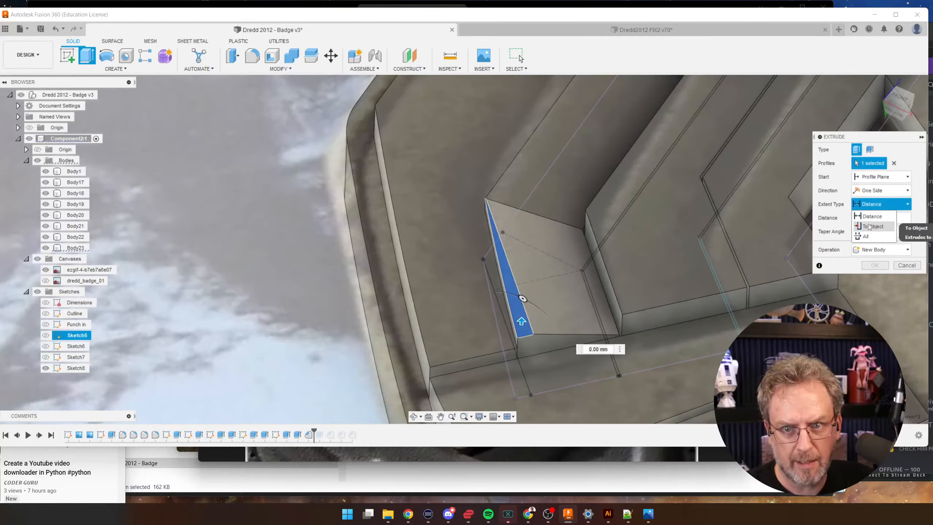
pyautogui.click(872, 226)
pyautogui.click(444, 312)
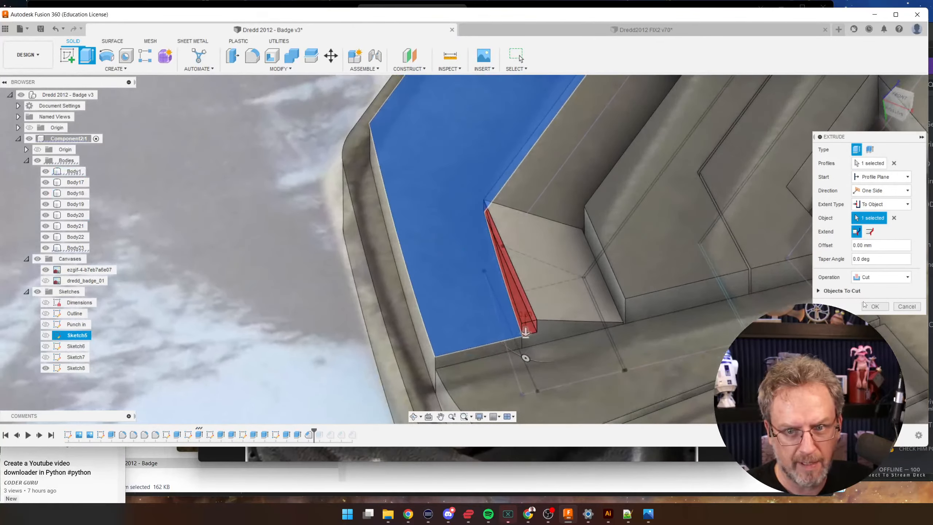
pyautogui.click(875, 306)
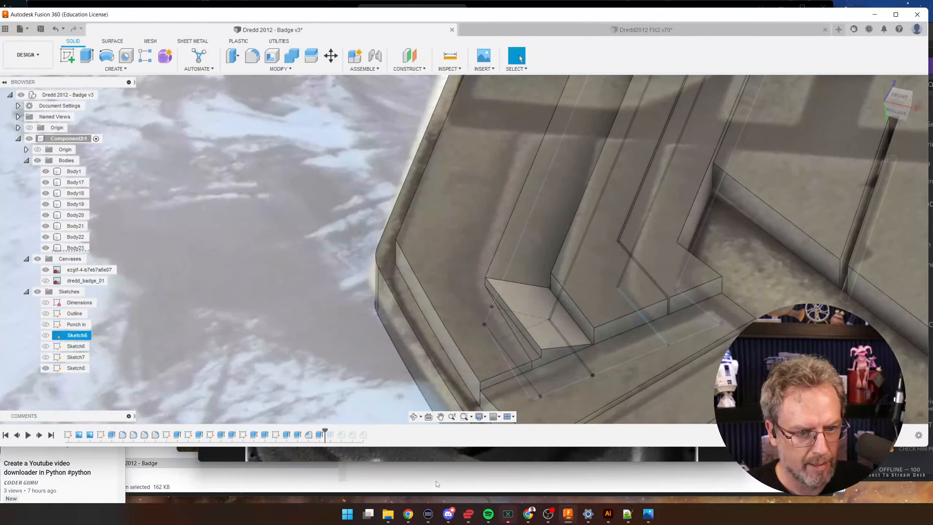
# - Open the dredd_badge_01 reference photo, enlarge it to 200%, and compare the badge's sloped grooves with the model
pyautogui.click(436, 484)
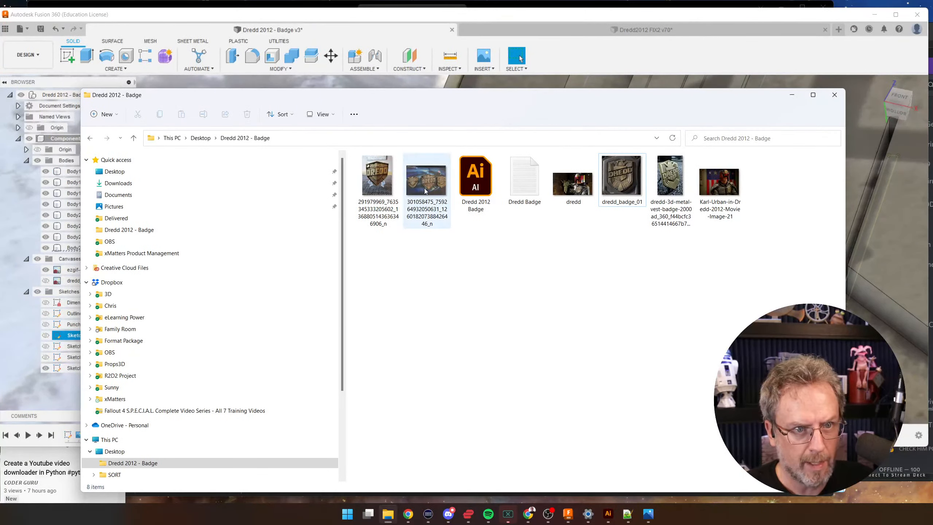
pyautogui.doubleClick(621, 176)
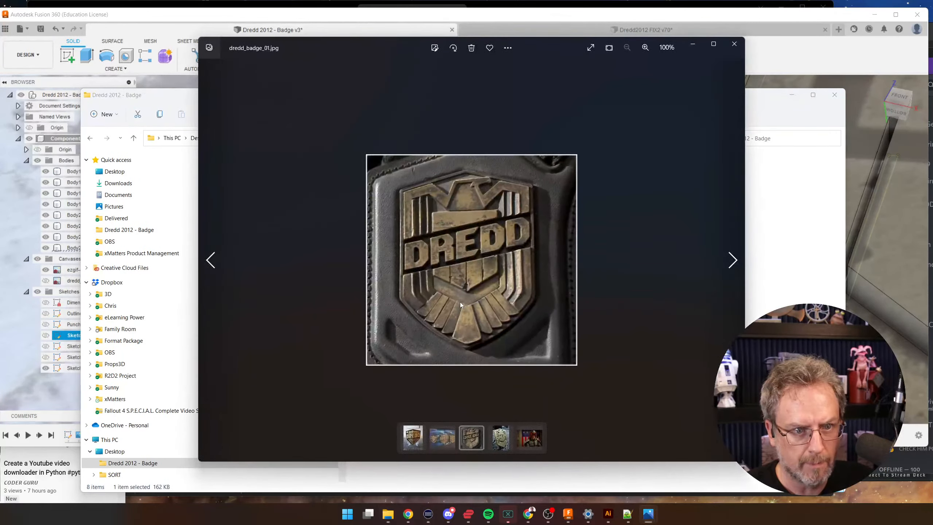
pyautogui.scroll(2, 461, 305)
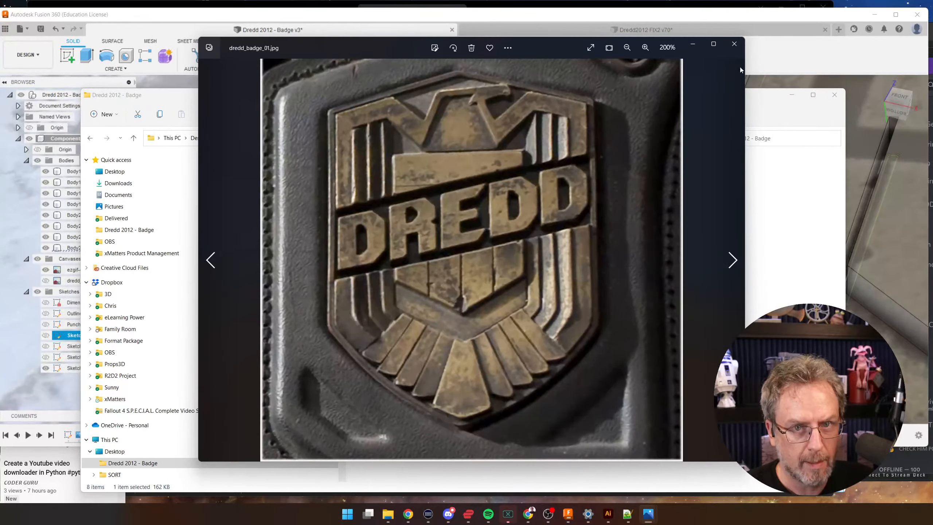
pyautogui.click(734, 19)
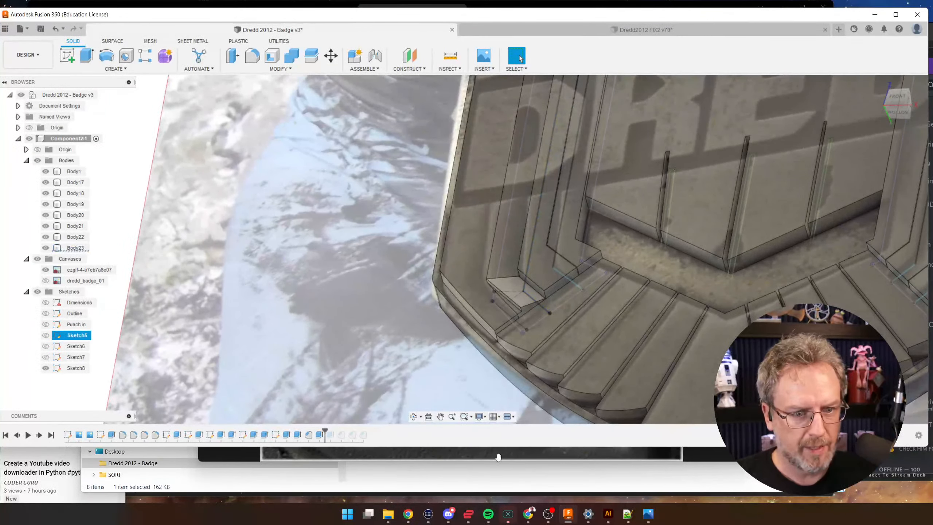
pyautogui.click(499, 456)
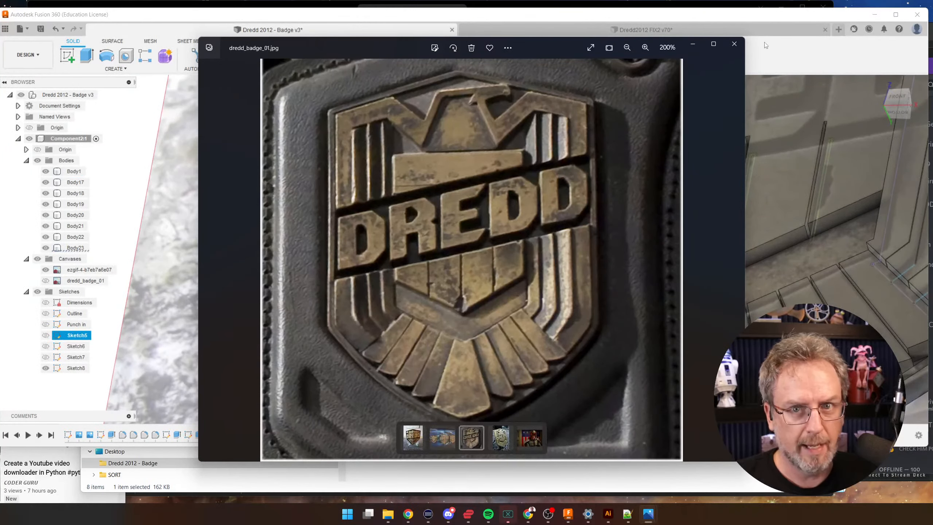
pyautogui.click(766, 15)
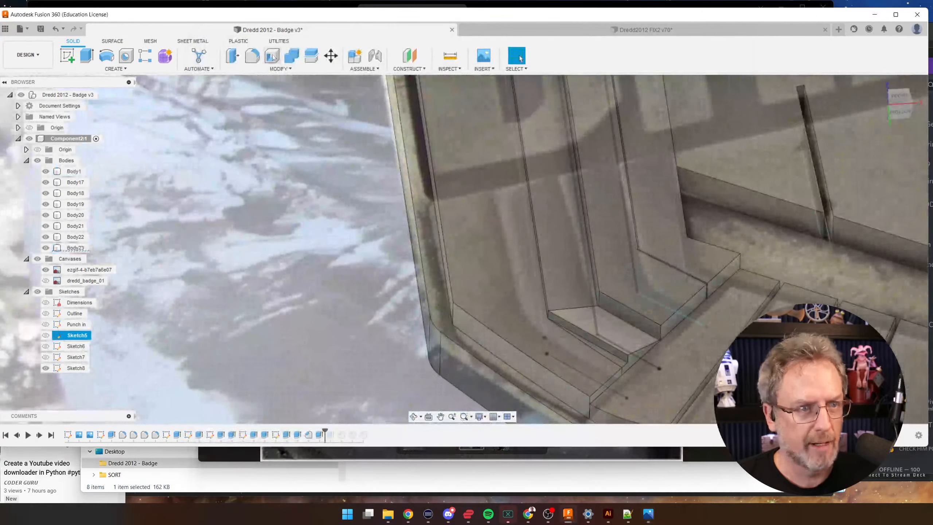
# - Try a 2 mm fillet on the crease where the left strip's chamfered faces meet at the bend
pyautogui.click(251, 59)
pyautogui.click(562, 319)
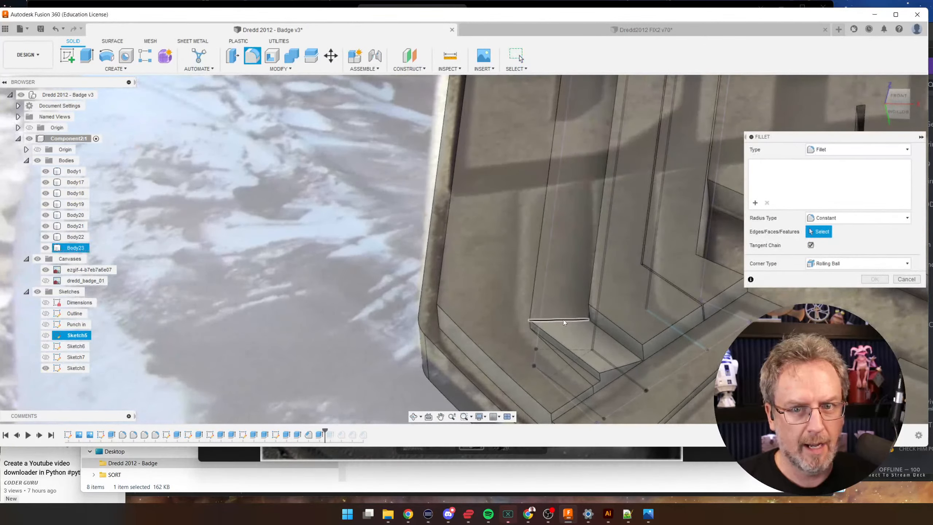
pyautogui.press('Return')
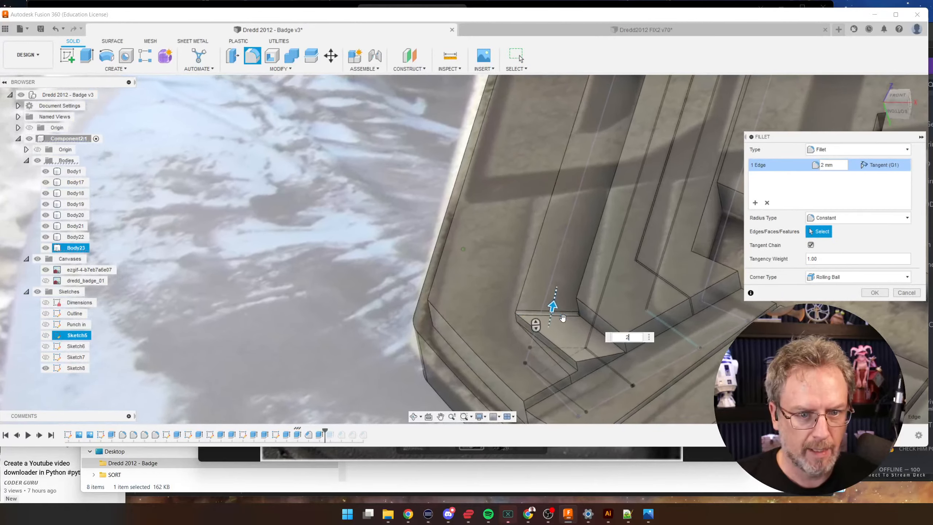
pyautogui.press('Return')
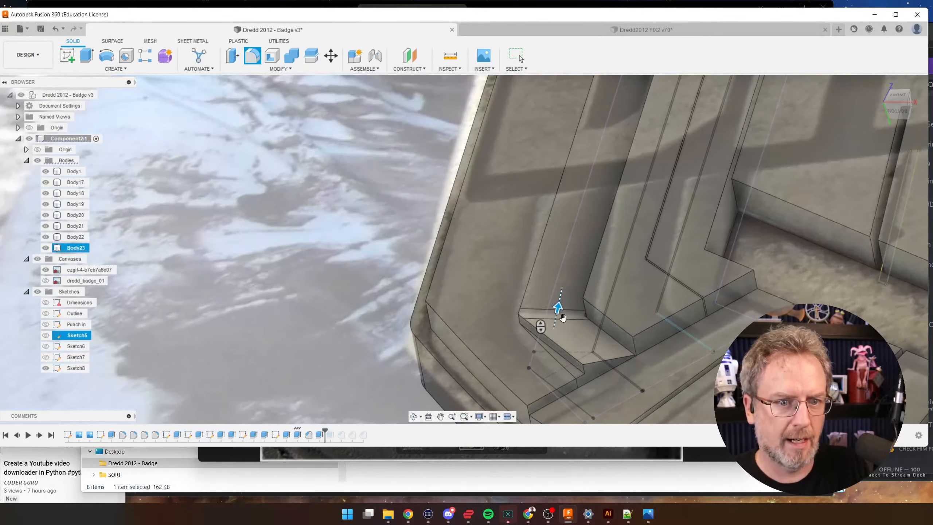
pyautogui.click(253, 58)
pyautogui.keyDown('shift'); pyautogui.moveTo(481, 219); pyautogui.dragTo(580, 235, button='middle'); pyautogui.keyUp('shift')
pyautogui.click(575, 311)
pyautogui.keyDown('shift'); pyautogui.moveTo(578, 309); pyautogui.dragTo(578, 309, button='middle'); pyautogui.keyUp('shift')
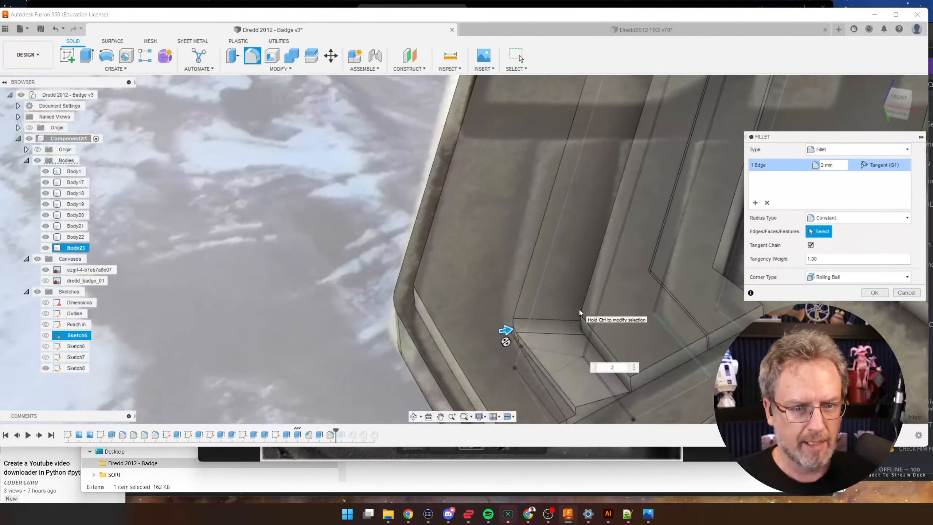
pyautogui.press('Escape')
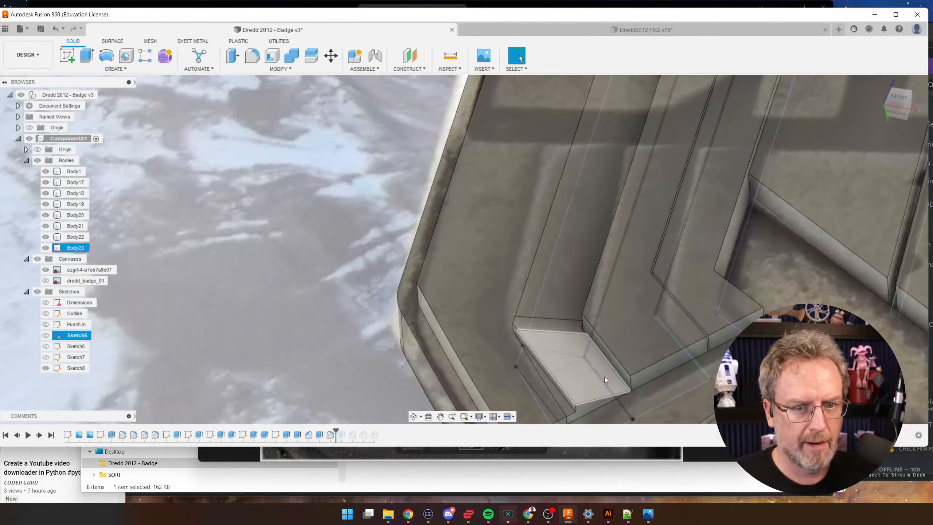
# - Reopen the strip sketch and draw a 4 mm construction line from the second strip's inner corner, perpendicular to its slanted edge
pyautogui.click(276, 435)
pyautogui.rightClick(275, 434)
pyautogui.click(305, 343)
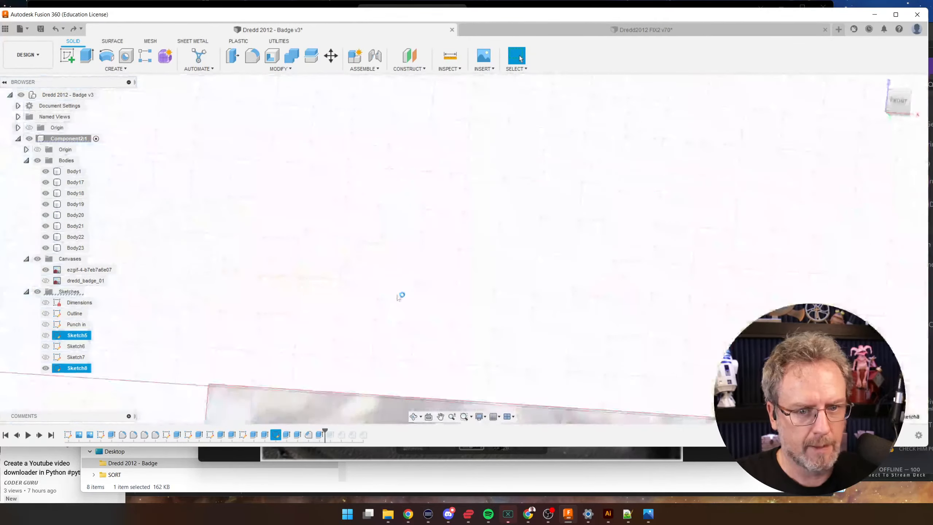
pyautogui.scroll(10, 484, 287)
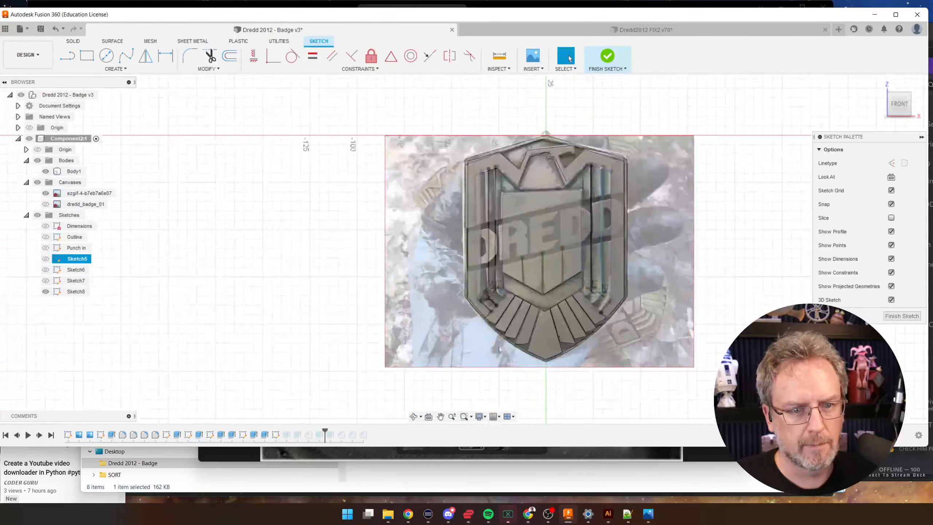
pyautogui.scroll(3, 479, 266)
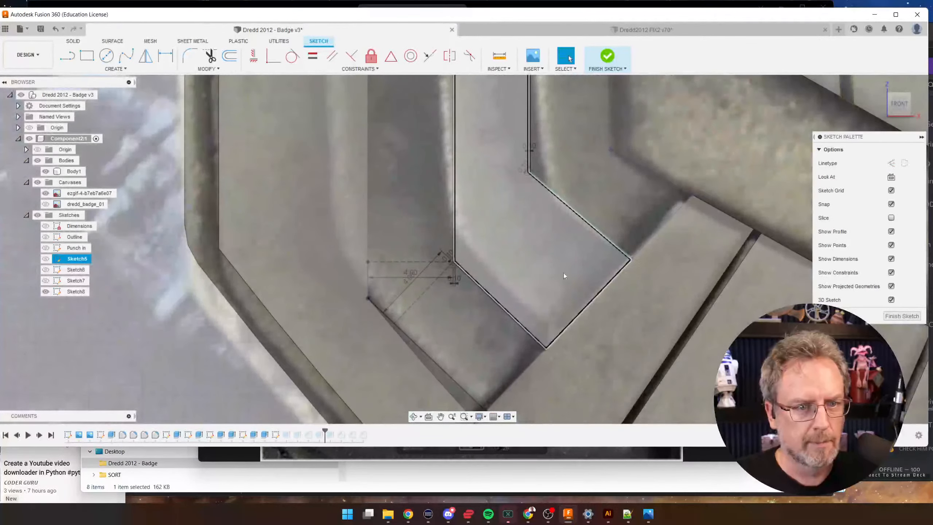
pyautogui.click(487, 284)
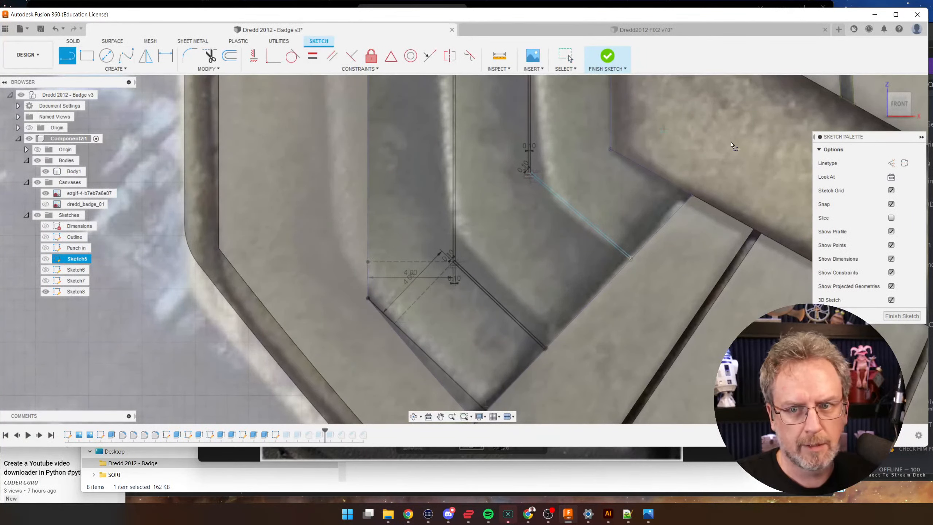
pyautogui.click(891, 163)
pyautogui.scroll(2, 461, 251)
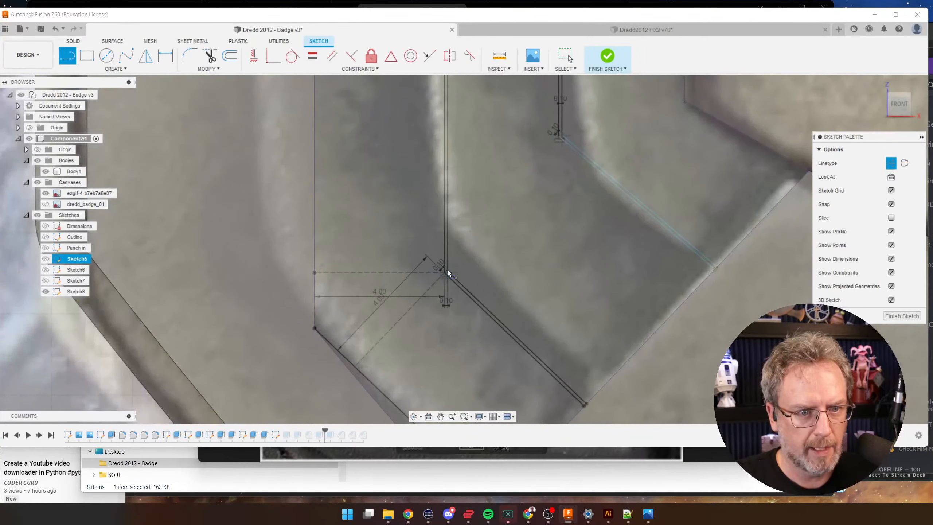
pyautogui.scroll(5, 451, 273)
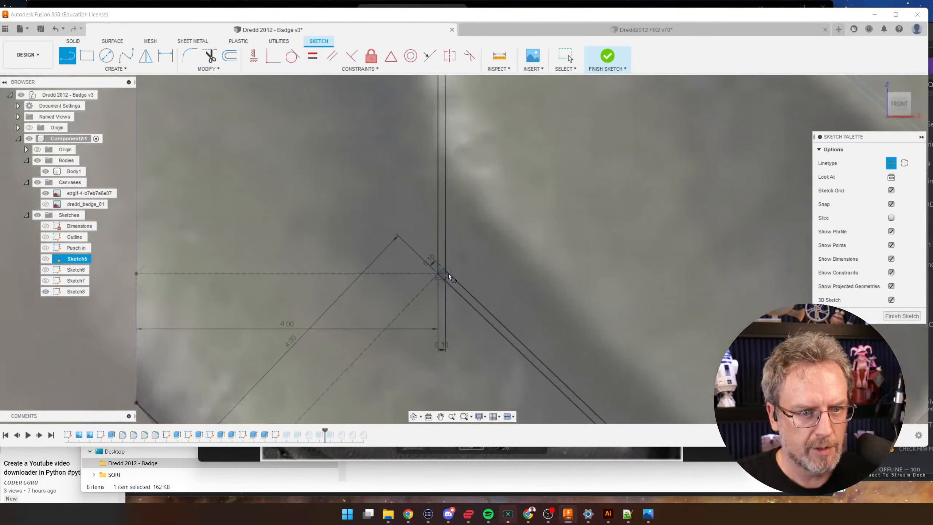
pyautogui.scroll(-5, 369, 294)
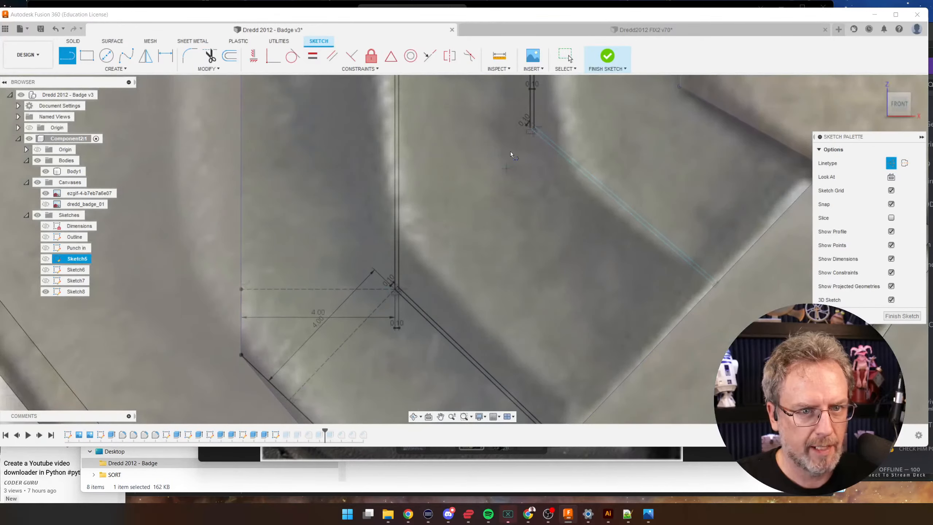
pyautogui.click(529, 130)
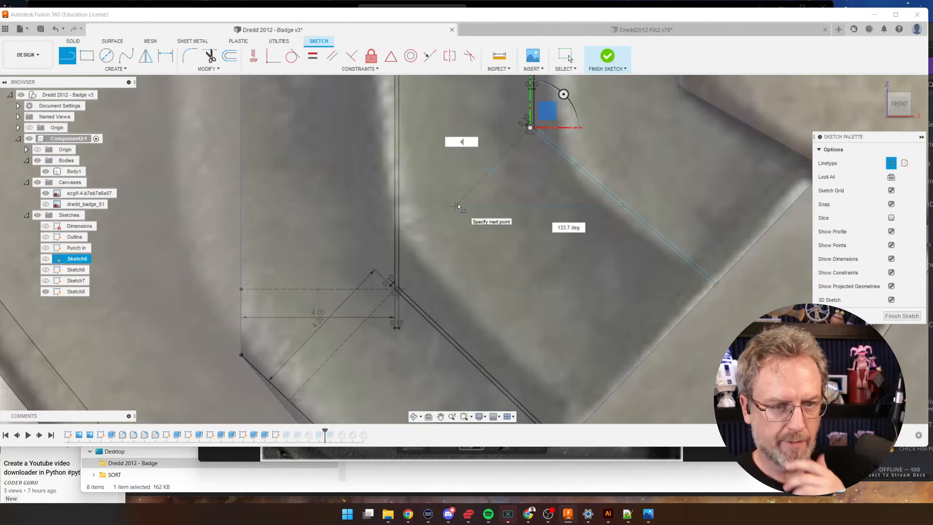
pyautogui.press('Escape')
pyautogui.scroll(-3, 464, 252)
pyautogui.scroll(-1, 463, 253)
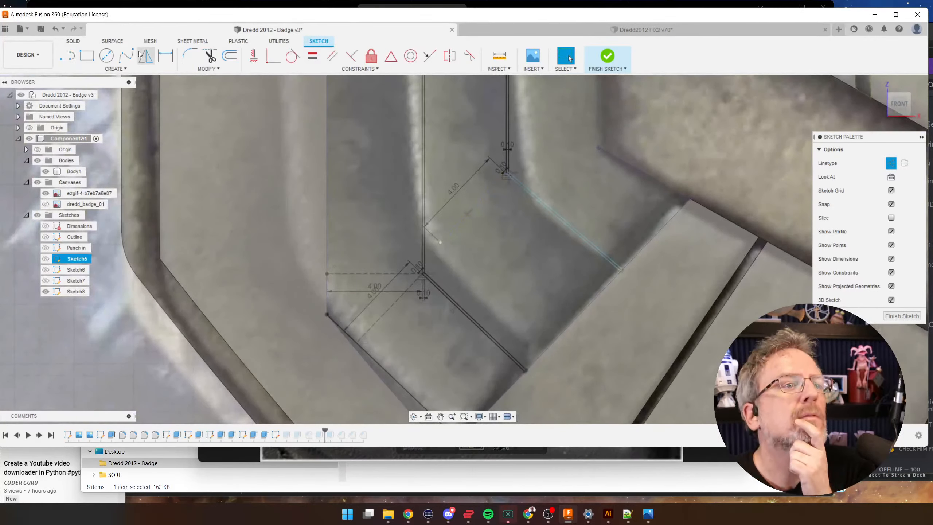
# - Draw a horizontal 4 mm construction line from the same inner corner towards the outer strip
pyautogui.scroll(2, 491, 149)
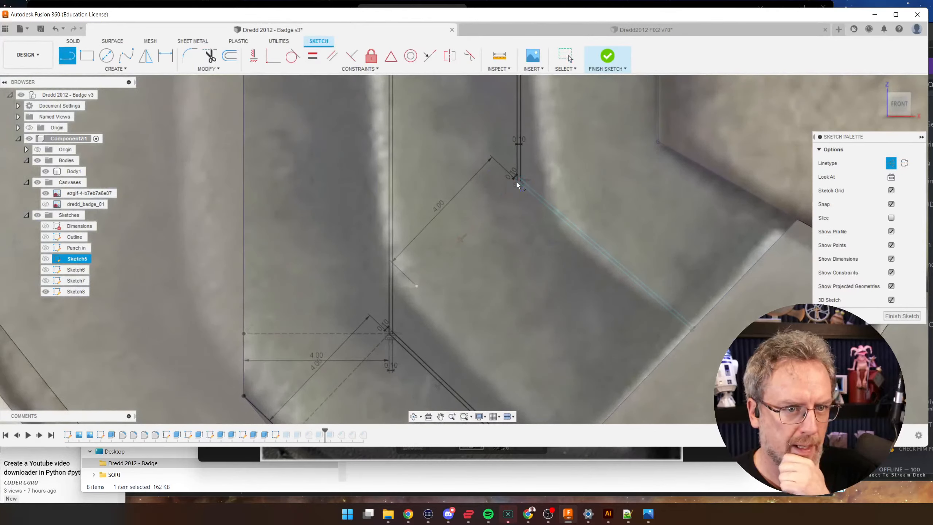
pyautogui.scroll(3, 517, 184)
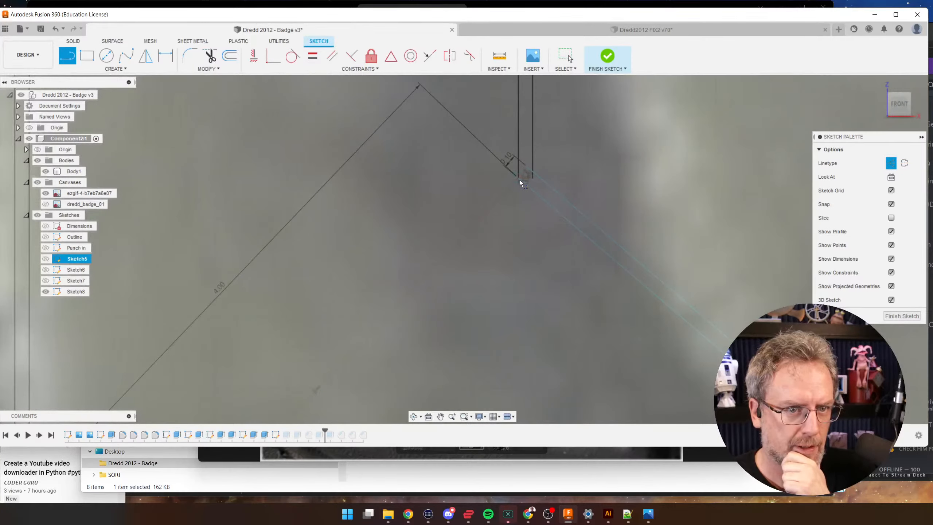
pyautogui.click(519, 180)
pyautogui.press('Escape')
pyautogui.scroll(-5, 425, 180)
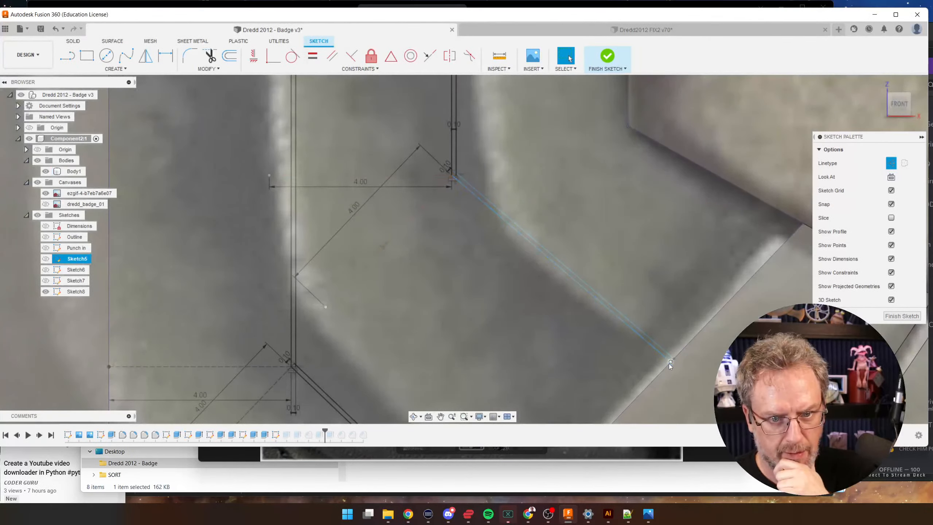
# - Unfix the geometry of the double divider line on the second strip's inner side so that it can move
pyautogui.click(371, 56)
pyautogui.scroll(-8, 514, 255)
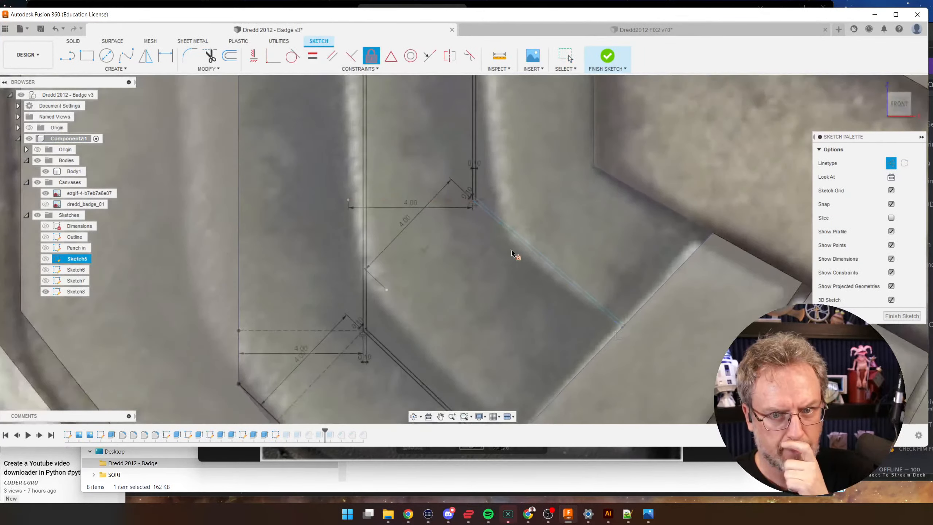
pyautogui.press('Escape')
pyautogui.scroll(-8, 473, 301)
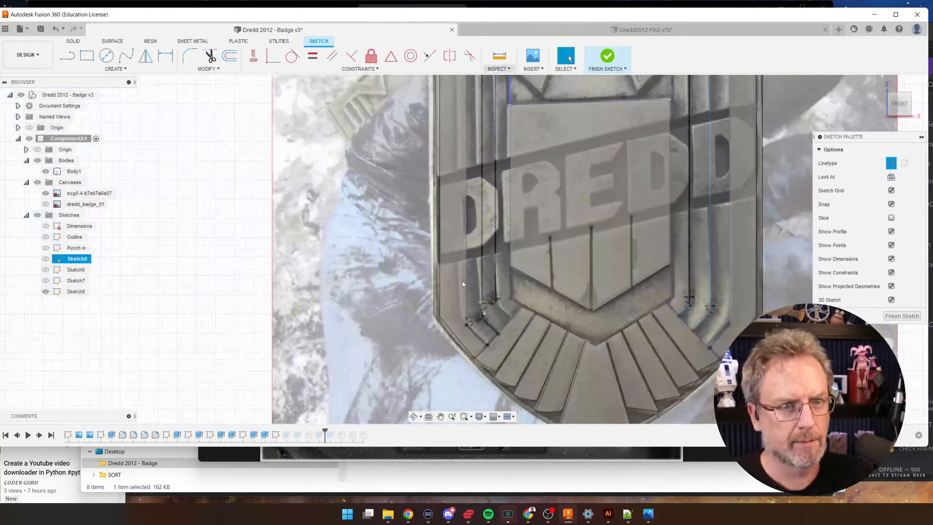
pyautogui.scroll(10, 480, 135)
pyautogui.scroll(-3, 514, 170)
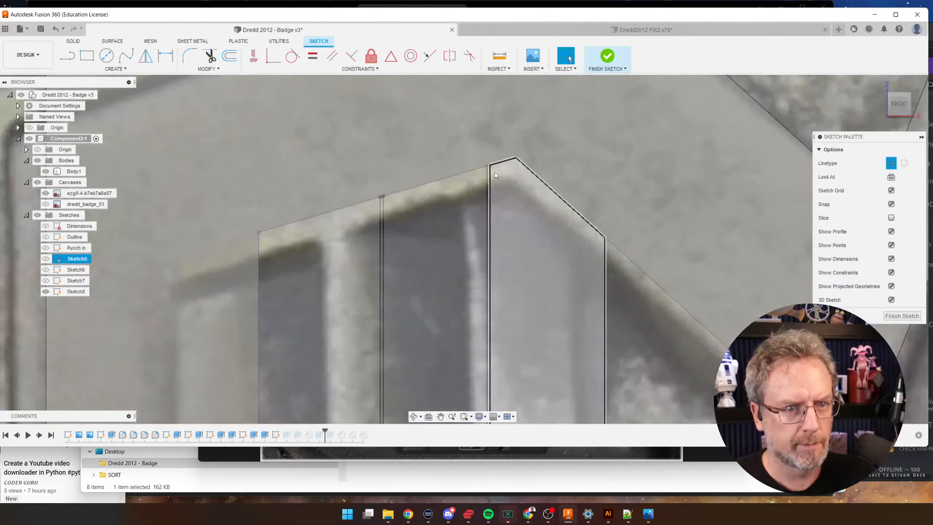
pyautogui.scroll(2, 485, 167)
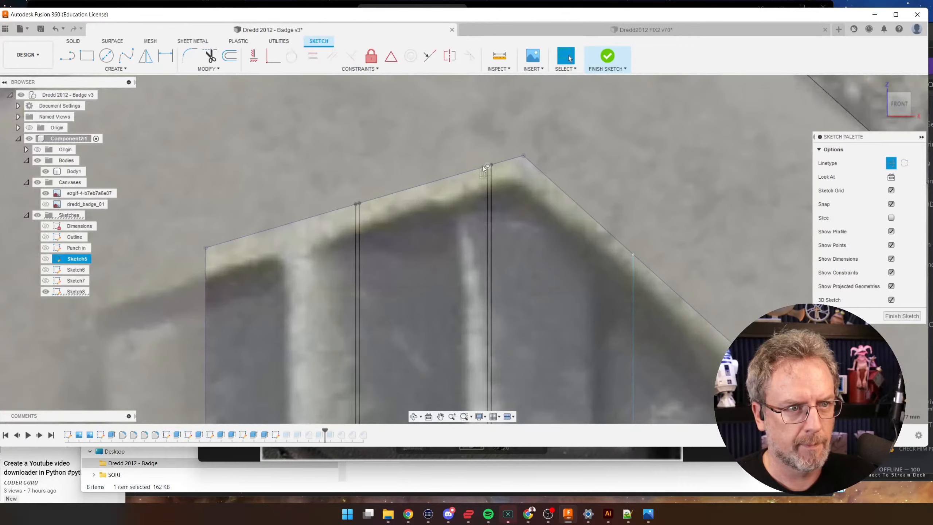
pyautogui.click(373, 61)
pyautogui.scroll(-6, 510, 185)
pyautogui.press('Escape')
pyautogui.scroll(-9, 481, 201)
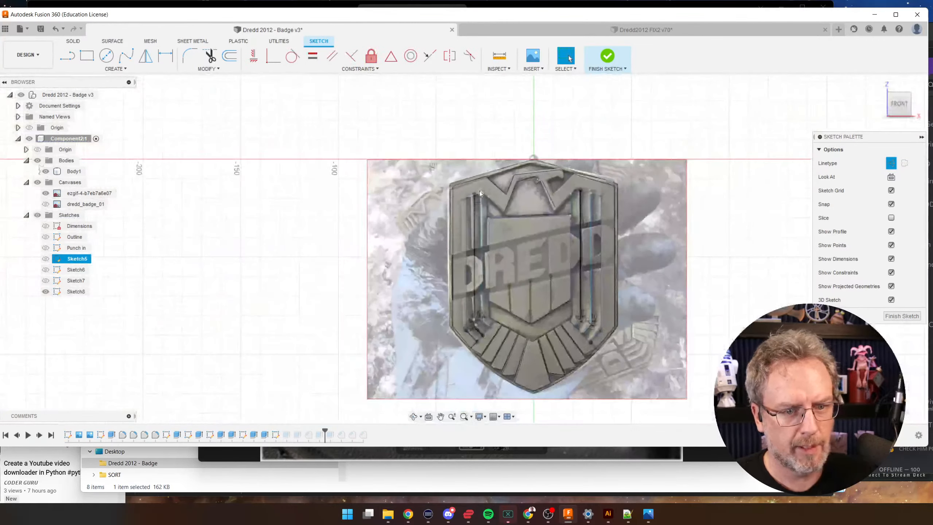
# - Move the free ends of both construction lines to the divider beside the outer strip and make them coincident with it
pyautogui.scroll(5, 498, 354)
pyautogui.scroll(5, 463, 176)
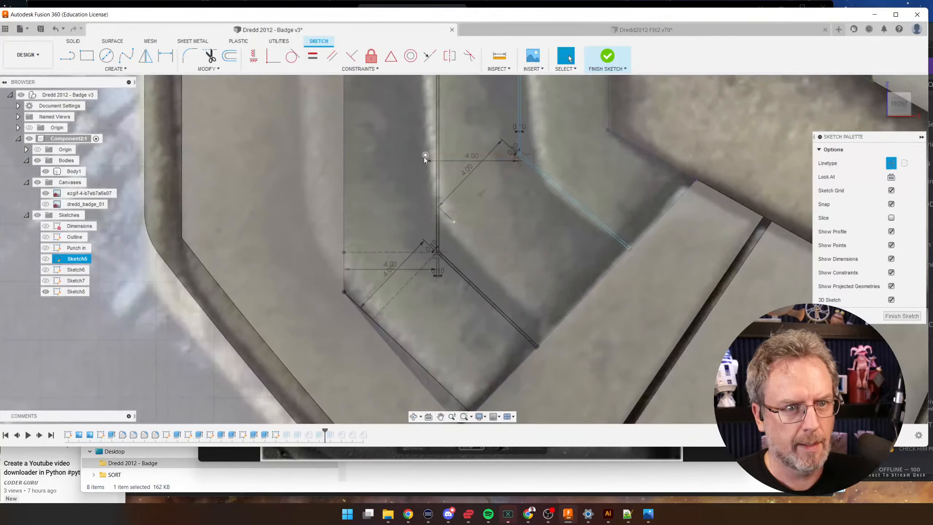
pyautogui.moveTo(425, 156); pyautogui.dragTo(439, 155)
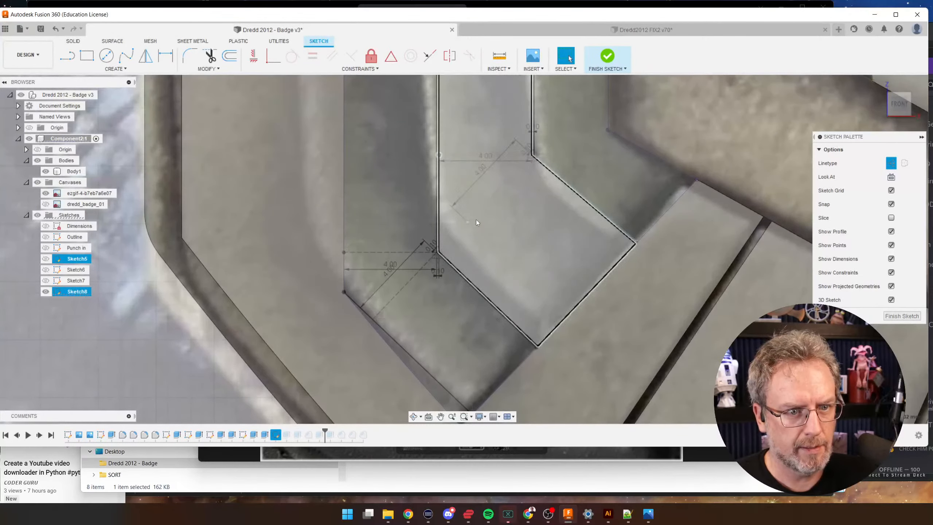
pyautogui.moveTo(468, 223); pyautogui.dragTo(467, 273)
pyautogui.scroll(3, 470, 268)
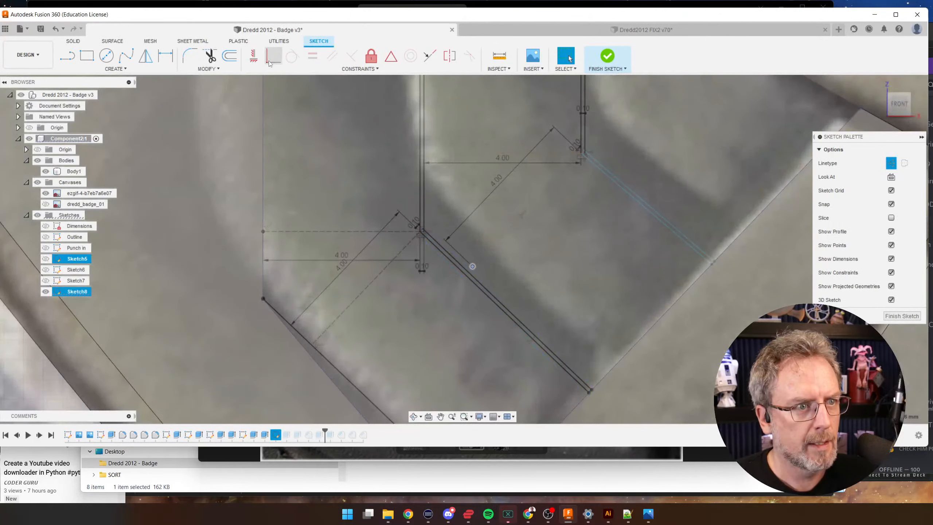
pyautogui.click(440, 245)
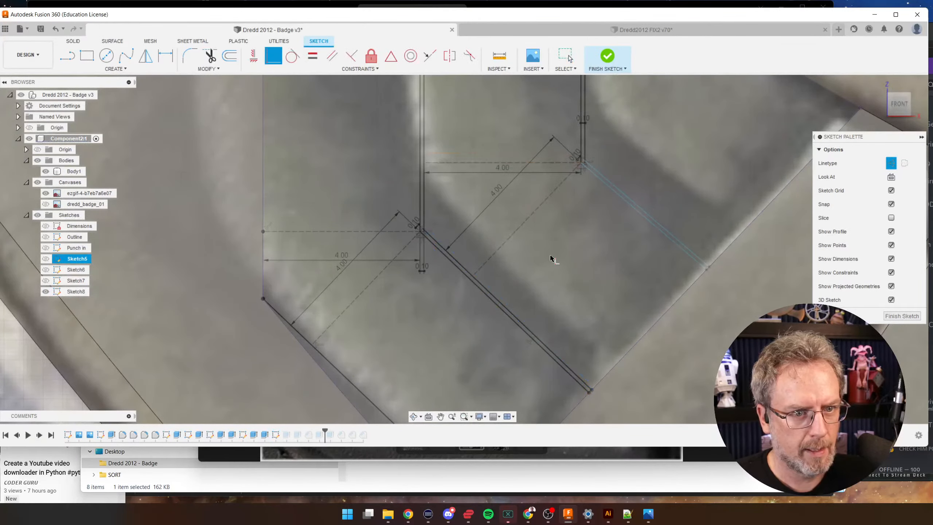
# - Apply perpendicular constraints between the construction lines and the outer divider's lines, and finish the sketch
pyautogui.click(480, 267)
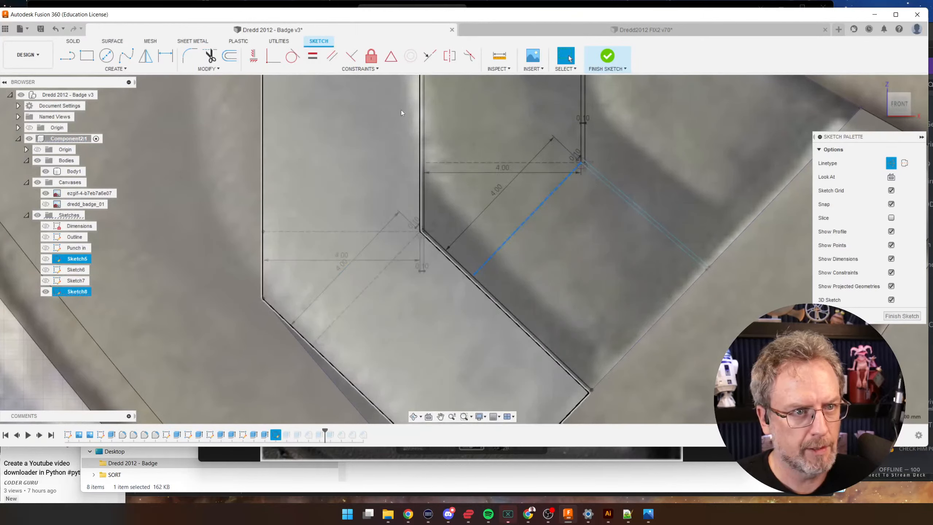
pyautogui.press('x')
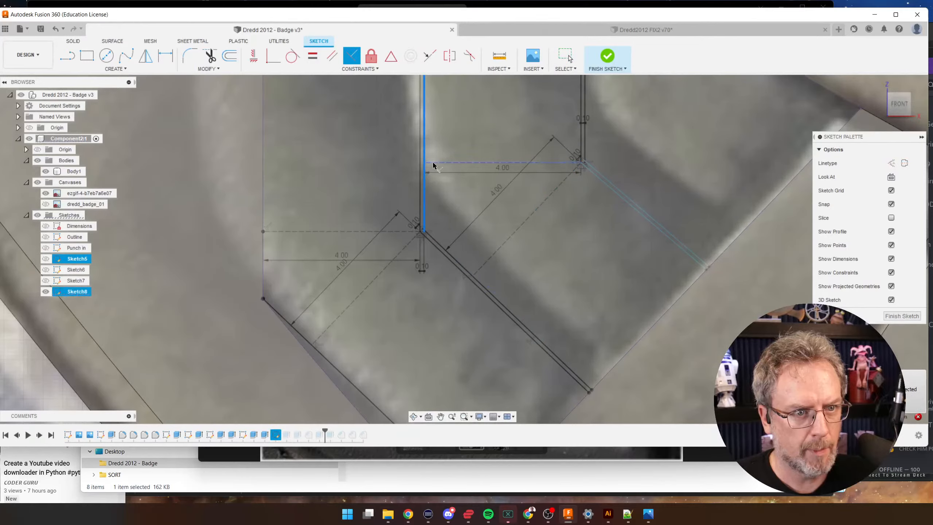
pyautogui.press('Escape')
pyautogui.click(545, 270)
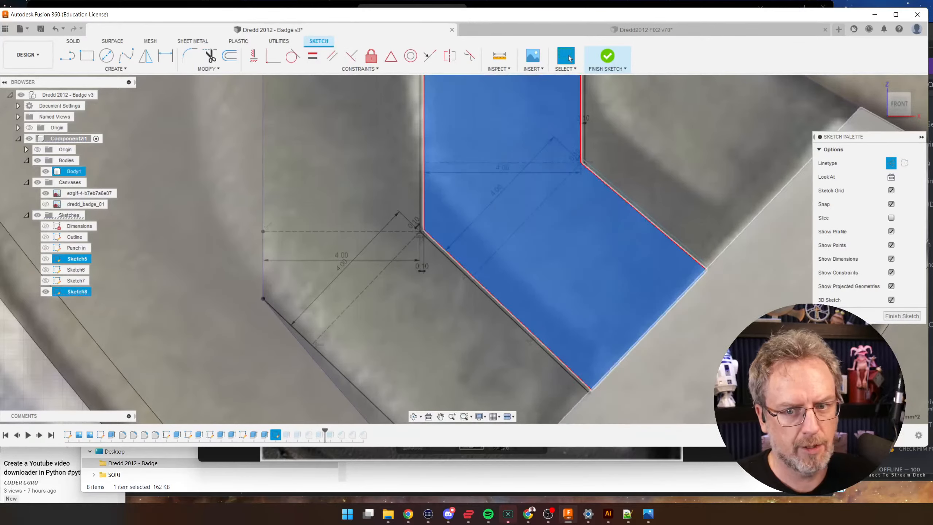
pyautogui.click(894, 317)
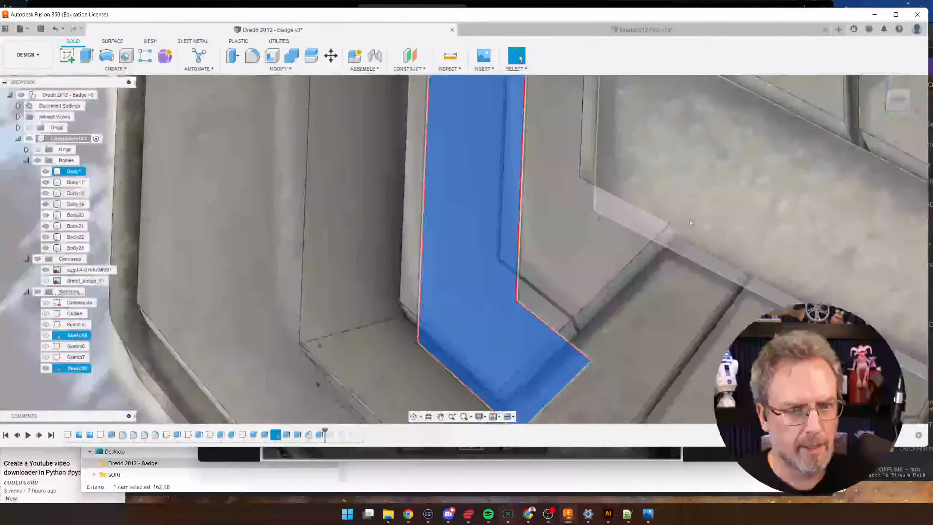
# - Chamfer the two edges on the inner side of the second groove strip with a two-distance chamfer of 4 mm and 1 mm
pyautogui.click(601, 224)
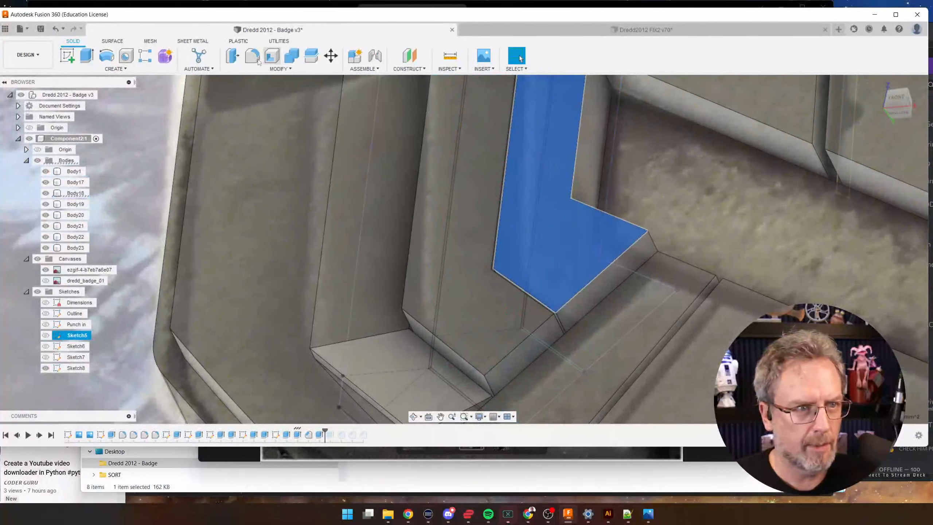
pyautogui.click(730, 247)
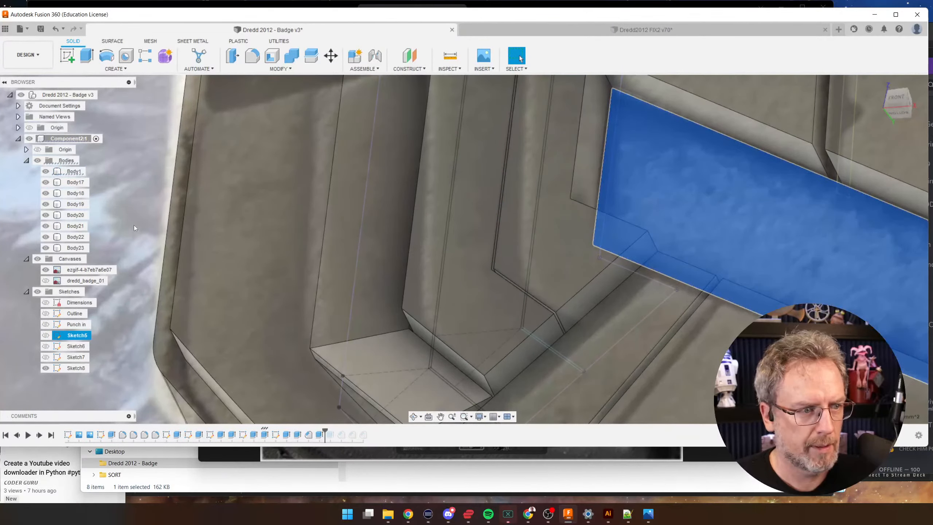
pyautogui.click(134, 224)
pyautogui.scroll(-3, 366, 245)
pyautogui.click(281, 69)
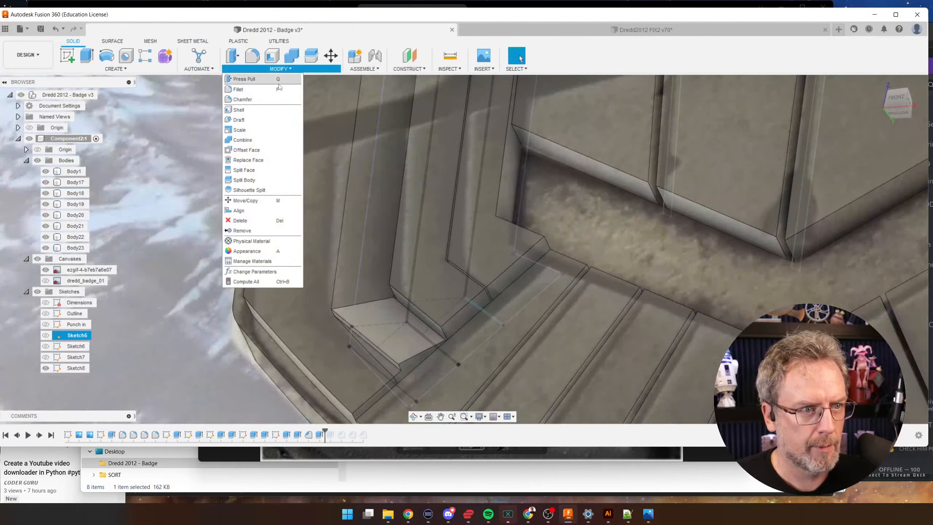
pyautogui.click(274, 100)
pyautogui.scroll(5, 457, 271)
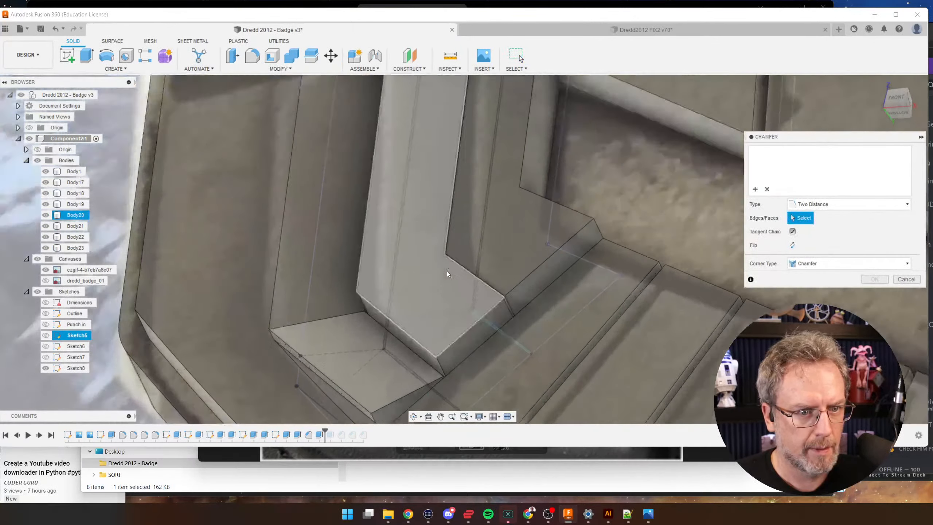
pyautogui.click(451, 259)
pyautogui.click(445, 231)
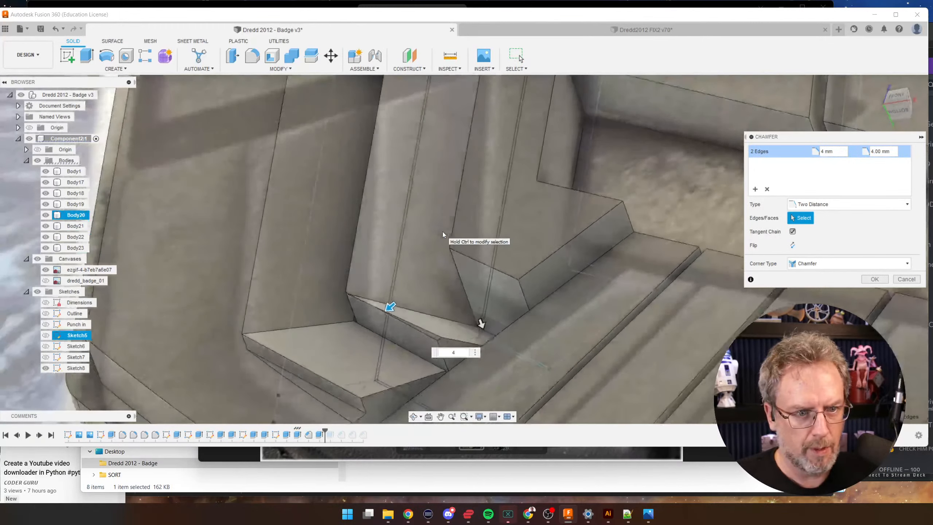
pyautogui.press('Tab')
pyautogui.write('1')
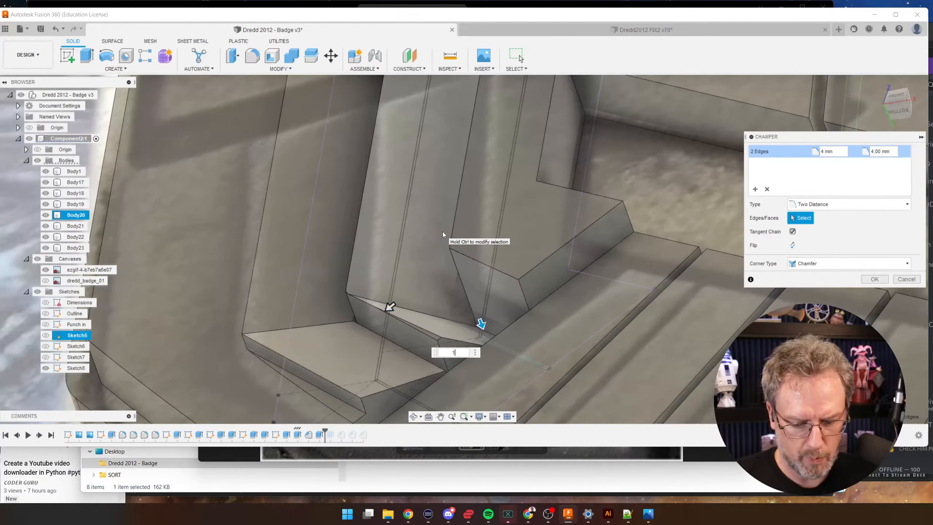
pyautogui.press('Return')
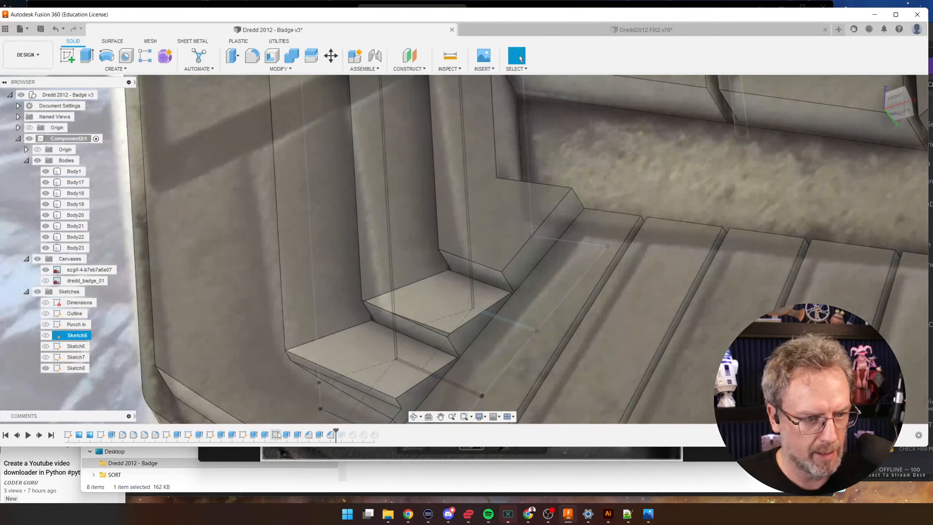
# - Open the groove strips' divider sketch, check the diagonal divider lines on the second strip, and finish the sketch
pyautogui.rightClick(276, 435)
pyautogui.click(312, 432)
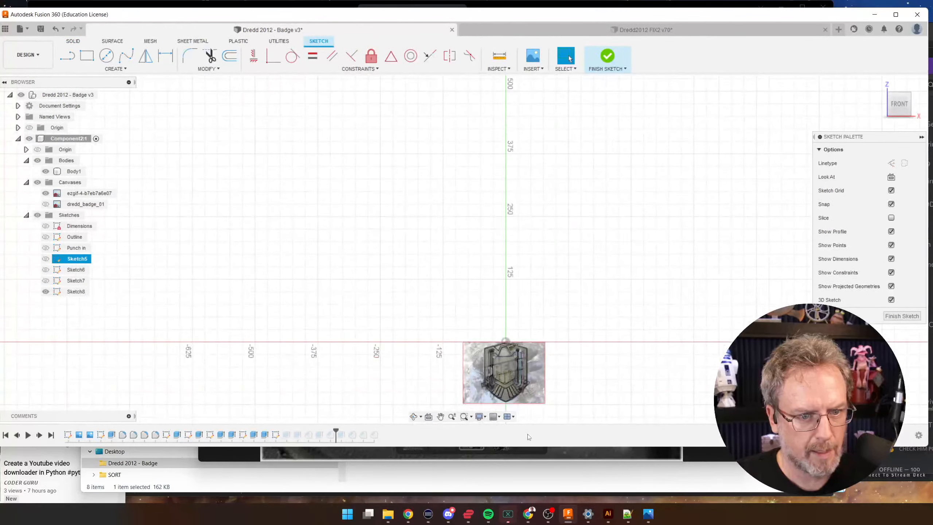
pyautogui.scroll(10, 494, 396)
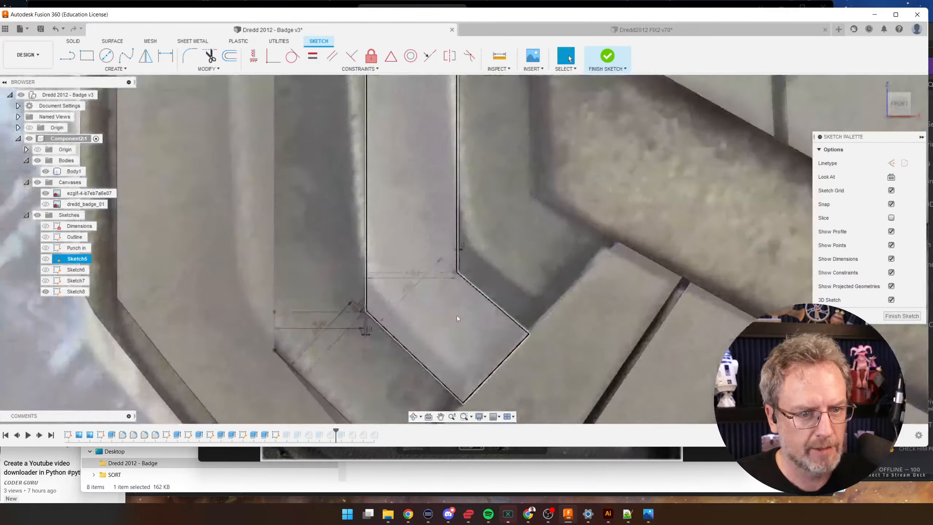
pyautogui.scroll(2, 457, 318)
pyautogui.click(497, 299)
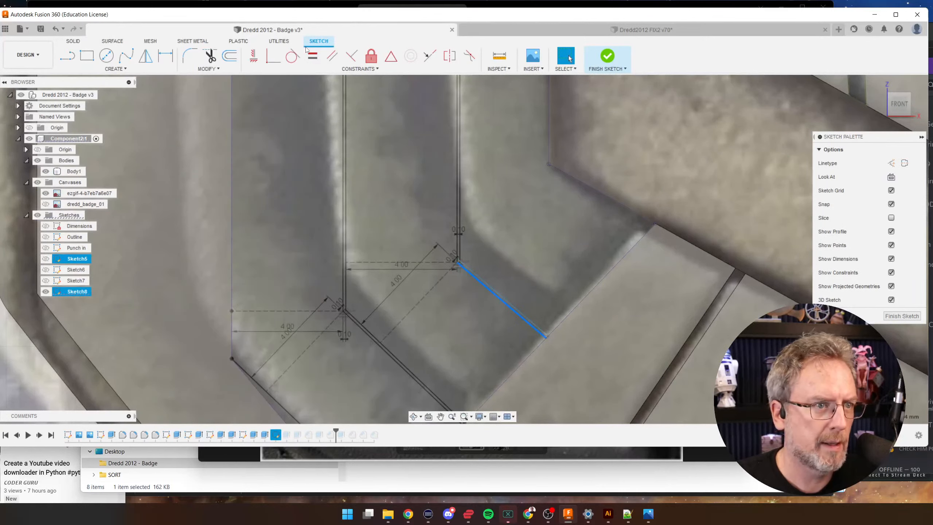
pyautogui.click(392, 351)
pyautogui.click(902, 316)
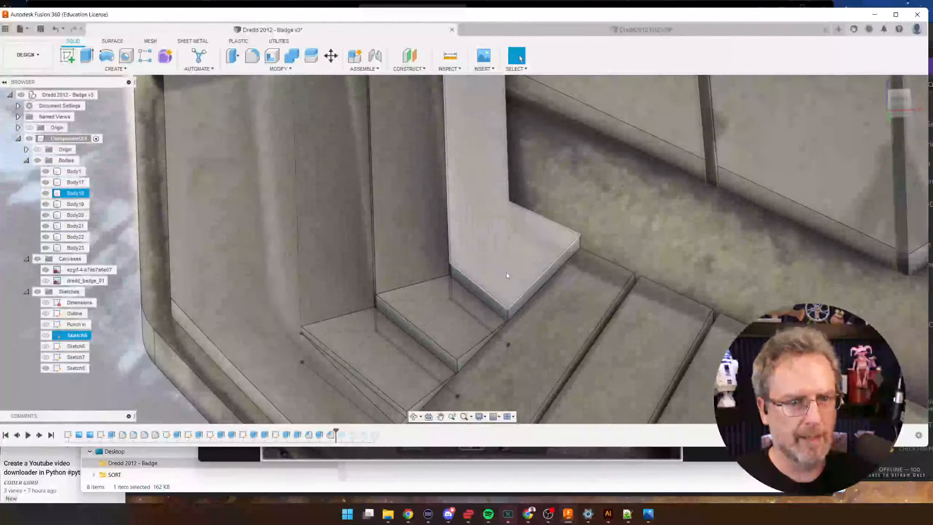
# - Examine the innermost strip's lower end against the lower left groove strips in the dredd_badge_01.jpg reference photo
pyautogui.click(505, 273)
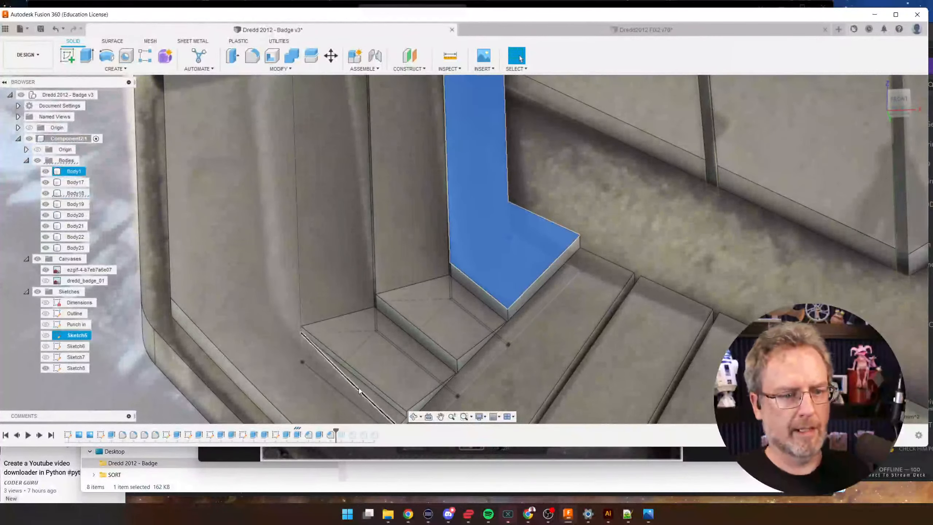
pyautogui.doubleClick(320, 434)
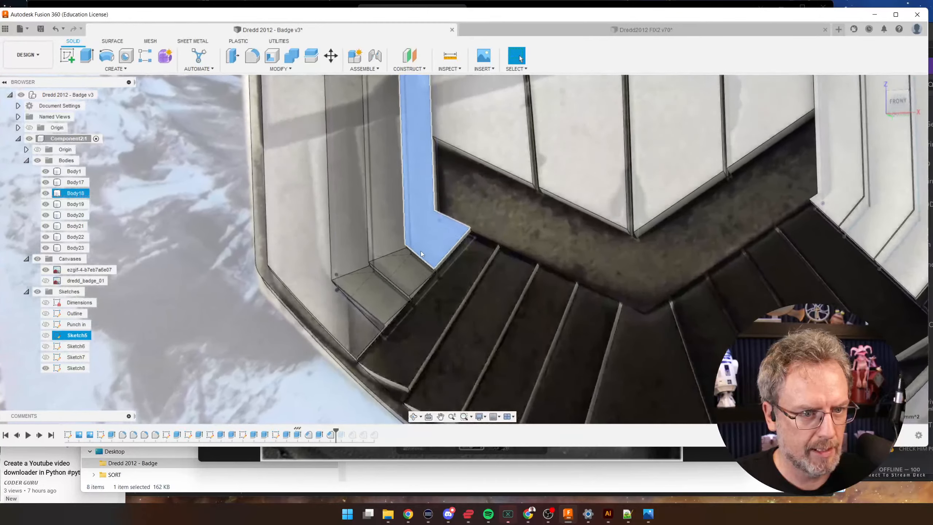
pyautogui.click(420, 251)
pyautogui.click(446, 460)
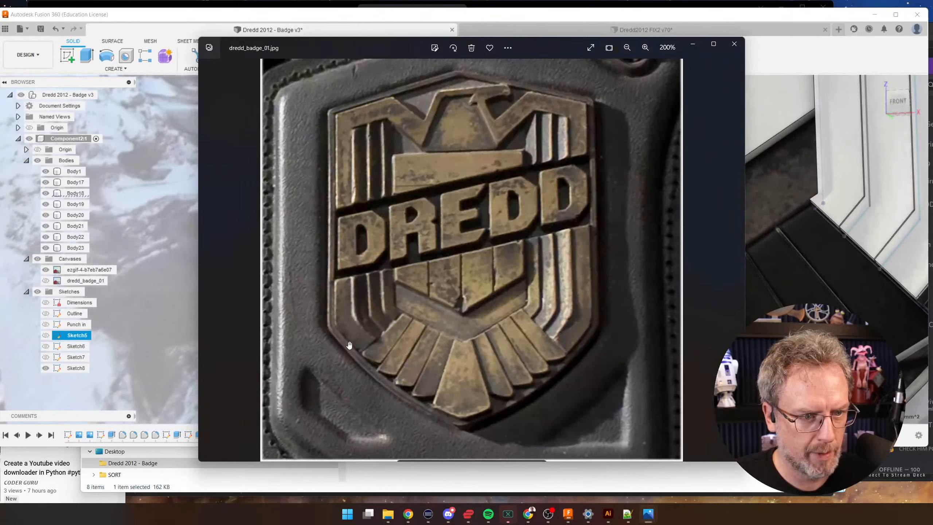
pyautogui.scroll(5, 367, 316)
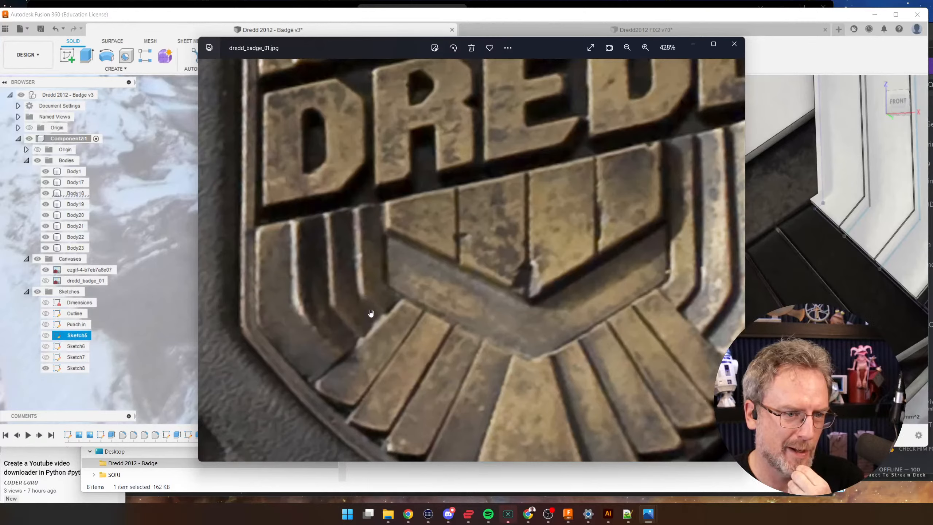
pyautogui.click(473, 14)
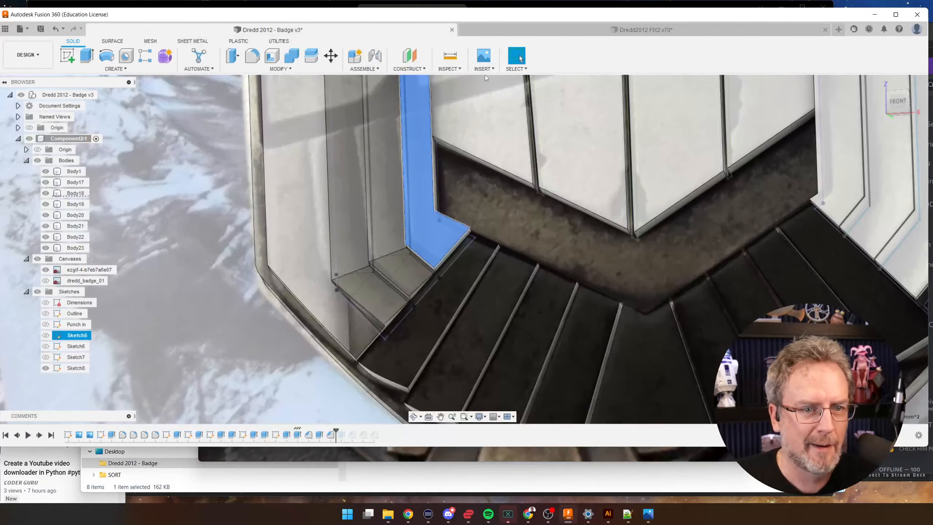
# - Reopen the divider sketch and draw a 4 mm construction line diagonally from the innermost strip's inner corner towards the bend in the neighbouring divider
pyautogui.keyDown('shift'); pyautogui.moveTo(456, 273); pyautogui.dragTo(371, 166, button='middle'); pyautogui.keyUp('shift')
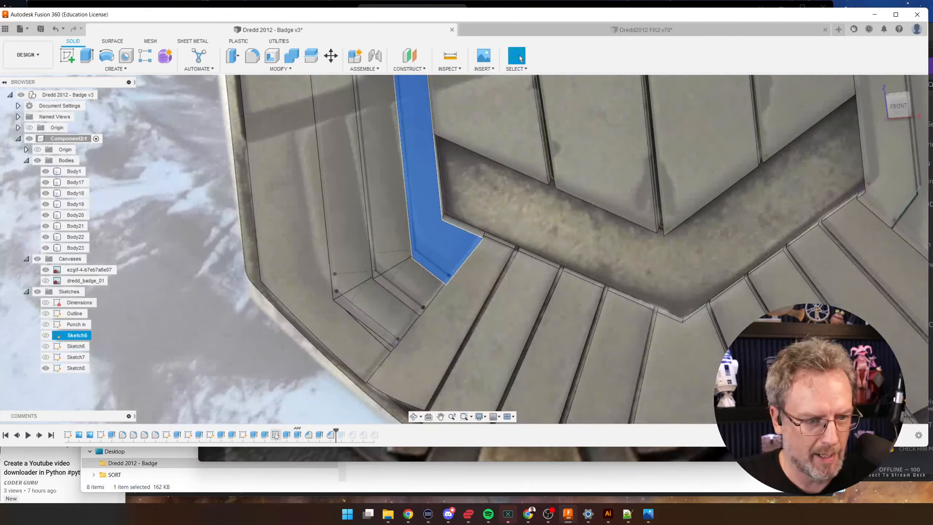
pyautogui.rightClick(275, 434)
pyautogui.click(315, 341)
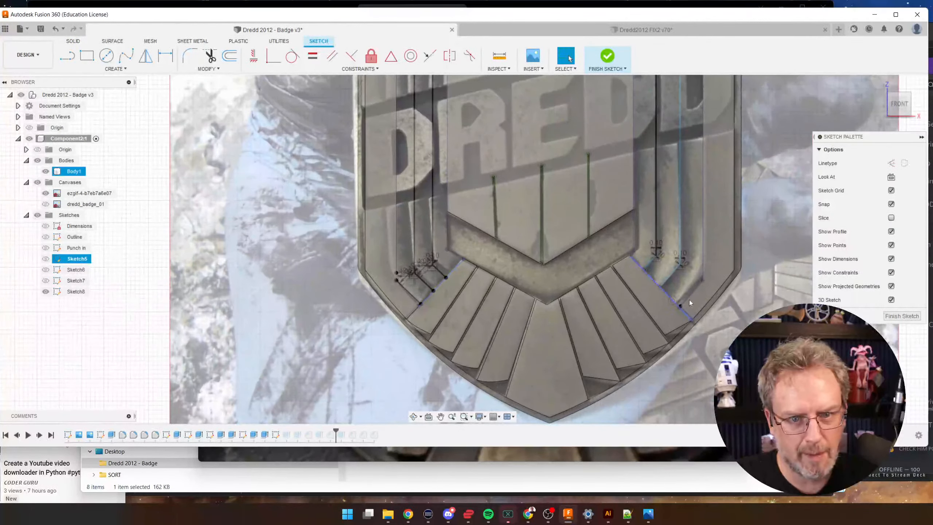
pyautogui.scroll(3, 693, 302)
pyautogui.scroll(4, 699, 303)
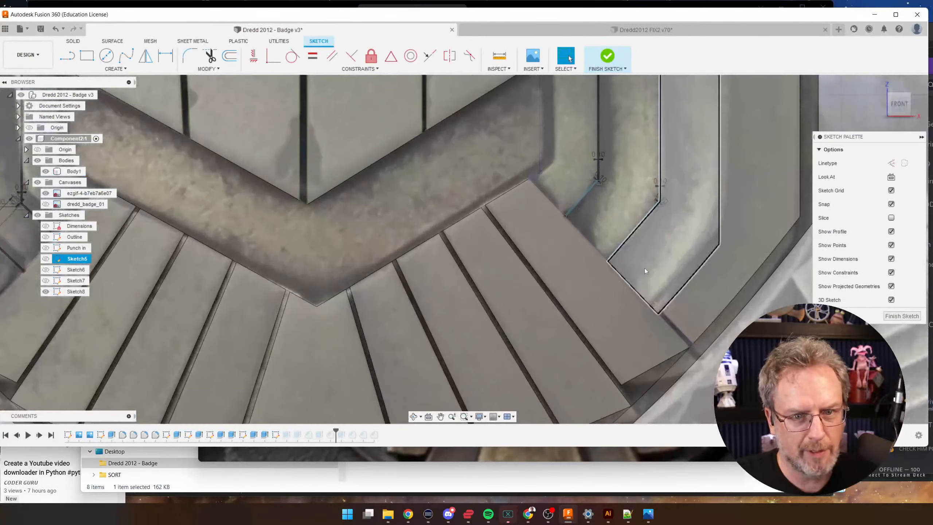
pyautogui.scroll(-5, 663, 248)
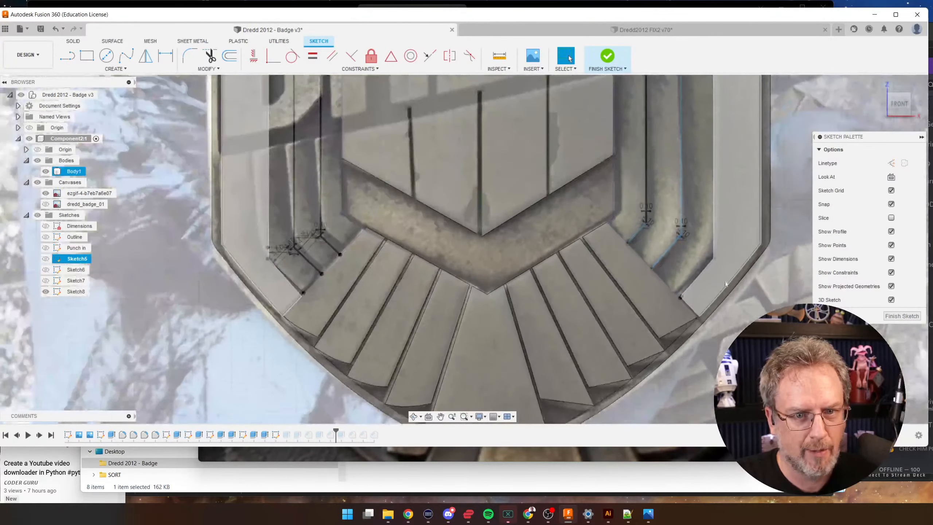
pyautogui.scroll(4, 419, 250)
pyautogui.scroll(5, 491, 239)
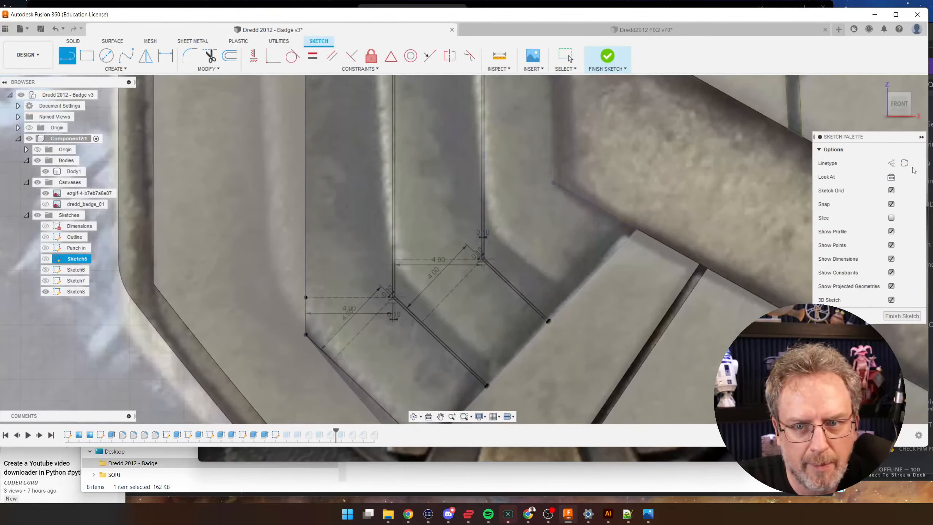
pyautogui.click(890, 163)
pyautogui.scroll(2, 568, 194)
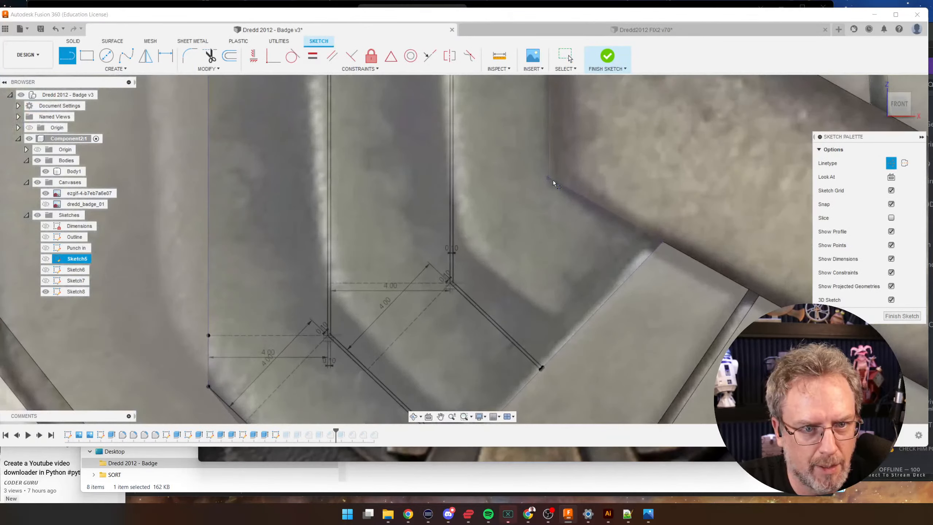
pyautogui.click(549, 178)
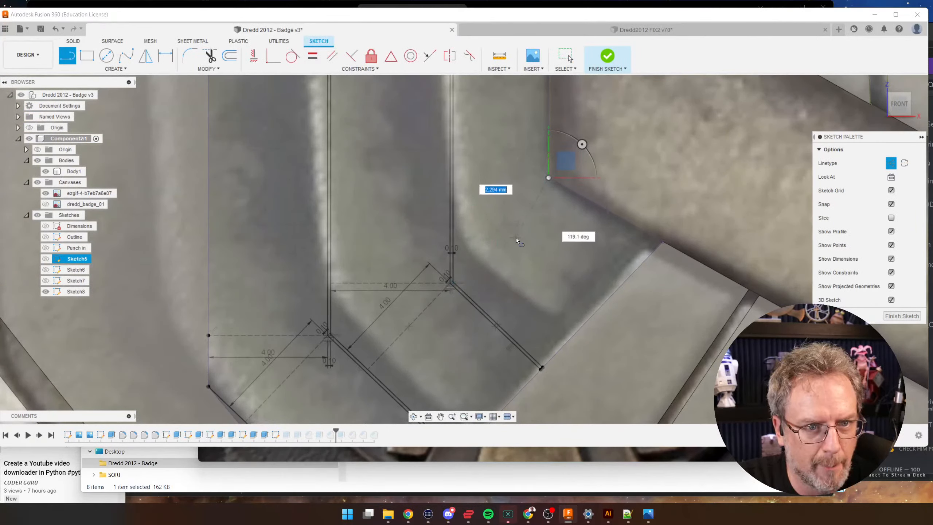
pyautogui.write('4')
pyautogui.press('Return')
pyautogui.press('Escape')
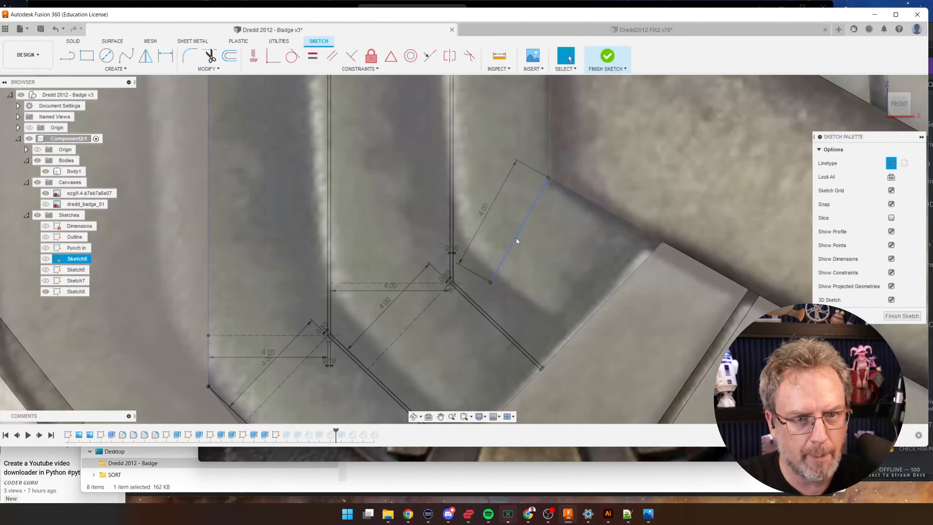
# - Draw a horizontal construction line about 3.2 mm long from the same inner corner to the neighbouring divider and delete its length dimension
pyautogui.scroll(3, 548, 175)
pyautogui.click(548, 171)
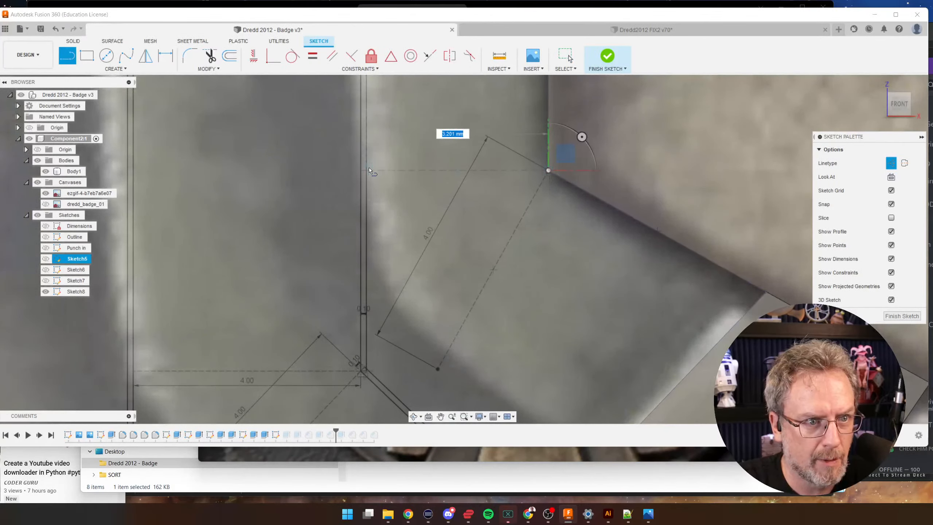
pyautogui.click(367, 170)
pyautogui.press('Escape')
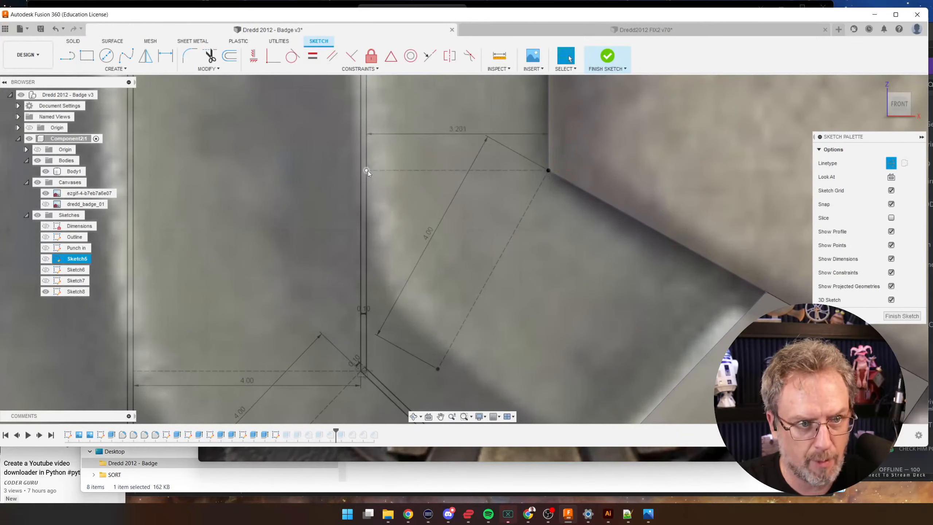
pyautogui.scroll(-4, 378, 164)
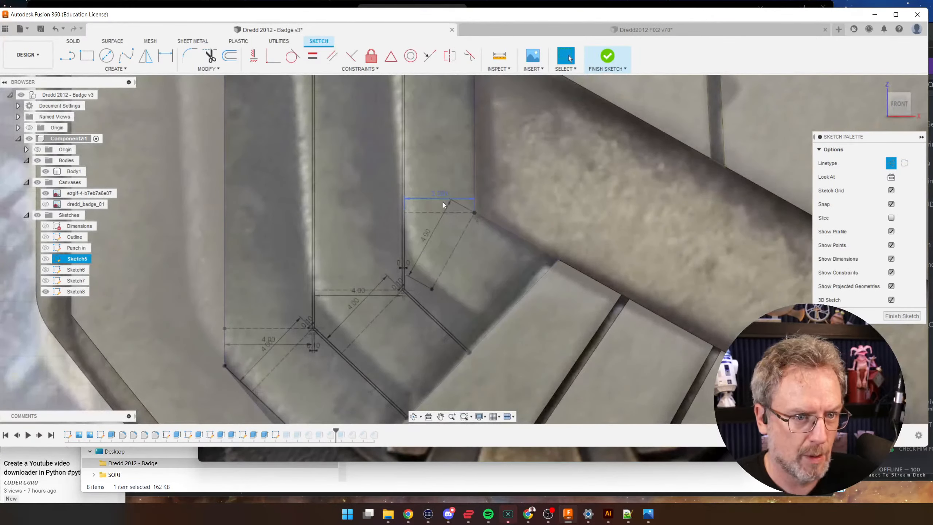
pyautogui.press('Delete')
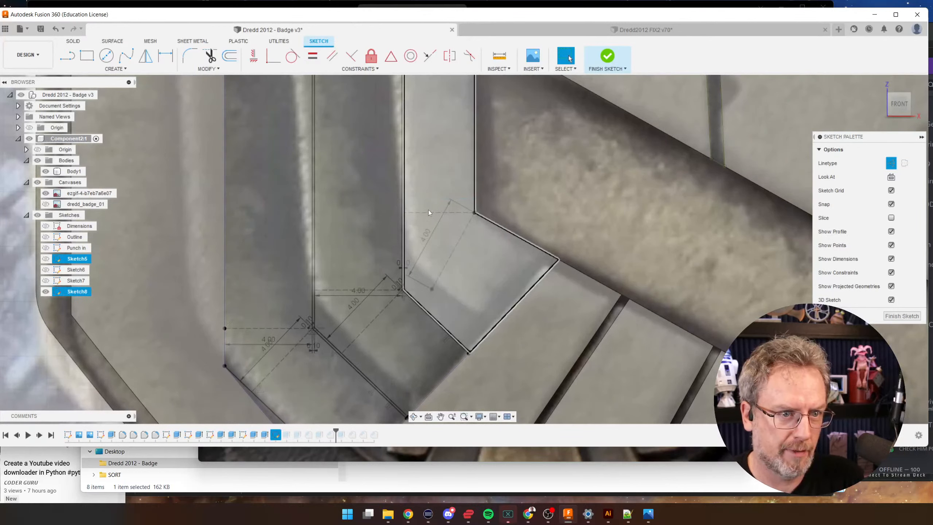
# - Set the second strip's horizontal width dimension between its two dividers to 3.8 mm
pyautogui.scroll(1, 354, 294)
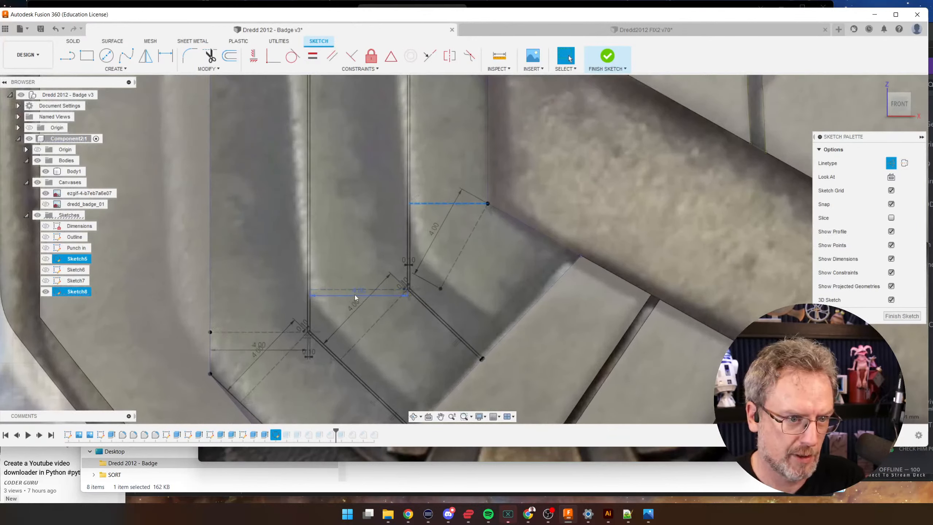
pyautogui.doubleClick(354, 295)
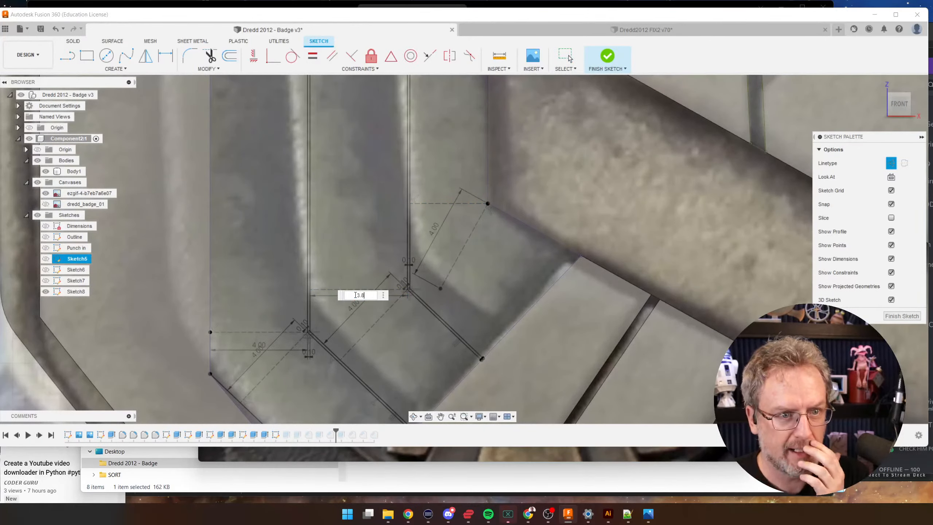
pyautogui.press('Return')
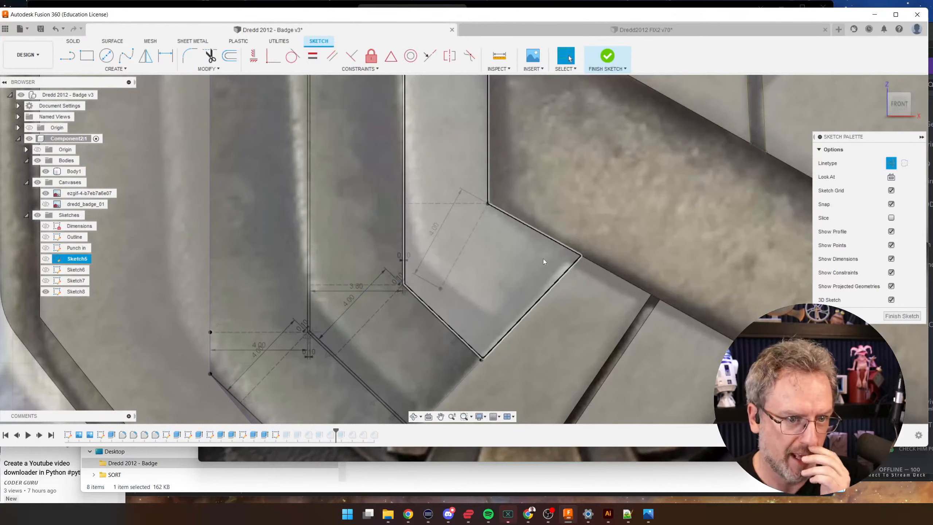
# - Sketch a line about 4.5 mm long from the innermost divider's bend down to the angled end edge of the innermost strip
pyautogui.click(71, 58)
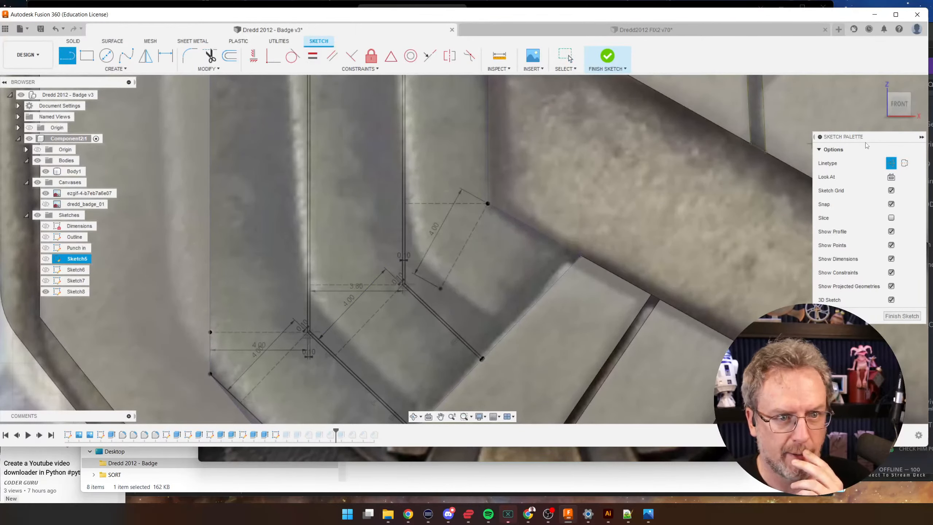
pyautogui.scroll(2, 446, 290)
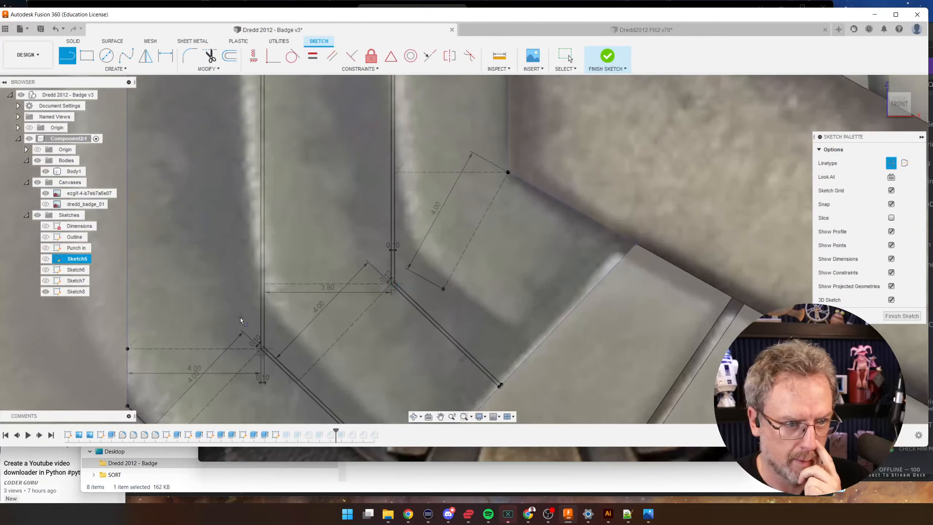
pyautogui.press('Escape')
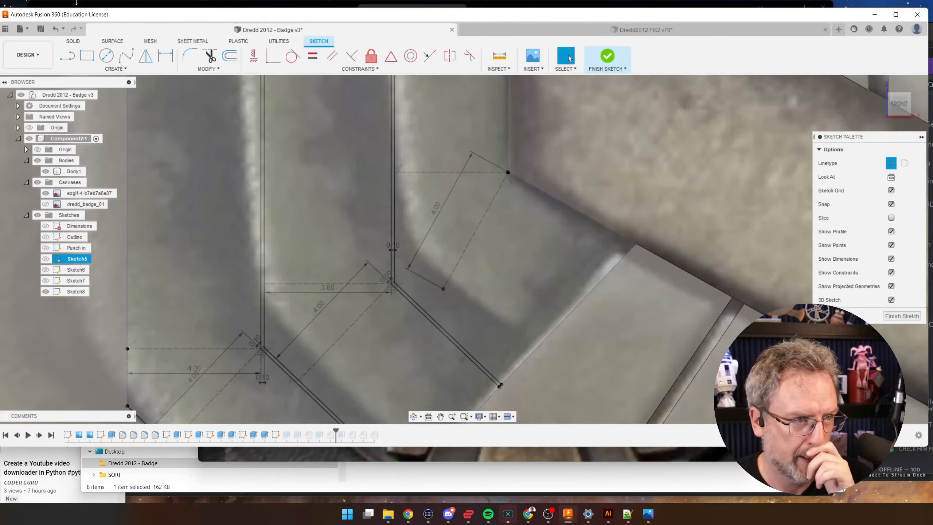
pyautogui.press('l')
pyautogui.scroll(2, 396, 269)
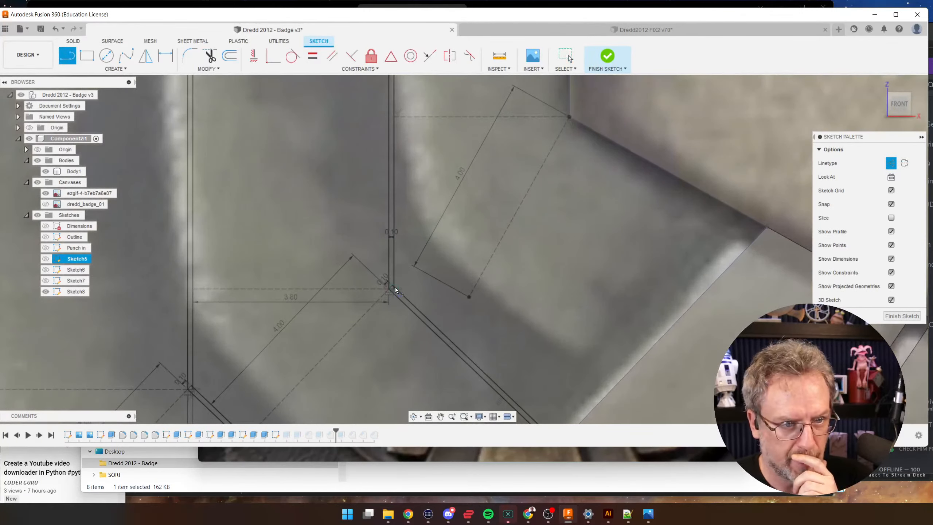
pyautogui.scroll(2, 395, 289)
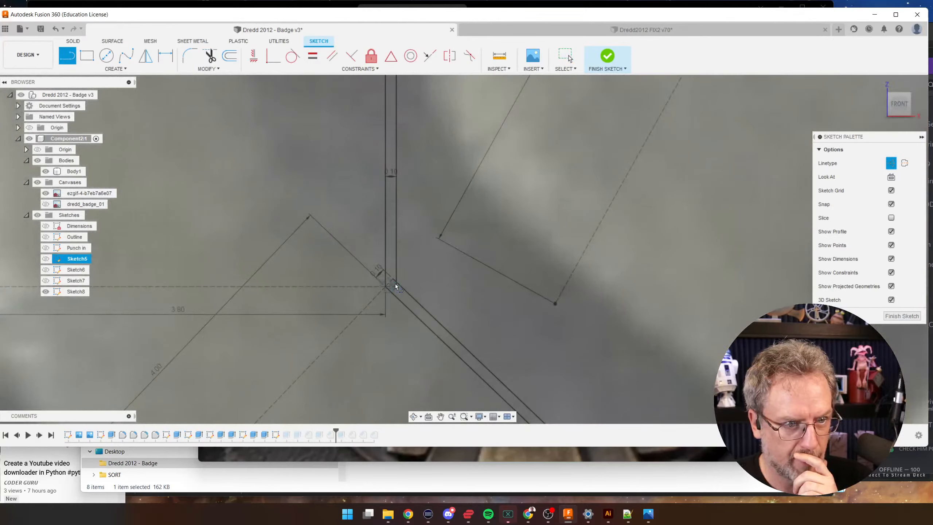
pyautogui.scroll(2, 397, 280)
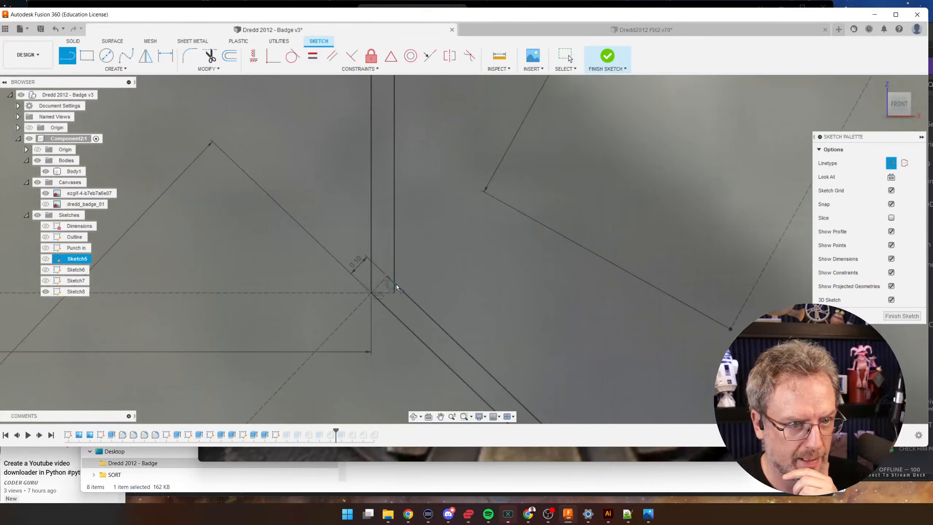
pyautogui.click(395, 291)
pyautogui.scroll(-3, 452, 233)
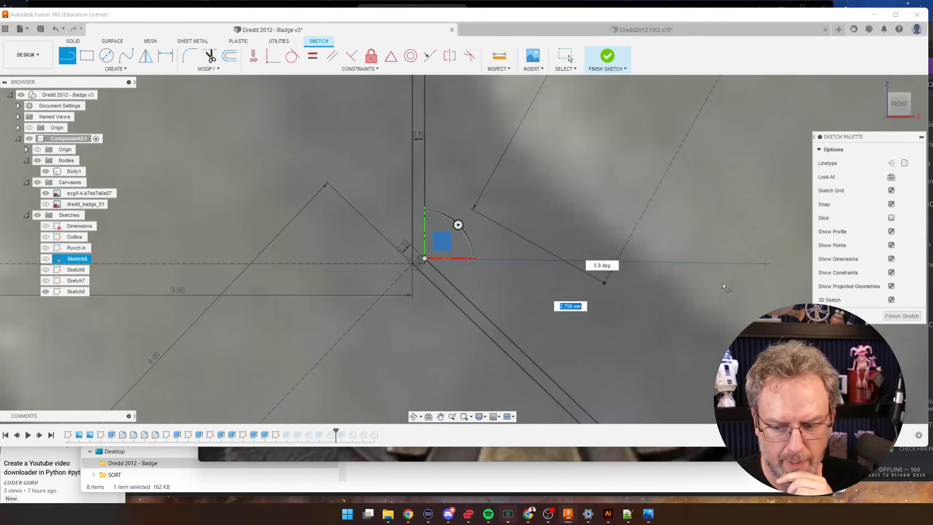
pyautogui.scroll(-5, 697, 249)
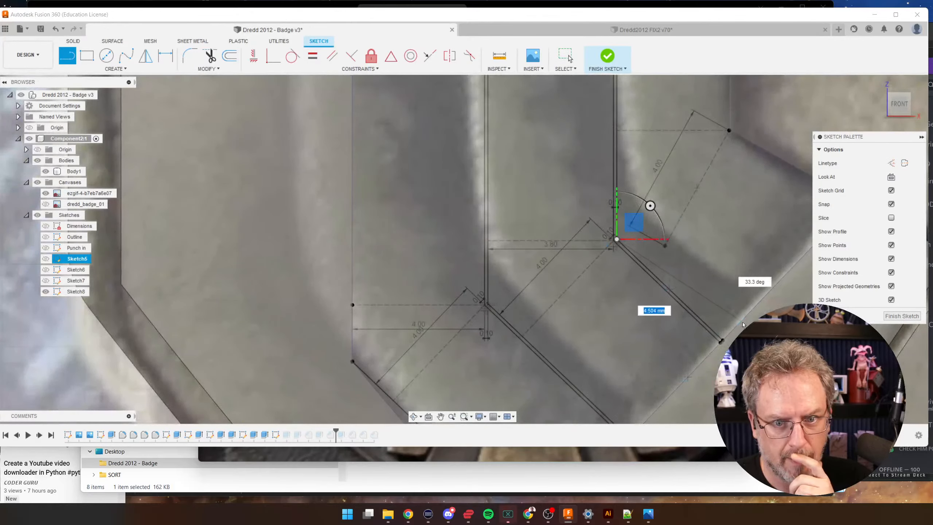
pyautogui.click(742, 322)
pyautogui.scroll(-3, 653, 309)
pyautogui.scroll(2, 772, 266)
pyautogui.press('Escape')
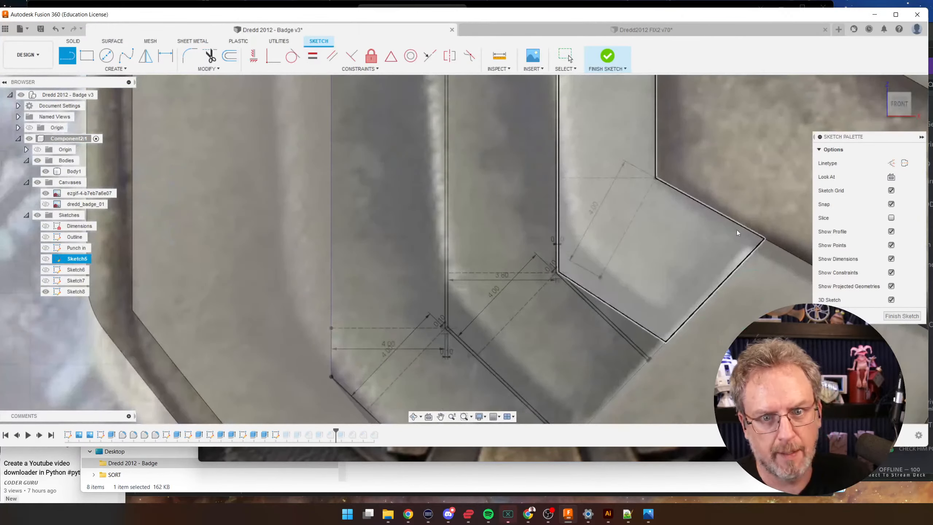
# - Constrain the new line parallel to the sloped upper edge of the innermost strip's lower end
pyautogui.click(736, 225)
pyautogui.click(255, 62)
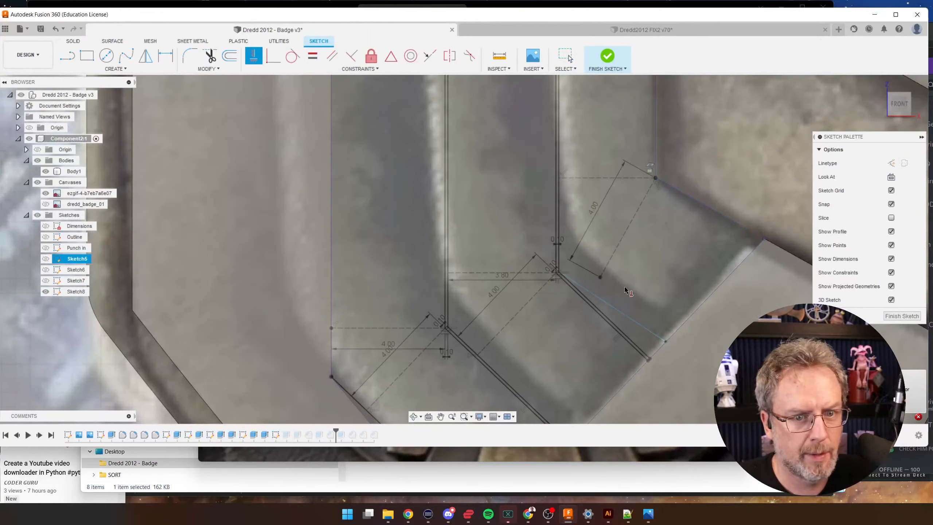
pyautogui.press('Escape')
pyautogui.click(717, 222)
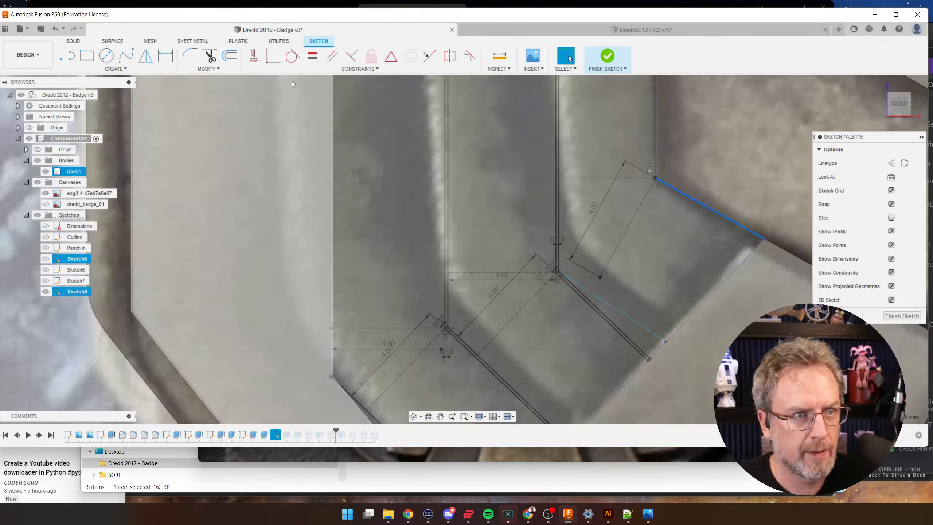
pyautogui.click(610, 307)
pyautogui.press('Escape')
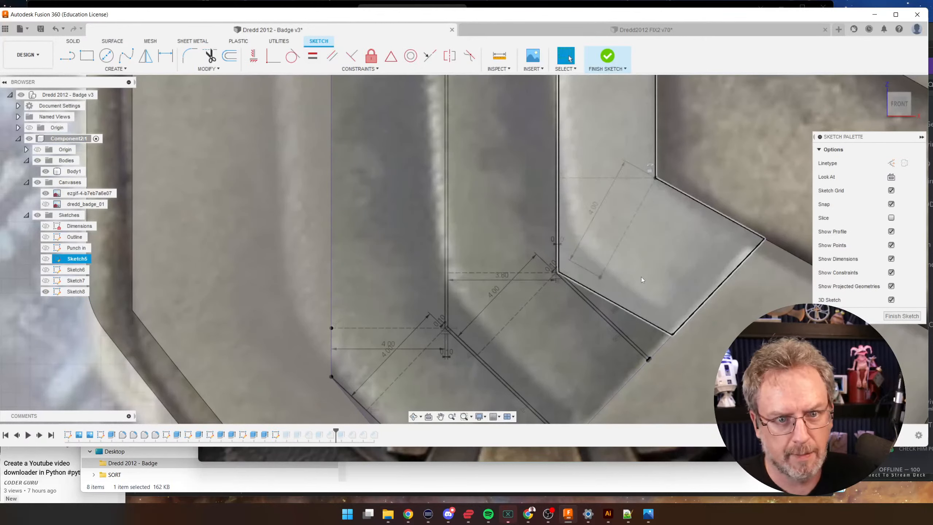
# - Delete the 4 mm dimension on the innermost strip's diagonal construction line and attach its free end to the new parallel line
pyautogui.click(602, 277)
pyautogui.press('Delete')
pyautogui.click(595, 292)
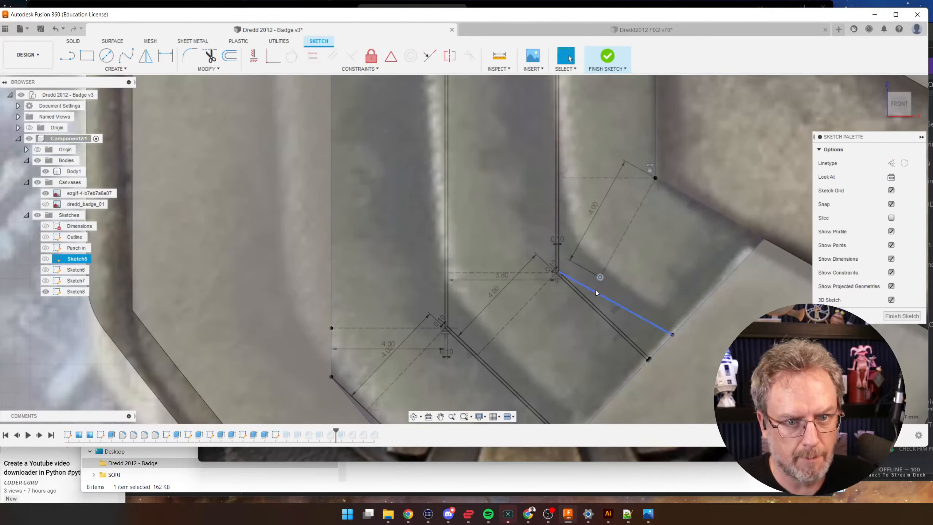
pyautogui.click(591, 205)
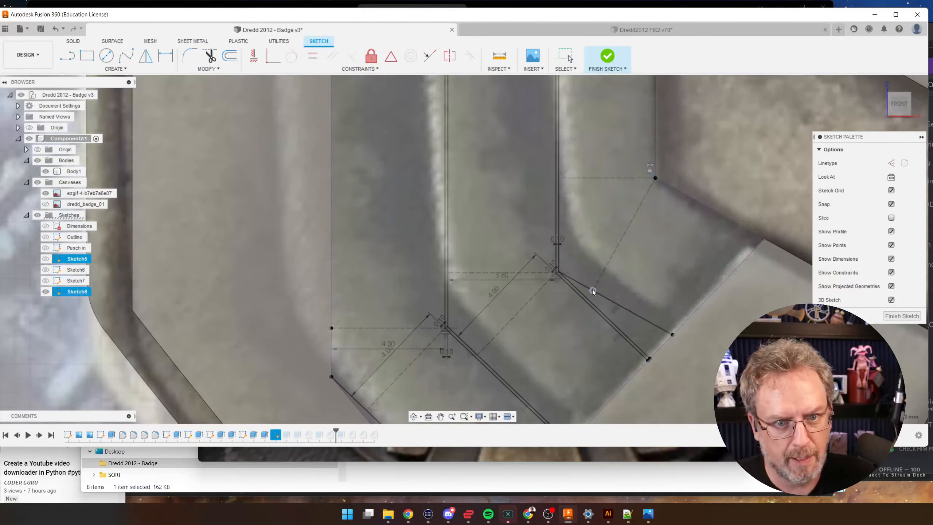
# - Check the lengths of the horizontal and diagonal construction lines across the innermost strip
pyautogui.click(609, 178)
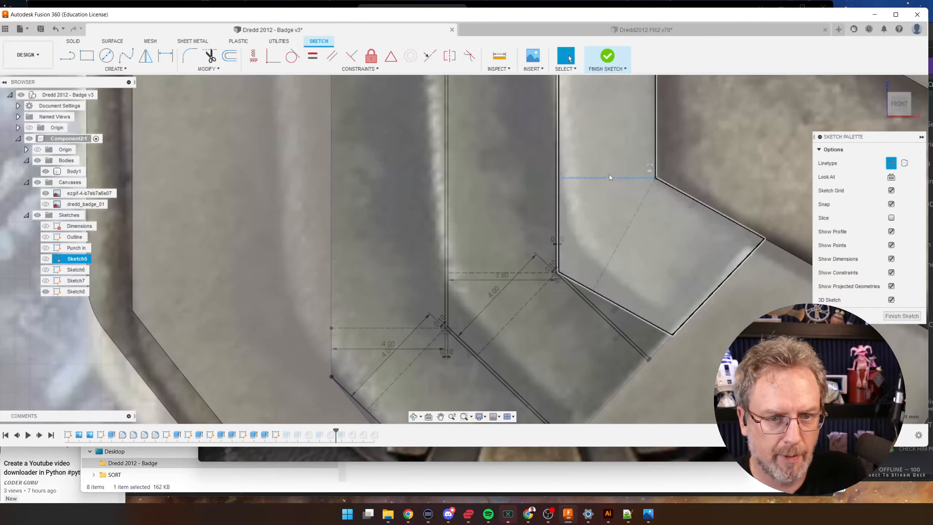
pyautogui.press('d')
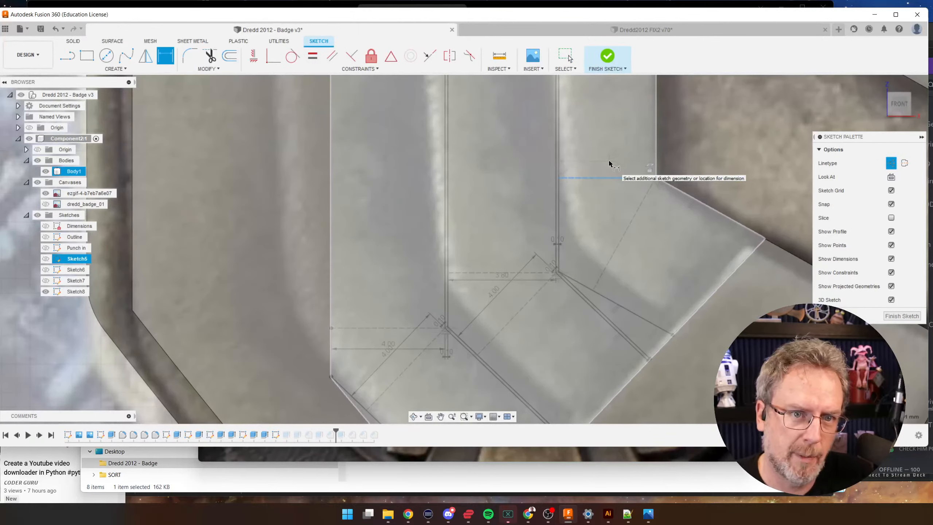
pyautogui.press('Escape')
pyautogui.click(623, 233)
pyautogui.press('d')
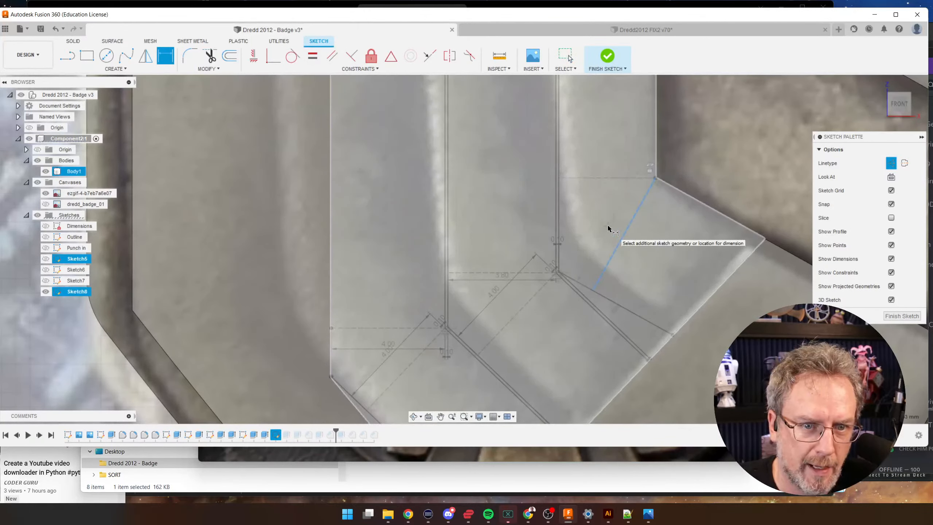
pyautogui.press('Escape')
# - Set both the horizontal and the diagonal width dimensions of the second strip to 4.2 mm
pyautogui.scroll(-2, 587, 254)
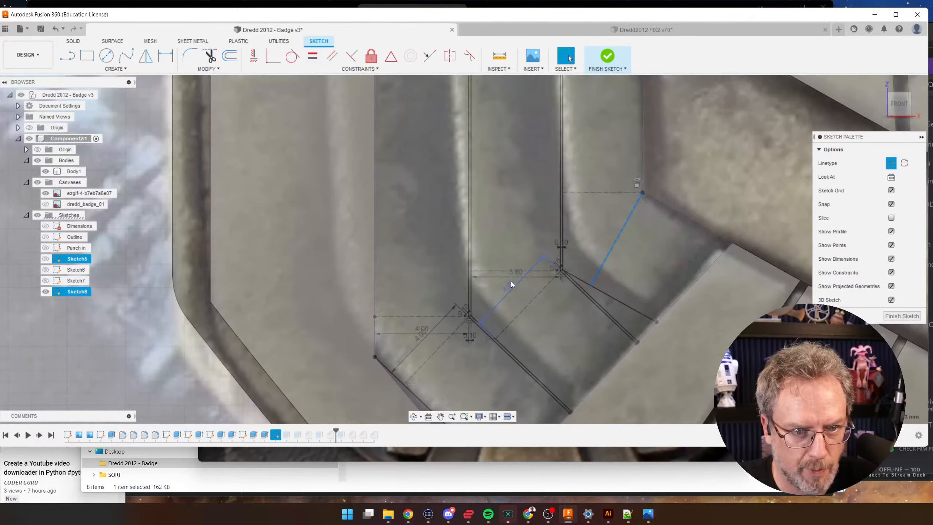
pyautogui.doubleClick(515, 275)
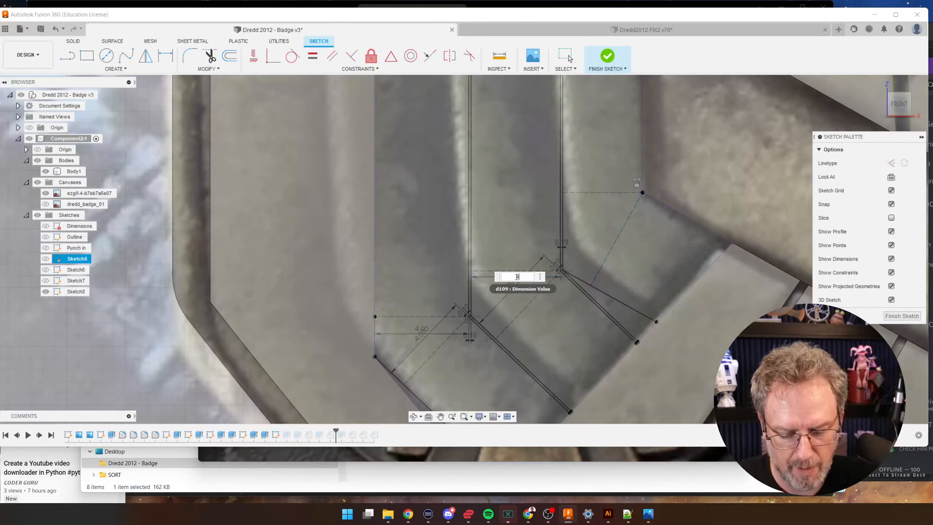
pyautogui.press('Return')
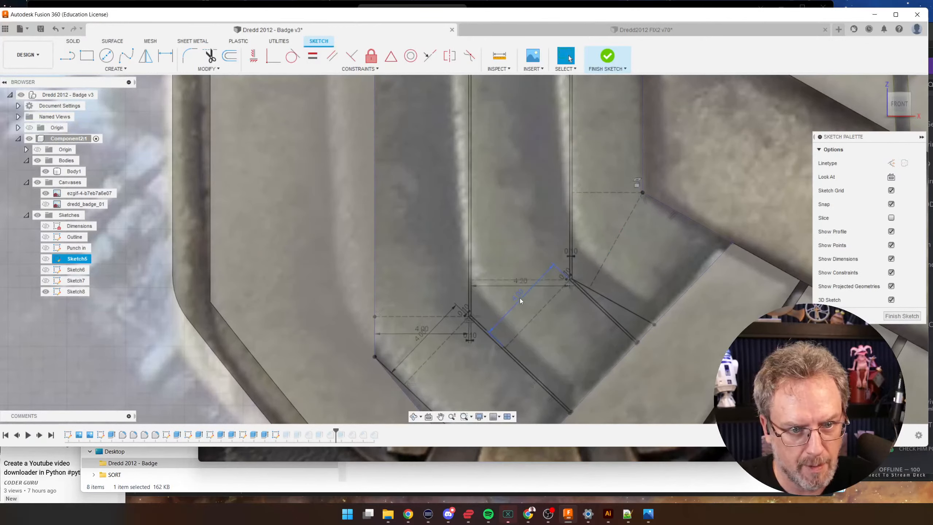
pyautogui.doubleClick(519, 298)
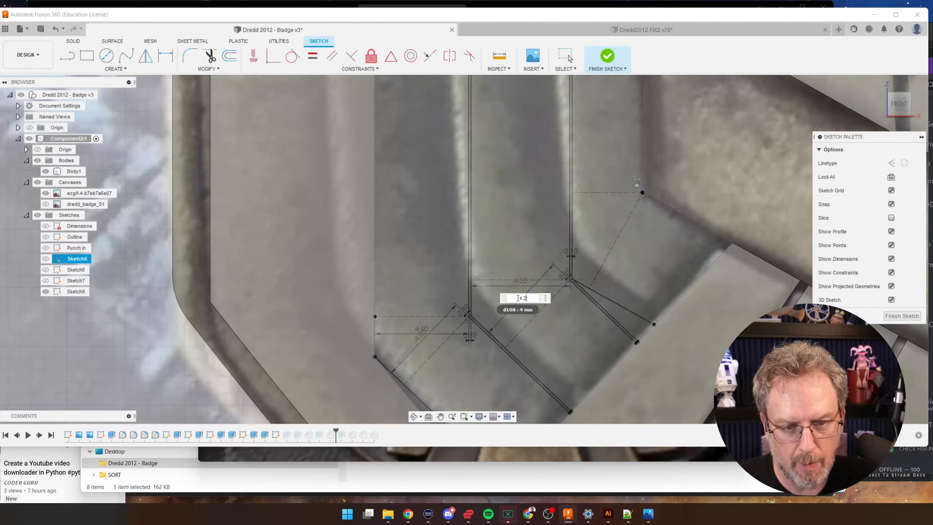
pyautogui.write('4.2')
pyautogui.press('Return')
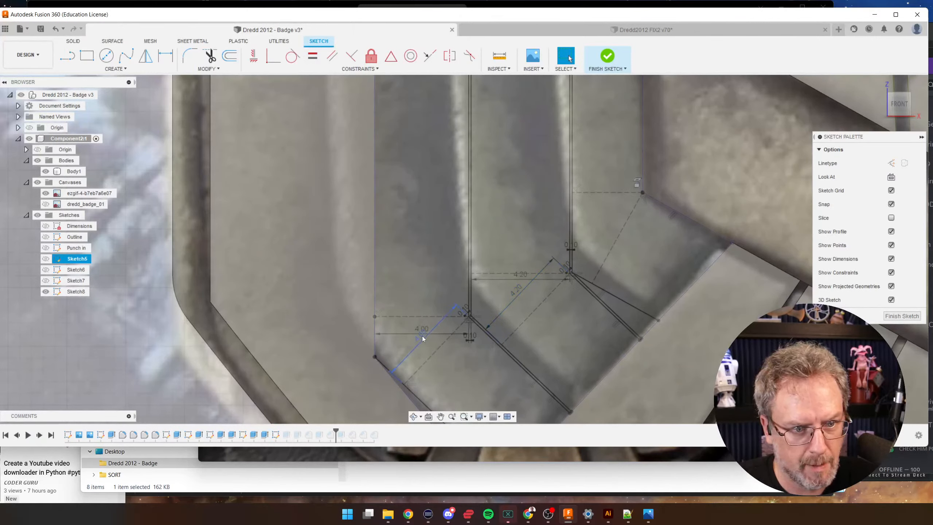
# - Set the outermost strip's diagonal and horizontal width dimensions to 4.2 mm
pyautogui.doubleClick(422, 338)
pyautogui.press('Return')
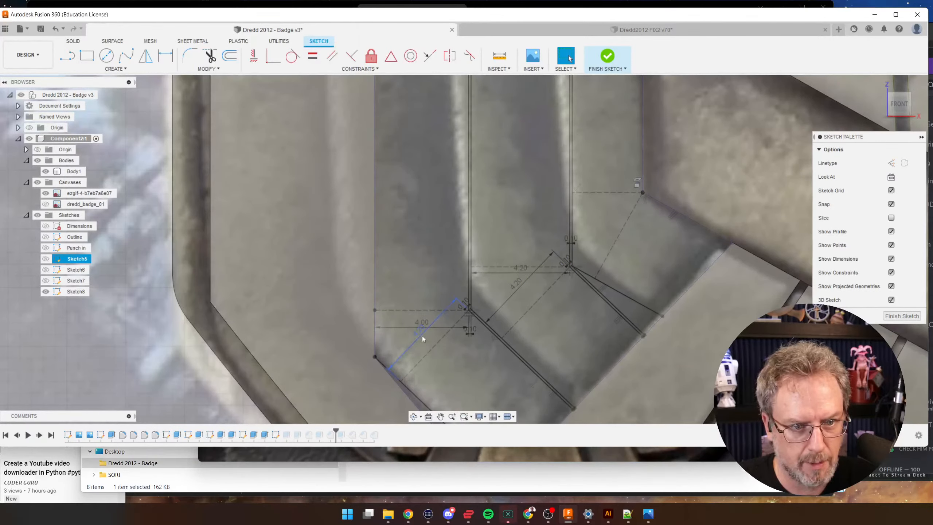
pyautogui.doubleClick(420, 323)
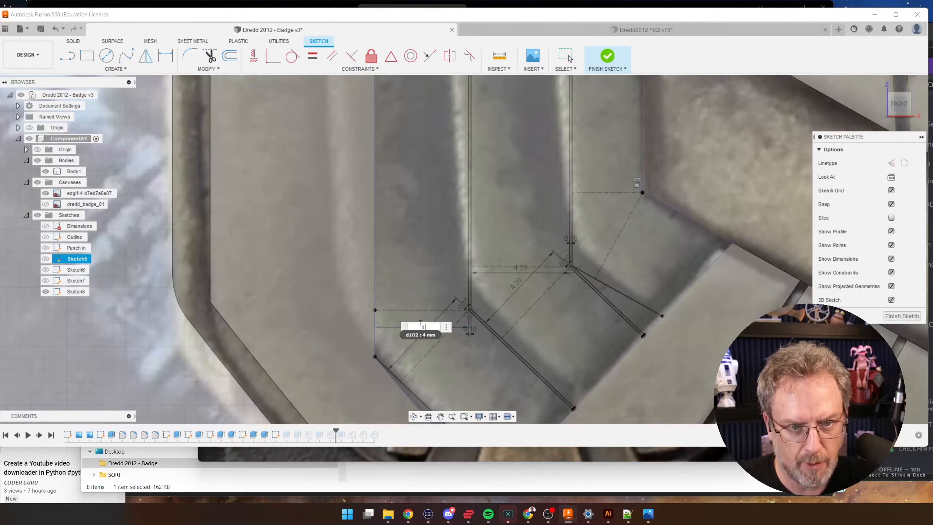
pyautogui.press('Return')
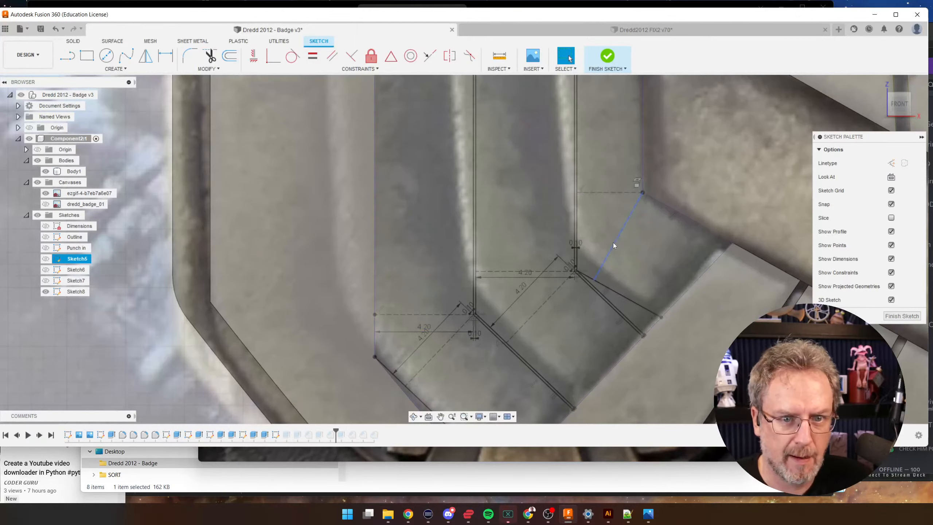
# - Draw a line about 5.3 mm long from the innermost divider above its bend to the strip's angled end edge, using the regular linetype
pyautogui.press('l')
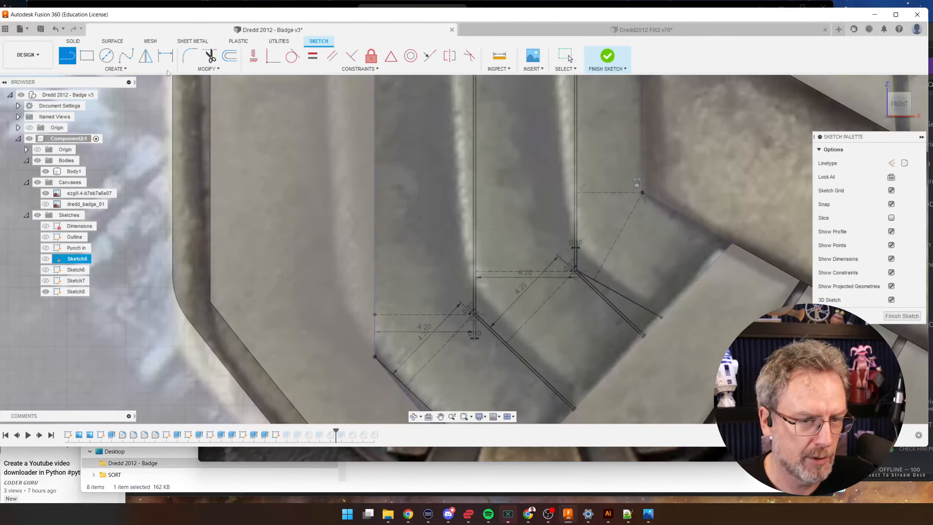
pyautogui.scroll(3, 609, 177)
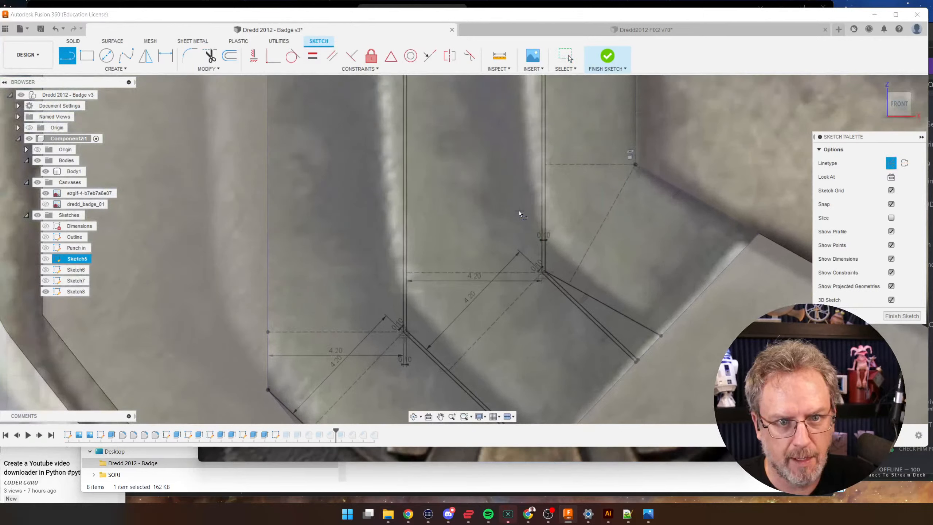
pyautogui.click(546, 214)
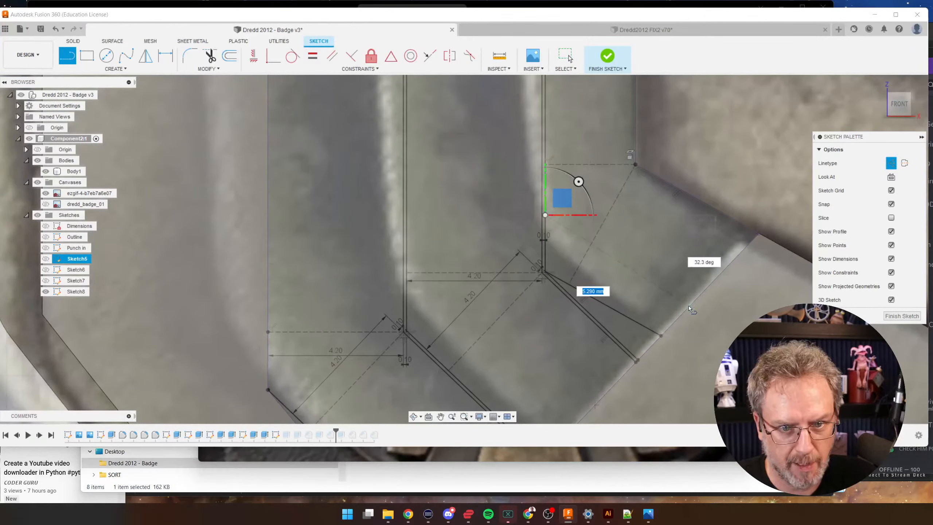
pyautogui.click(689, 306)
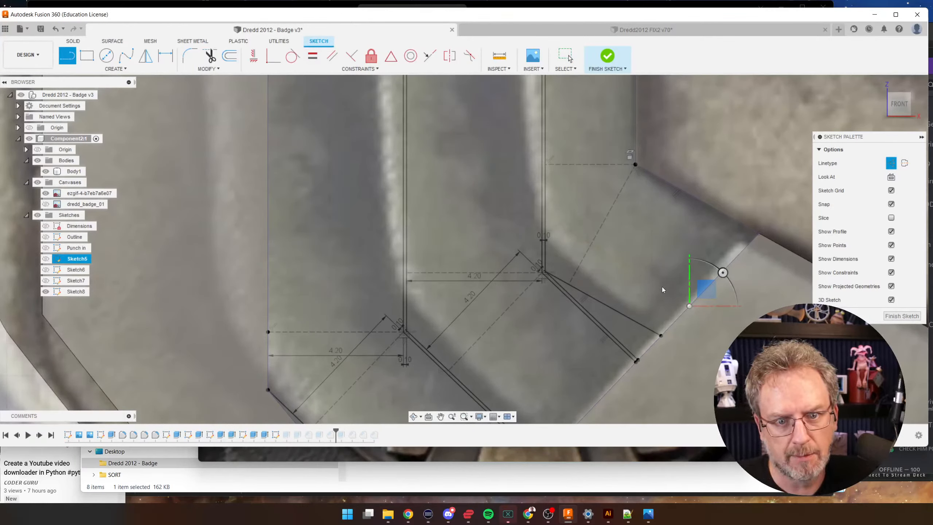
pyautogui.press('Escape')
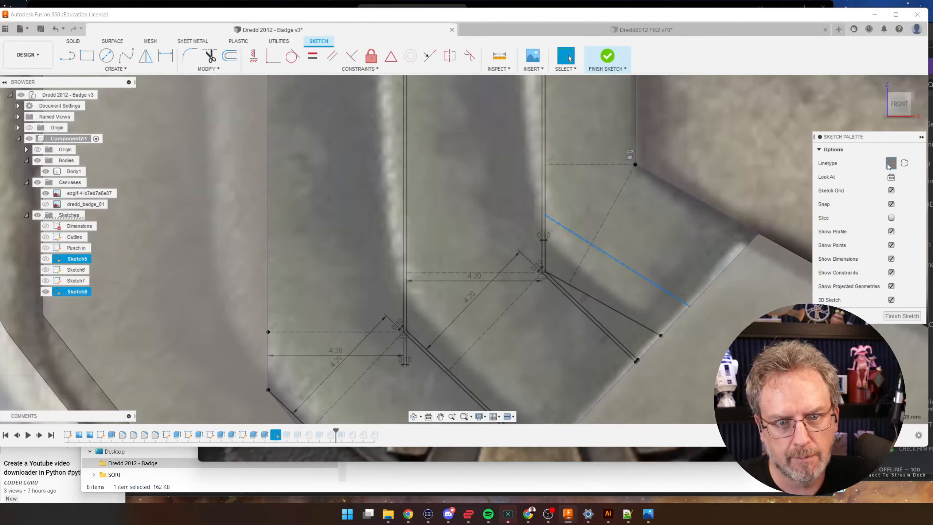
# - Constrain this second line parallel to the innermost strip's sloped upper edge
pyautogui.click(677, 187)
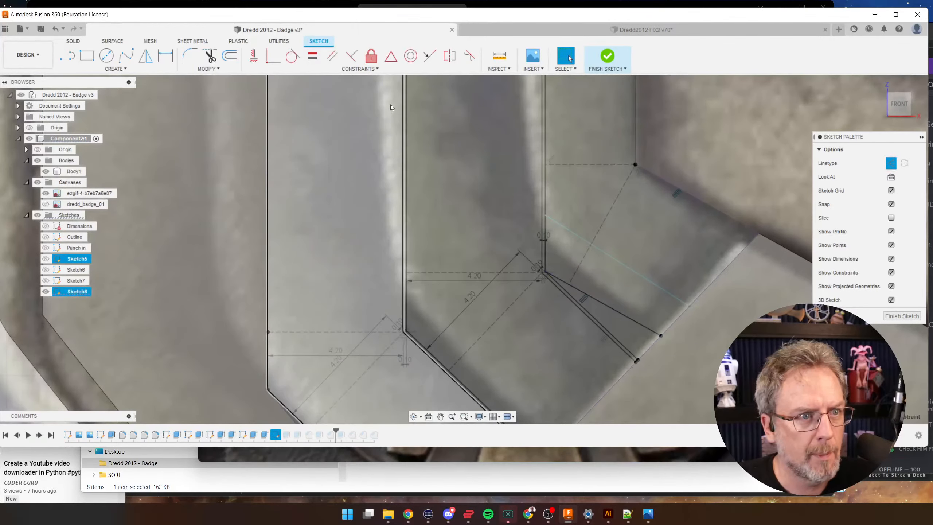
pyautogui.click(332, 56)
pyautogui.click(604, 254)
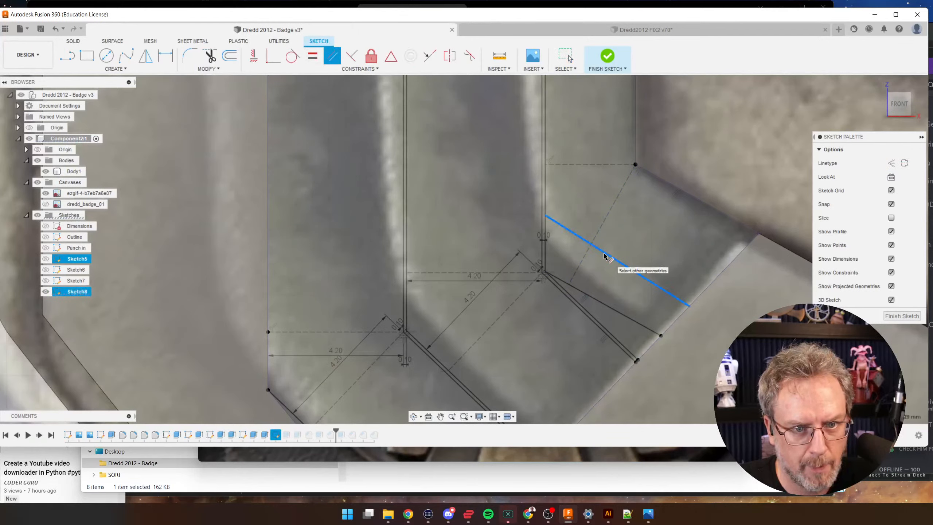
pyautogui.press('Escape')
pyautogui.click(615, 258)
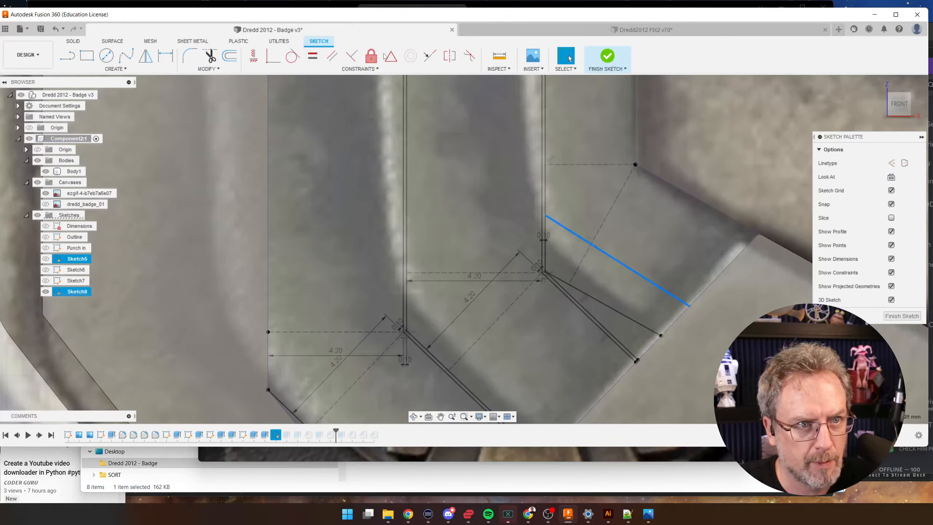
pyautogui.click(332, 56)
pyautogui.click(674, 184)
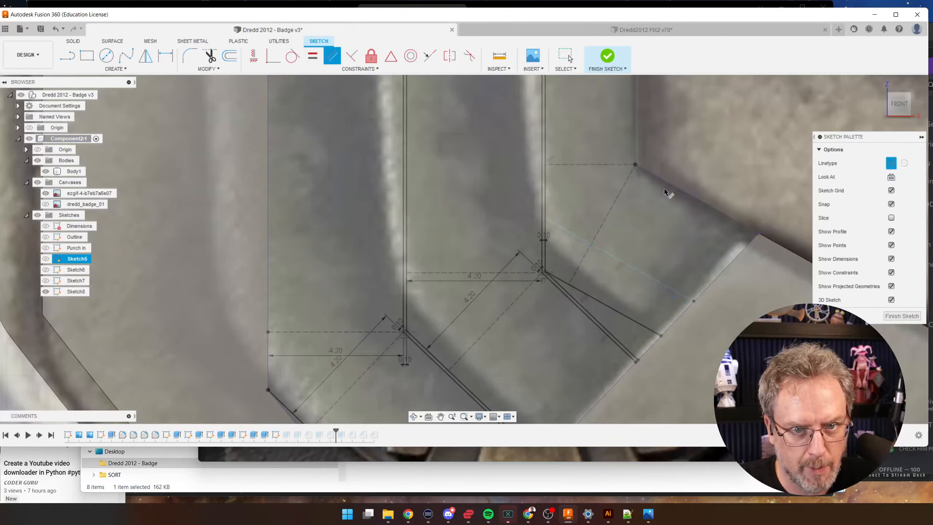
pyautogui.press('Escape')
# - Move the parallel sloped line down along the innermost divider and delete the original sloped line starting at the divider's bend
pyautogui.moveTo(545, 221); pyautogui.dragTo(549, 253)
pyautogui.click(611, 308)
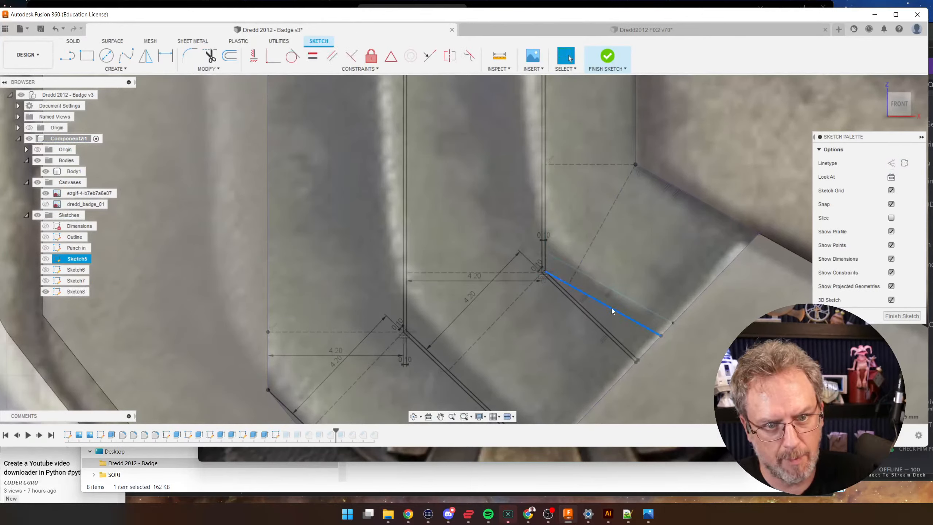
pyautogui.press('Delete')
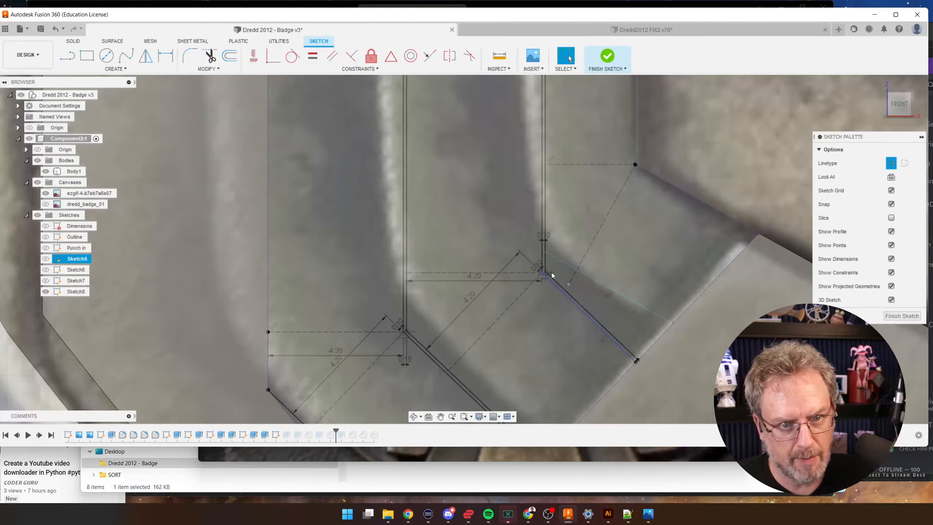
# - Add a driven dimension for the innermost strip's horizontal width along its construction line
pyautogui.scroll(-5, 638, 272)
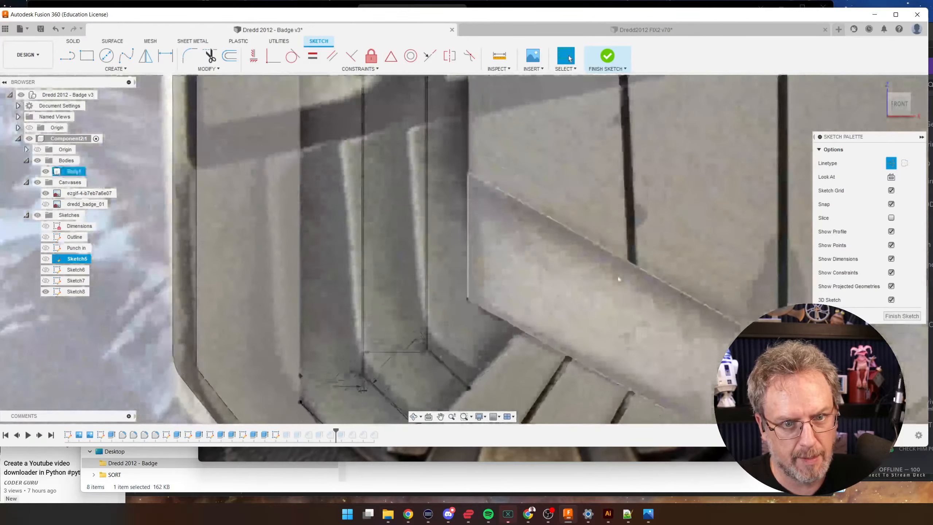
pyautogui.scroll(5, 530, 281)
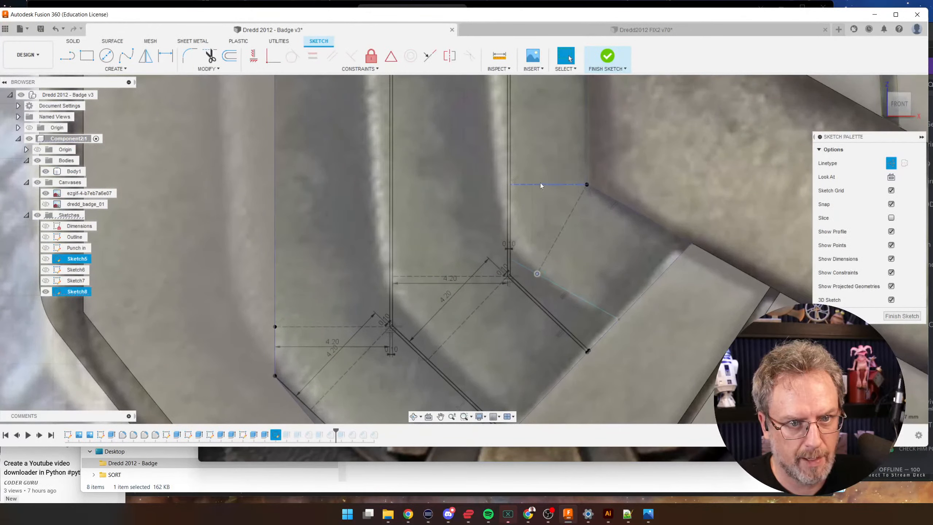
pyautogui.press('d')
pyautogui.click(545, 171)
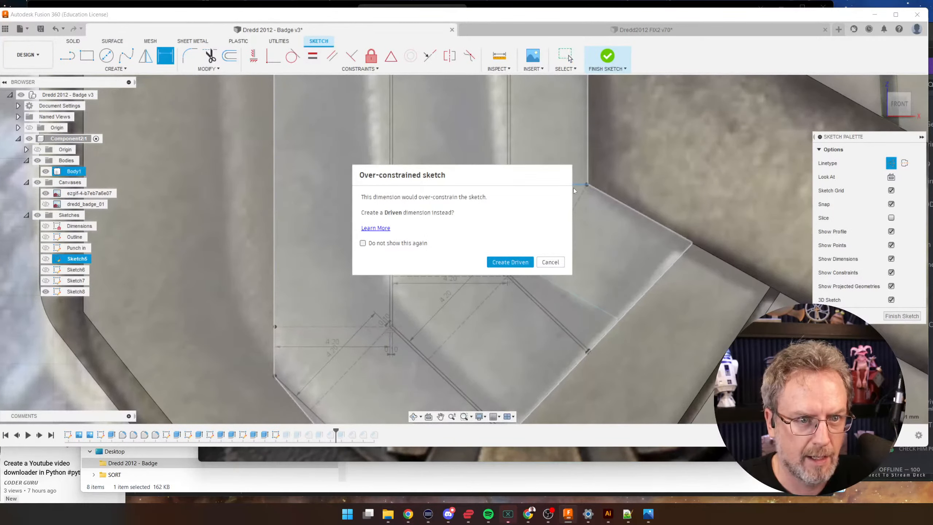
pyautogui.click(515, 264)
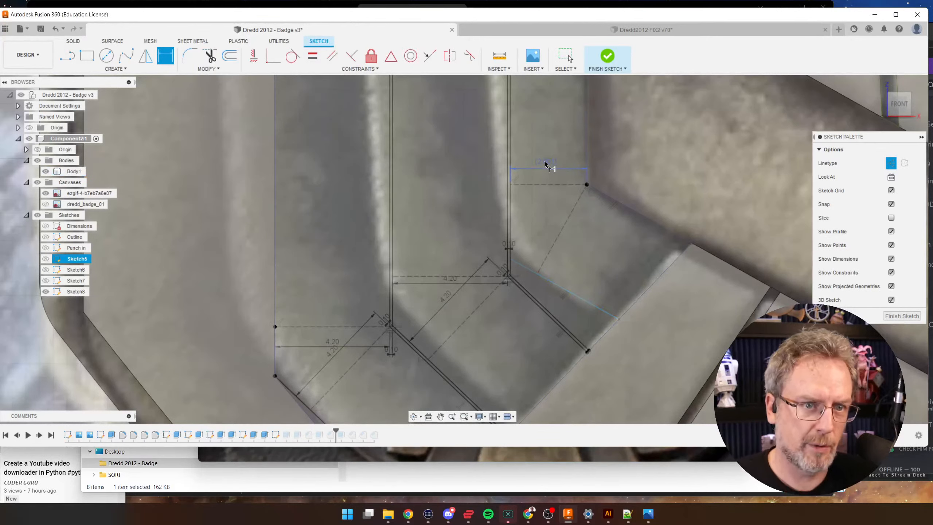
pyautogui.press('Escape')
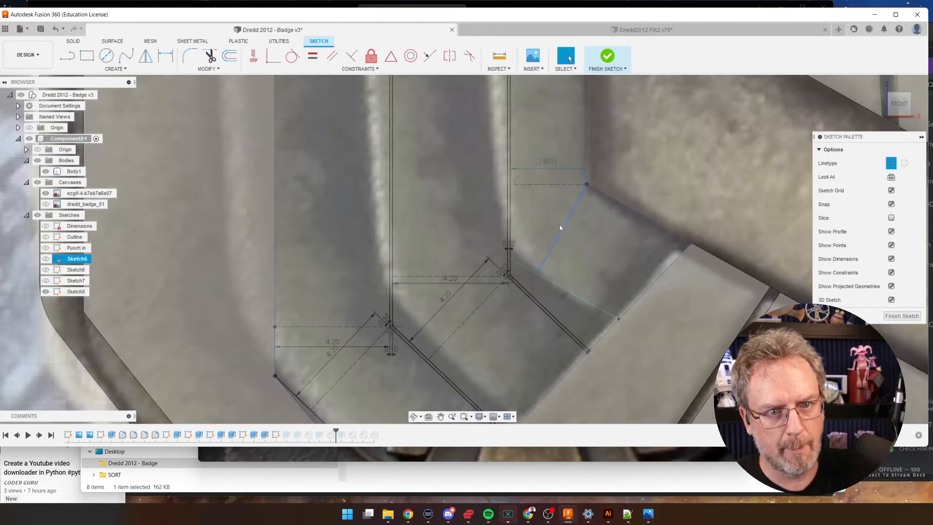
# - Set both the horizontal and the diagonal width dimensions of the second strip to 4 mm
pyautogui.click(451, 279)
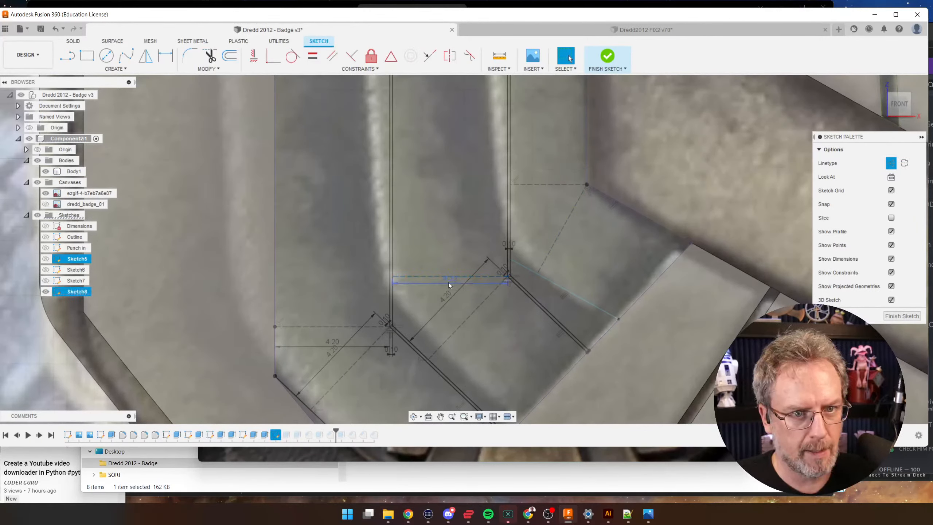
pyautogui.doubleClick(448, 282)
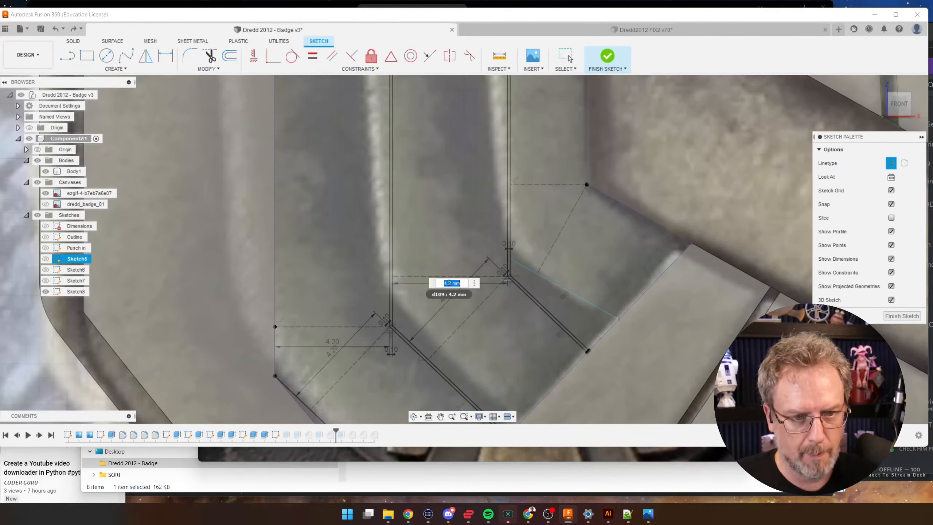
pyautogui.write('4')
pyautogui.press('Return')
pyautogui.doubleClick(444, 301)
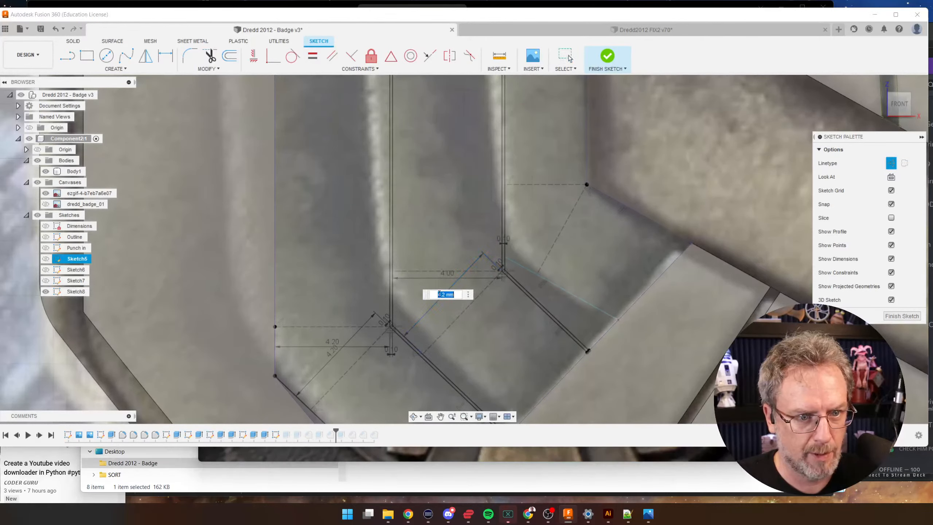
pyautogui.write('4')
pyautogui.press('Return')
# - Set the outermost strip's horizontal and diagonal width dimensions to 4 mm
pyautogui.doubleClick(332, 345)
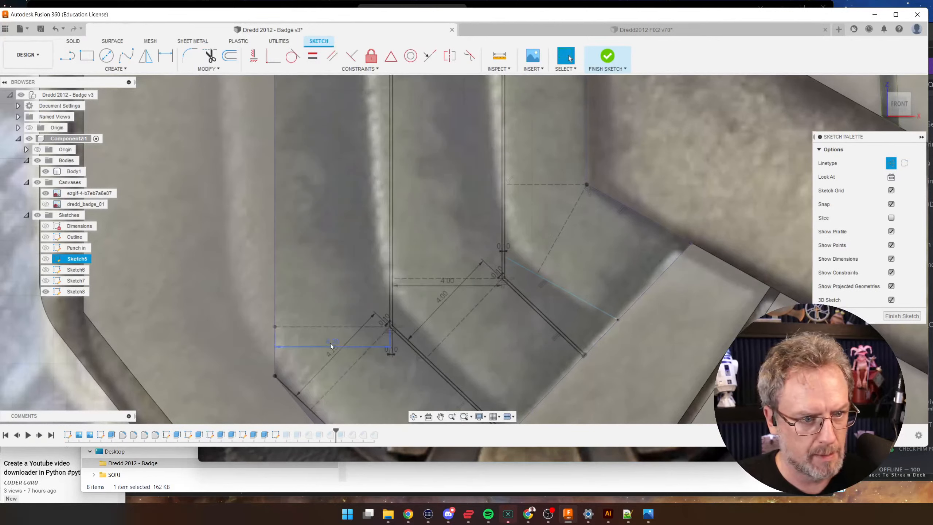
pyautogui.write('4')
pyautogui.press('Return')
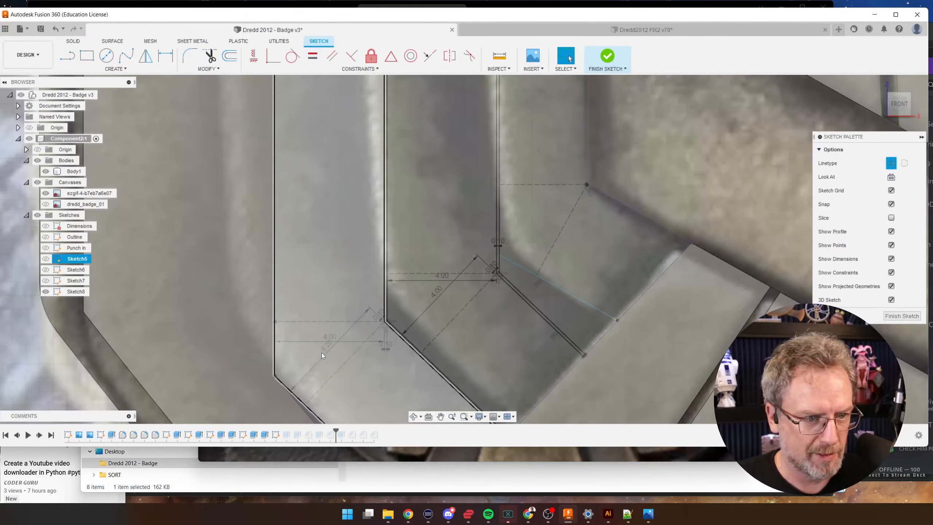
pyautogui.click(322, 353)
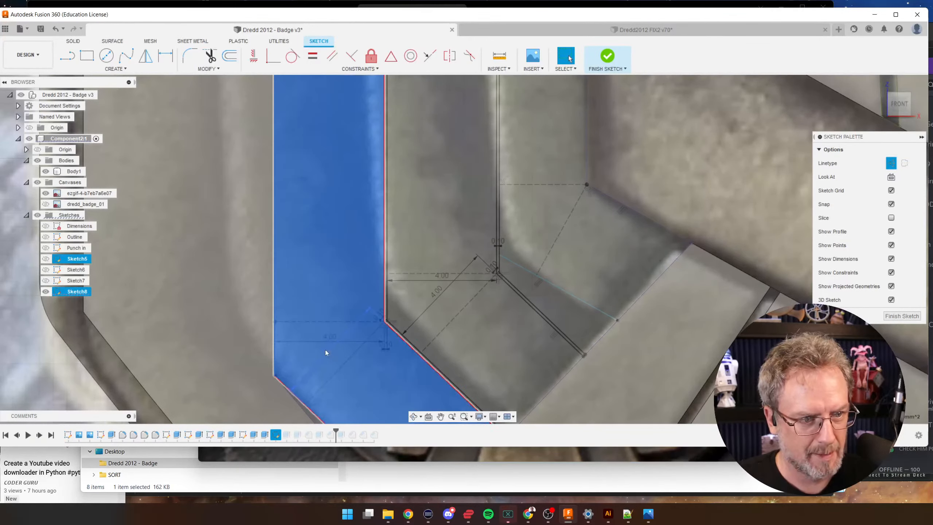
pyautogui.doubleClick(325, 350)
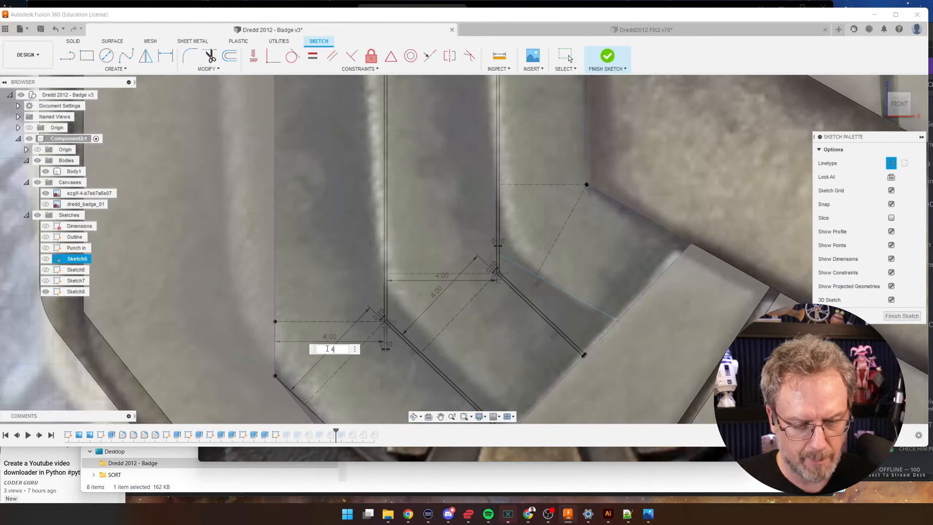
pyautogui.press('Return')
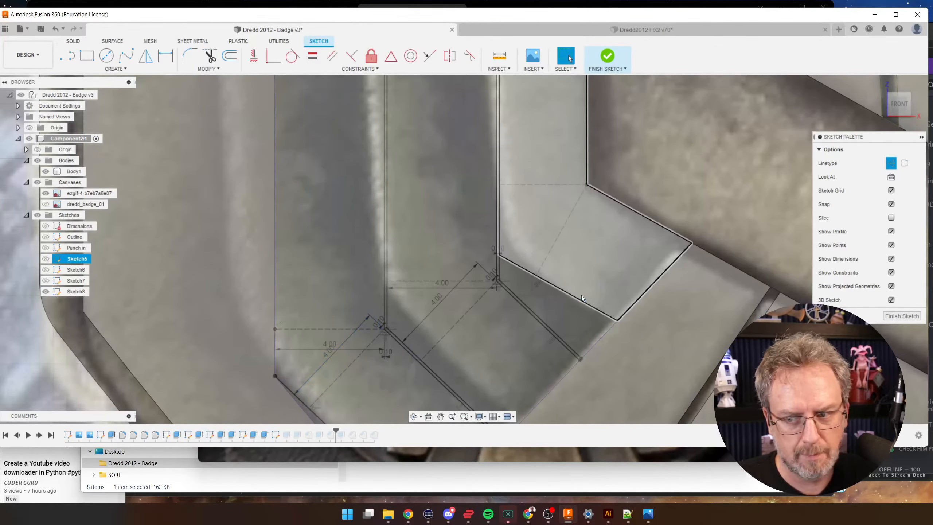
# - Dimension the innermost strip's diagonal construction line at 3.2 mm and finish the sketch
pyautogui.click(578, 298)
pyautogui.scroll(-3, 479, 285)
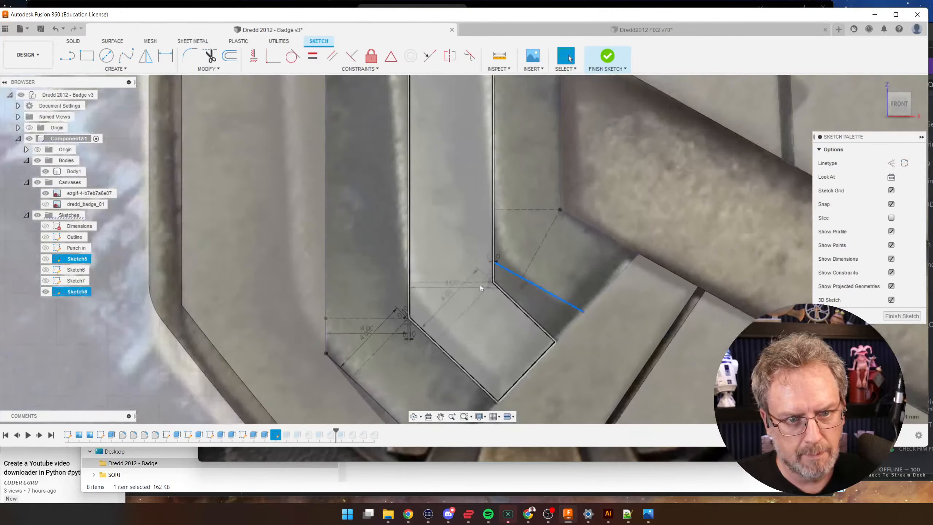
pyautogui.scroll(2, 545, 305)
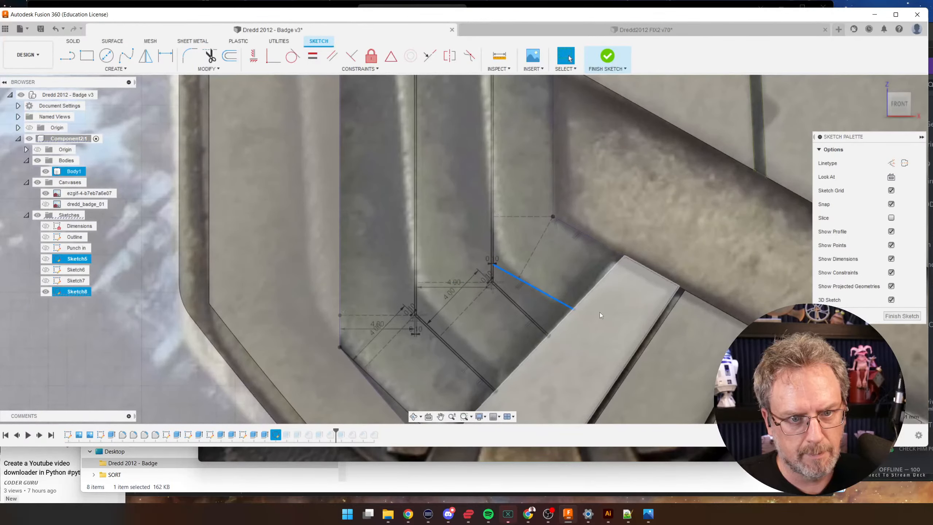
pyautogui.click(529, 254)
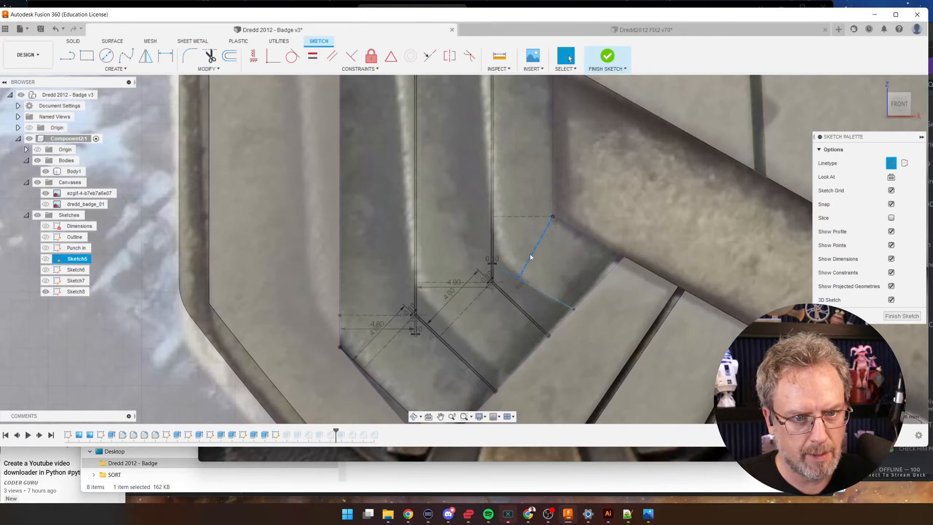
pyautogui.press('d')
pyautogui.click(542, 264)
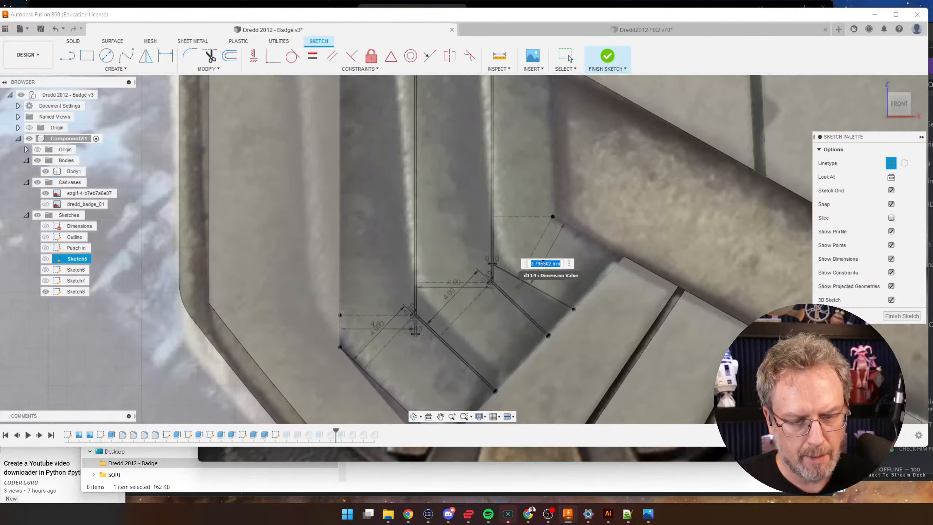
pyautogui.write('3.2')
pyautogui.press('Return')
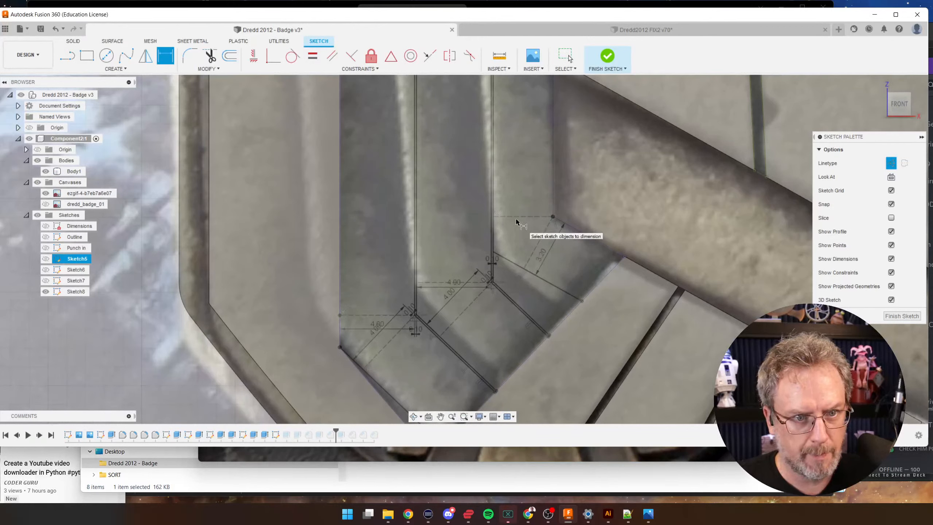
pyautogui.click(519, 216)
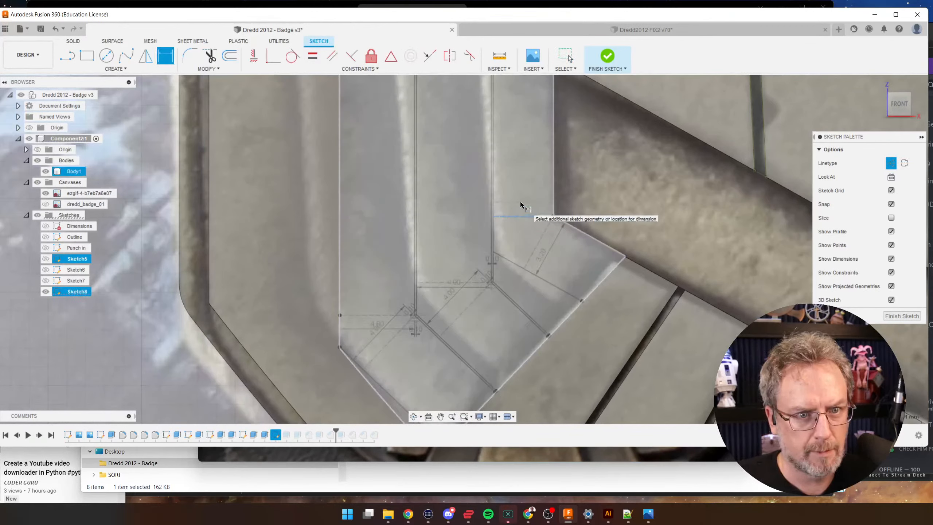
pyautogui.press('Escape')
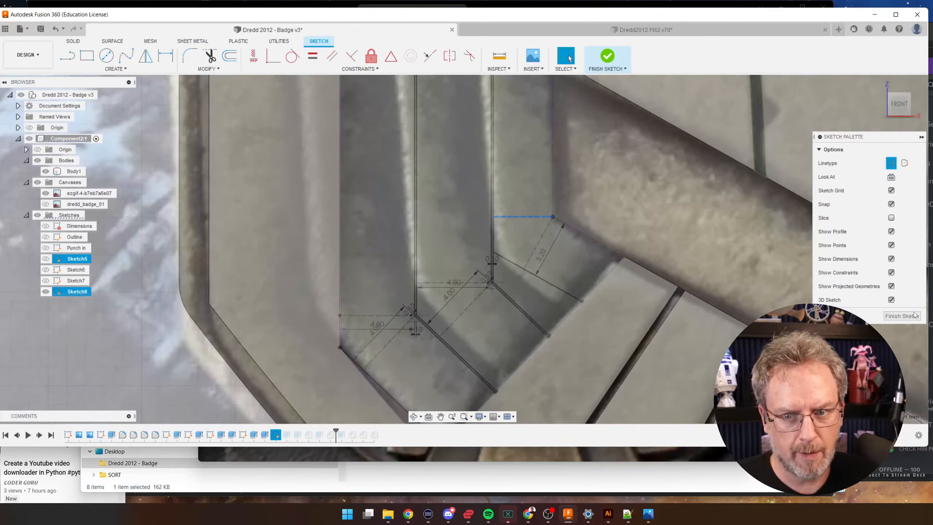
pyautogui.click(913, 315)
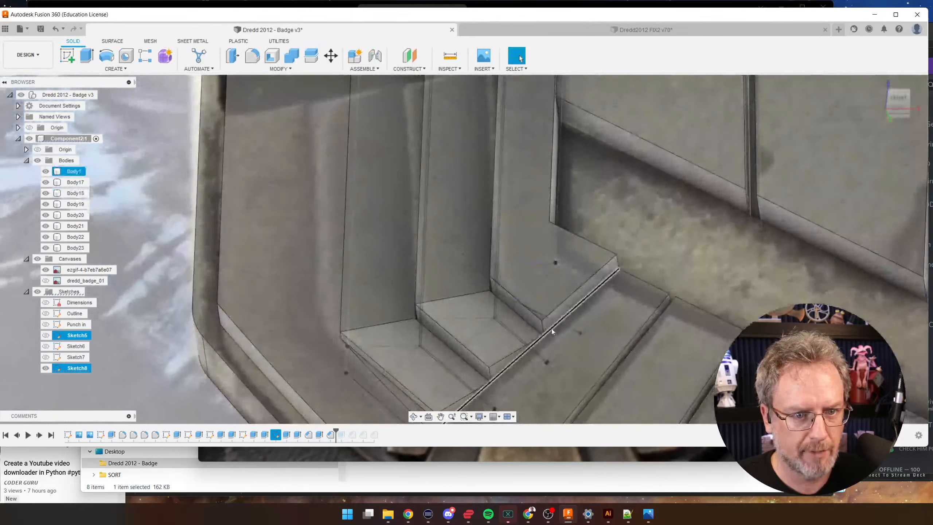
# - Extrude the wedge-shaped profile between the sloped line and the innermost divider 12 mm as a cut, with the bodies shown
pyautogui.keyDown('shift'); pyautogui.moveTo(552, 331); pyautogui.dragTo(520, 283, button='middle'); pyautogui.keyUp('shift')
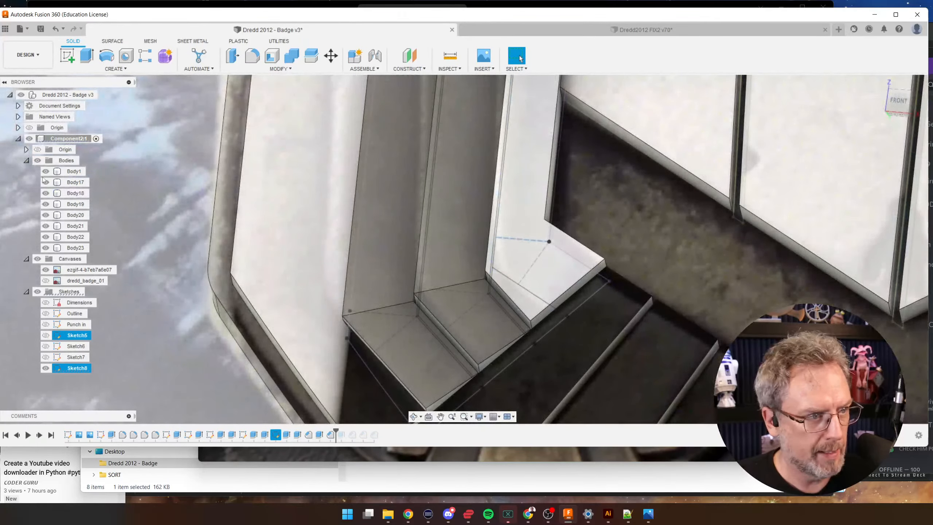
pyautogui.click(37, 160)
pyautogui.press('e')
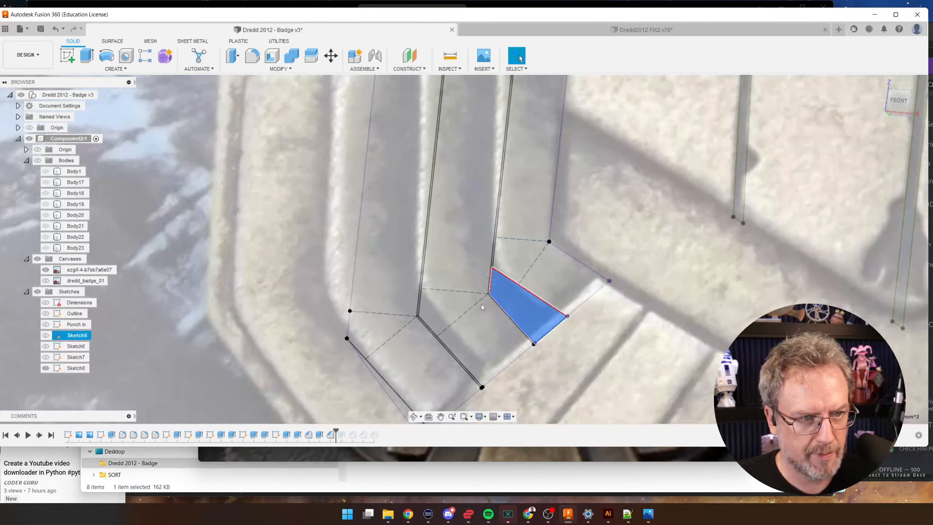
pyautogui.click(38, 161)
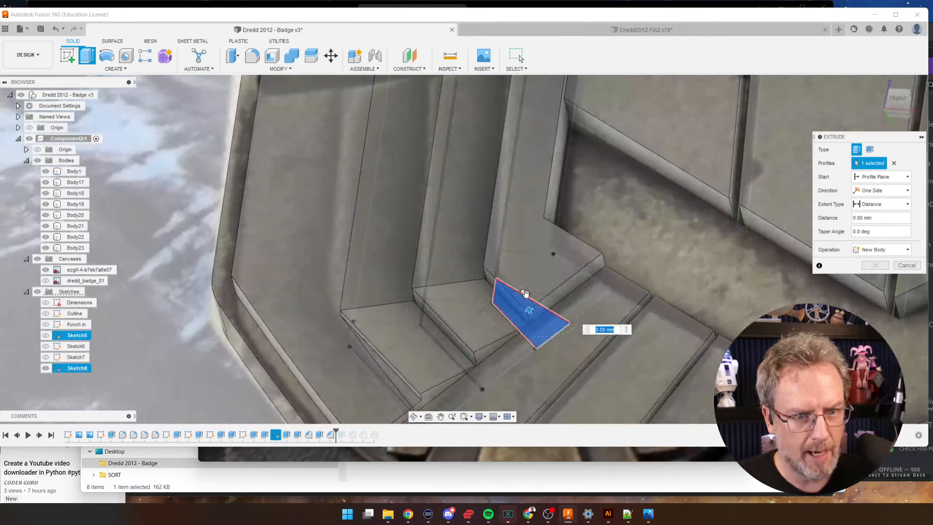
pyautogui.moveTo(524, 296); pyautogui.dragTo(515, 261)
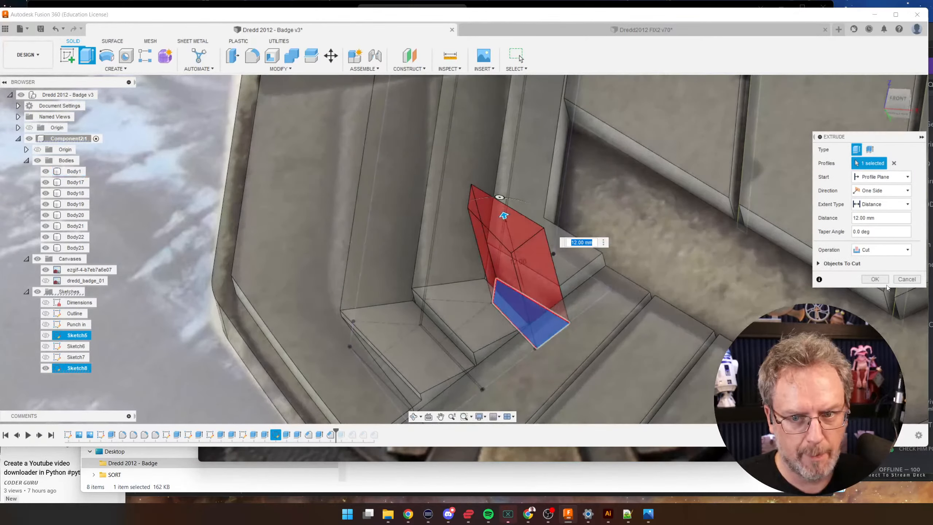
pyautogui.press('Return')
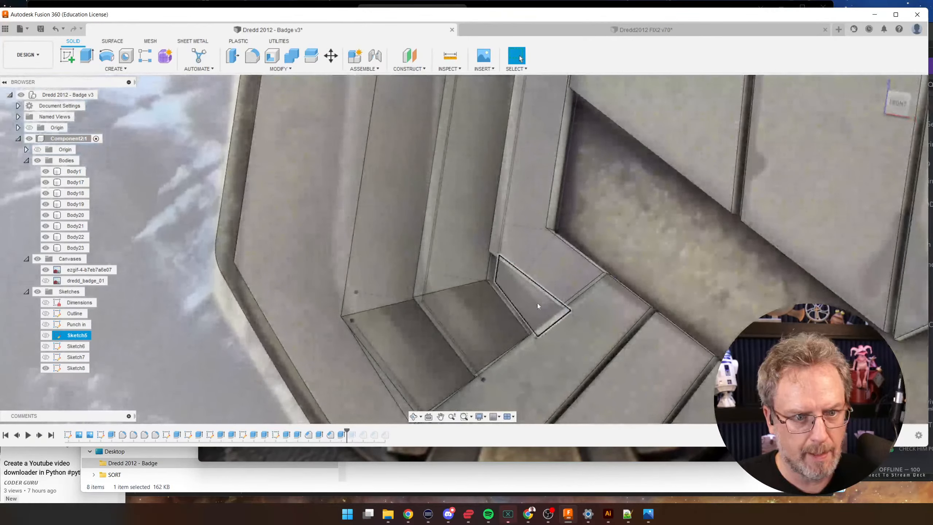
pyautogui.click(536, 307)
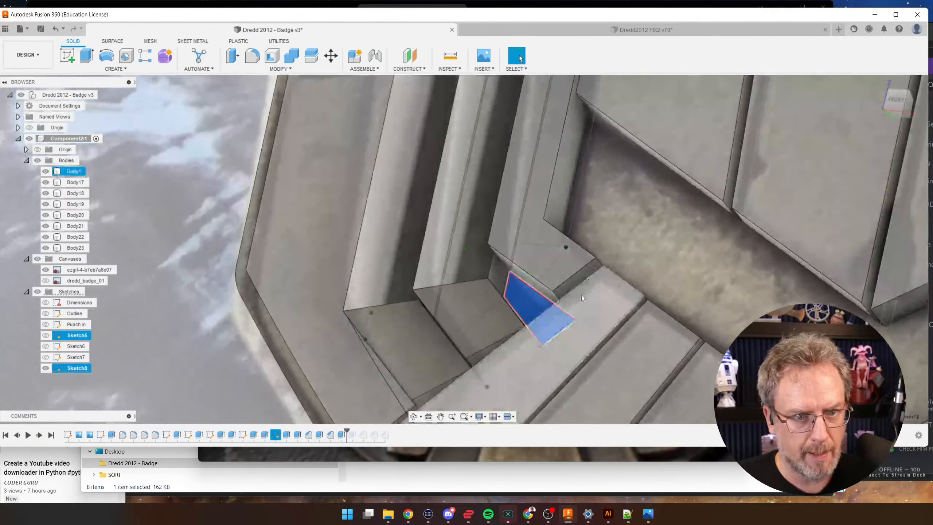
pyautogui.press('e')
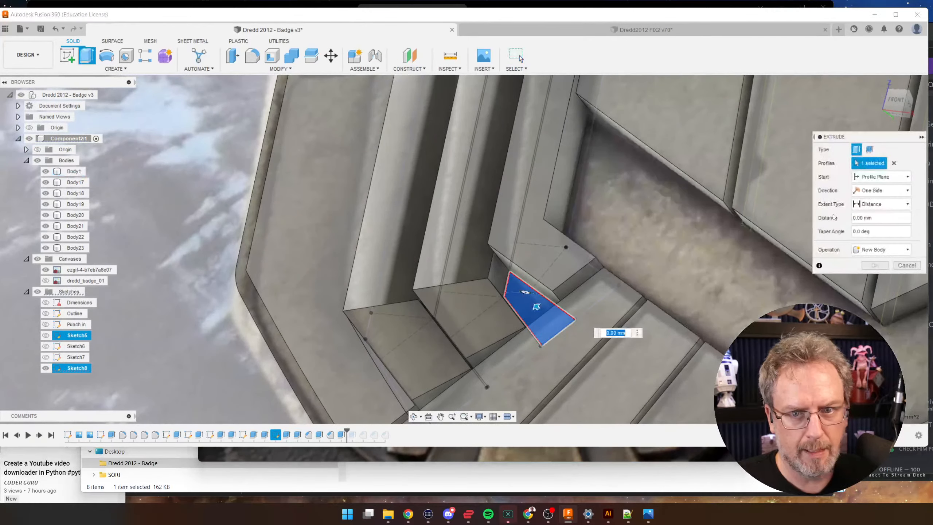
pyautogui.click(870, 207)
pyautogui.click(874, 220)
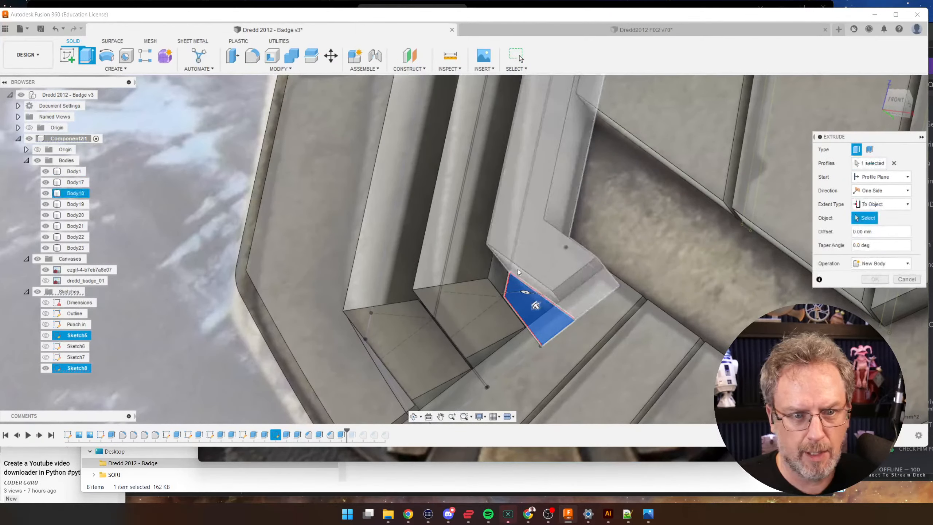
pyautogui.click(487, 278)
pyautogui.keyDown('shift'); pyautogui.moveTo(487, 277); pyautogui.dragTo(528, 266, button='middle'); pyautogui.keyUp('shift')
pyautogui.scroll(4, 558, 347)
pyautogui.keyDown('shift'); pyautogui.moveTo(558, 347); pyautogui.dragTo(596, 337, button='middle'); pyautogui.keyUp('shift')
pyautogui.scroll(3, 602, 304)
pyautogui.scroll(2, 612, 329)
pyautogui.scroll(1, 621, 320)
pyautogui.click(628, 323)
pyautogui.scroll(-2, 641, 333)
pyautogui.click(38, 161)
pyautogui.scroll(1, 596, 336)
pyautogui.click(917, 280)
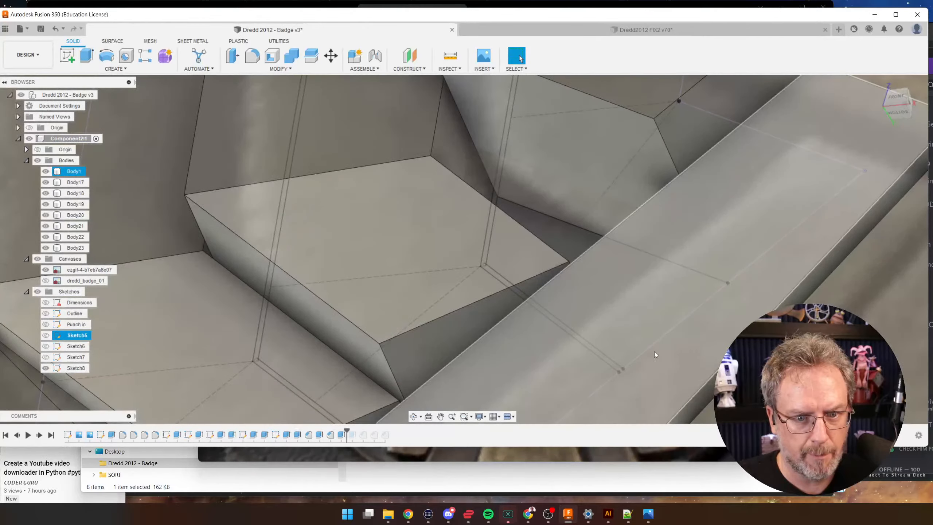
# - Hide all bodies, check the wedge and adjoining thin divider profiles, and open the groove strip sketch for editing
pyautogui.click(37, 160)
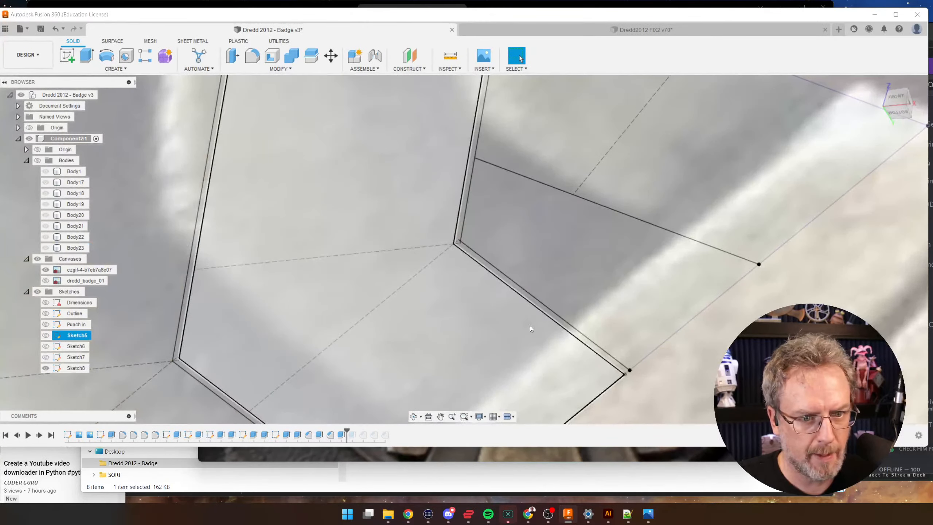
pyautogui.scroll(2, 579, 335)
pyautogui.click(578, 335)
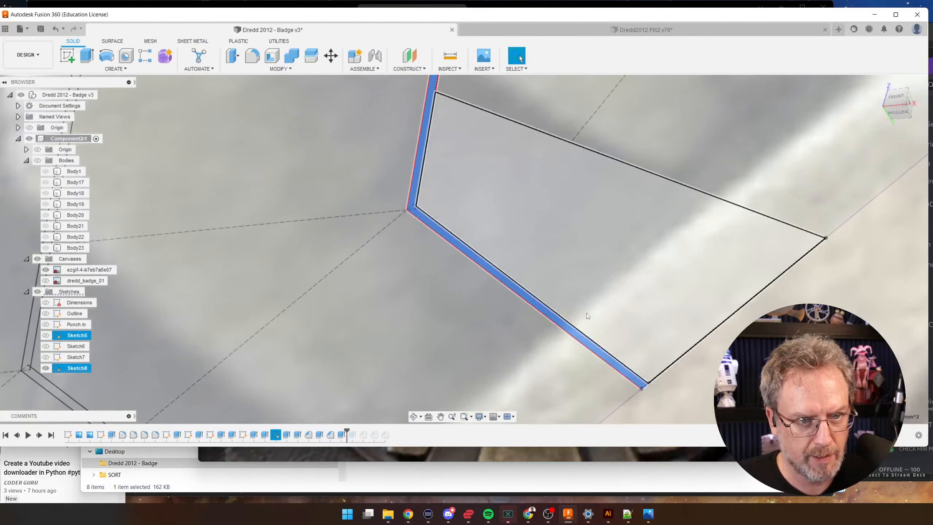
pyautogui.keyDown('ctrl'); pyautogui.click(590, 306); pyautogui.keyUp('ctrl')
pyautogui.scroll(-2, 574, 317)
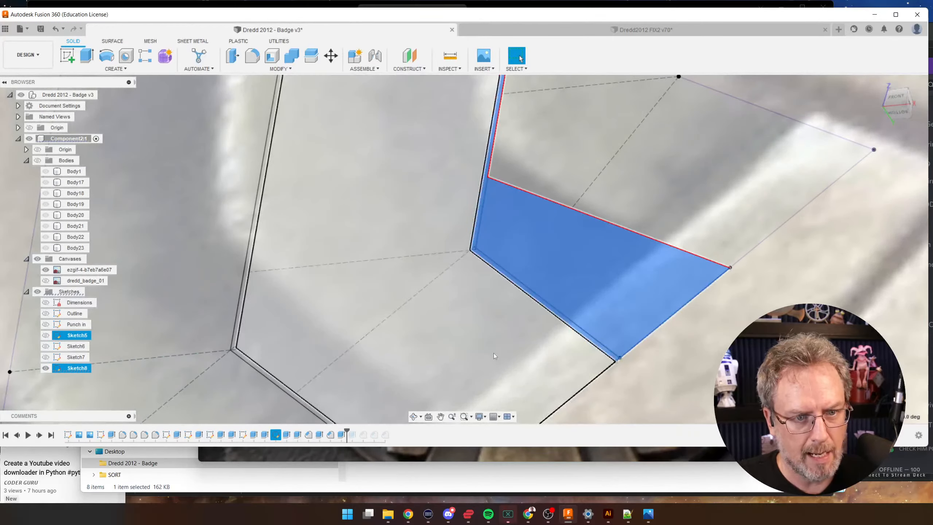
pyautogui.scroll(-2, 477, 323)
pyautogui.rightClick(278, 437)
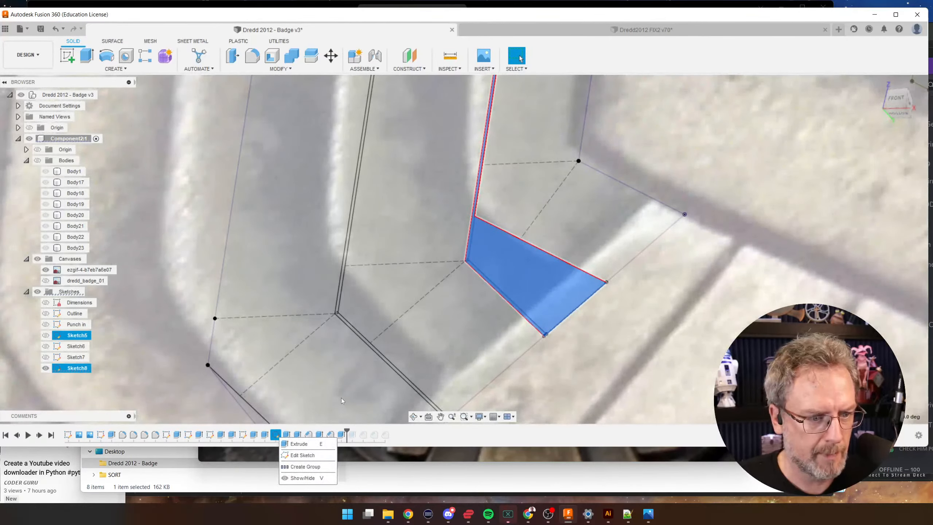
pyautogui.click(302, 455)
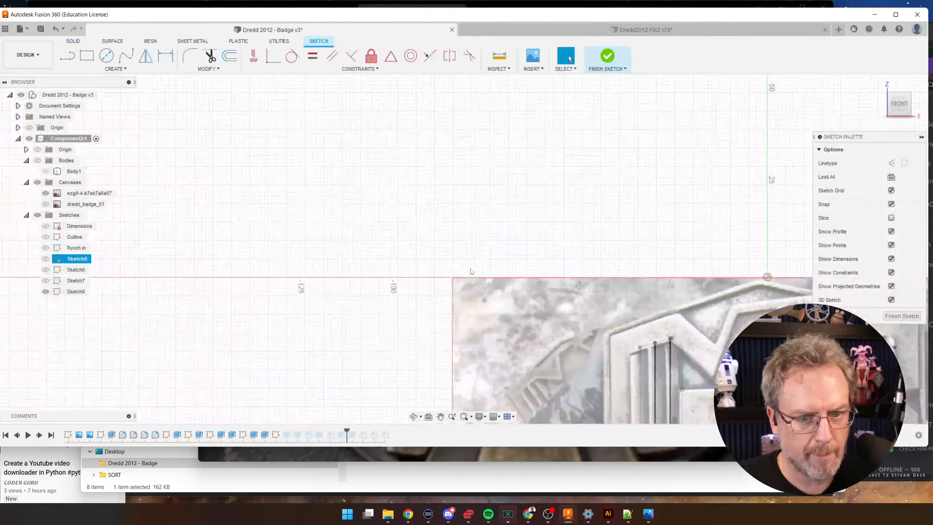
# - Draw a line about 0.145 mm long across the innermost divider's bend, from its corner to the opposite vertical edge, and finish the sketch
pyautogui.scroll(10, 629, 313)
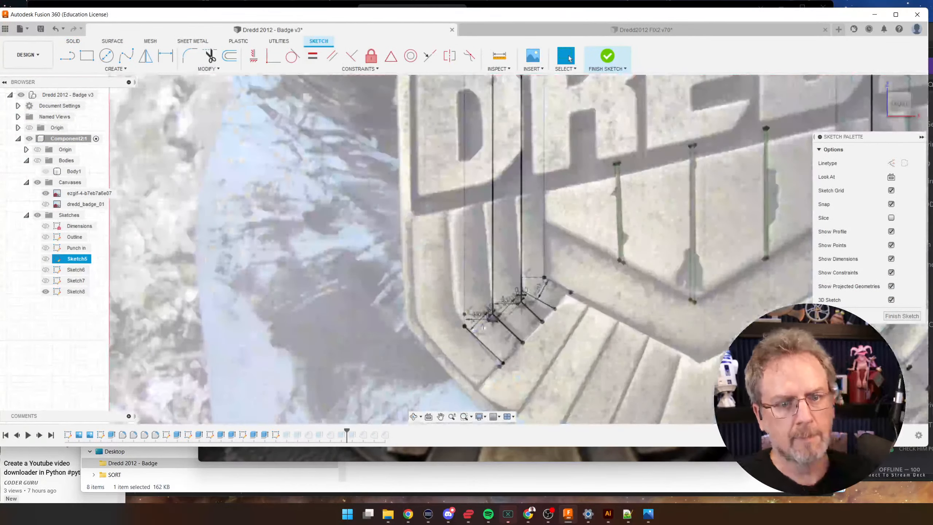
pyautogui.scroll(3, 628, 314)
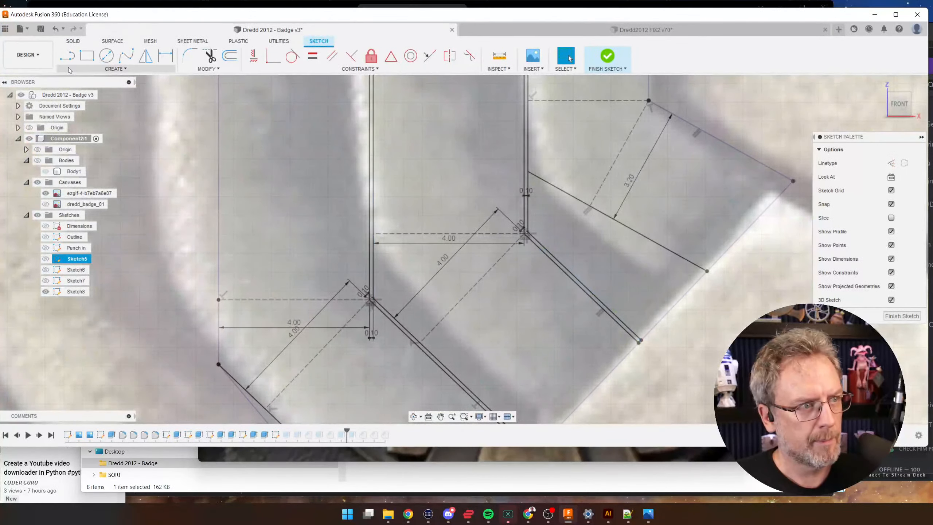
pyautogui.click(67, 55)
pyautogui.scroll(5, 521, 231)
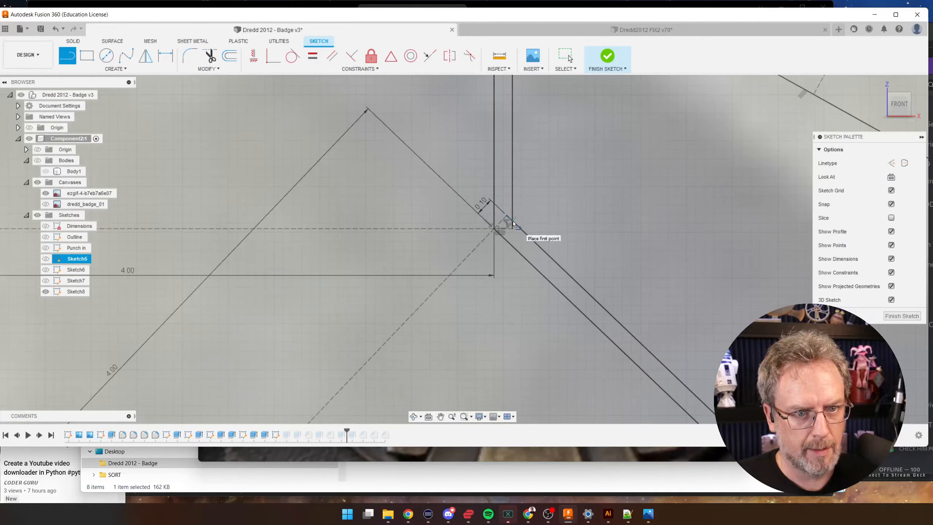
pyautogui.click(495, 230)
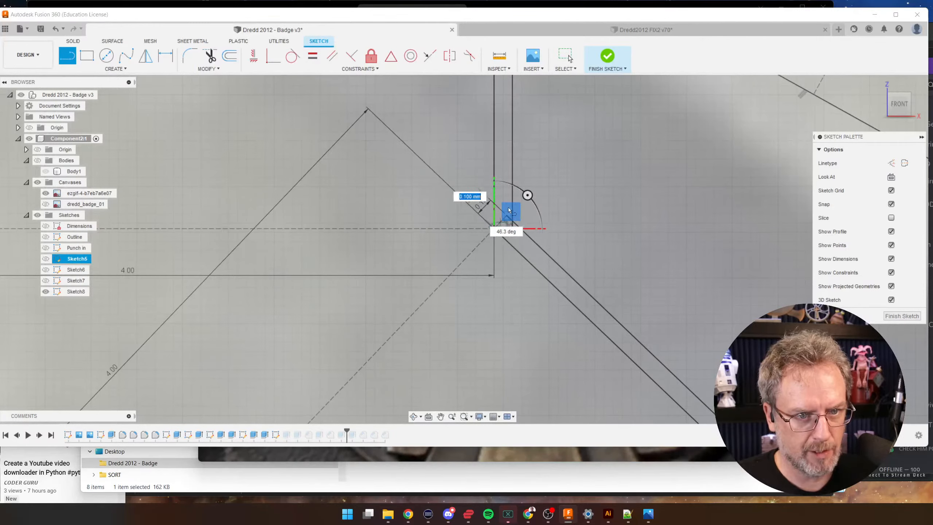
pyautogui.scroll(3, 514, 210)
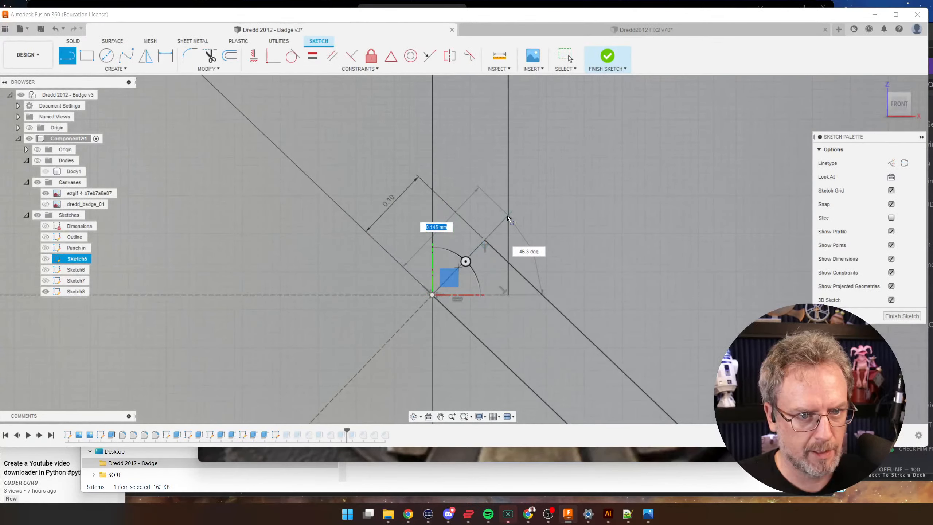
pyautogui.click(508, 216)
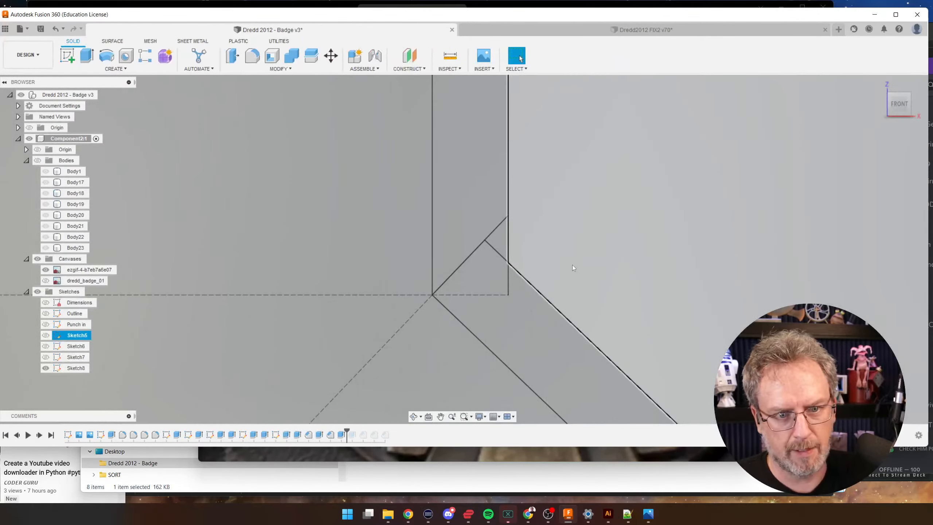
pyautogui.scroll(3, 541, 226)
# - Roll the timeline marker forward by one feature and show the bodies
pyautogui.scroll(-5, 540, 225)
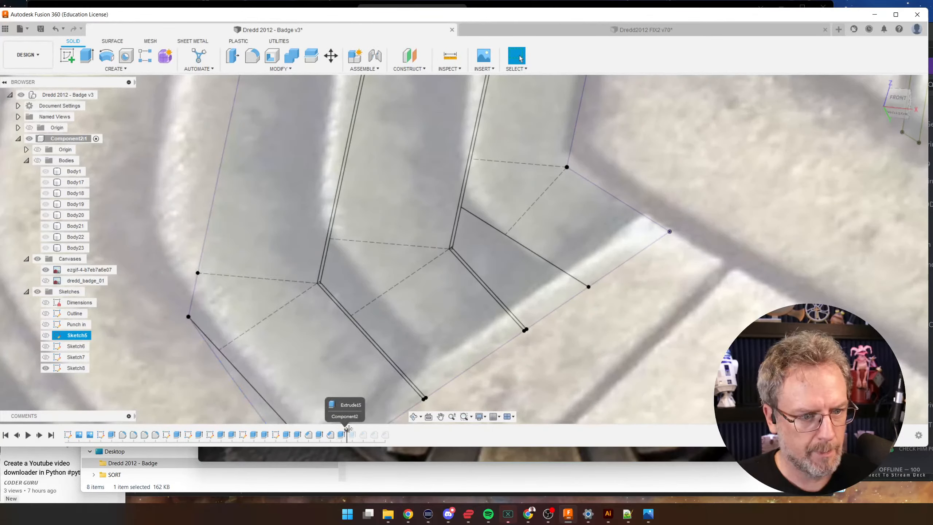
pyautogui.moveTo(347, 431); pyautogui.dragTo(357, 432)
pyautogui.scroll(-5, 456, 279)
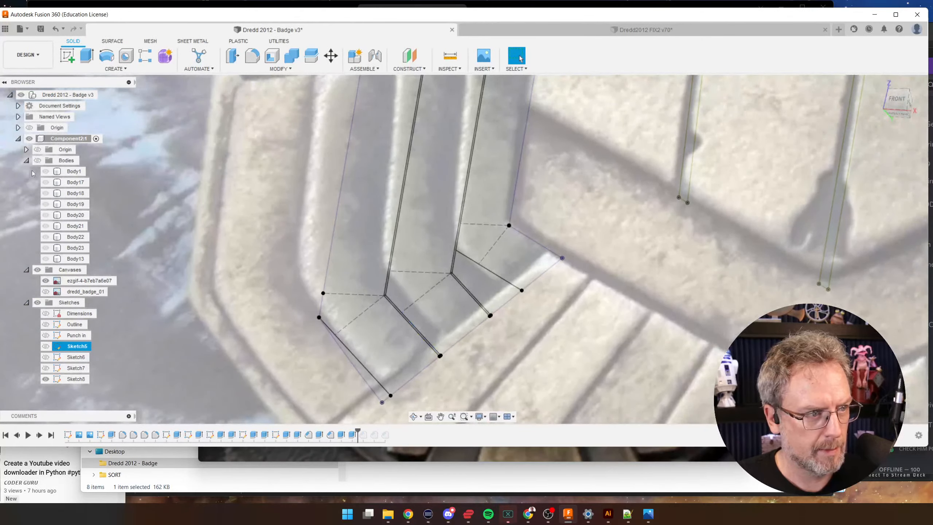
pyautogui.click(38, 160)
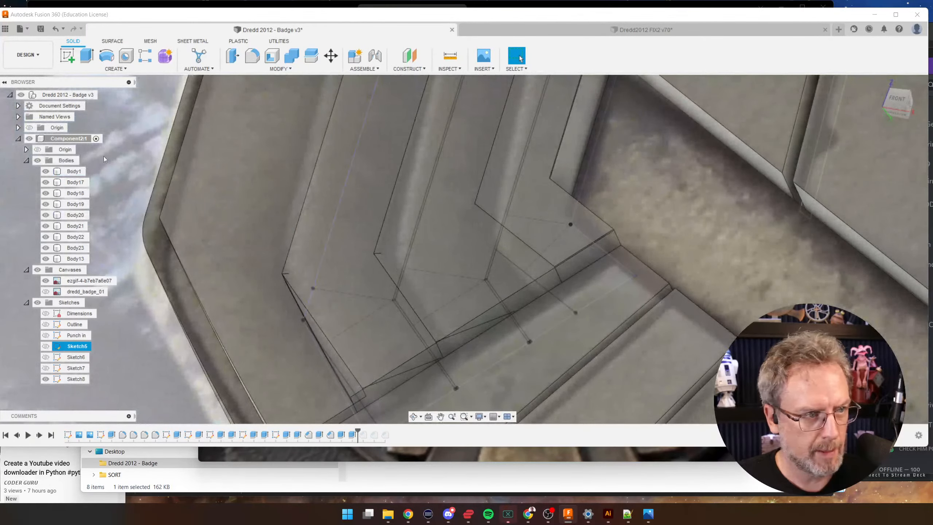
pyautogui.click(37, 160)
pyautogui.click(530, 309)
pyautogui.scroll(5, 478, 298)
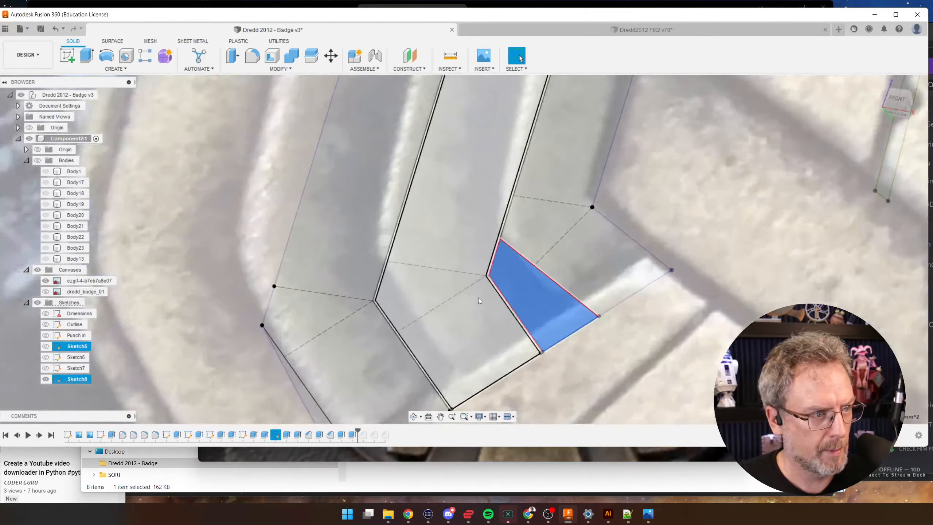
pyautogui.scroll(3, 480, 297)
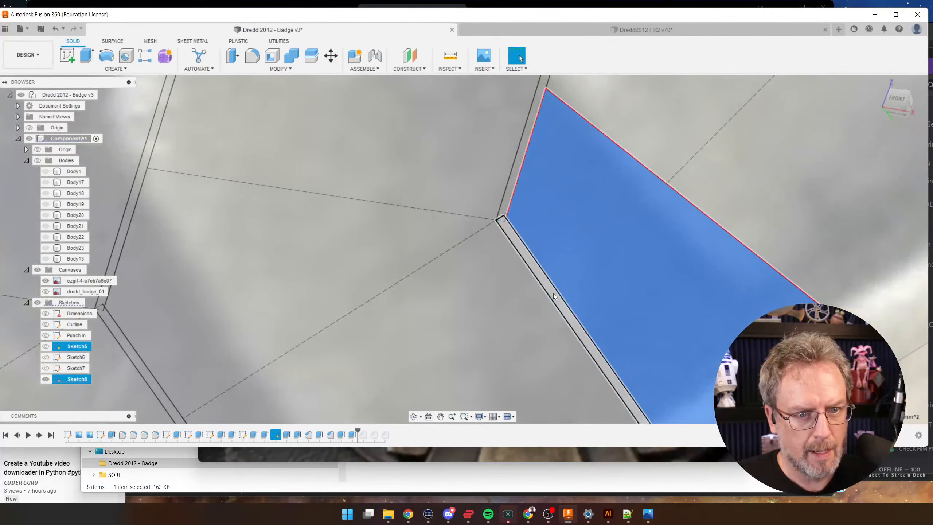
pyautogui.scroll(4, 503, 205)
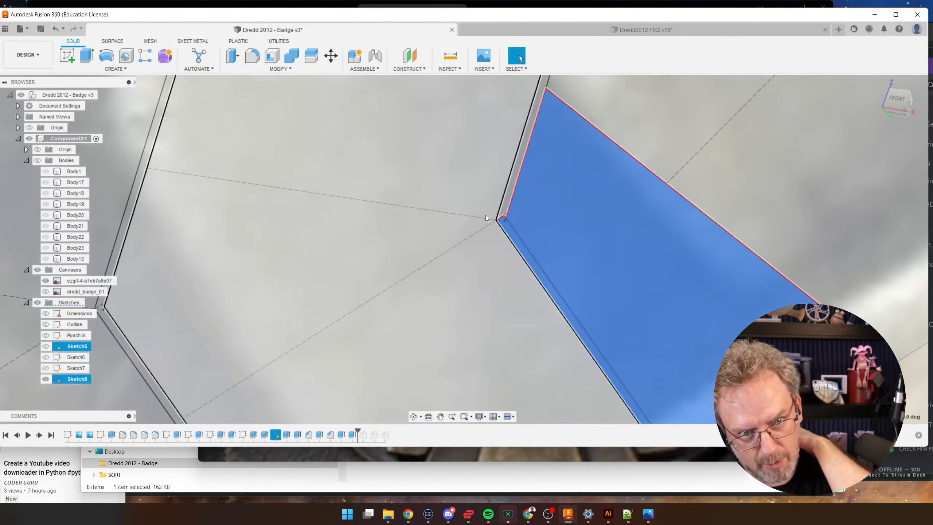
pyautogui.scroll(3, 514, 220)
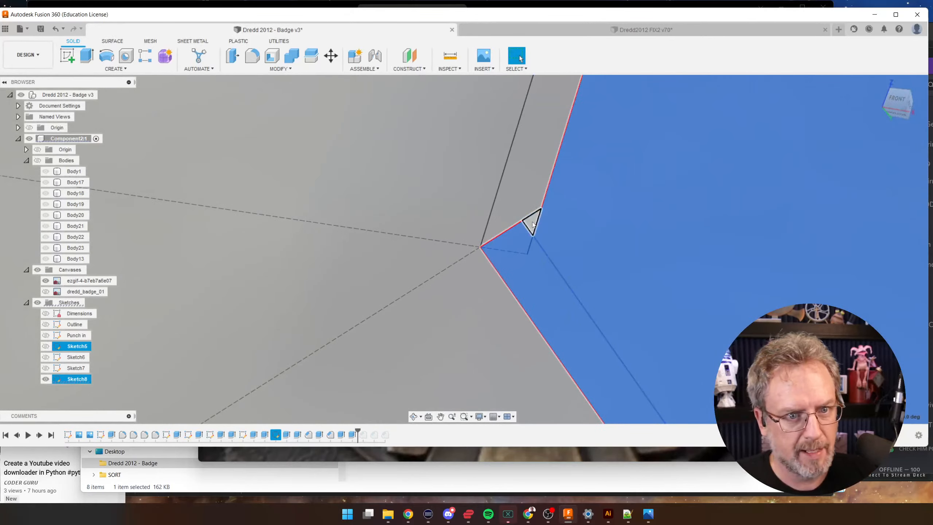
pyautogui.keyDown('ctrl'); pyautogui.click(533, 225); pyautogui.keyUp('ctrl')
pyautogui.scroll(-6, 458, 279)
pyautogui.press('e')
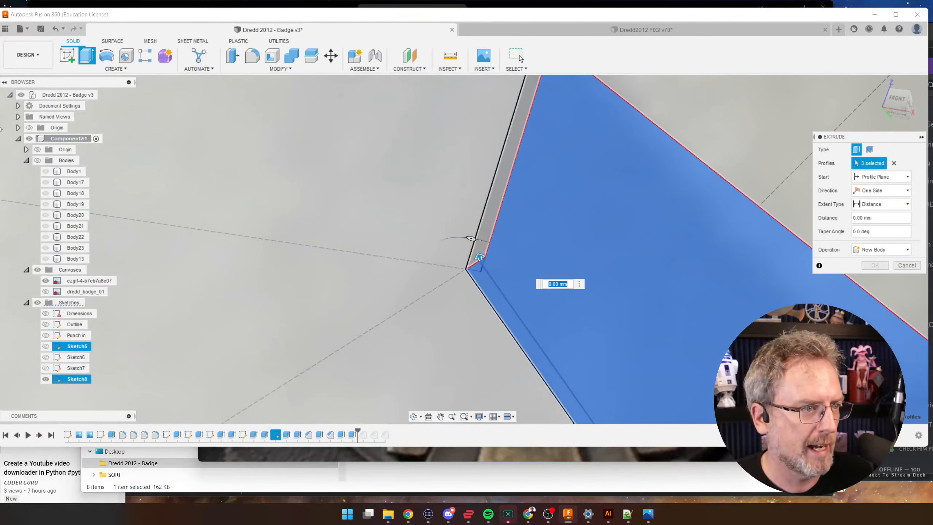
pyautogui.click(38, 160)
pyautogui.scroll(-8, 452, 208)
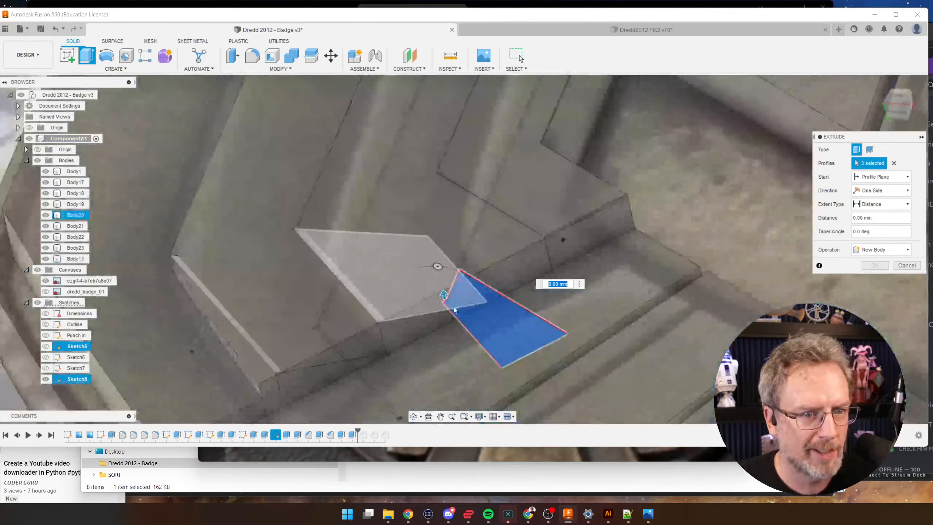
pyautogui.scroll(-5, 443, 294)
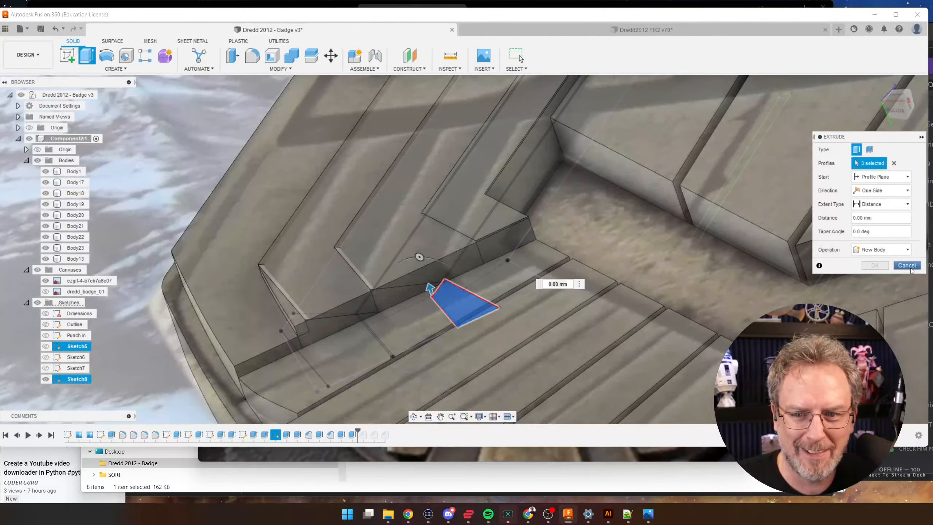
pyautogui.click(908, 267)
# - Roll the timeline marker forward past the next two features, show the bodies, and inspect the groove ends and the whole badge
pyautogui.moveTo(357, 430); pyautogui.dragTo(379, 429)
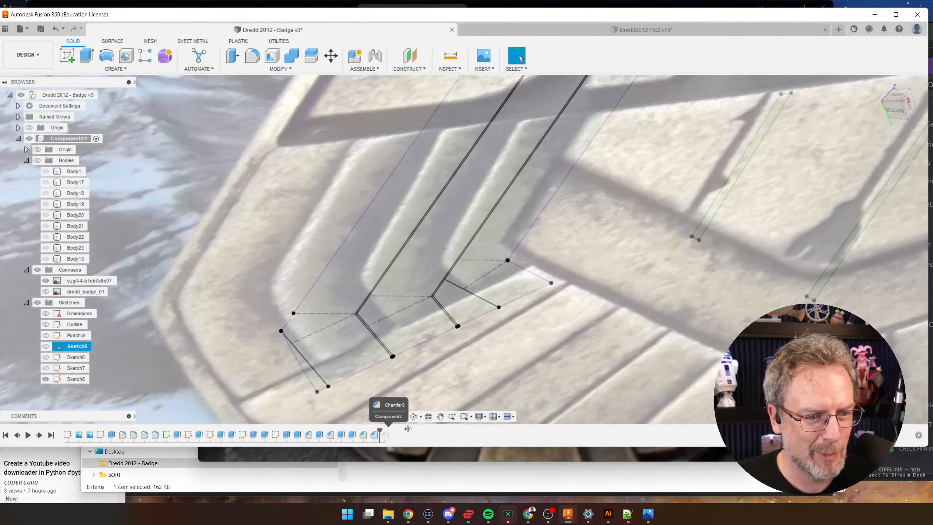
pyautogui.click(37, 160)
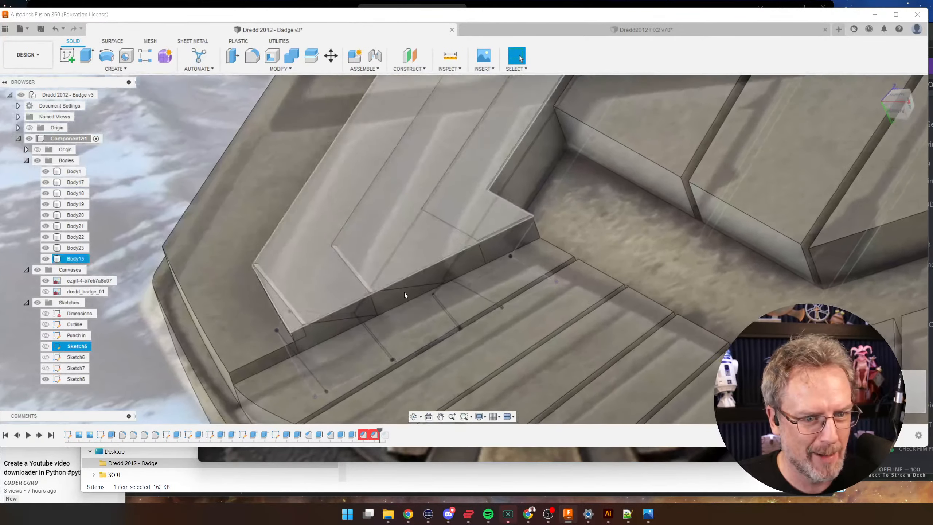
pyautogui.keyDown('shift'); pyautogui.moveTo(406, 294); pyautogui.dragTo(403, 323, button='middle'); pyautogui.keyUp('shift')
pyautogui.keyDown('shift'); pyautogui.moveTo(367, 427); pyautogui.dragTo(529, 281, button='middle'); pyautogui.keyUp('shift')
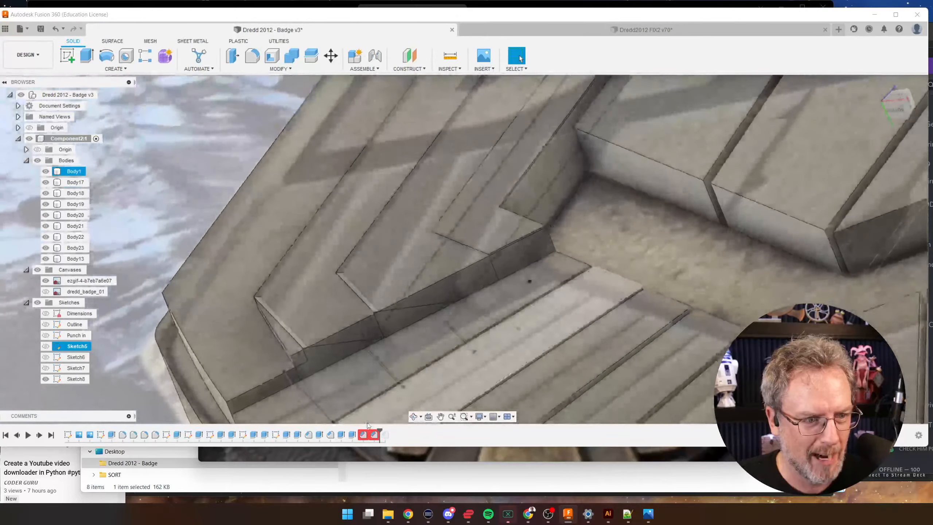
pyautogui.keyDown('shift'); pyautogui.moveTo(310, 366); pyautogui.dragTo(389, 360, button='middle'); pyautogui.keyUp('shift')
pyautogui.scroll(-10, 390, 359)
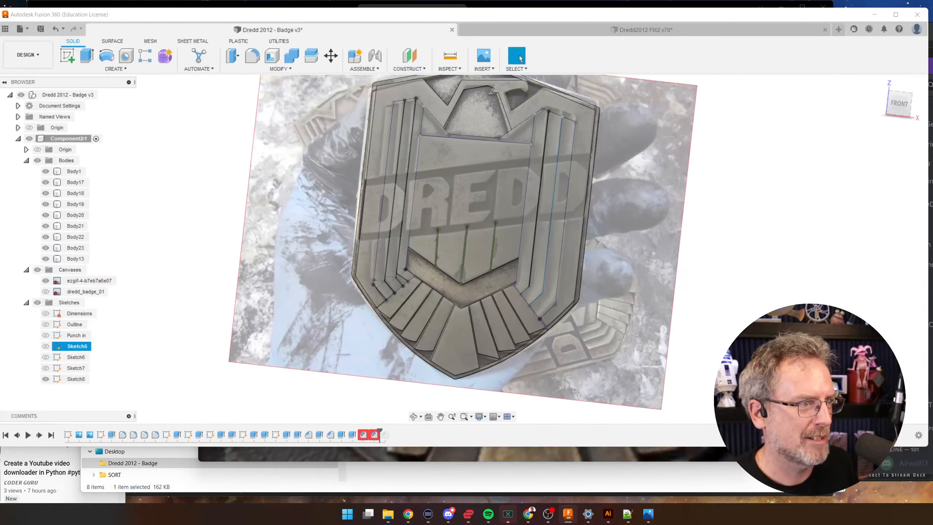
# - Switch to the YouTube live stream window and post "did my video freeze?" in the chat
pyautogui.moveTo(0, 47); pyautogui.dragTo(280, 57)
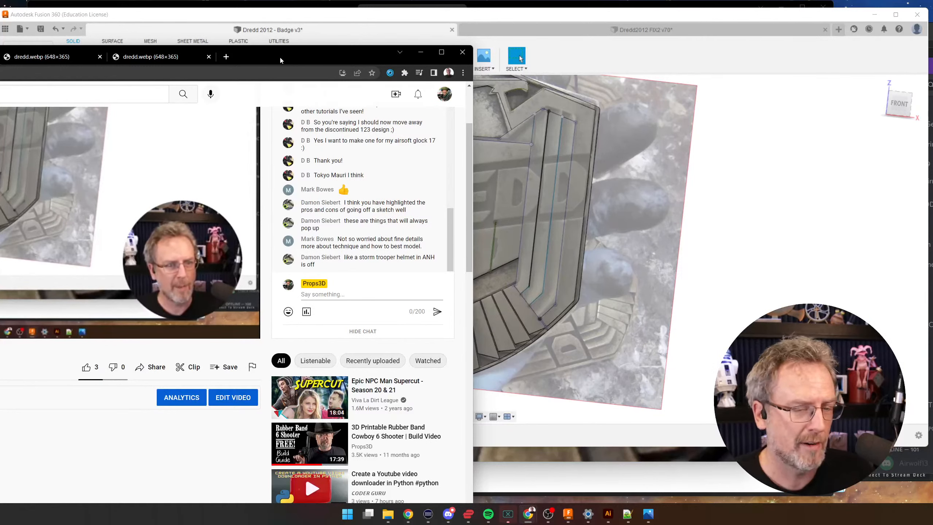
pyautogui.moveTo(279, 60); pyautogui.dragTo(228, 32)
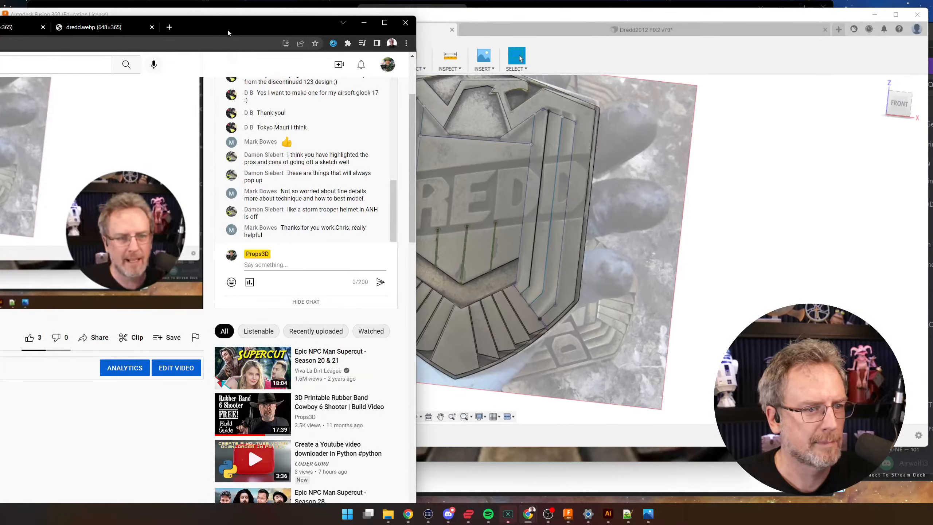
pyautogui.click(285, 266)
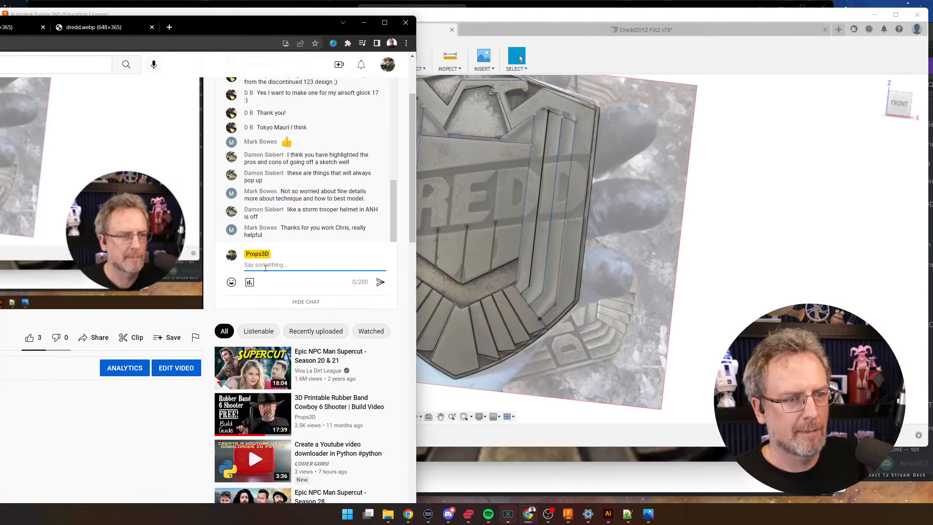
pyautogui.write('did my ')
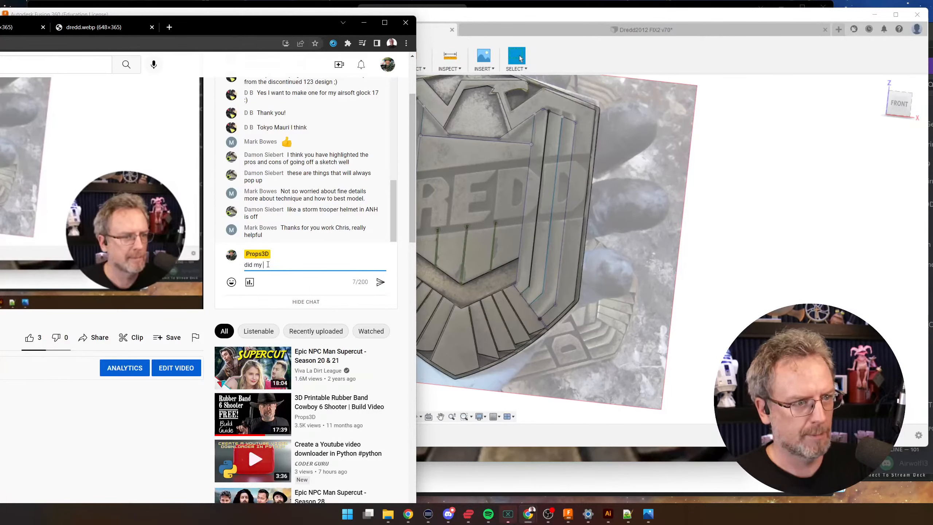
pyautogui.write('video freex')
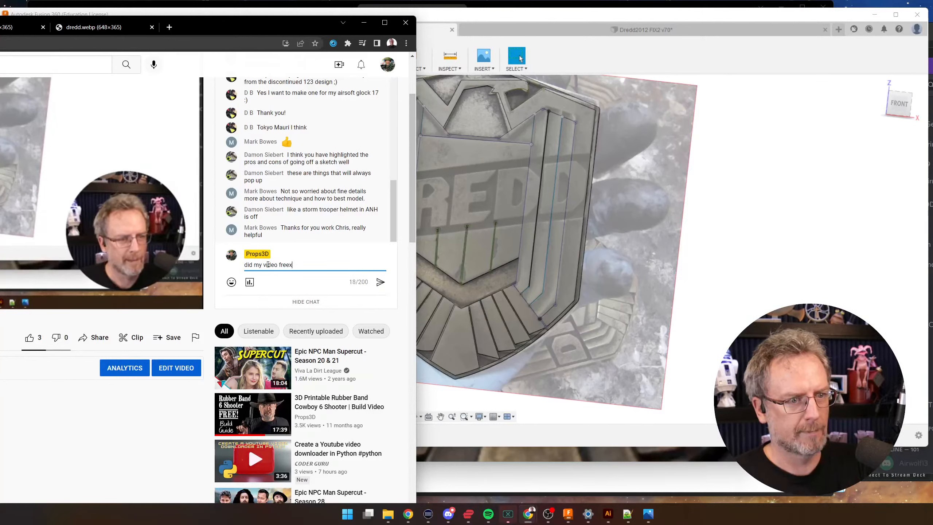
pyautogui.press('BackSpace')
pyautogui.write('ze?')
pyautogui.press('Return')
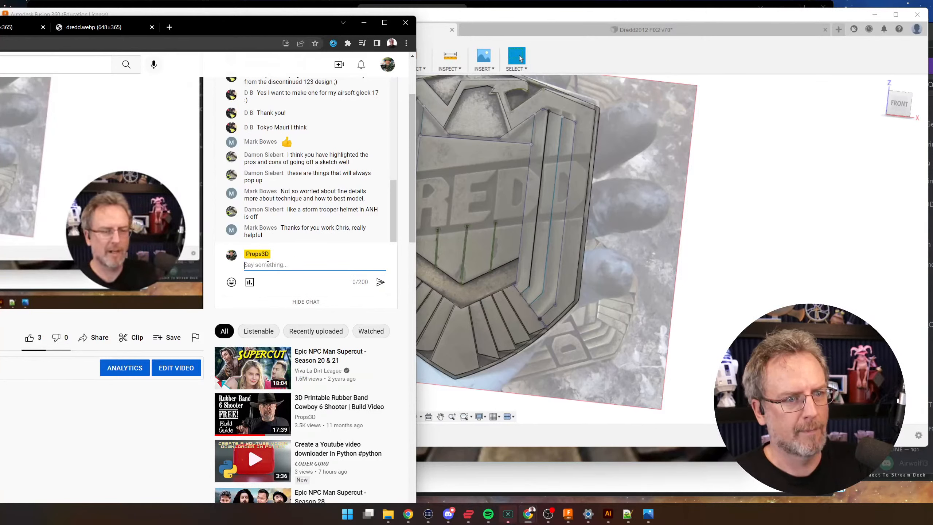